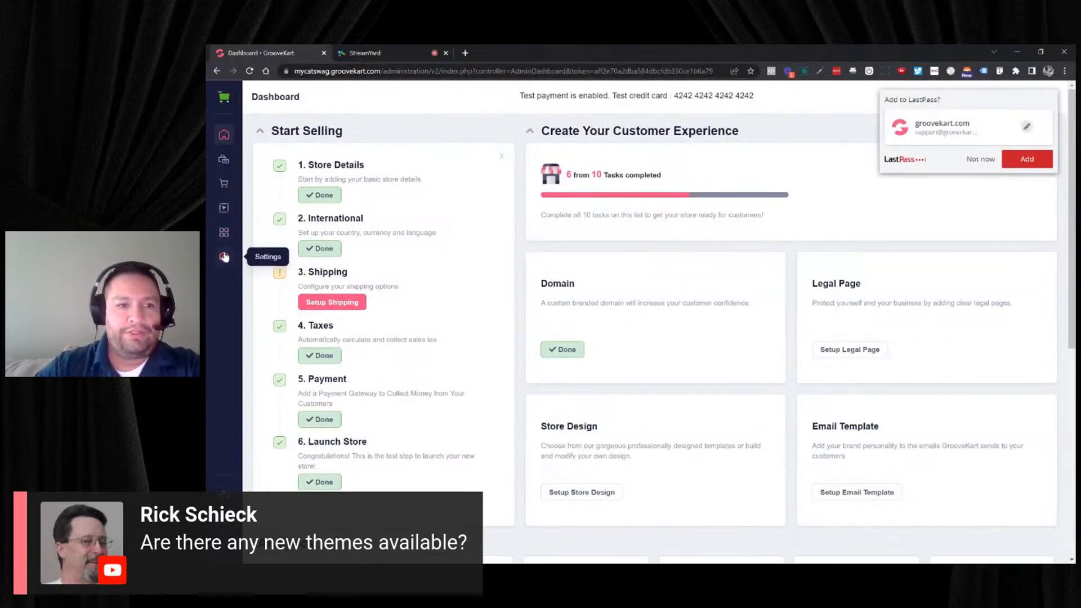
# - Open the My Cat Swag store's page builder and list its Basic Themes
pyautogui.click(225, 209)
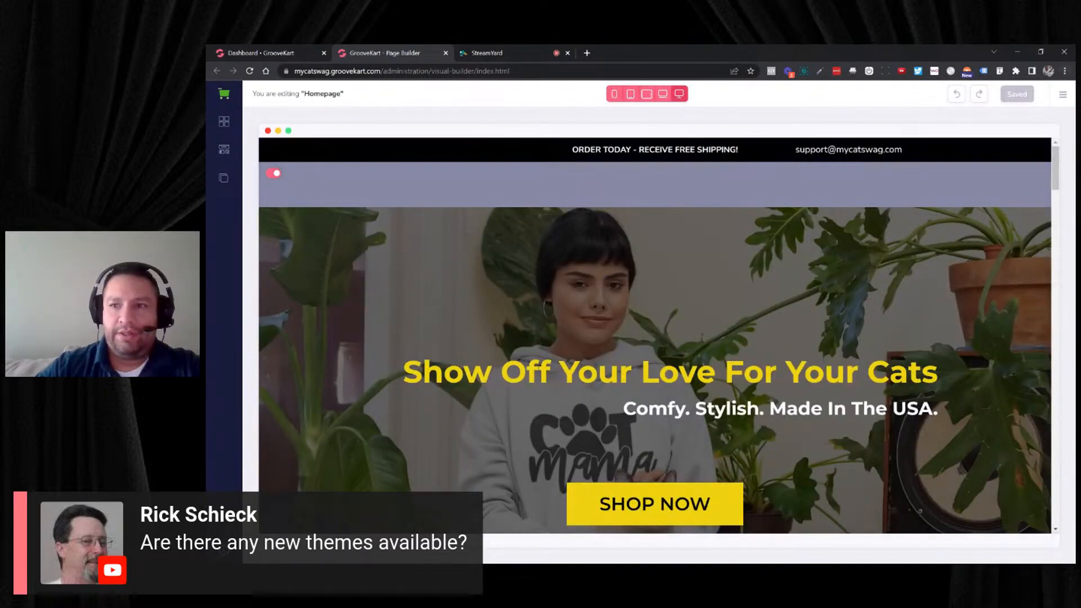
pyautogui.click(1064, 95)
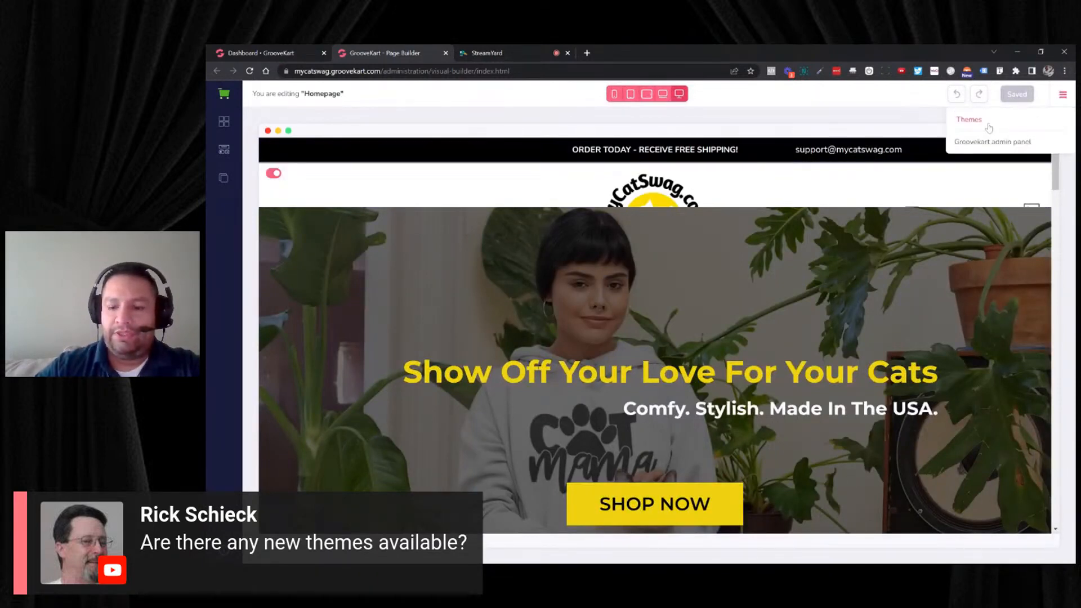
pyautogui.click(969, 119)
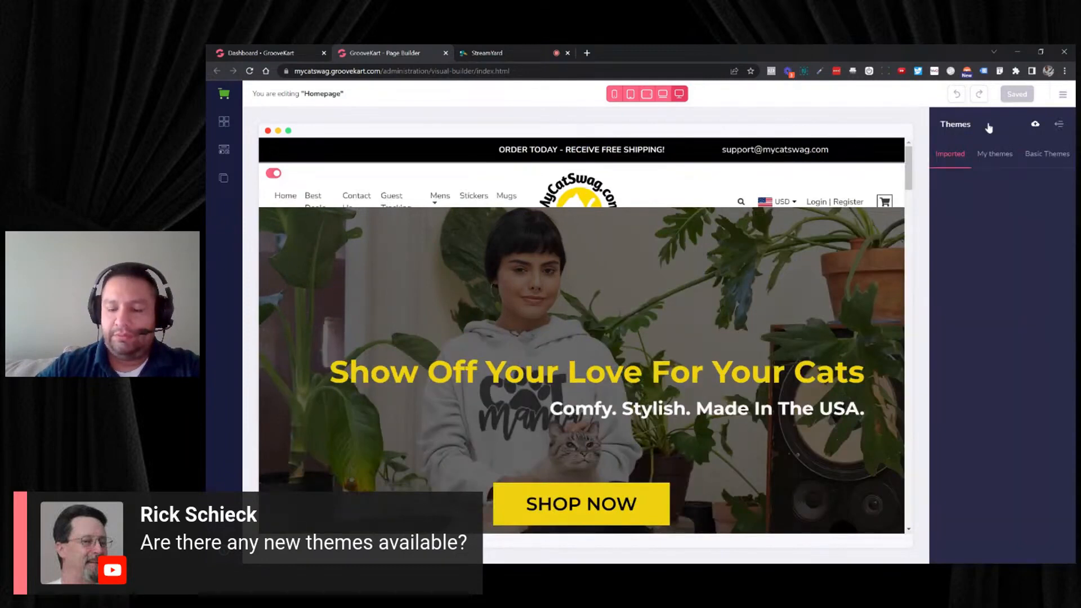
pyautogui.click(1036, 161)
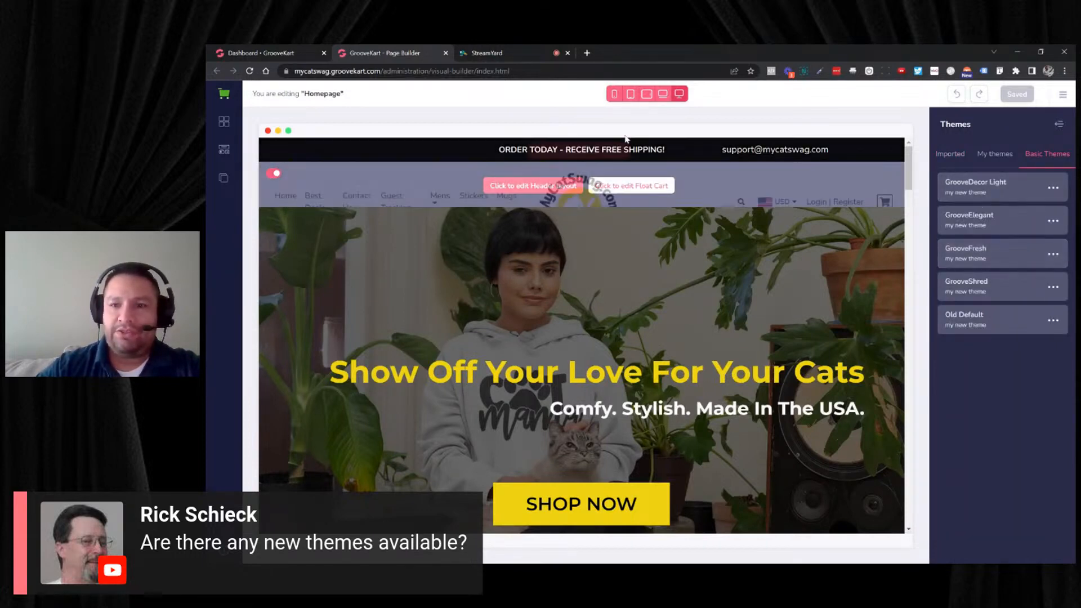
# - Open app.groove.cm in a new browser tab and go to the Demodemo store's admin dashboard in GrooveKart
pyautogui.click(590, 53)
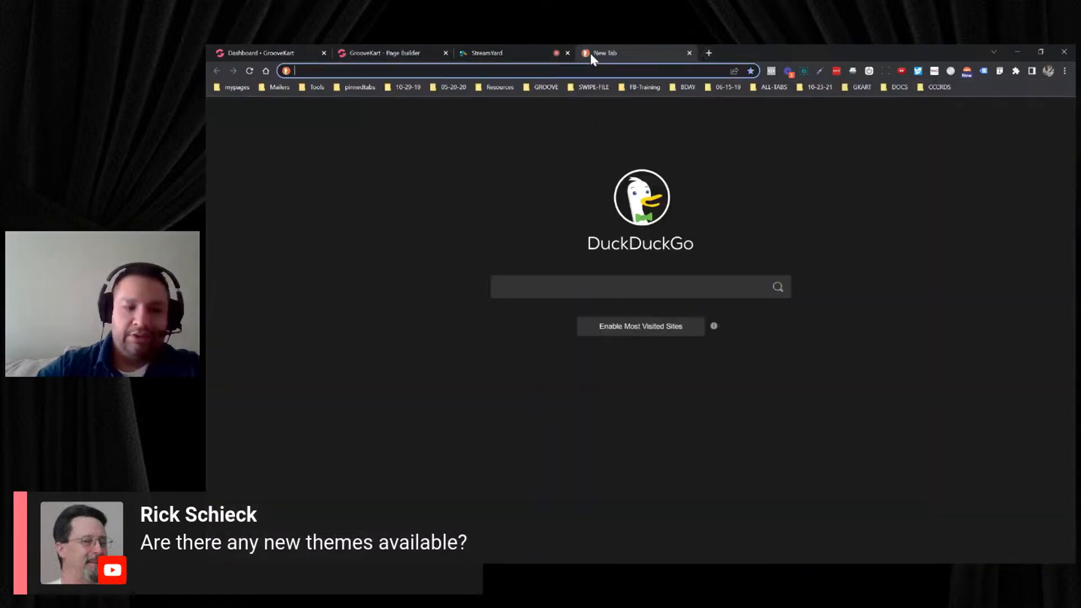
pyautogui.write('app')
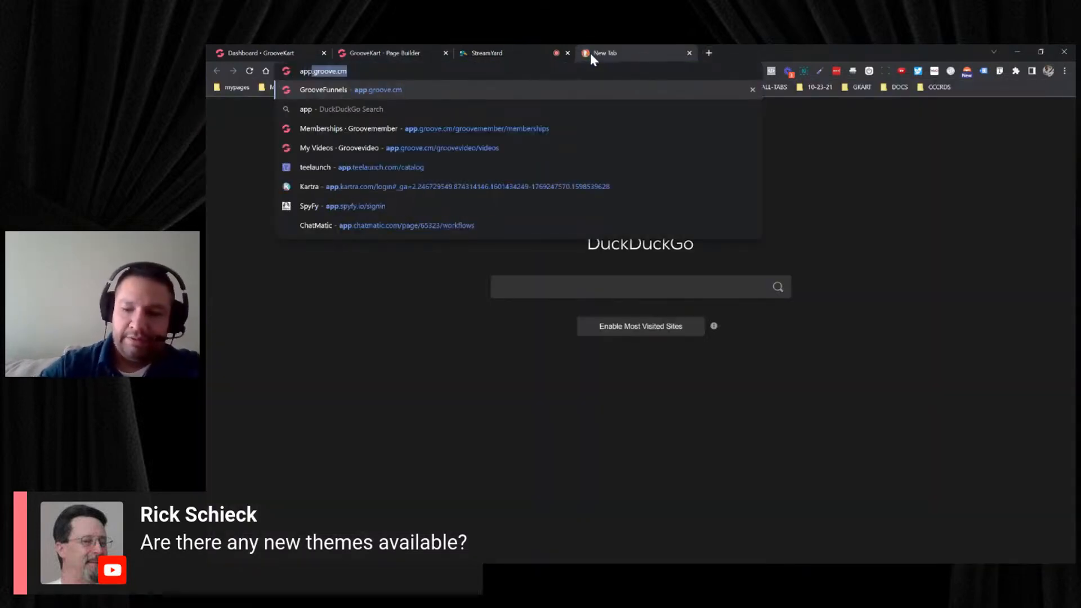
pyautogui.press('Return')
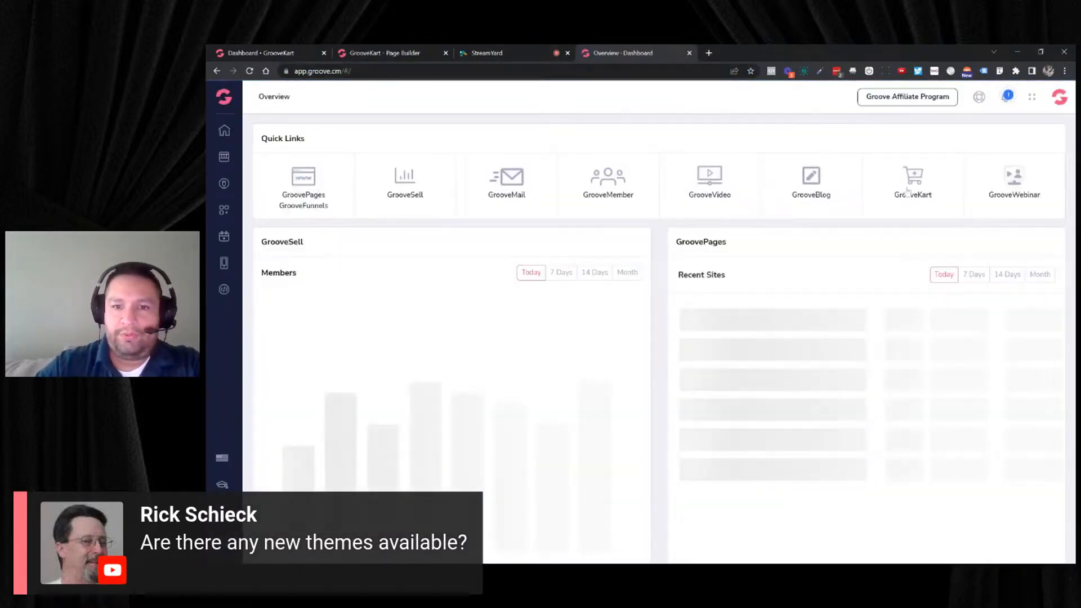
pyautogui.click(907, 191)
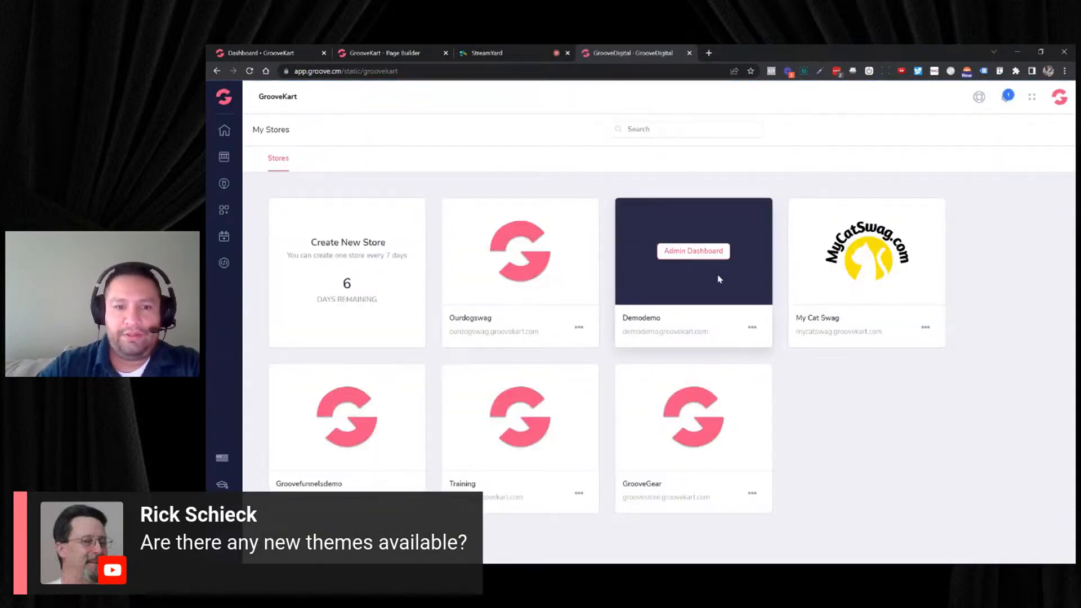
pyautogui.click(752, 329)
pyautogui.click(735, 303)
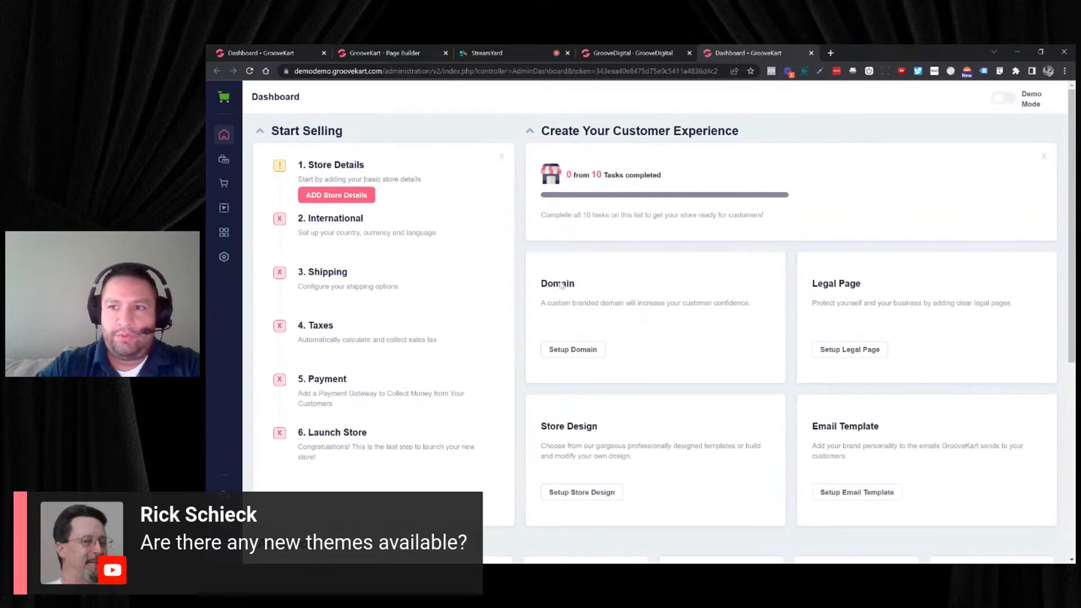
# - Open the Demodemo store's homepage in the page builder and list the Basic Themes
pyautogui.click(225, 206)
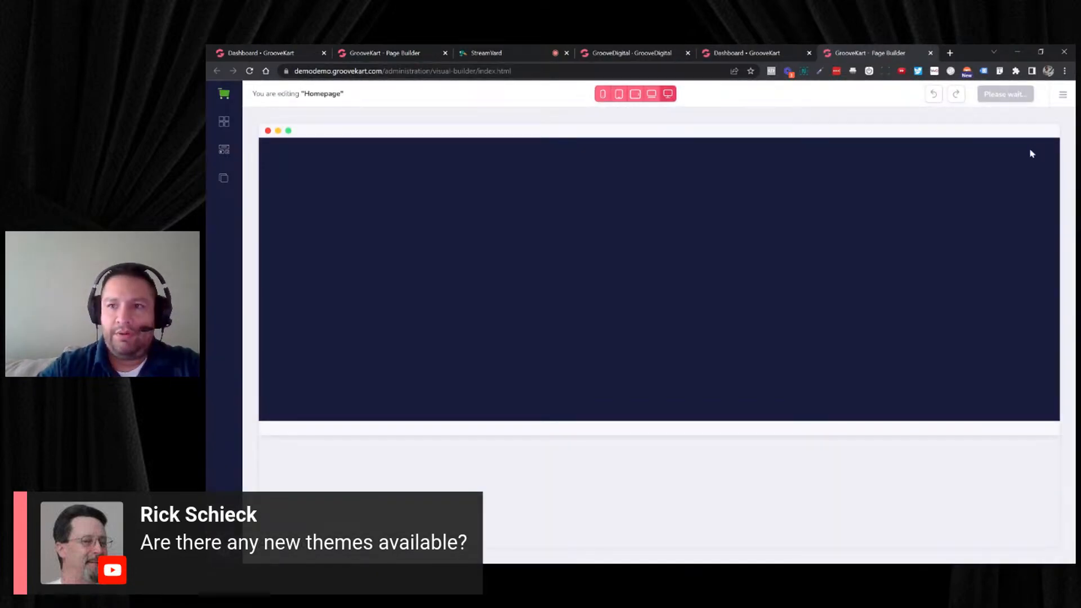
pyautogui.scroll(-1, 1002, 201)
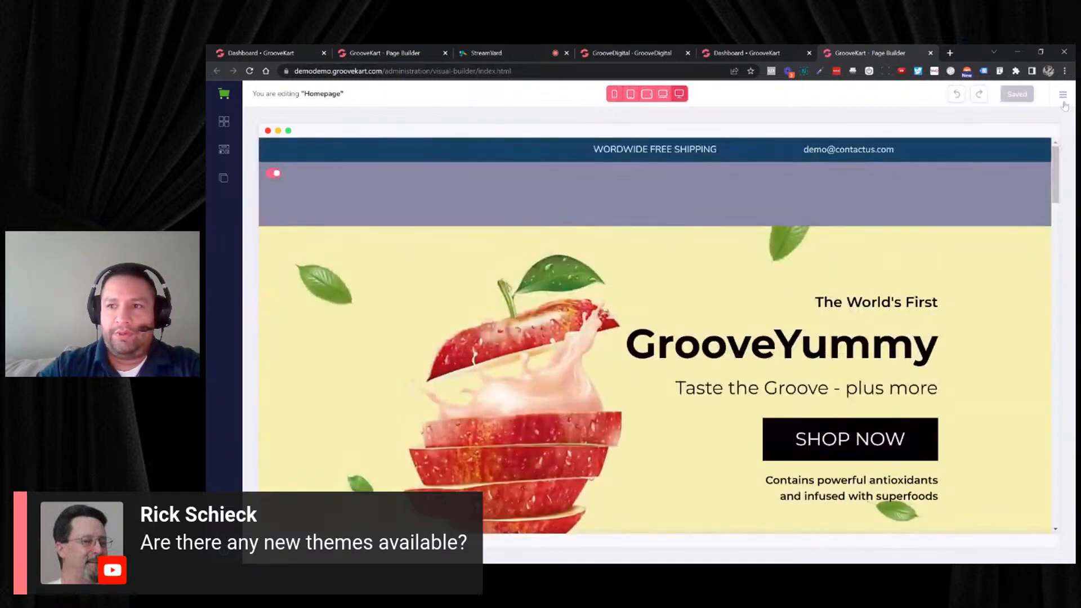
pyautogui.click(1063, 94)
pyautogui.click(970, 120)
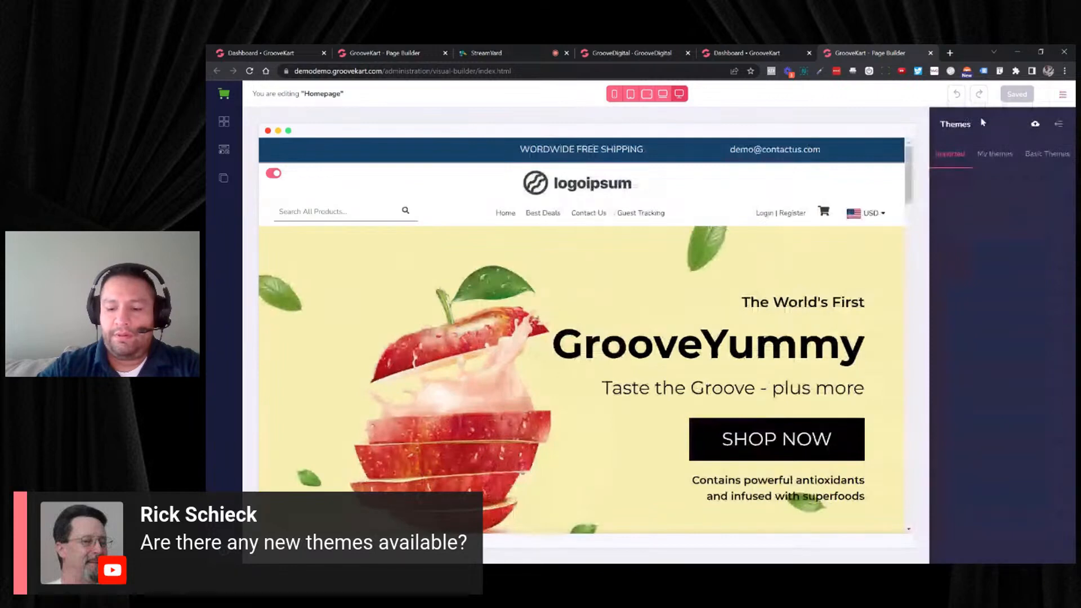
pyautogui.click(1047, 154)
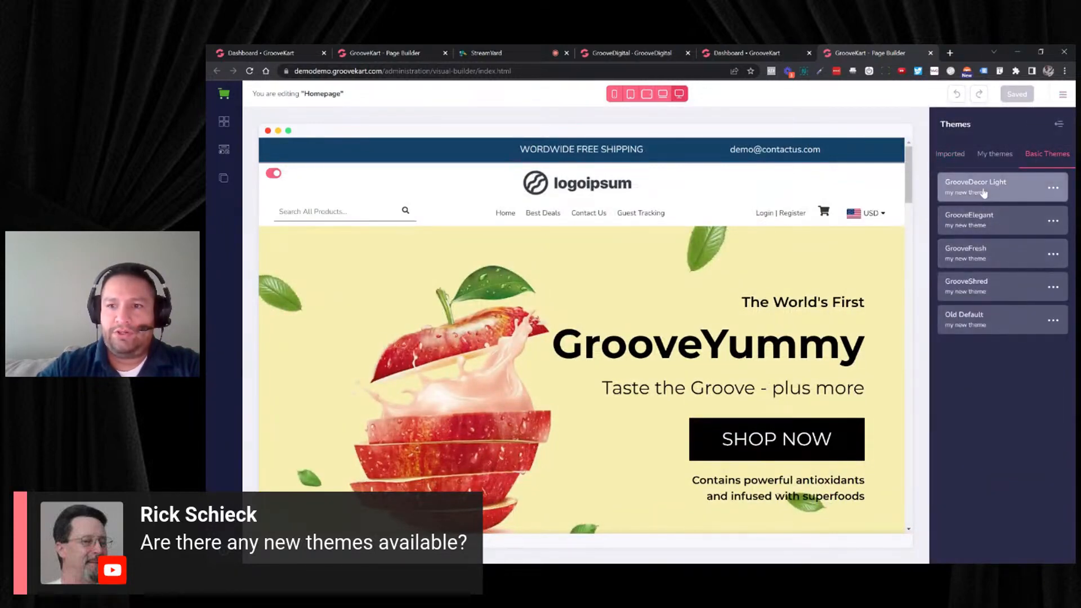
# - Load the GrooveDecor Light theme, saving the current theme as a custom theme named 040722
pyautogui.click(1053, 188)
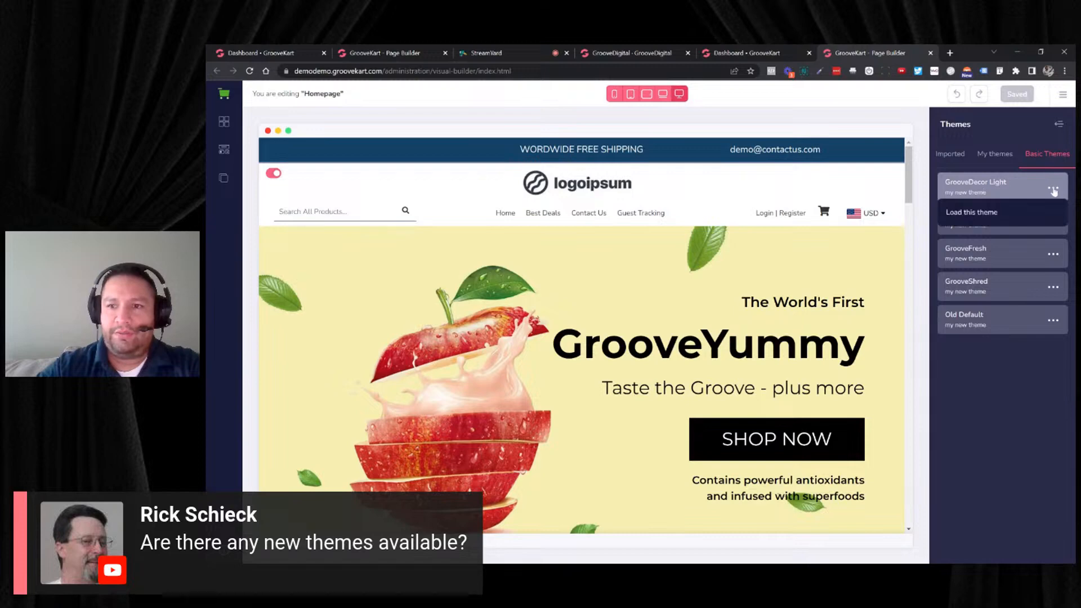
pyautogui.click(975, 215)
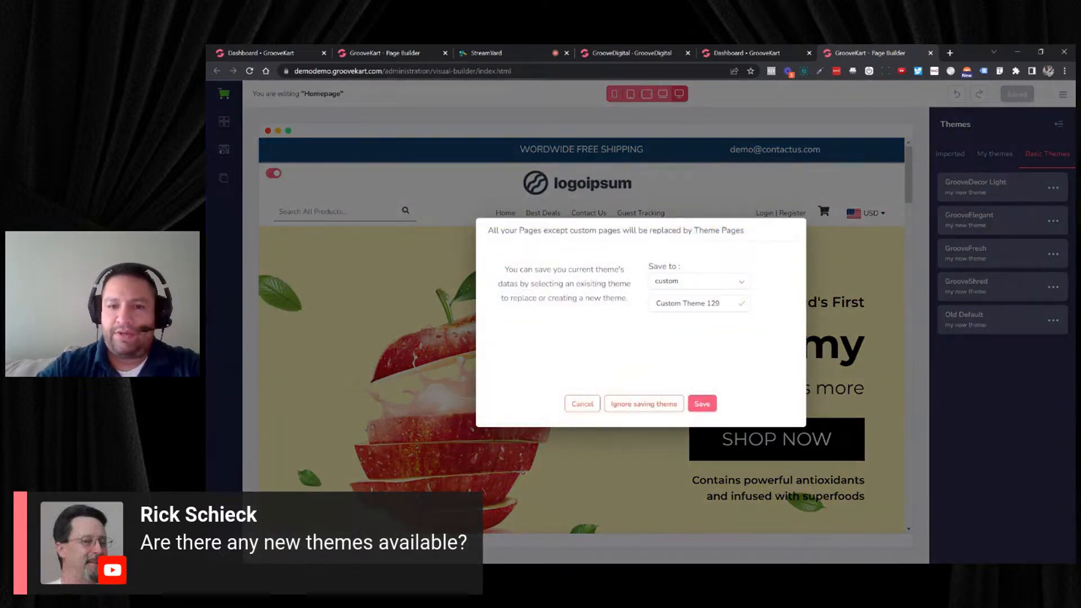
pyautogui.tripleClick(694, 304)
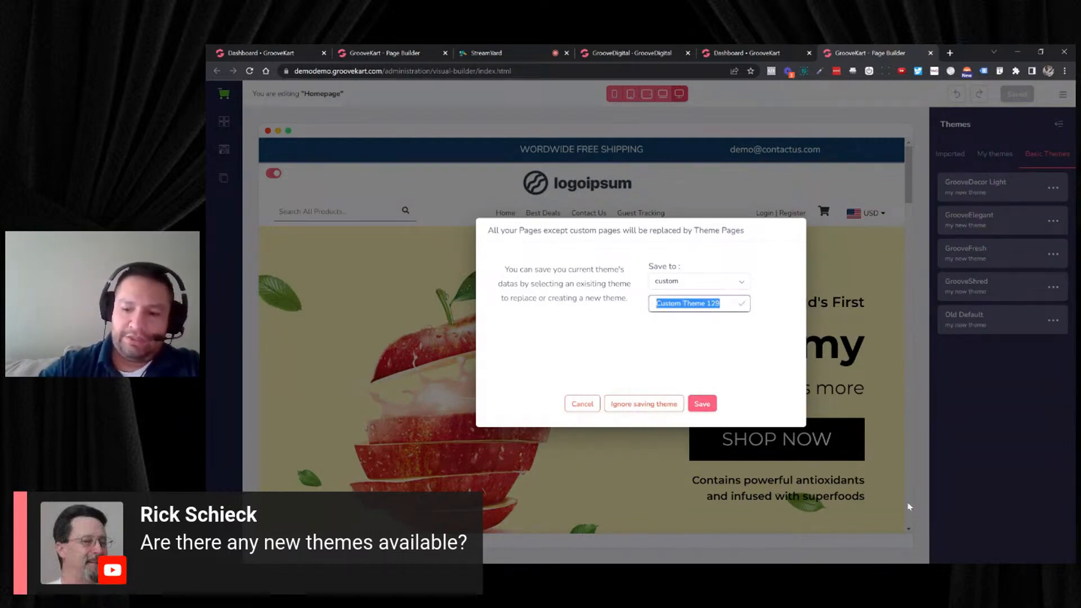
pyautogui.write('O4-0')
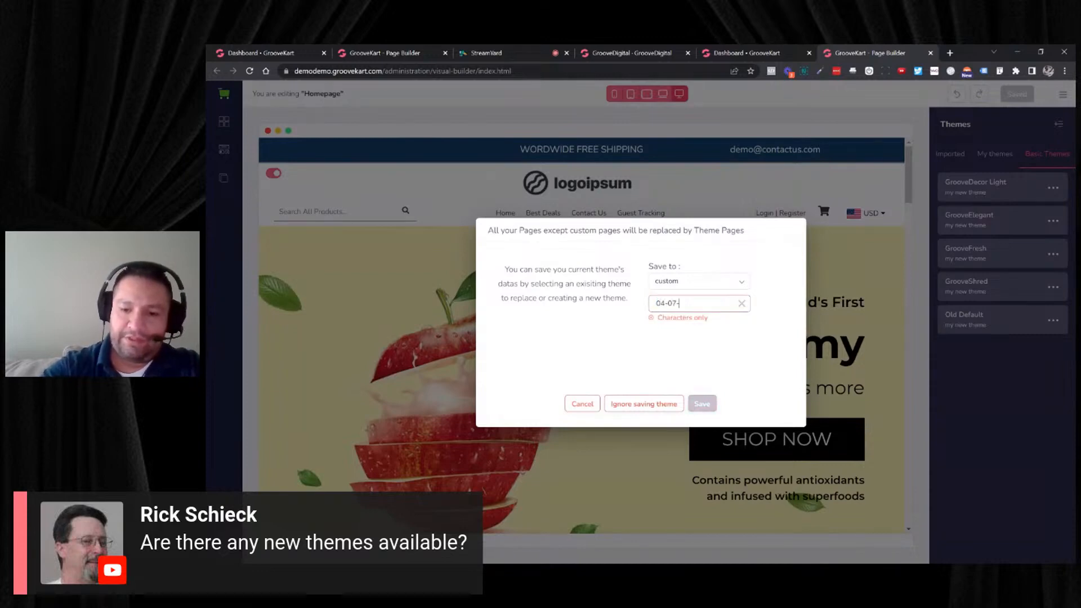
pyautogui.write('7-22')
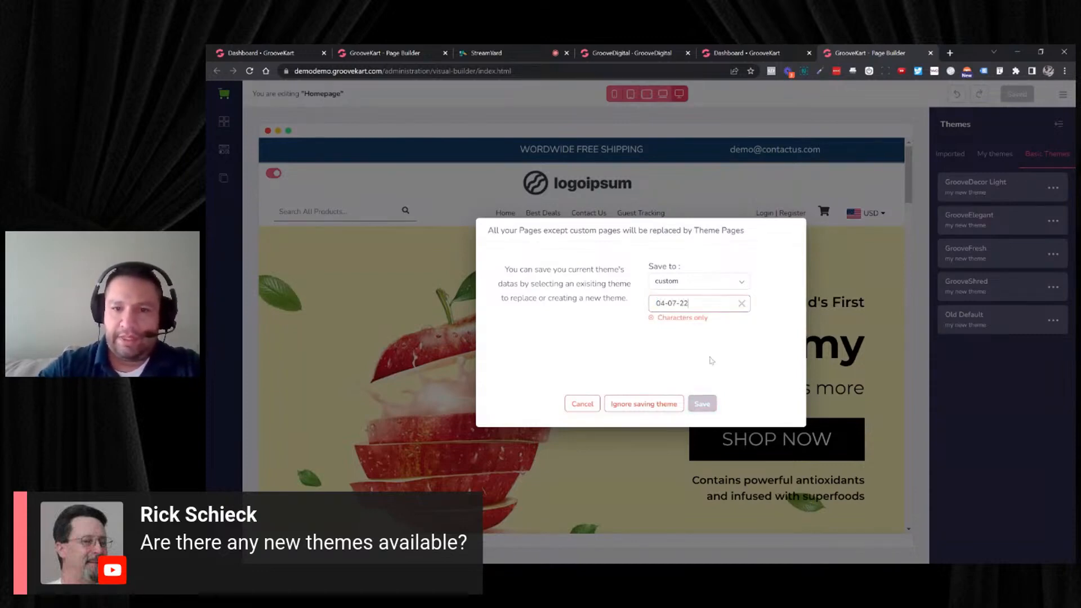
pyautogui.press('BackSpace')
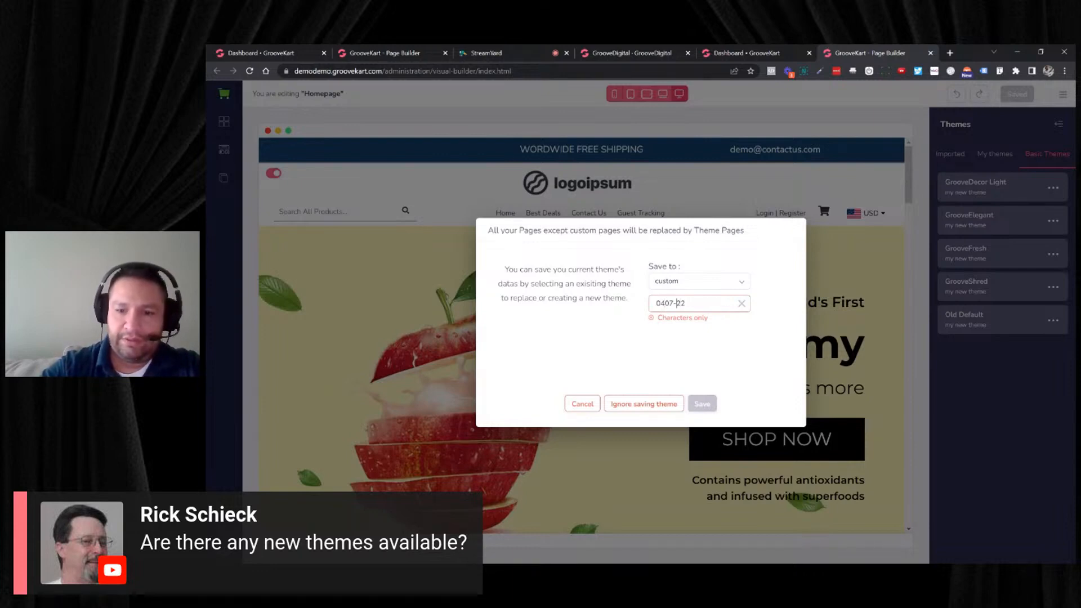
pyautogui.click(674, 303)
pyautogui.press('BackSpace')
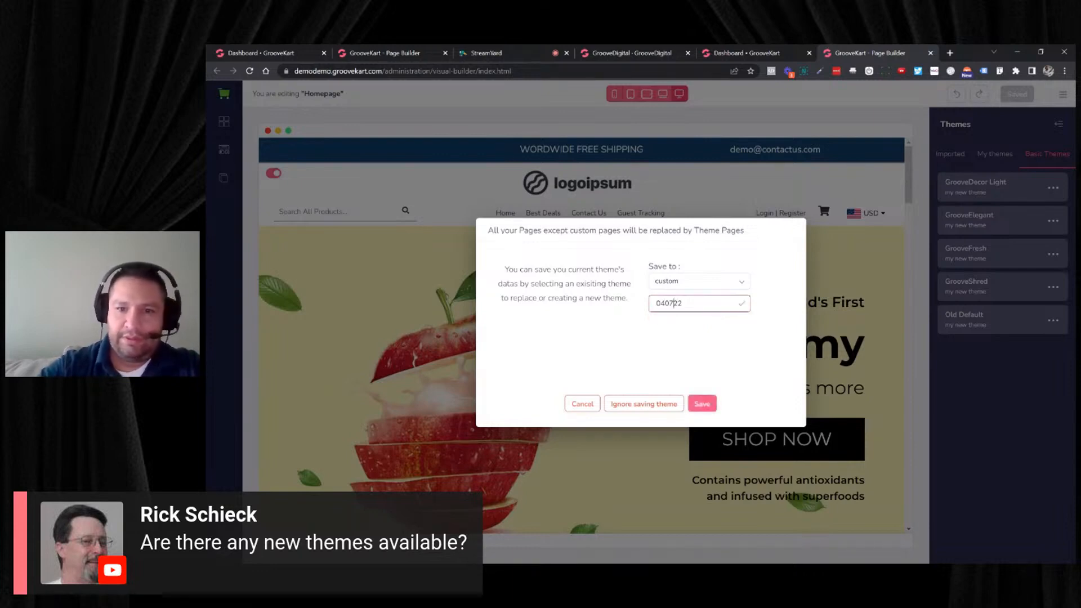
pyautogui.click(698, 401)
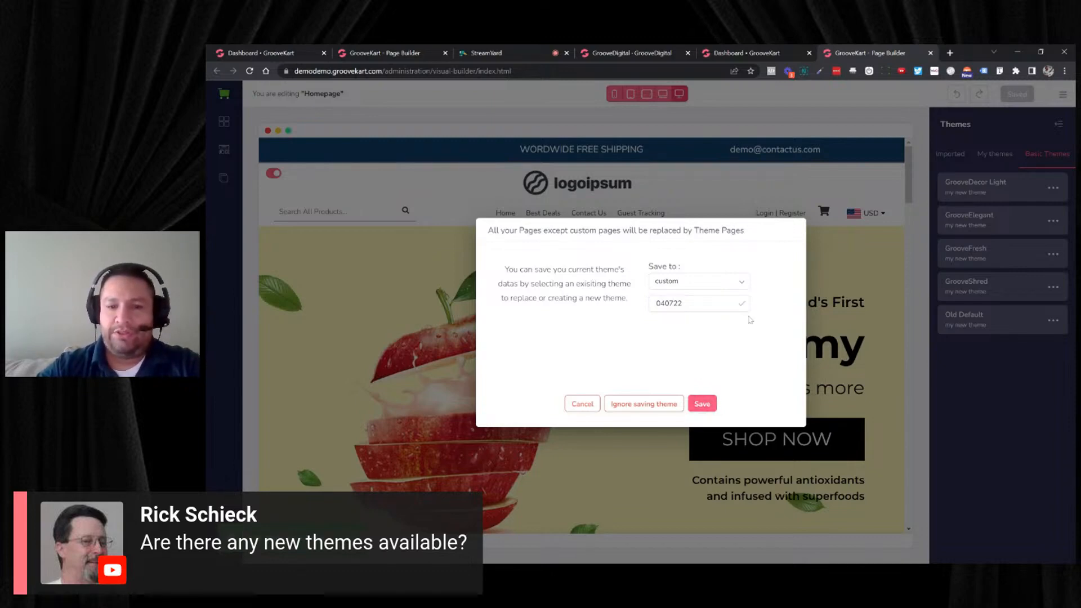
pyautogui.click(582, 404)
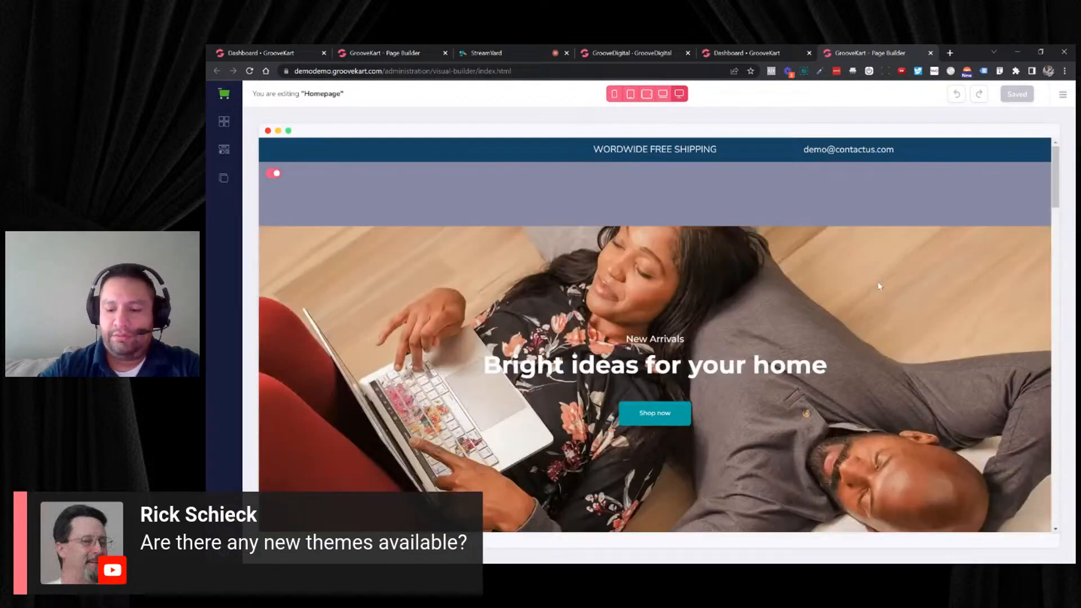
# - Examine the sections of the GrooveDecor Light homepage from the hero banner down to the footer
pyautogui.scroll(-4, 872, 297)
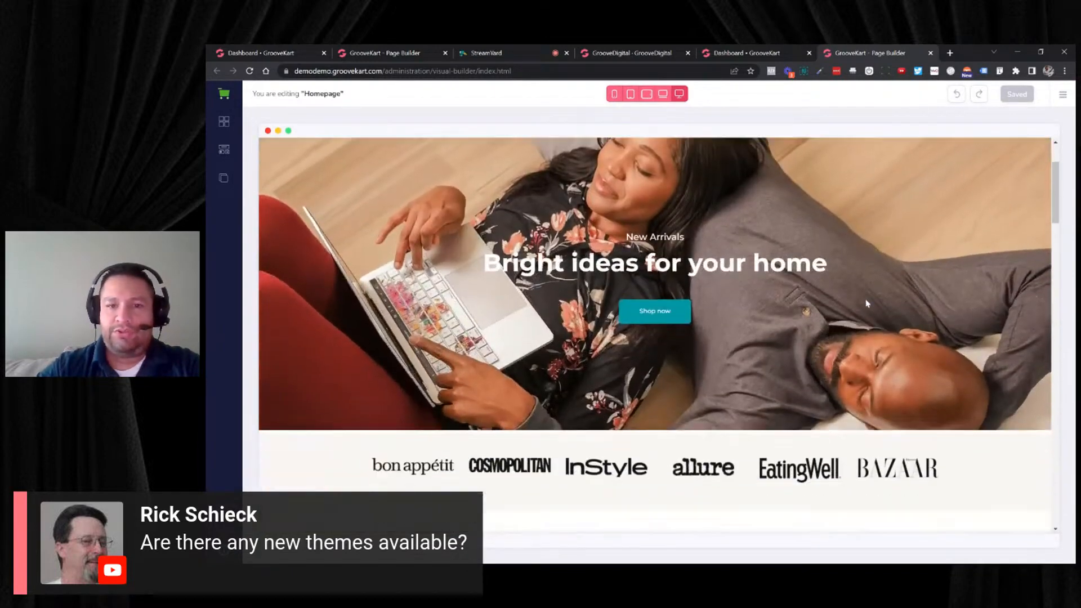
pyautogui.scroll(-7, 865, 302)
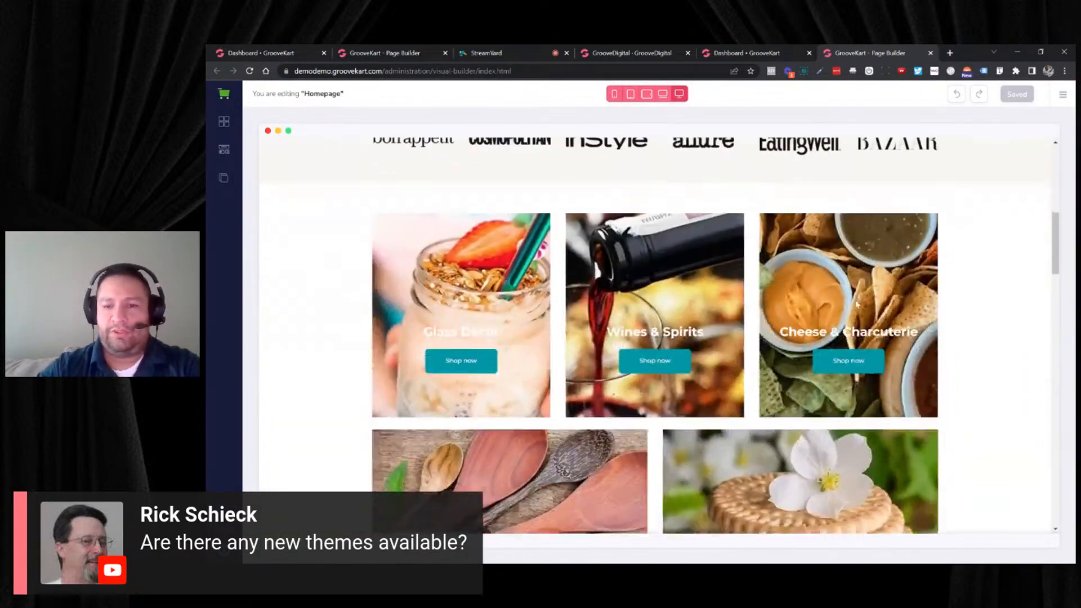
pyautogui.scroll(-5, 847, 296)
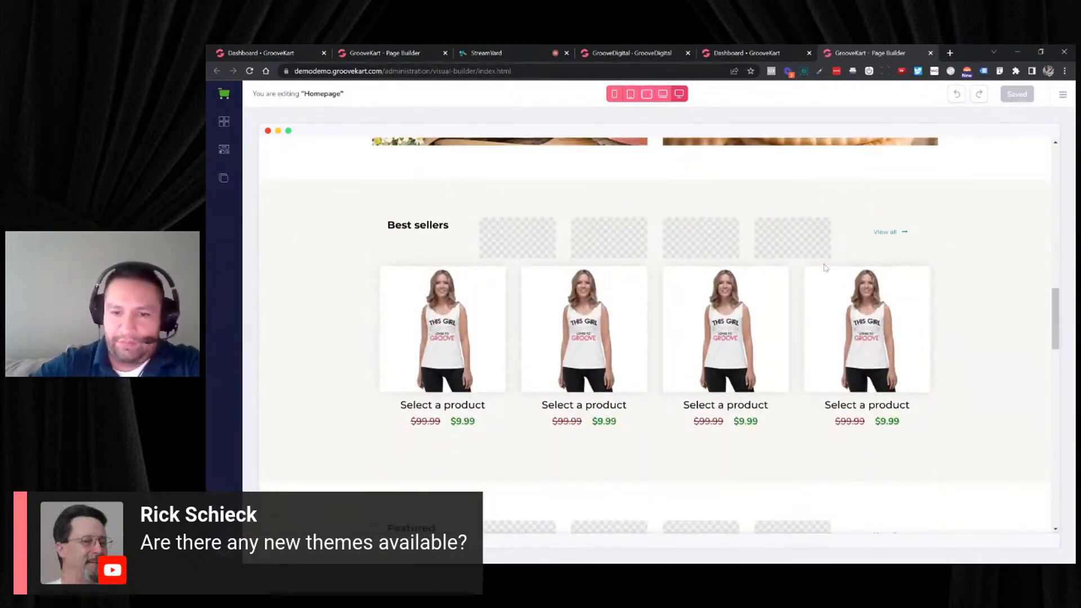
pyautogui.scroll(-5, 825, 267)
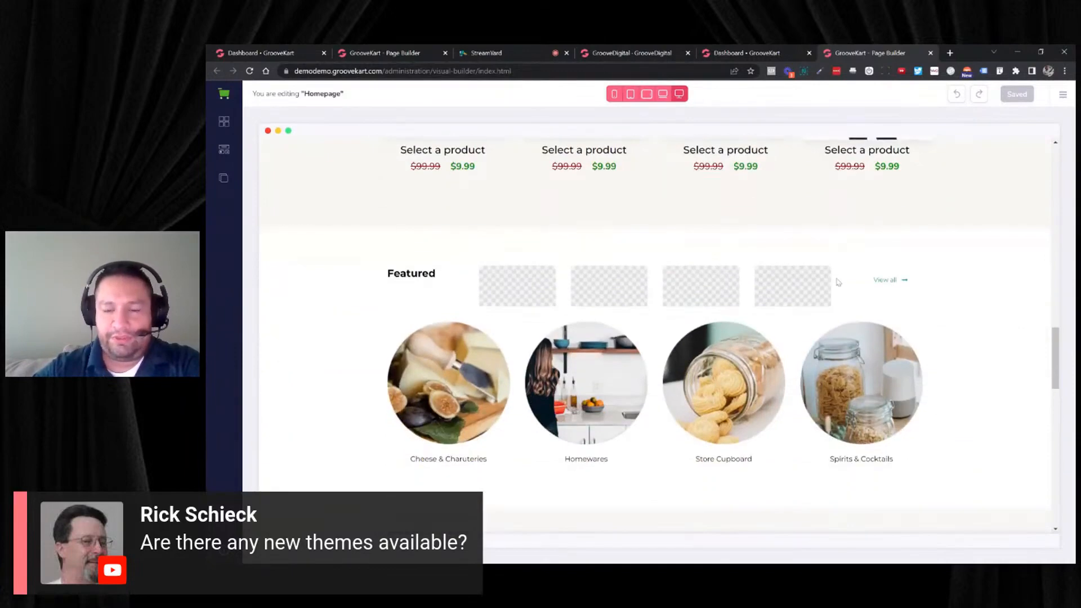
pyautogui.scroll(-5, 847, 276)
pyautogui.scroll(-6, 848, 276)
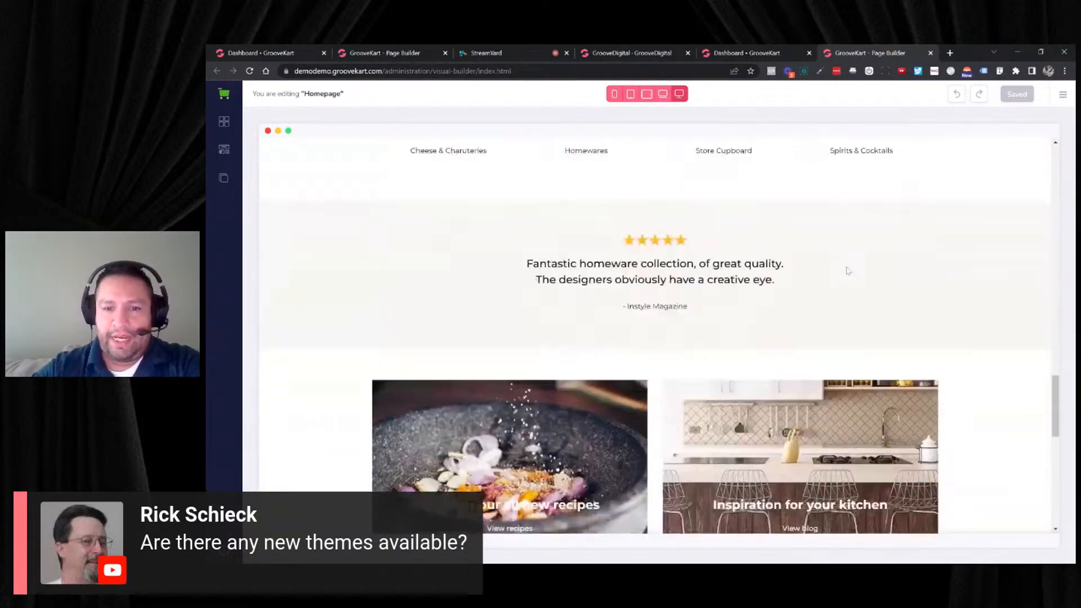
pyautogui.scroll(-3, 848, 270)
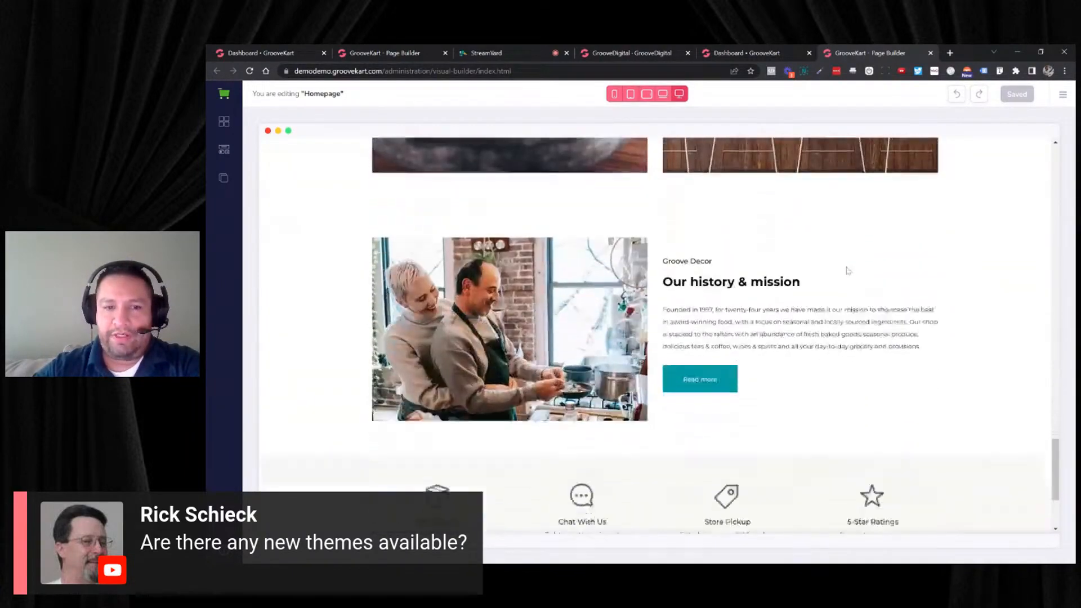
pyautogui.scroll(-1, 849, 271)
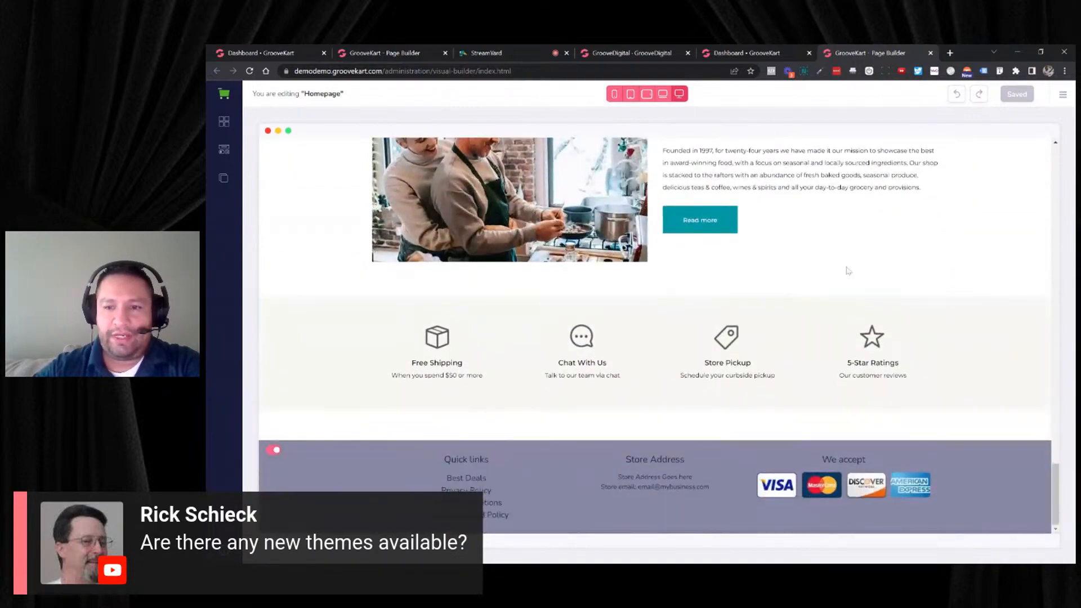
# - Open the theme's Product Layout page and examine its product details, reviews, category and video sections
pyautogui.click(227, 180)
pyautogui.click(360, 135)
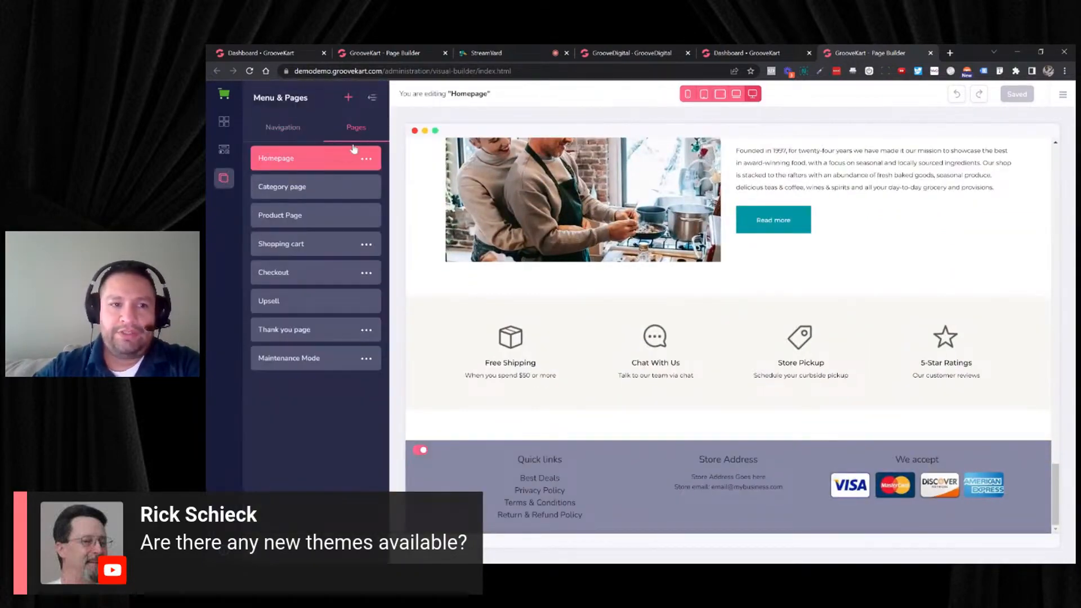
pyautogui.click(289, 215)
pyautogui.click(338, 139)
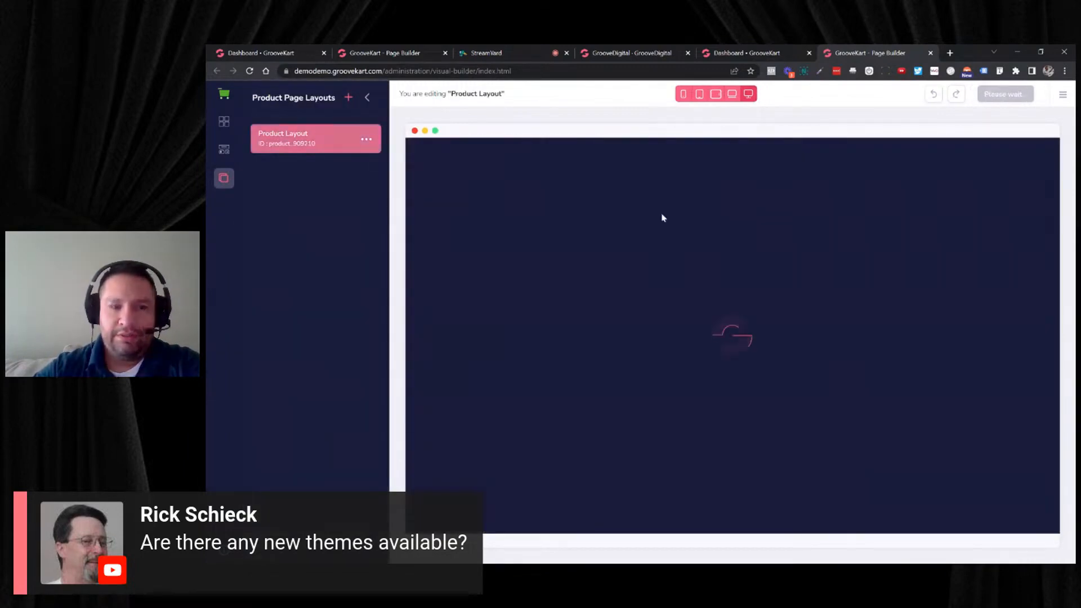
pyautogui.scroll(-3, 892, 225)
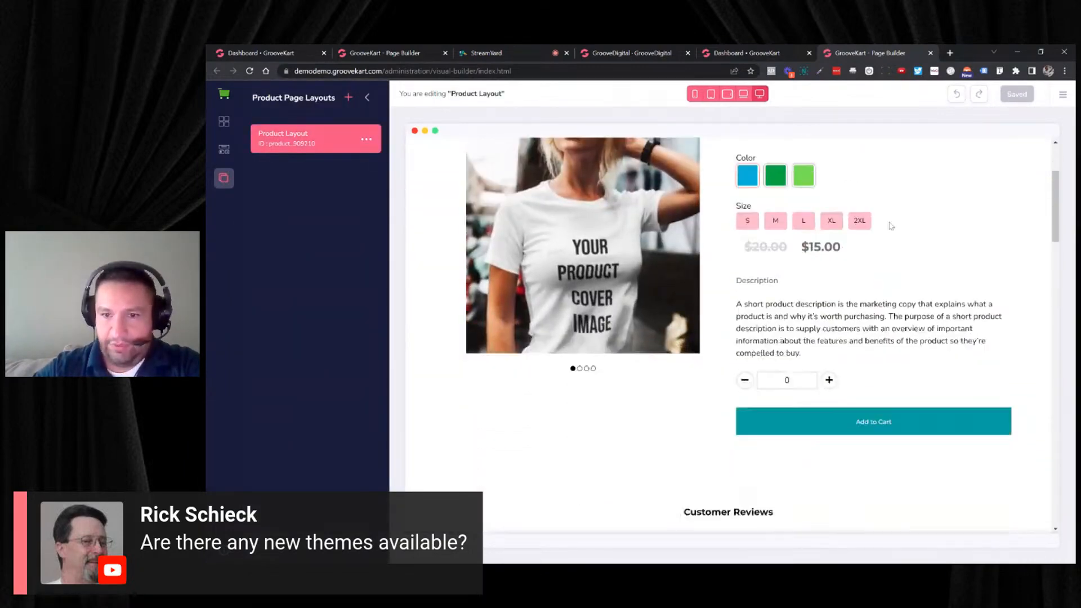
pyautogui.scroll(-7, 893, 227)
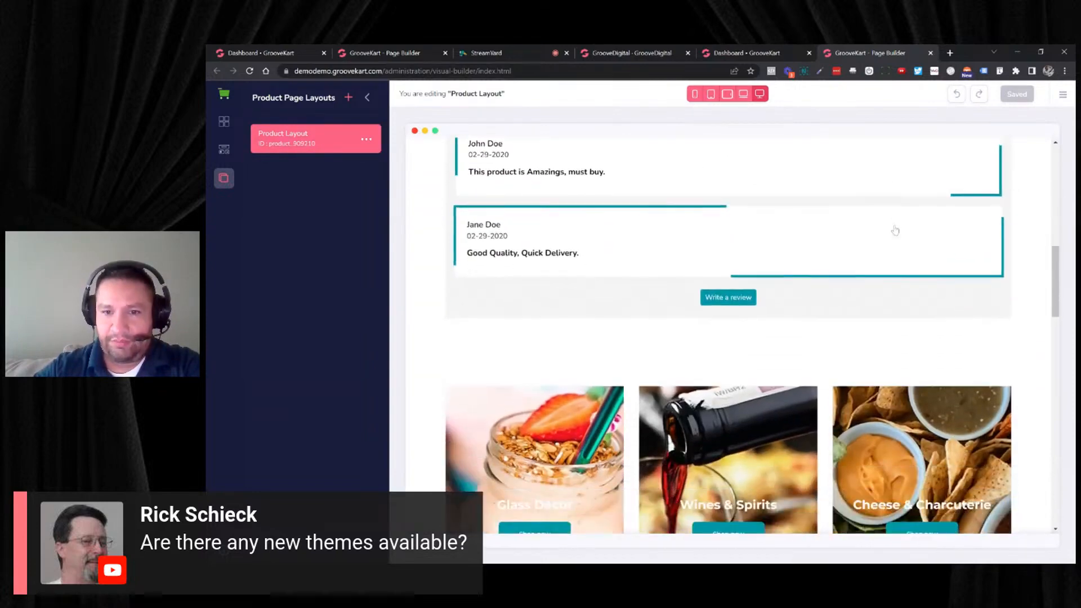
pyautogui.scroll(-8, 895, 231)
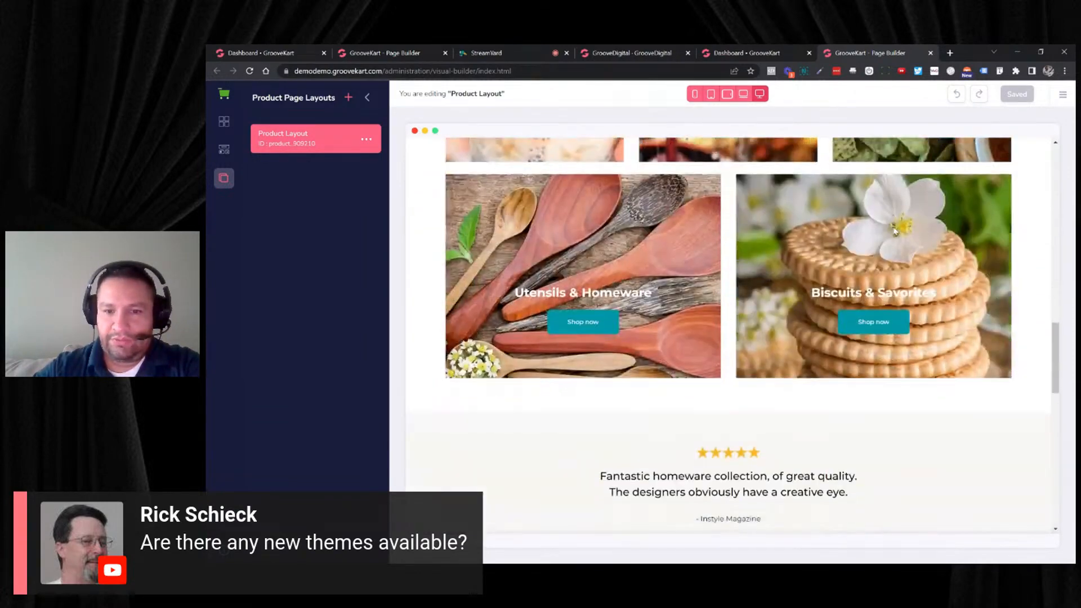
pyautogui.scroll(-8, 895, 231)
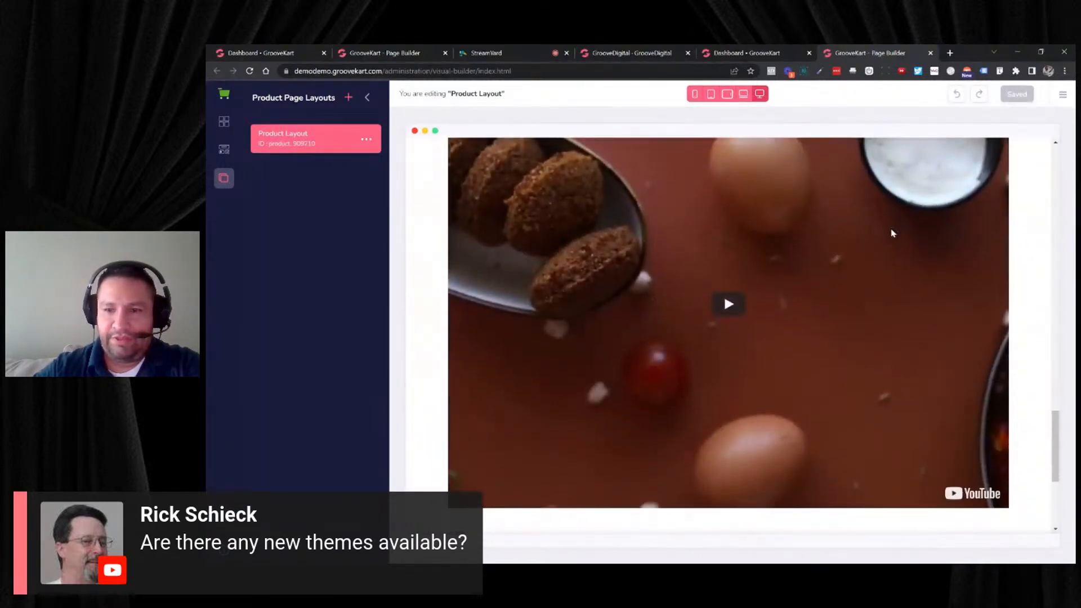
# - Open the theme's Checkout page and examine its contact form, order summary, payment and trust sections
pyautogui.scroll(-4, 893, 232)
pyautogui.scroll(6, 892, 232)
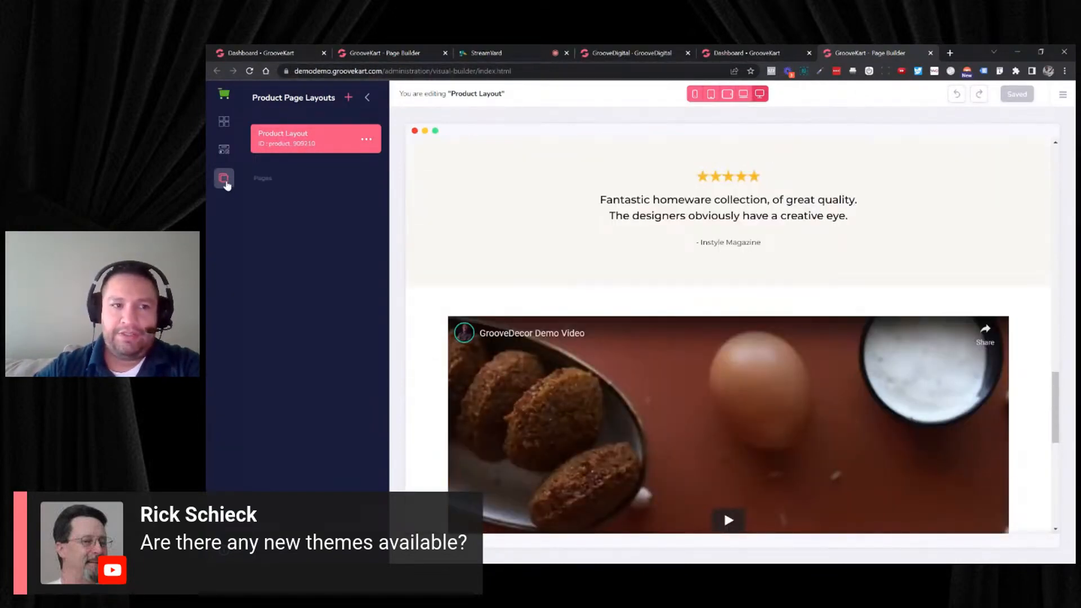
pyautogui.click(366, 99)
pyautogui.click(273, 272)
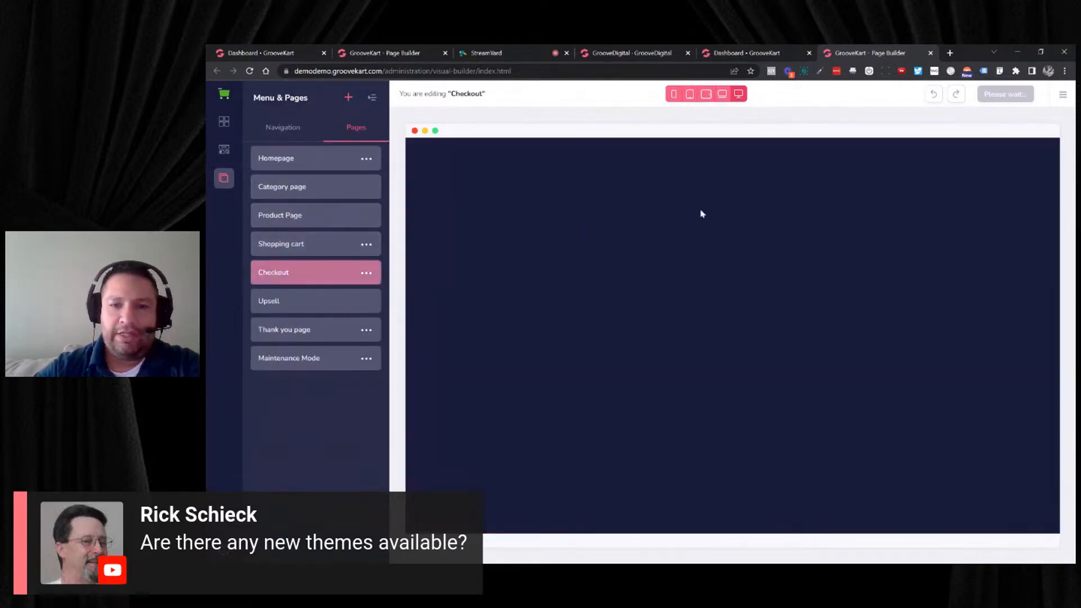
pyautogui.scroll(-10, 854, 228)
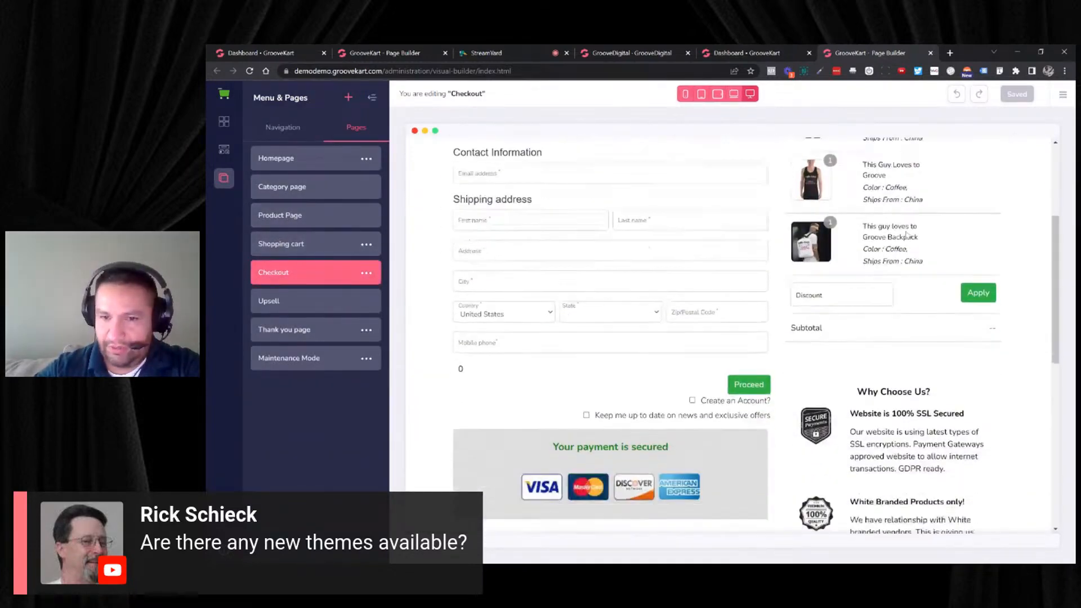
pyautogui.scroll(-4, 933, 233)
pyautogui.scroll(13, 933, 232)
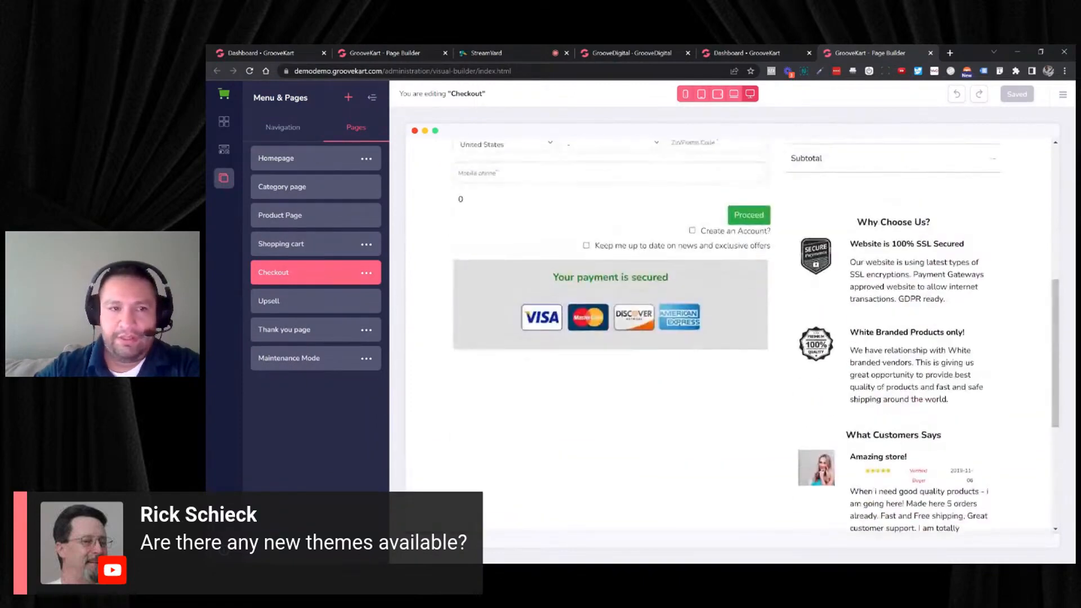
# - Load the GrooveElegant theme from the Basic Themes, skipping the save of the current theme
pyautogui.click(1063, 95)
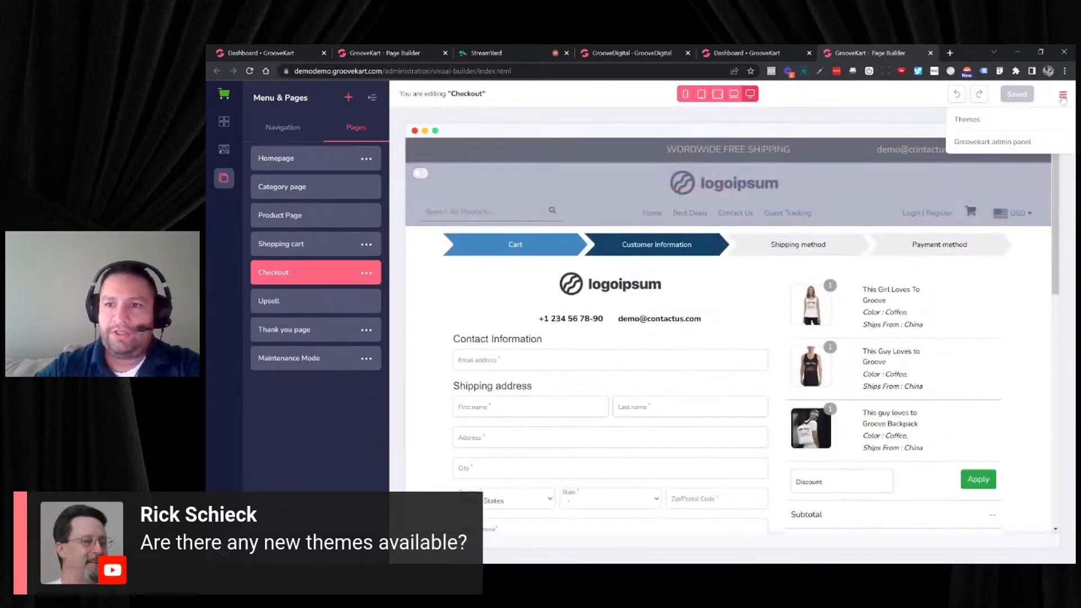
pyautogui.click(967, 120)
pyautogui.click(1039, 154)
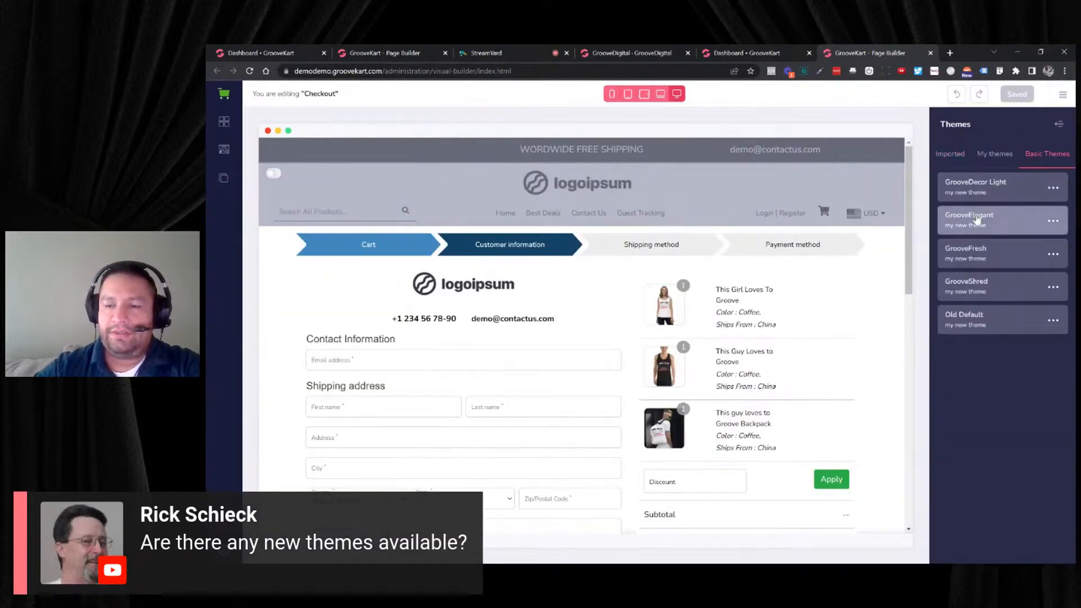
pyautogui.click(1053, 221)
pyautogui.click(975, 246)
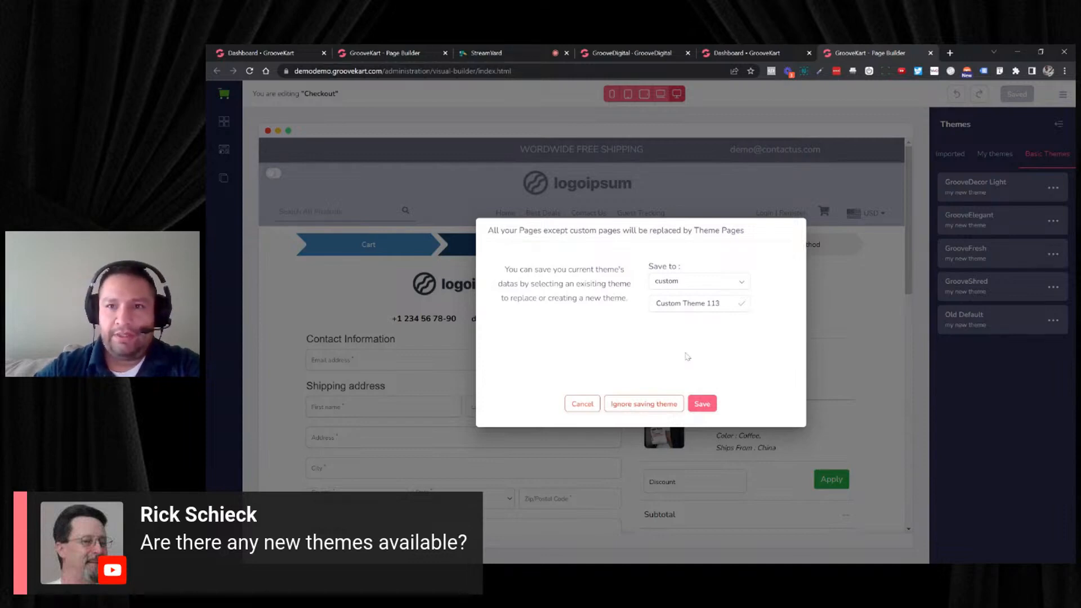
pyautogui.click(656, 405)
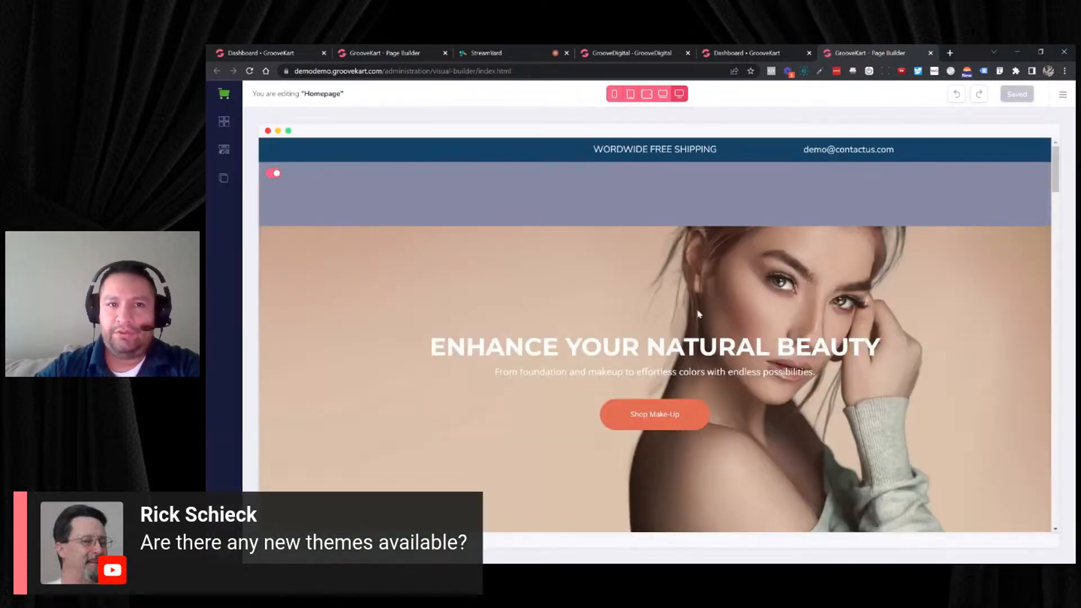
# - Examine the GrooveElegant homepage from the hero banner down to the lower Essentials product row
pyautogui.scroll(-2, 748, 306)
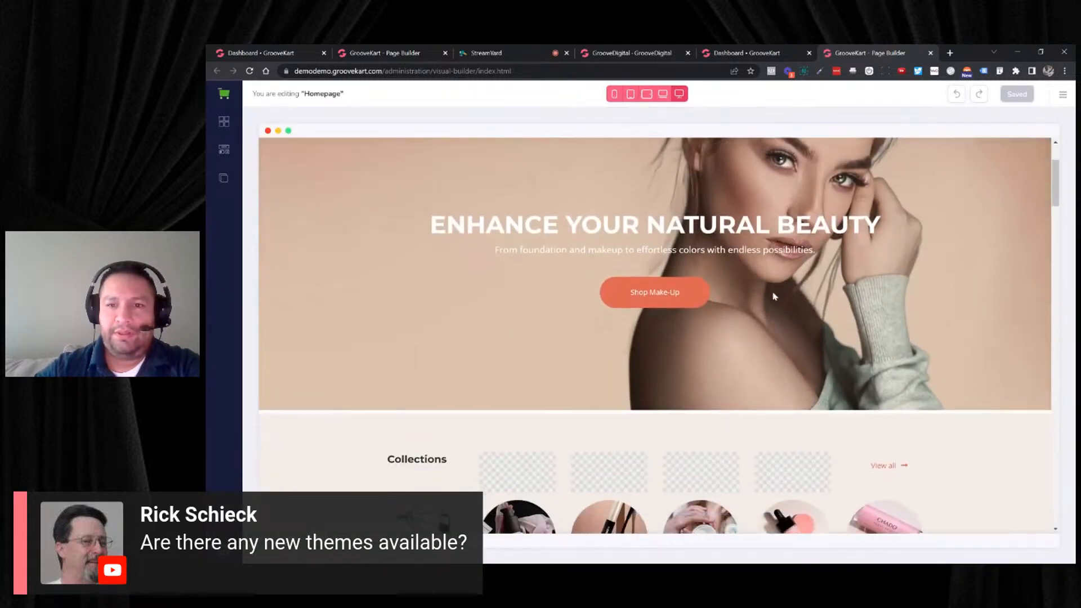
pyautogui.scroll(-5, 777, 295)
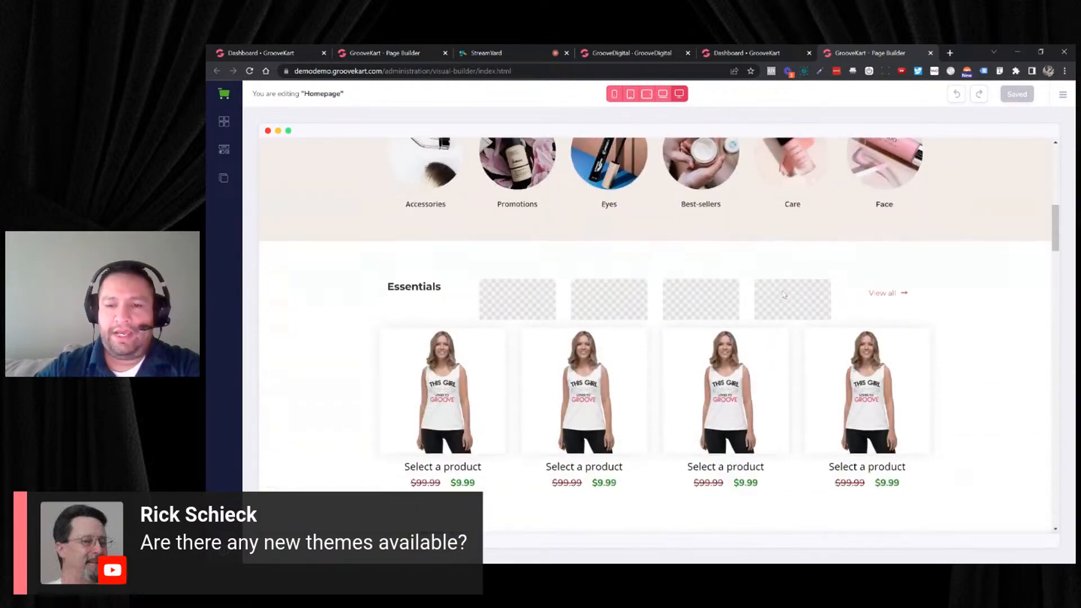
pyautogui.scroll(-8, 784, 294)
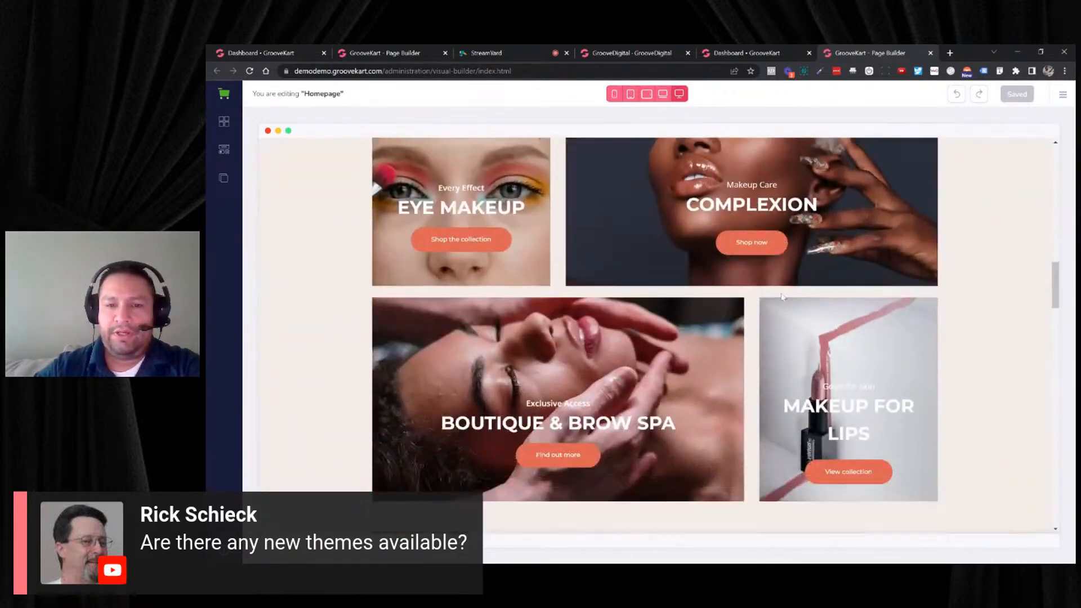
pyautogui.scroll(-6, 781, 296)
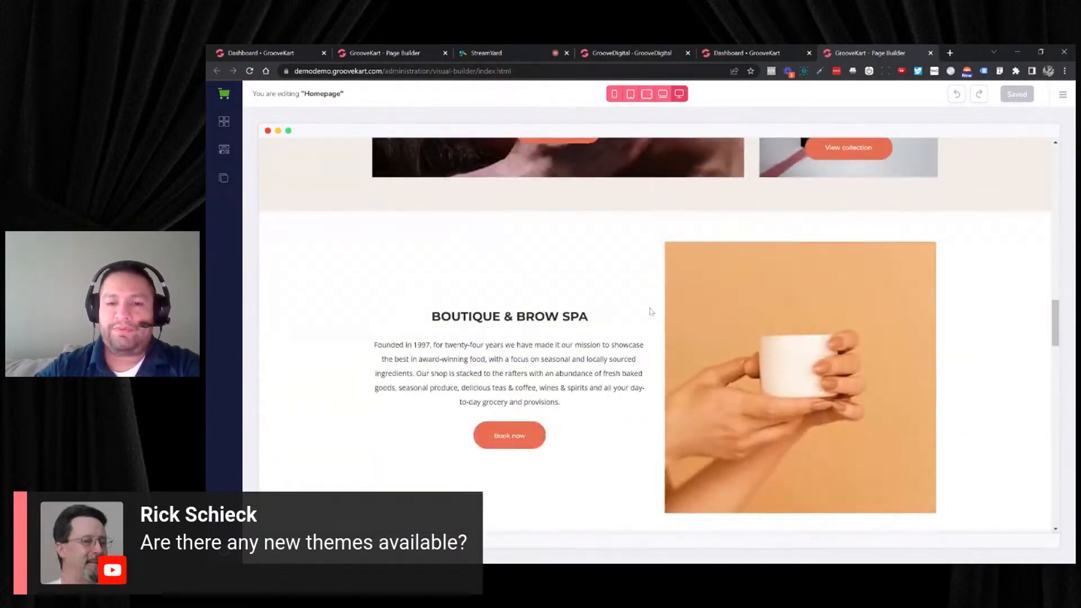
pyautogui.scroll(-7, 651, 311)
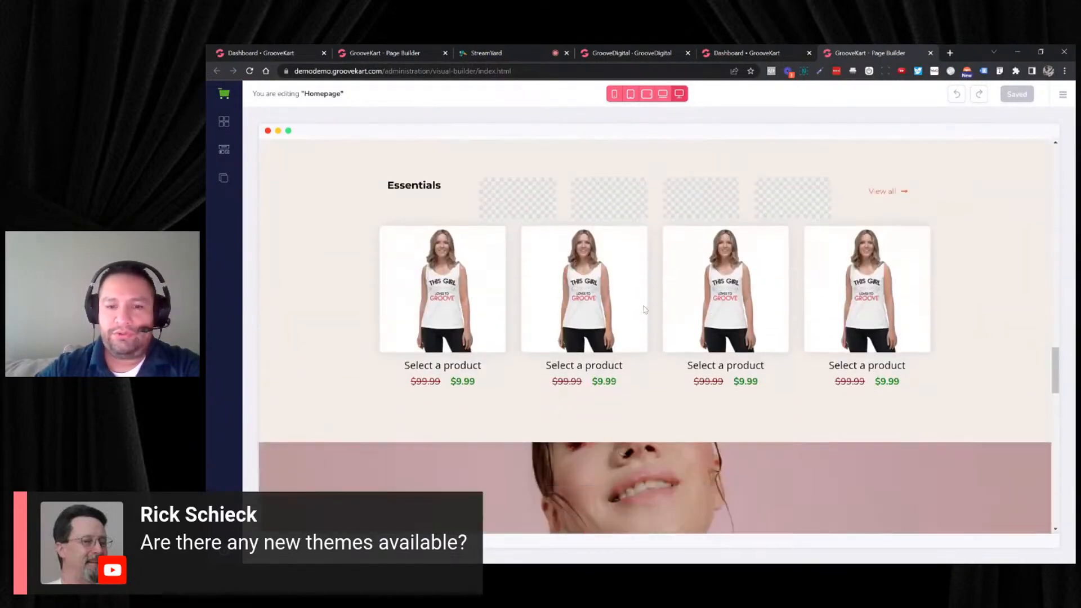
pyautogui.scroll(-2, 645, 309)
pyautogui.scroll(2, 516, 344)
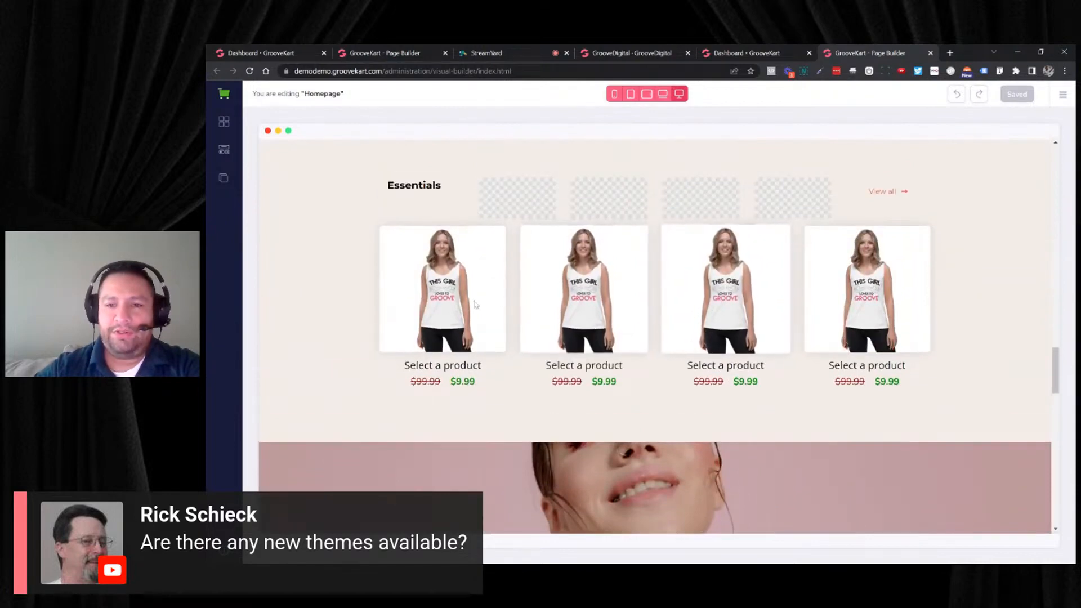
pyautogui.scroll(-1, 552, 284)
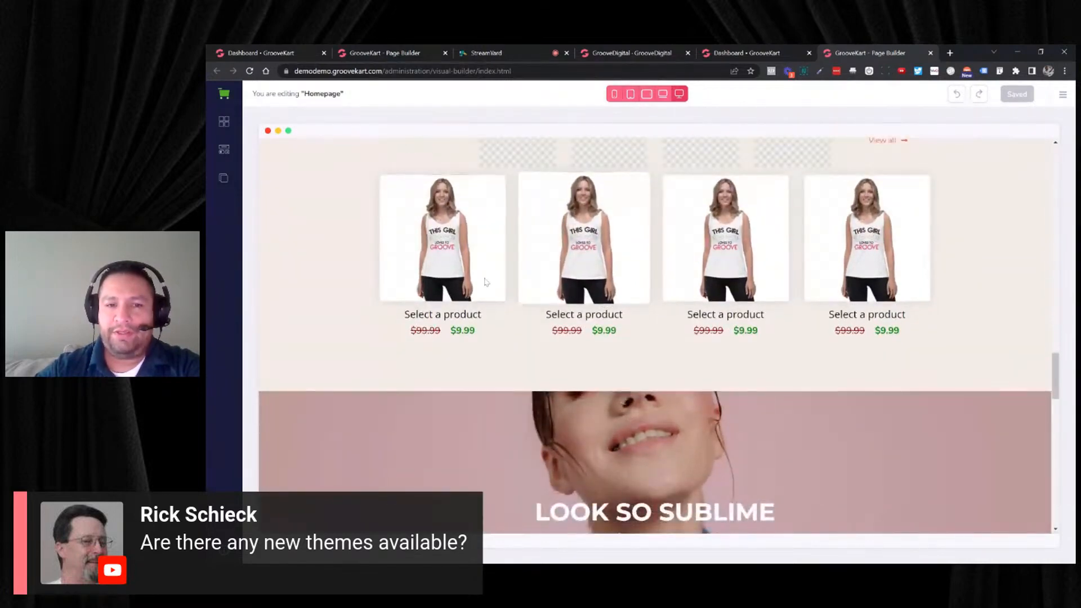
pyautogui.scroll(-1, 477, 275)
pyautogui.scroll(2, 563, 315)
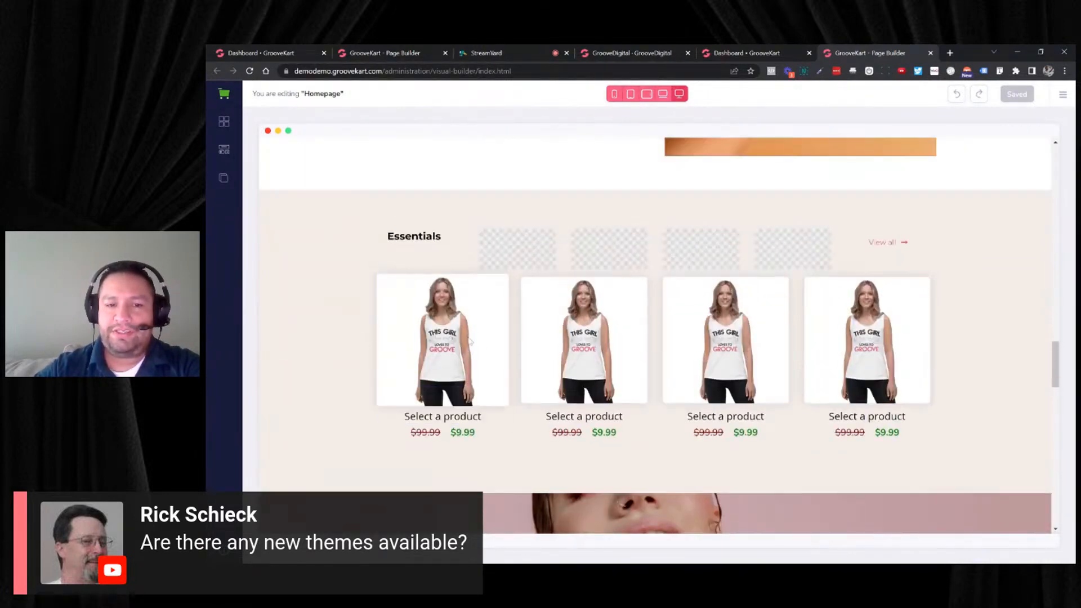
# - Select the lower Essentials products list, then review the makeup category tiles and remaining homepage sections down to the footer
pyautogui.click(588, 334)
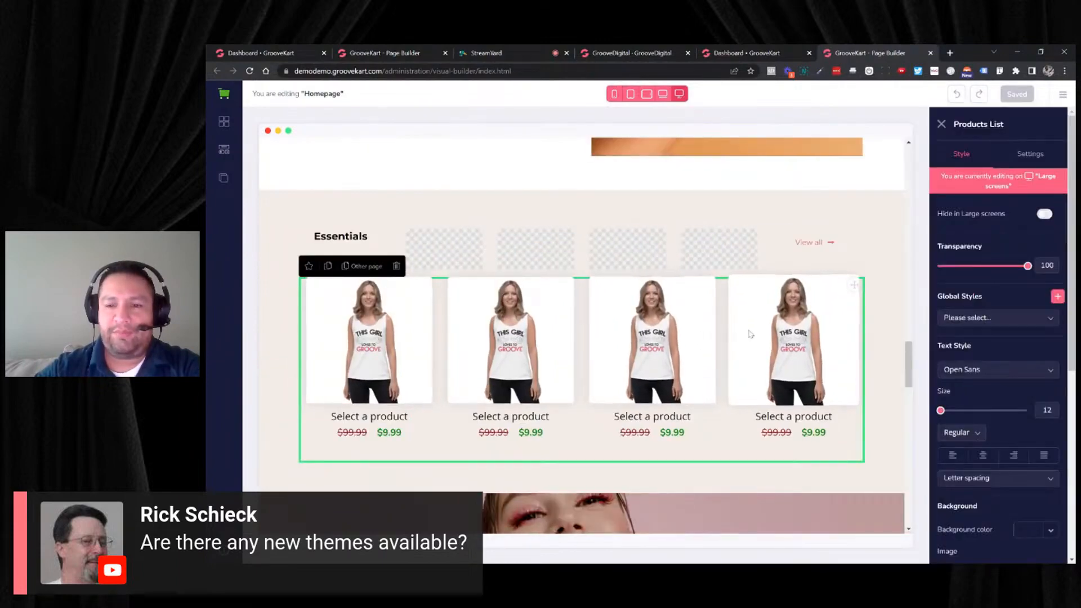
pyautogui.scroll(6, 749, 333)
pyautogui.scroll(10, 748, 331)
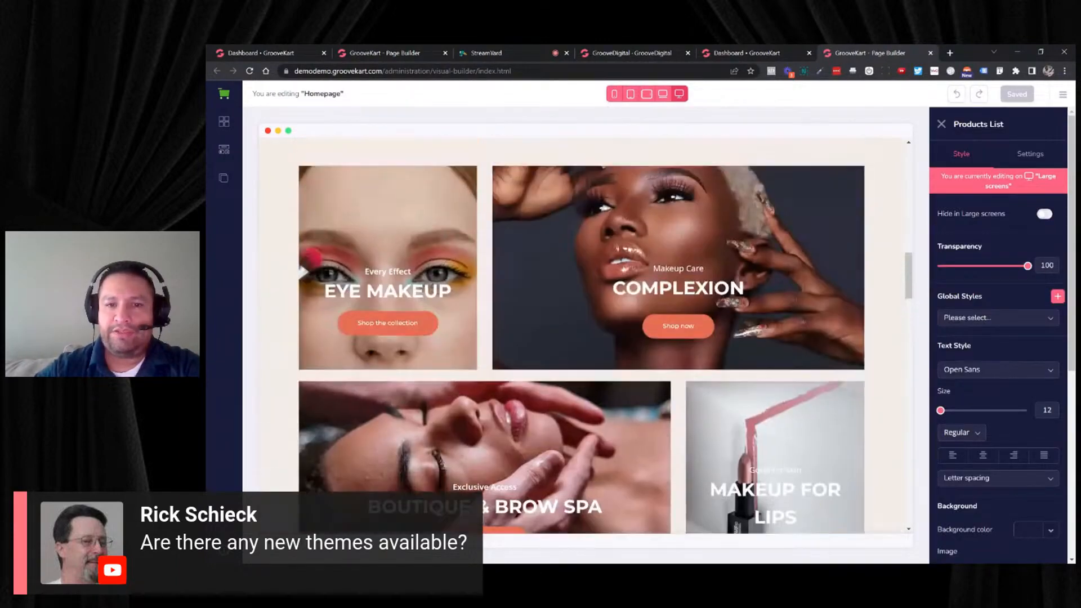
pyautogui.scroll(-13, 734, 330)
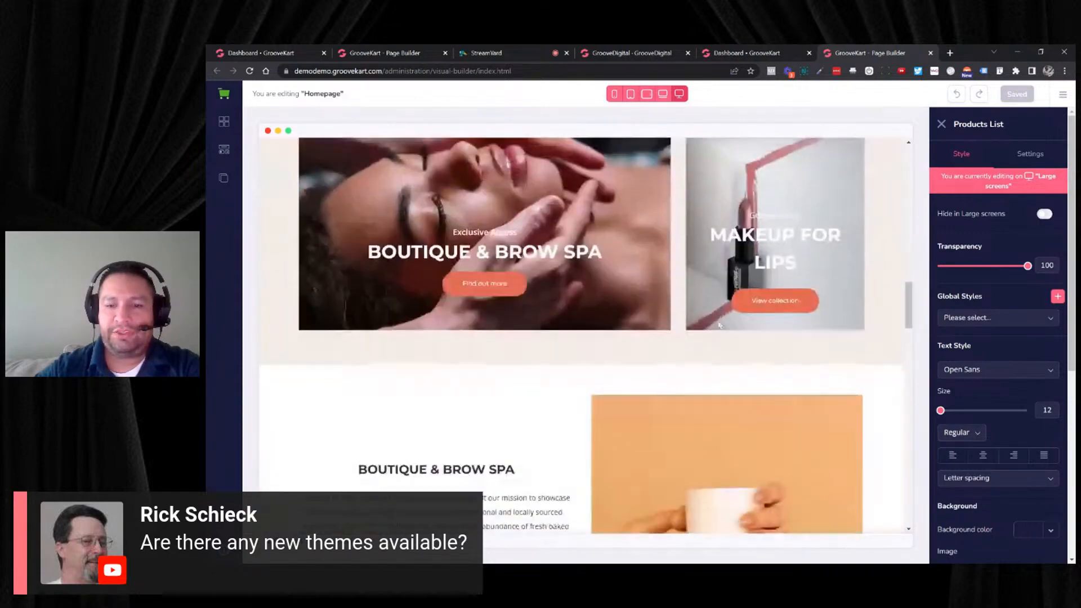
pyautogui.scroll(-6, 722, 315)
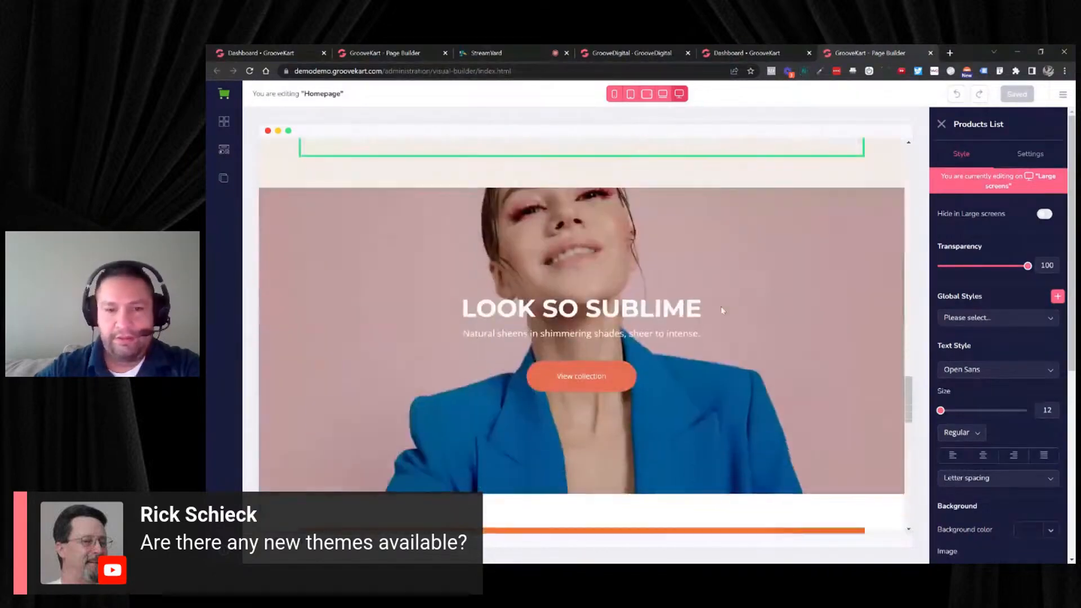
pyautogui.scroll(-3, 721, 307)
pyautogui.scroll(-10, 721, 311)
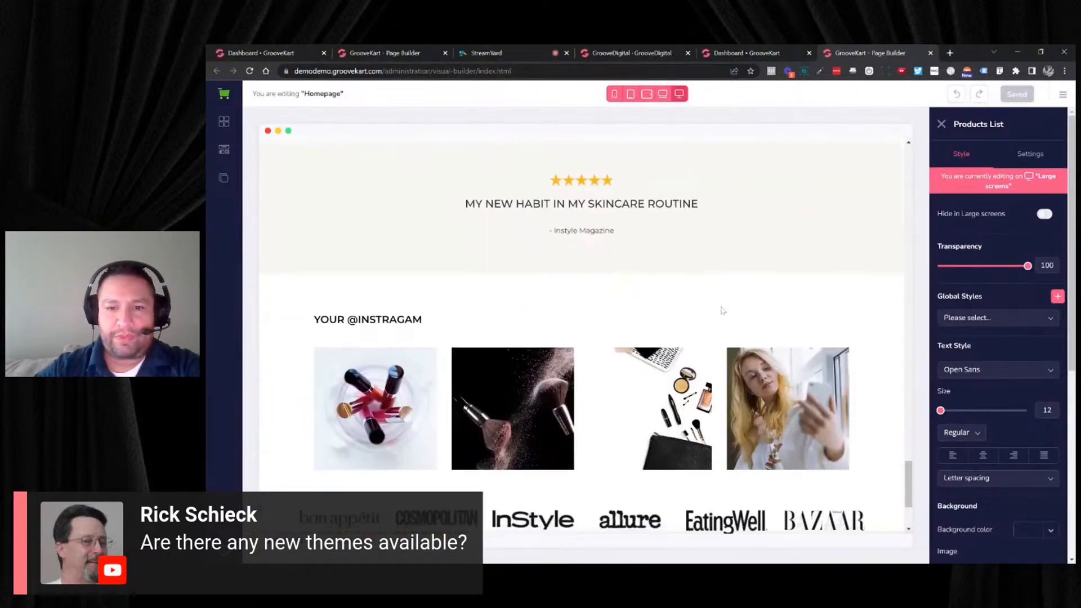
# - Open GrooveElegant's Product Layout page and examine its product details, feature icons, banner and related products
pyautogui.click(224, 177)
pyautogui.click(352, 131)
pyautogui.click(284, 213)
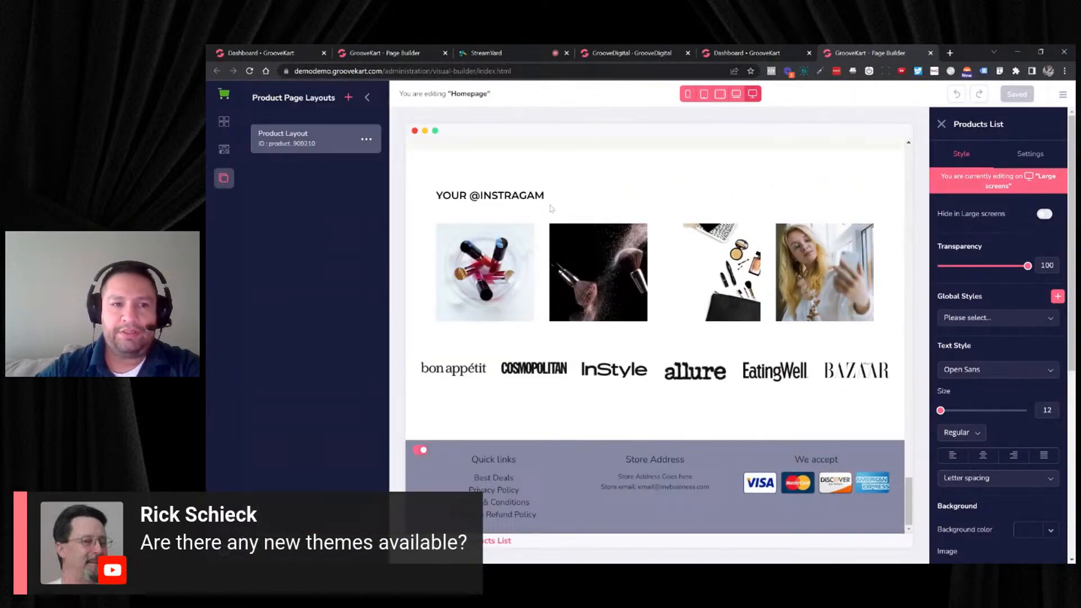
pyautogui.click(287, 138)
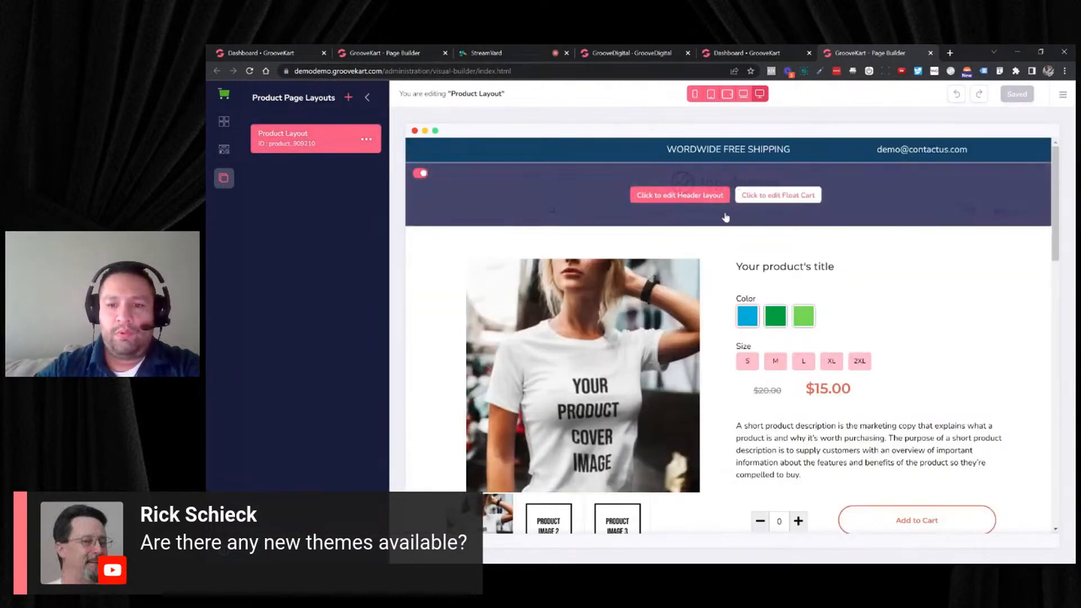
pyautogui.scroll(-2, 724, 214)
pyautogui.click(741, 257)
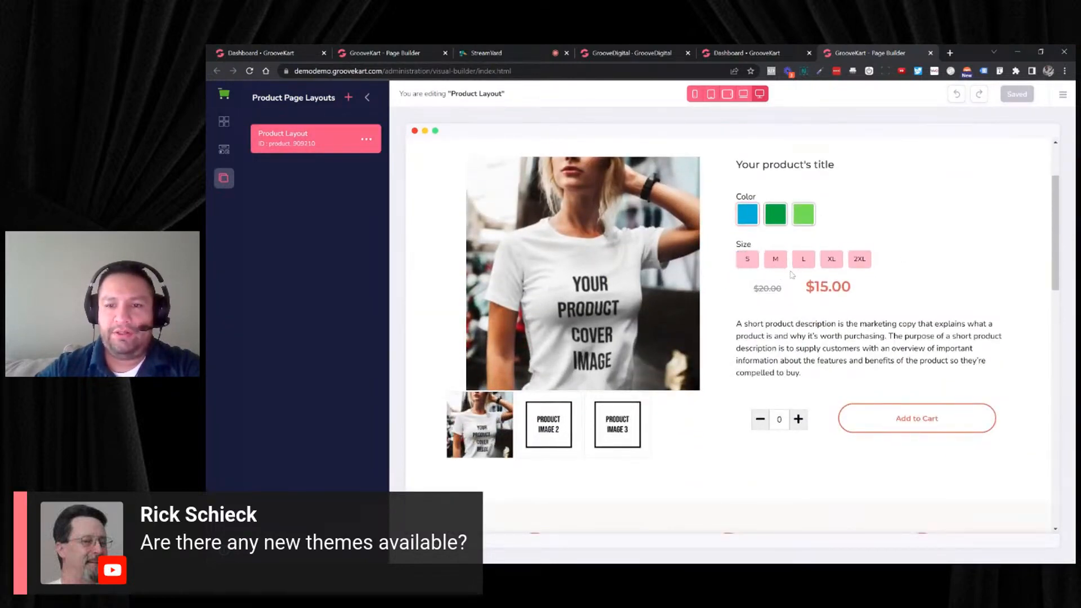
pyautogui.scroll(-4, 796, 282)
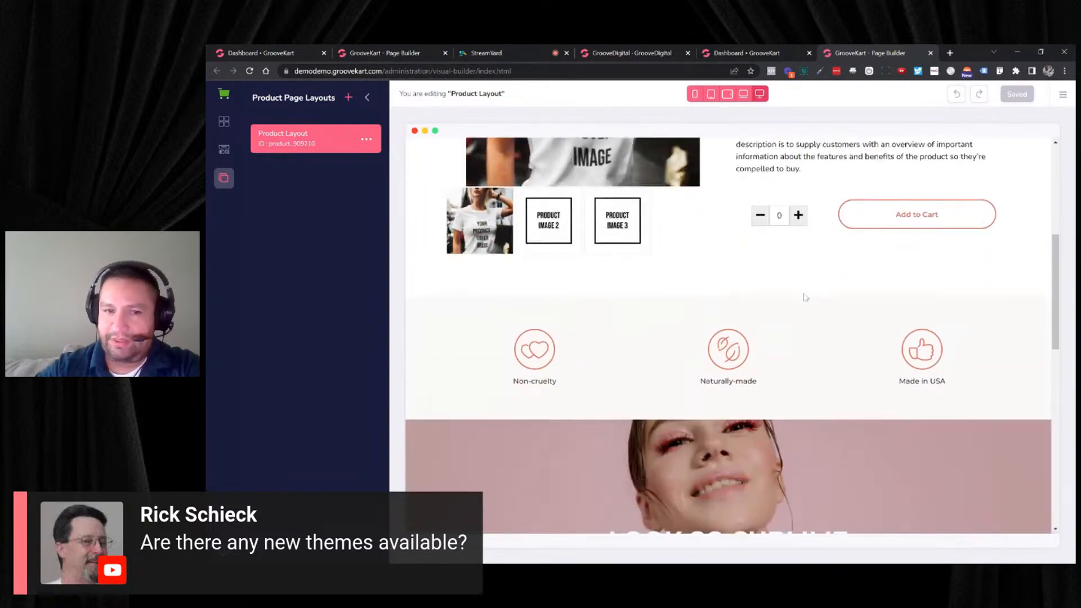
pyautogui.scroll(-2, 648, 338)
pyautogui.scroll(-2, 758, 326)
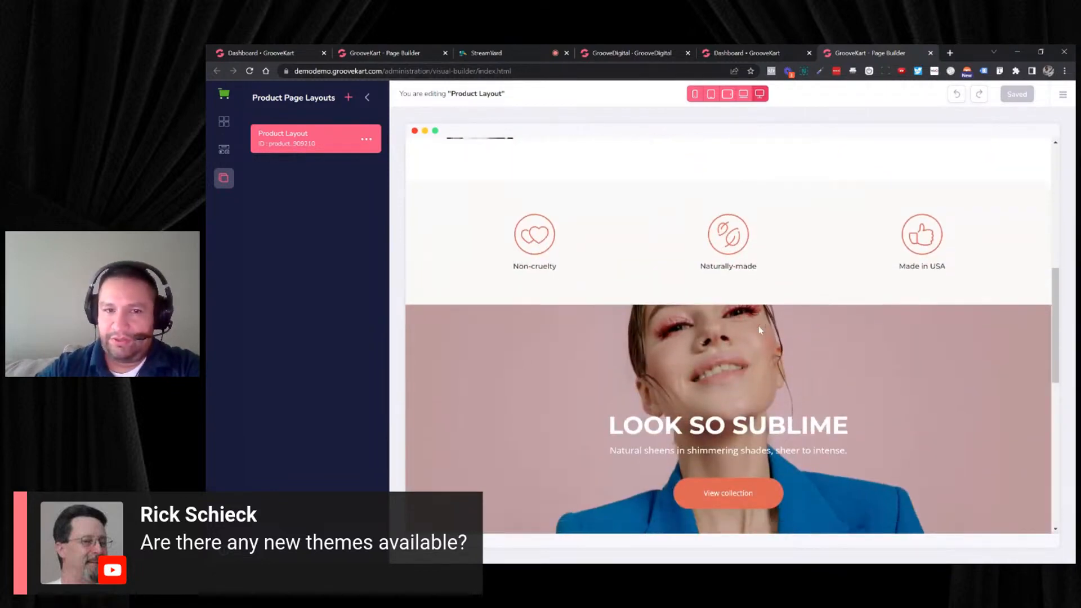
pyautogui.scroll(-8, 762, 327)
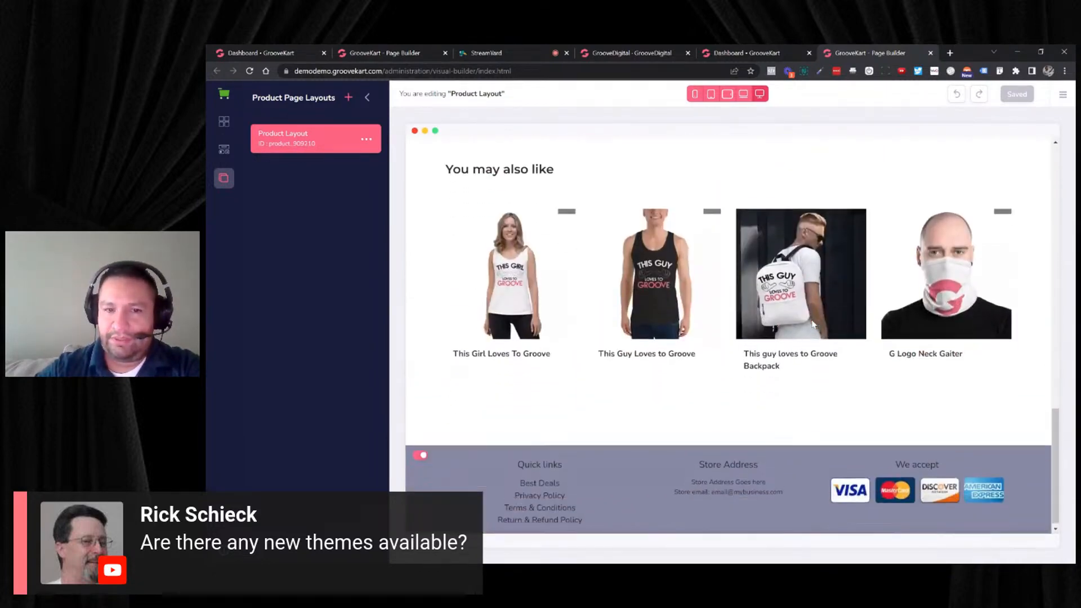
pyautogui.scroll(15, 813, 325)
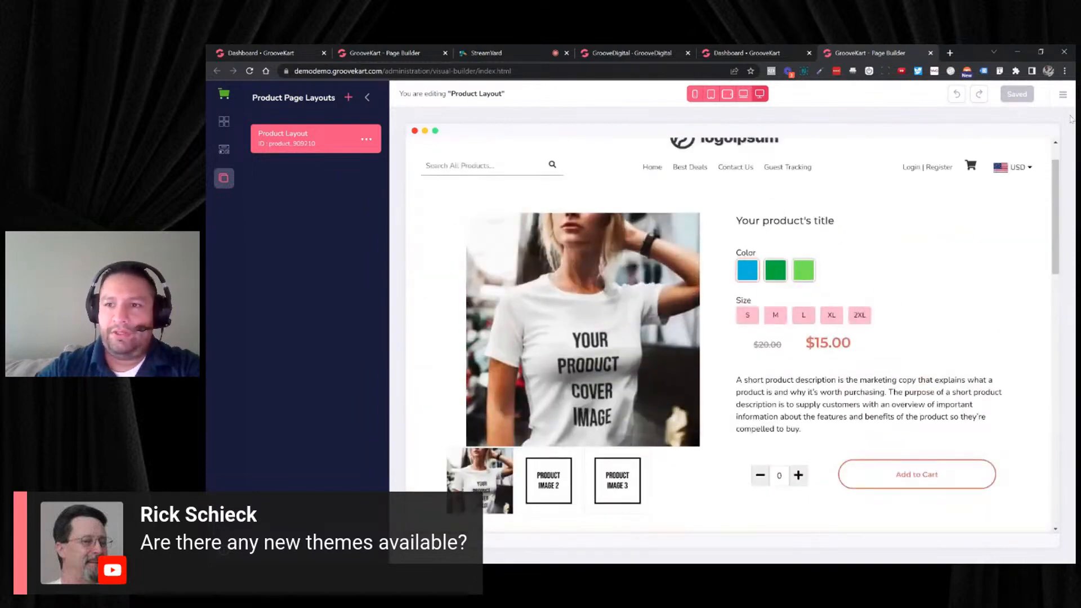
# - Load the GrooveFresh theme from the Basic Themes
pyautogui.click(1064, 94)
pyautogui.click(994, 125)
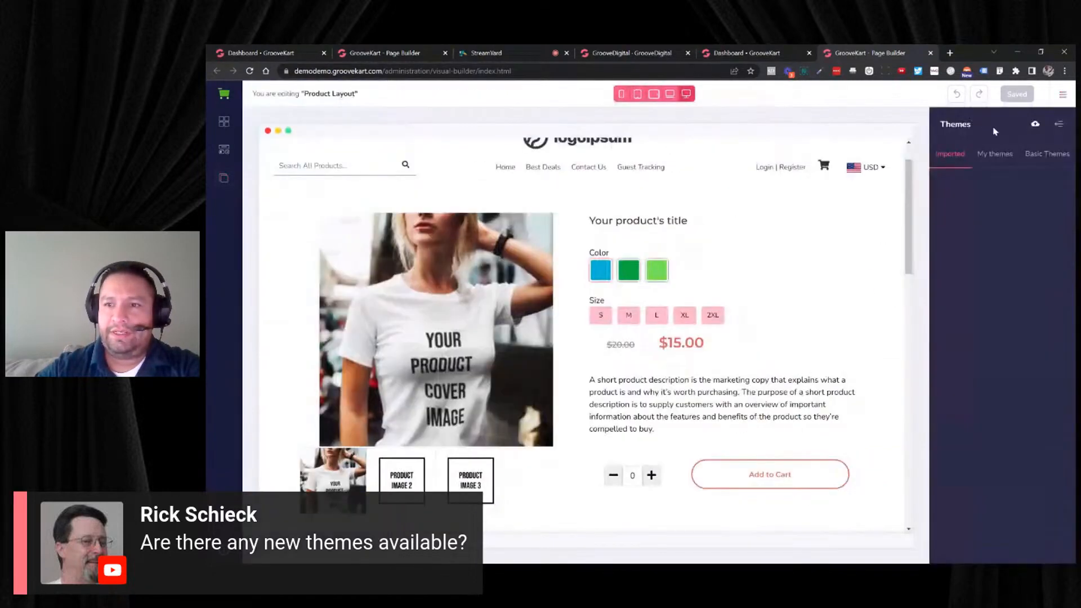
pyautogui.click(1051, 155)
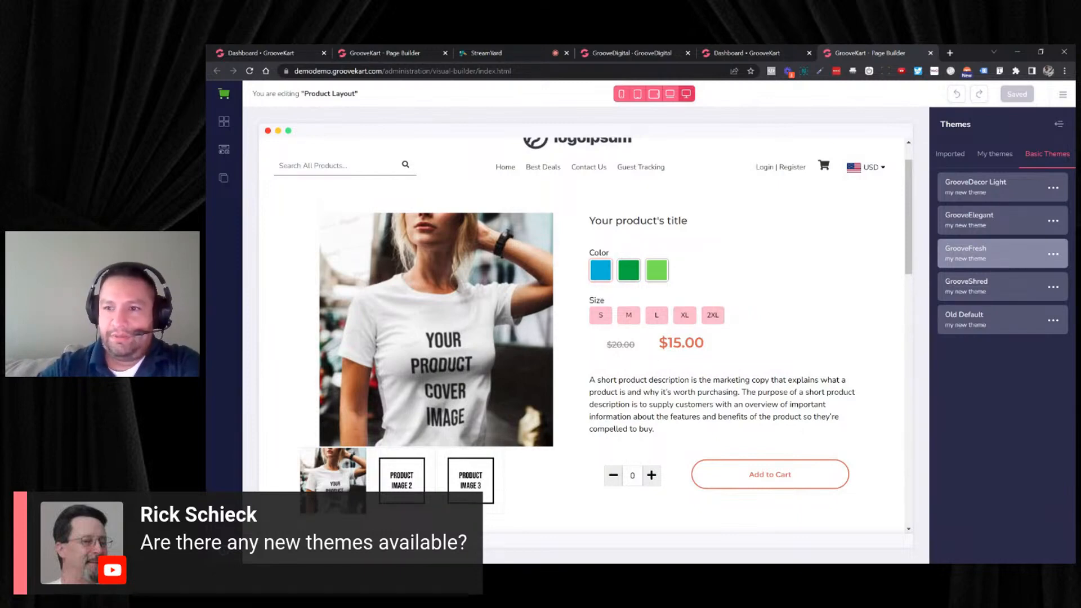
pyautogui.click(1052, 256)
pyautogui.click(984, 279)
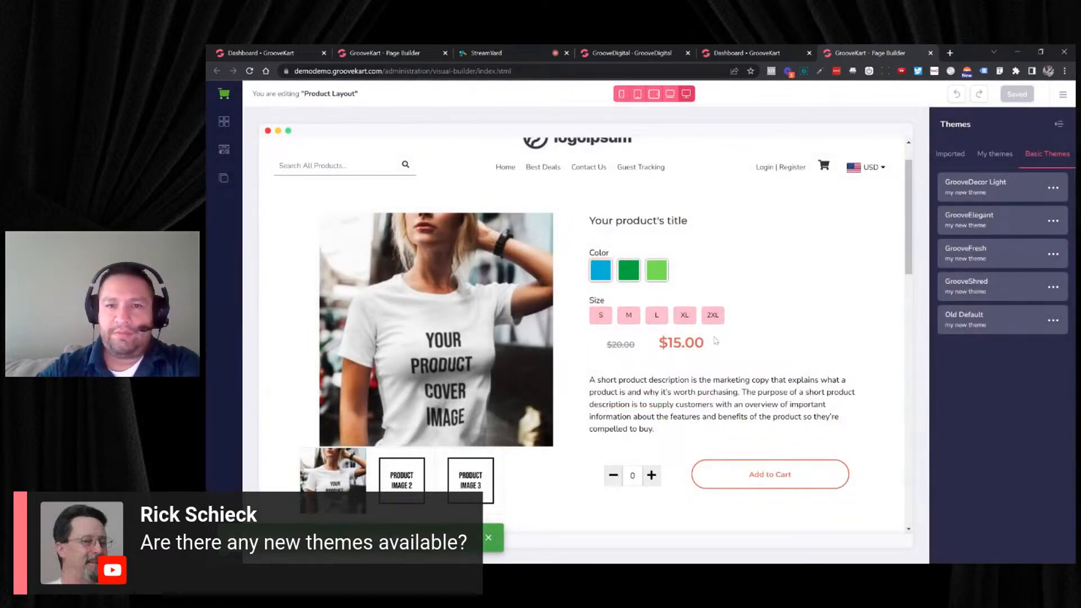
pyautogui.click(713, 315)
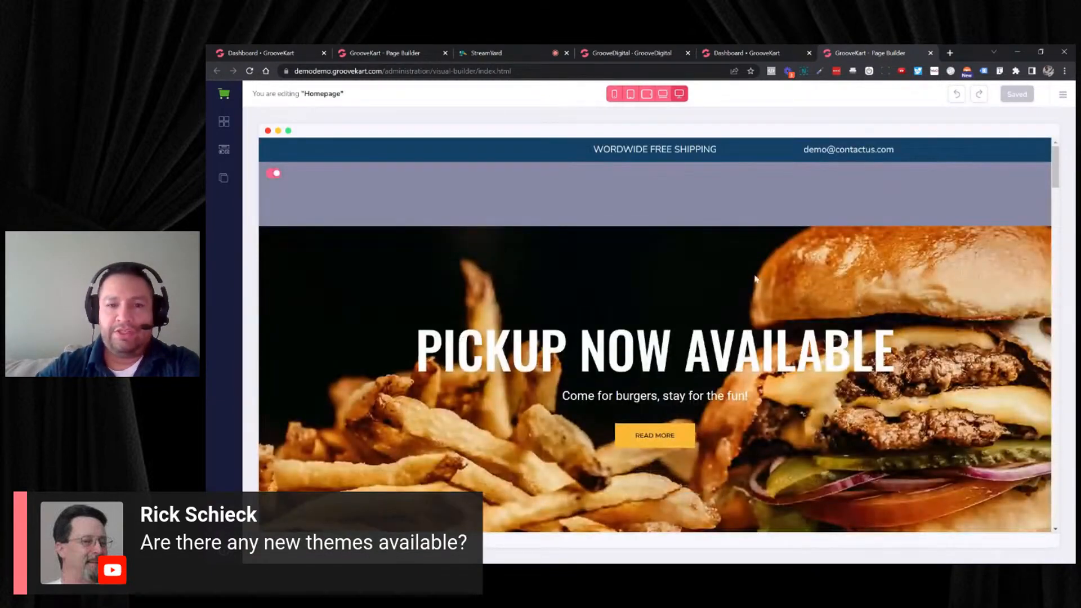
# - Look over the top of the GrooveFresh homepage and open the settings of the hero slider
pyautogui.scroll(-3, 756, 279)
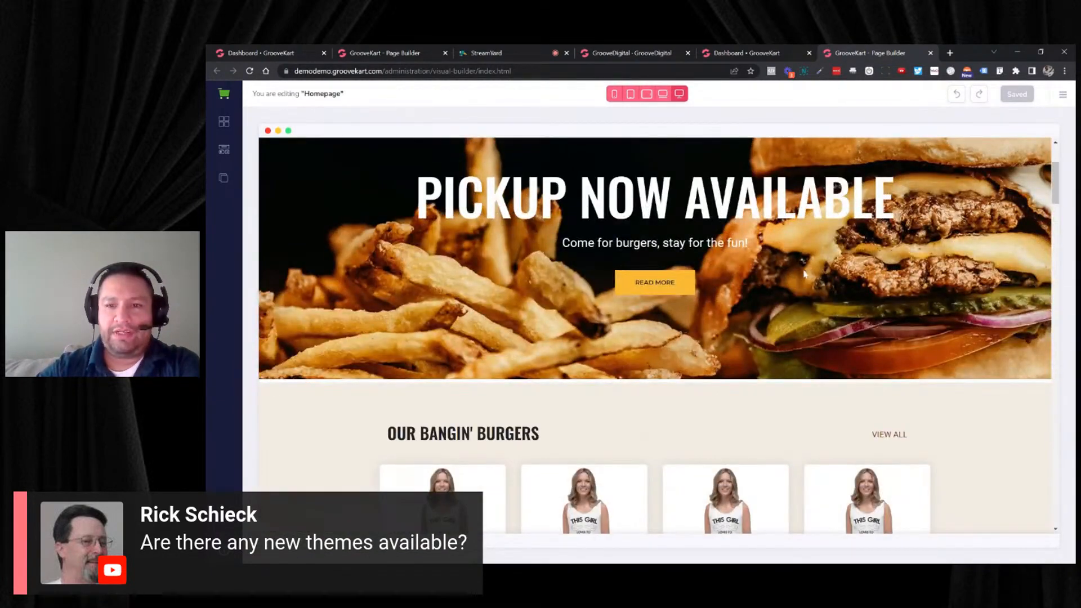
pyautogui.scroll(-4, 813, 273)
pyautogui.scroll(4, 820, 273)
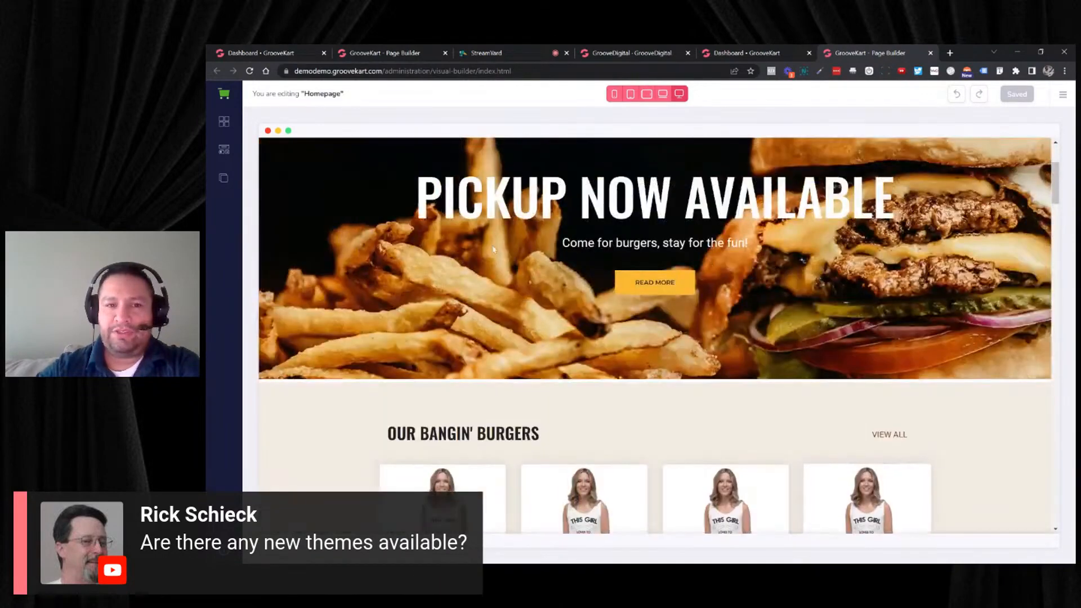
pyautogui.click(445, 252)
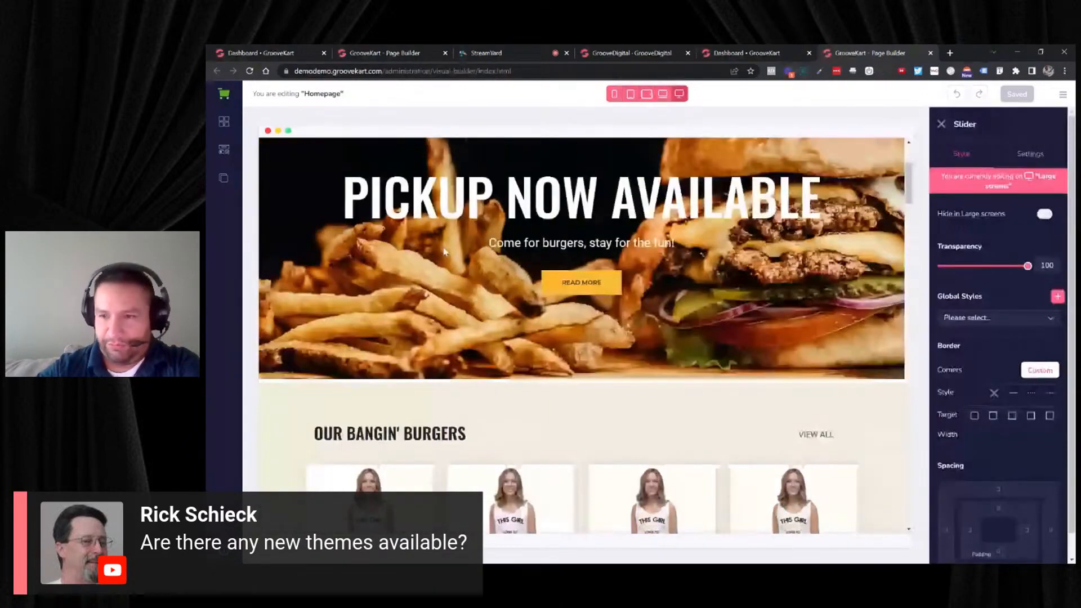
# - Review the GrooveFresh homepage from the header and burger hero through the product lists, story sections and category tiles to the customer review
pyautogui.scroll(3, 708, 262)
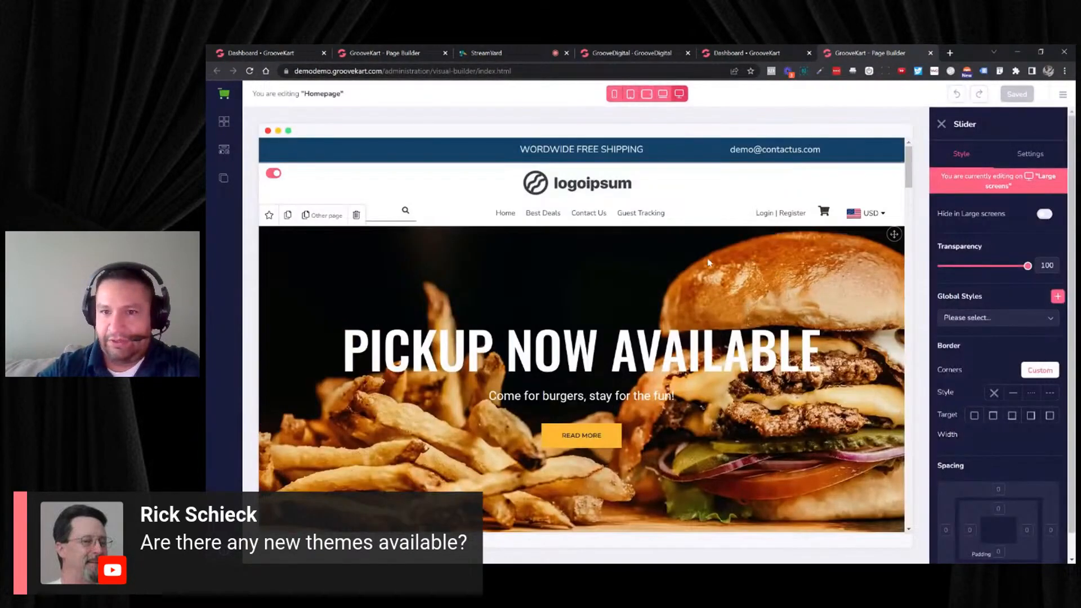
pyautogui.scroll(-2, 710, 262)
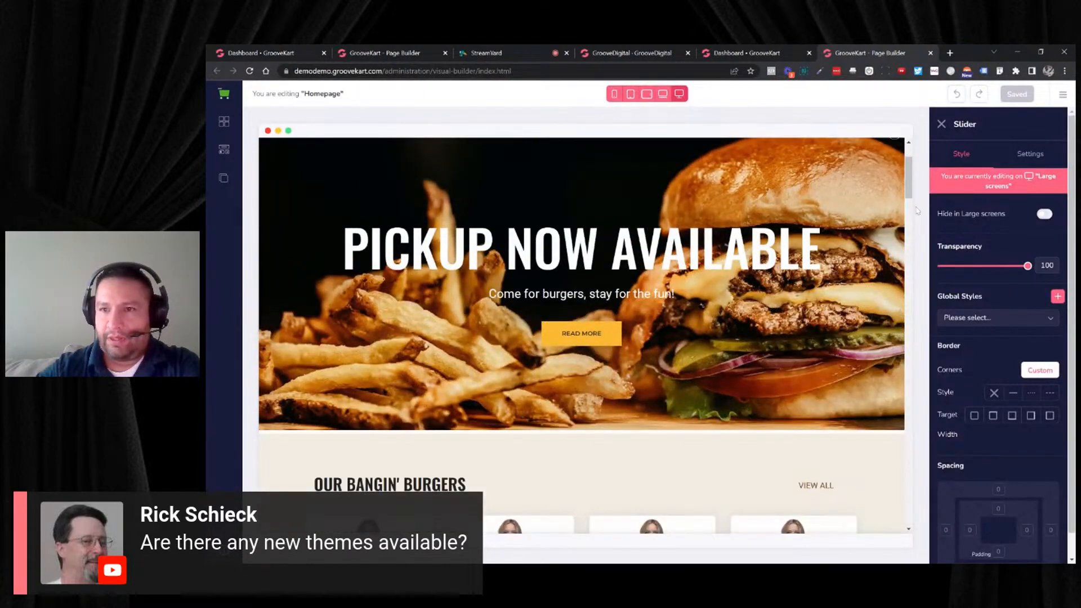
pyautogui.scroll(-2, 763, 297)
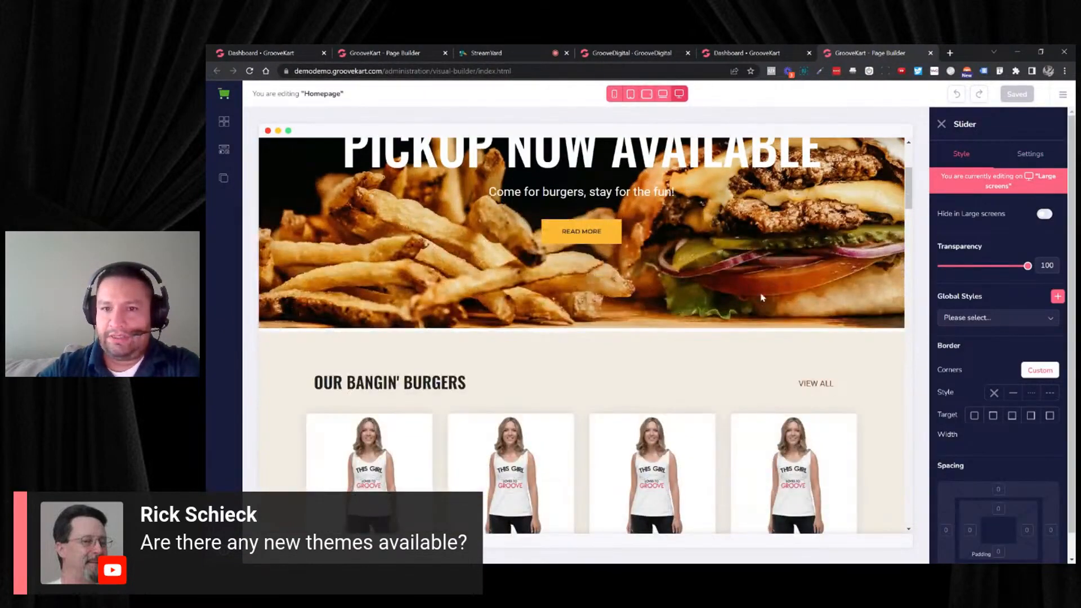
pyautogui.scroll(-6, 763, 297)
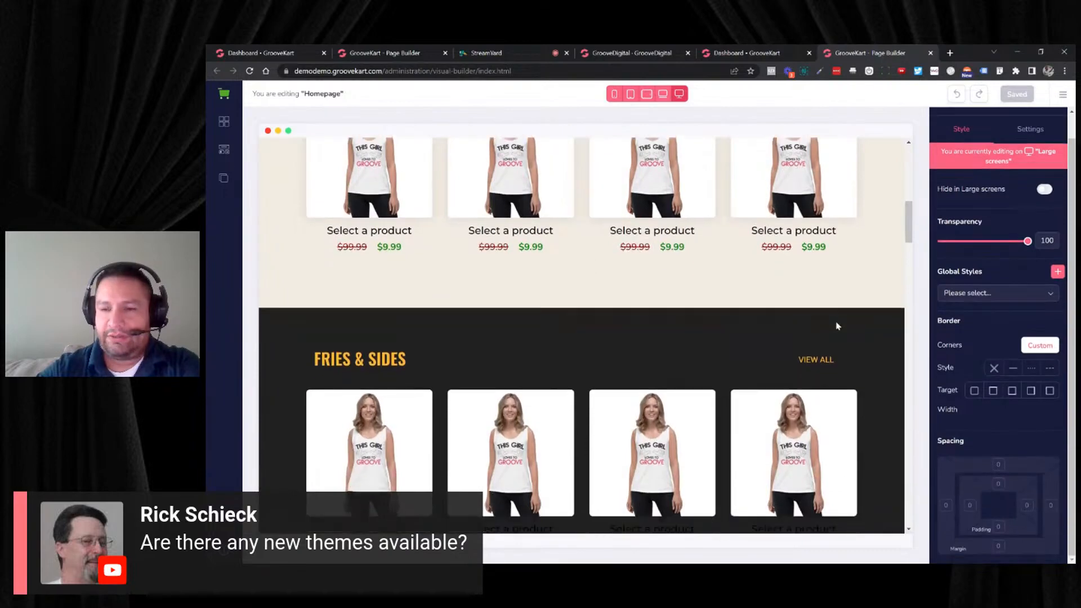
pyautogui.scroll(-10, 837, 325)
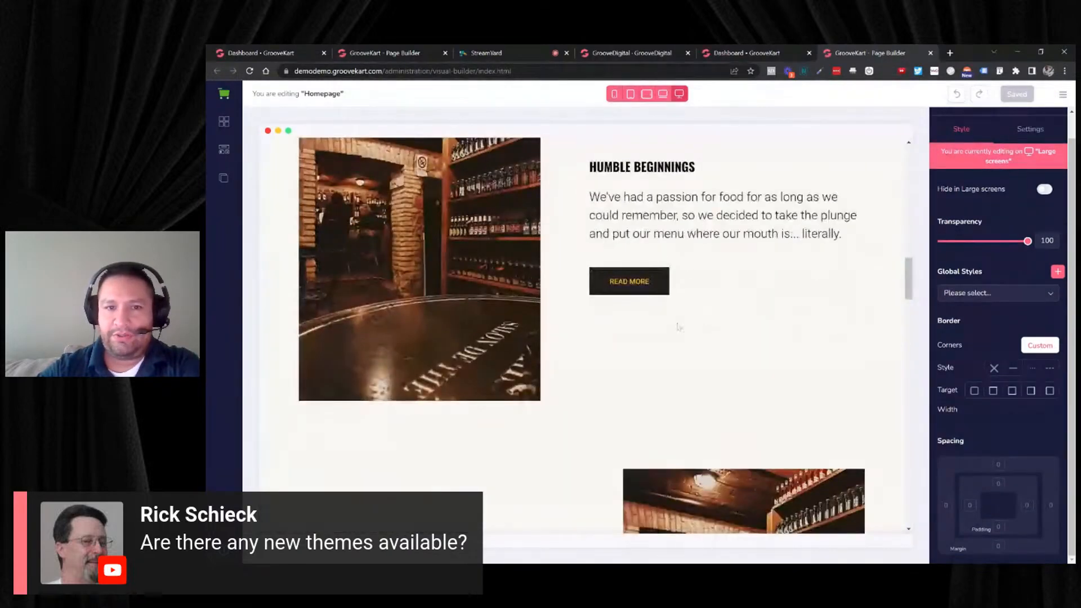
pyautogui.scroll(-7, 572, 340)
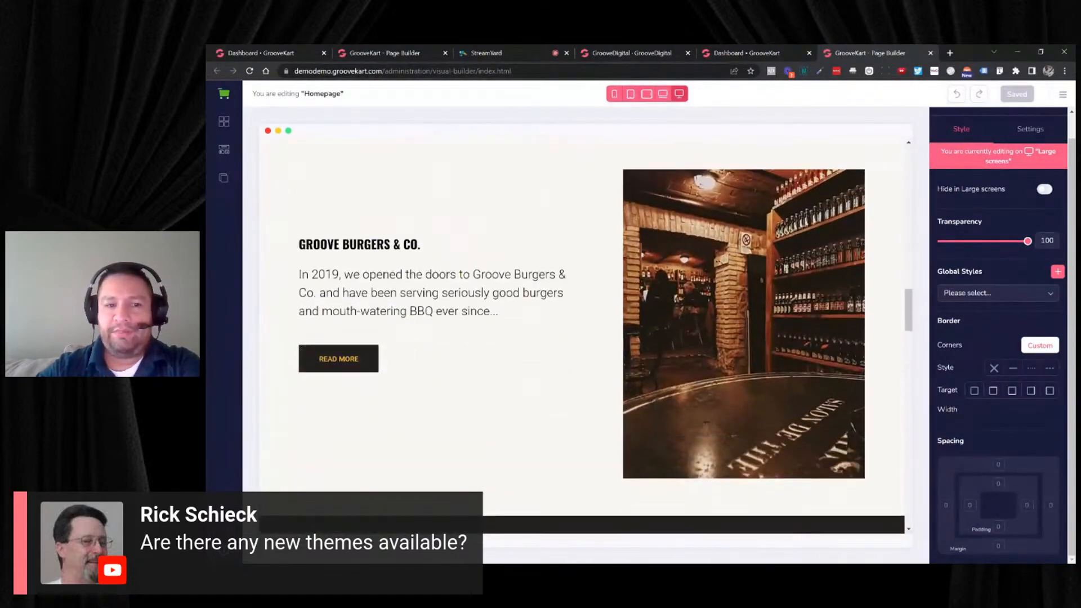
pyautogui.scroll(-5, 549, 346)
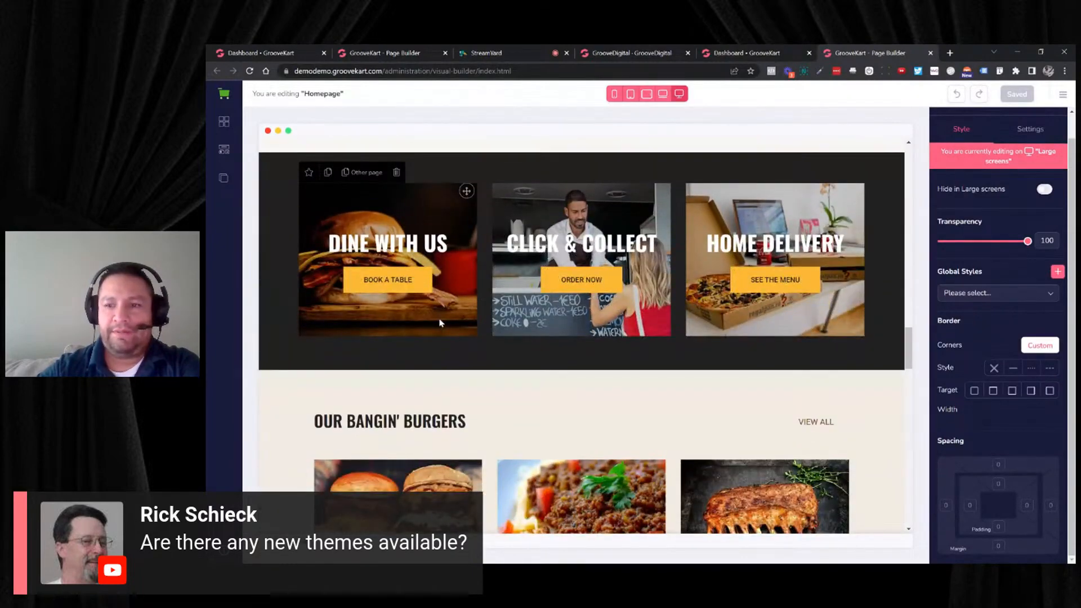
pyautogui.scroll(-4, 596, 333)
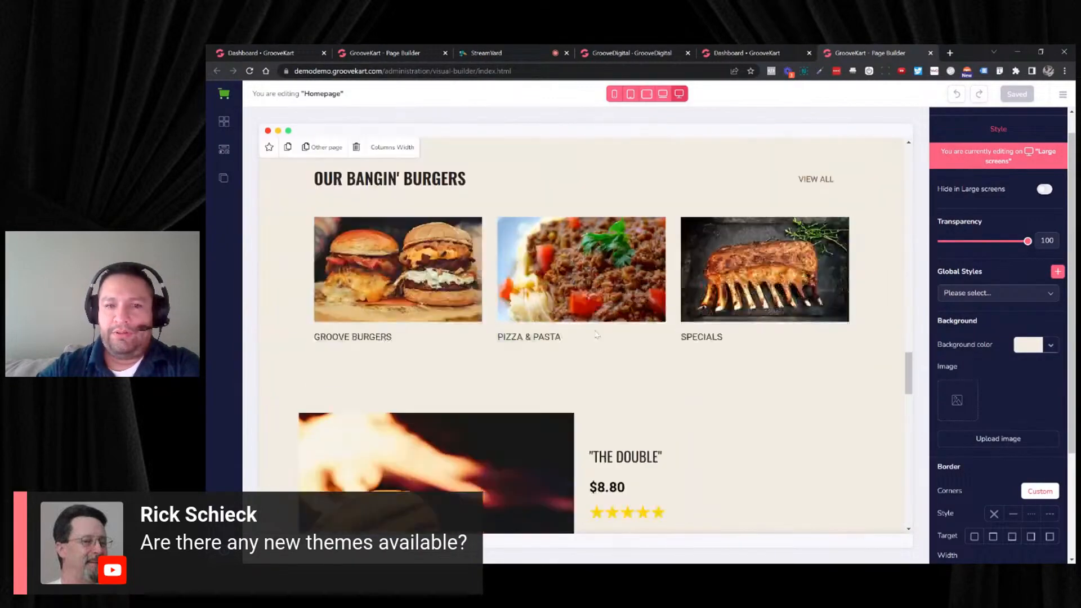
pyautogui.scroll(-6, 594, 335)
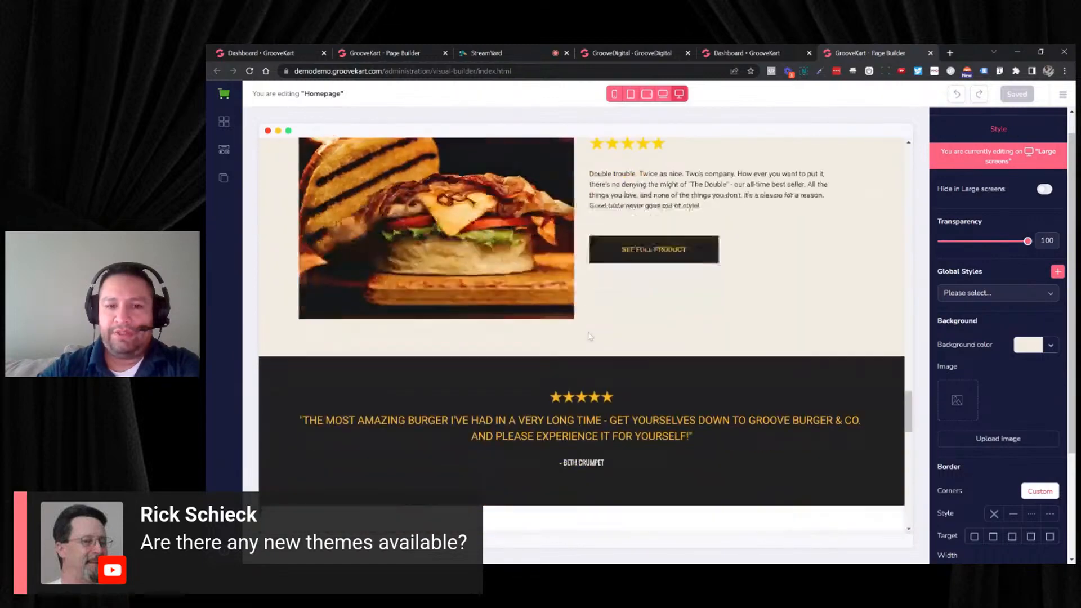
# - Select the customer review text, then the wood-fired pizza slider, and look over the slider's style and settings options
pyautogui.scroll(-2, 590, 336)
pyautogui.click(853, 319)
pyautogui.scroll(-2, 486, 359)
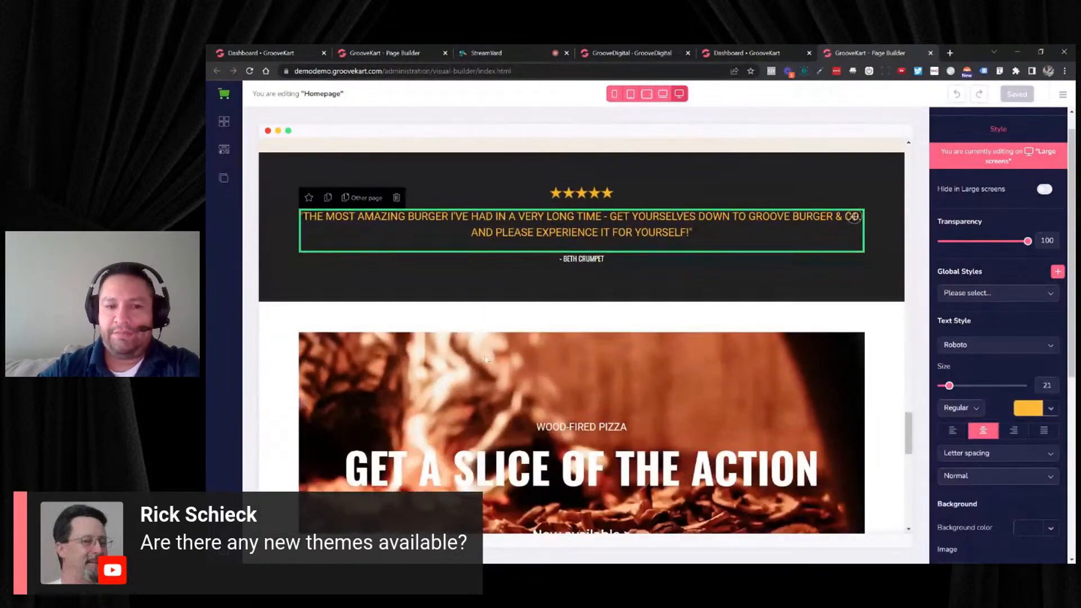
pyautogui.click(473, 364)
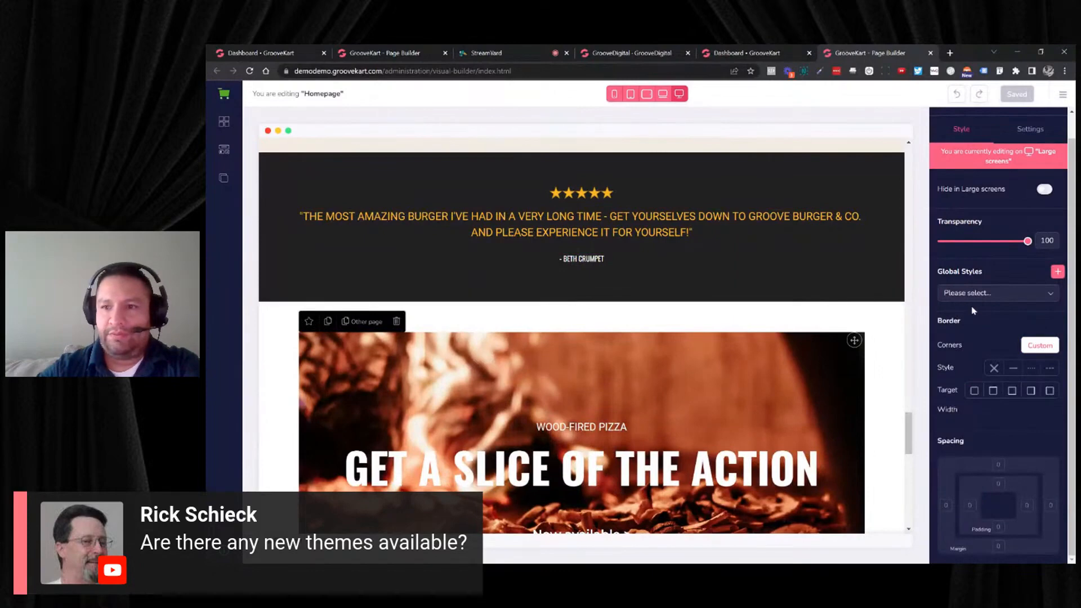
pyautogui.scroll(1, 991, 310)
pyautogui.scroll(-1, 1009, 292)
pyautogui.scroll(1, 1008, 282)
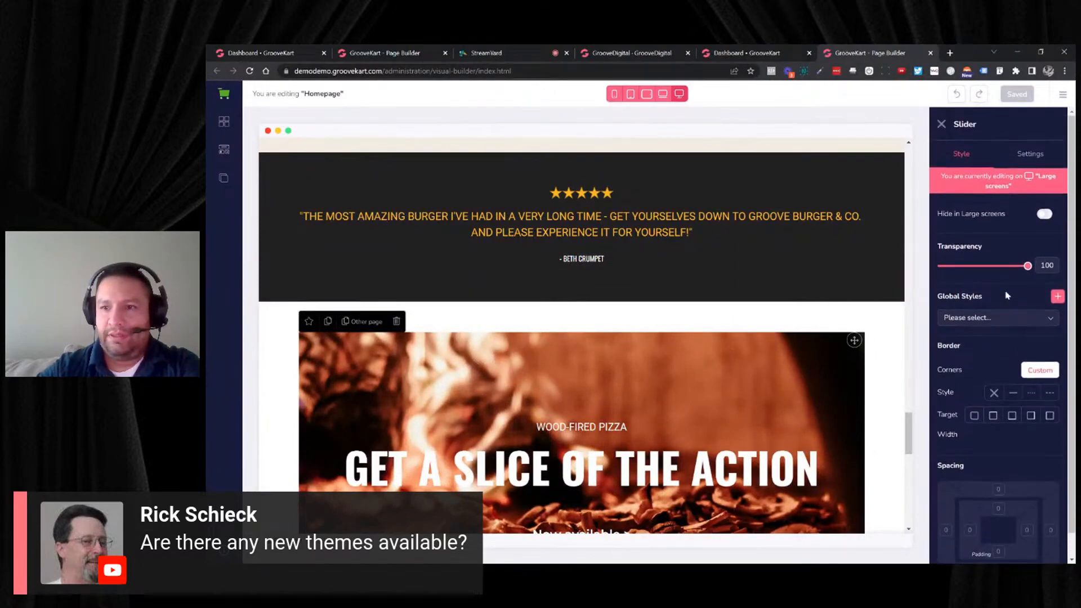
pyautogui.click(1024, 155)
pyautogui.click(951, 160)
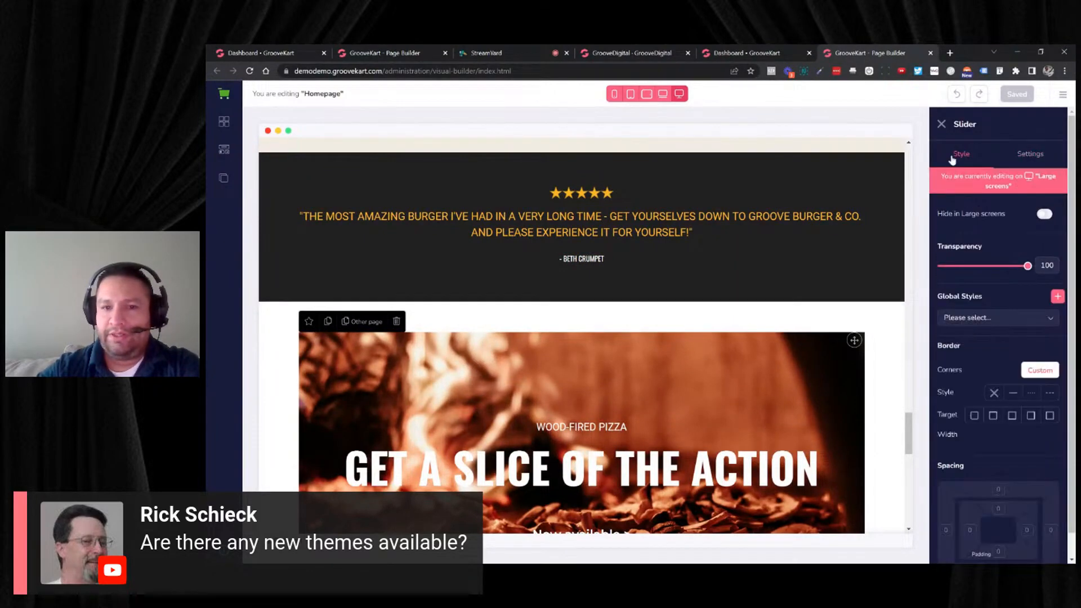
# - Examine the rest of the GrooveFresh homepage down to the footer, then look back over its story, product and hero sections
pyautogui.scroll(-3, 888, 227)
pyautogui.scroll(7, 816, 254)
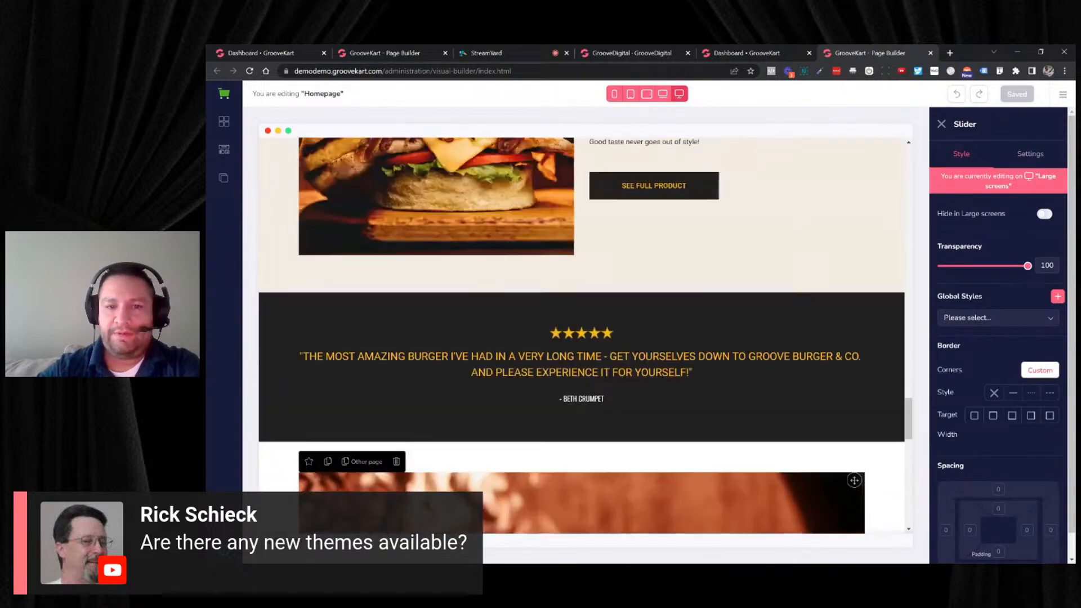
pyautogui.scroll(-10, 747, 281)
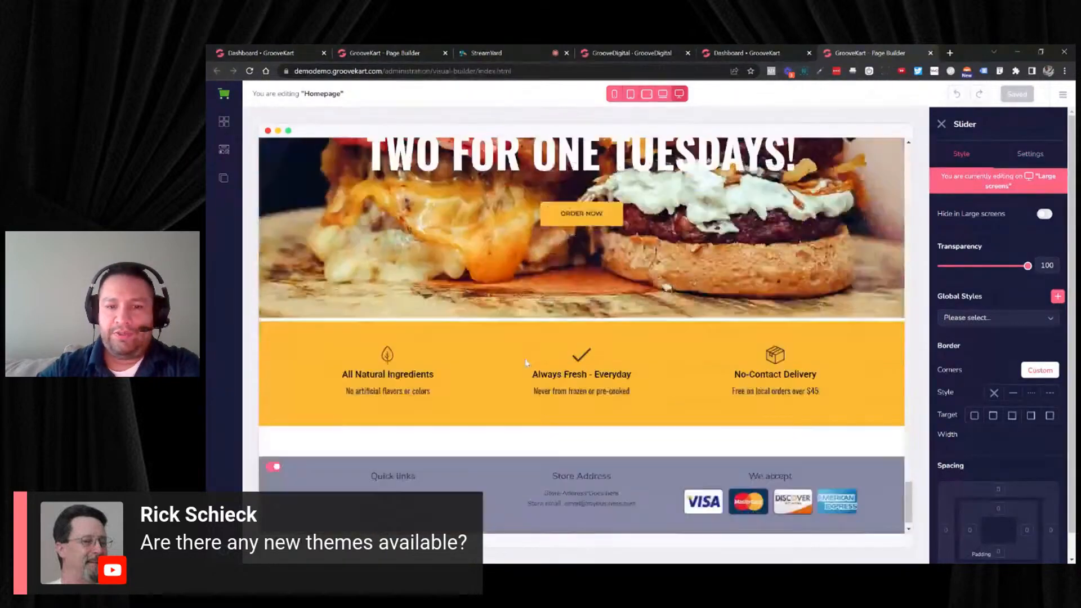
pyautogui.scroll(10, 524, 361)
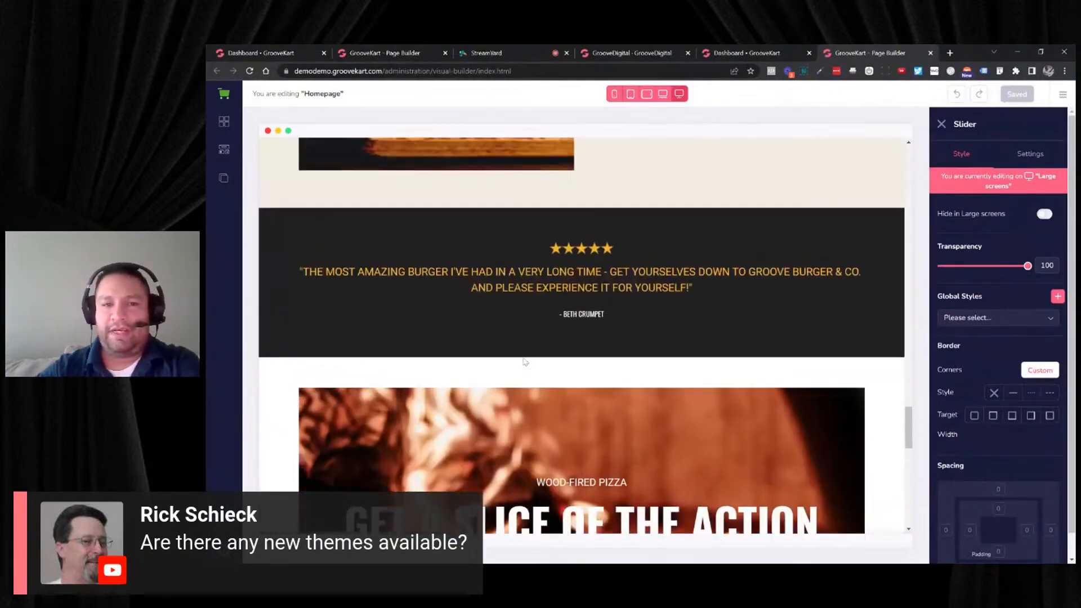
pyautogui.scroll(10, 524, 361)
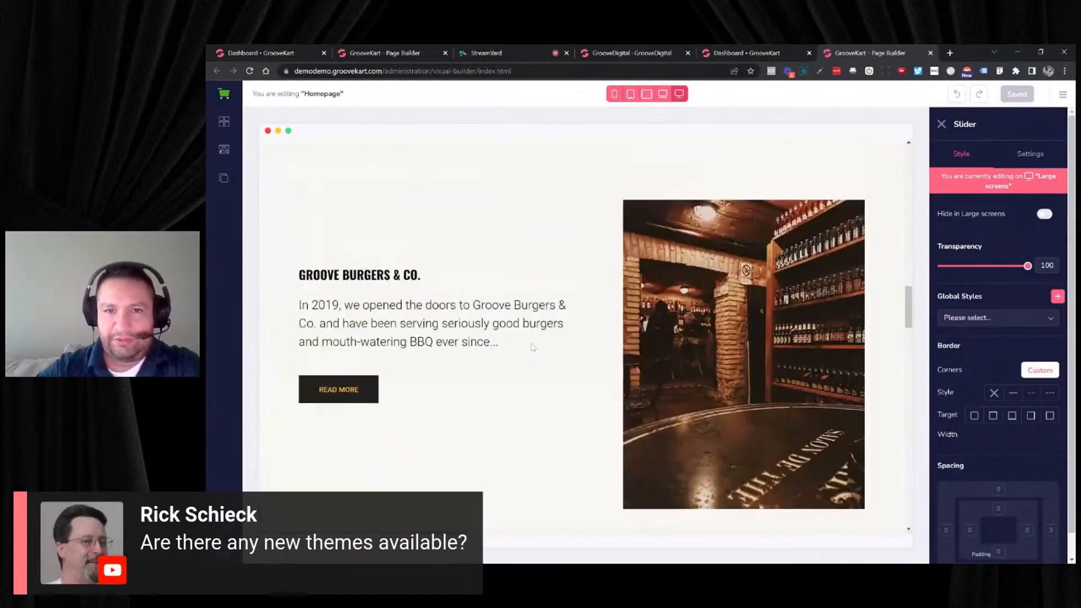
pyautogui.scroll(12, 527, 348)
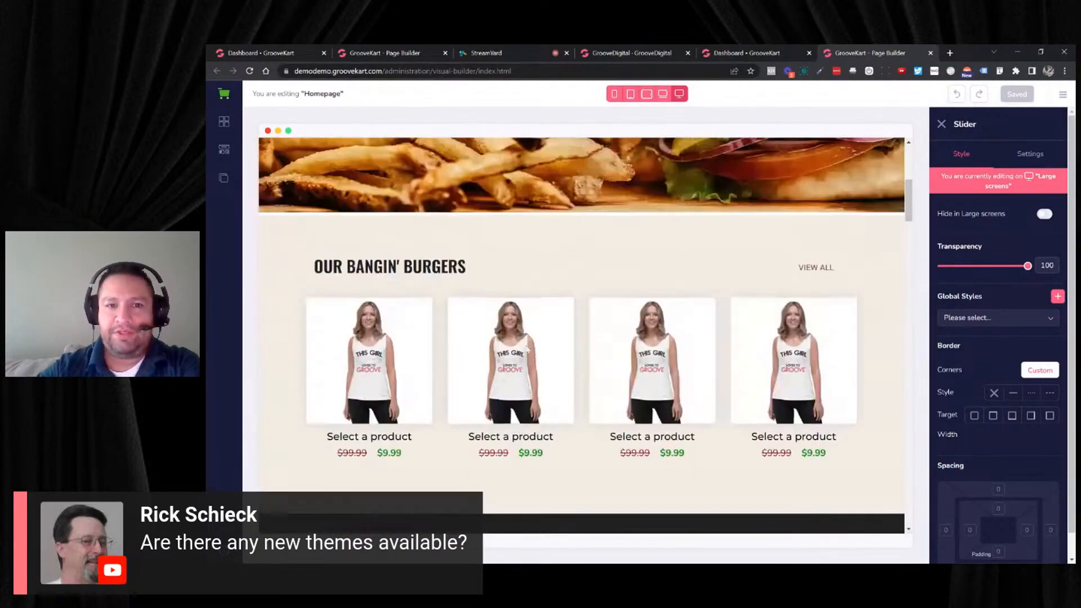
pyautogui.scroll(3, 525, 332)
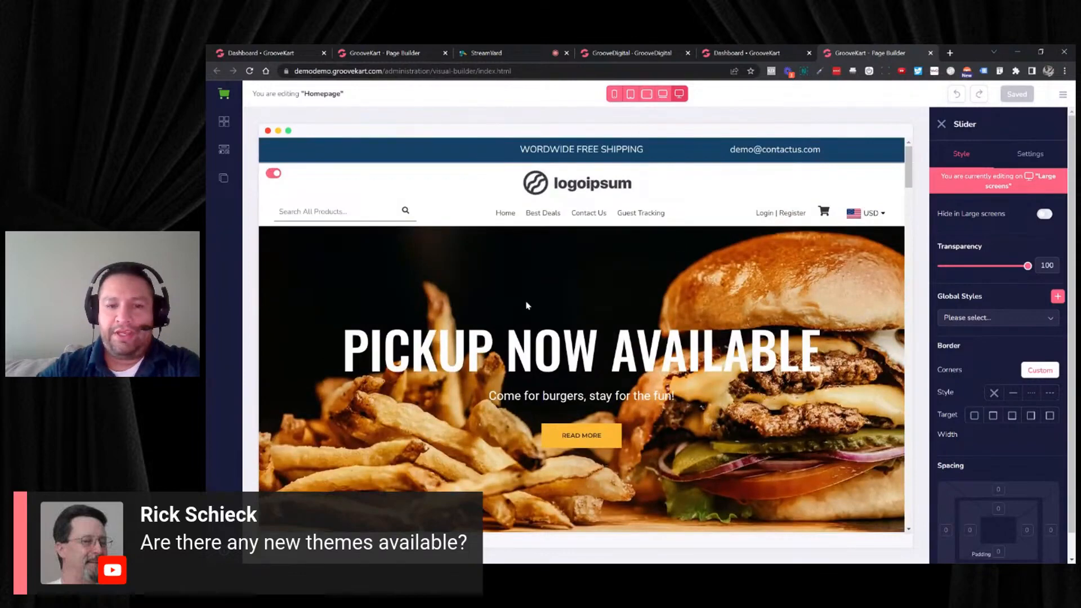
pyautogui.scroll(-3, 490, 370)
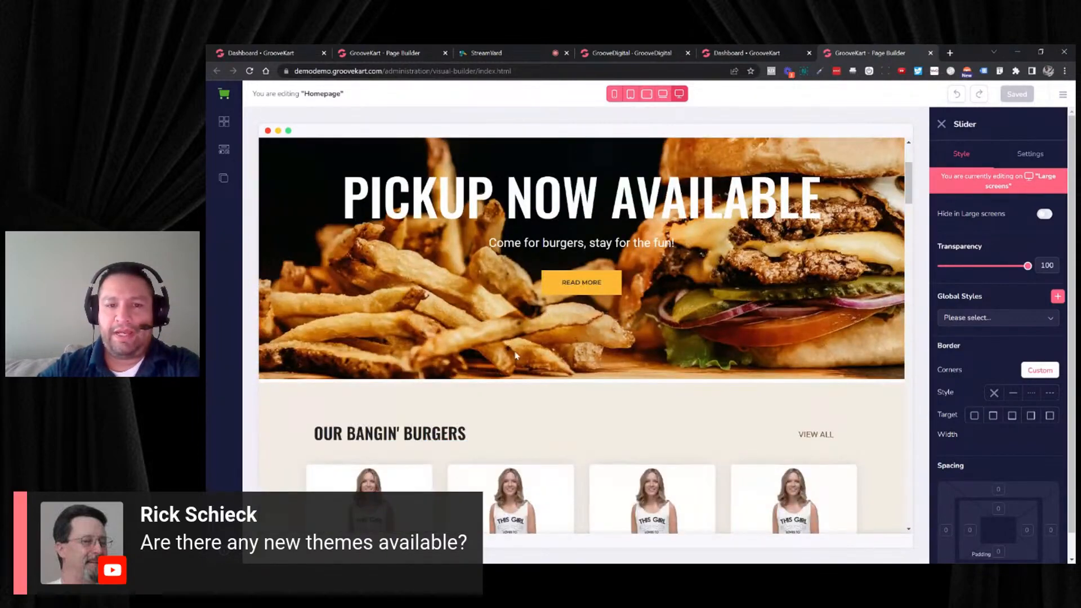
pyautogui.scroll(-10, 516, 354)
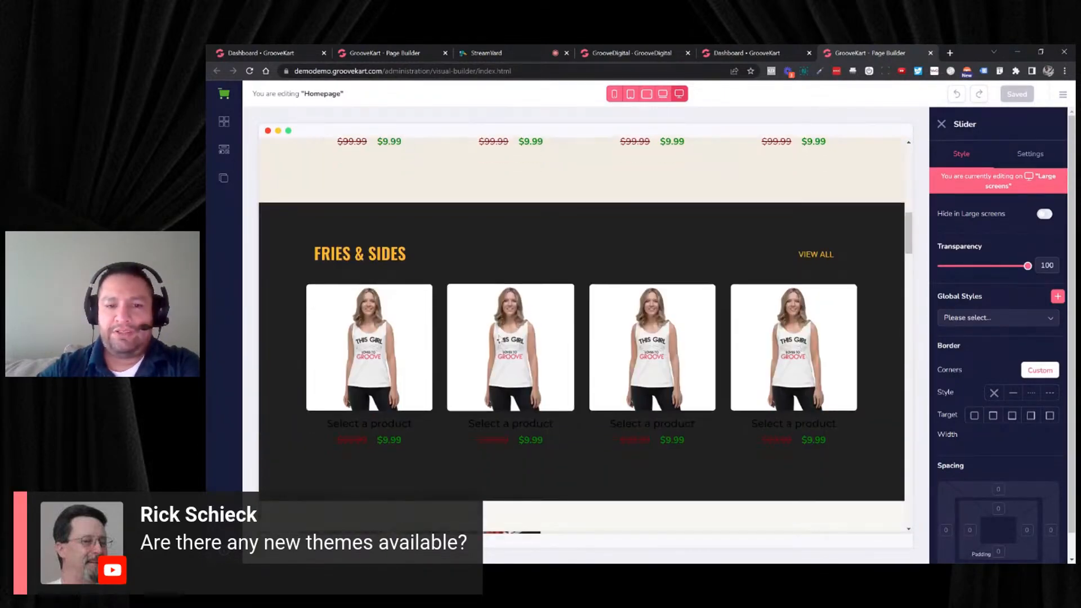
pyautogui.scroll(-5, 501, 339)
pyautogui.scroll(4, 518, 337)
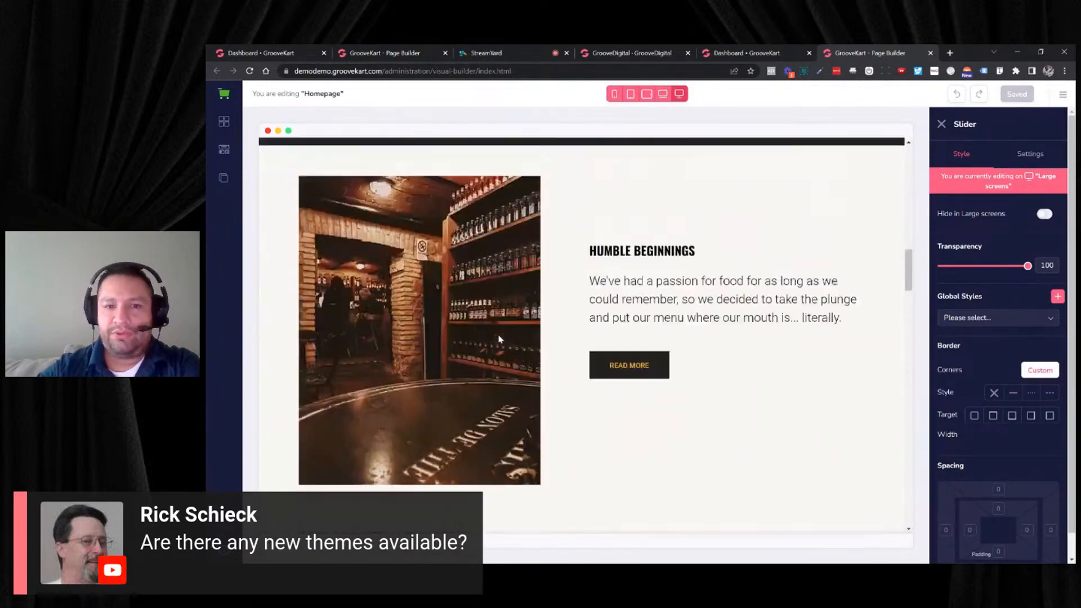
pyautogui.scroll(10, 522, 335)
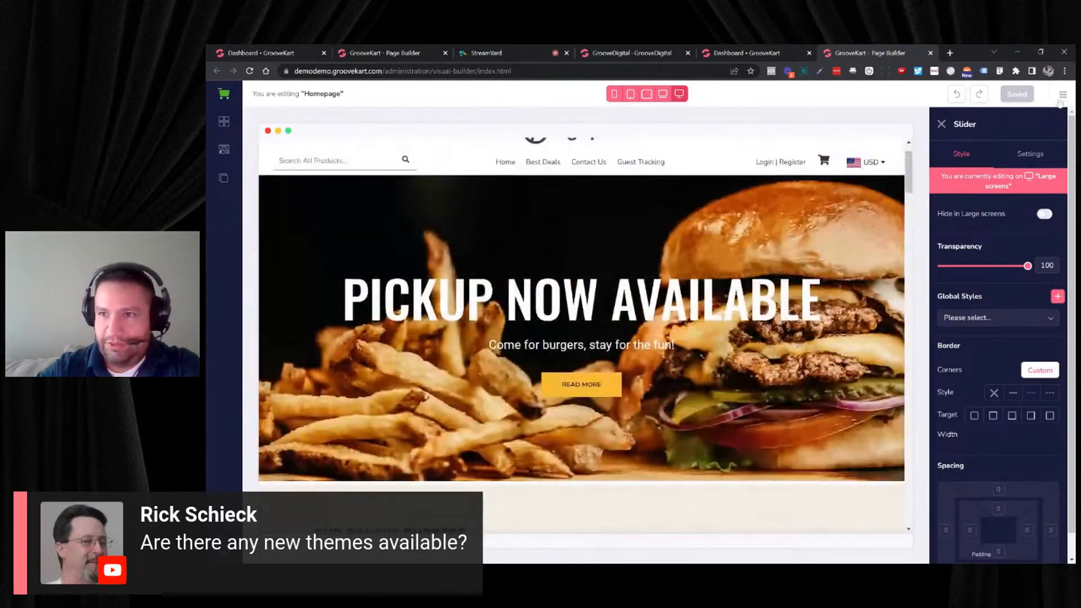
# - Load the GrooveShred theme from the Basic Themes without saving the current theme
pyautogui.click(1062, 96)
pyautogui.click(972, 120)
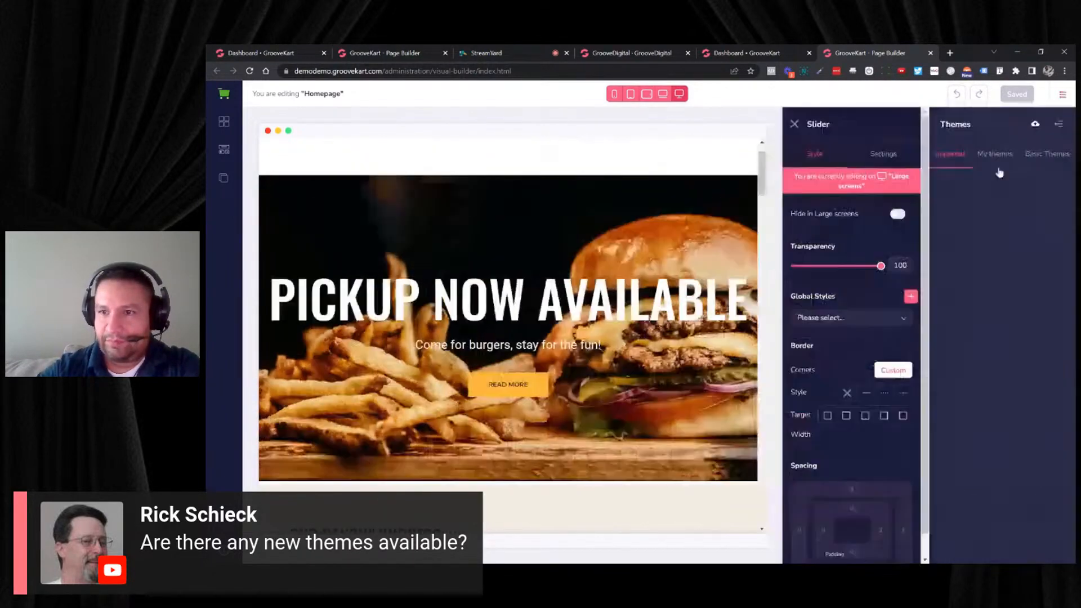
pyautogui.click(1041, 154)
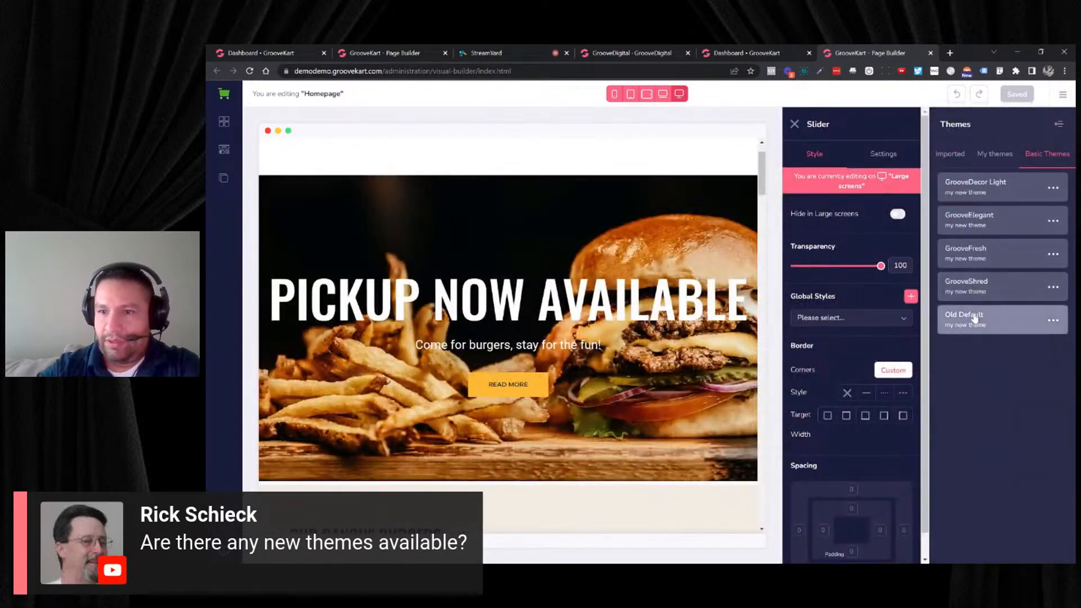
pyautogui.click(1052, 288)
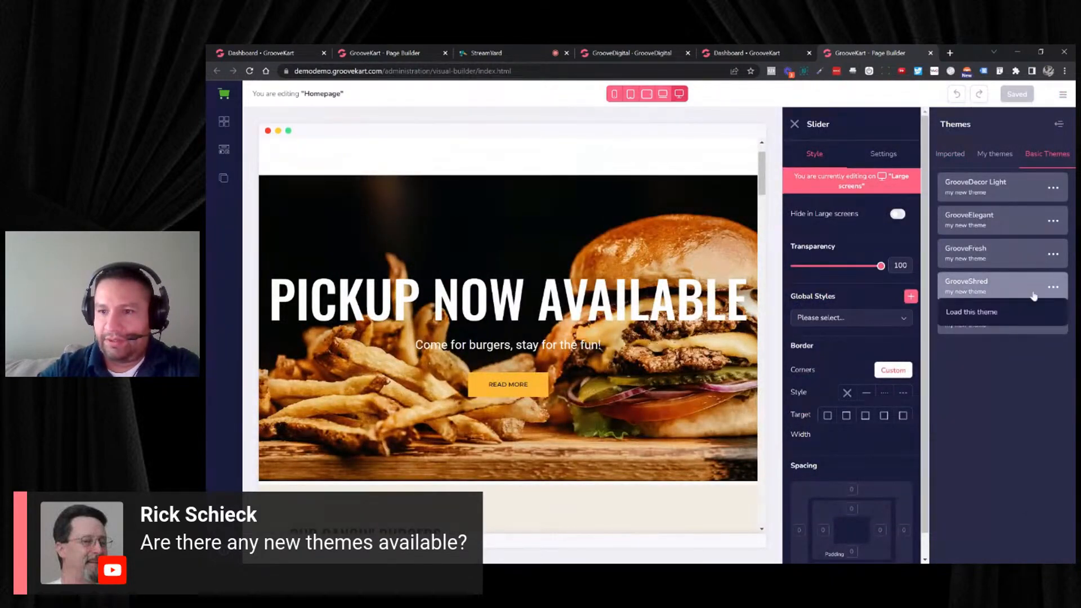
pyautogui.click(971, 319)
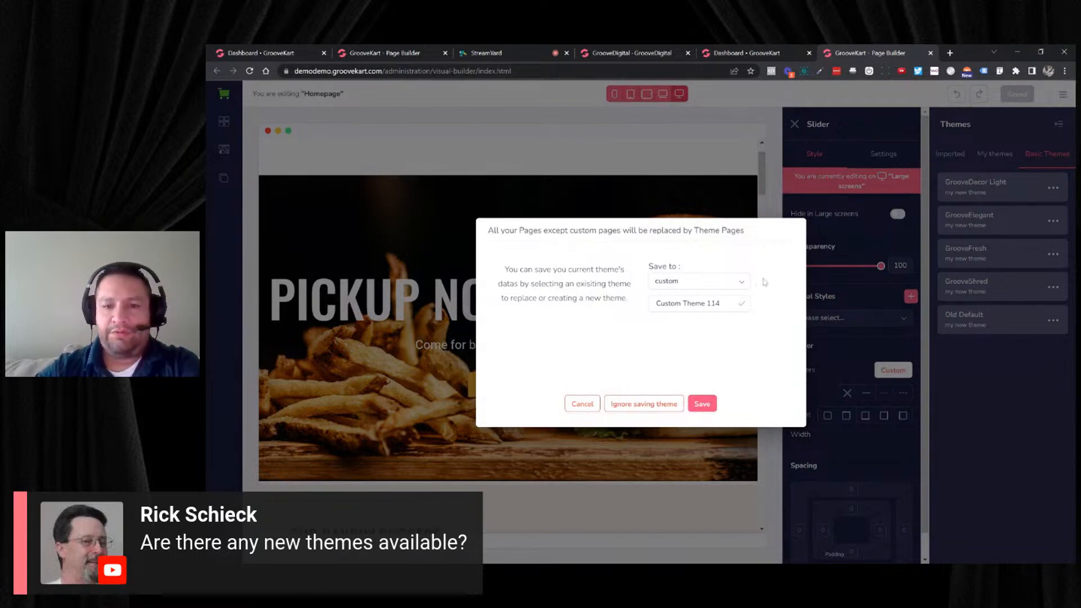
pyautogui.click(645, 404)
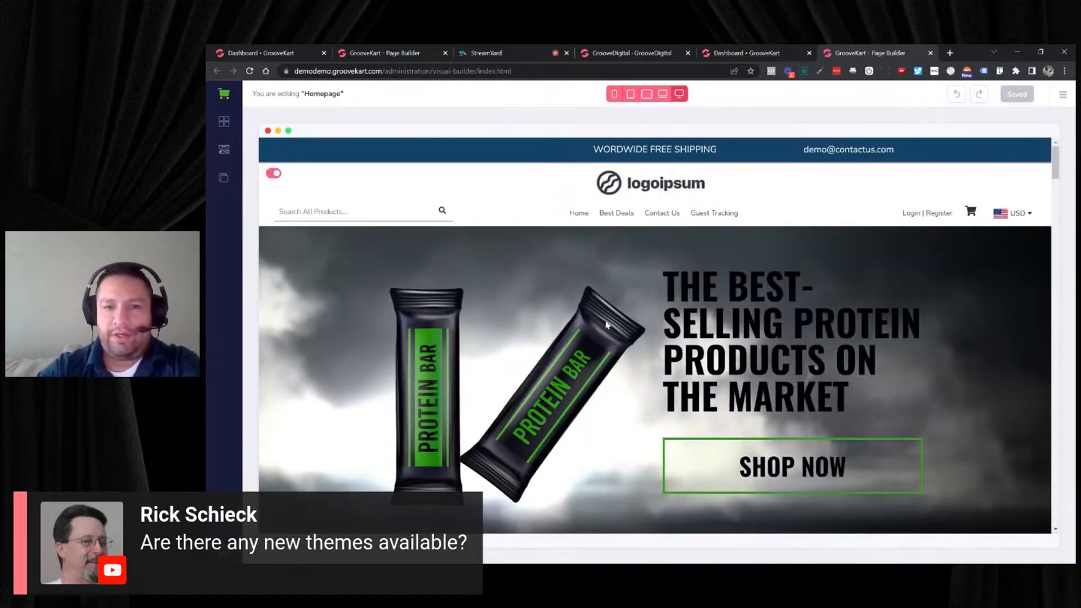
# - Review the GrooveShred homepage from the protein bar hero and press logos through the style choices to the whey protein section
pyautogui.scroll(-5, 563, 286)
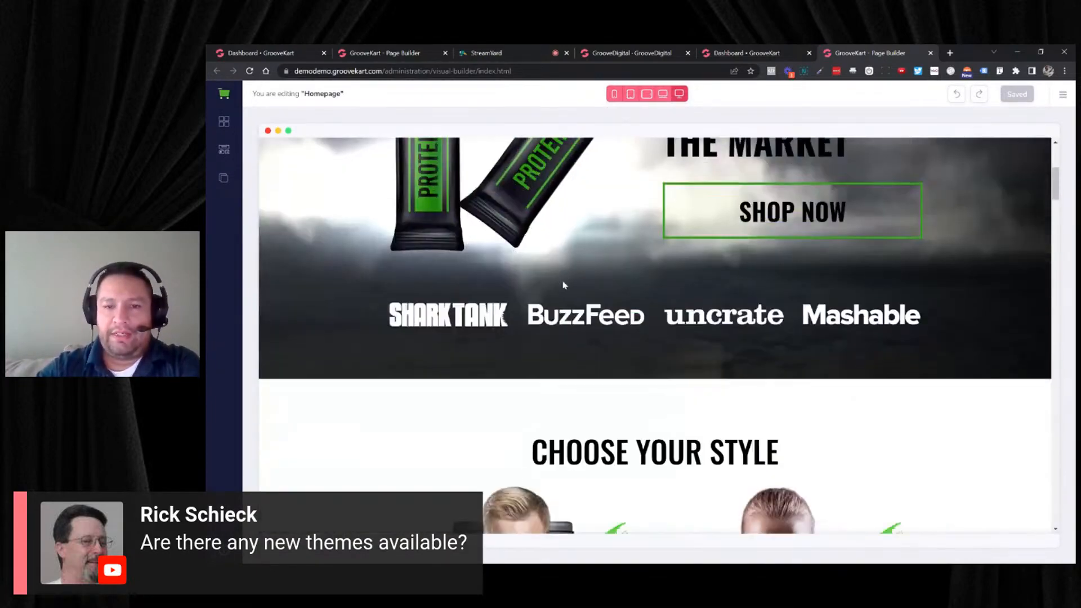
pyautogui.scroll(3, 564, 286)
pyautogui.scroll(-3, 565, 285)
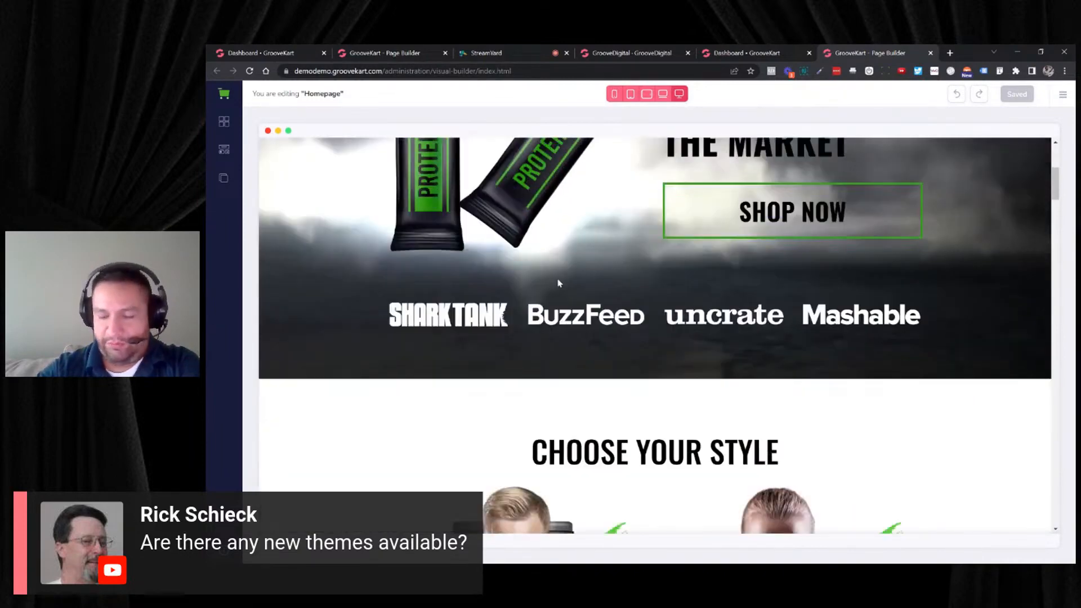
pyautogui.scroll(5, 554, 282)
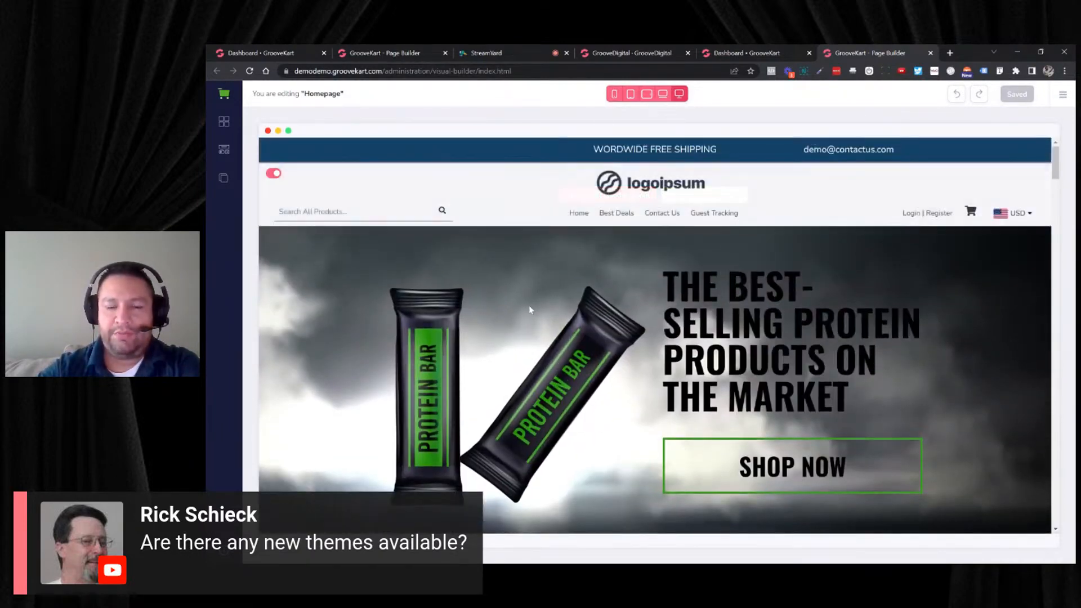
pyautogui.scroll(-4, 528, 308)
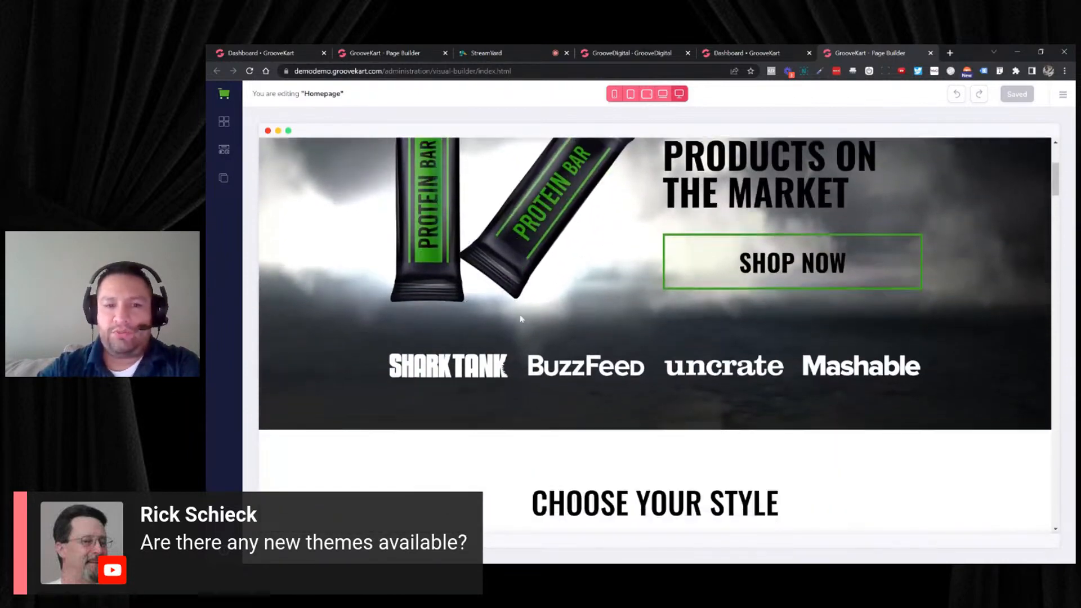
pyautogui.scroll(-9, 519, 318)
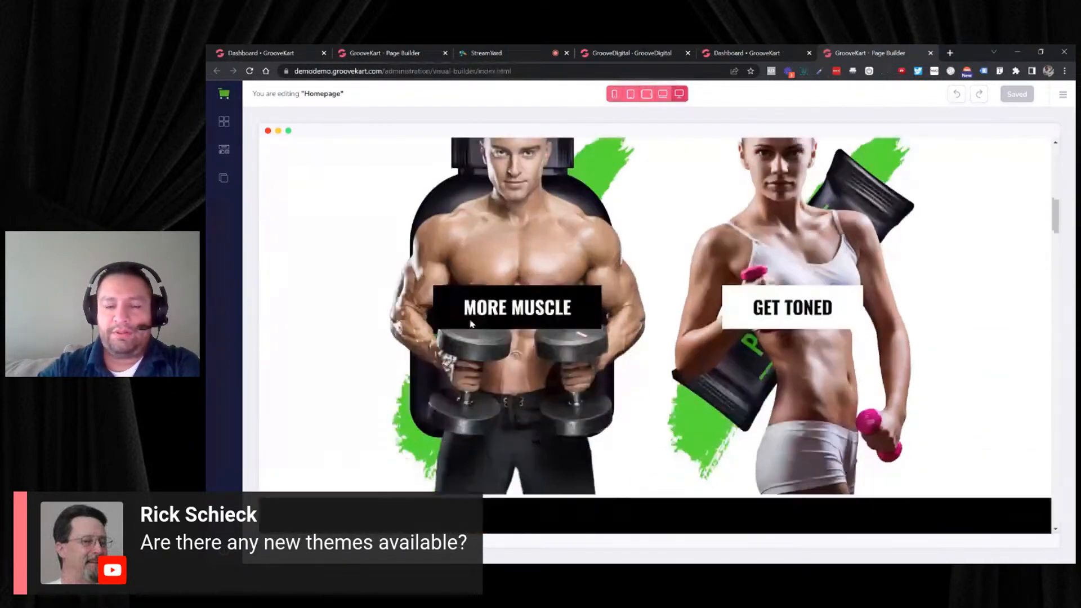
pyautogui.scroll(-8, 397, 333)
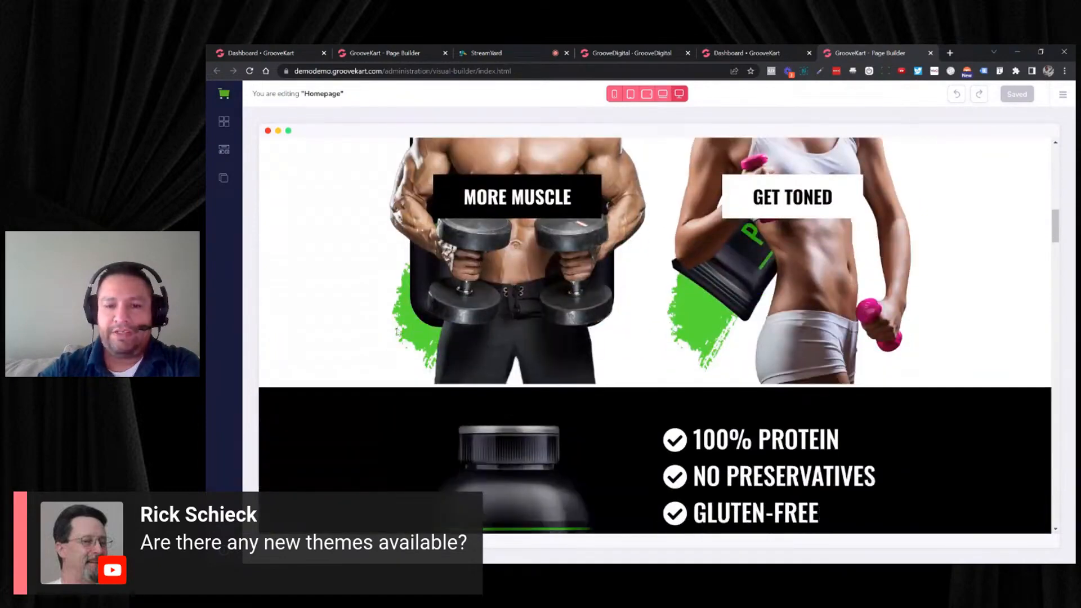
pyautogui.scroll(2, 389, 336)
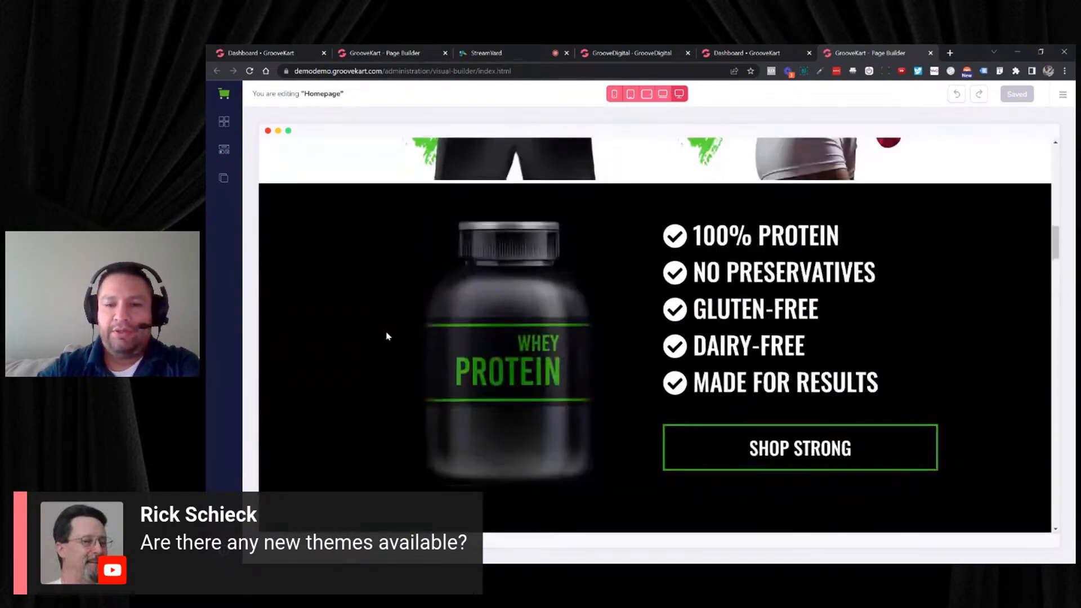
pyautogui.scroll(-5, 388, 332)
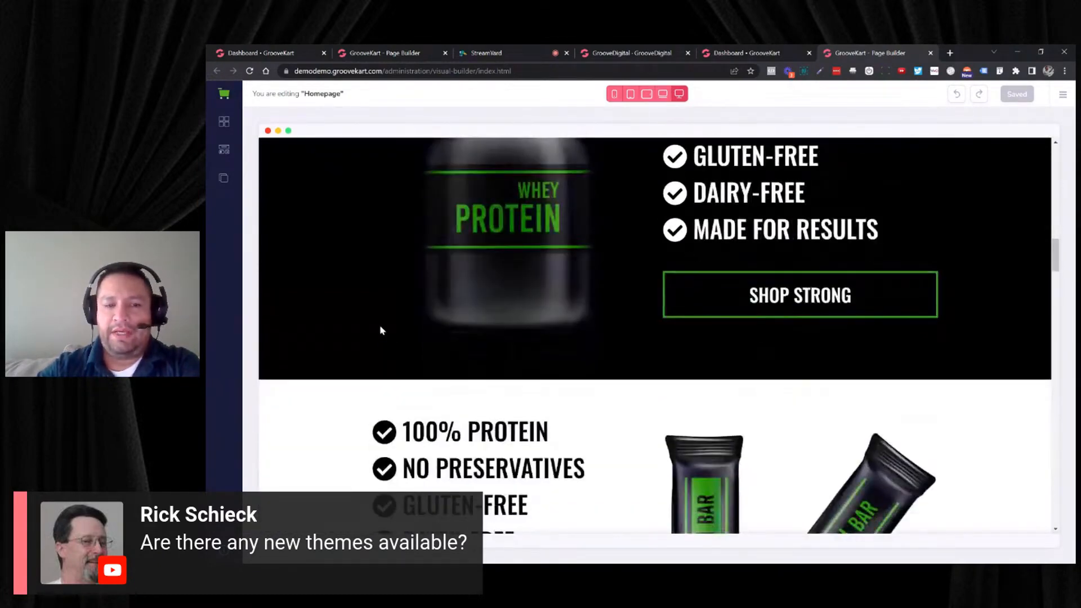
pyautogui.scroll(4, 492, 317)
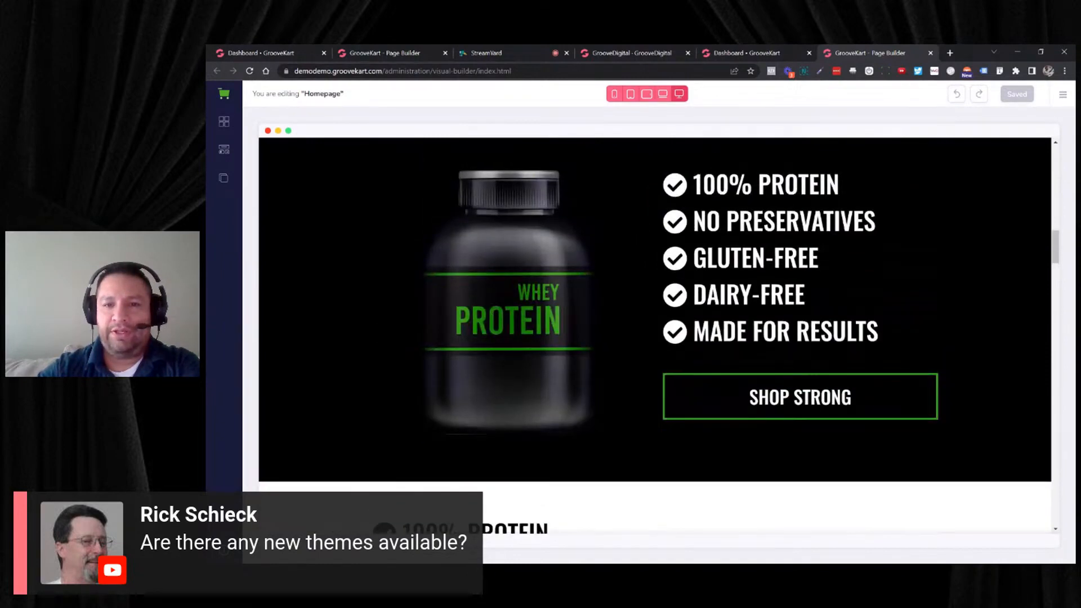
# - Select the checklist beside the whey protein jar, then the SHOP STRONG button, and look over their settings
pyautogui.doubleClick(798, 185)
pyautogui.click(1023, 160)
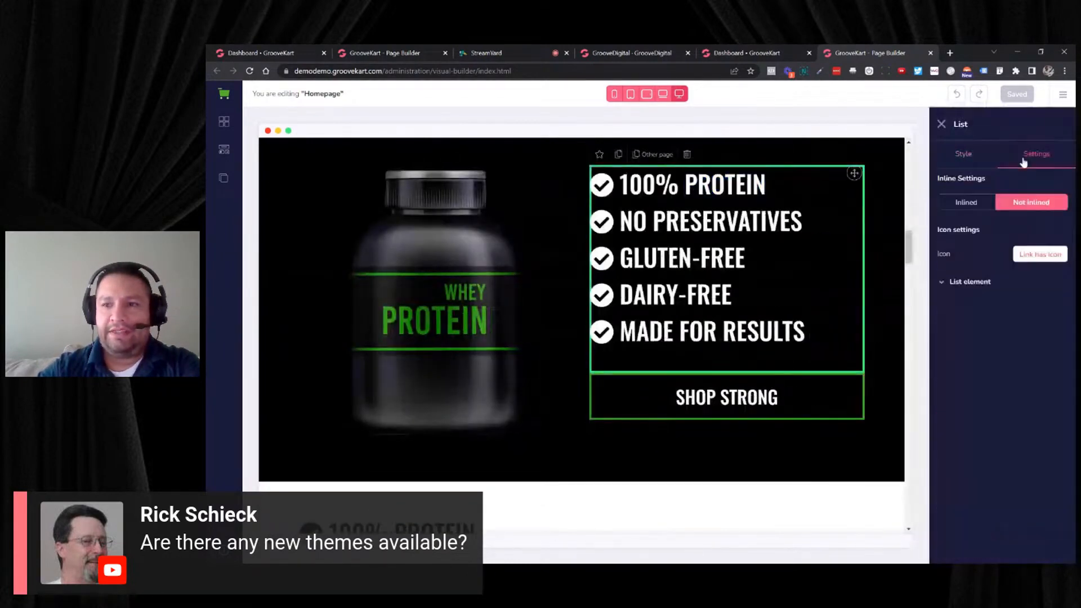
pyautogui.doubleClick(720, 185)
pyautogui.click(719, 185)
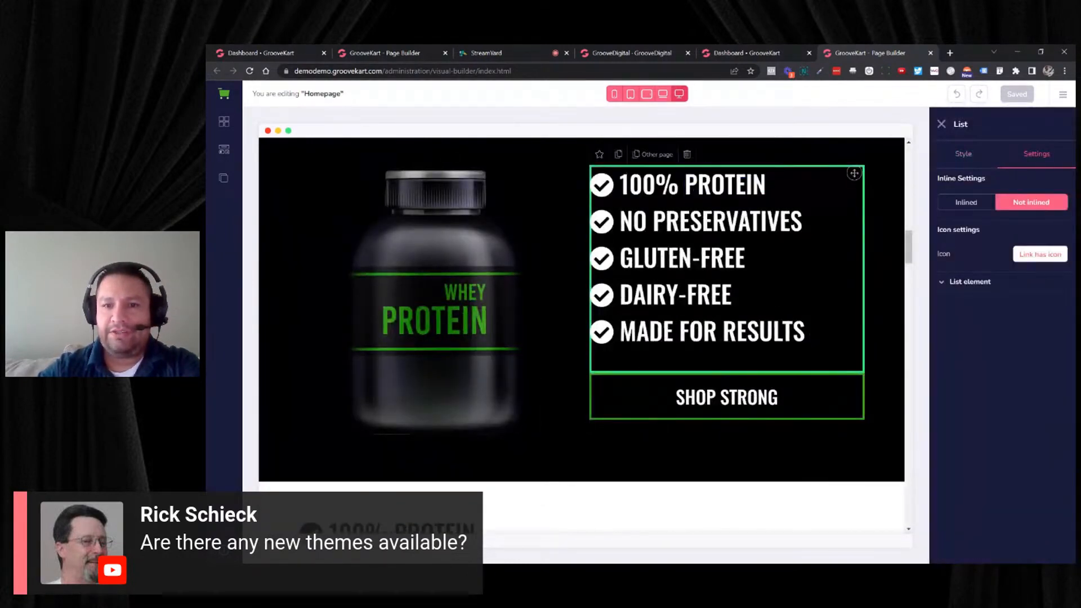
pyautogui.scroll(-2, 756, 257)
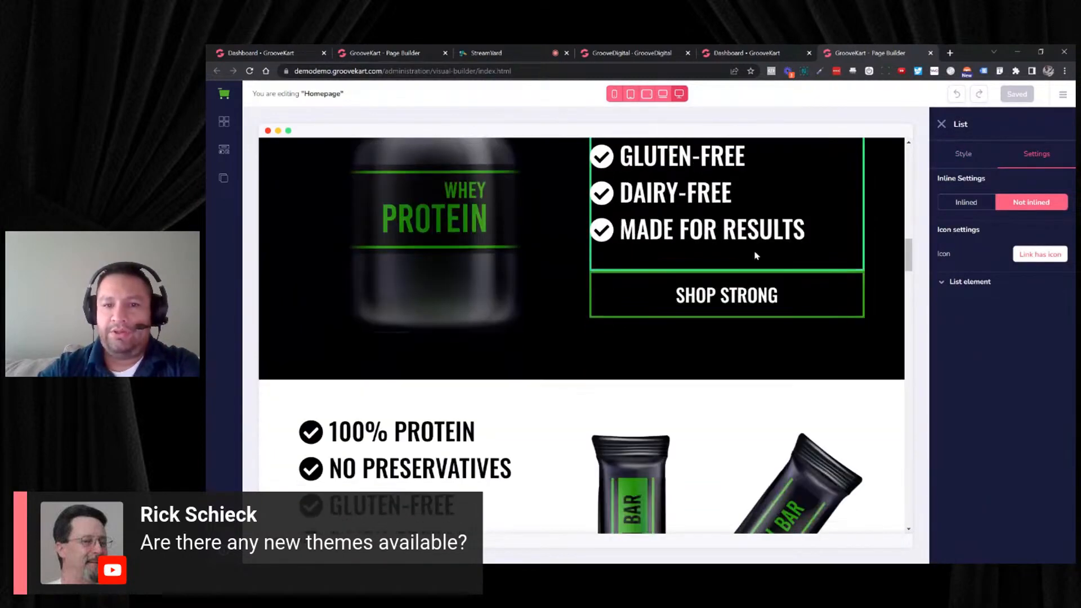
pyautogui.scroll(-2, 749, 258)
pyautogui.scroll(5, 510, 290)
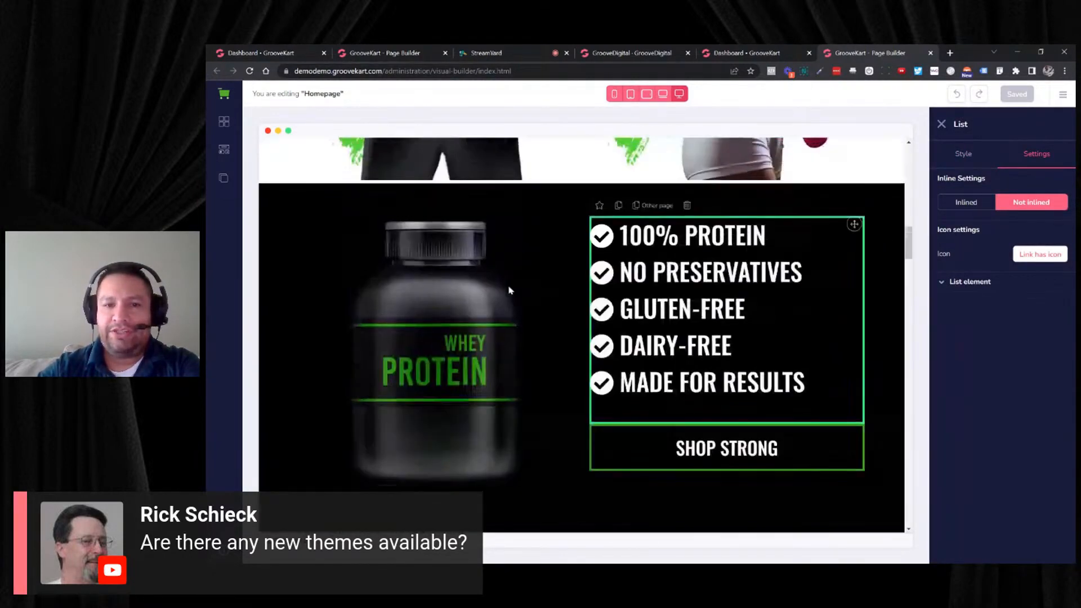
pyautogui.scroll(-6, 595, 295)
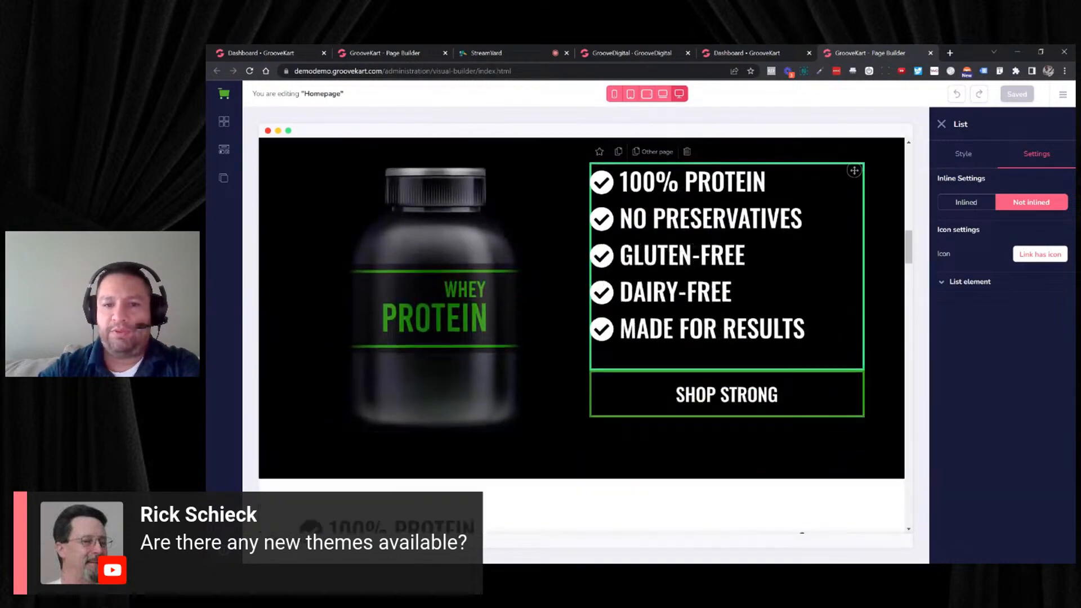
pyautogui.scroll(2, 562, 298)
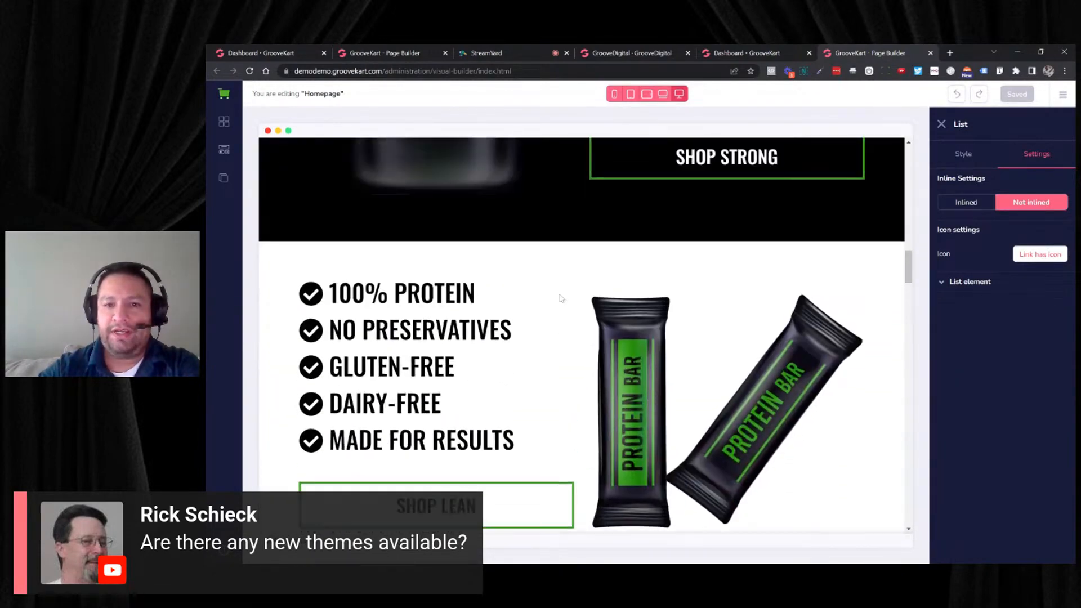
pyautogui.click(726, 245)
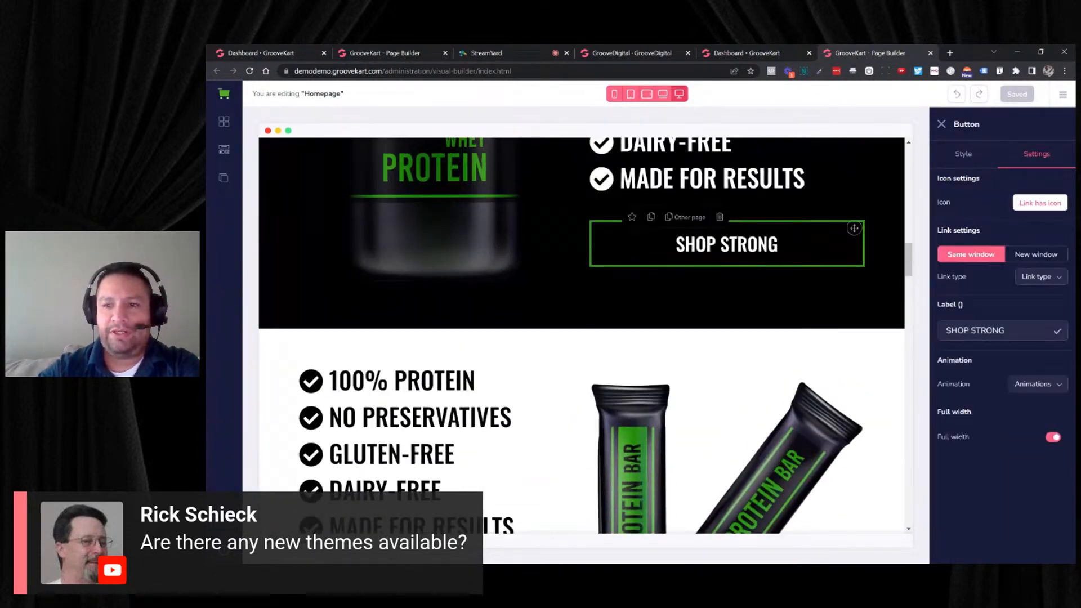
pyautogui.scroll(2, 582, 335)
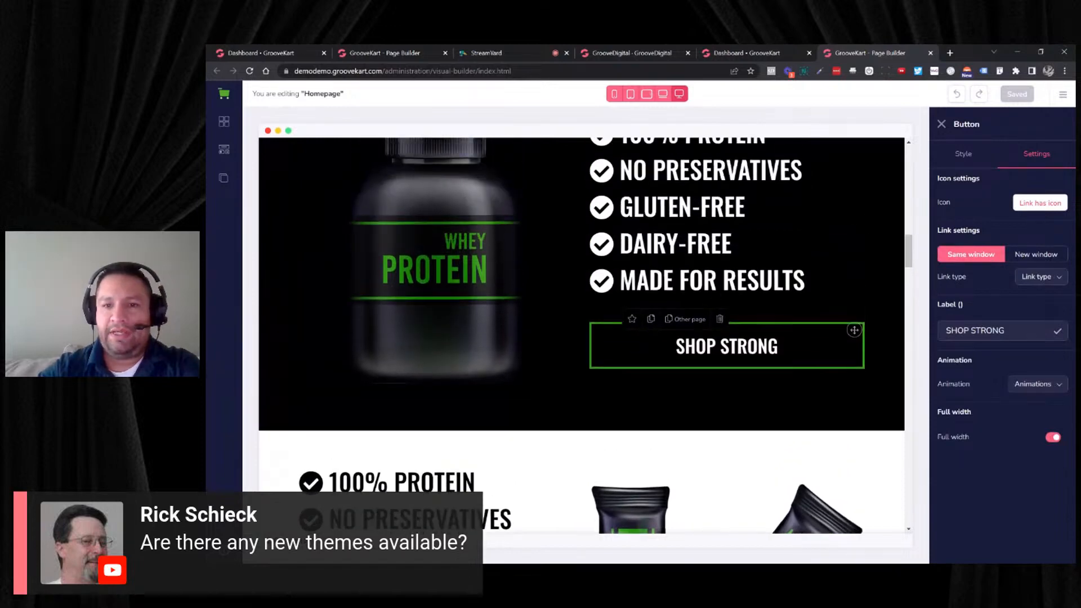
# - Expand the whey protein checklist's elements and view the 100% PROTEIN item's link and icon options without changing them
pyautogui.click(712, 253)
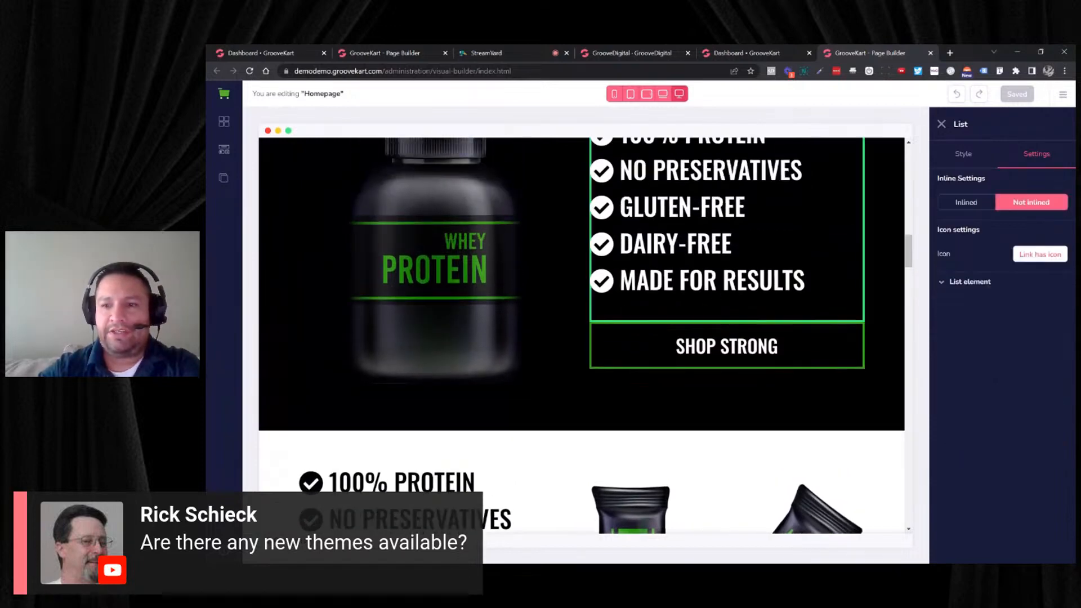
pyautogui.click(944, 283)
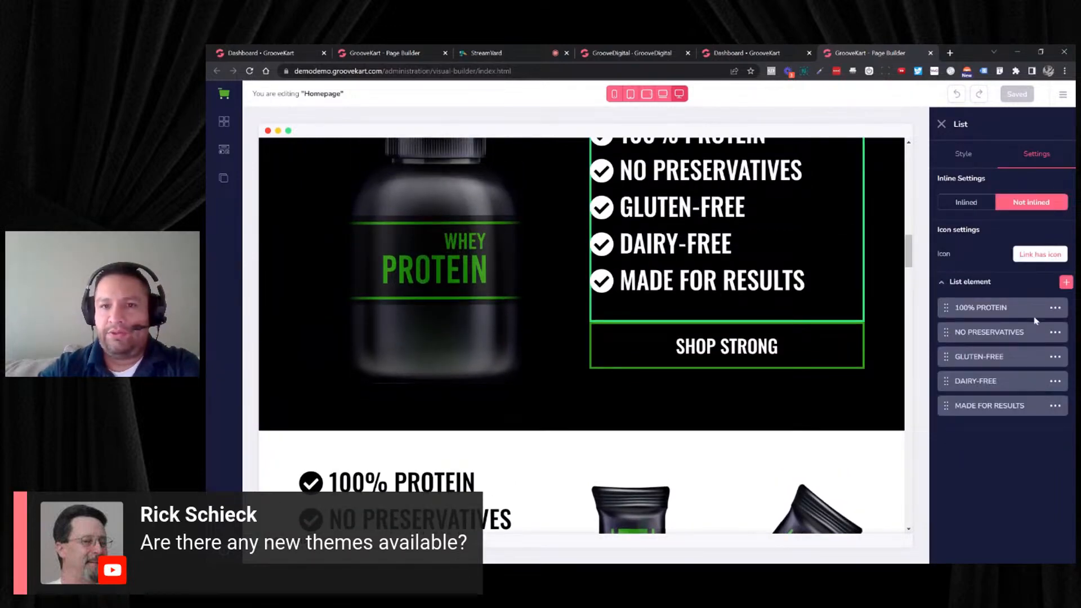
pyautogui.scroll(1, 782, 307)
pyautogui.click(1056, 308)
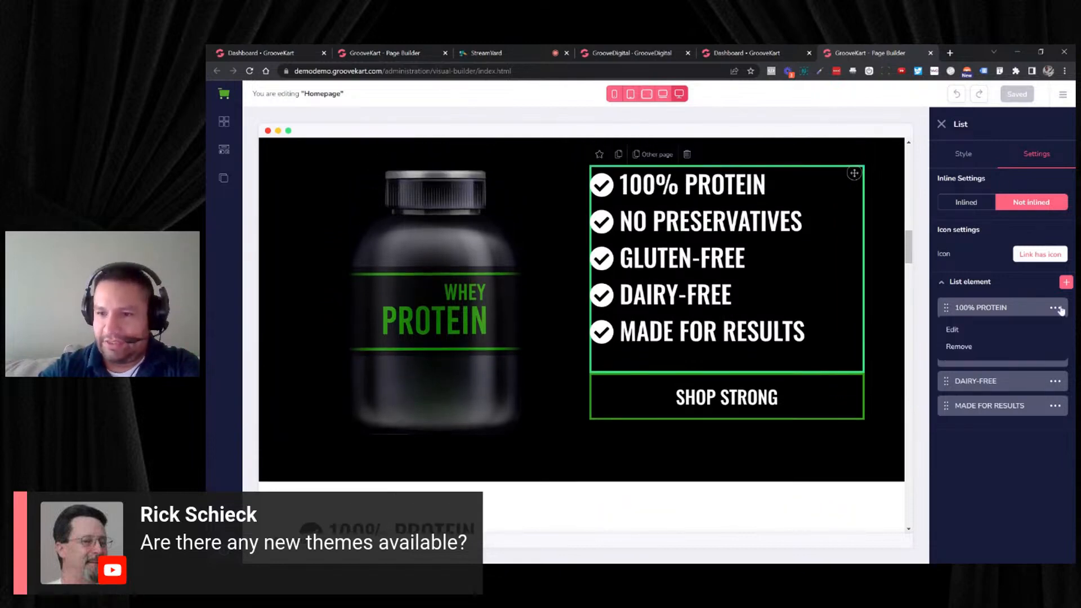
pyautogui.click(953, 330)
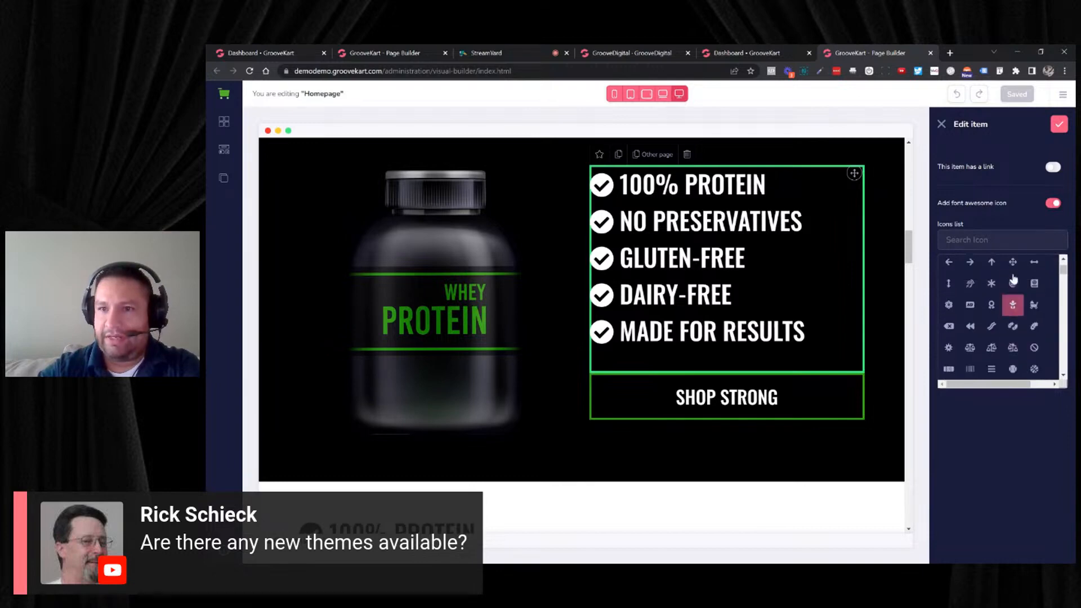
pyautogui.click(942, 125)
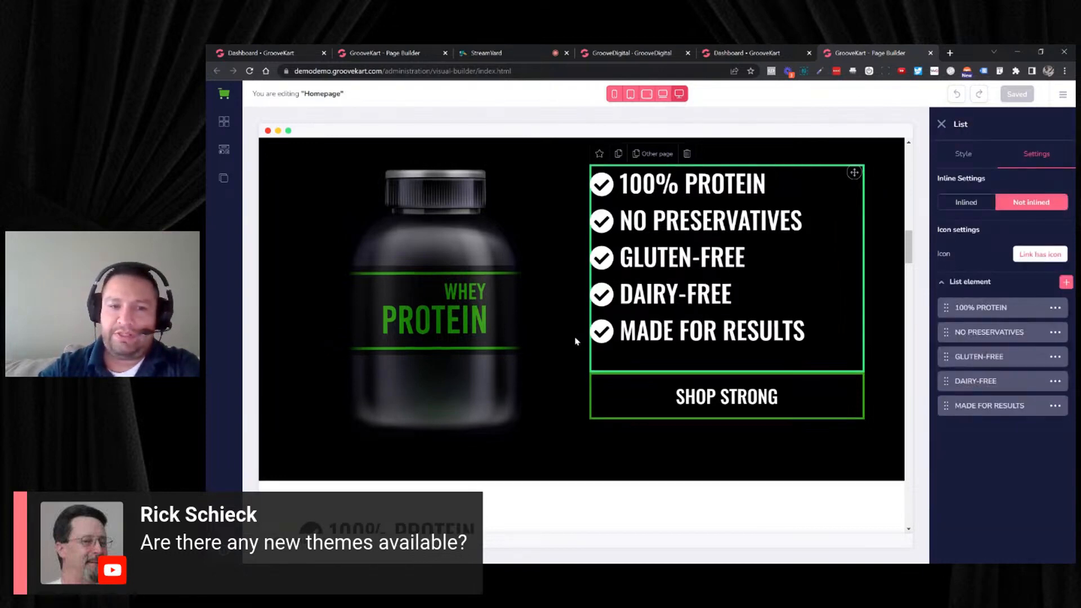
# - Look over the protein bar checklist, the best-seller and new-arrival products, and the supplement category section
pyautogui.scroll(-4, 545, 352)
pyautogui.scroll(4, 507, 337)
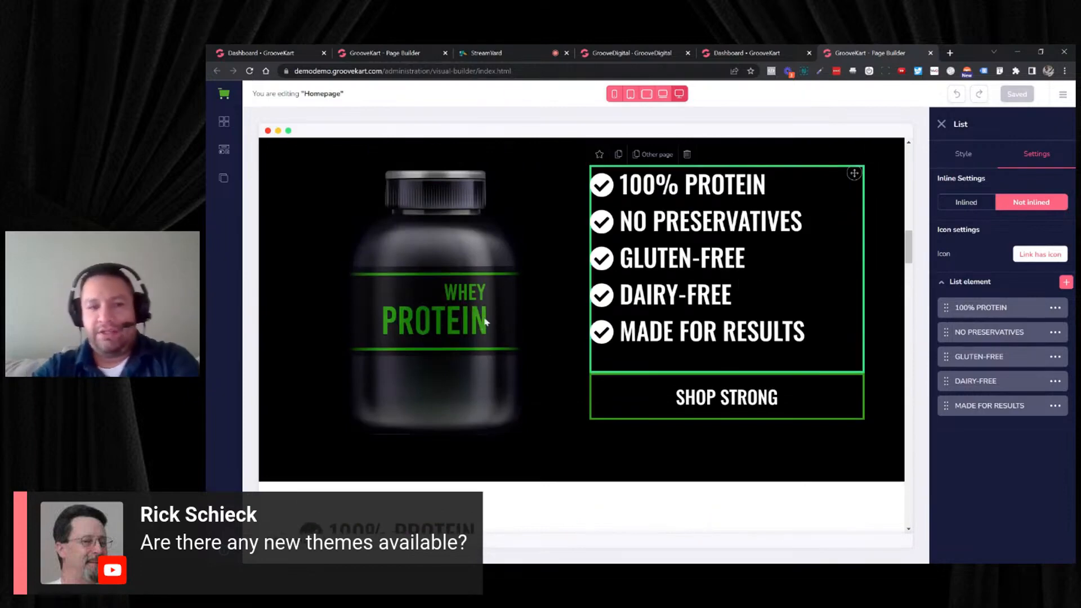
pyautogui.scroll(-8, 490, 318)
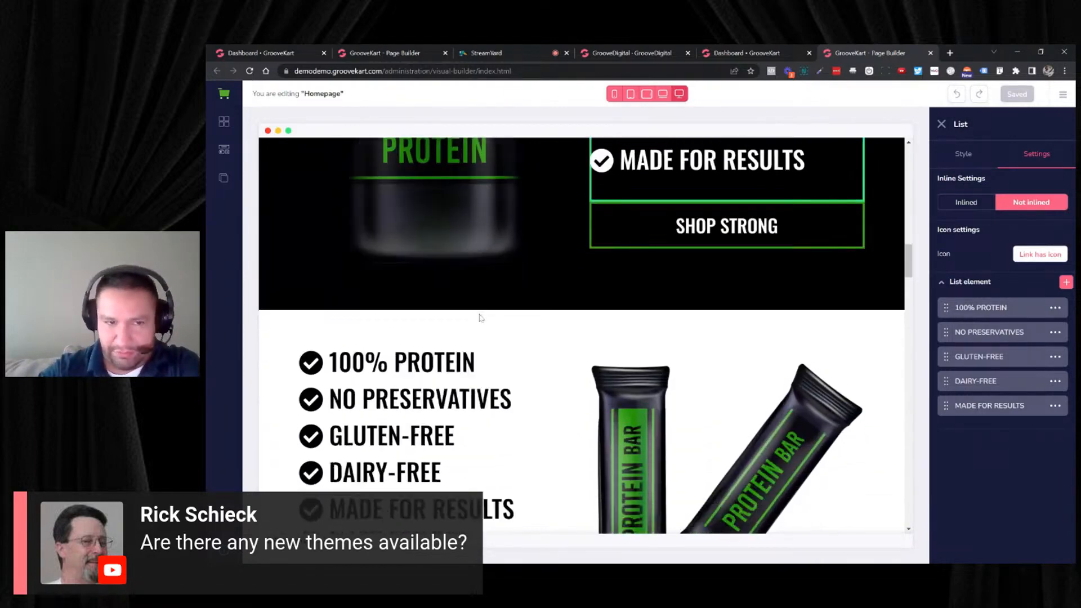
pyautogui.scroll(-9, 478, 320)
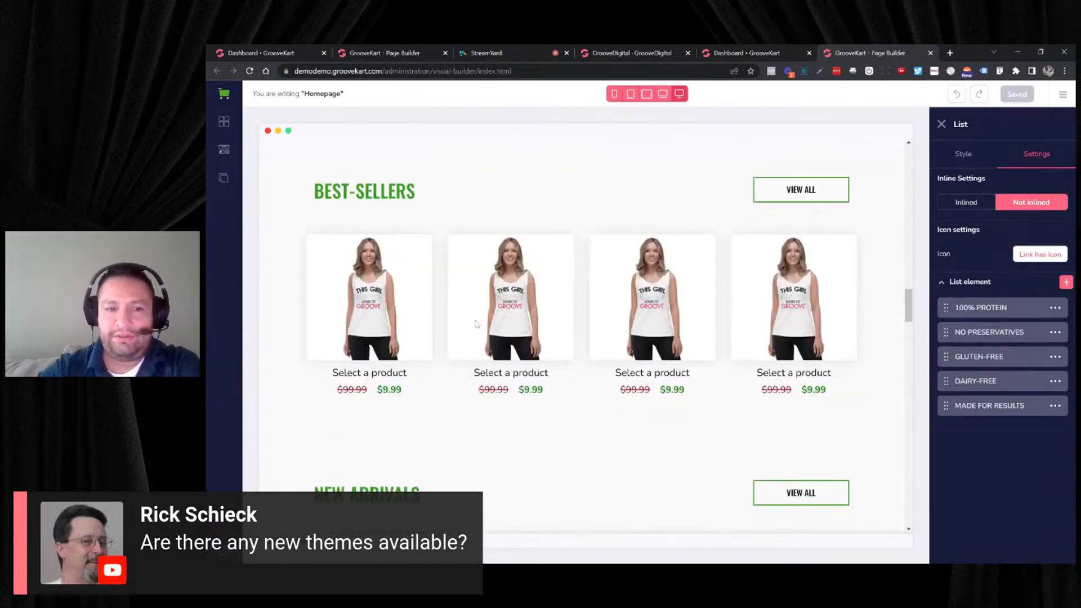
pyautogui.scroll(-8, 477, 322)
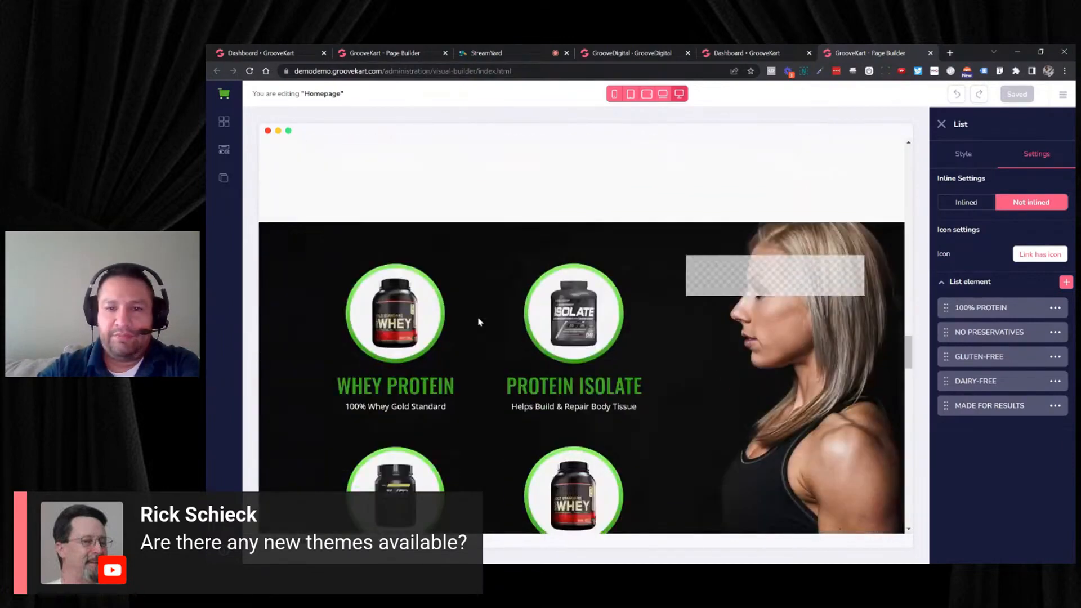
pyautogui.scroll(1, 479, 322)
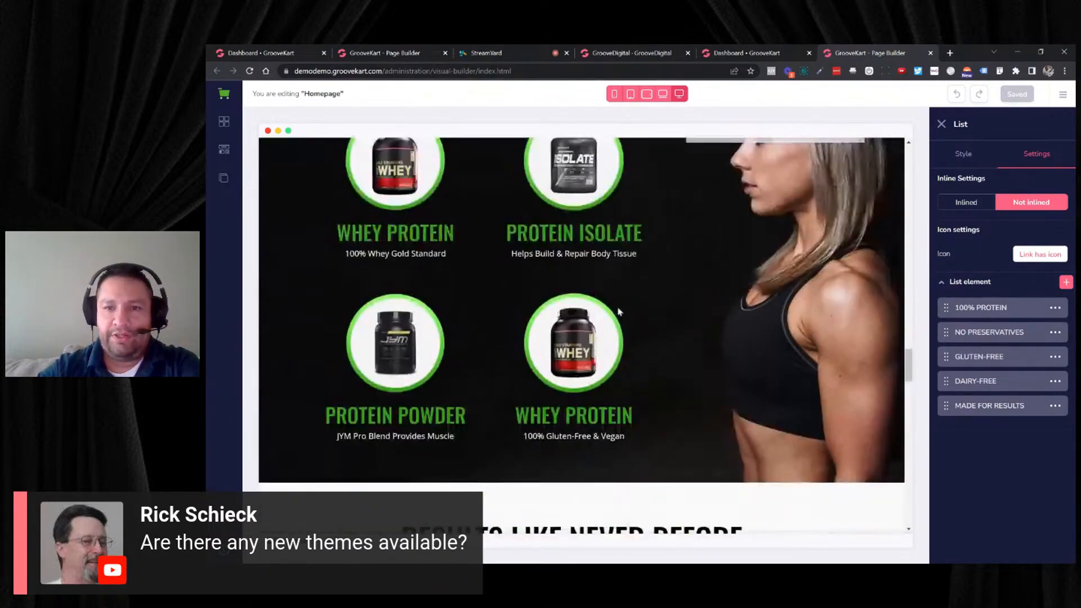
# - Select the two-column supplement category section and examine its background image style options
pyautogui.click(652, 304)
pyautogui.click(740, 292)
pyautogui.scroll(4, 740, 293)
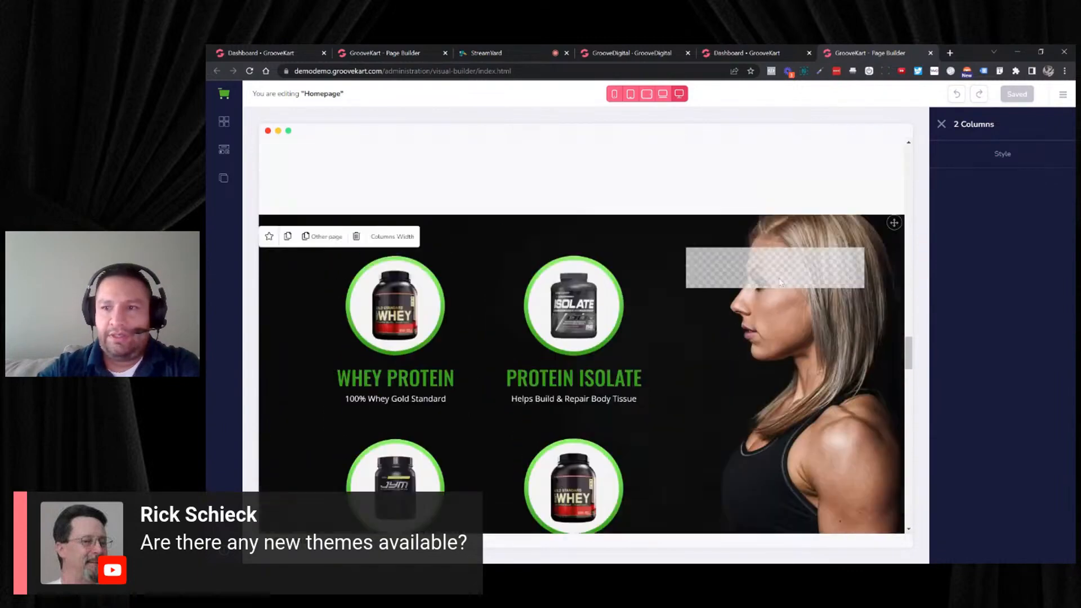
pyautogui.scroll(-2, 994, 379)
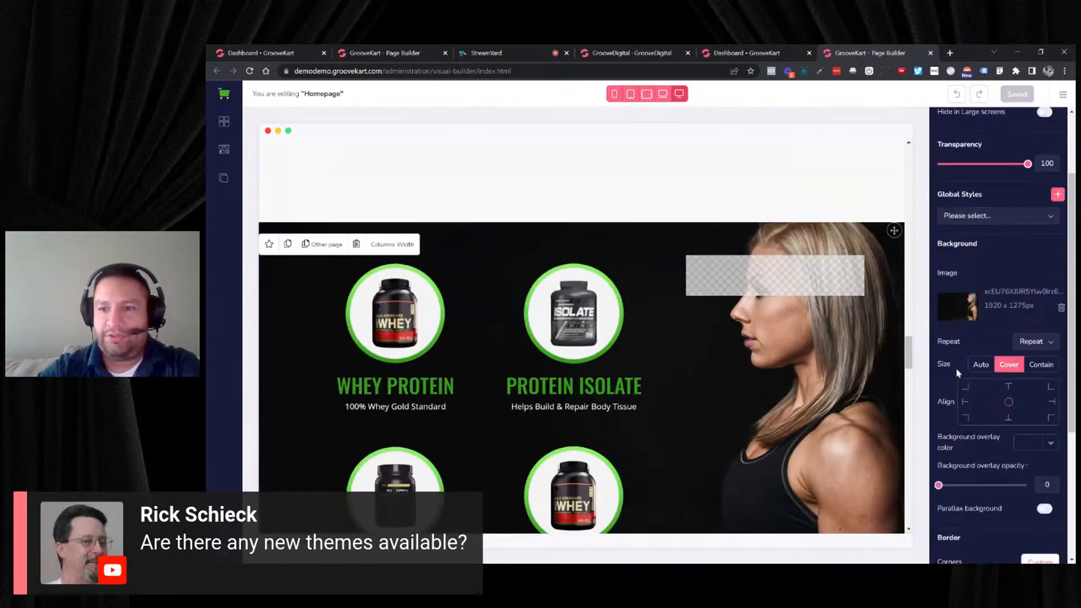
pyautogui.scroll(-1, 765, 369)
# - Examine the homepage from the supplement categories through the Black Friday bundle countdown to the frequently asked questions
pyautogui.scroll(-10, 766, 369)
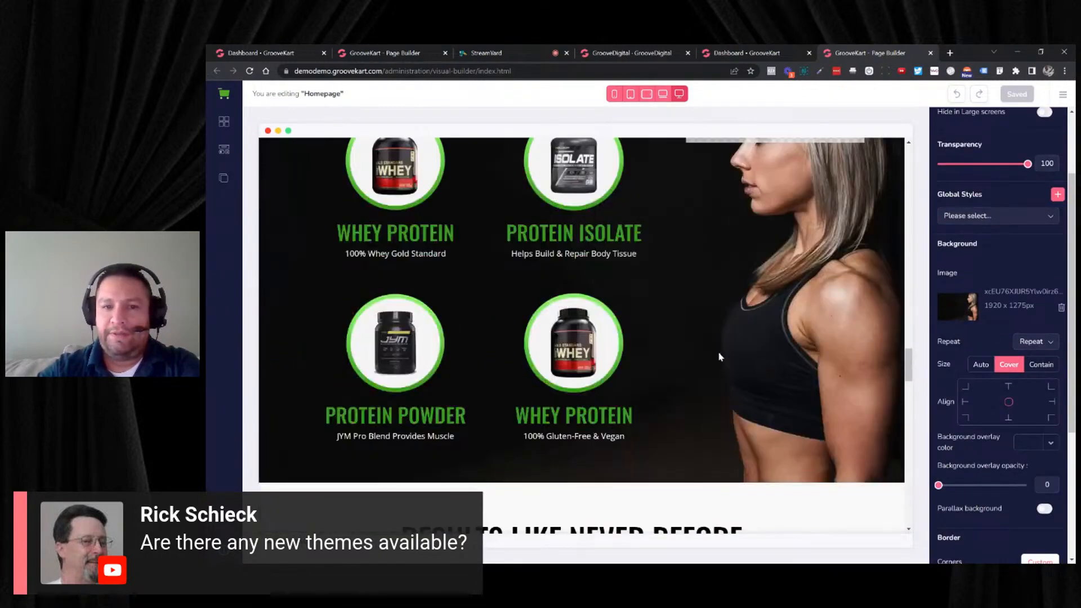
pyautogui.scroll(-9, 706, 358)
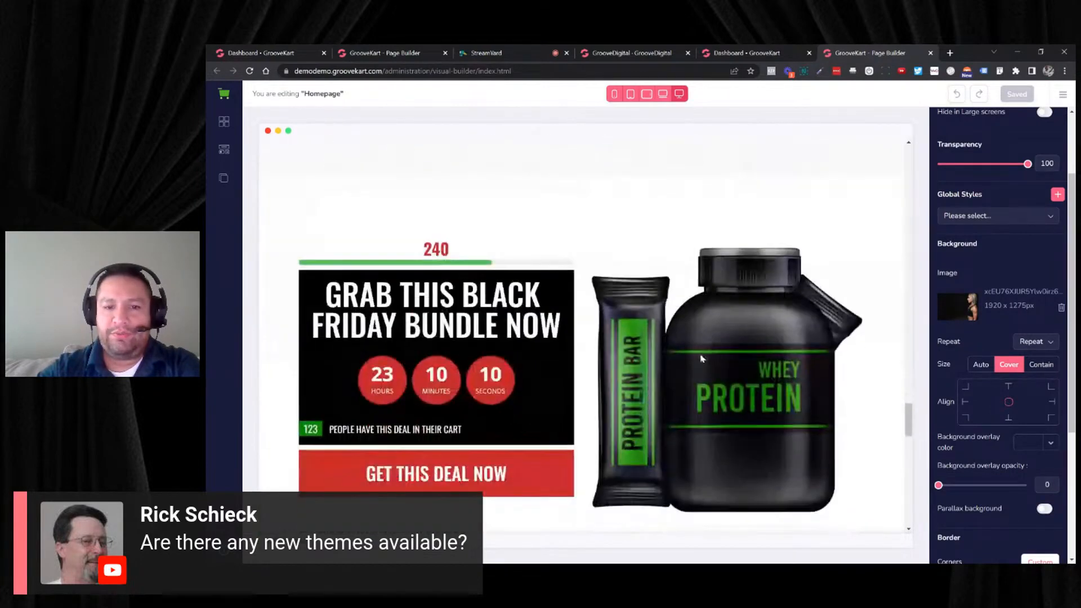
pyautogui.scroll(-8, 698, 358)
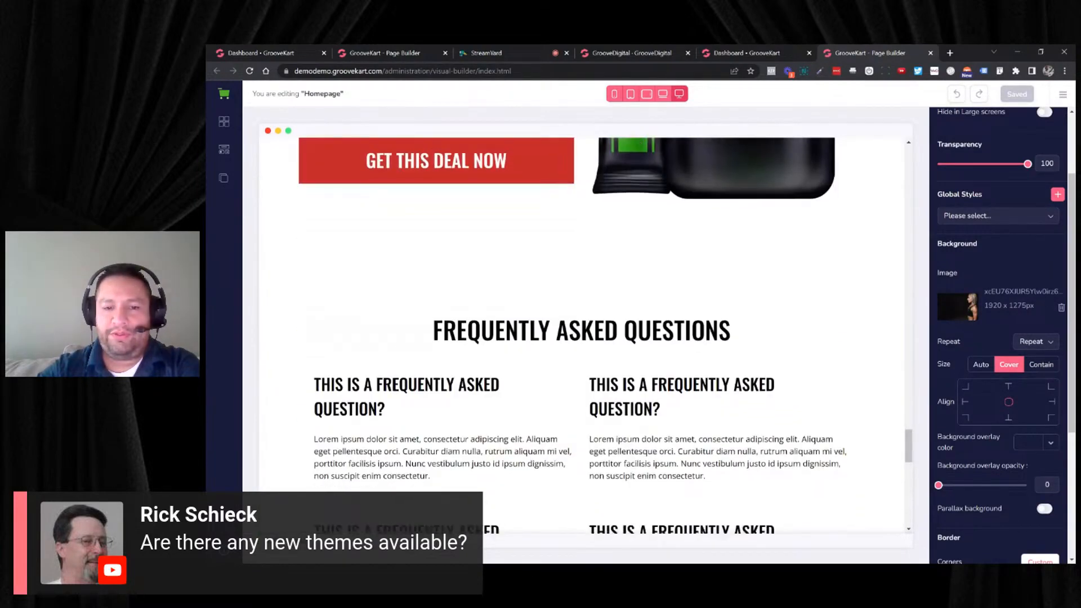
pyautogui.scroll(4, 698, 358)
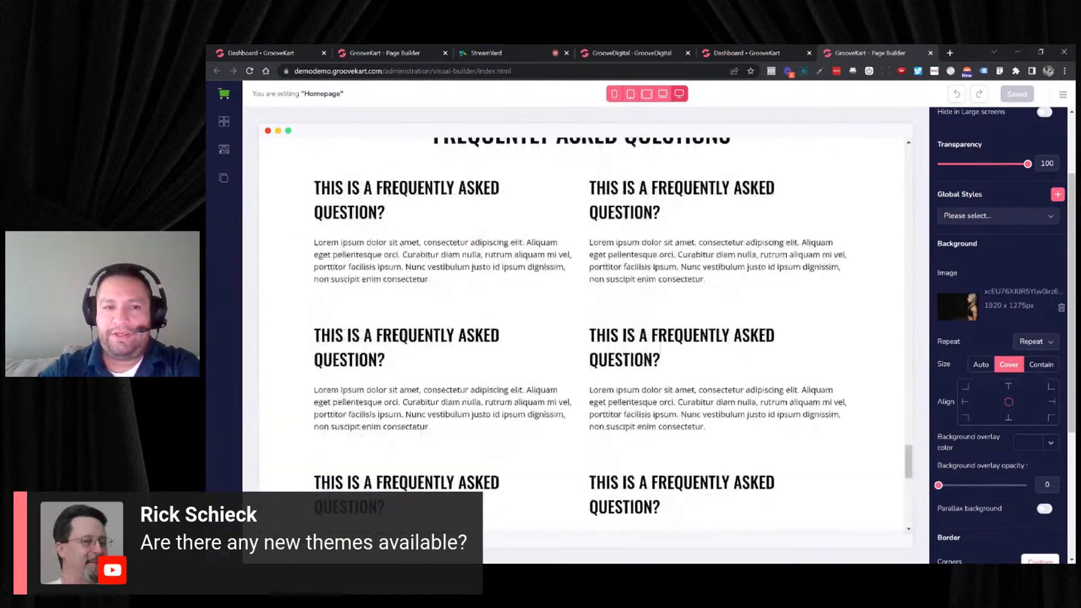
# - Select the first FAQ heading to view its text style, then look over the guarantee icons and newsletter sign-up
pyautogui.click(443, 262)
pyautogui.click(406, 191)
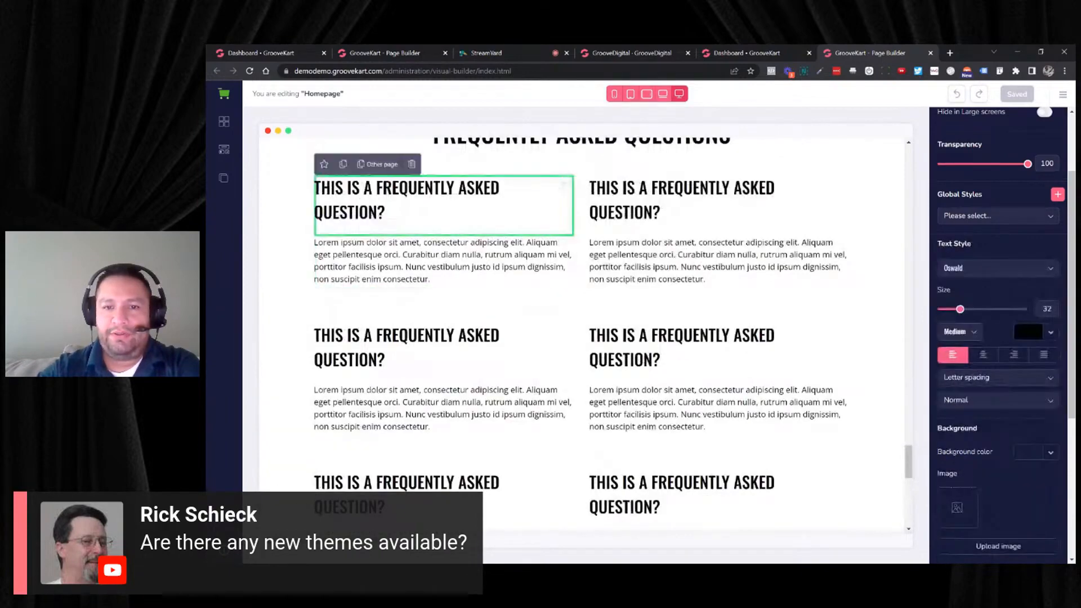
pyautogui.scroll(-3, 627, 302)
pyautogui.scroll(-5, 626, 302)
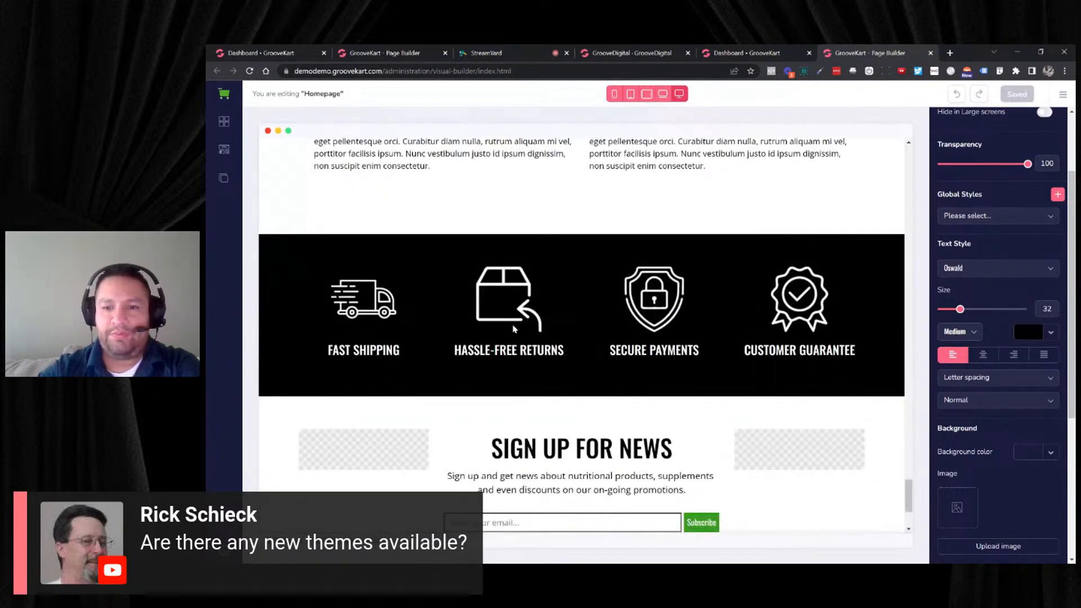
# - Look over the guarantee icons and news sign-up at the homepage's end, then review the sections back up to the protein bar hero banner
pyautogui.scroll(-1, 704, 319)
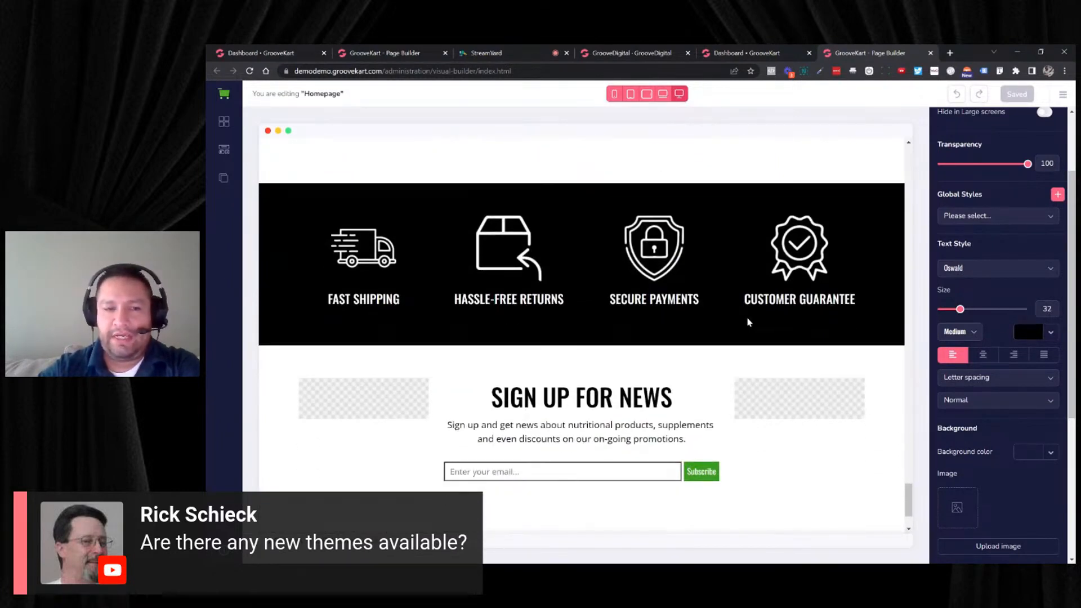
pyautogui.scroll(-2, 750, 321)
pyautogui.scroll(10, 724, 303)
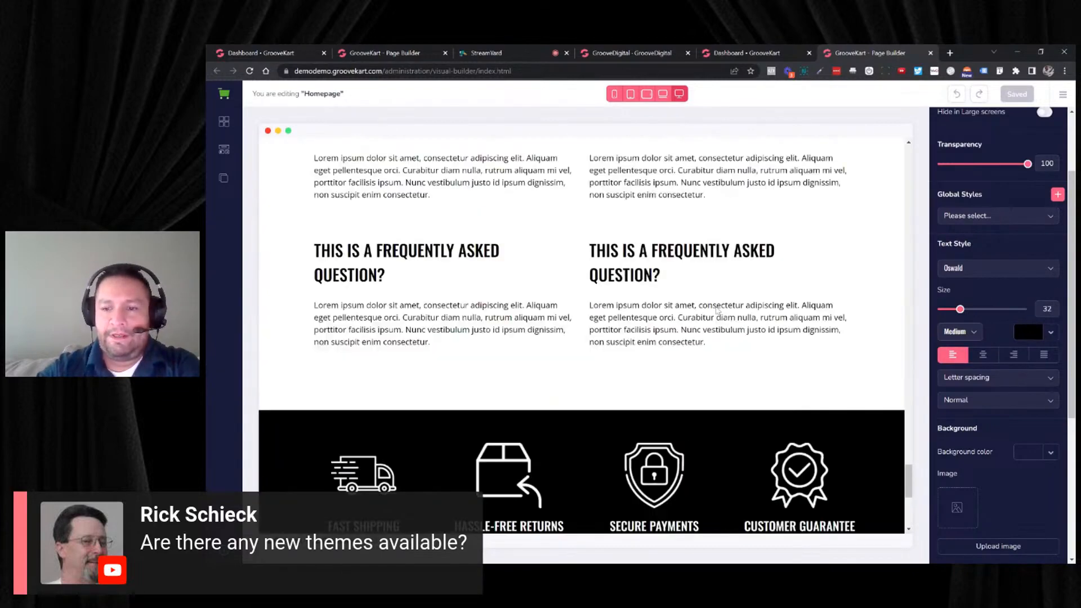
pyautogui.scroll(10, 725, 302)
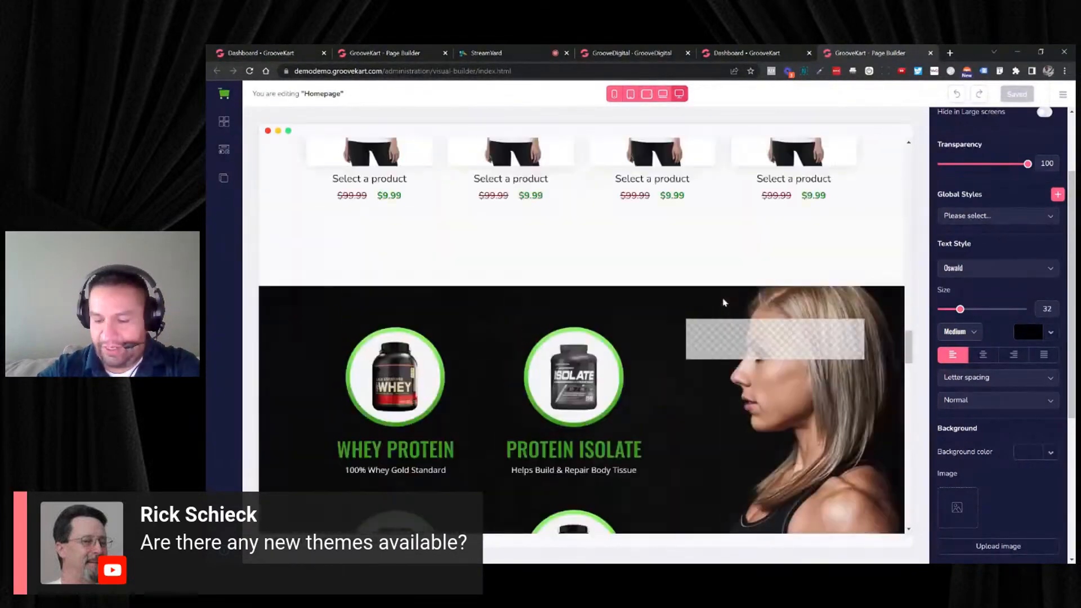
pyautogui.scroll(8, 725, 300)
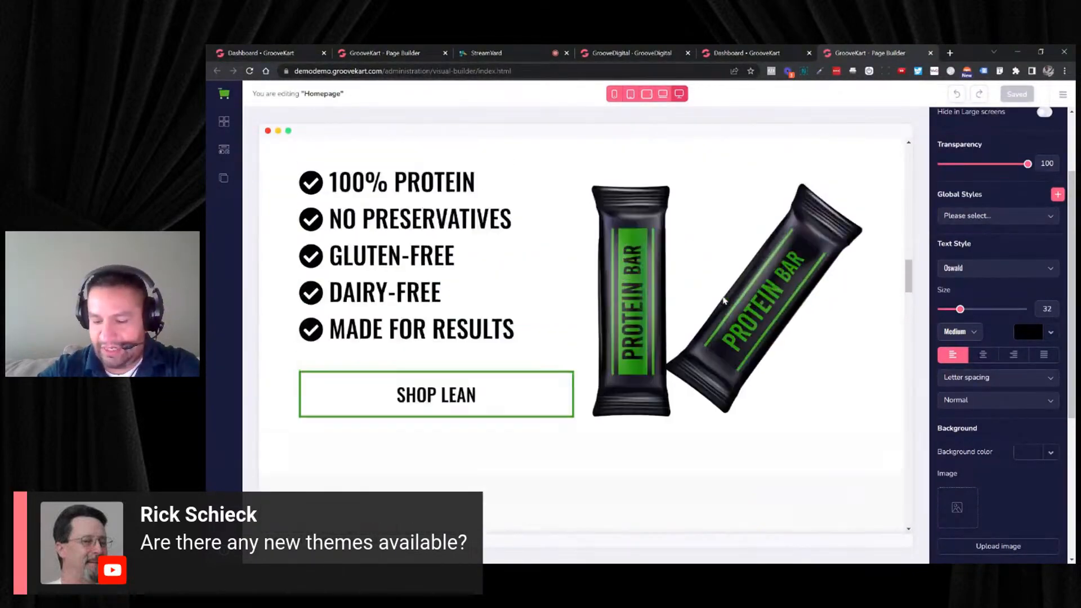
pyautogui.scroll(10, 724, 301)
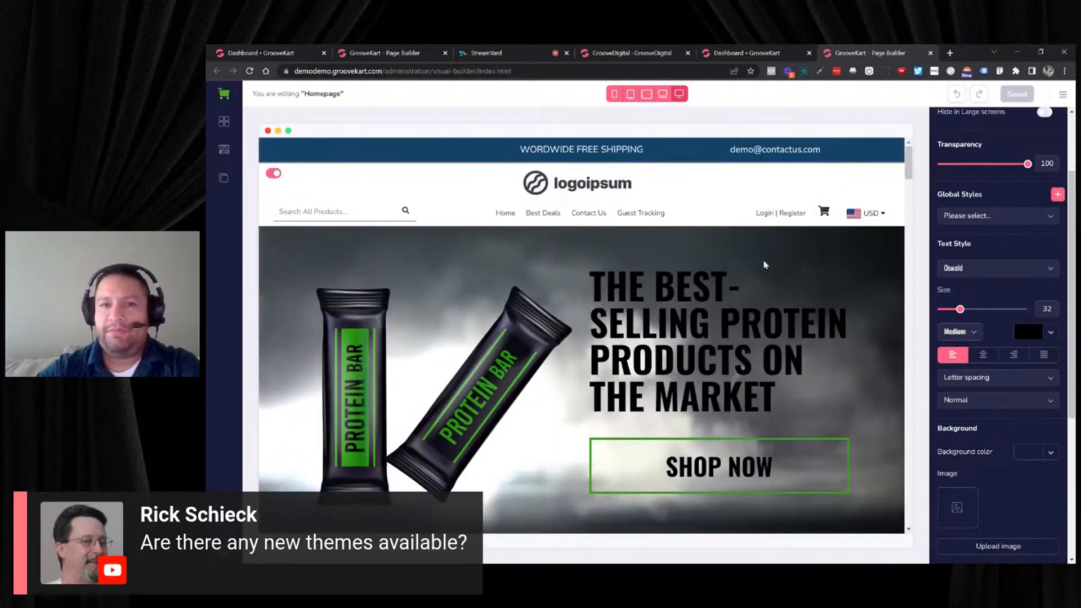
pyautogui.moveTo(795, 216)
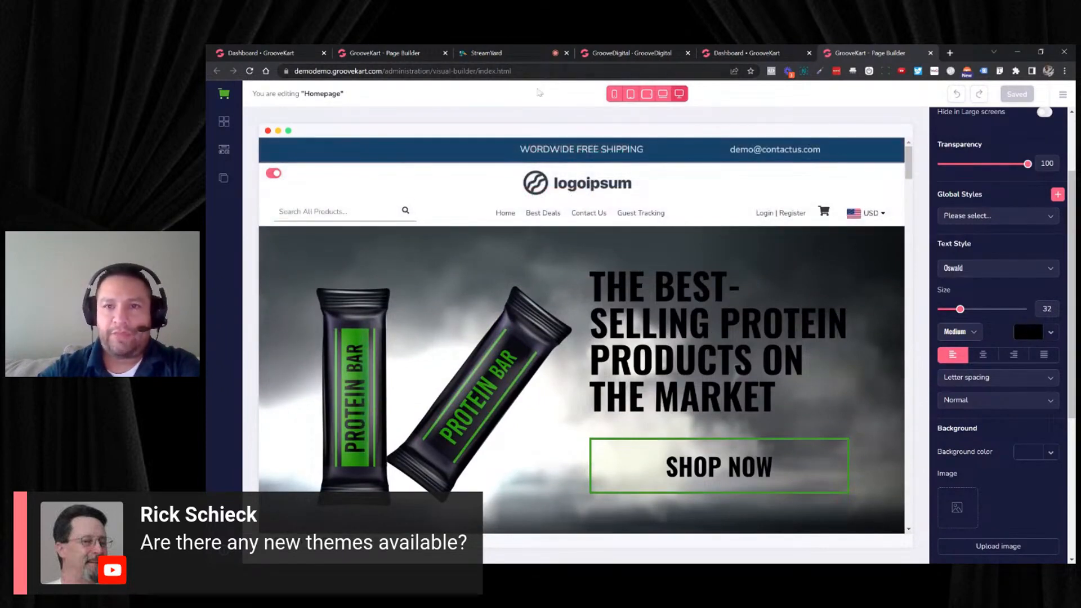
# - Switch to the mycatswag store's GrooveKart dashboard and decline the LastPass offer to save the login
pyautogui.click(289, 55)
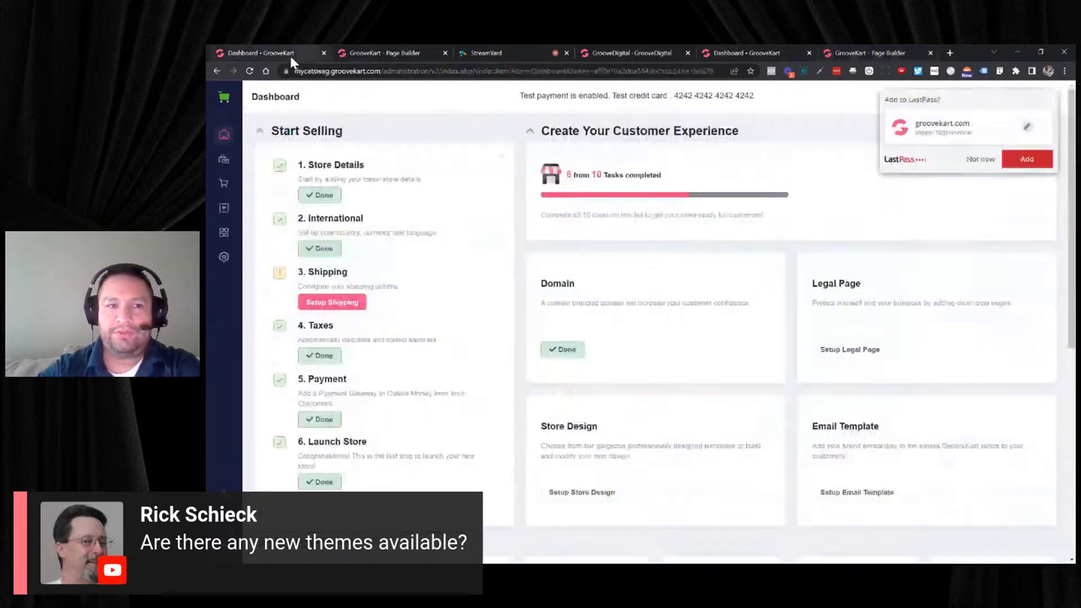
pyautogui.click(224, 134)
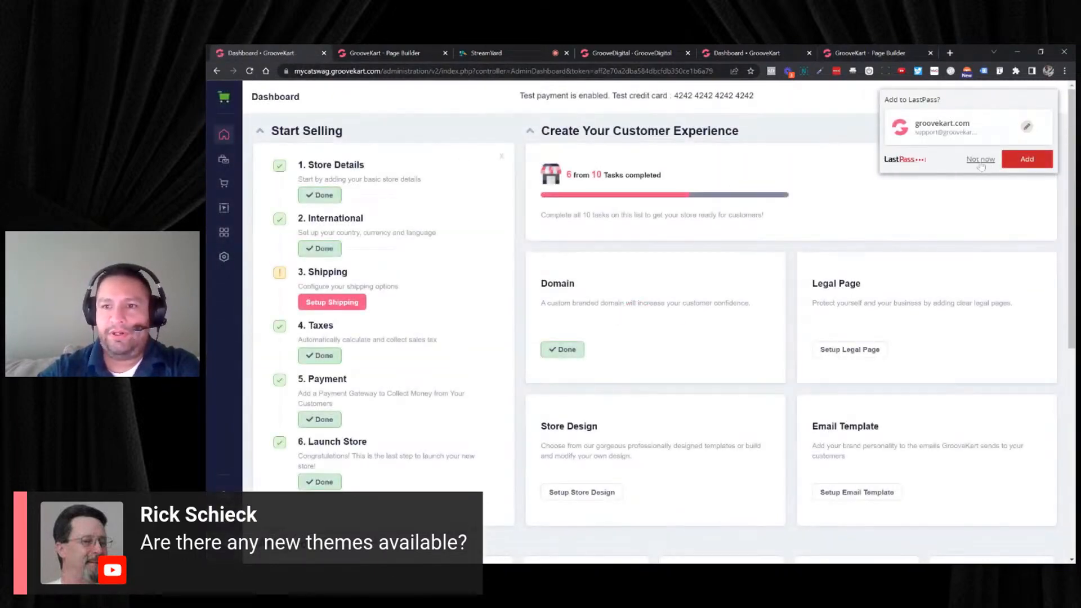
pyautogui.click(981, 162)
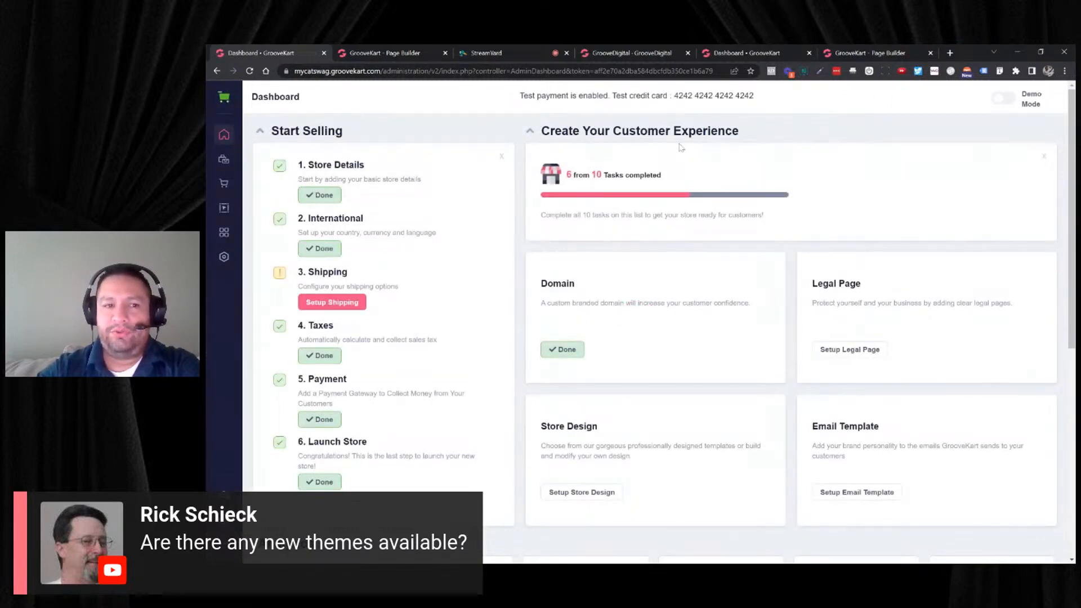
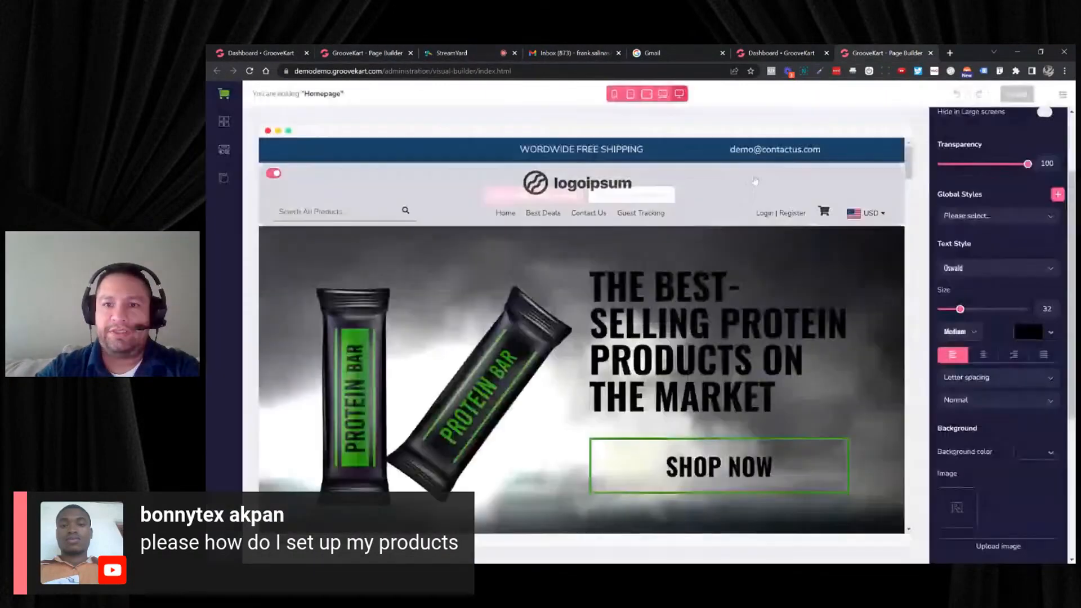
# - Load the Old Default basic theme without saving the current theme, then look over its GrooveYummy homepage
pyautogui.scroll(-3, 582, 338)
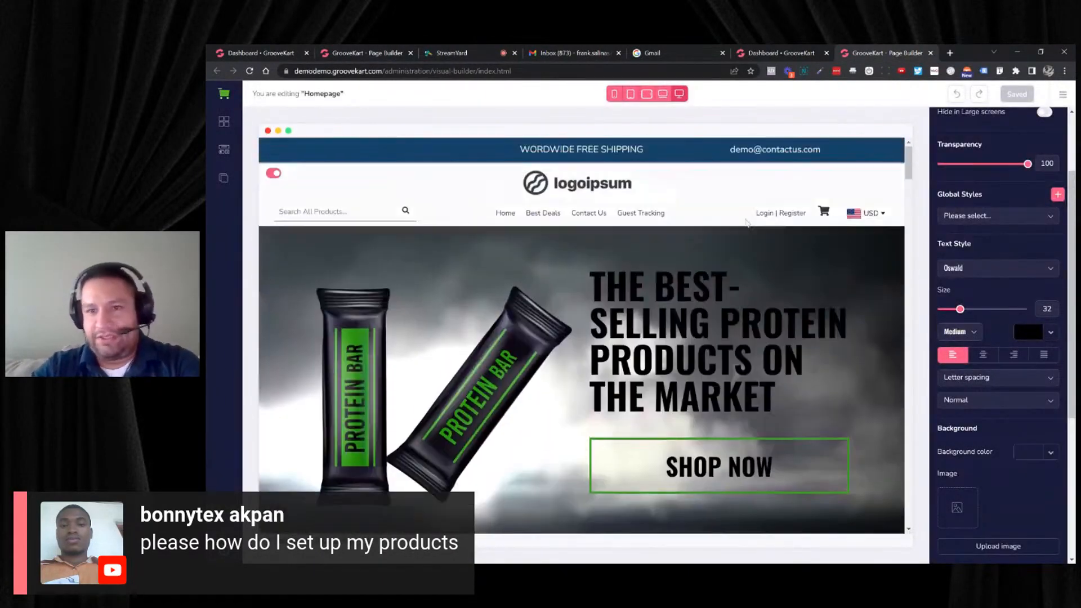
pyautogui.click(1063, 94)
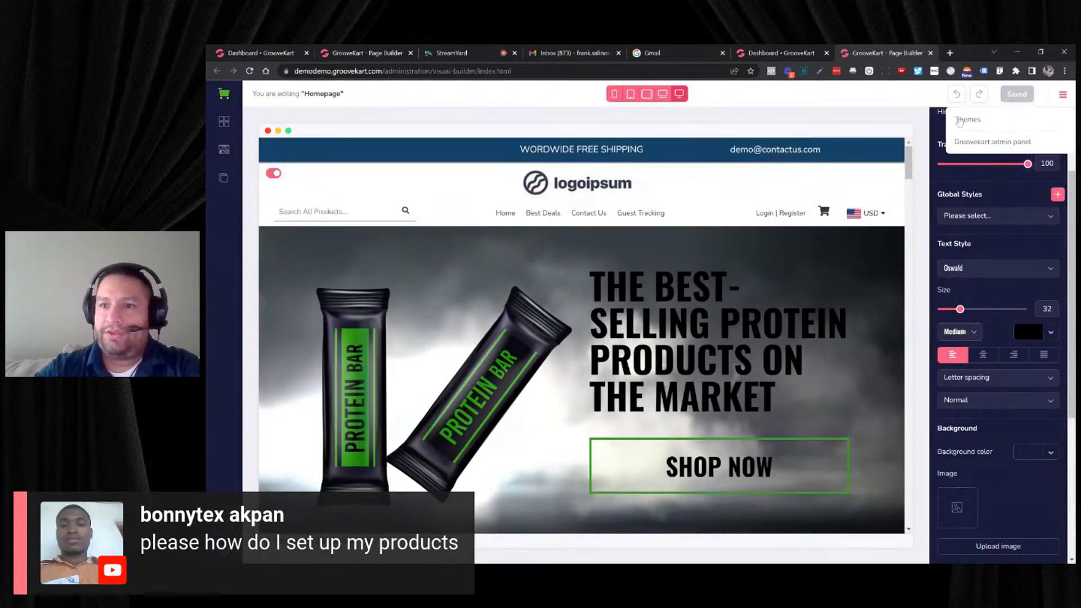
pyautogui.click(975, 123)
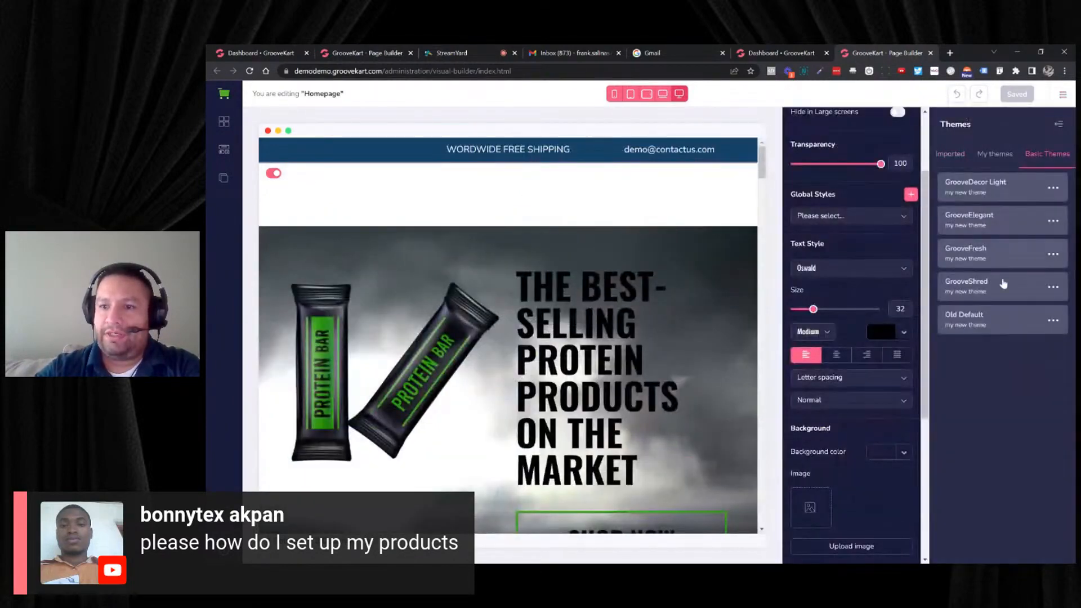
pyautogui.click(1054, 320)
pyautogui.click(981, 347)
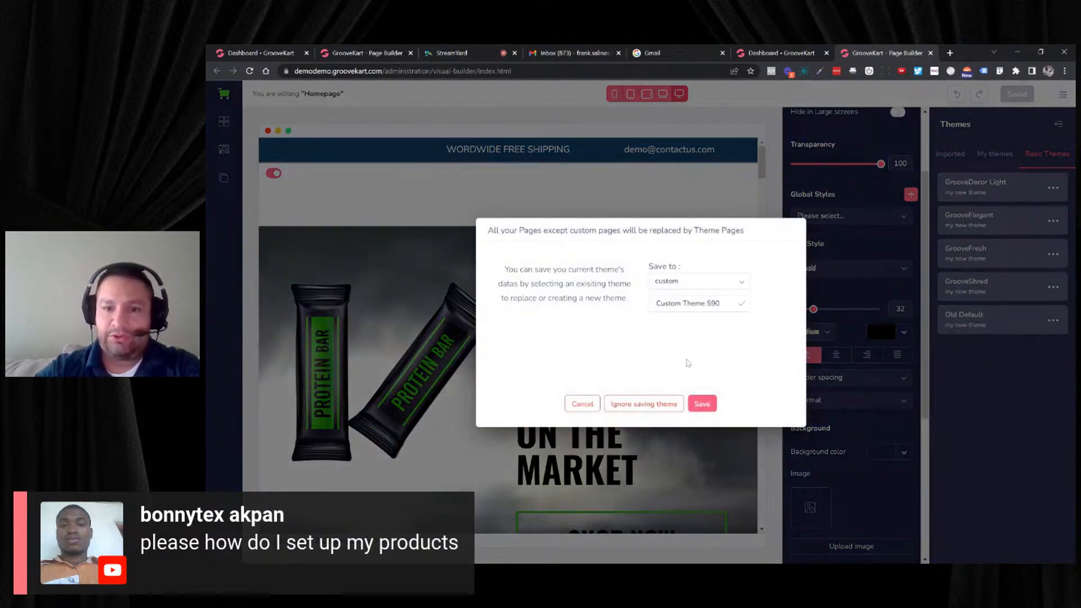
pyautogui.click(650, 411)
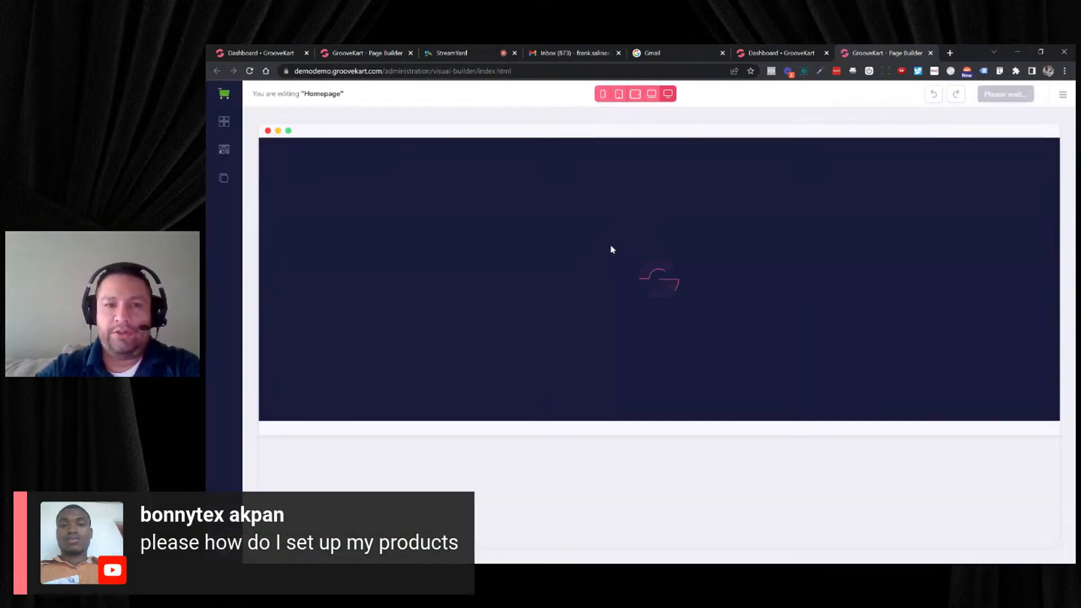
pyautogui.scroll(-9, 622, 253)
pyautogui.scroll(6, 623, 253)
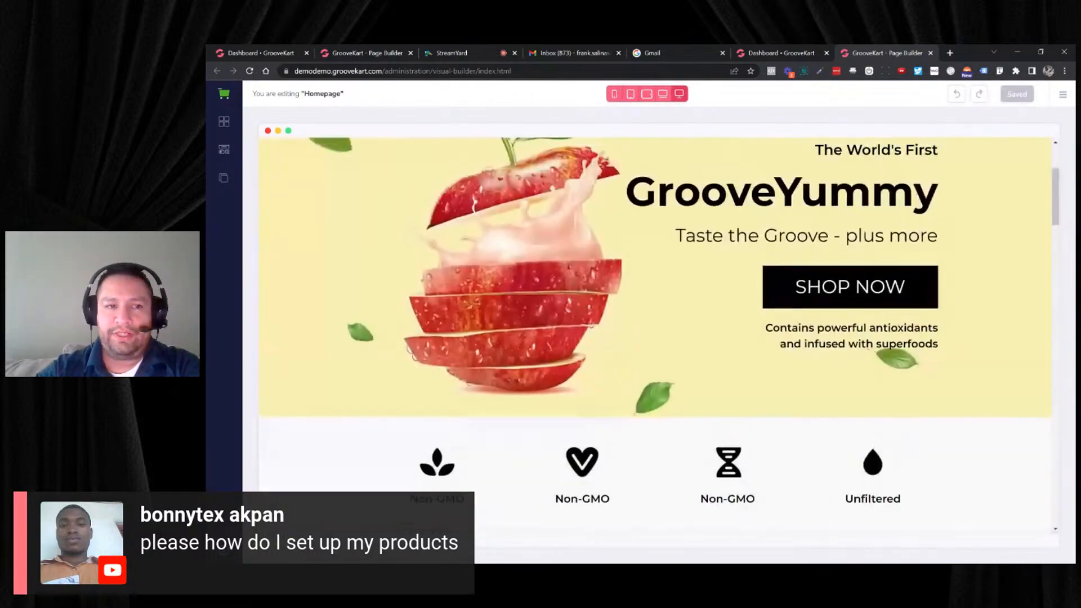
pyautogui.scroll(3, 299, 176)
# - Open the block library and compare its global template categories with the designed blocks
pyautogui.click(223, 121)
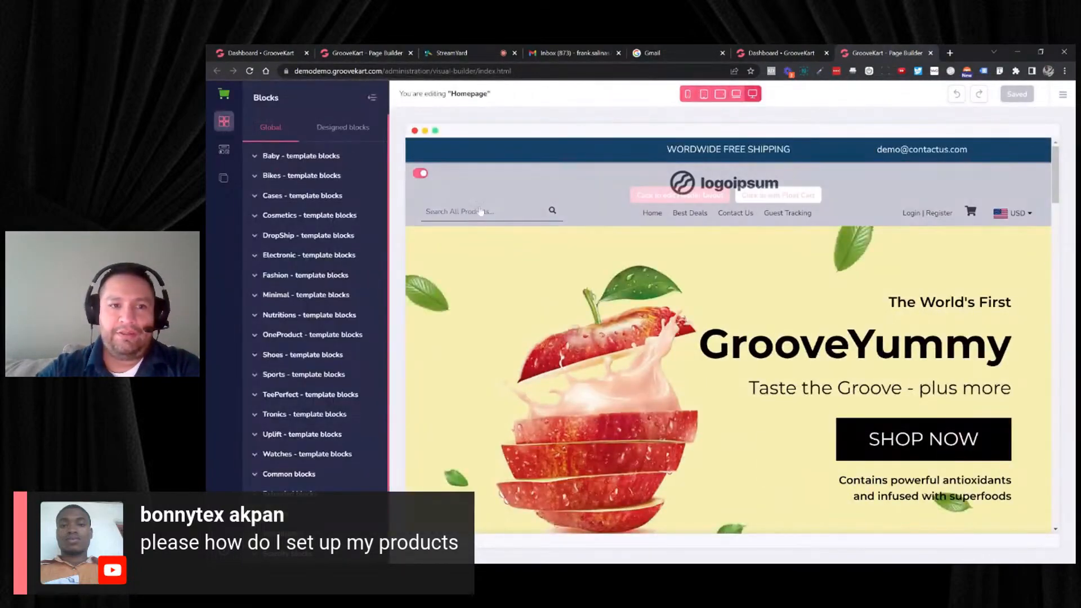
pyautogui.scroll(-5, 480, 211)
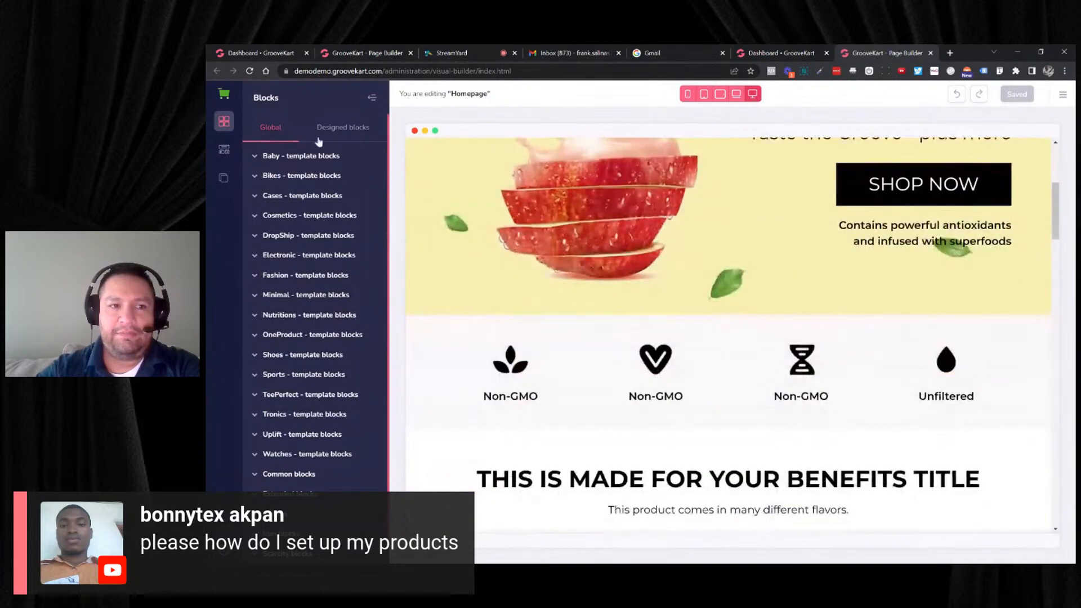
pyautogui.click(339, 130)
pyautogui.click(271, 128)
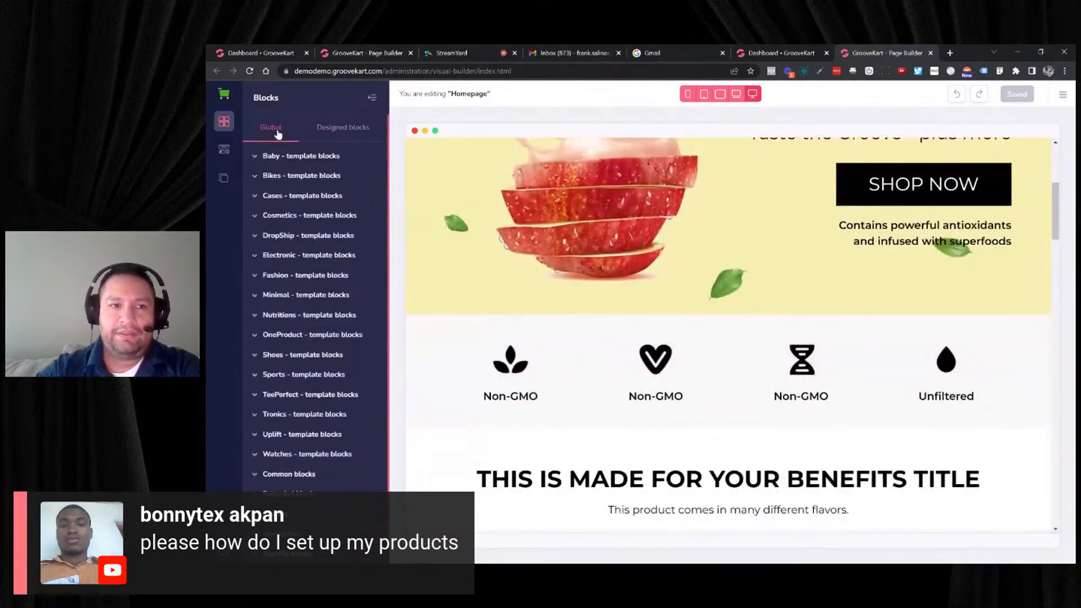
pyautogui.click(347, 131)
pyautogui.click(277, 133)
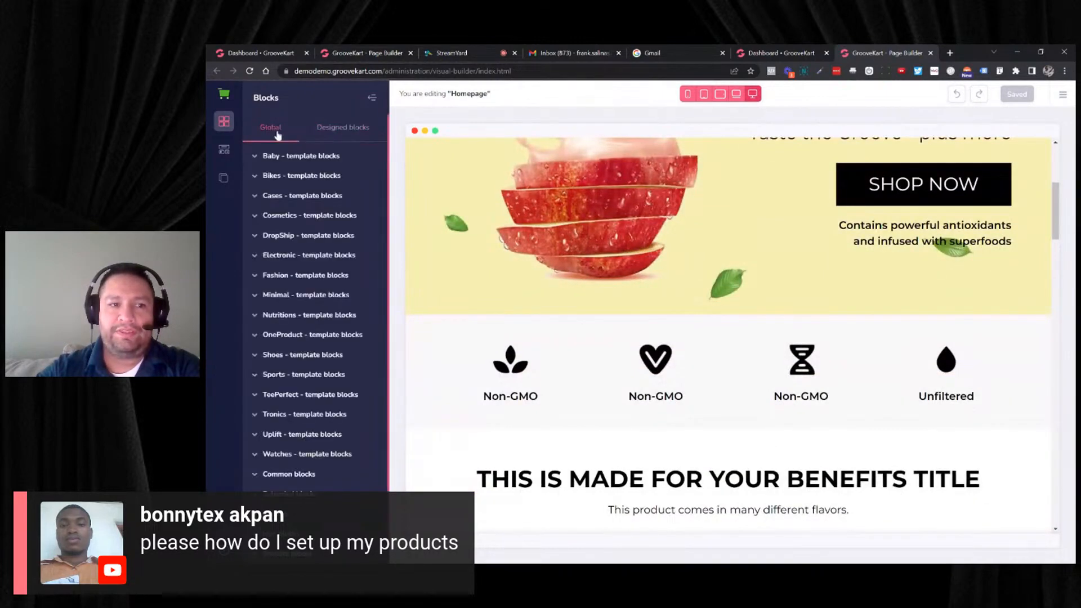
pyautogui.scroll(-1, 316, 220)
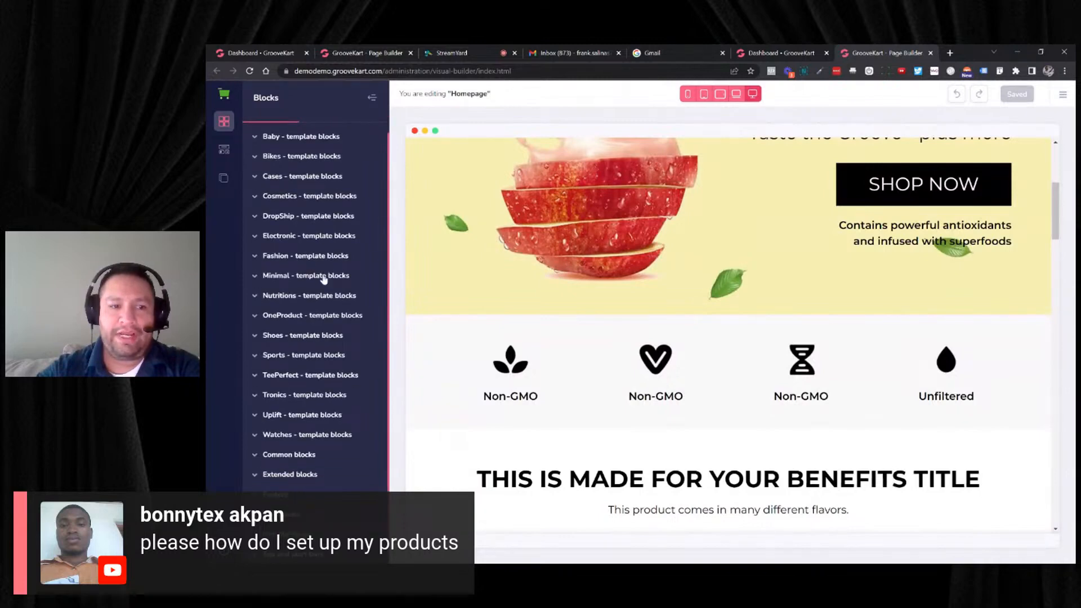
# - Expand the OneProduct template blocks and look over the homepage from the fruit flavours back to the hero banner
pyautogui.click(332, 316)
pyautogui.scroll(-5, 417, 311)
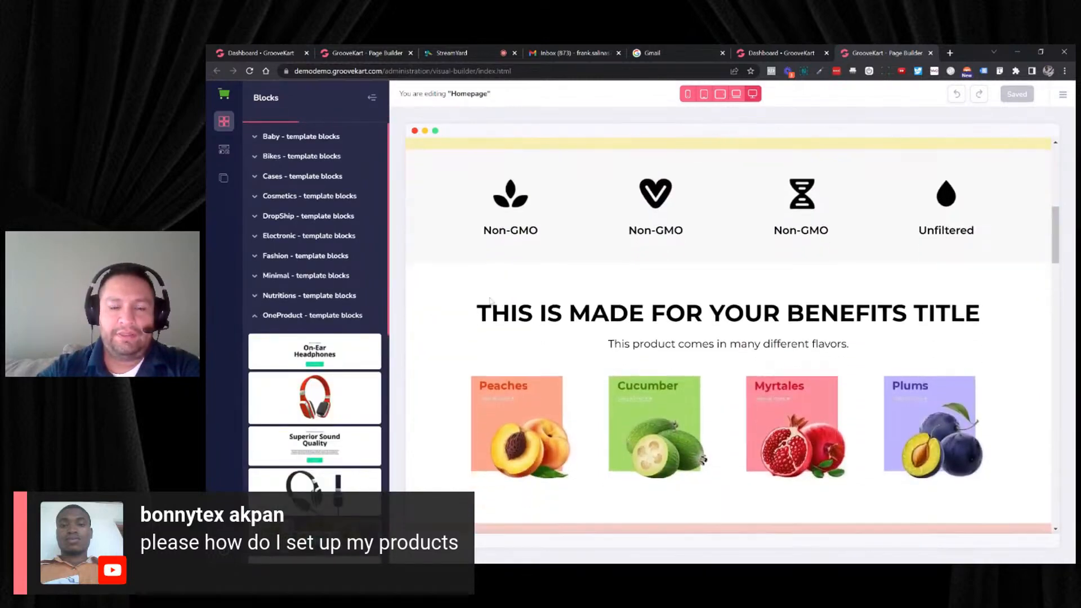
pyautogui.scroll(-4, 494, 301)
pyautogui.scroll(12, 496, 299)
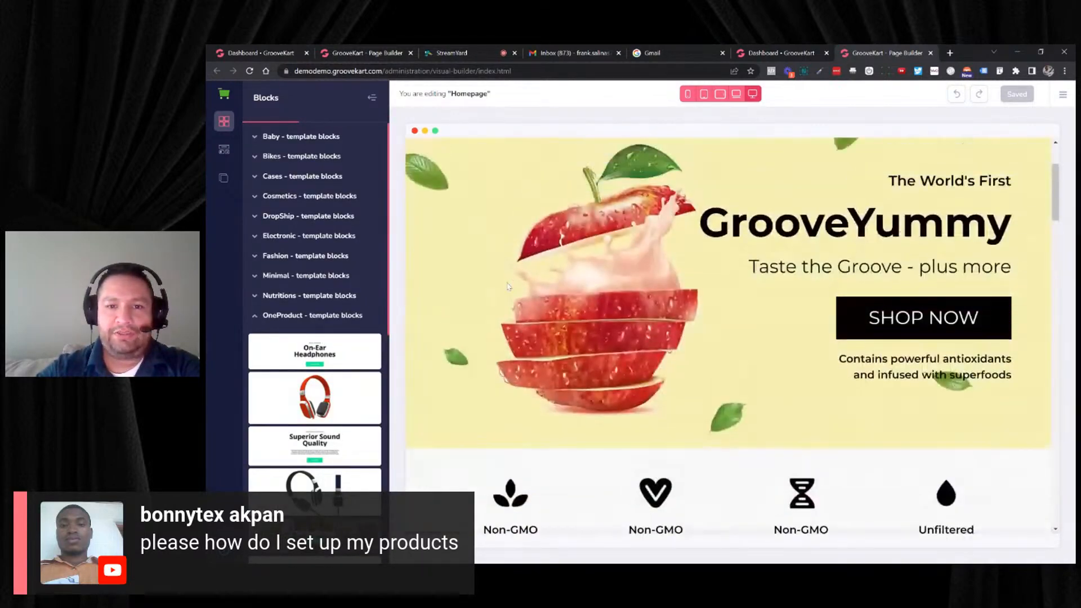
# - Delete the GrooveYummy hero banner and the four-column Non-GMO icon row from the homepage
pyautogui.click(511, 288)
pyautogui.click(566, 246)
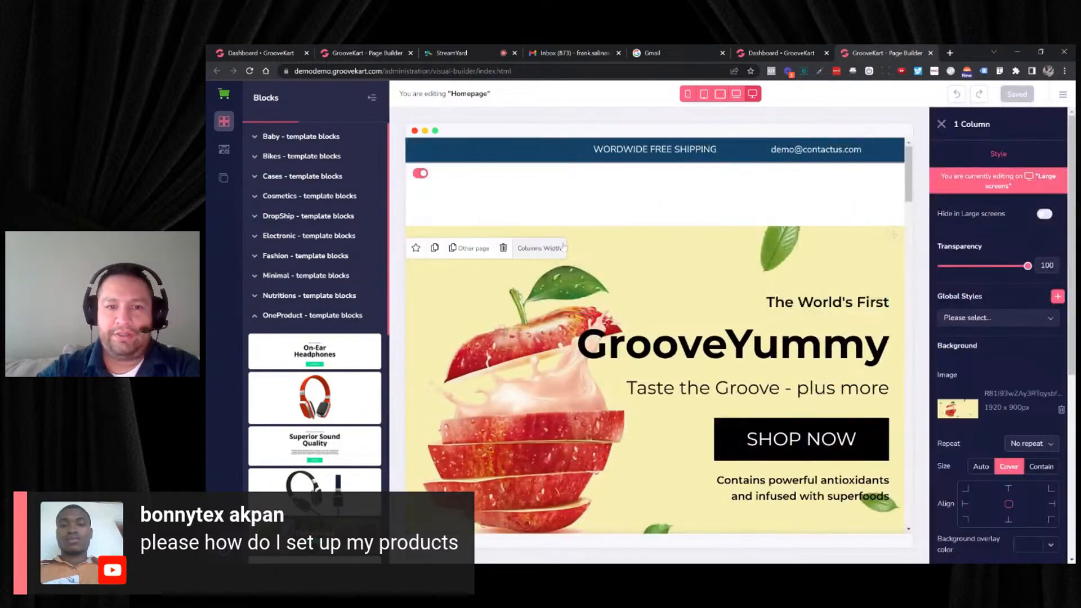
pyautogui.click(503, 248)
pyautogui.click(498, 267)
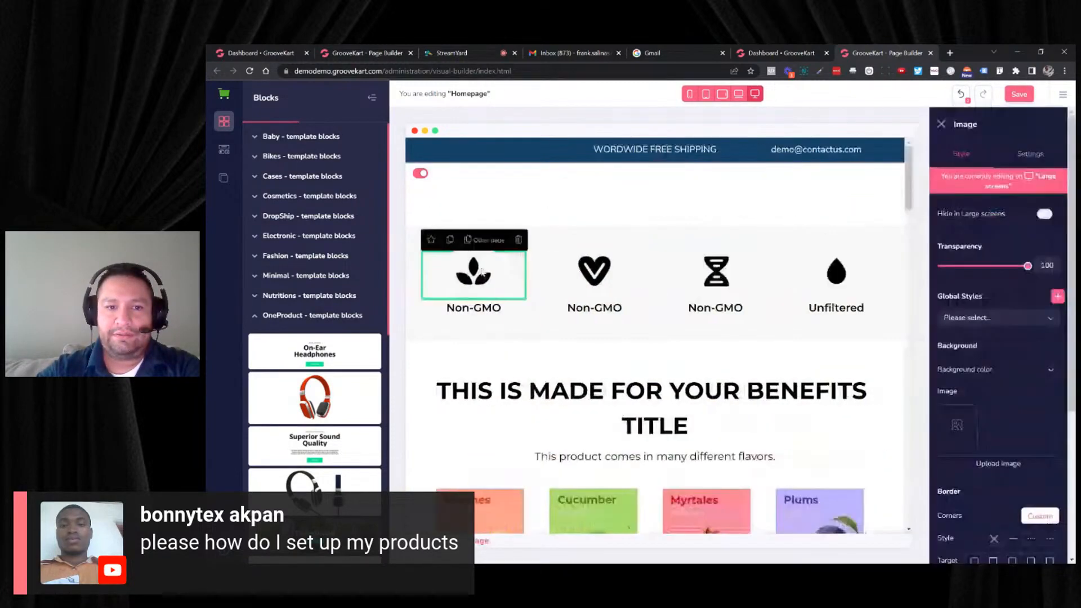
pyautogui.click(410, 284)
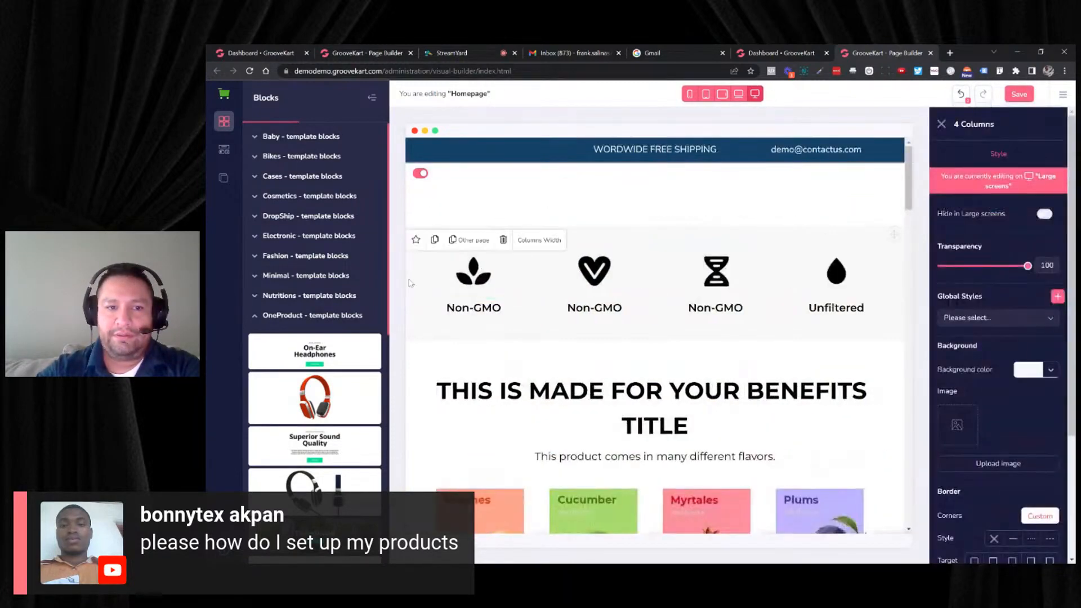
pyautogui.click(501, 240)
# - Delete the benefits section with the fruit flavours and the "simply healthy" banner from the homepage
pyautogui.click(533, 260)
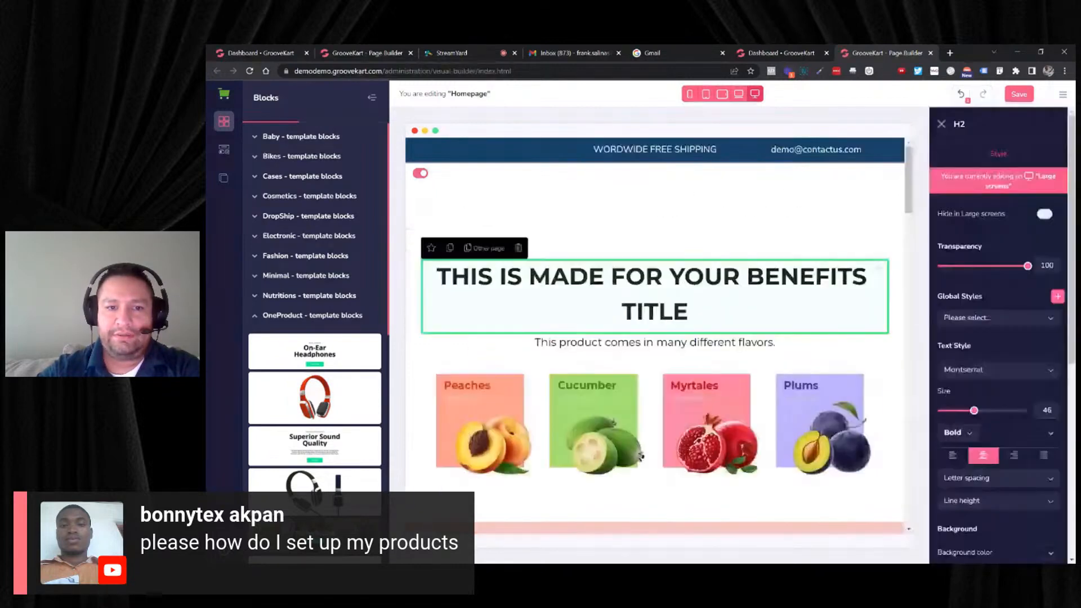
pyautogui.click(557, 248)
pyautogui.click(503, 248)
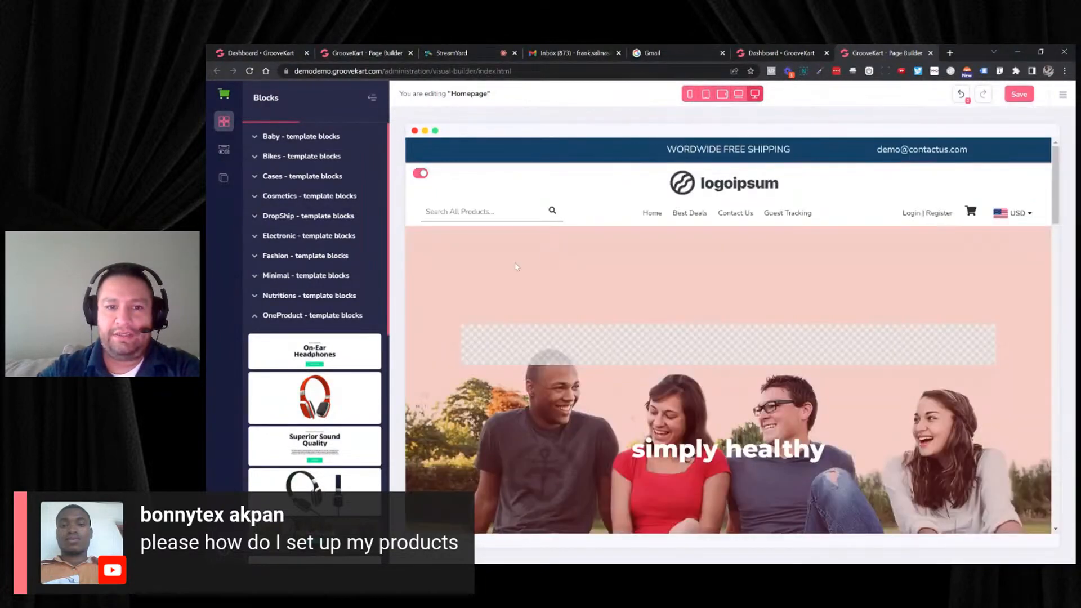
pyautogui.click(516, 267)
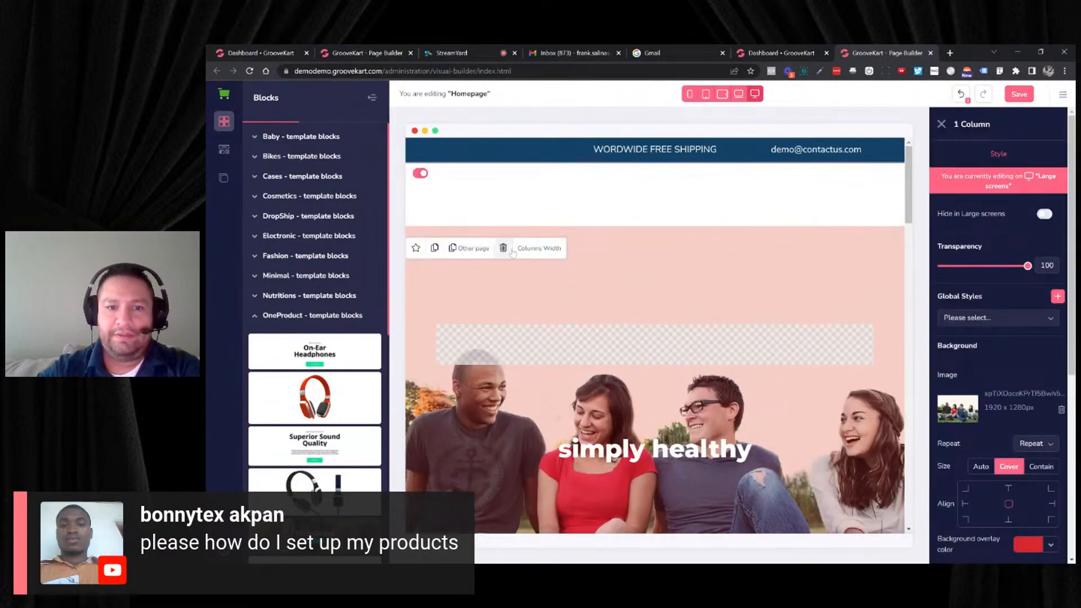
pyautogui.click(504, 248)
# - Delete the "See our other products" section and the red "Our products do not contain" section
pyautogui.click(507, 255)
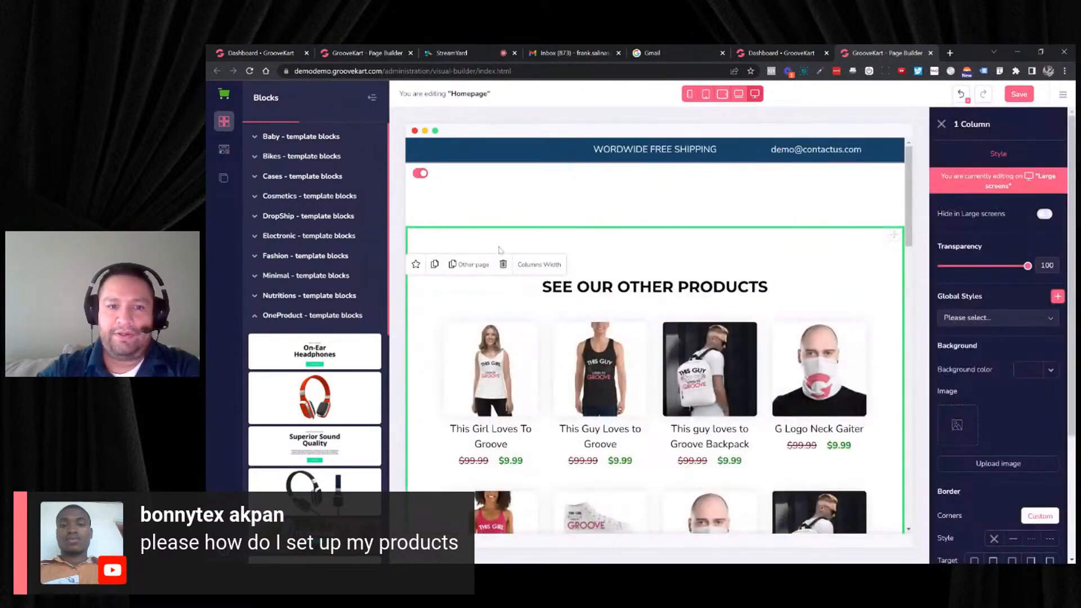
pyautogui.click(502, 264)
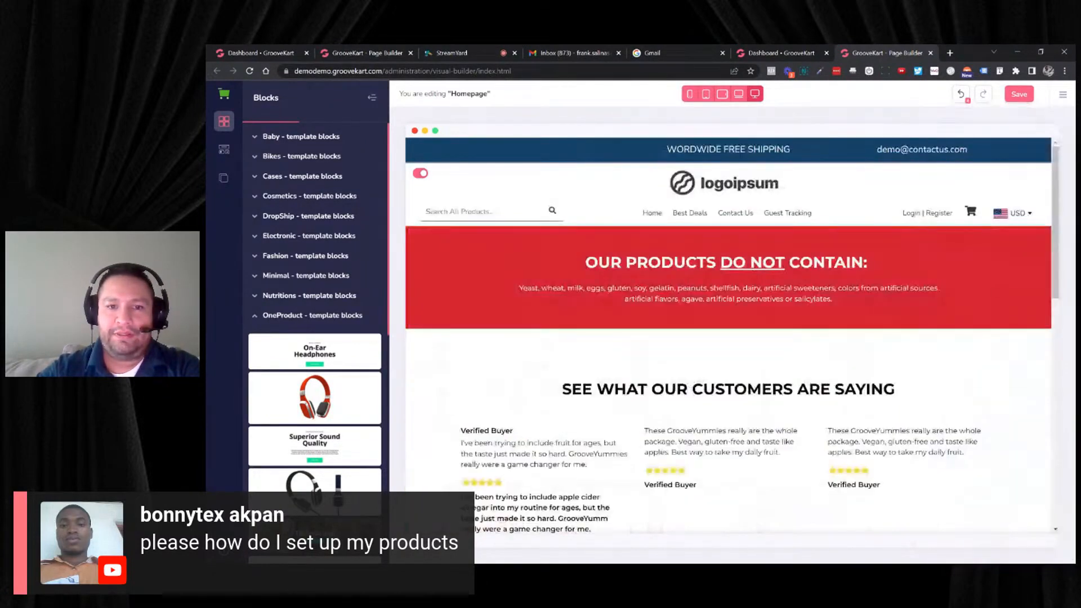
pyautogui.click(500, 263)
pyautogui.click(418, 240)
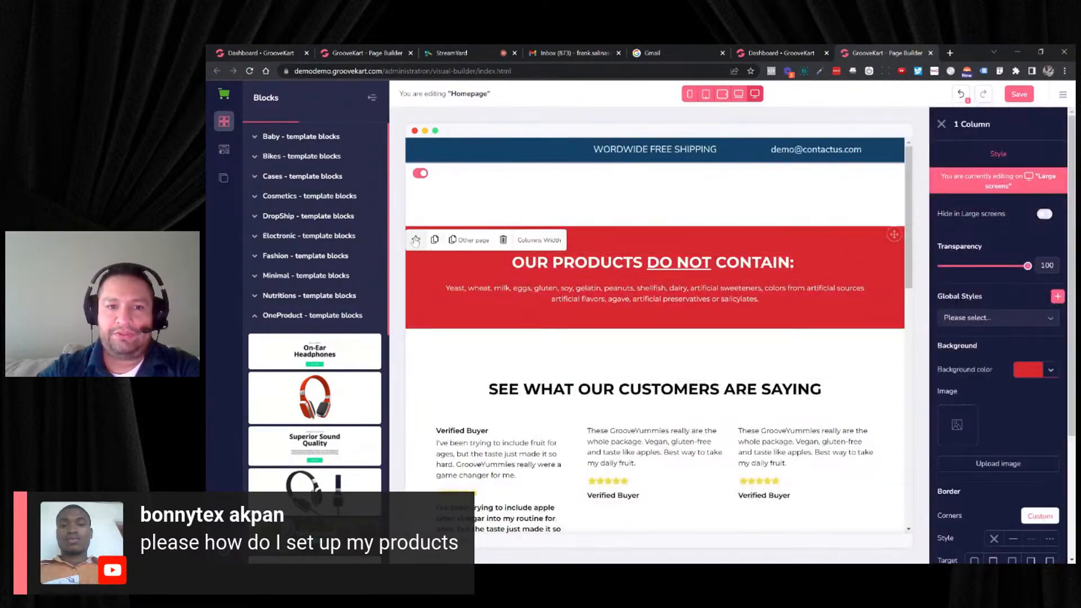
pyautogui.click(502, 240)
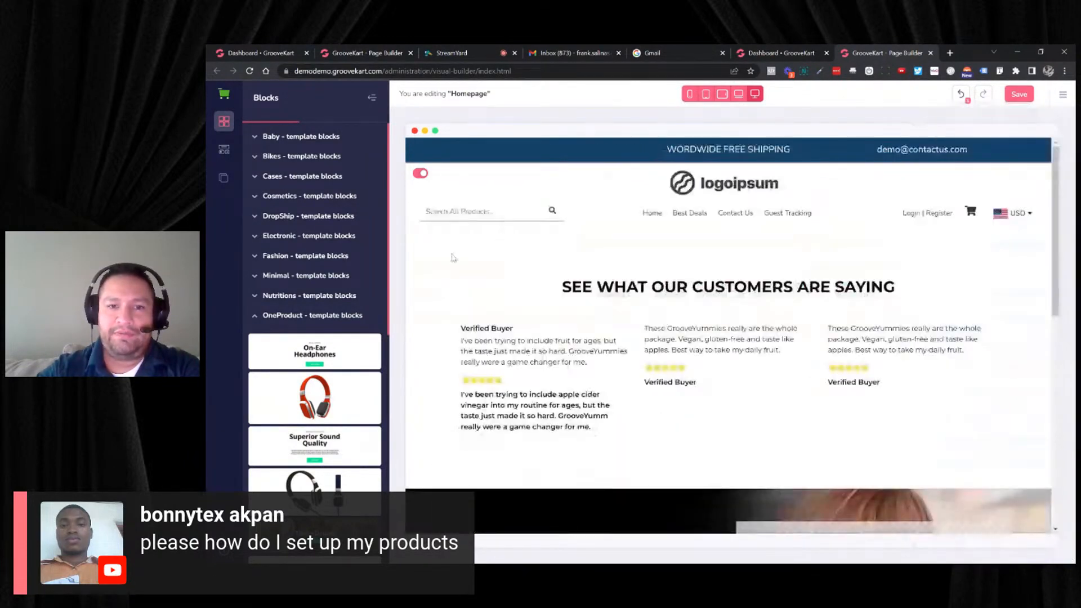
# - Delete the remaining homepage sections between header and footer, from the customer reviews to the news sign-up
pyautogui.click(453, 257)
pyautogui.click(508, 266)
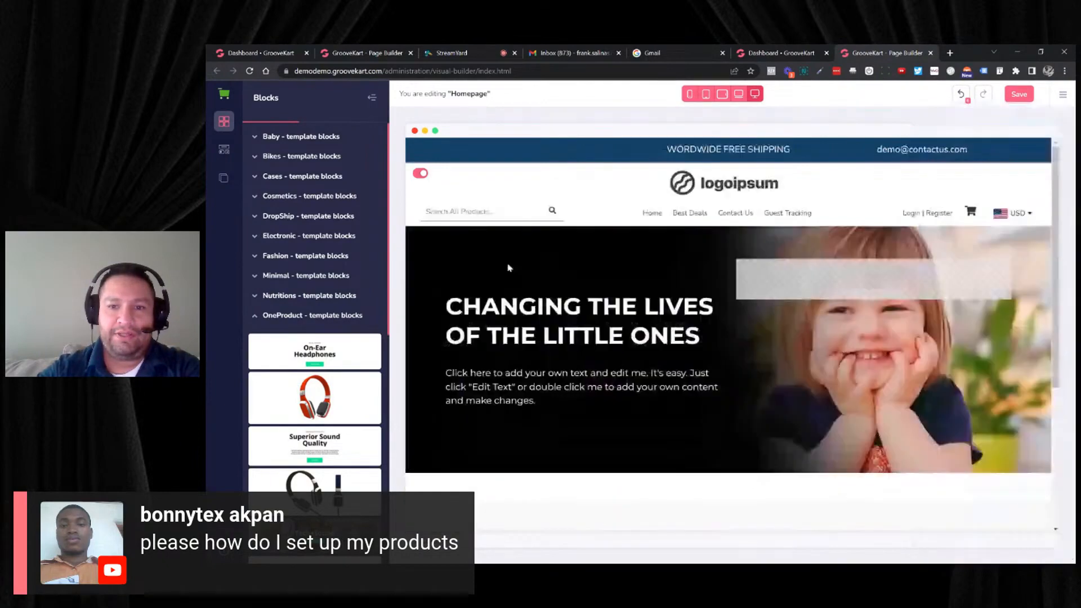
pyautogui.click(463, 263)
pyautogui.click(499, 255)
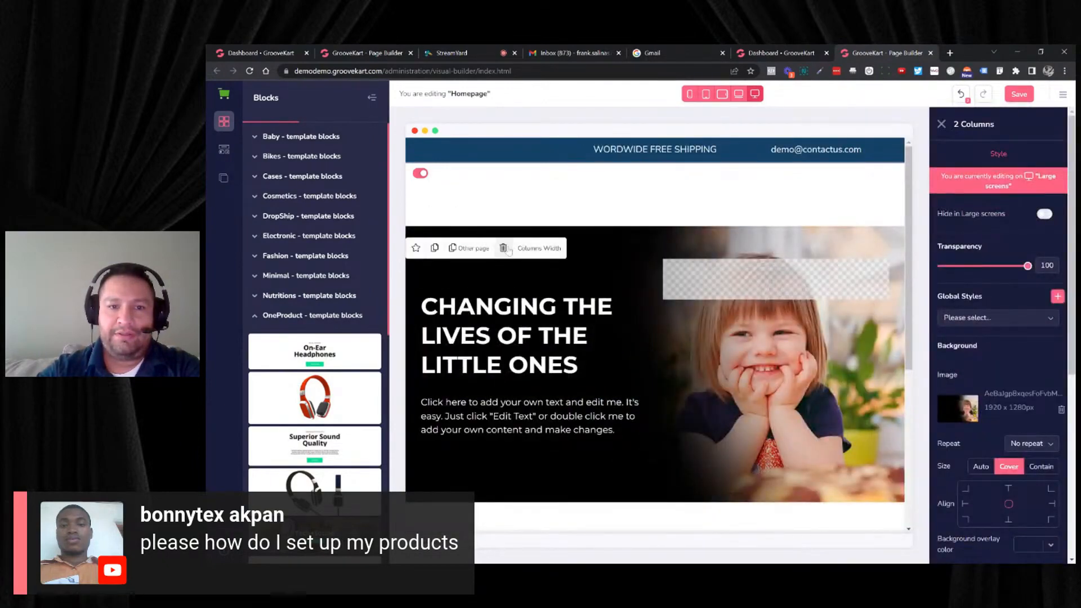
pyautogui.click(503, 248)
pyautogui.click(491, 252)
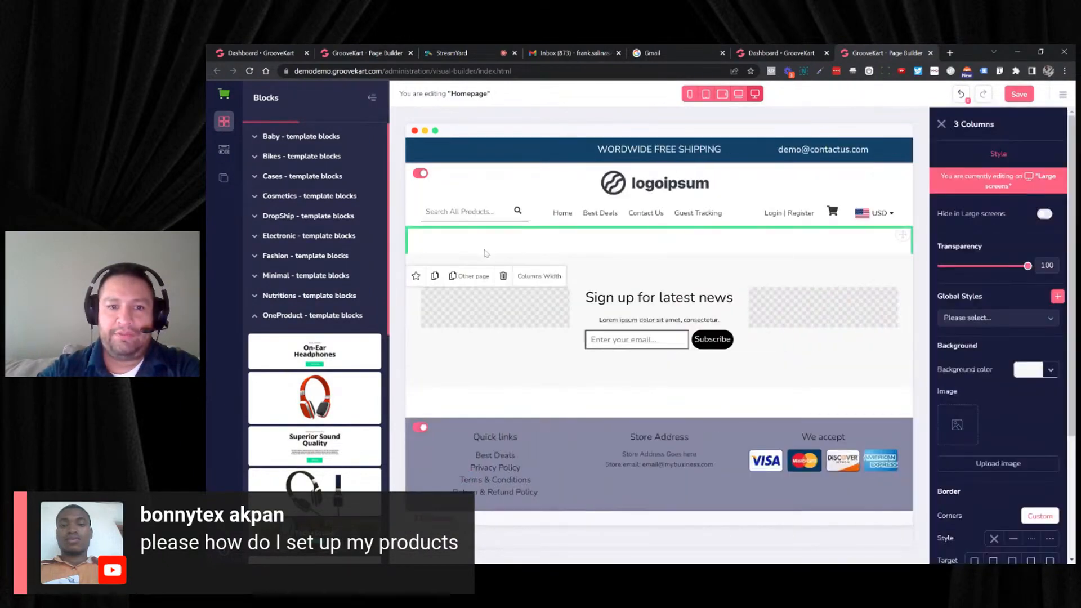
pyautogui.click(503, 276)
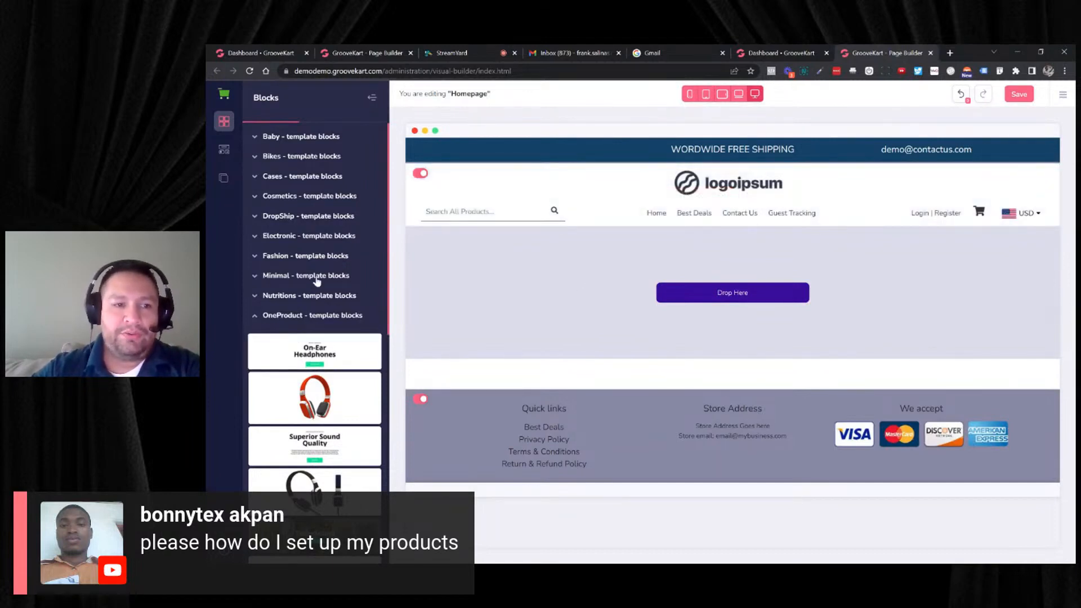
# - Browse the global block library, checking the Fashion and Watches template blocks
pyautogui.click(322, 256)
pyautogui.click(223, 121)
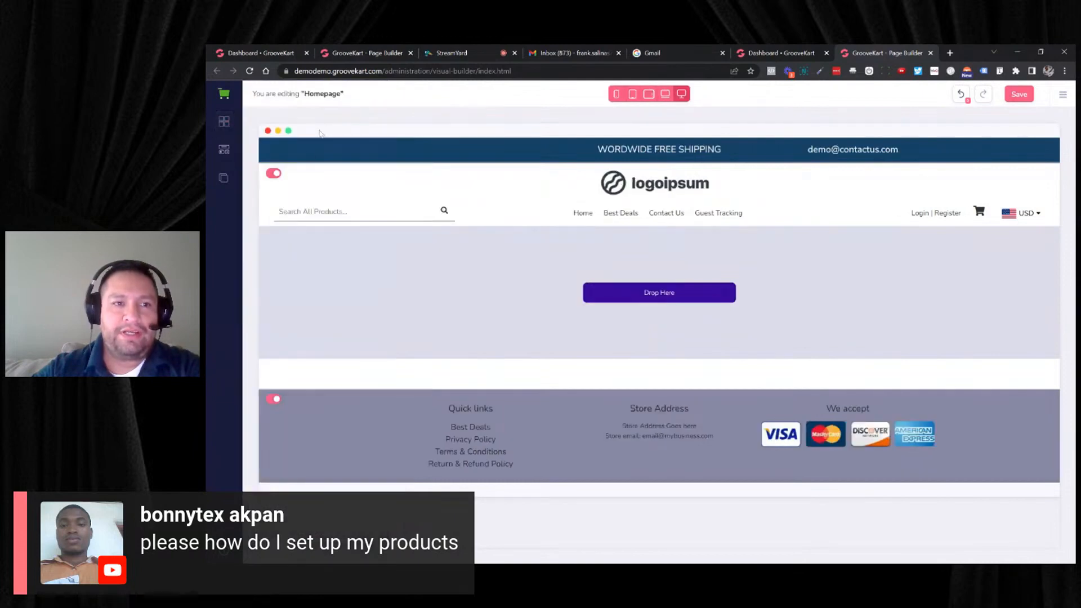
pyautogui.click(225, 122)
pyautogui.scroll(-1, 313, 222)
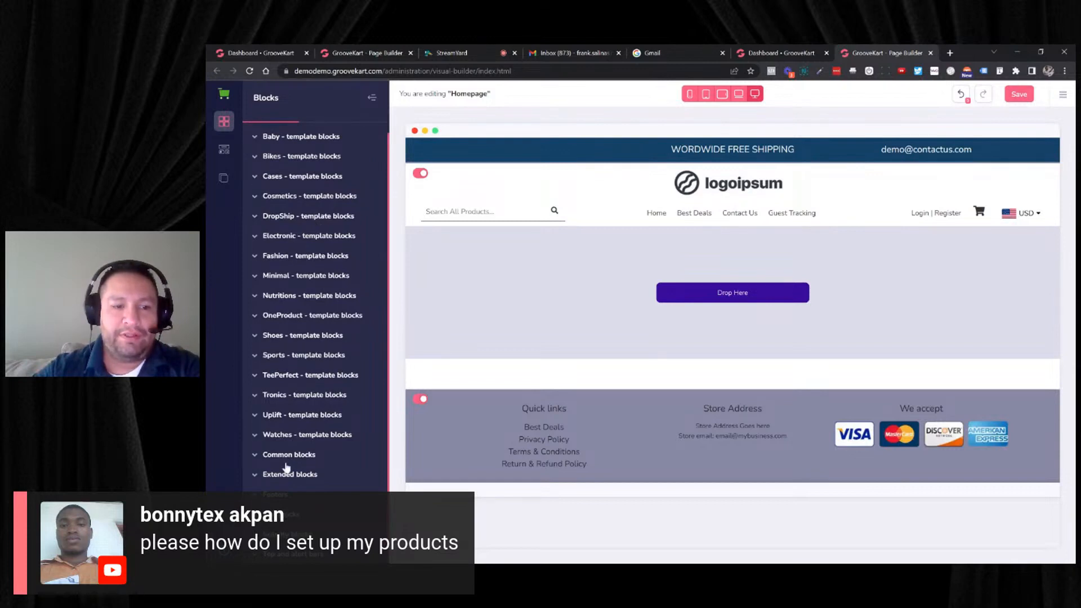
pyautogui.click(299, 434)
pyautogui.scroll(-5, 301, 405)
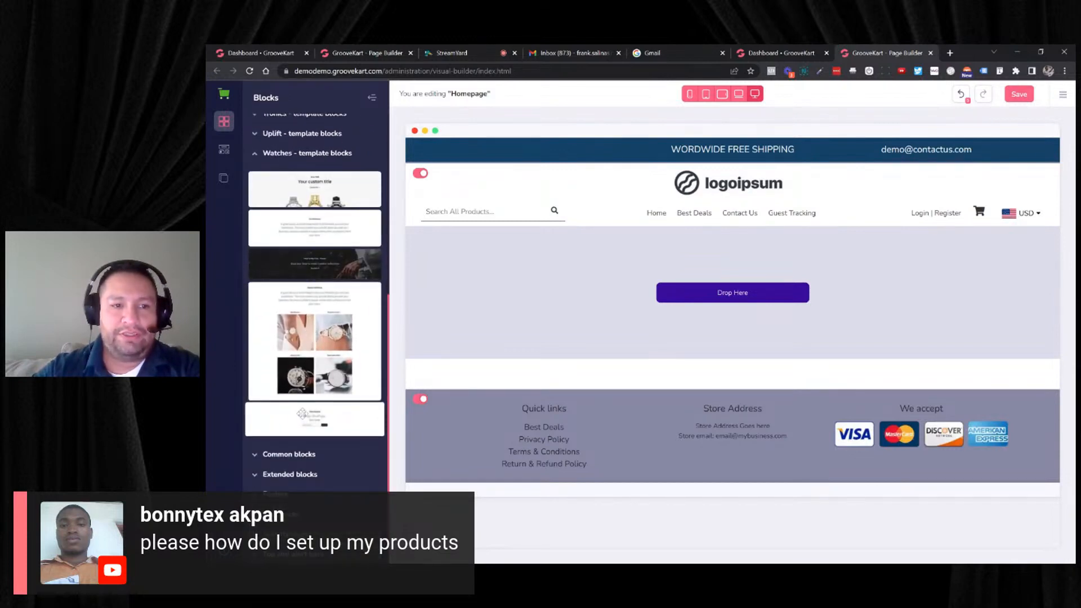
pyautogui.scroll(3, 303, 414)
# - View the ready-made blocks in the Uplift and Tronics template categories
pyautogui.click(310, 294)
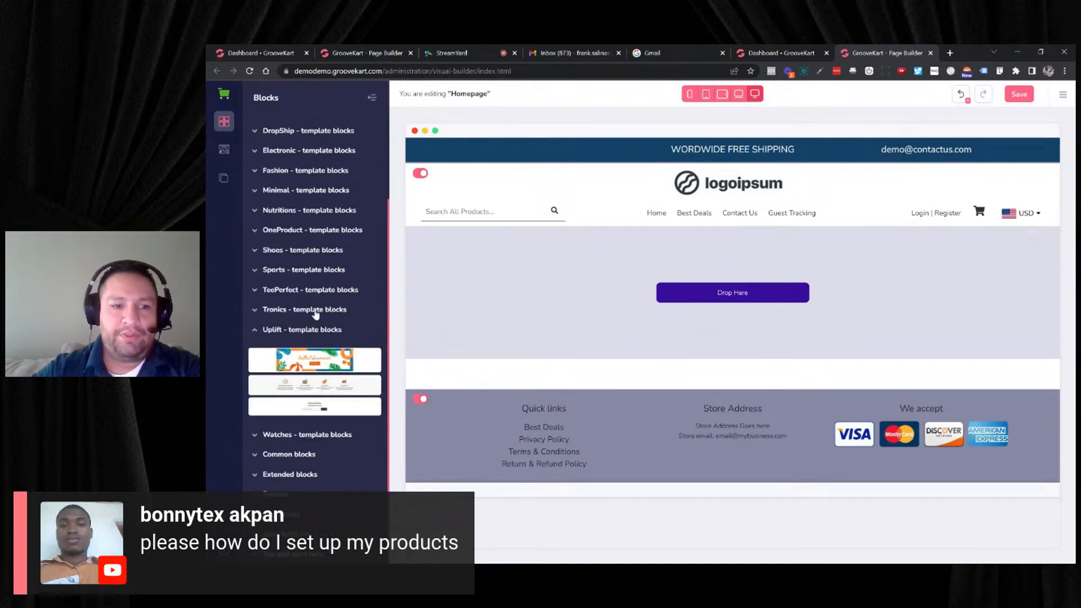
pyautogui.click(314, 309)
pyautogui.scroll(-1, 329, 331)
pyautogui.scroll(2, 318, 326)
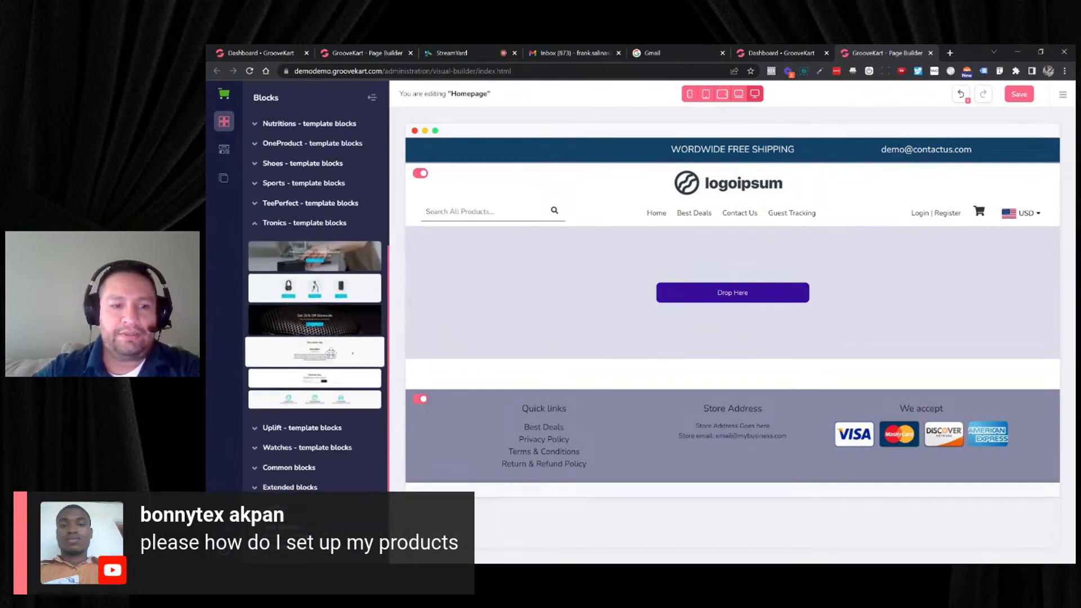
# - View the ready-made blocks in the TeePerfect and Shoes template categories
pyautogui.click(315, 292)
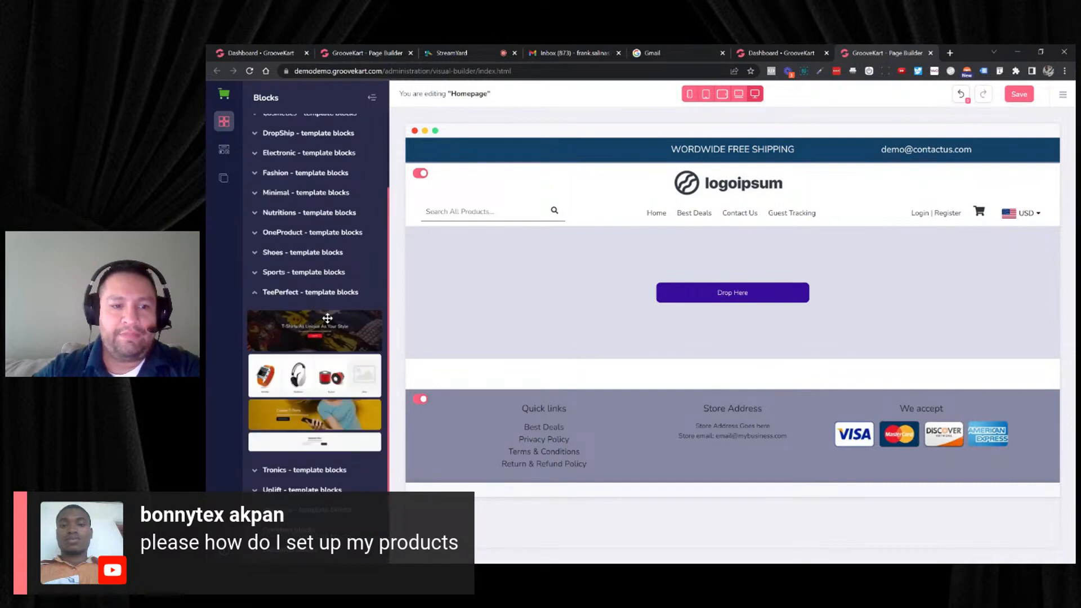
pyautogui.scroll(3, 329, 327)
pyautogui.click(315, 352)
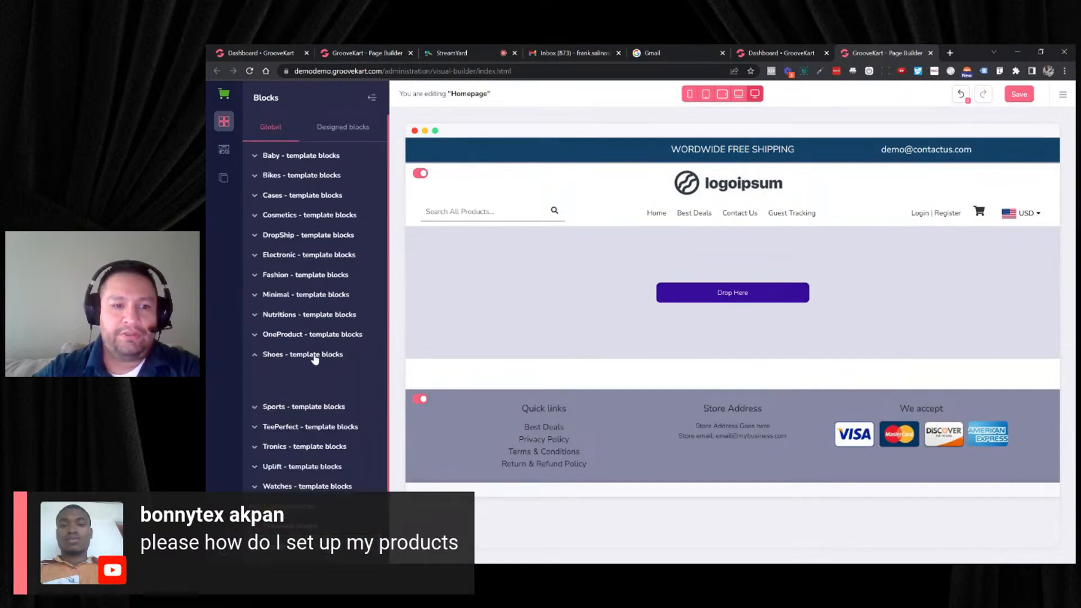
pyautogui.scroll(2, 323, 340)
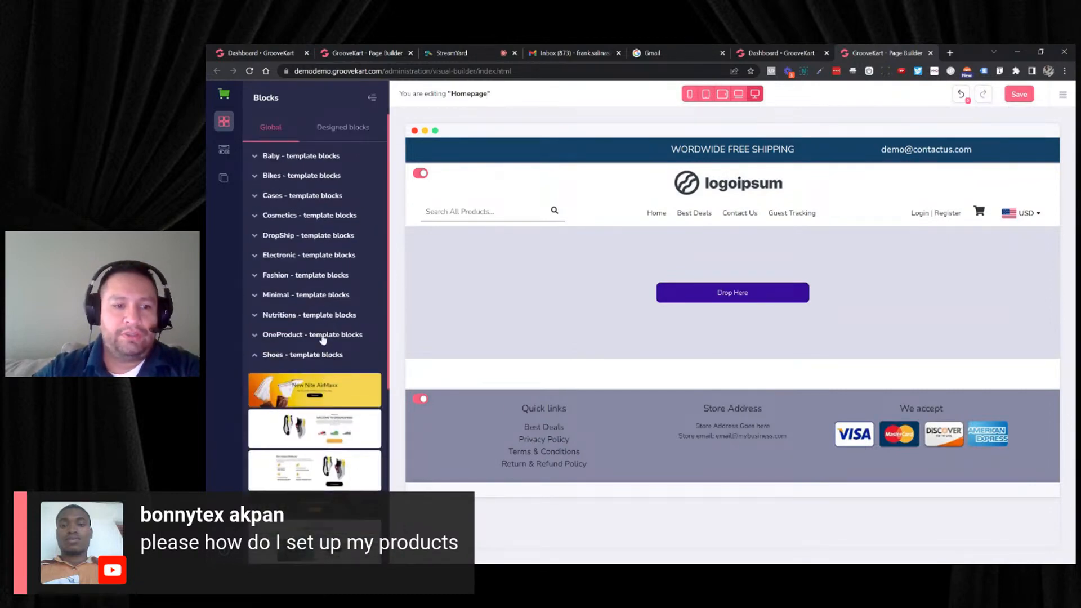
# - Add the On-Ear Headphones block from the OneProduct template blocks to the empty homepage area
pyautogui.click(319, 336)
pyautogui.scroll(-4, 337, 339)
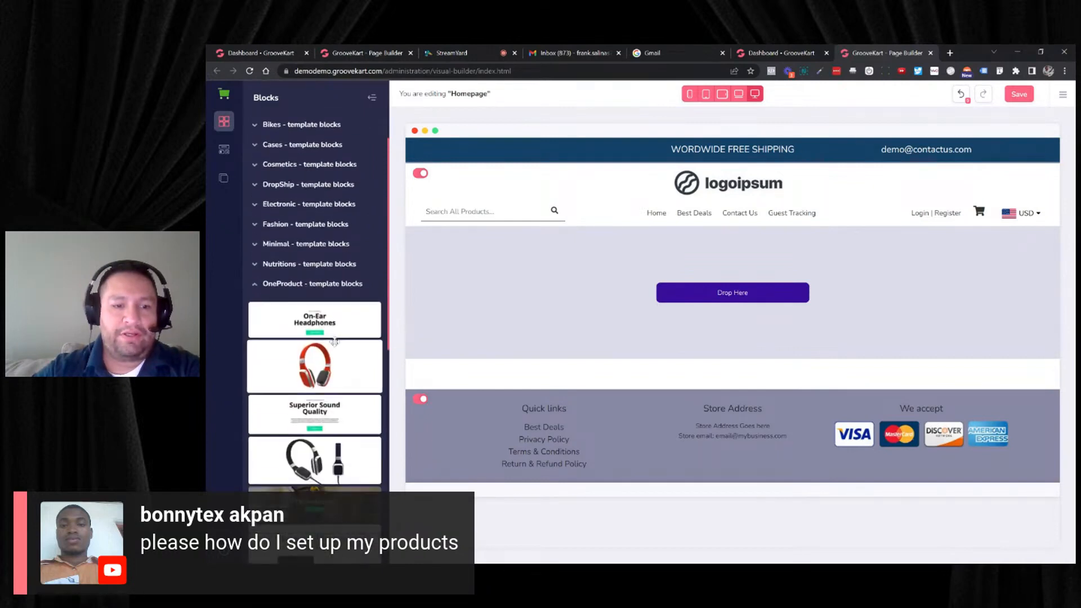
pyautogui.scroll(-2, 336, 338)
pyautogui.scroll(4, 323, 332)
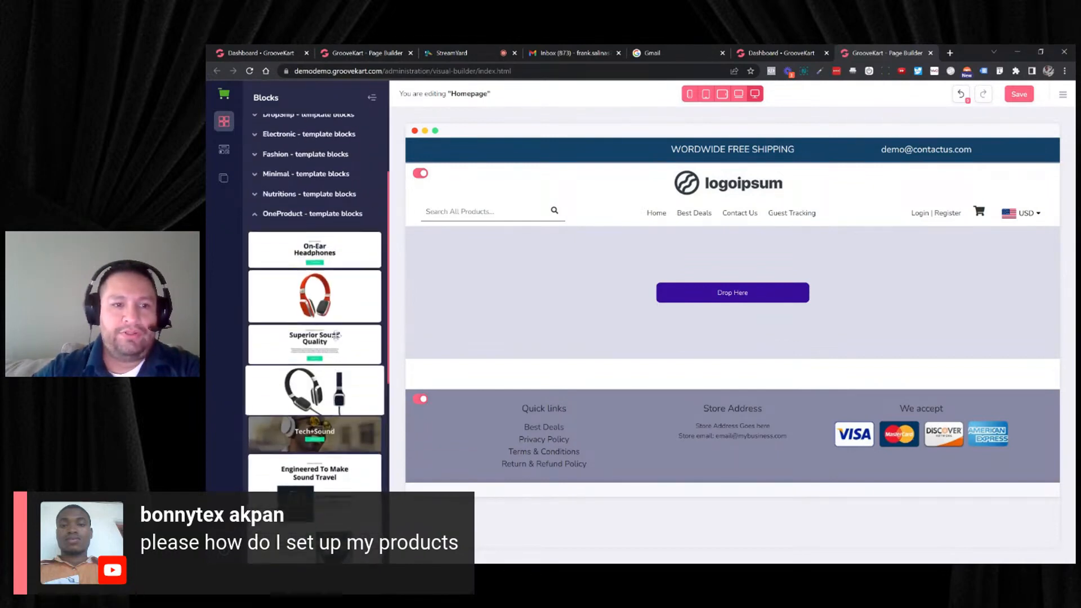
pyautogui.moveTo(315, 323); pyautogui.dragTo(619, 248)
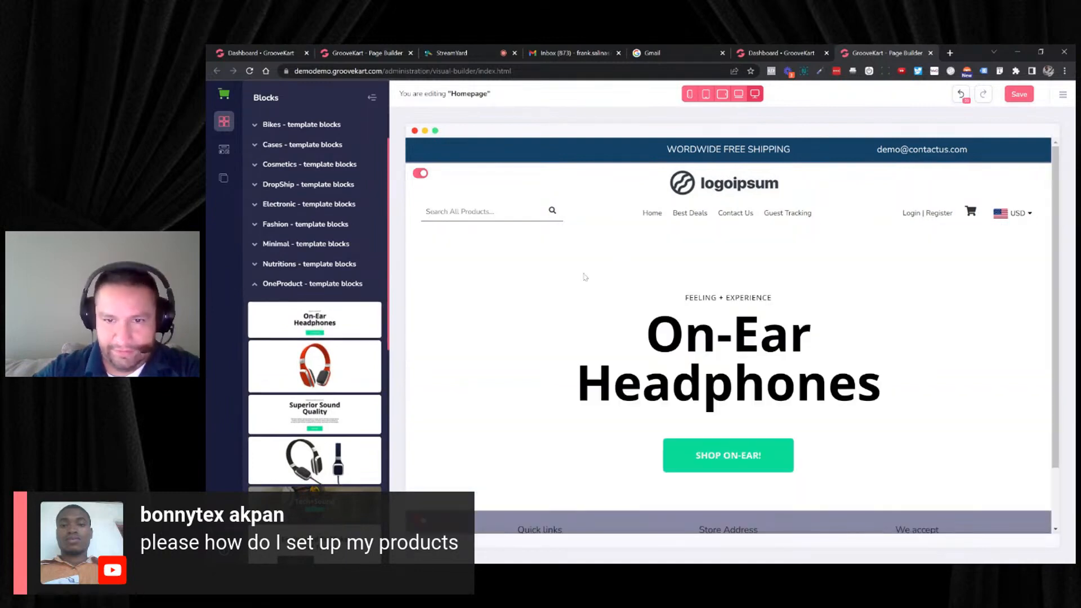
# - Place the Superior Sound Quality block above the On-Ear Headphones section on the homepage
pyautogui.scroll(-2, 584, 277)
pyautogui.moveTo(325, 356); pyautogui.dragTo(333, 378)
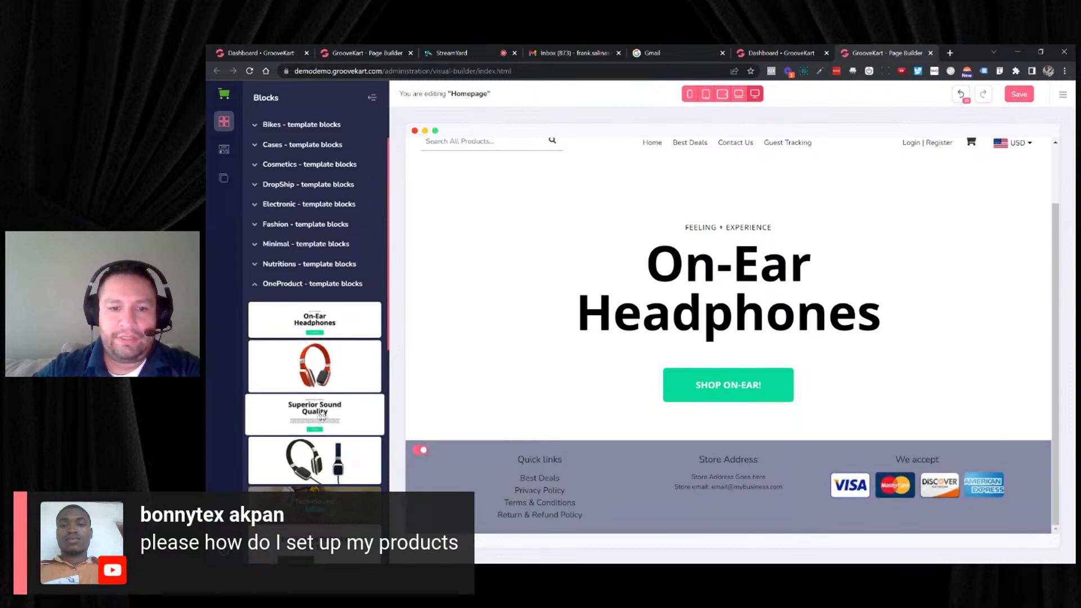
pyautogui.moveTo(322, 415); pyautogui.dragTo(728, 169)
pyautogui.scroll(-5, 495, 288)
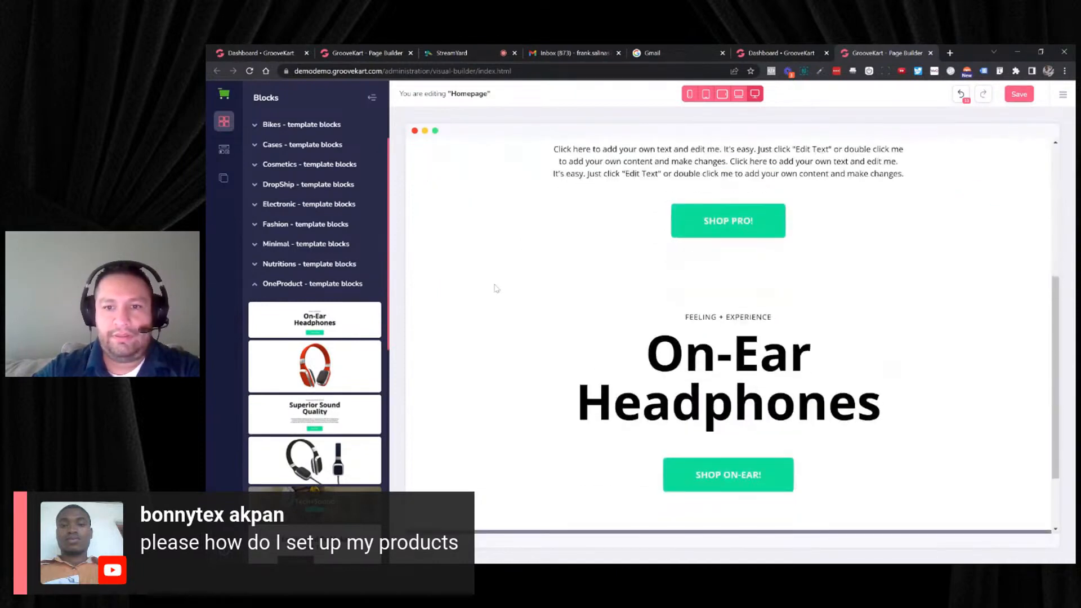
# - Insert the red headphones image block between the Superior Sound Quality and On-Ear Headphones sections
pyautogui.scroll(-2, 496, 288)
pyautogui.scroll(4, 495, 288)
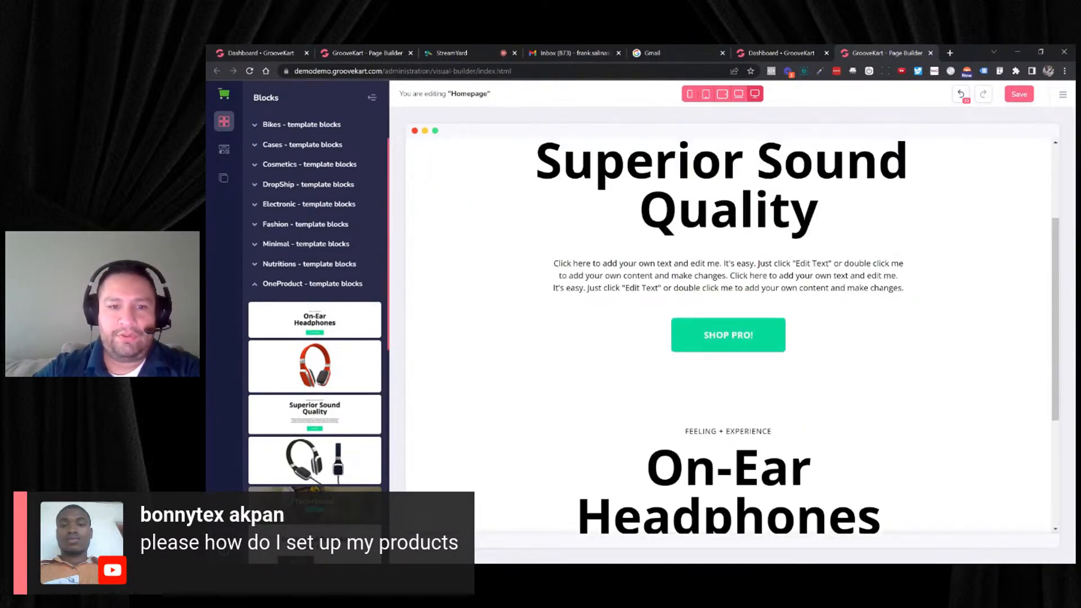
pyautogui.scroll(-3, 553, 312)
pyautogui.scroll(4, 552, 312)
pyautogui.scroll(-2, 552, 311)
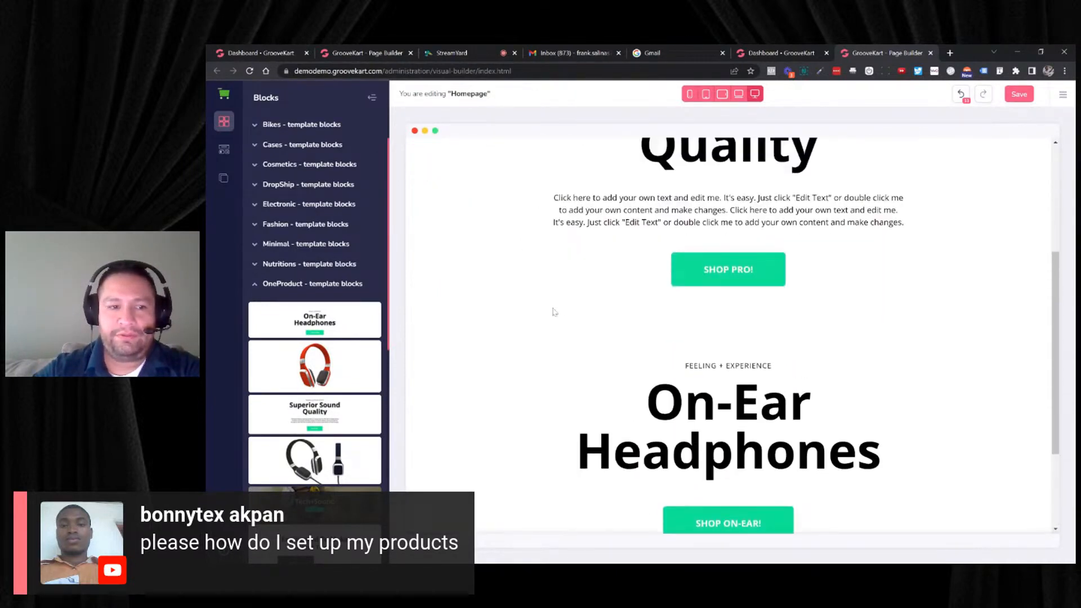
pyautogui.scroll(1, 553, 312)
pyautogui.moveTo(313, 364); pyautogui.dragTo(728, 377)
pyautogui.scroll(-3, 525, 345)
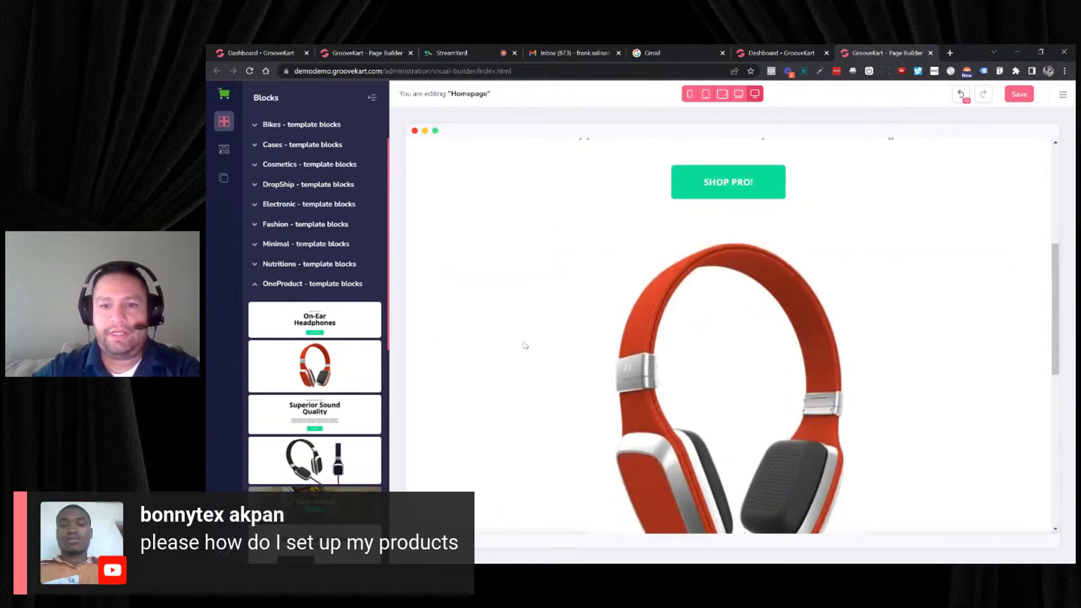
# - Insert the black and blue headphones image block between the red headphones image and the On-Ear Headphones section
pyautogui.scroll(-5, 525, 345)
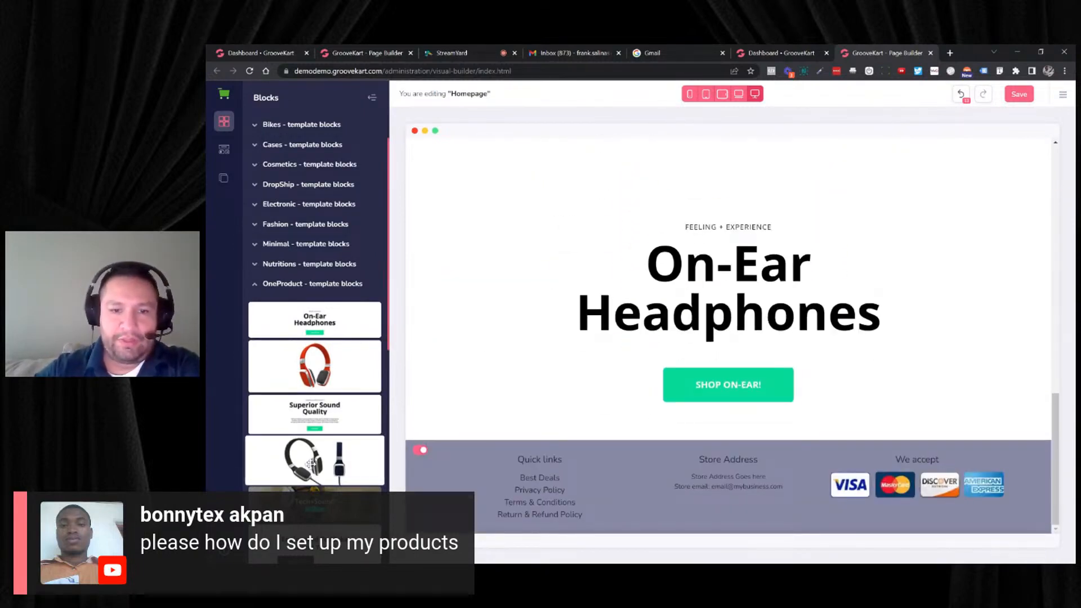
pyautogui.moveTo(310, 463); pyautogui.dragTo(728, 435)
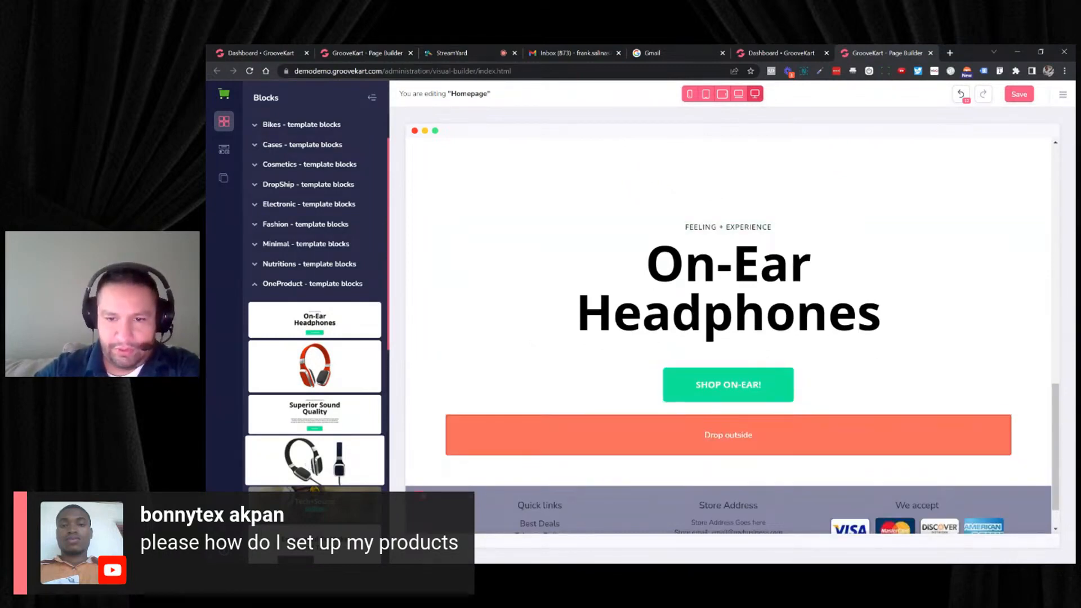
pyautogui.moveTo(728, 434); pyautogui.dragTo(728, 174)
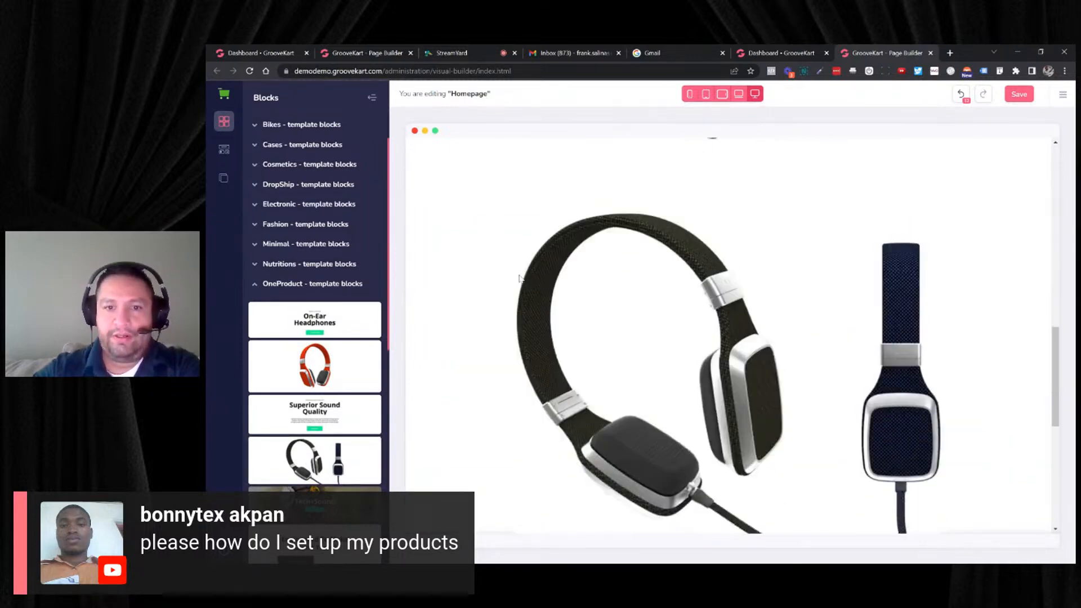
pyautogui.scroll(-2, 465, 314)
pyautogui.scroll(-5, 340, 330)
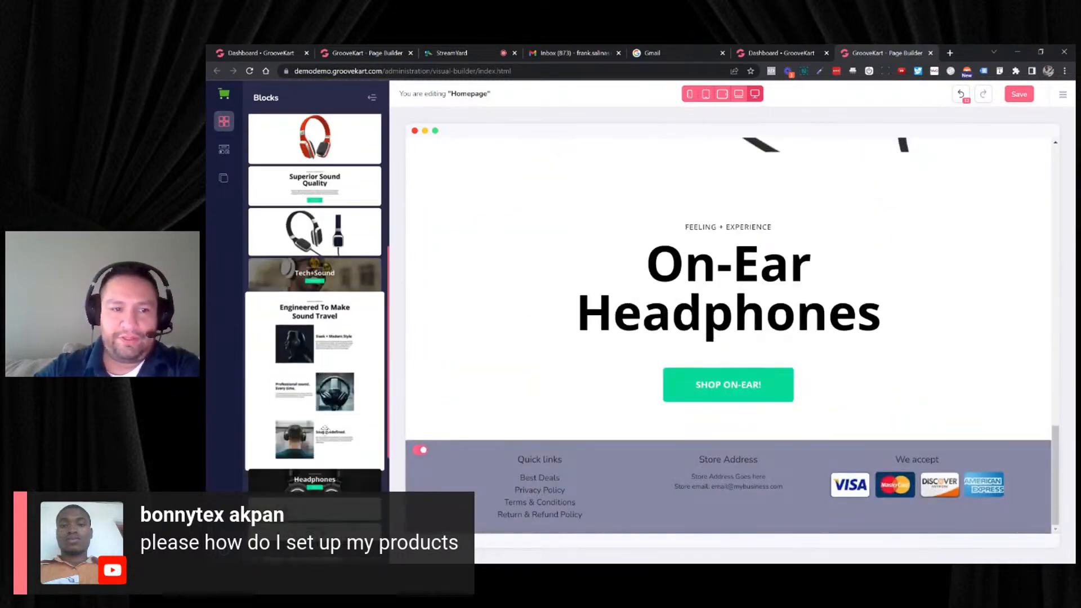
# - Insert the Tech+Sound banner block between the two headphone image sections and select its heading
pyautogui.scroll(5, 505, 275)
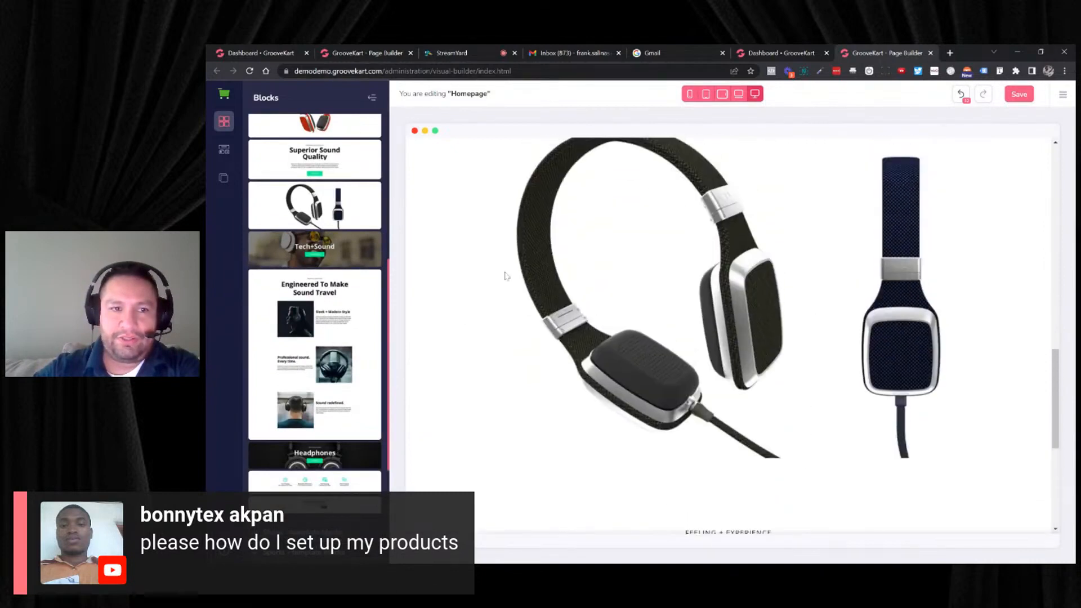
pyautogui.scroll(3, 375, 247)
pyautogui.scroll(4, 552, 315)
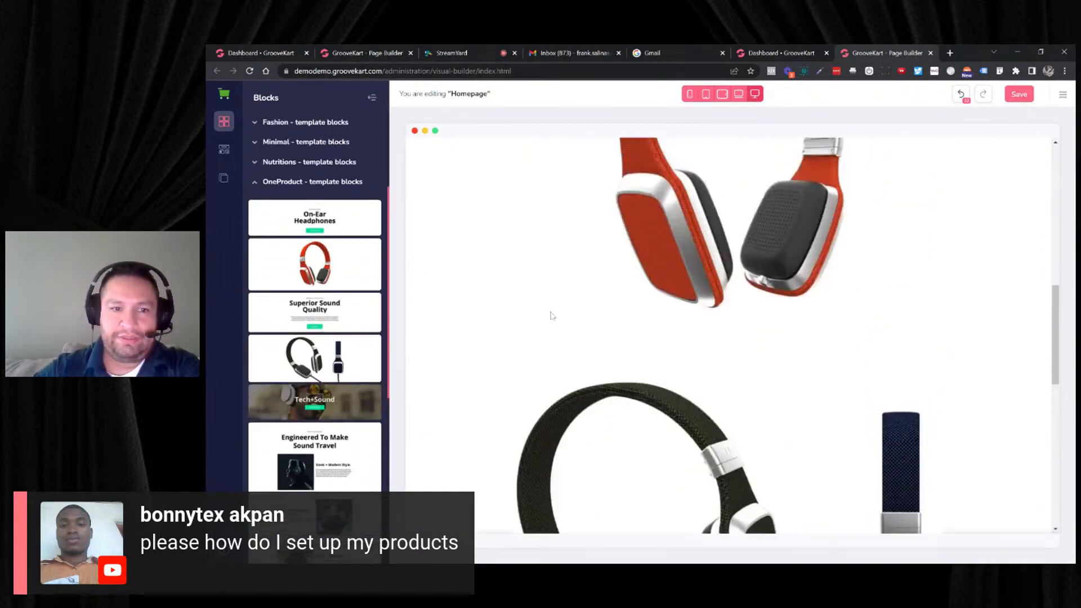
pyautogui.moveTo(375, 401); pyautogui.dragTo(507, 352)
pyautogui.scroll(-3, 506, 352)
pyautogui.click(490, 352)
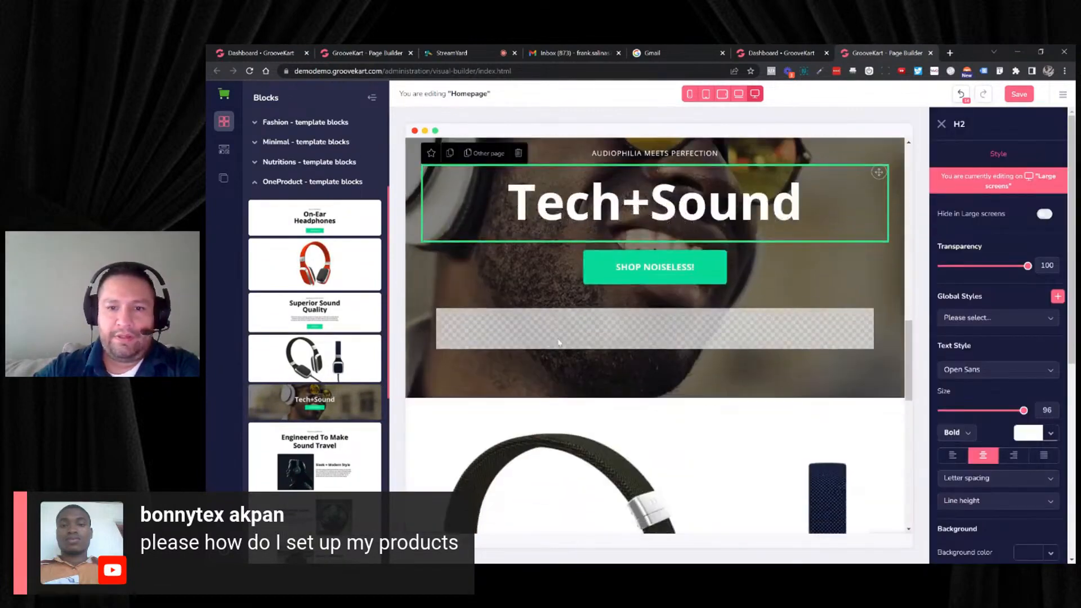
# - Insert the Engineered To Make Sound Travel block between the Tech+Sound banner and the black headphones image
pyautogui.scroll(-3, 490, 349)
pyautogui.scroll(-4, 489, 349)
pyautogui.scroll(-4, 337, 278)
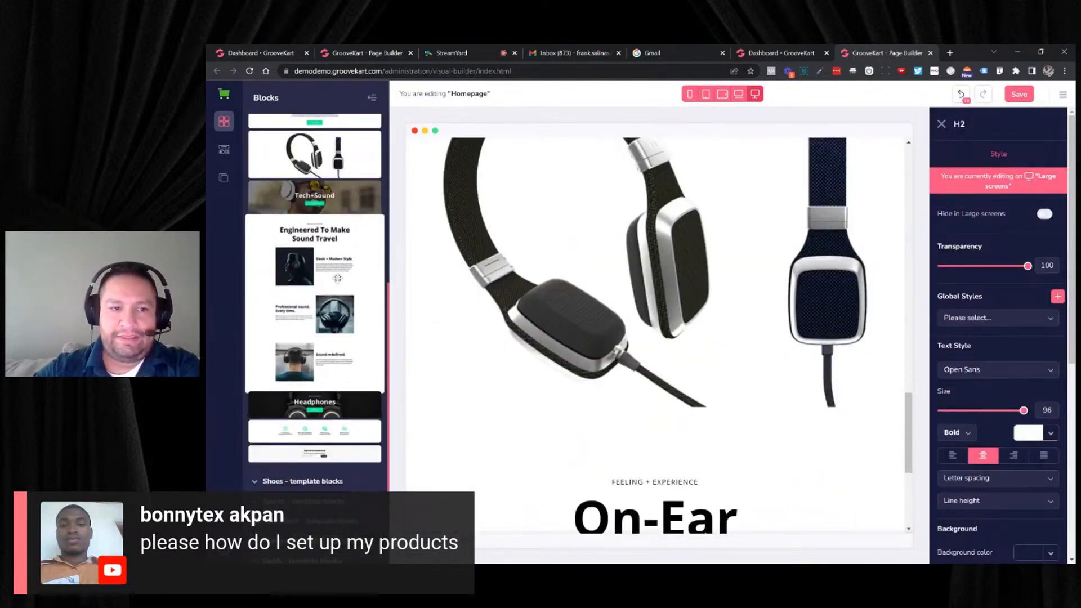
pyautogui.scroll(2, 445, 299)
pyautogui.scroll(2, 330, 358)
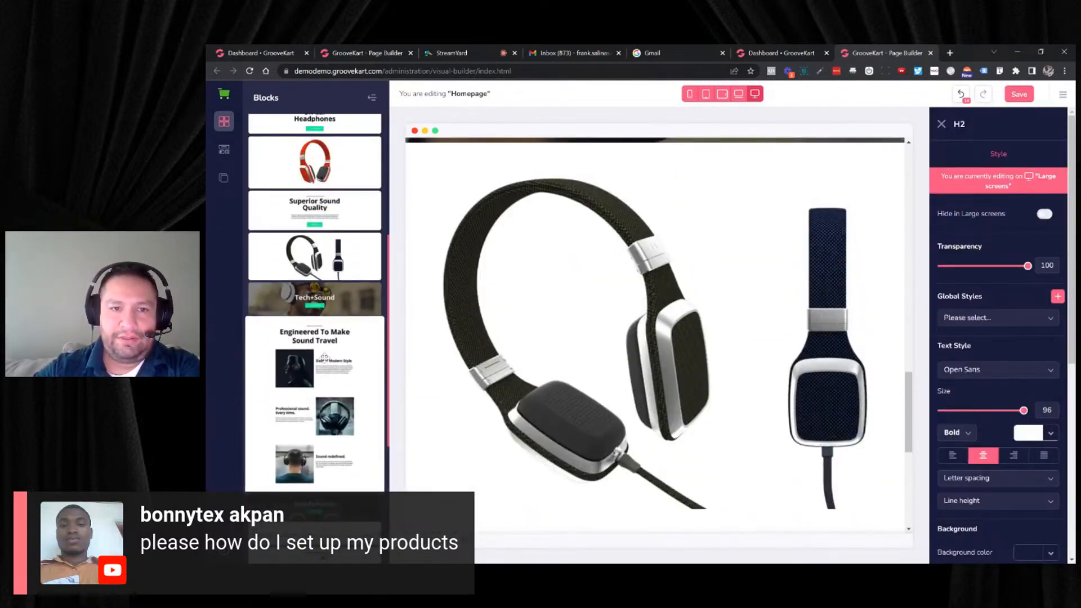
pyautogui.moveTo(327, 358); pyautogui.dragTo(664, 163)
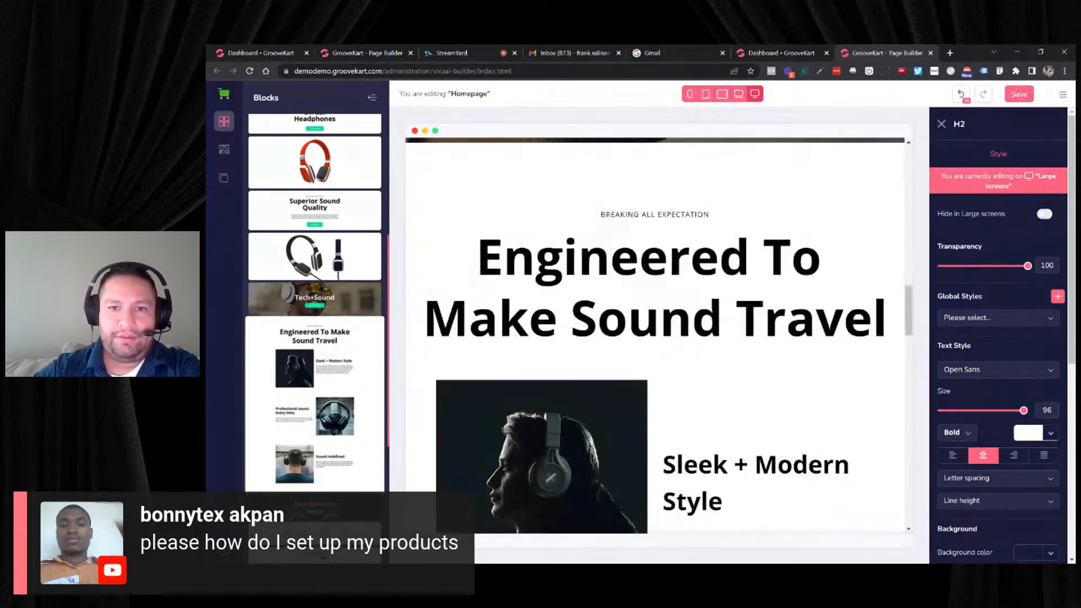
pyautogui.scroll(-8, 707, 253)
pyautogui.scroll(-10, 711, 260)
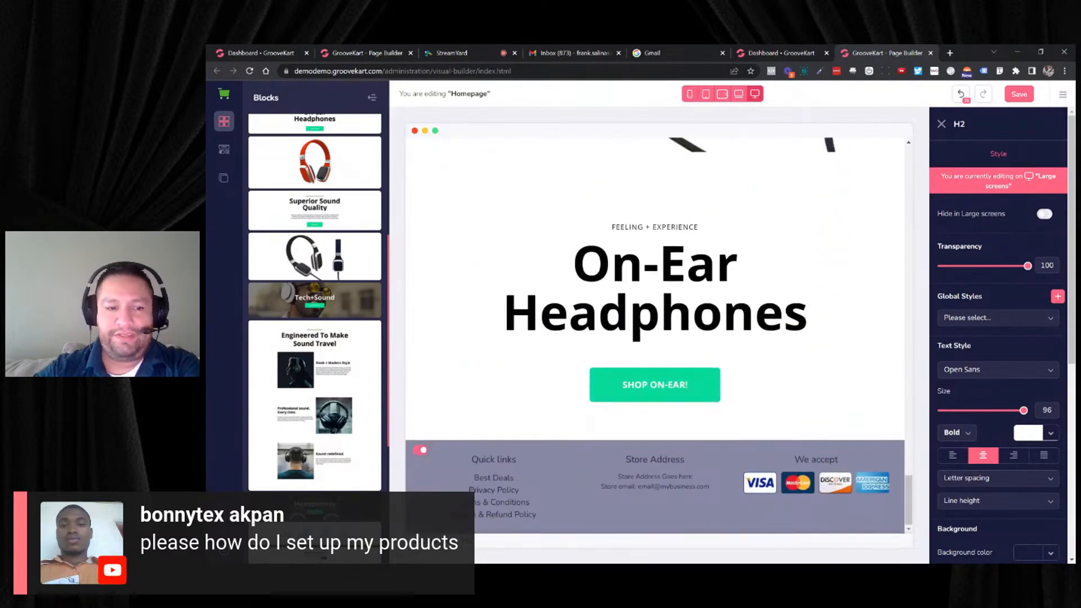
pyautogui.scroll(-4, 360, 395)
pyautogui.scroll(5, 360, 388)
pyautogui.scroll(3, 360, 383)
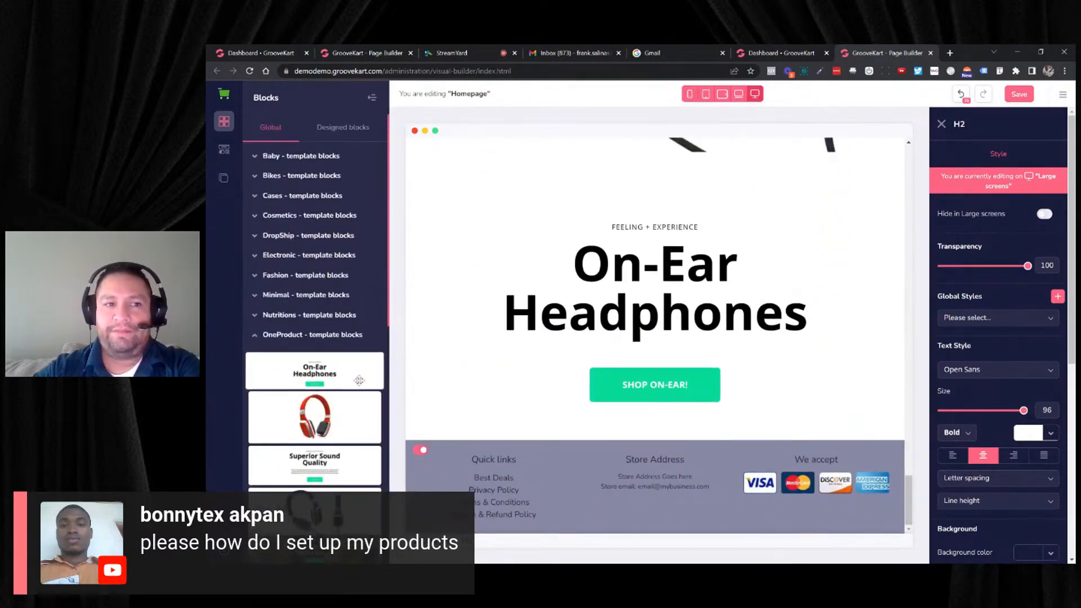
# - Open Default Product Layout 5 from the product page layouts, saving the homepage changes
pyautogui.click(227, 184)
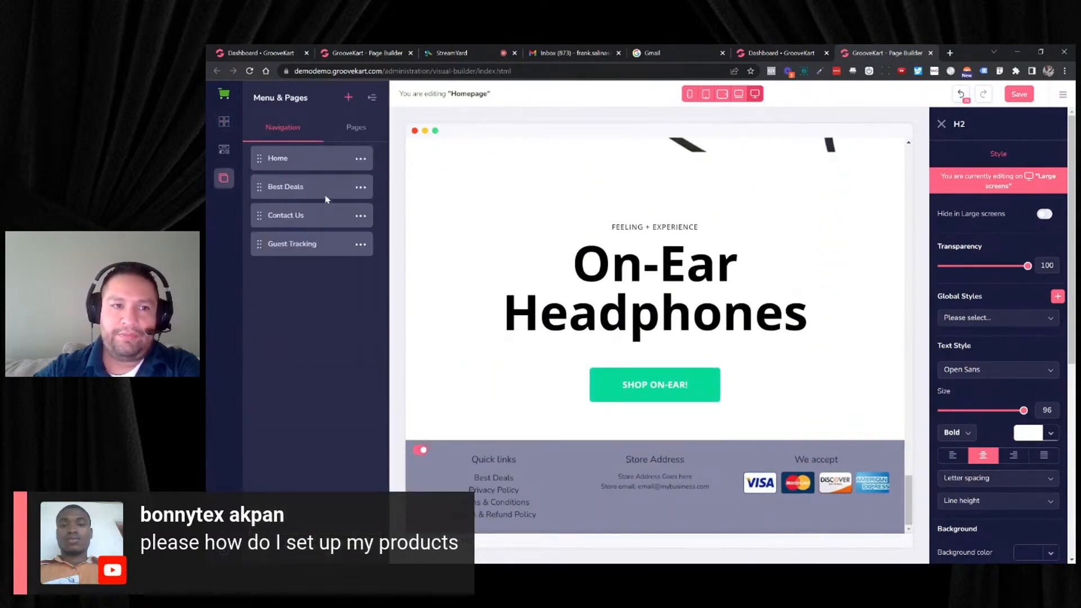
pyautogui.click(356, 127)
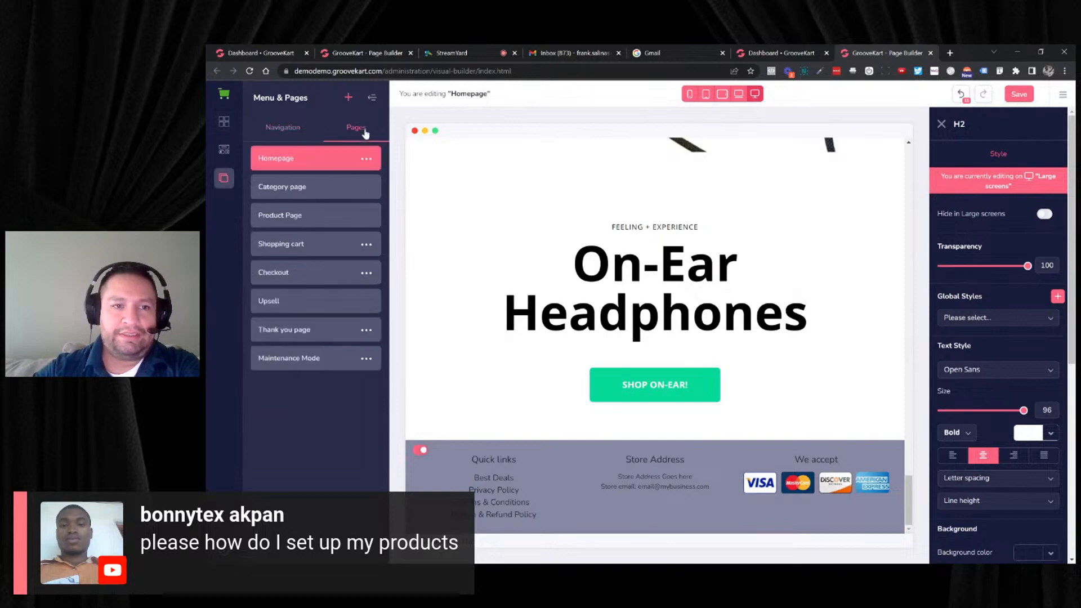
pyautogui.click(295, 215)
pyautogui.click(284, 134)
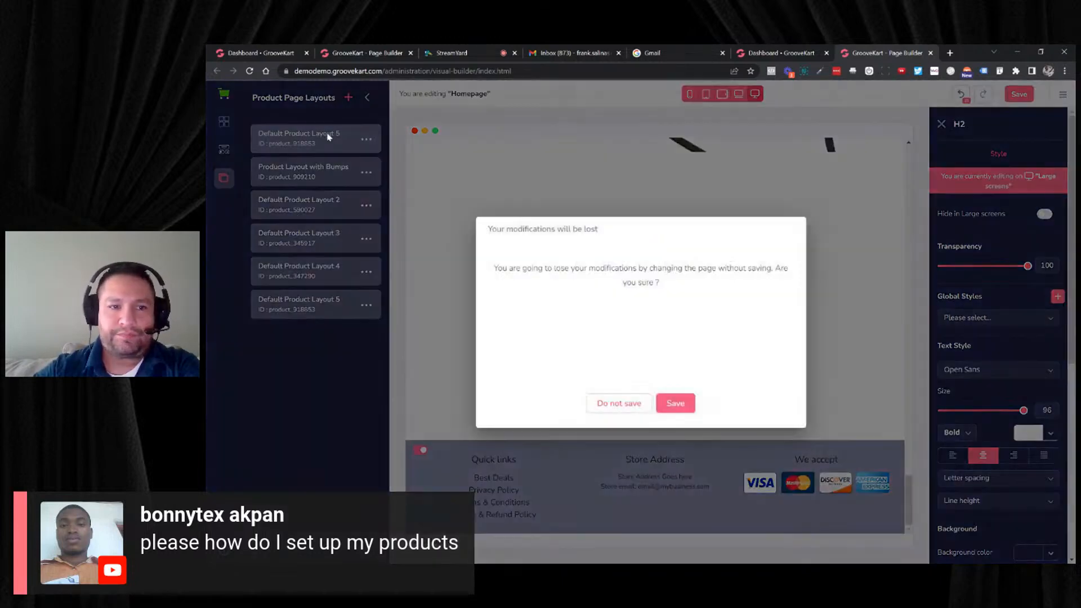
pyautogui.click(672, 405)
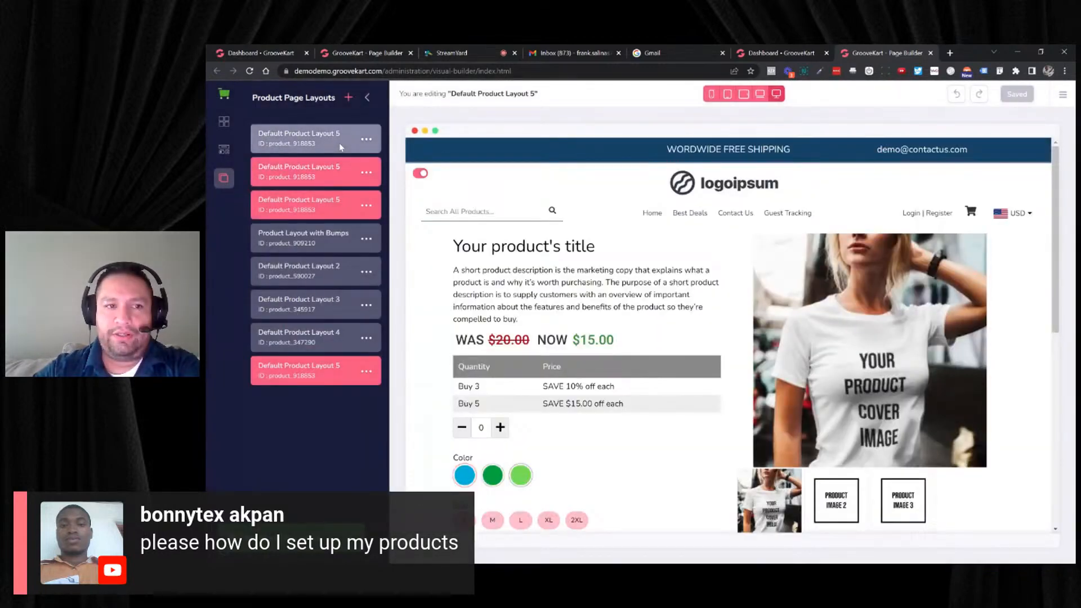
# - Look over the product layout down to its reviews and select the product's title
pyautogui.scroll(-5, 632, 235)
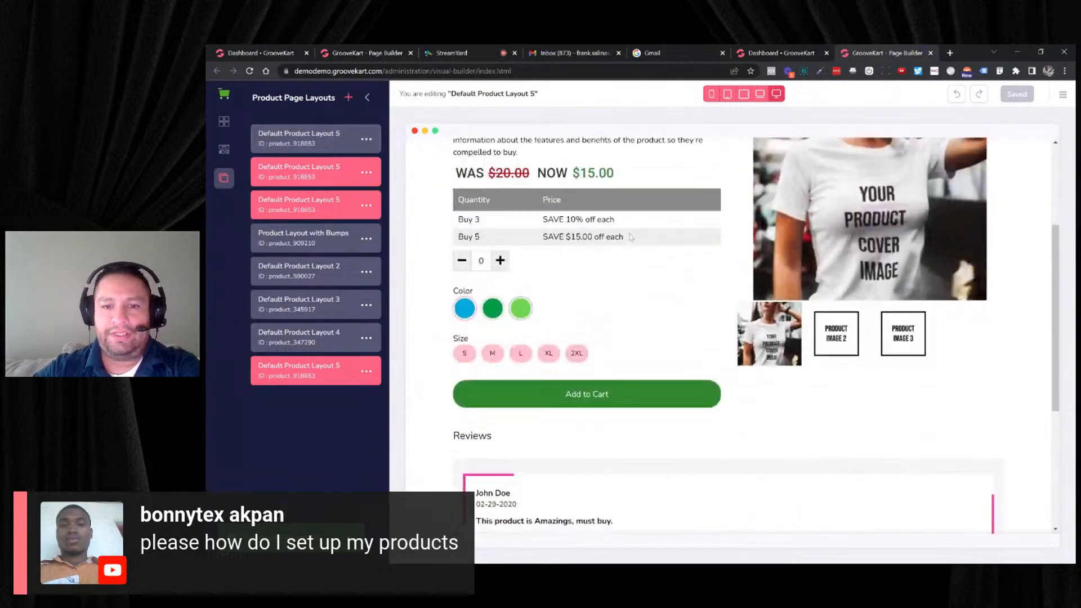
pyautogui.scroll(-3, 661, 244)
pyautogui.scroll(10, 661, 245)
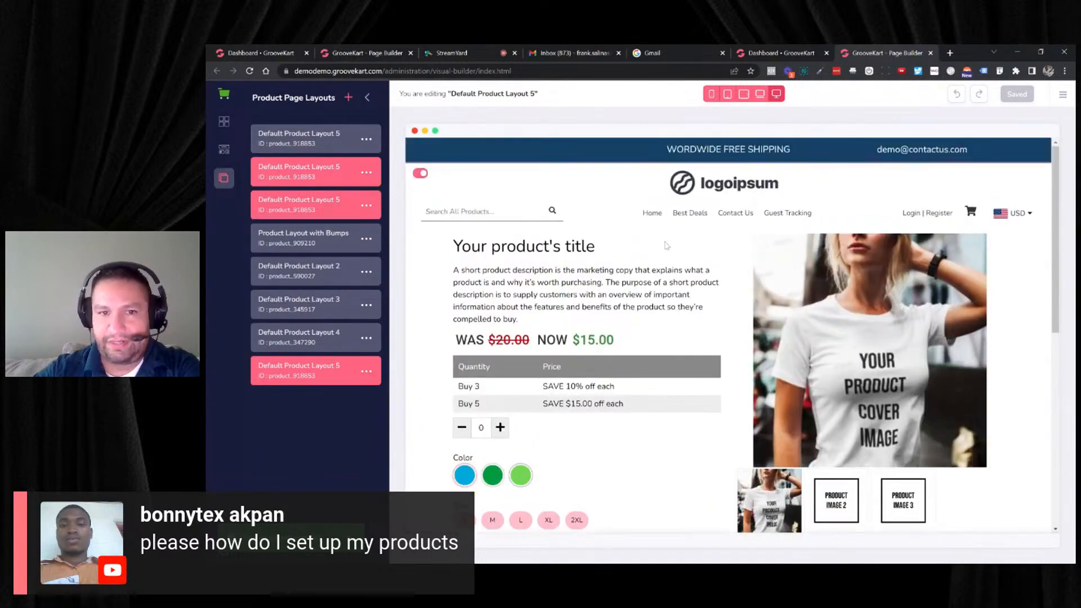
pyautogui.click(606, 263)
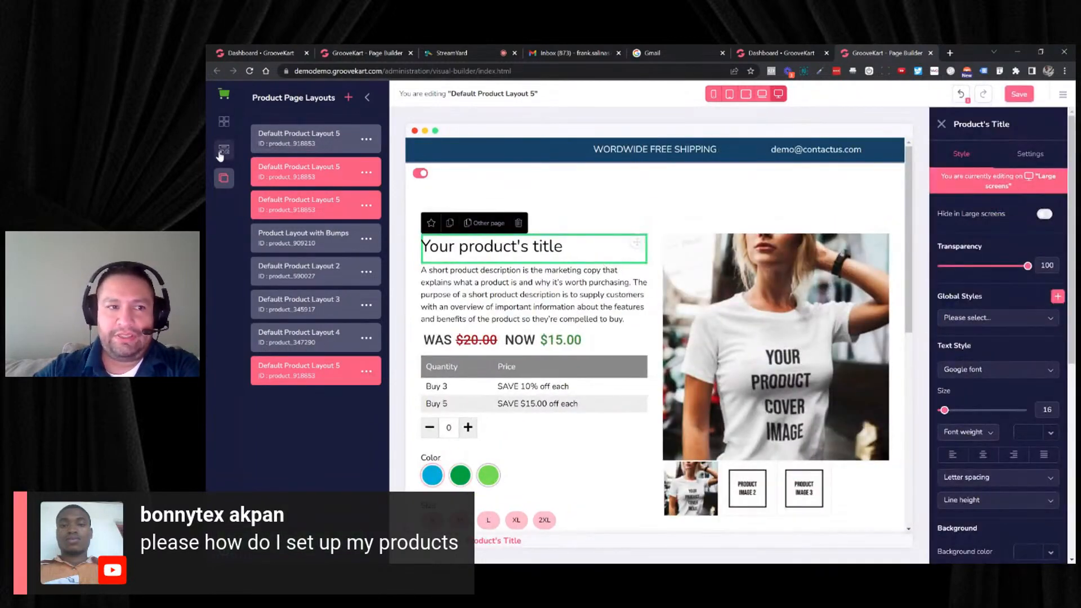
# - View the ready-made blocks in the Common blocks and Extended blocks categories
pyautogui.click(223, 121)
pyautogui.scroll(-1, 329, 257)
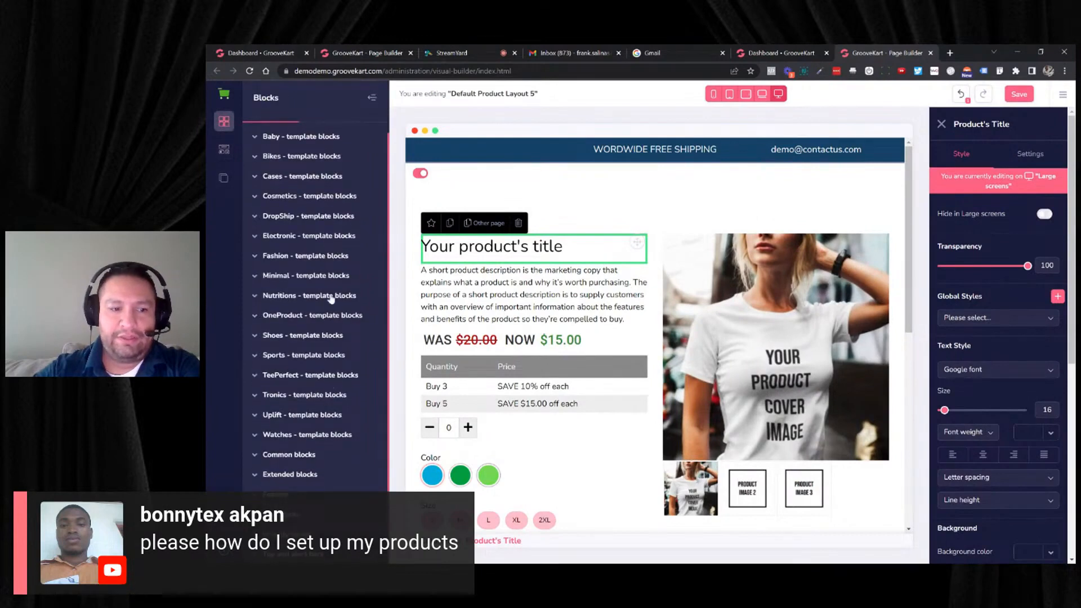
pyautogui.click(288, 454)
pyautogui.scroll(-5, 309, 418)
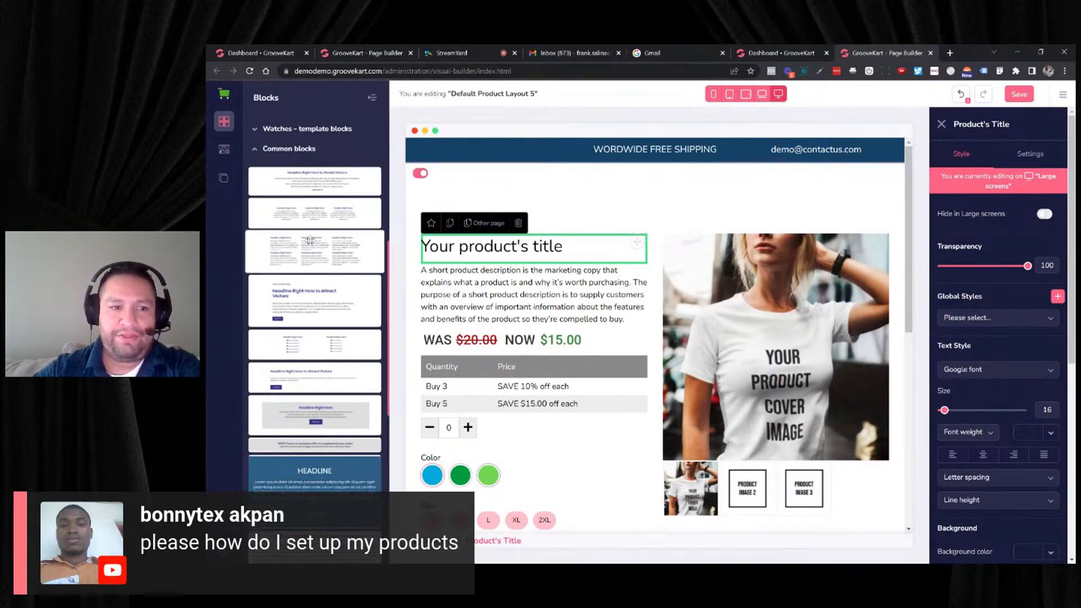
pyautogui.scroll(-5, 313, 304)
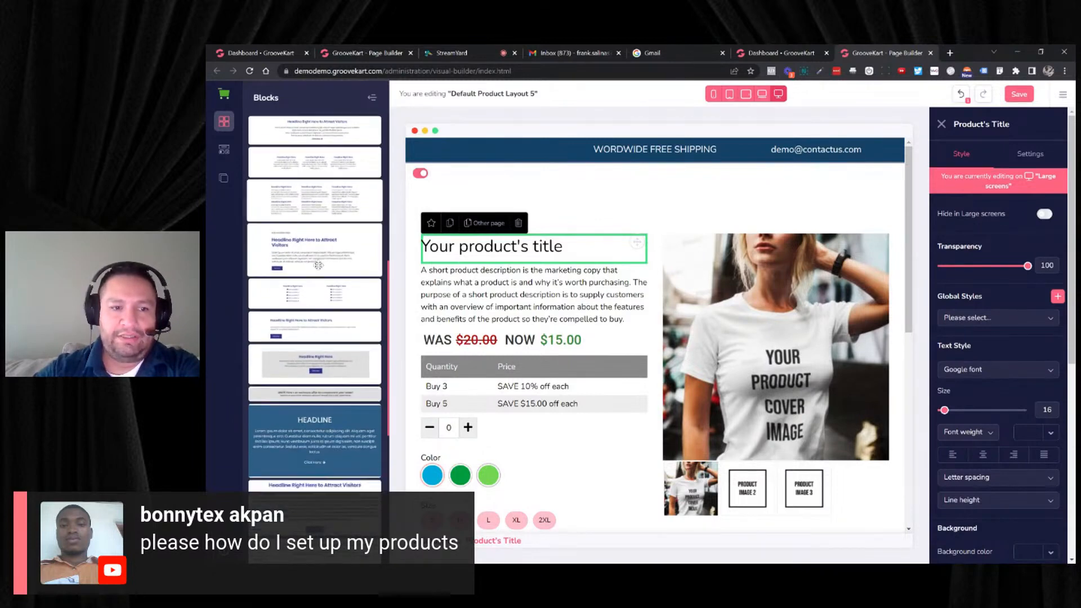
pyautogui.scroll(-3, 310, 351)
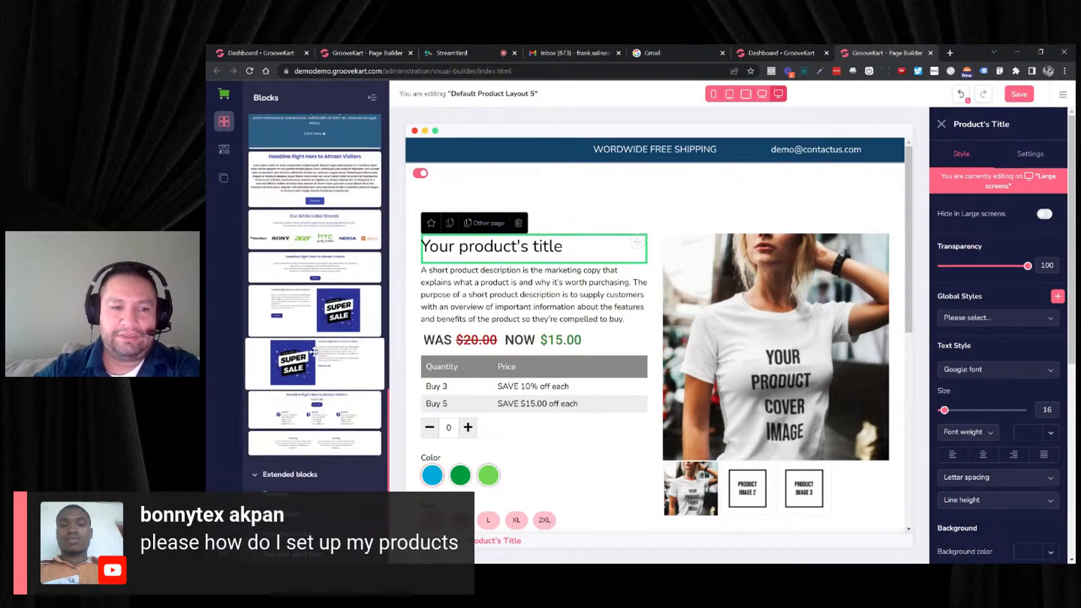
pyautogui.click(282, 477)
pyautogui.scroll(-1, 282, 483)
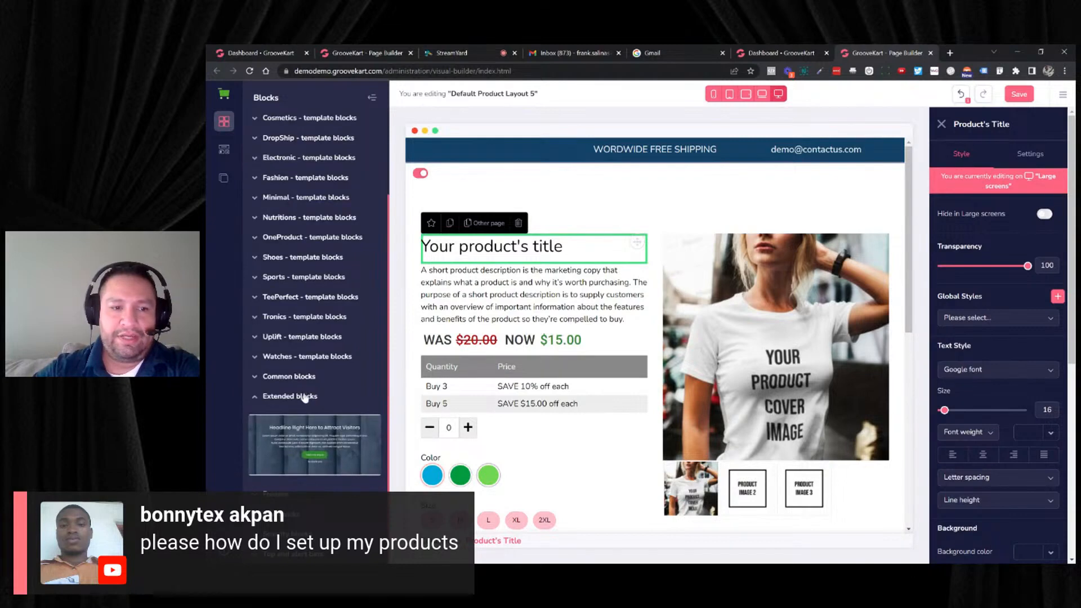
# - Insert the green Secured, Recycle, Money Back and Easy Shipping icon block between the Add to Cart button and Reviews
pyautogui.click(288, 513)
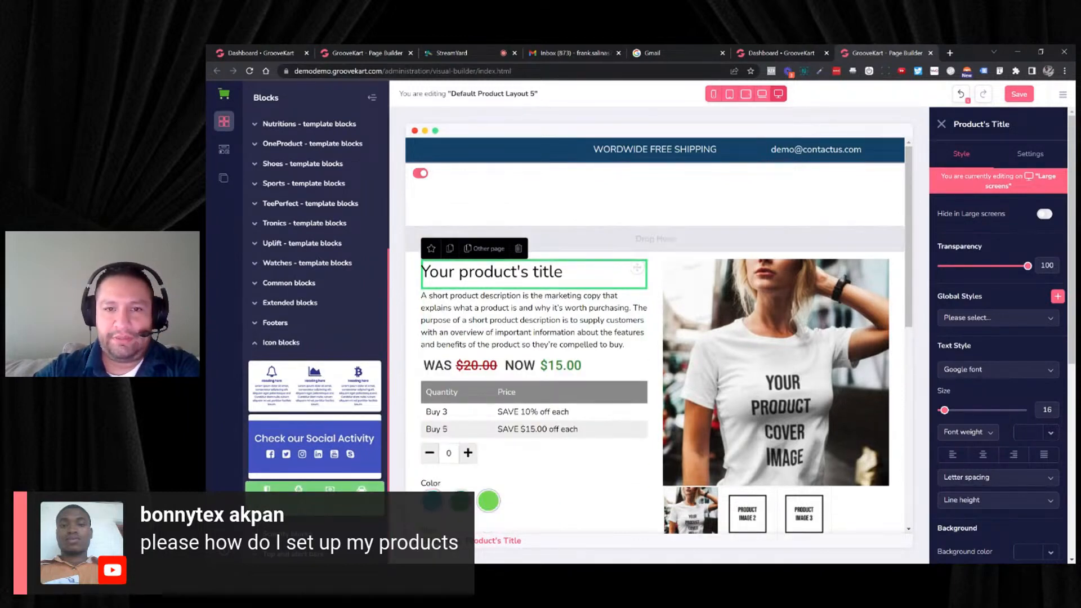
pyautogui.moveTo(656, 239); pyautogui.dragTo(686, 210)
pyautogui.moveTo(361, 440); pyautogui.dragTo(540, 293)
pyautogui.scroll(-5, 758, 321)
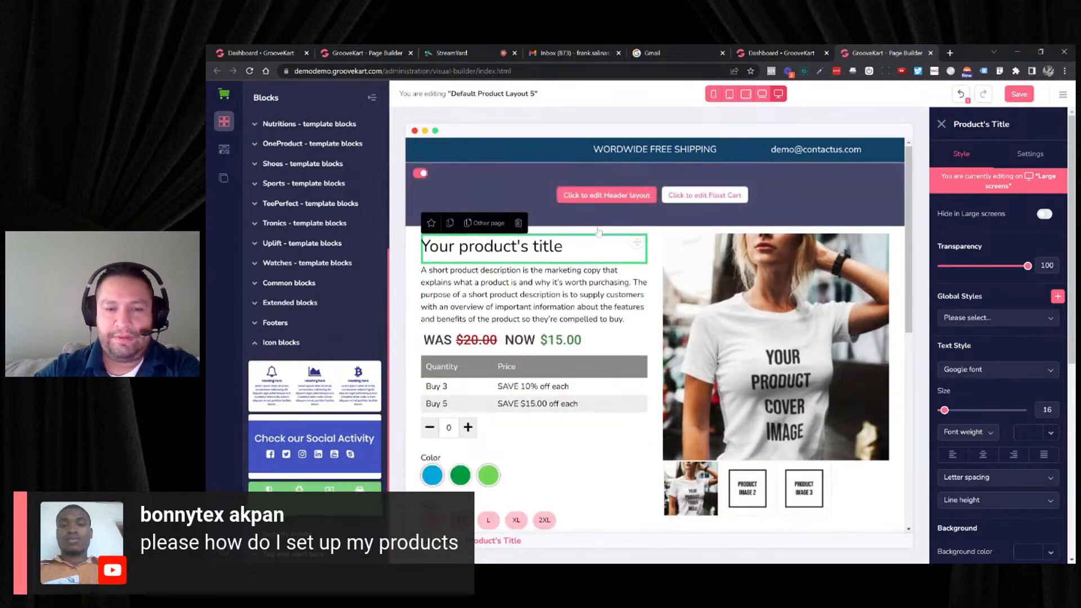
pyautogui.scroll(-3, 758, 321)
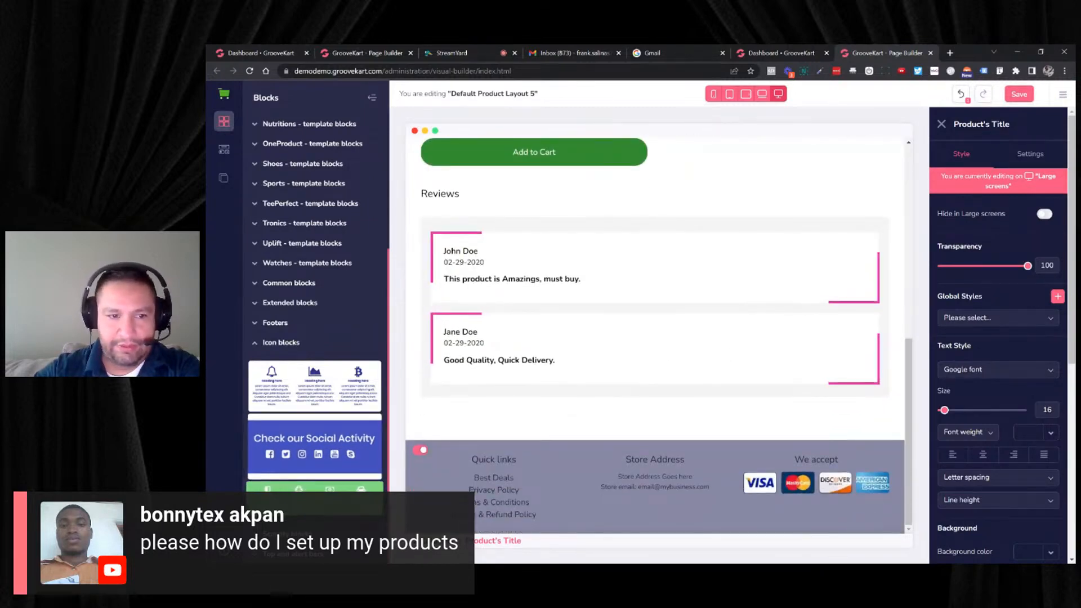
pyautogui.moveTo(349, 442); pyautogui.dragTo(597, 197)
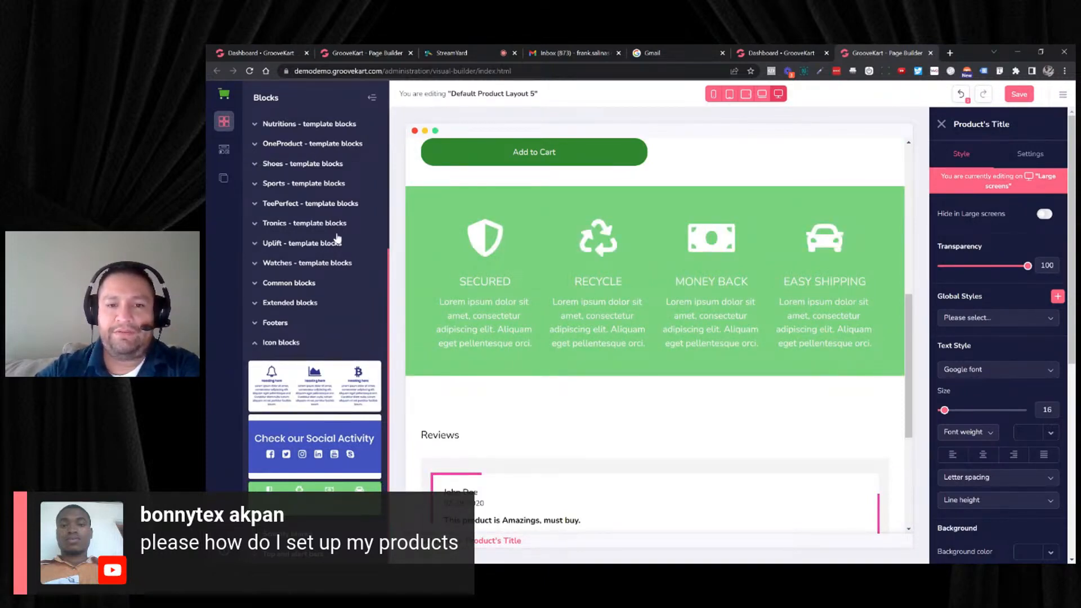
pyautogui.click(496, 316)
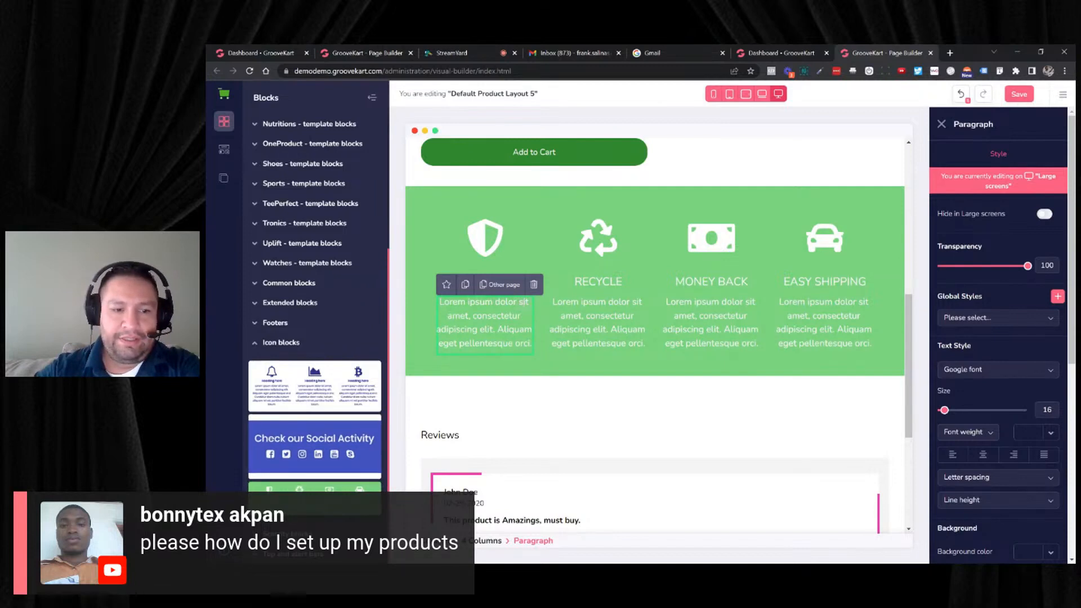
# - Insert the dark countdown timer from the Scarcity blocks between the green icon block and Reviews
pyautogui.click(298, 534)
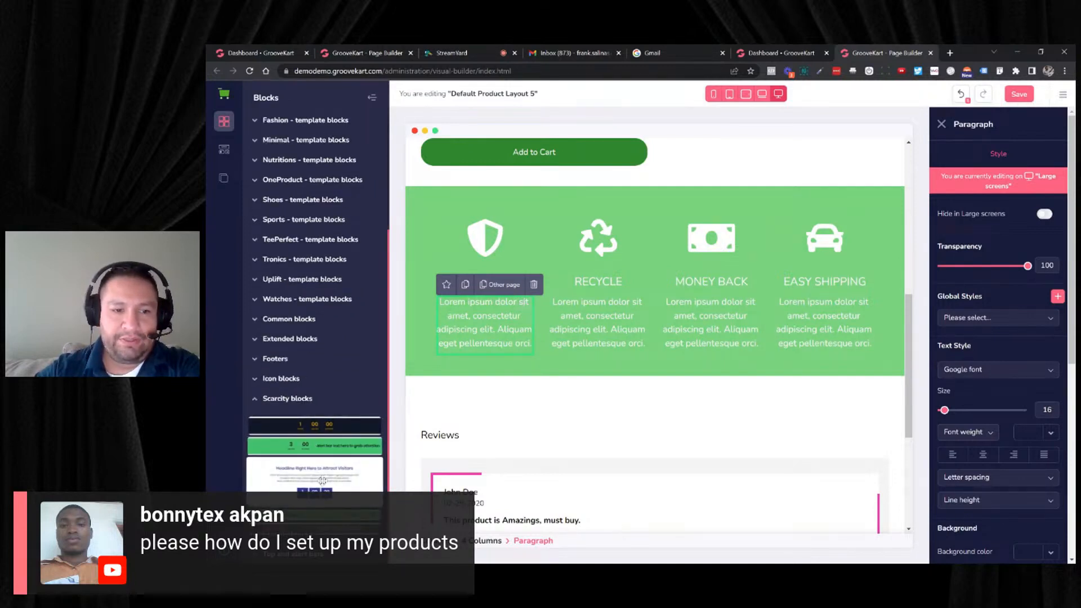
pyautogui.moveTo(322, 428); pyautogui.dragTo(514, 433)
pyautogui.scroll(-1, 584, 394)
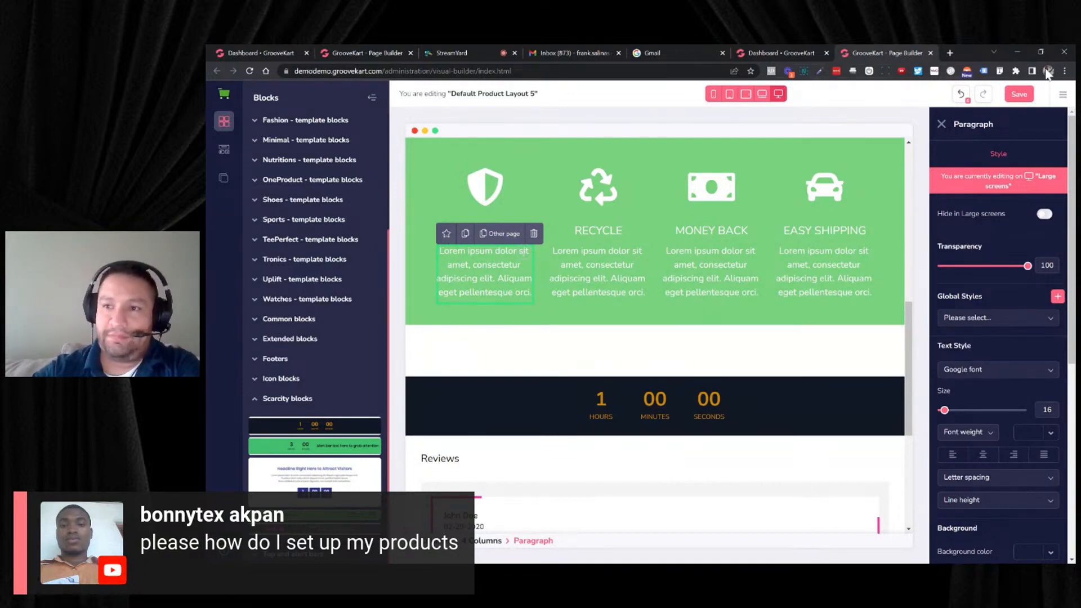
# - Apply the GrooveDecor Light basic theme to the store, saving the current theme data to Custom Theme 238
pyautogui.click(1063, 94)
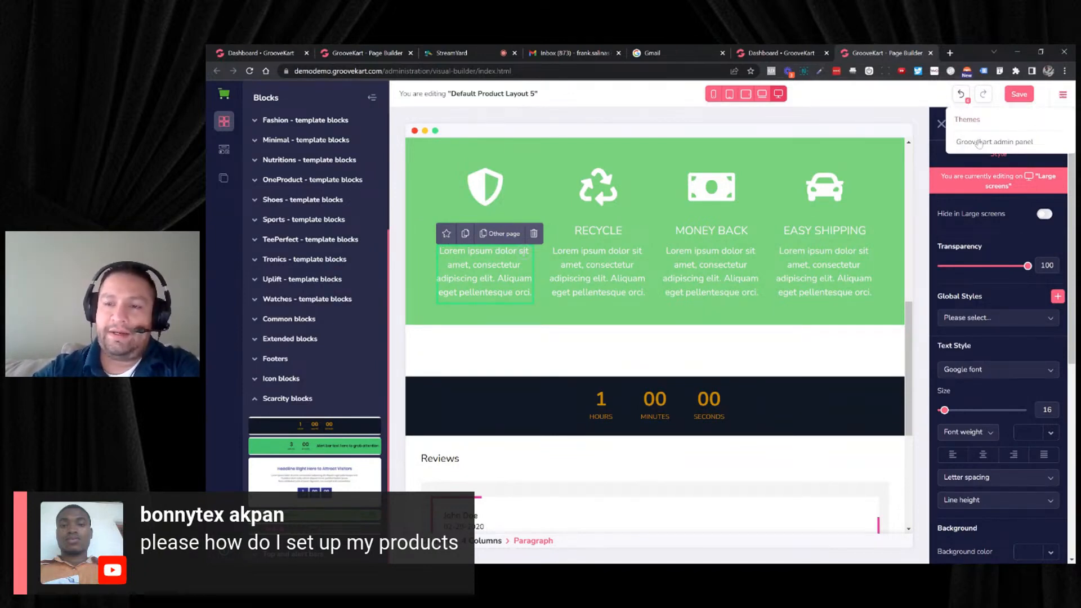
pyautogui.click(973, 120)
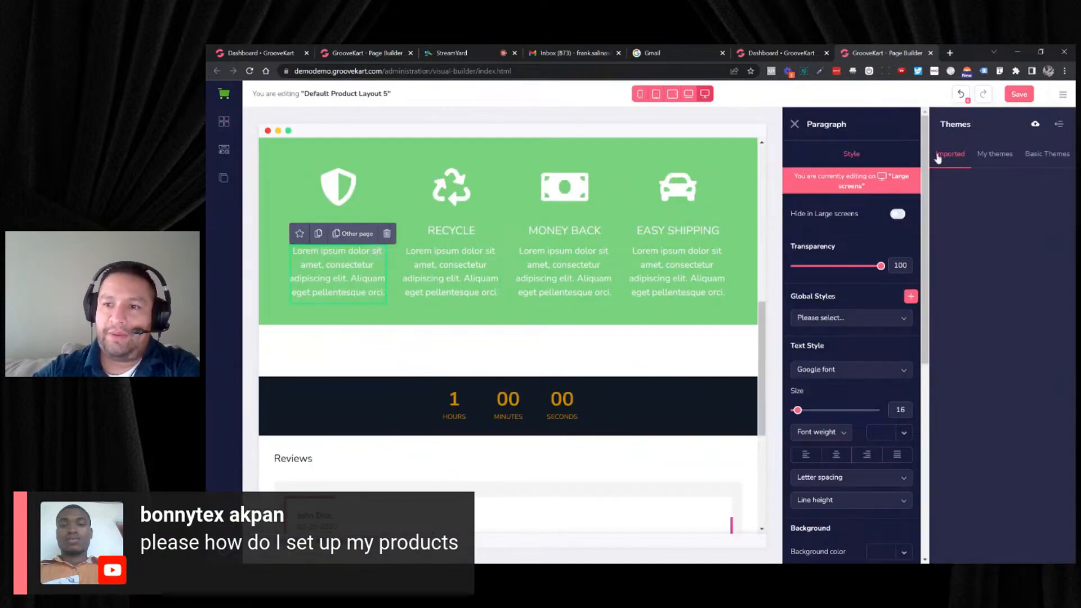
pyautogui.click(1046, 154)
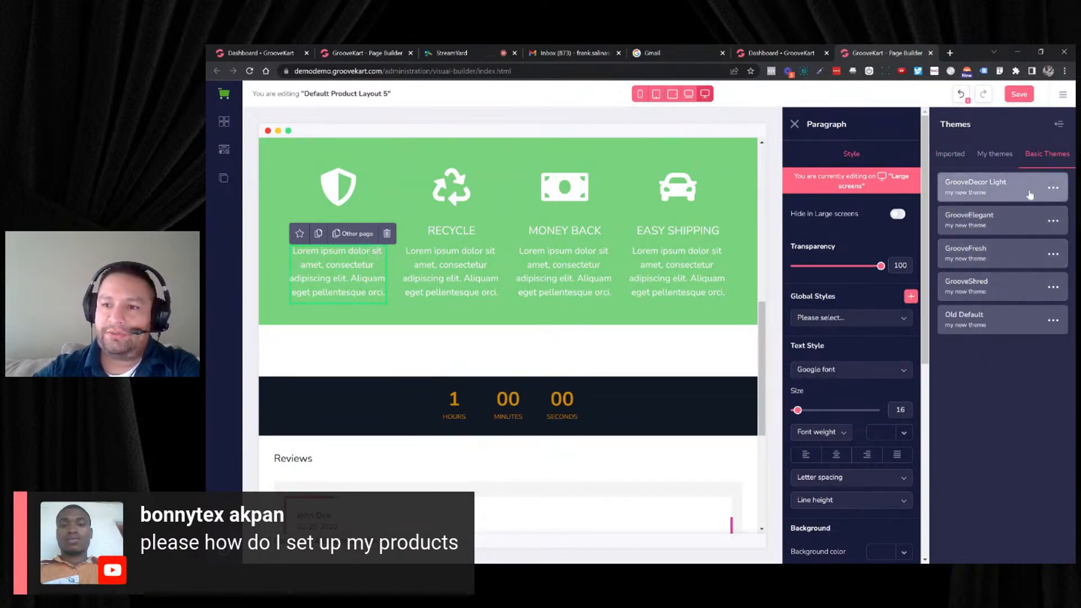
pyautogui.click(1055, 189)
pyautogui.click(985, 223)
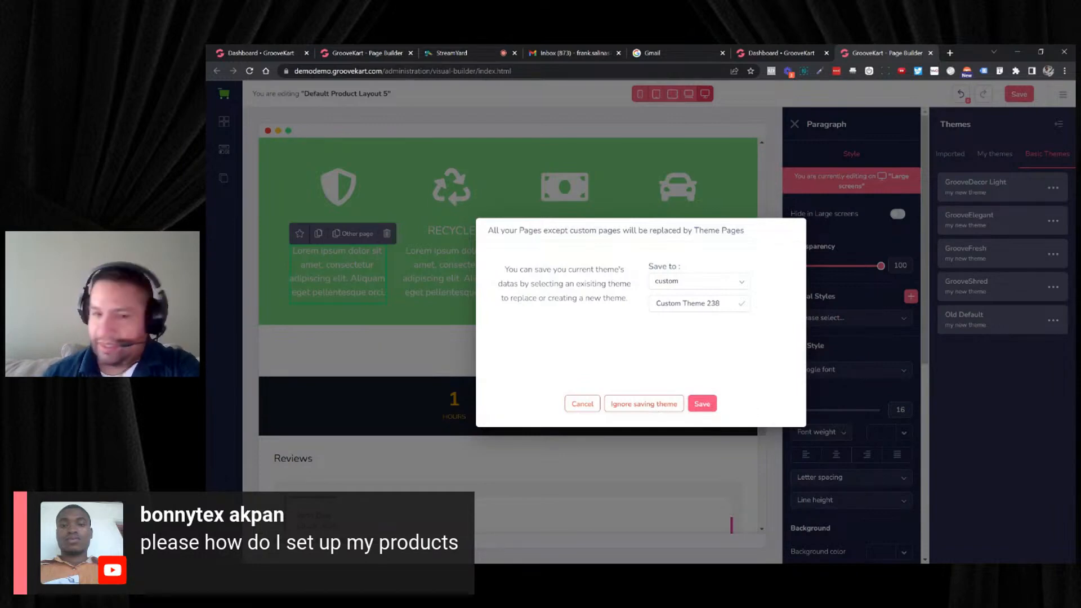
pyautogui.click(702, 404)
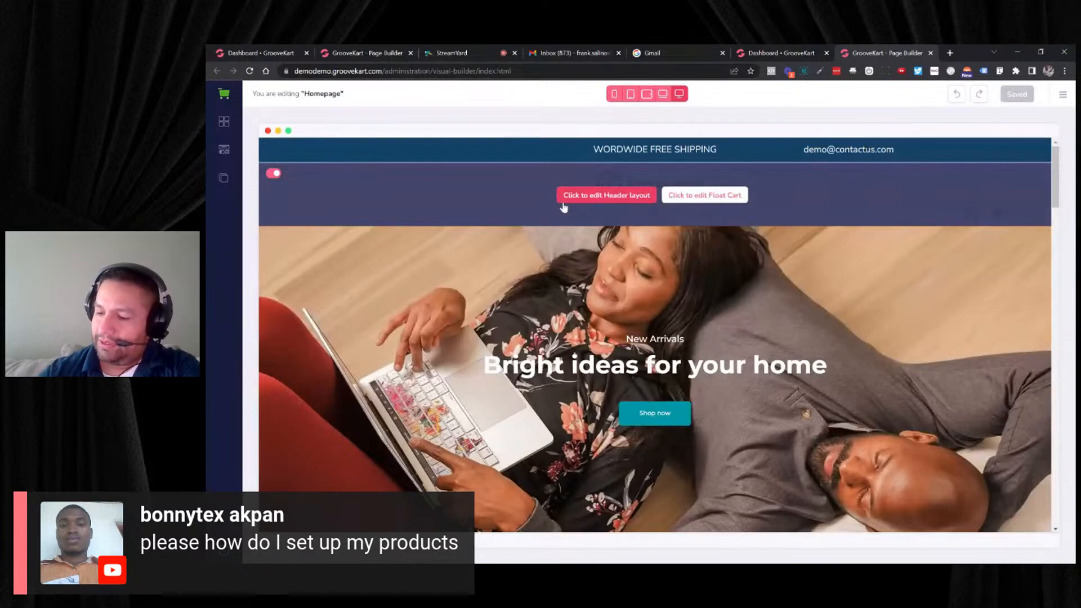
# - Examine the themed homepage from its banner down to the category tiles and their titles, including Cheese & Charcuterie and Biscuits & Savorites
pyautogui.scroll(-3, 676, 180)
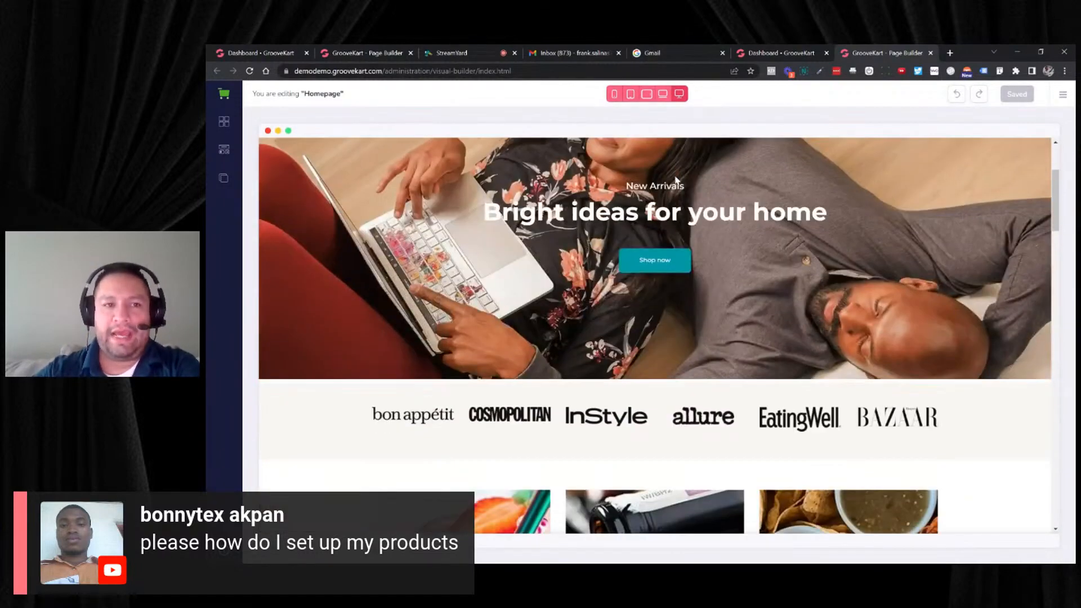
pyautogui.scroll(-6, 646, 170)
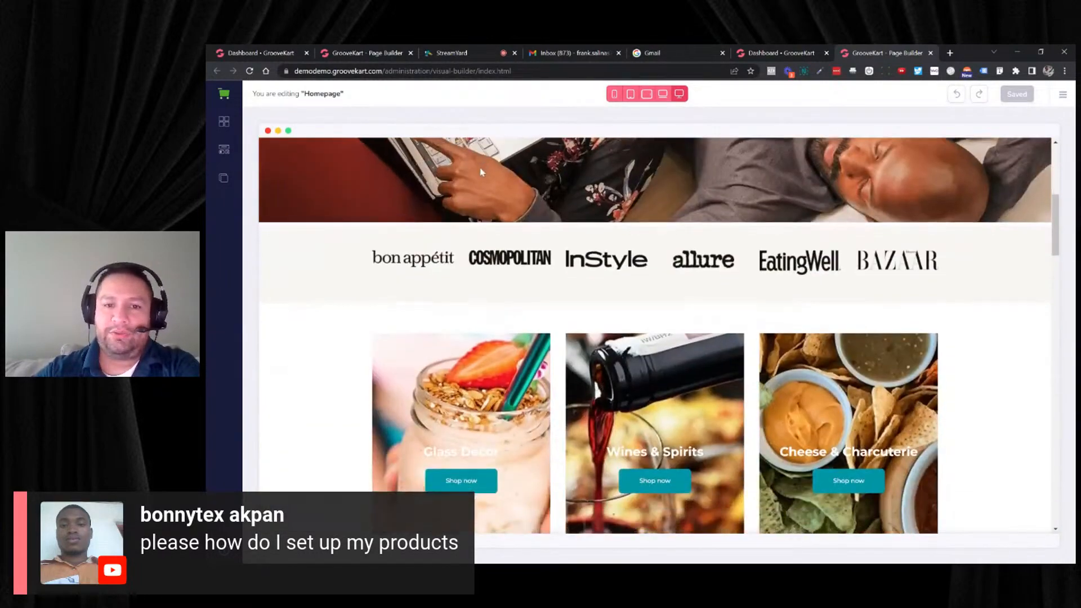
pyautogui.scroll(-2, 480, 174)
pyautogui.scroll(1, 478, 224)
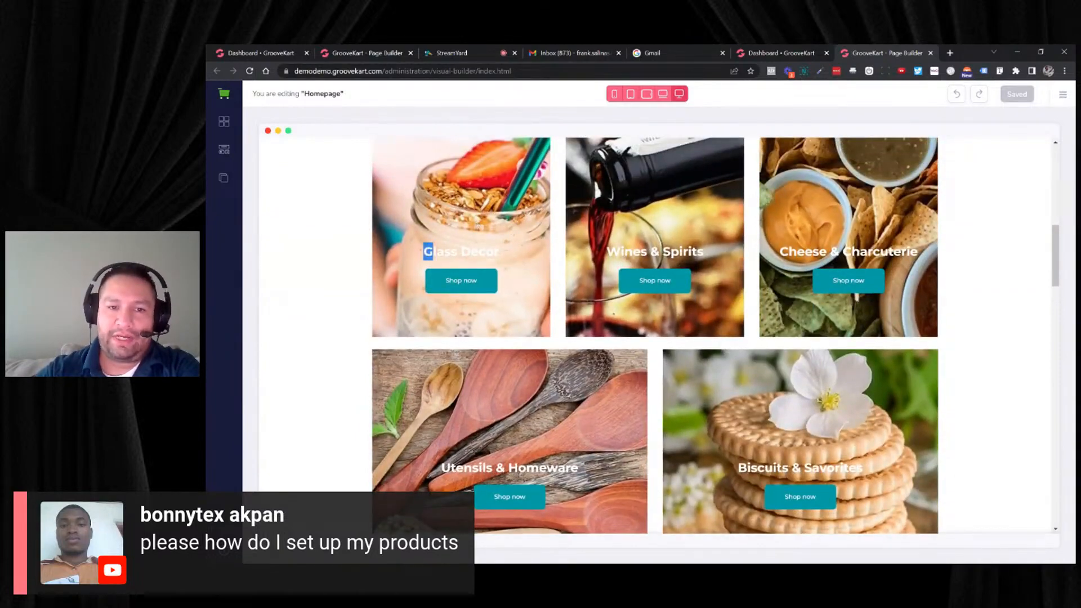
pyautogui.moveTo(433, 252); pyautogui.dragTo(629, 252)
pyautogui.click(499, 252)
pyautogui.click(637, 254)
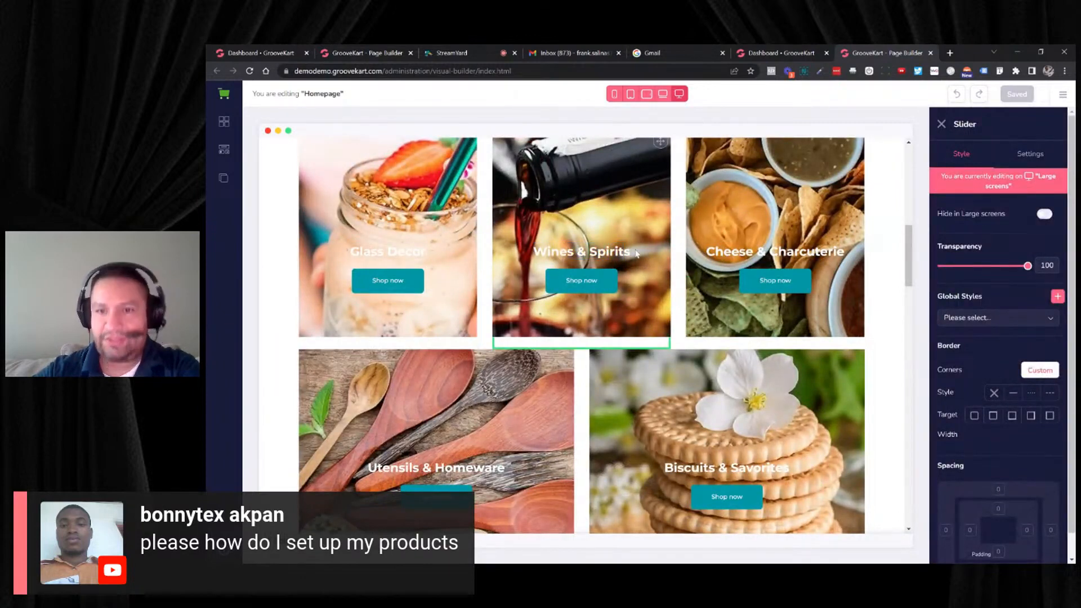
pyautogui.moveTo(706, 252); pyautogui.dragTo(845, 252)
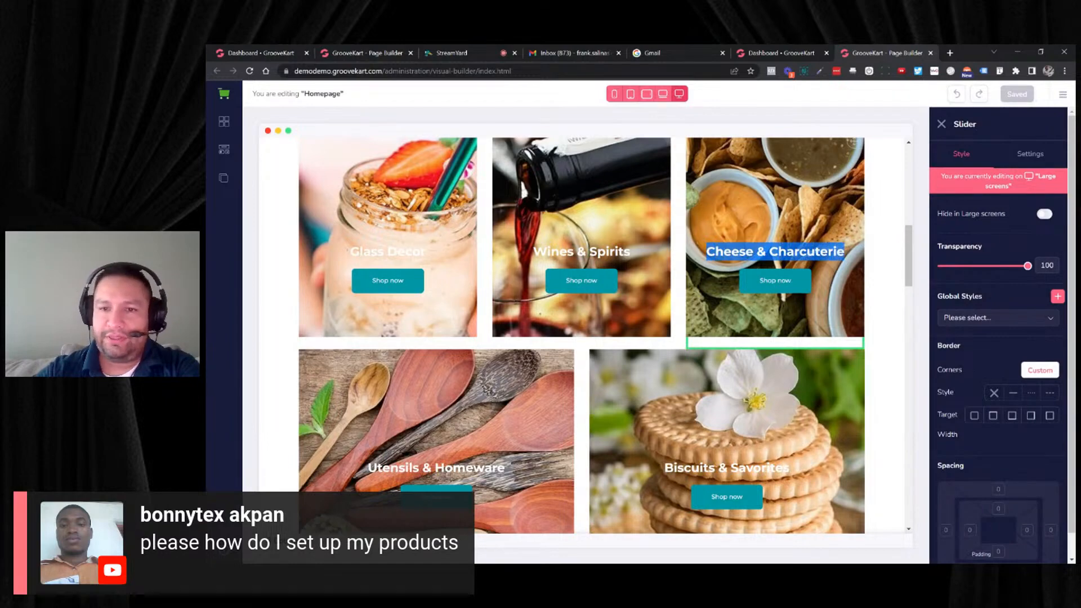
pyautogui.click(845, 251)
pyautogui.scroll(-2, 588, 290)
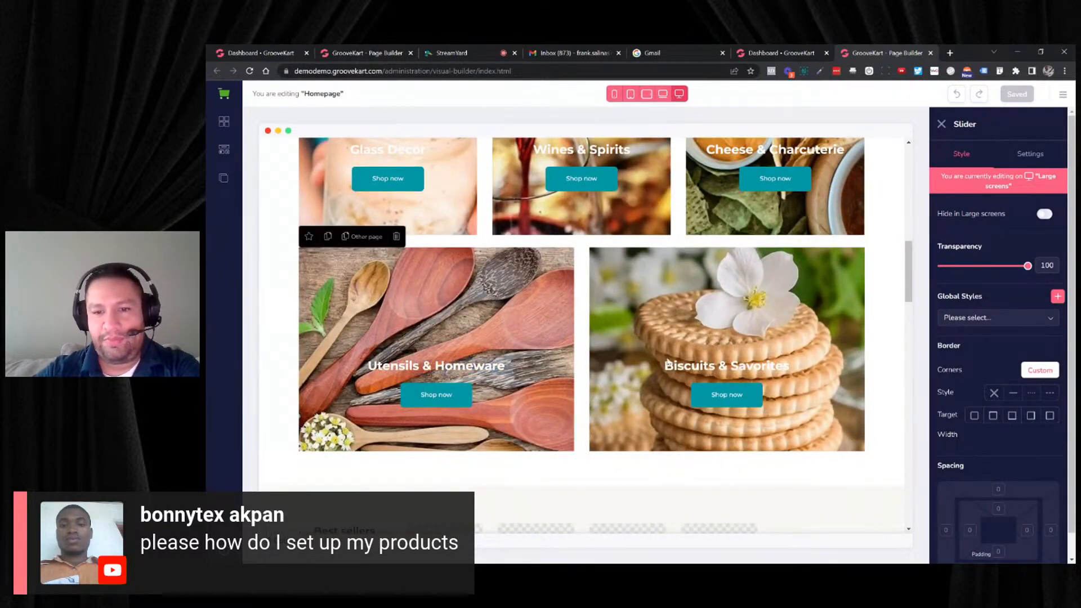
pyautogui.moveTo(670, 366); pyautogui.dragTo(790, 366)
pyautogui.click(791, 364)
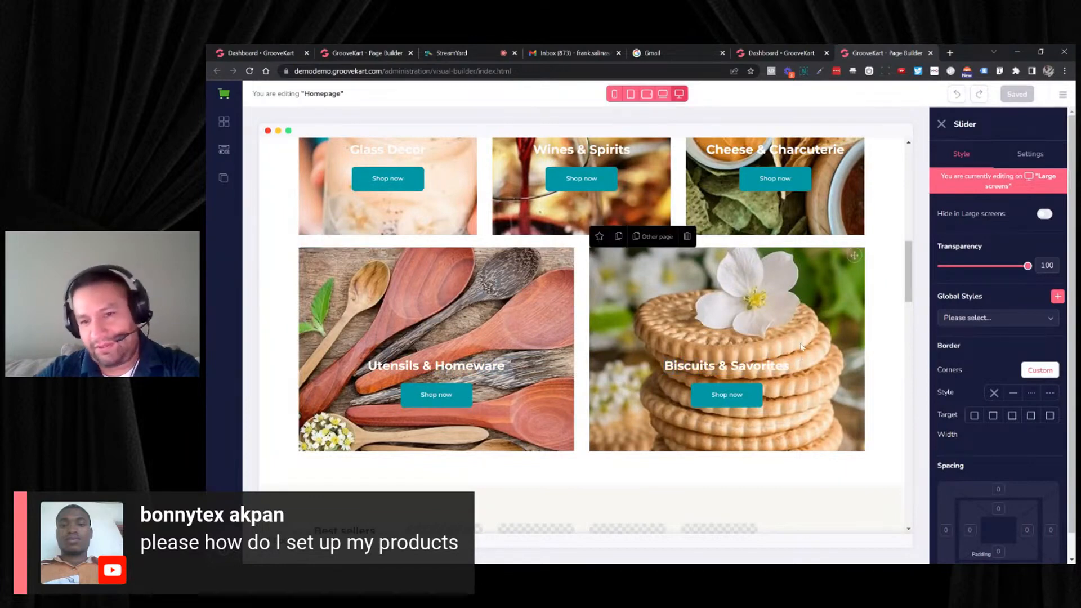
# - Look over the homepage's Best sellers and Featured sections and return to the category tiles below the brand logos
pyautogui.scroll(-4, 791, 334)
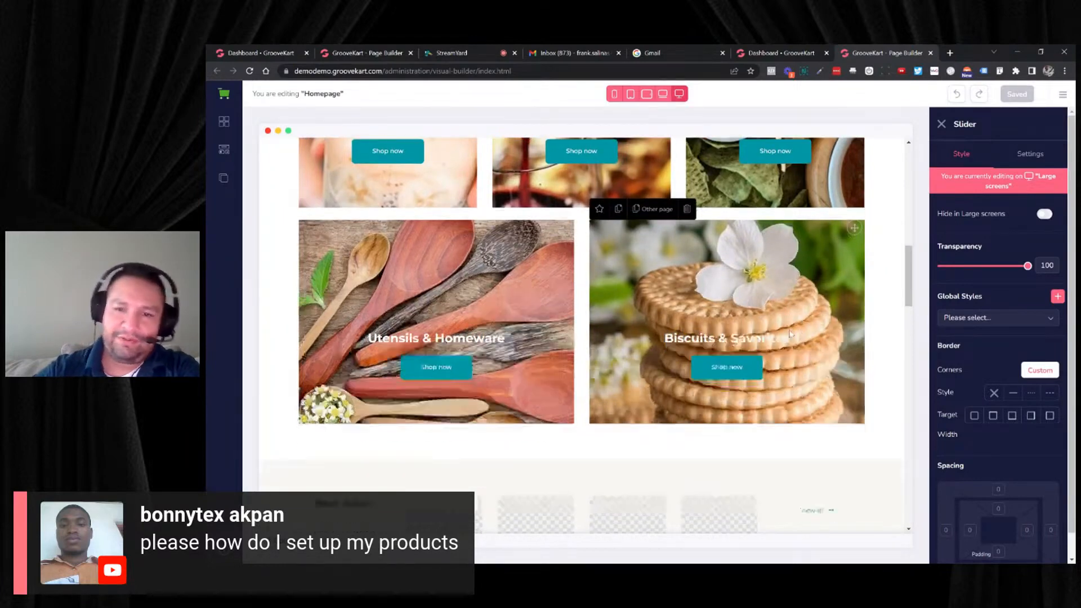
pyautogui.scroll(-9, 733, 326)
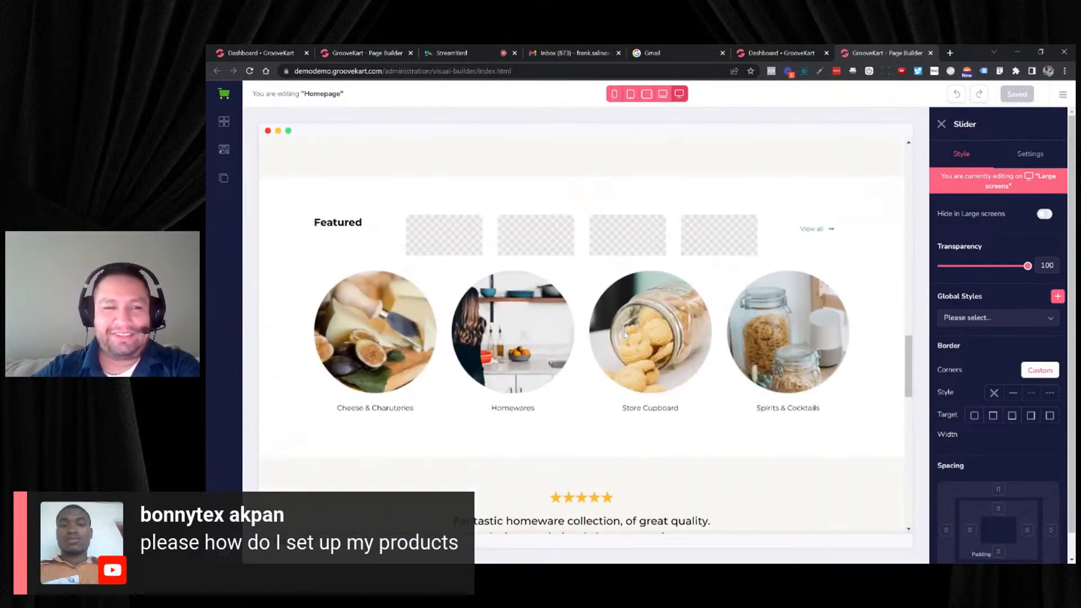
pyautogui.scroll(9, 567, 338)
pyautogui.scroll(6, 568, 338)
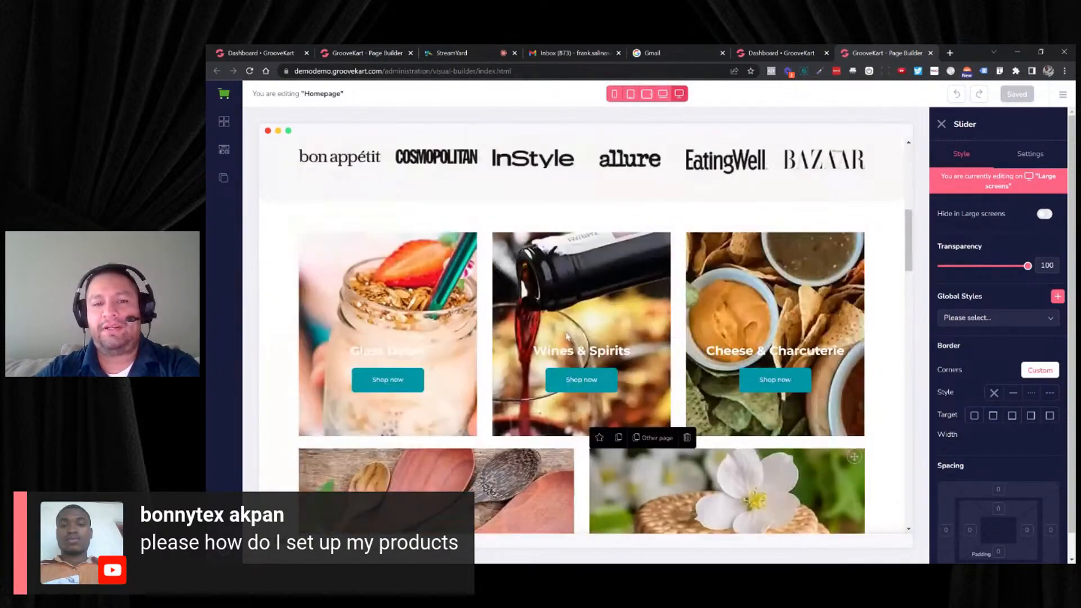
pyautogui.scroll(-2, 566, 321)
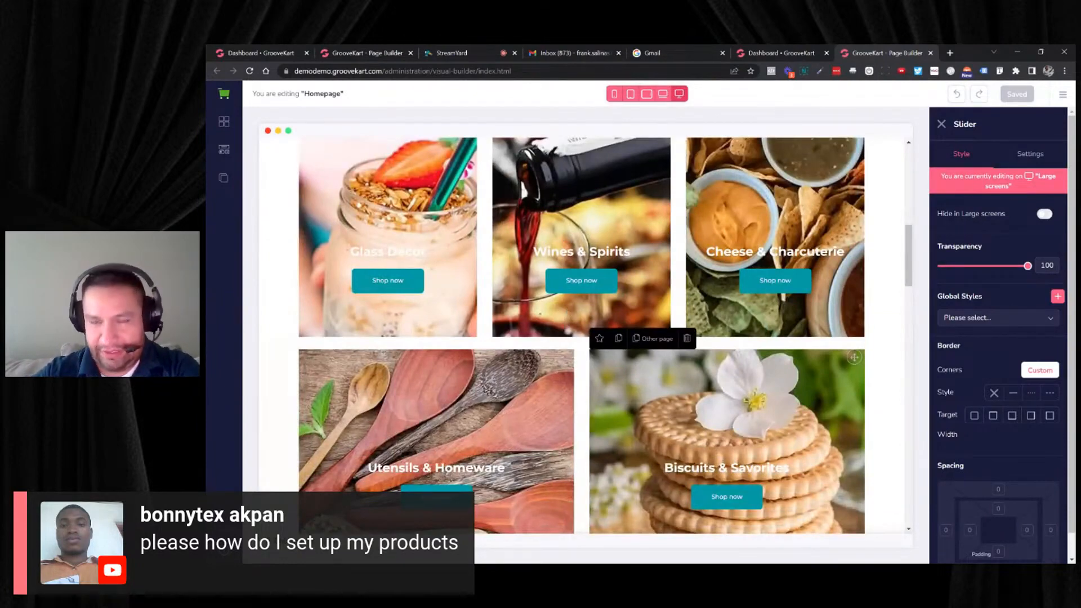
pyautogui.scroll(3, 531, 248)
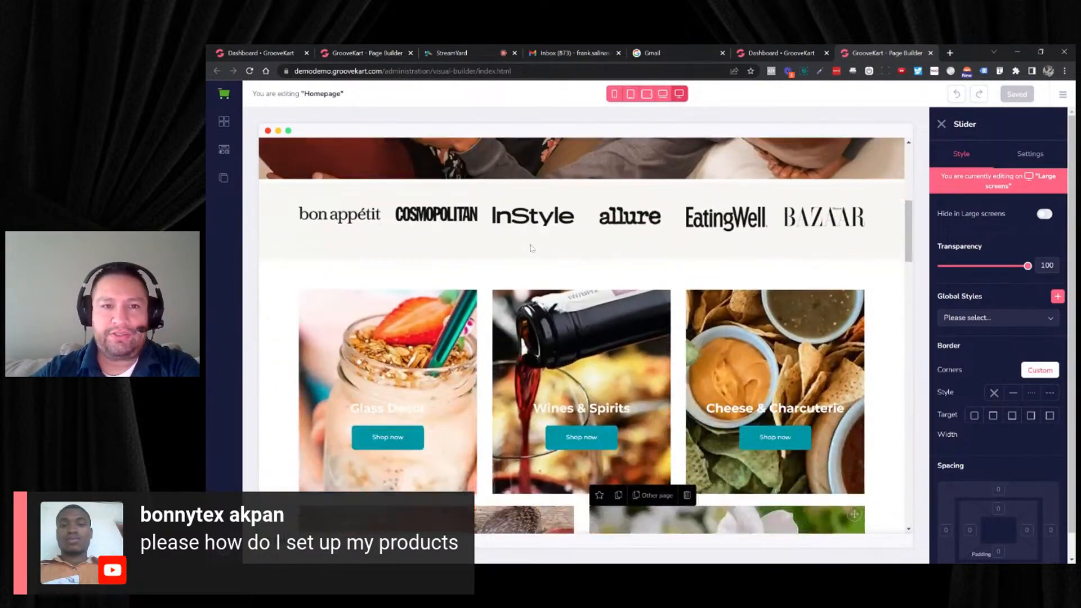
pyautogui.scroll(-1, 533, 248)
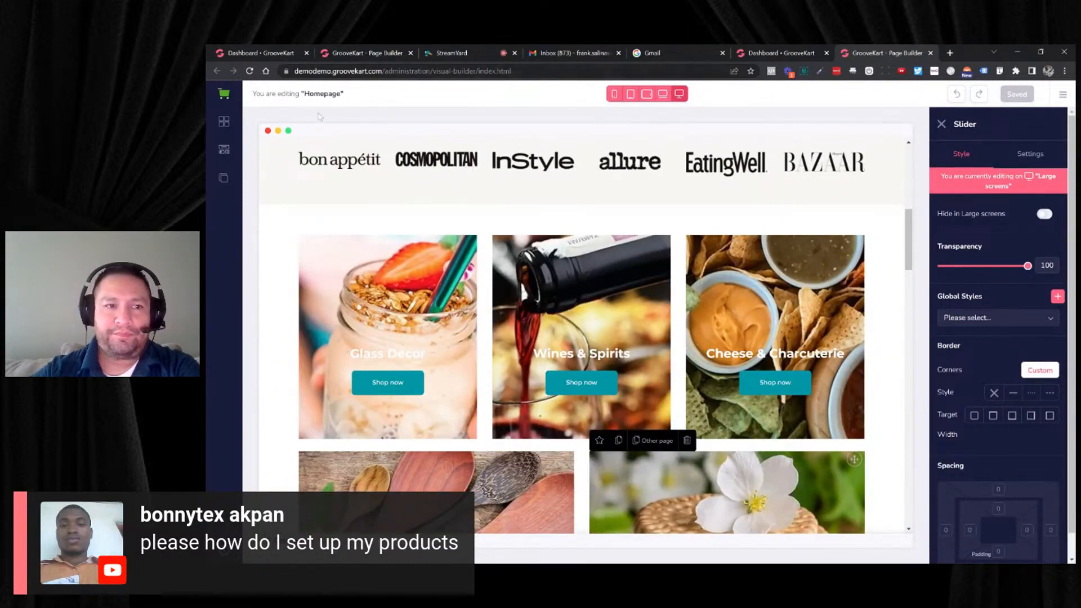
# - Insert a Categories List element between the brand logos and the category tiles
pyautogui.click(226, 156)
pyautogui.click(287, 216)
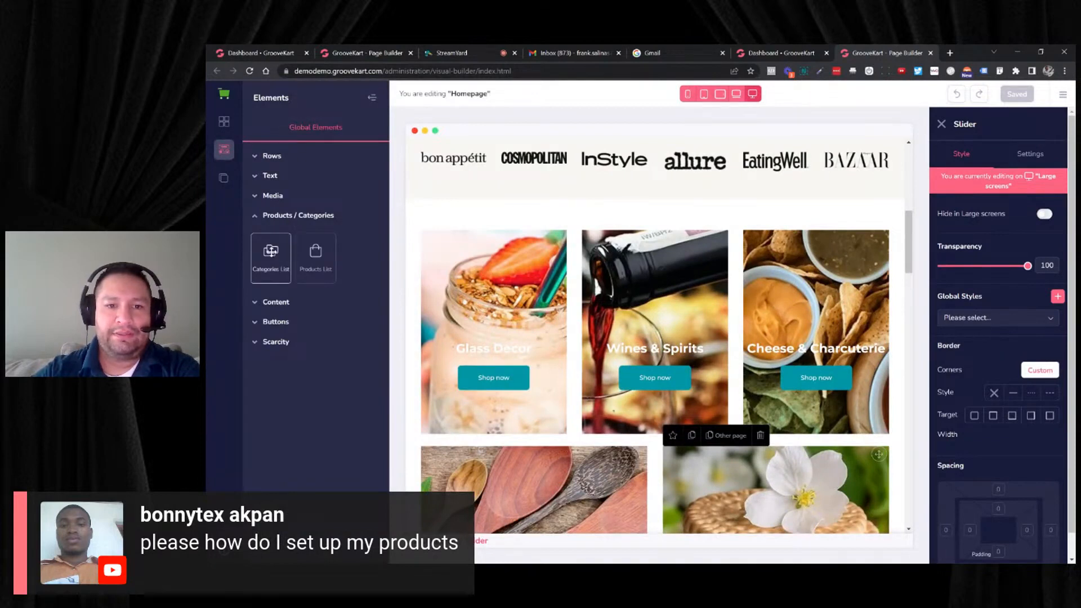
pyautogui.moveTo(271, 251); pyautogui.dragTo(470, 225)
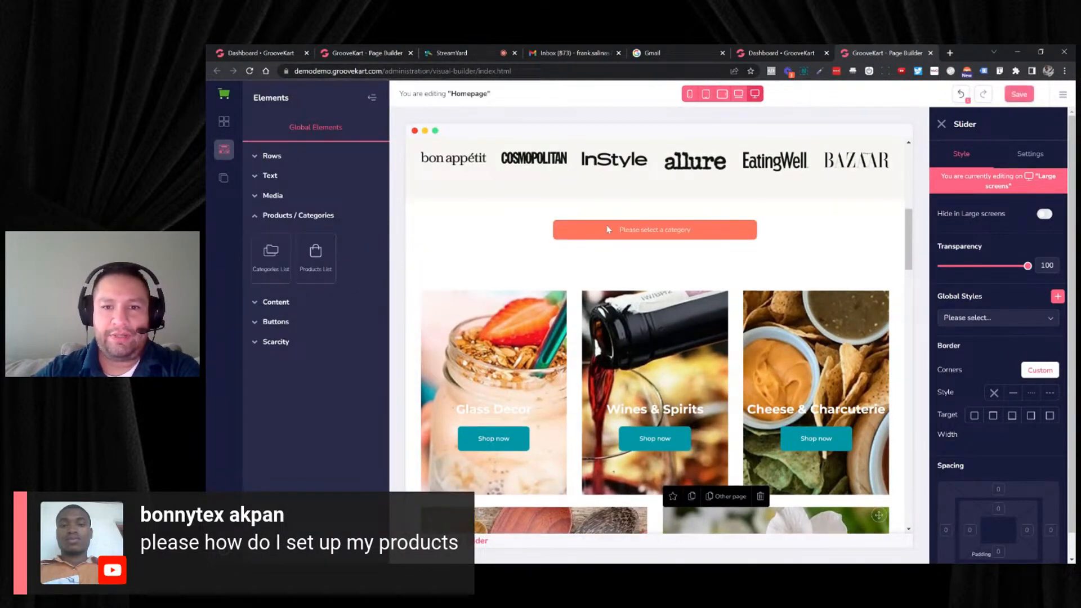
# - Set the Categories List to show the Best deals category under Home
pyautogui.click(1044, 153)
pyautogui.click(1004, 232)
pyautogui.click(948, 260)
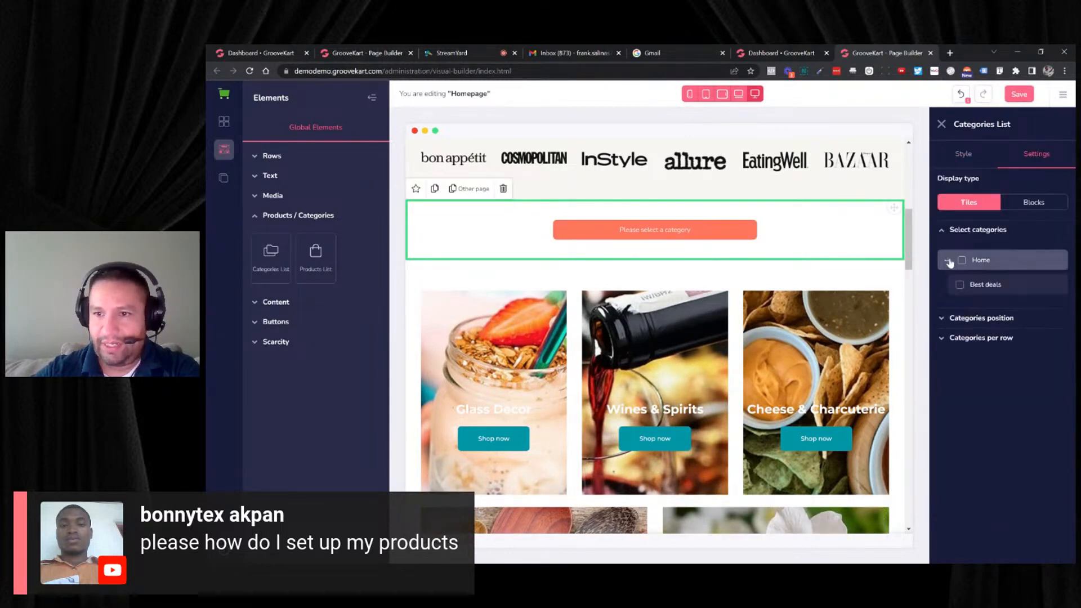
pyautogui.click(960, 286)
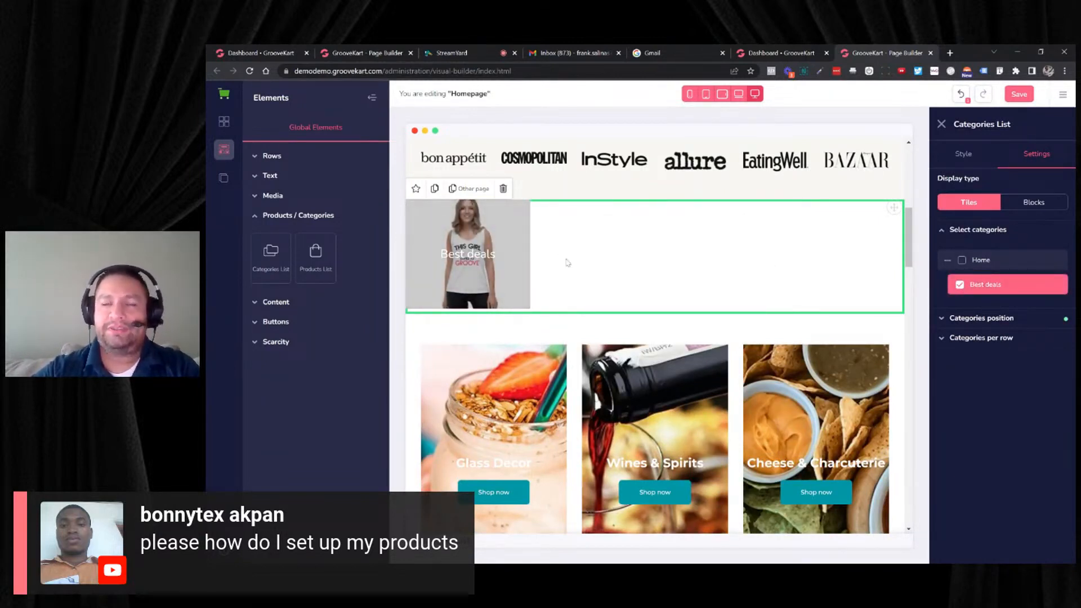
# - Open the Pexels website in a new browser tab and search for golf photos
pyautogui.click(951, 53)
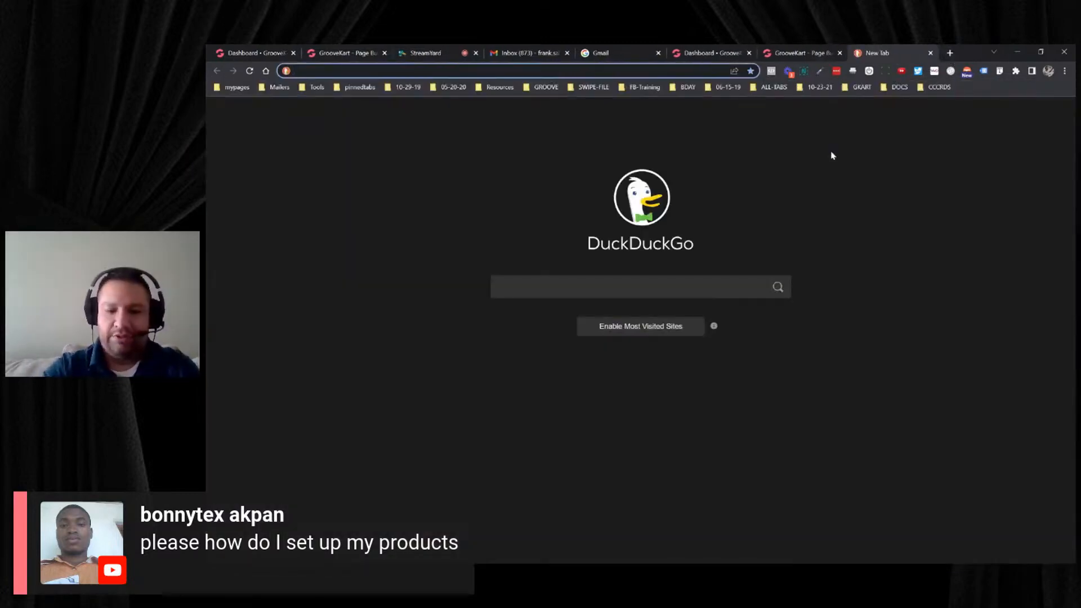
pyautogui.write('pexel')
pyautogui.press('Return')
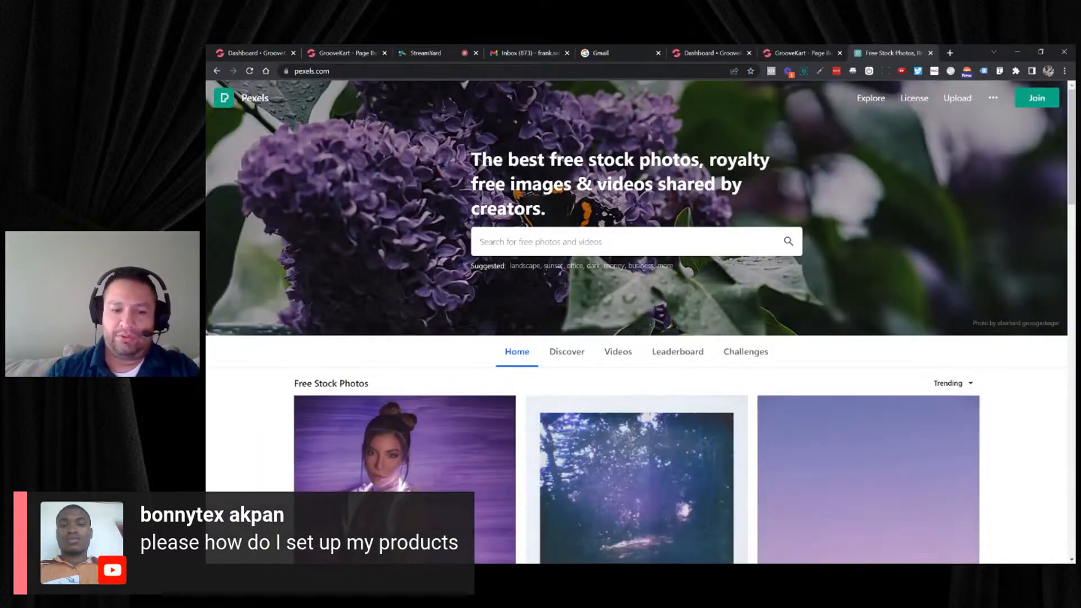
pyautogui.write('golf')
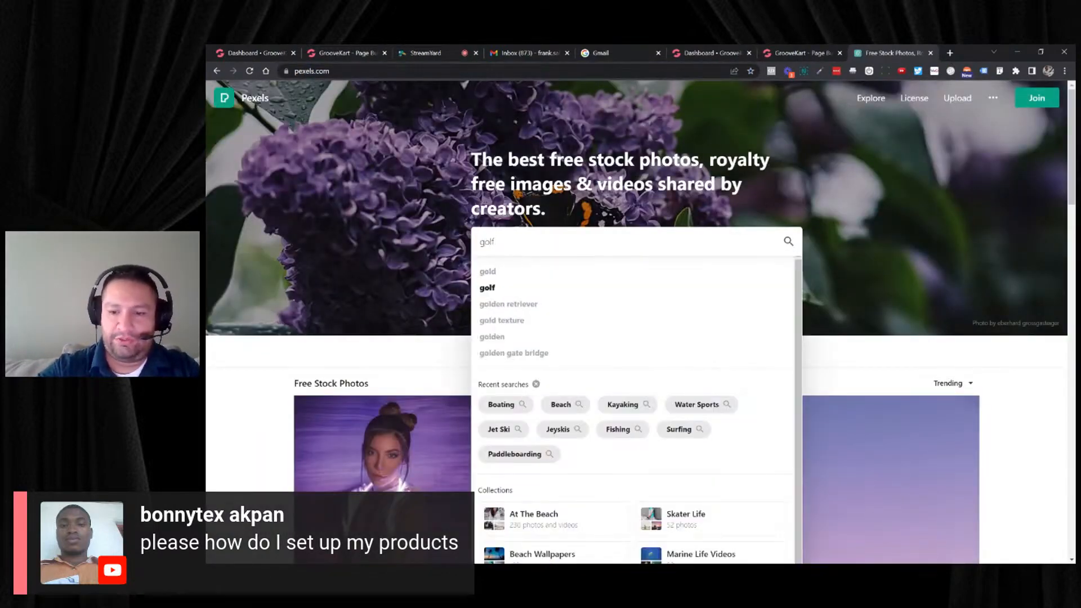
pyautogui.press('Return')
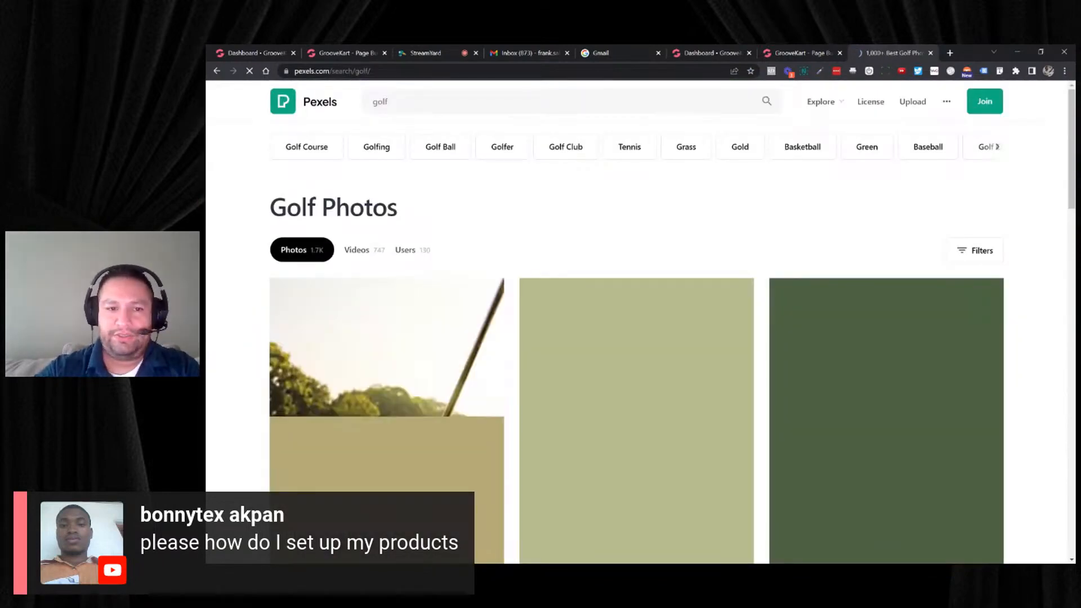
# - Open the photo of the golf club beside the yellow ball from the golf search results
pyautogui.scroll(-2, 749, 214)
pyautogui.moveTo(607, 311)
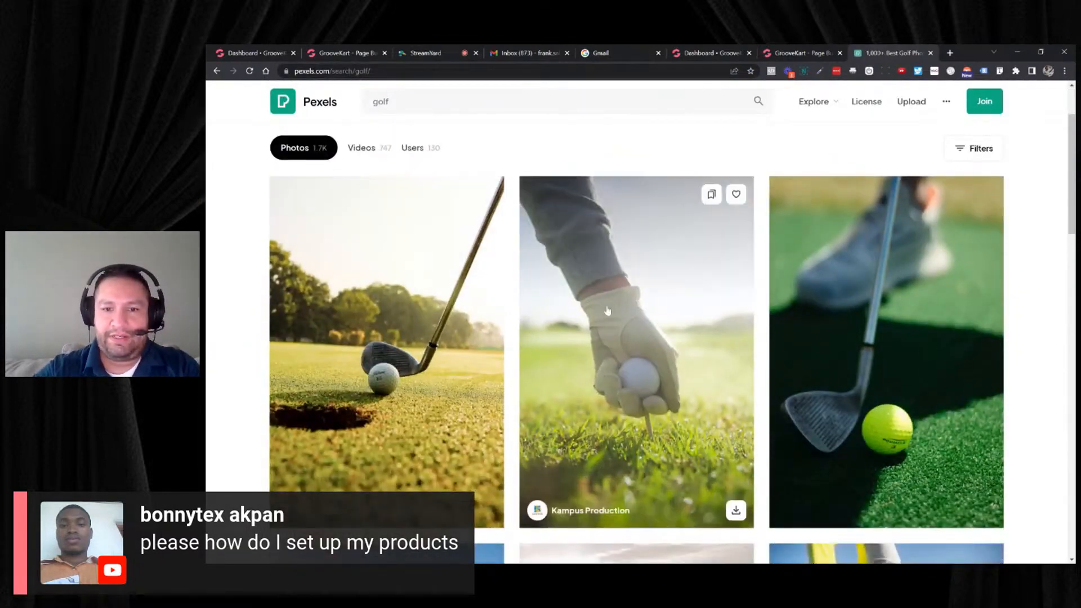
pyautogui.click(857, 313)
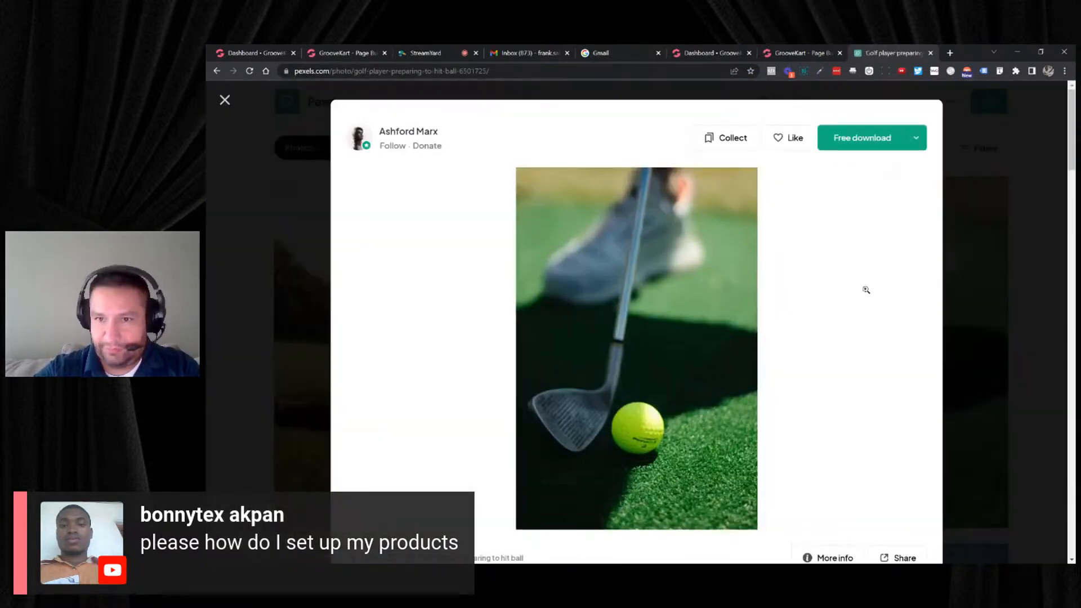
pyautogui.click(918, 137)
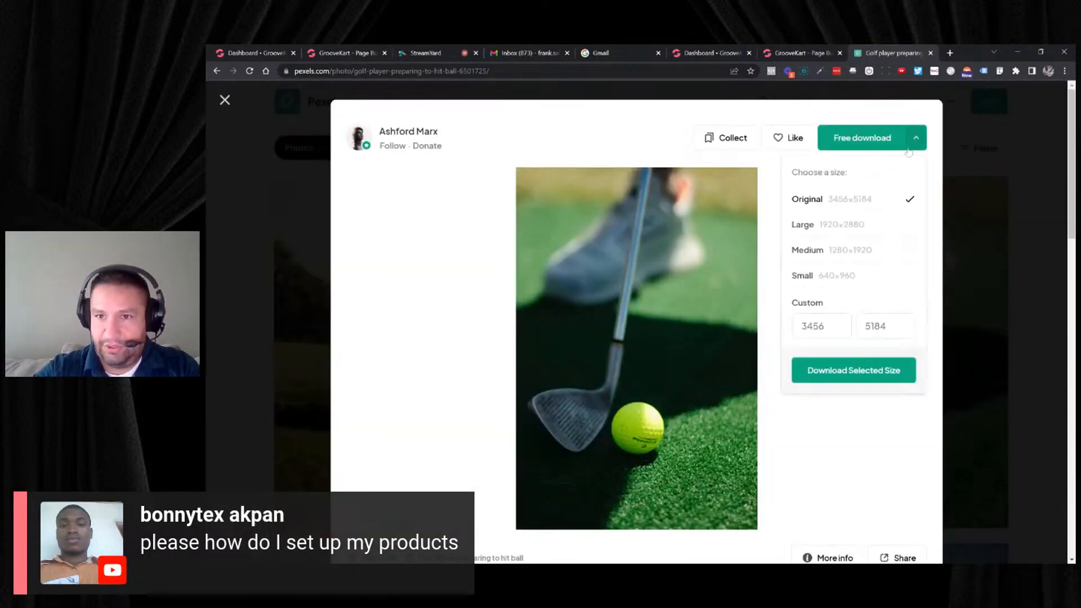
pyautogui.click(842, 283)
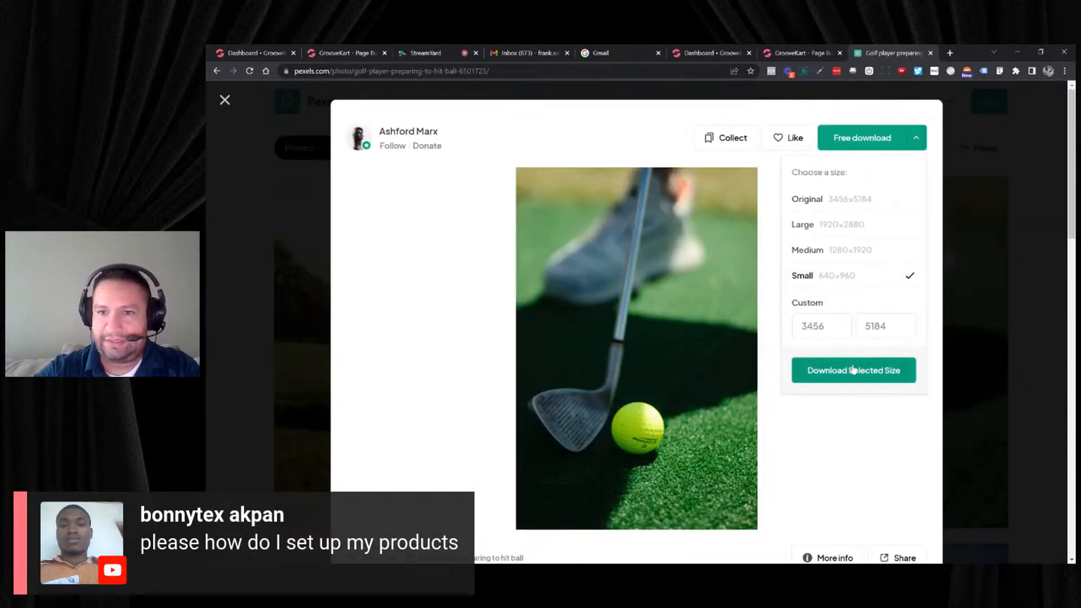
pyautogui.click(957, 147)
# - Download the photo of the golfer swinging in the sand bunker at the Small 640x427 size
pyautogui.scroll(-3, 585, 306)
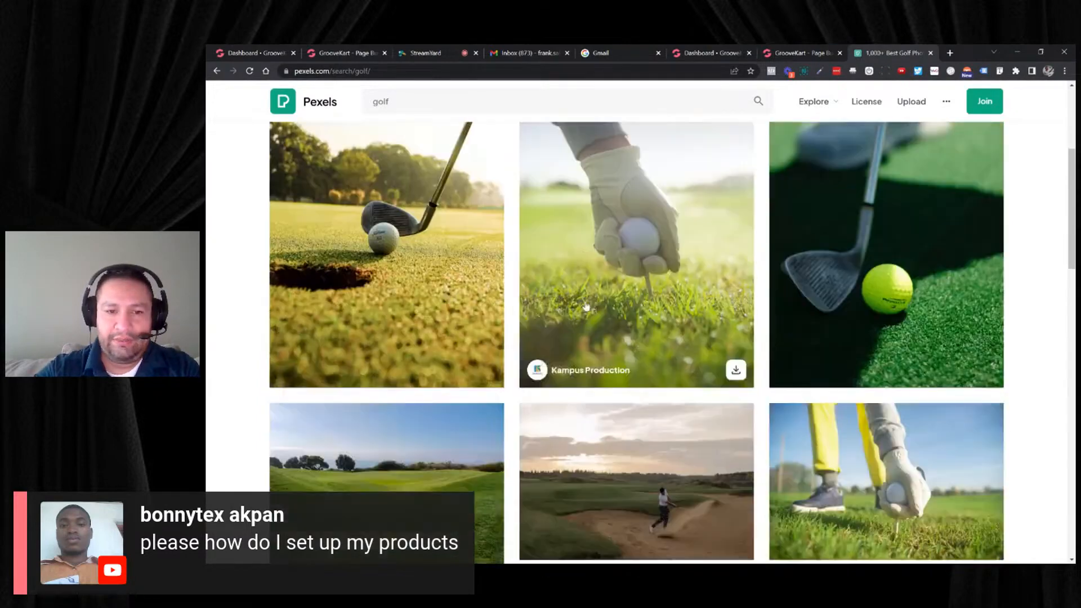
pyautogui.scroll(-5, 585, 307)
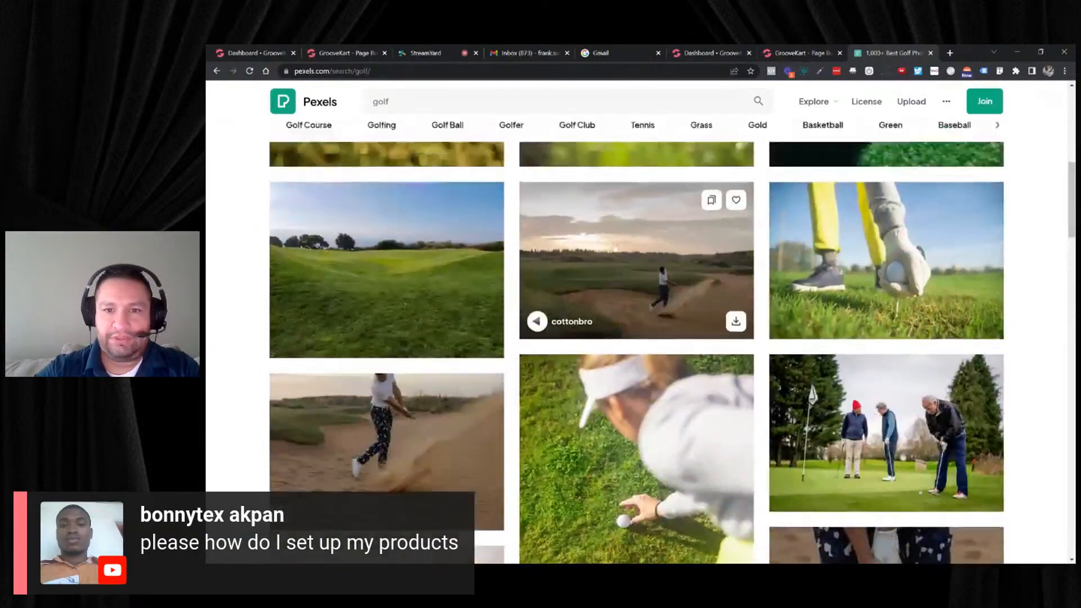
pyautogui.click(698, 243)
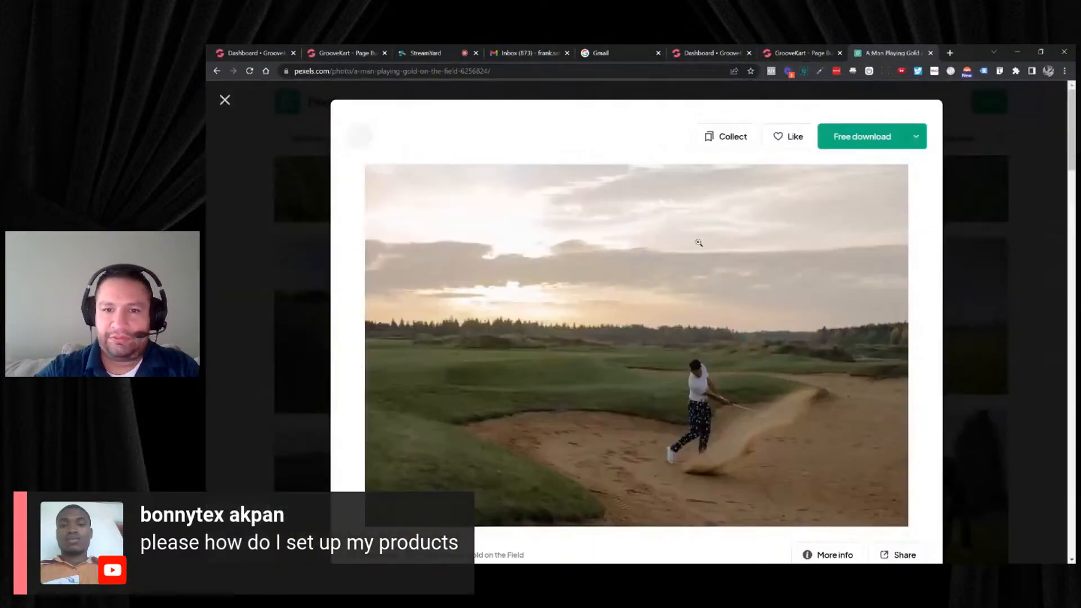
pyautogui.click(916, 137)
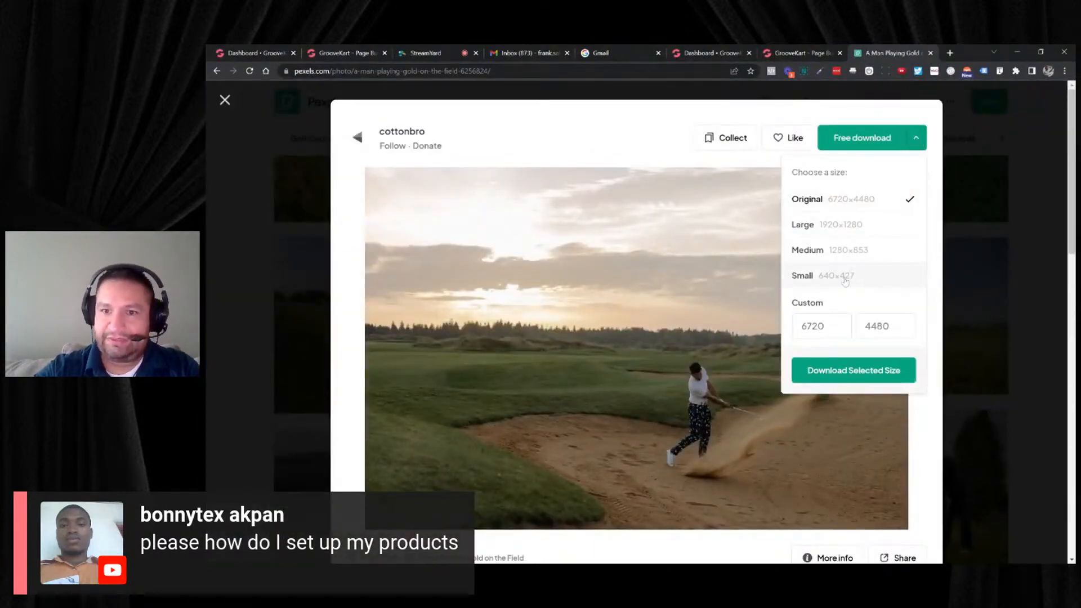
pyautogui.click(846, 278)
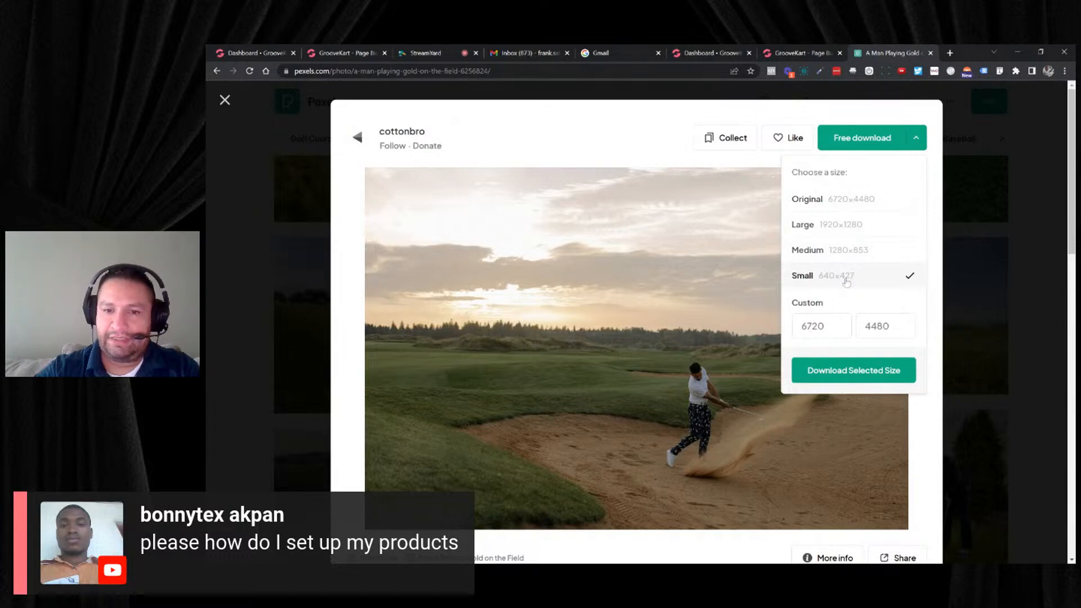
pyautogui.click(821, 371)
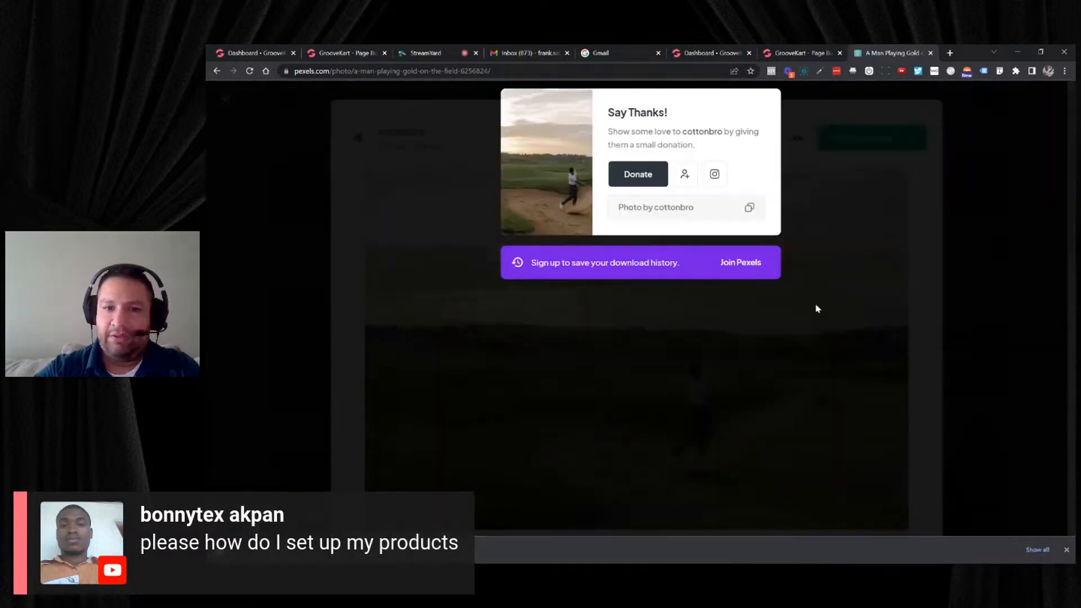
# - Switch to the store dashboard and start a new product category named Golf
pyautogui.click(780, 49)
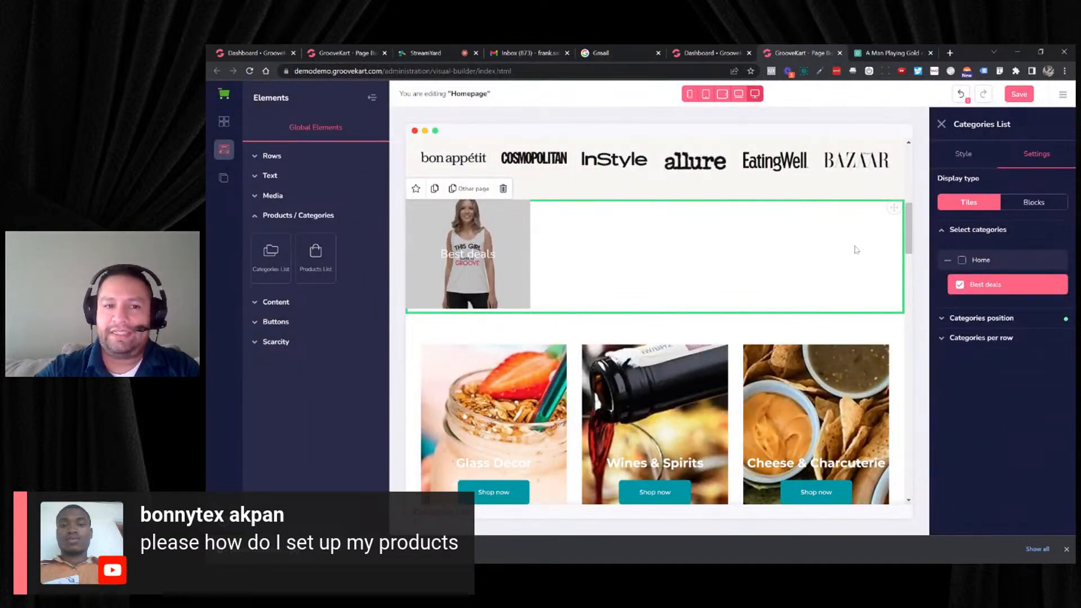
pyautogui.click(707, 55)
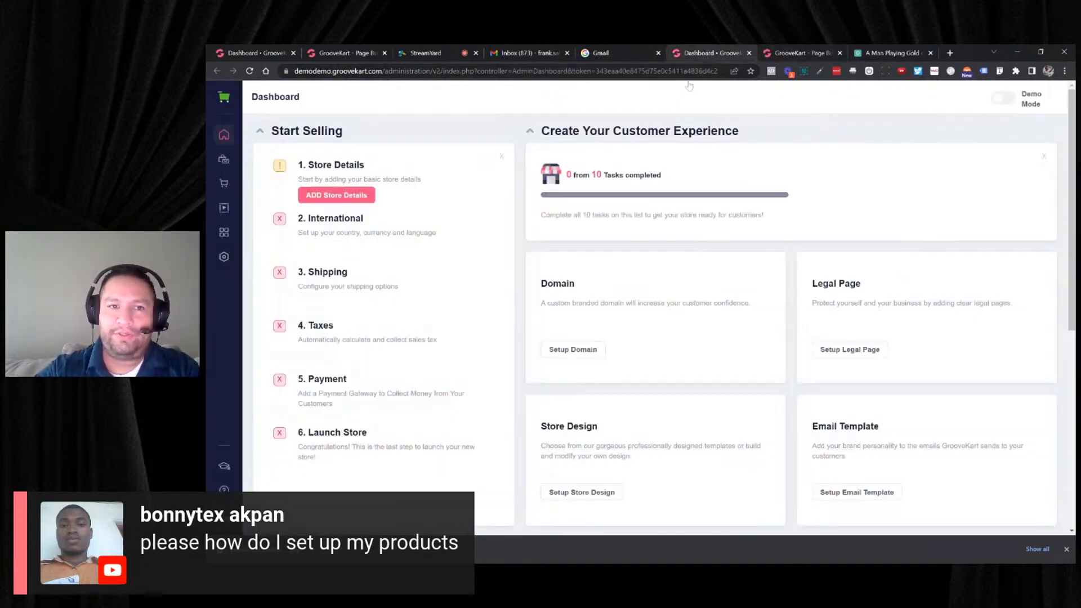
pyautogui.click(225, 160)
pyautogui.click(273, 150)
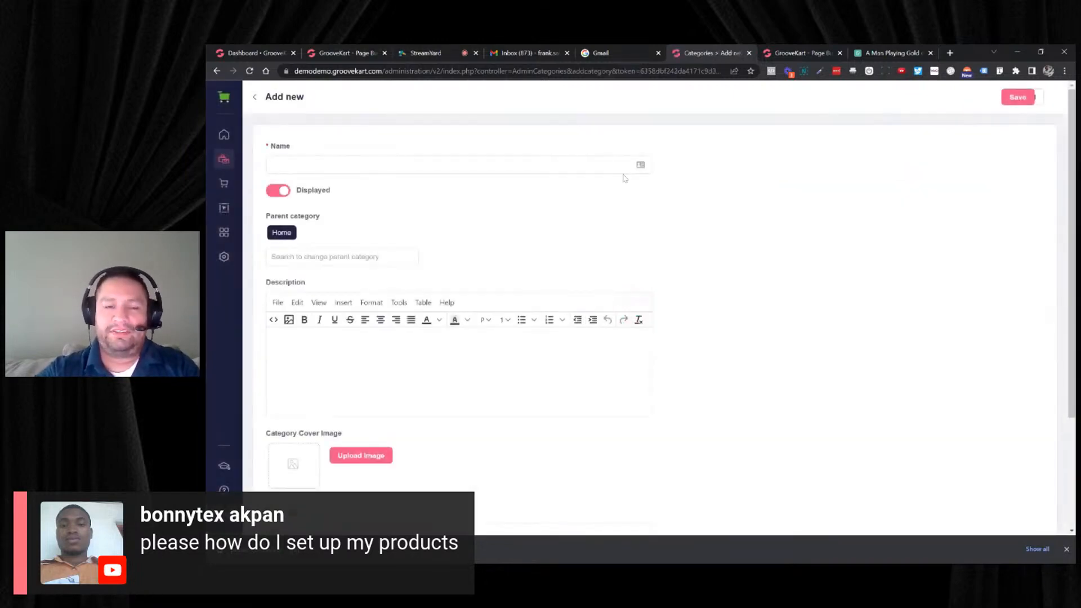
pyautogui.click(554, 165)
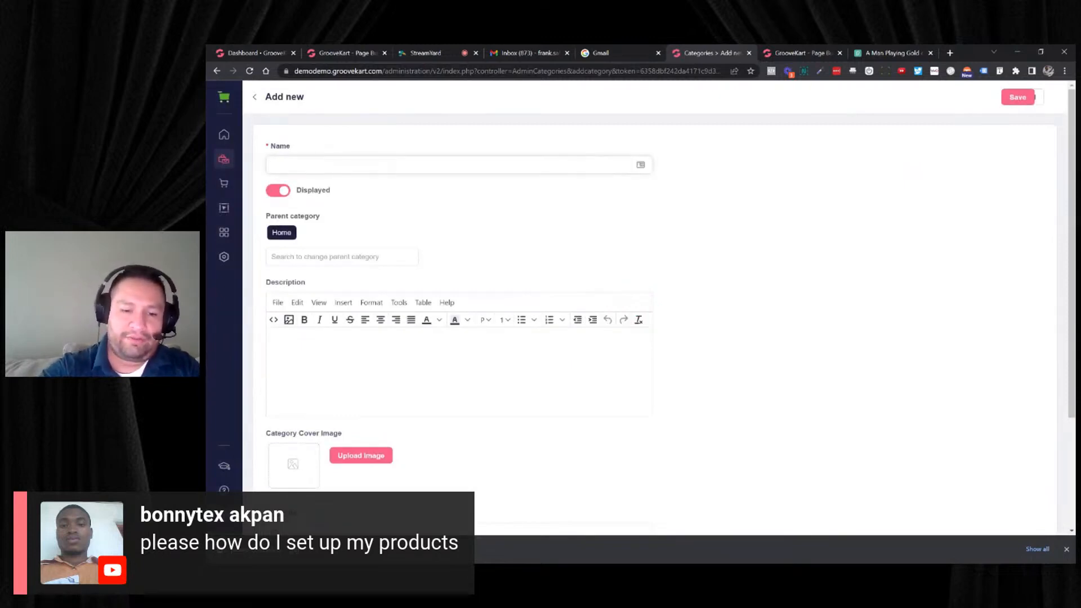
pyautogui.write('Golf')
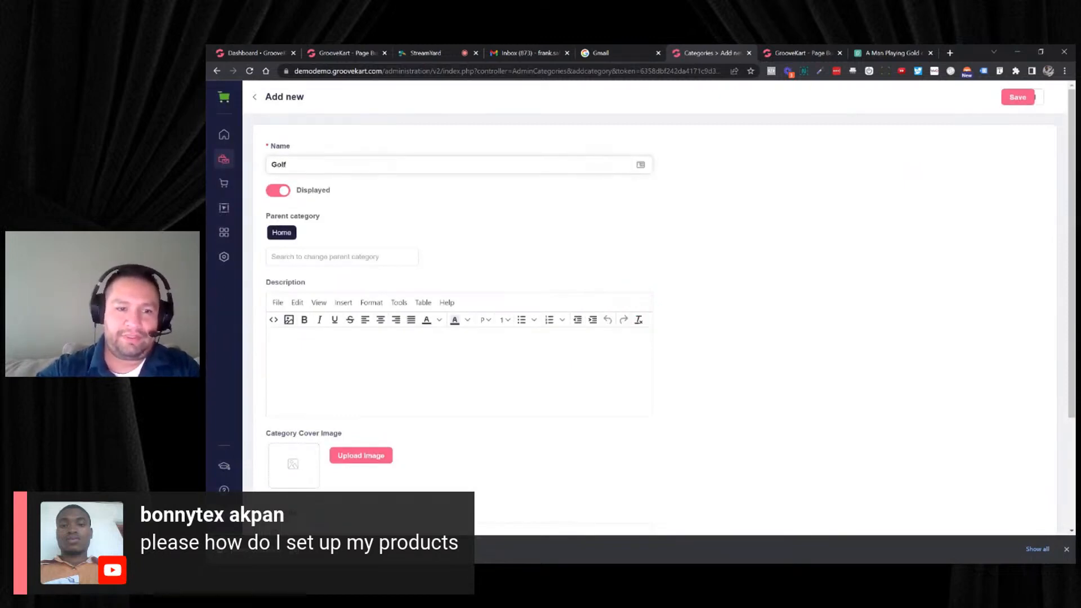
# - Set the meta title to Golf and save the category with the downloaded bunker photo as its cover image
pyautogui.scroll(-3, 654, 316)
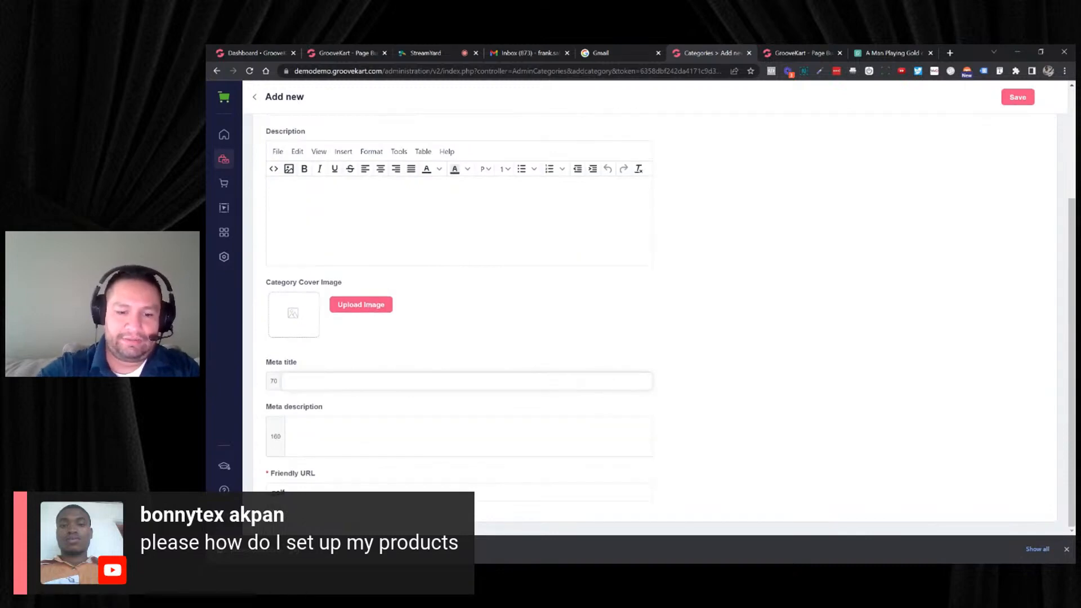
pyautogui.write('Golf')
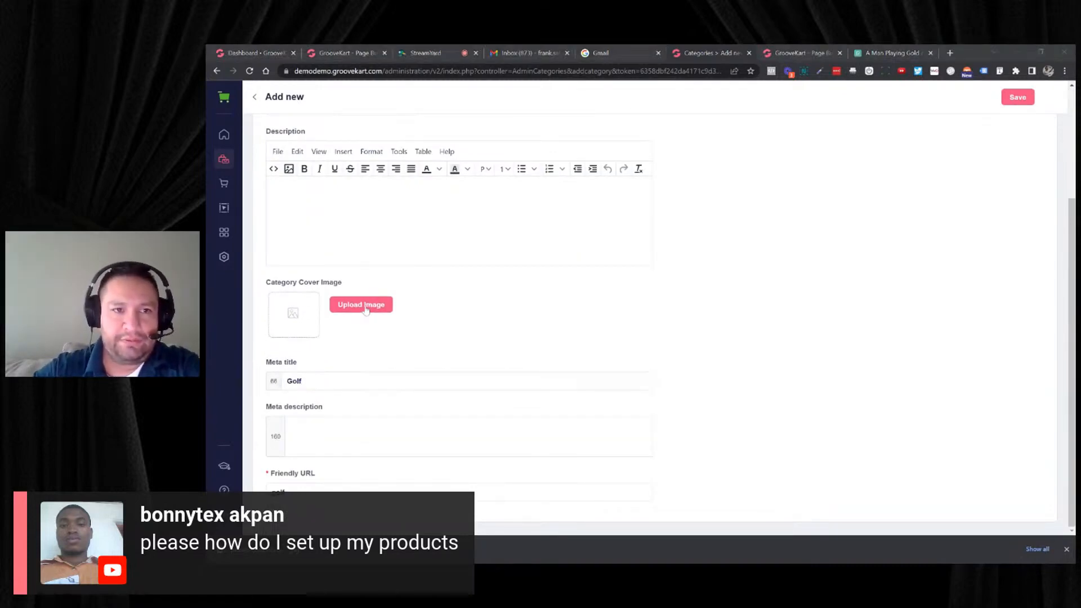
pyautogui.scroll(1, 866, 240)
pyautogui.scroll(3, 982, 139)
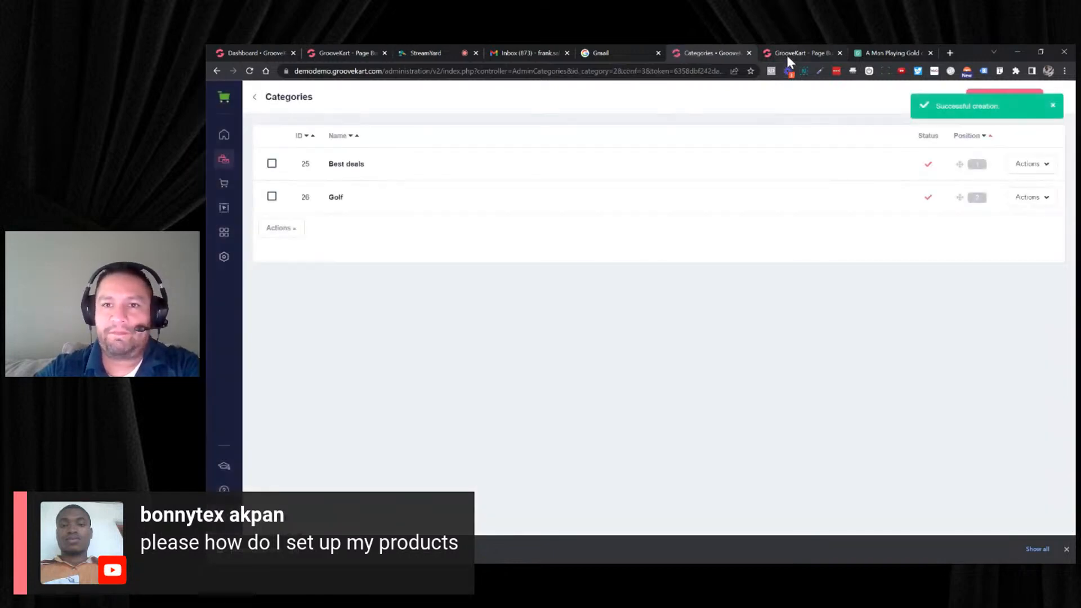
# - Return to the homepage in the page builder and reload it
pyautogui.click(787, 56)
pyautogui.click(542, 72)
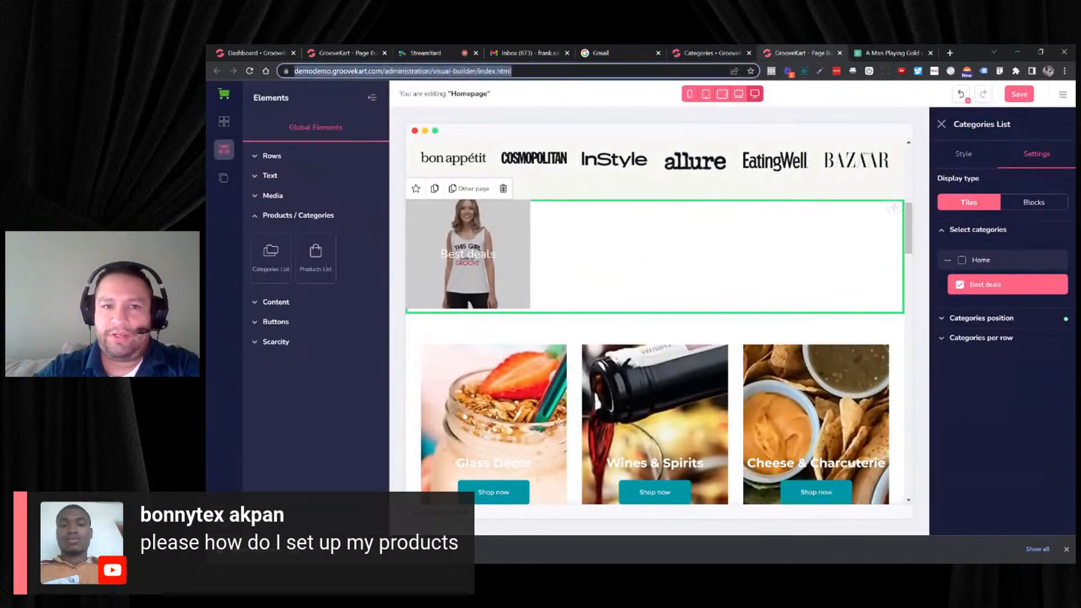
pyautogui.press('Return')
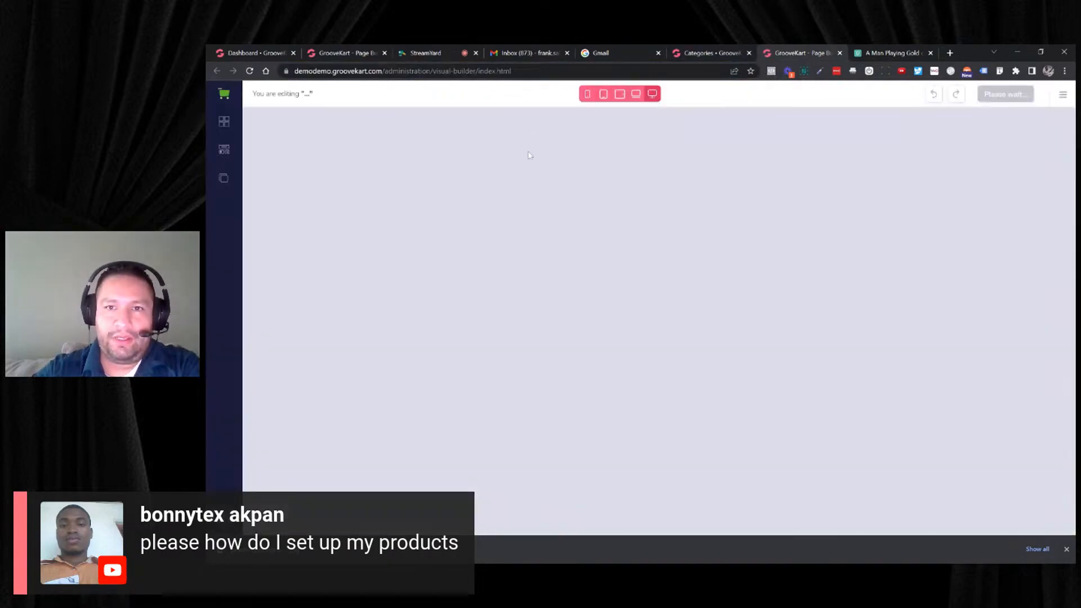
# - Insert a Categories List element between the brand logos and the Glass Decor, Wines & Spirits and Cheese & Charcuterie tiles
pyautogui.scroll(-15, 566, 200)
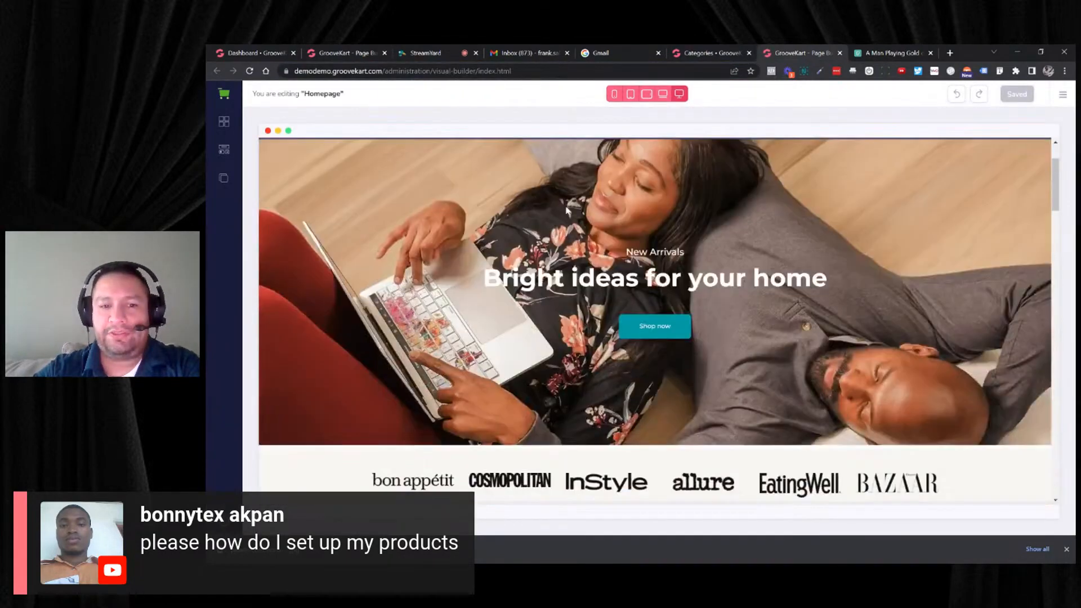
pyautogui.scroll(10, 549, 231)
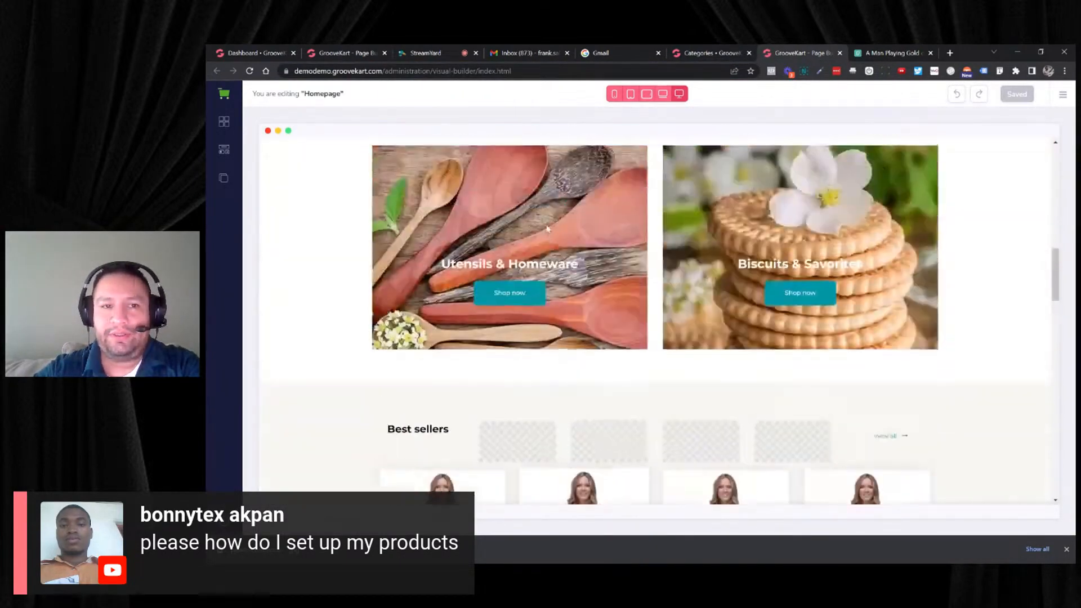
pyautogui.scroll(-6, 543, 242)
pyautogui.scroll(-8, 544, 242)
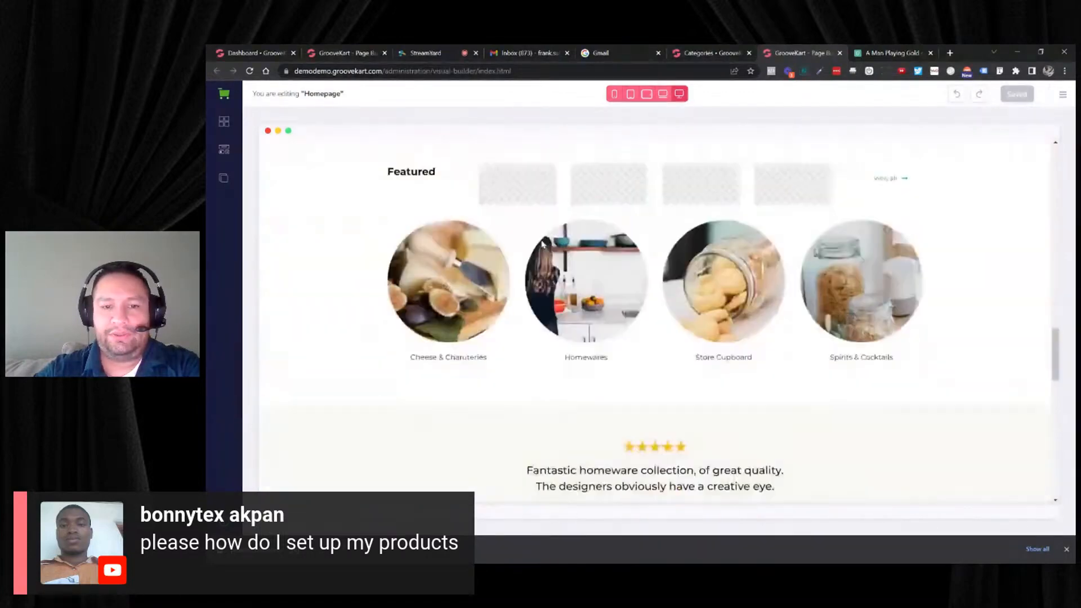
pyautogui.scroll(10, 533, 239)
pyautogui.scroll(4, 528, 240)
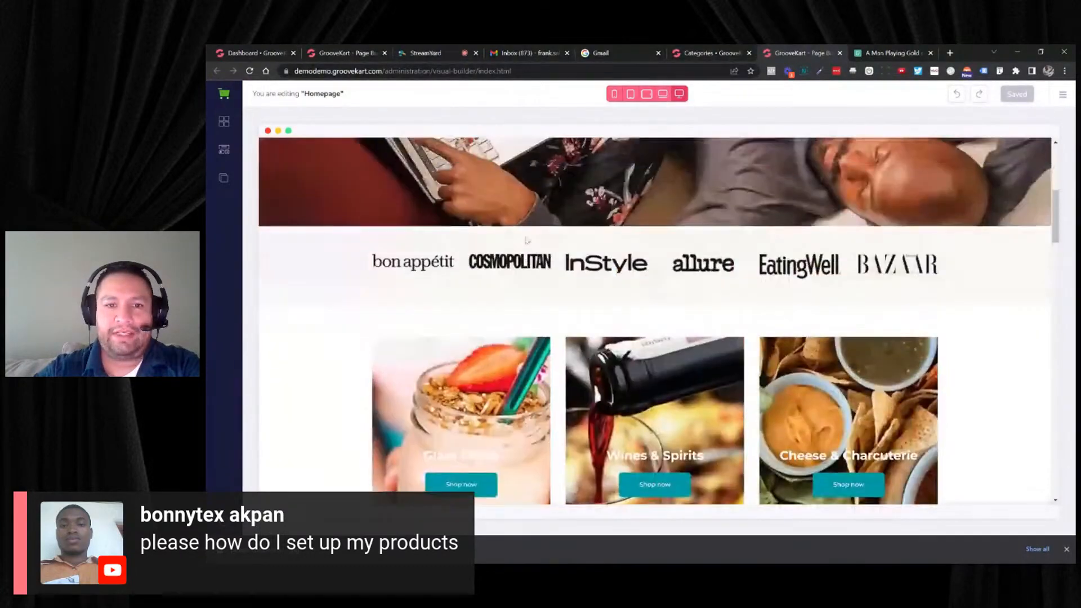
pyautogui.click(223, 146)
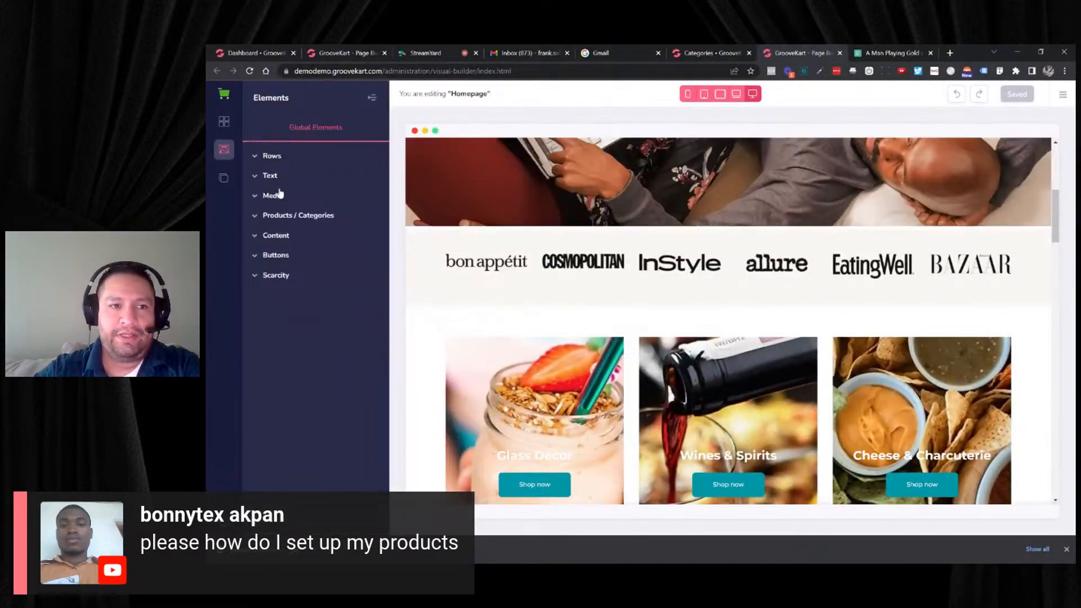
pyautogui.click(283, 218)
pyautogui.moveTo(277, 248); pyautogui.dragTo(498, 329)
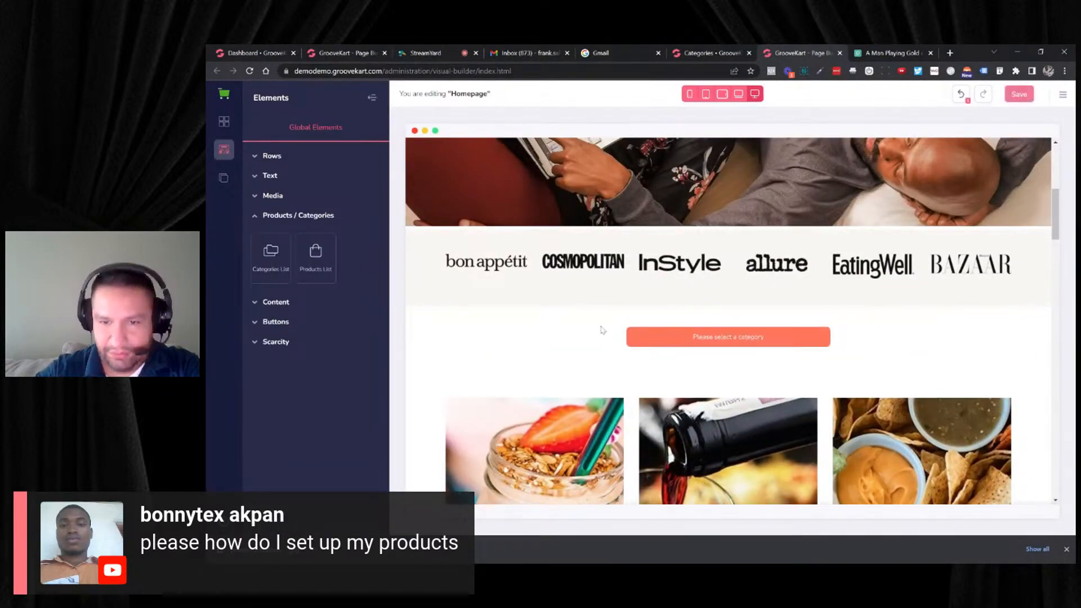
# - Set the Categories List to show the Golf category under Home and save the homepage
pyautogui.click(681, 337)
pyautogui.click(1037, 154)
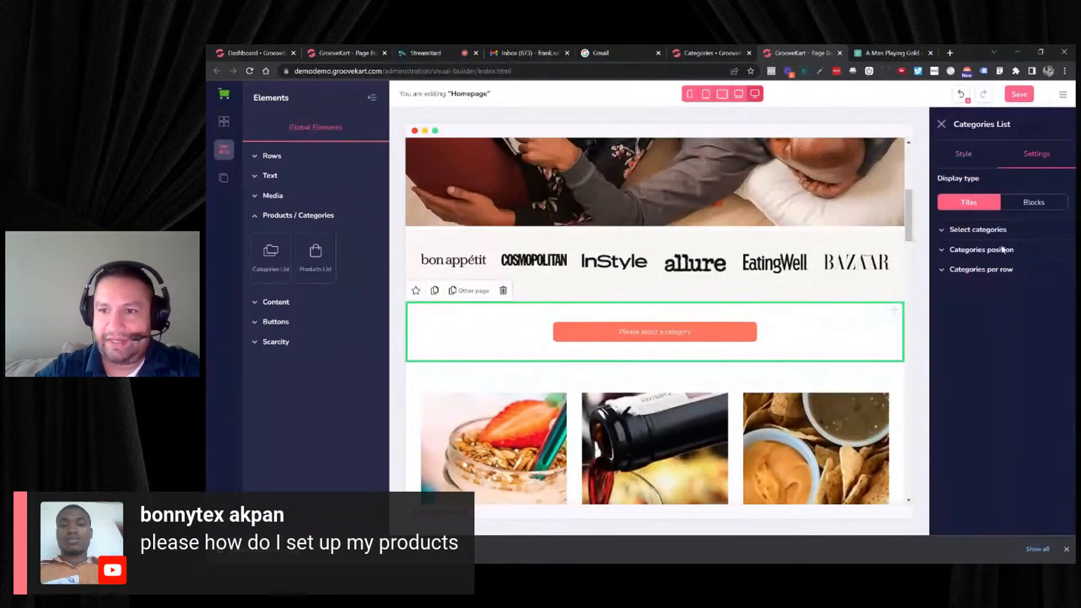
pyautogui.click(981, 231)
pyautogui.click(949, 260)
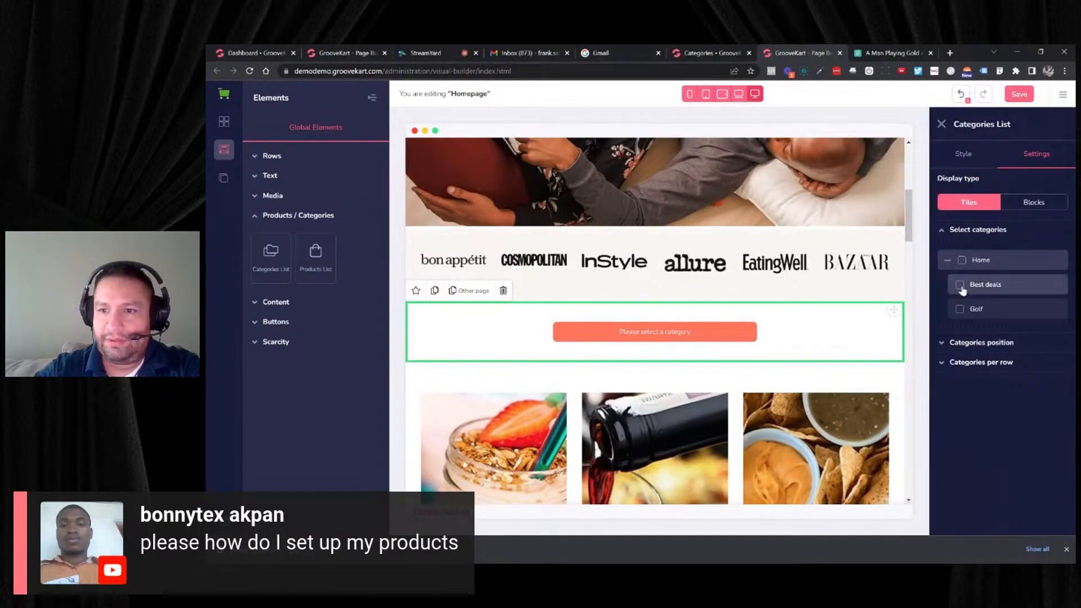
pyautogui.click(960, 309)
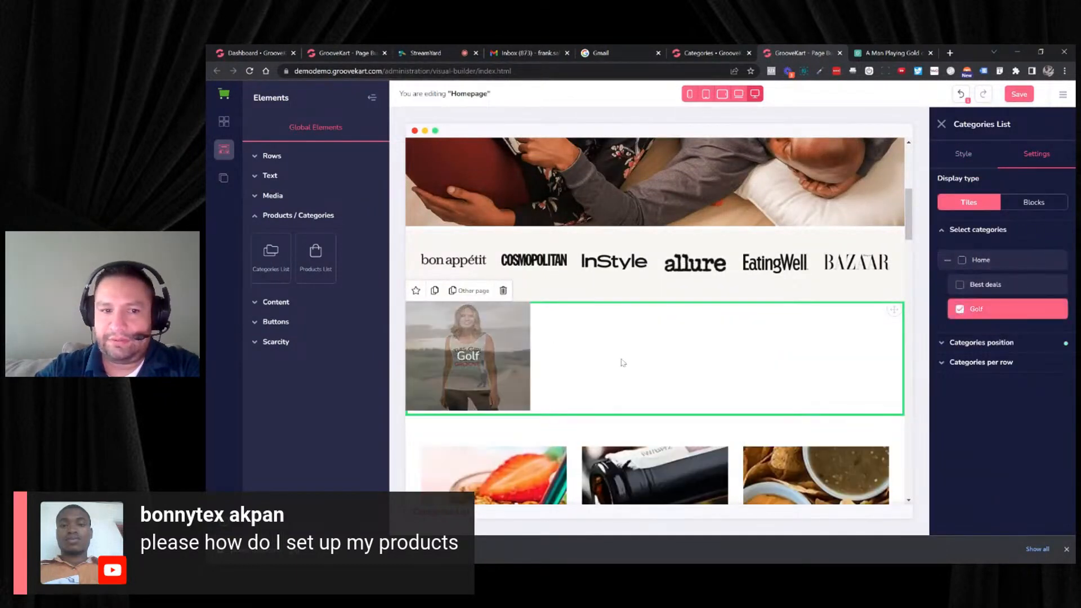
pyautogui.click(1019, 94)
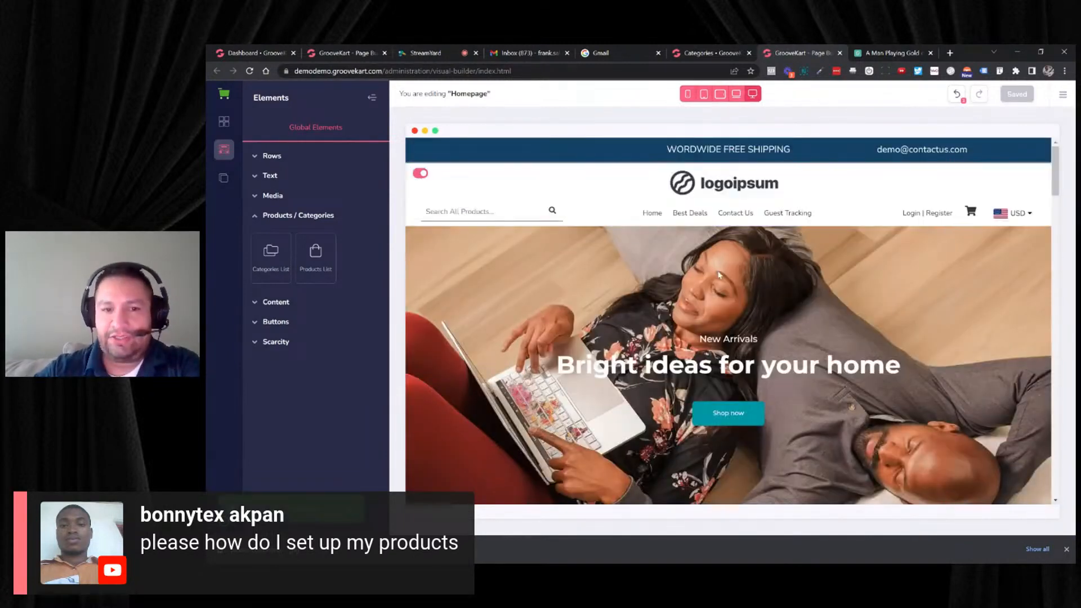
pyautogui.scroll(-5, 719, 276)
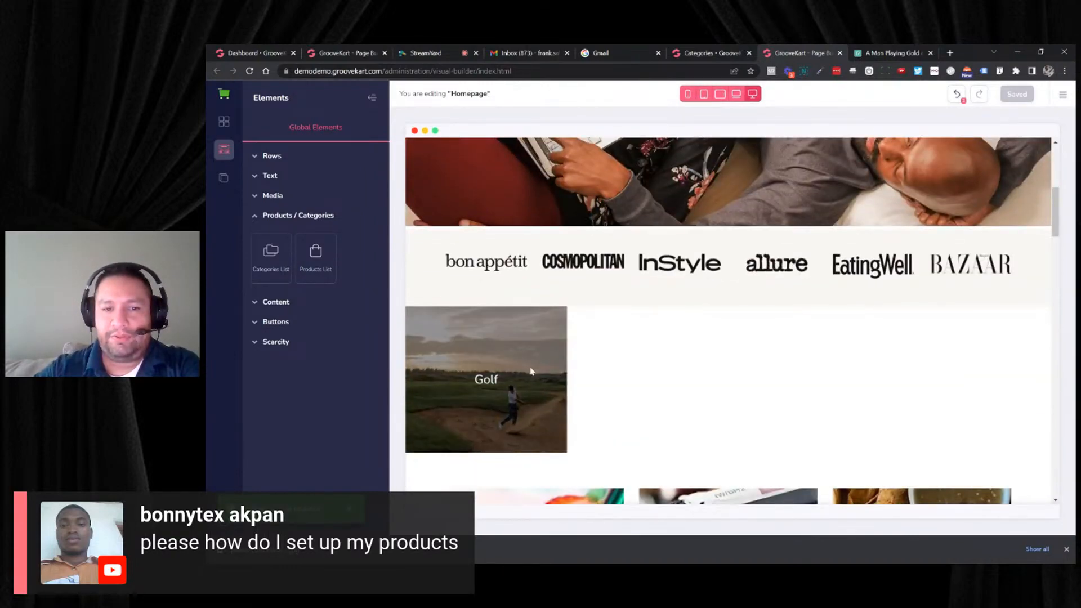
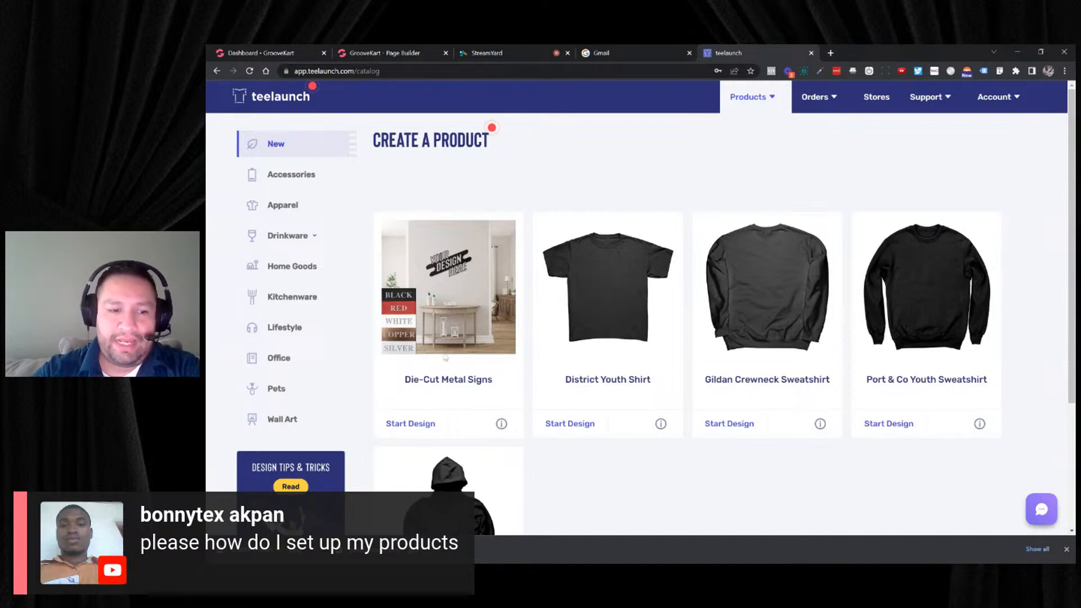
pyautogui.click(283, 571)
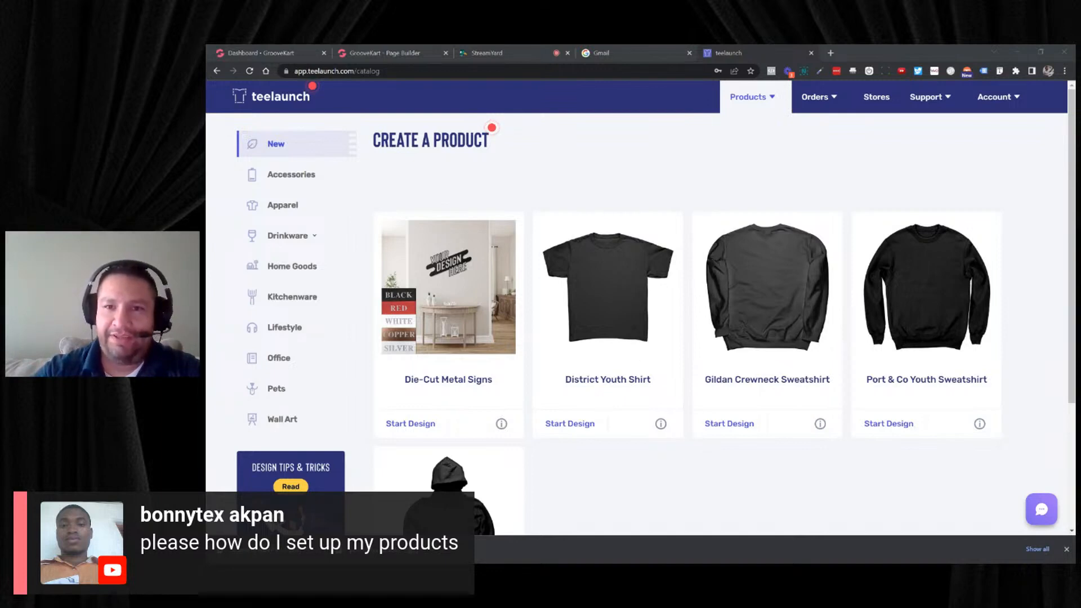
pyautogui.click(616, 308)
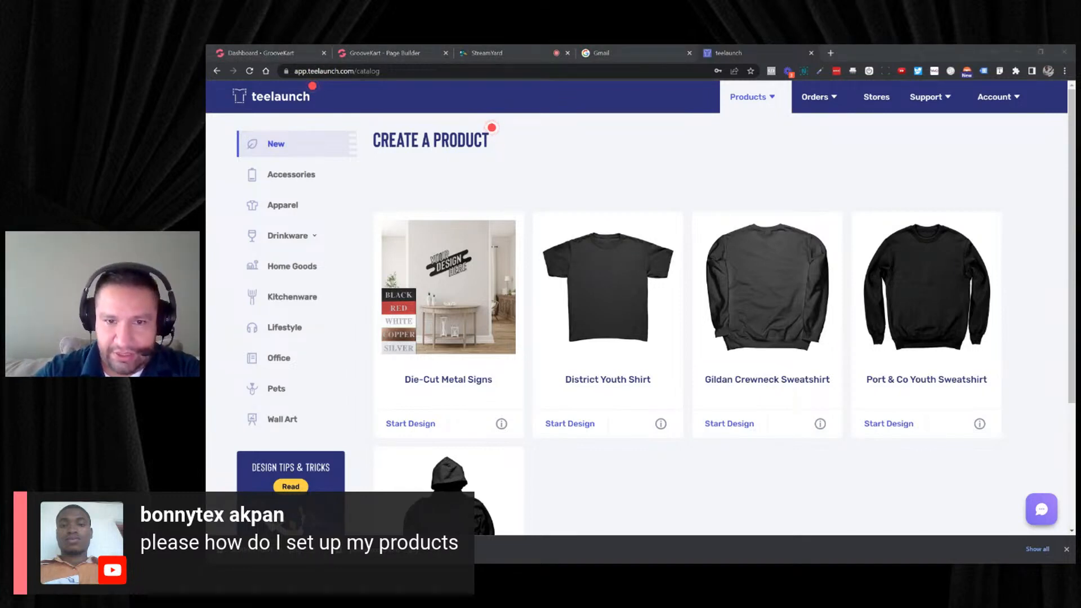
pyautogui.click(662, 134)
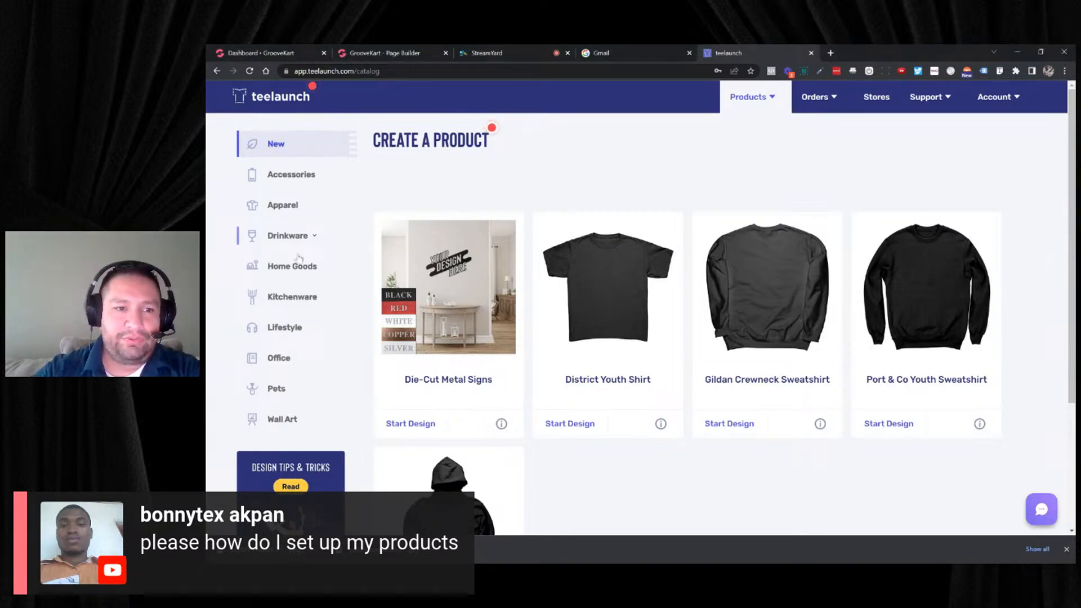
# - Open the Canvas Mens Raglan from the Apparel catalog and review its design requirements
pyautogui.click(292, 174)
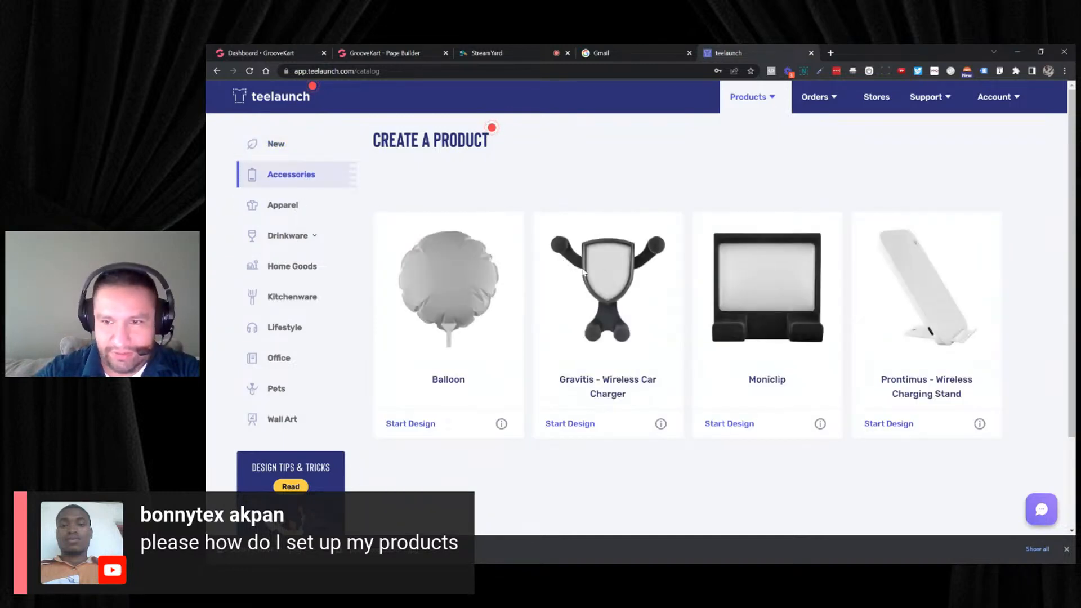
pyautogui.click(283, 207)
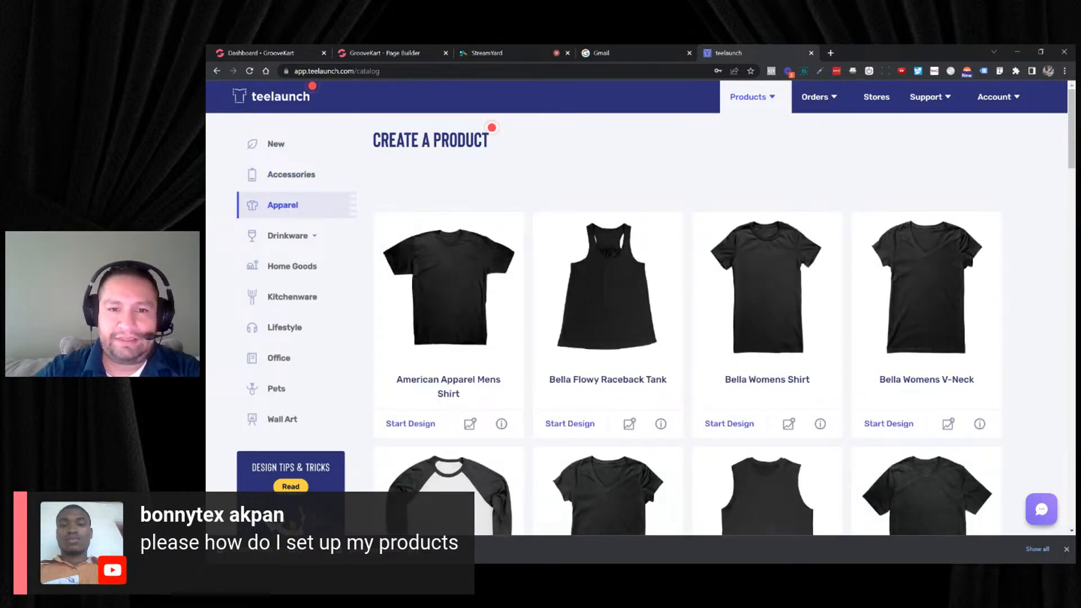
pyautogui.scroll(-4, 453, 321)
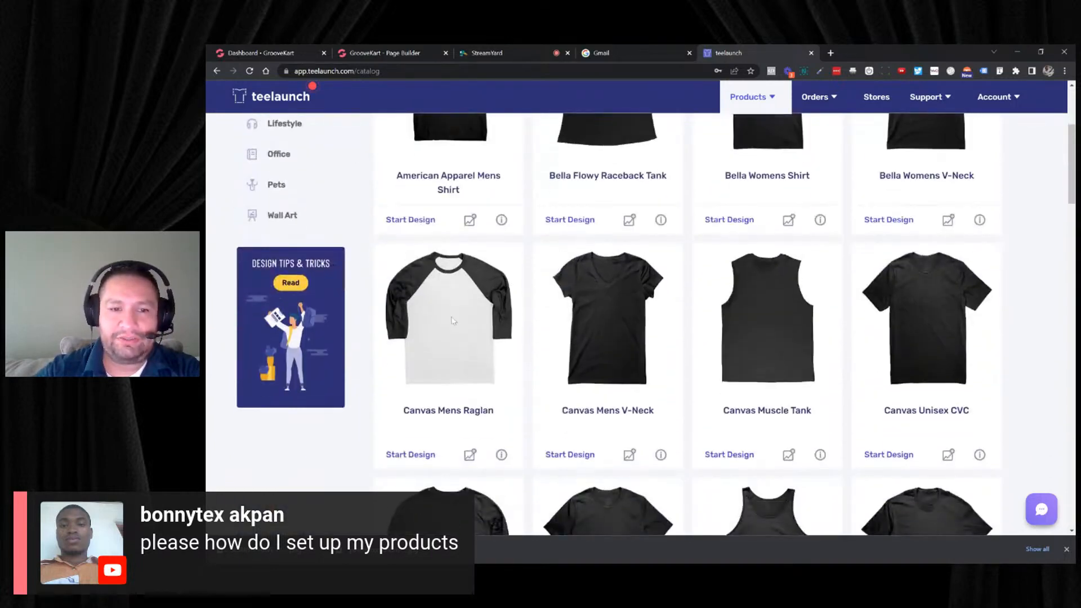
pyautogui.click(454, 321)
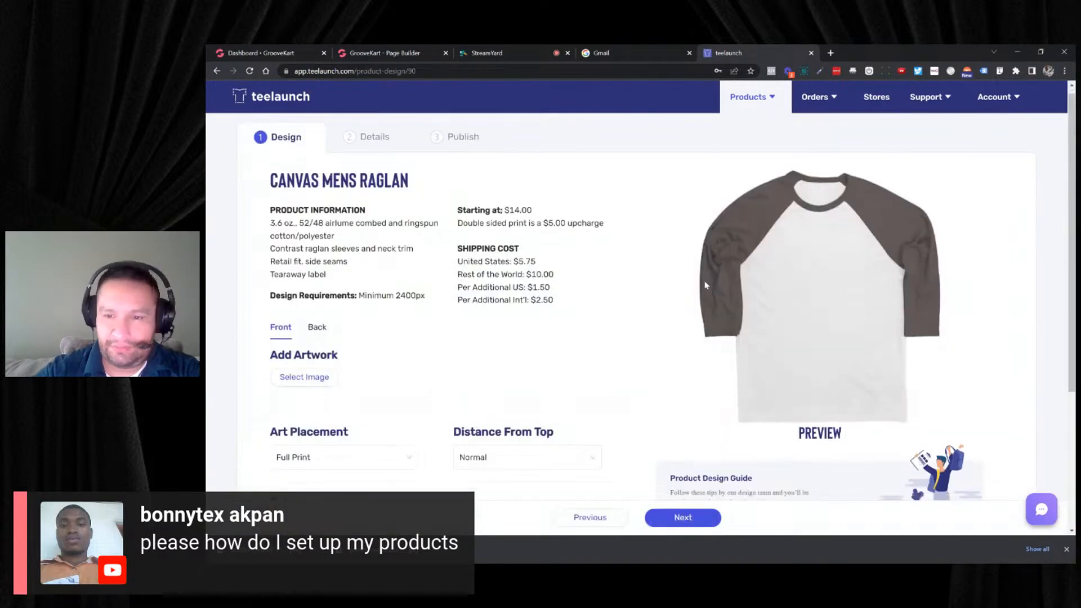
pyautogui.scroll(-2, 705, 285)
pyautogui.scroll(2, 693, 283)
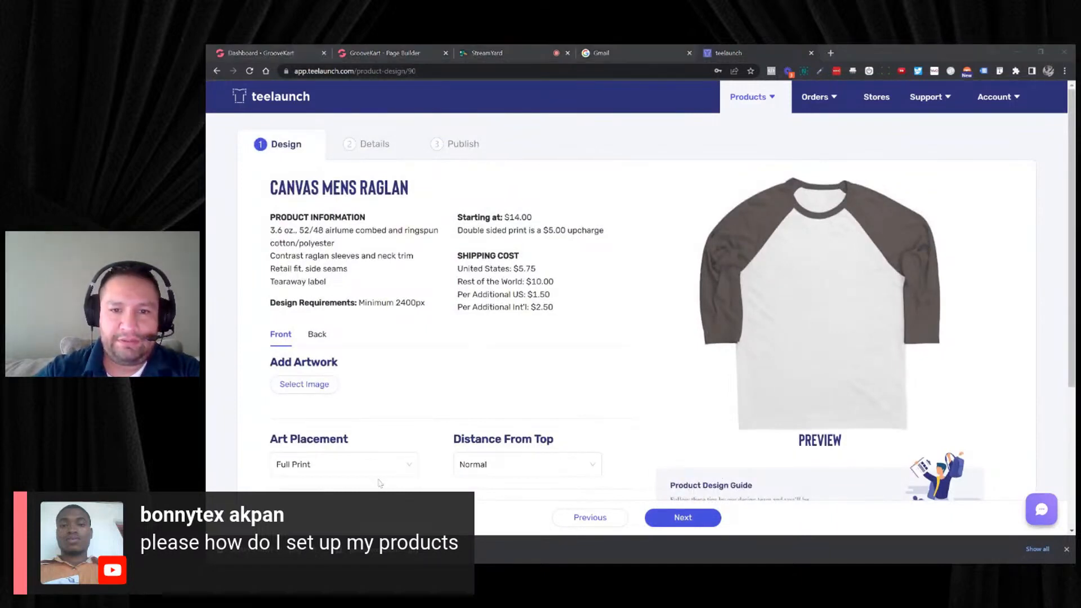
# - Search for image resizer in a new browser tab and open ImageResizer.com
pyautogui.click(832, 56)
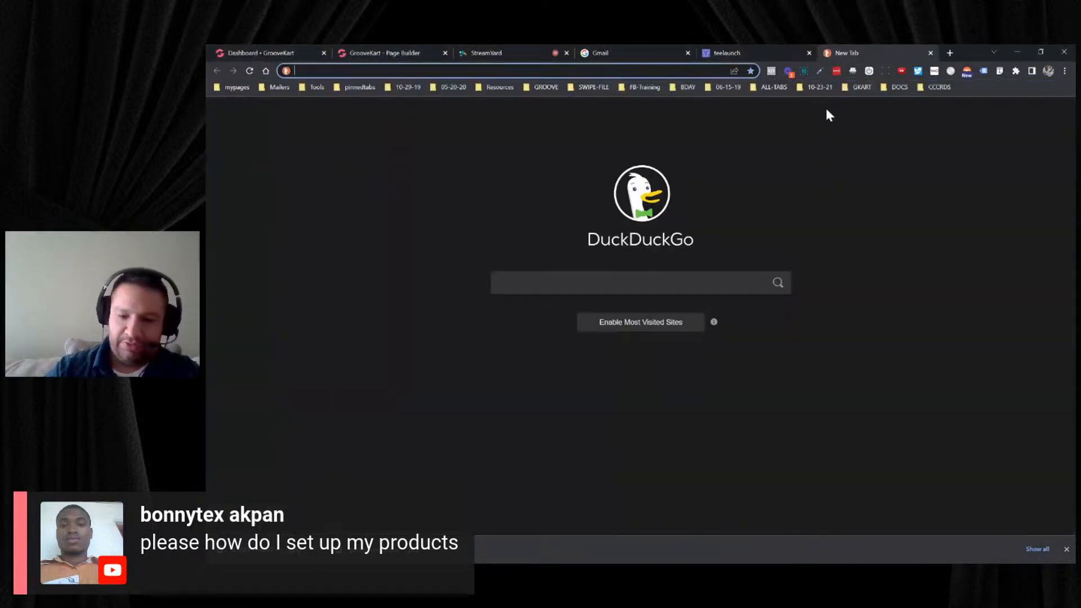
pyautogui.write('image ri')
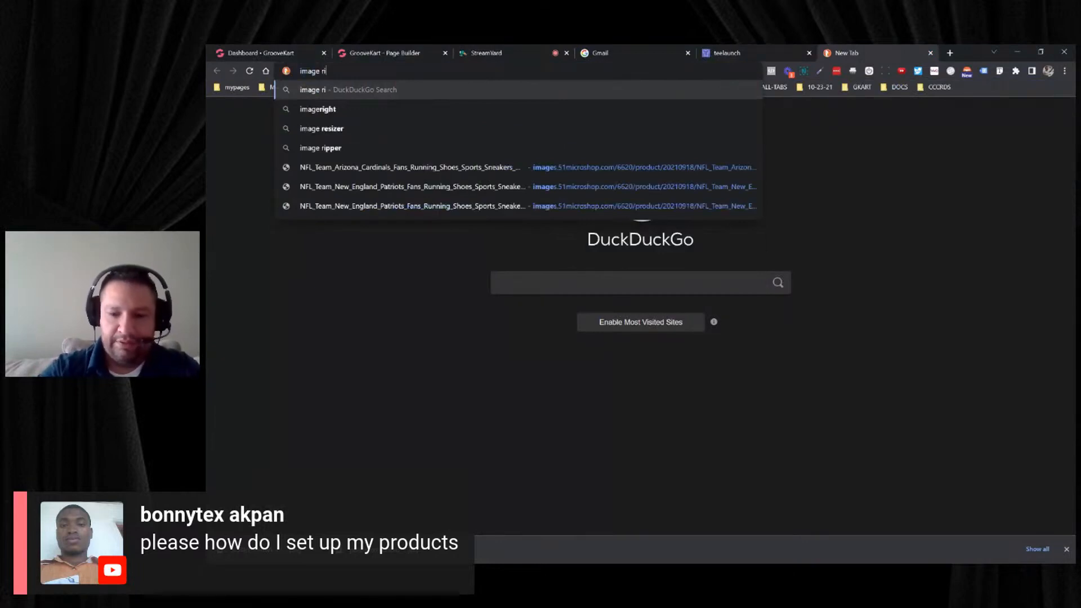
pyautogui.press('BackSpace')
pyautogui.write('esizer')
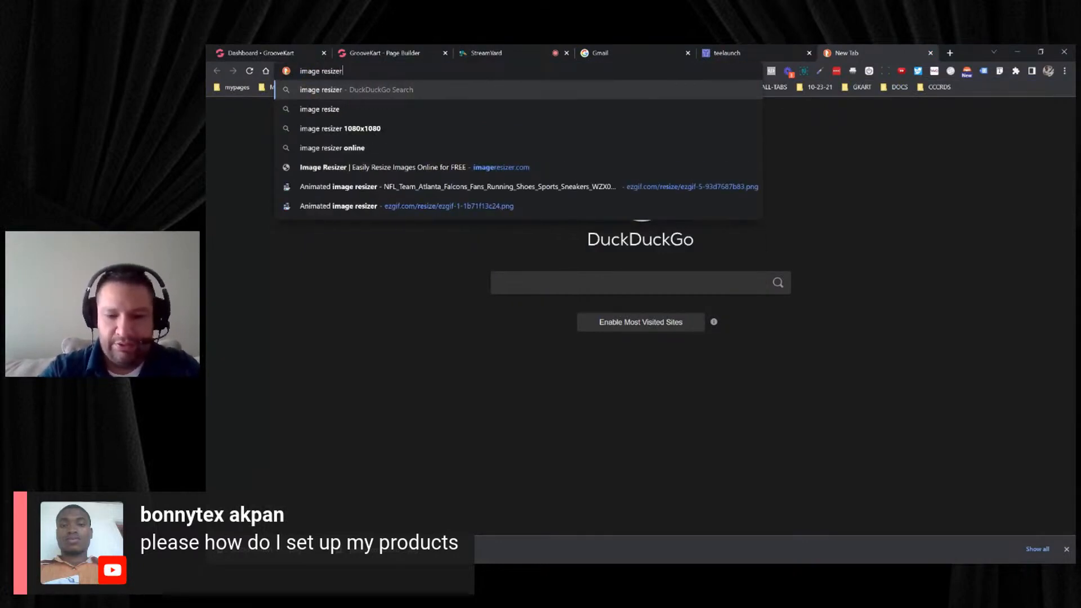
pyautogui.press('Return')
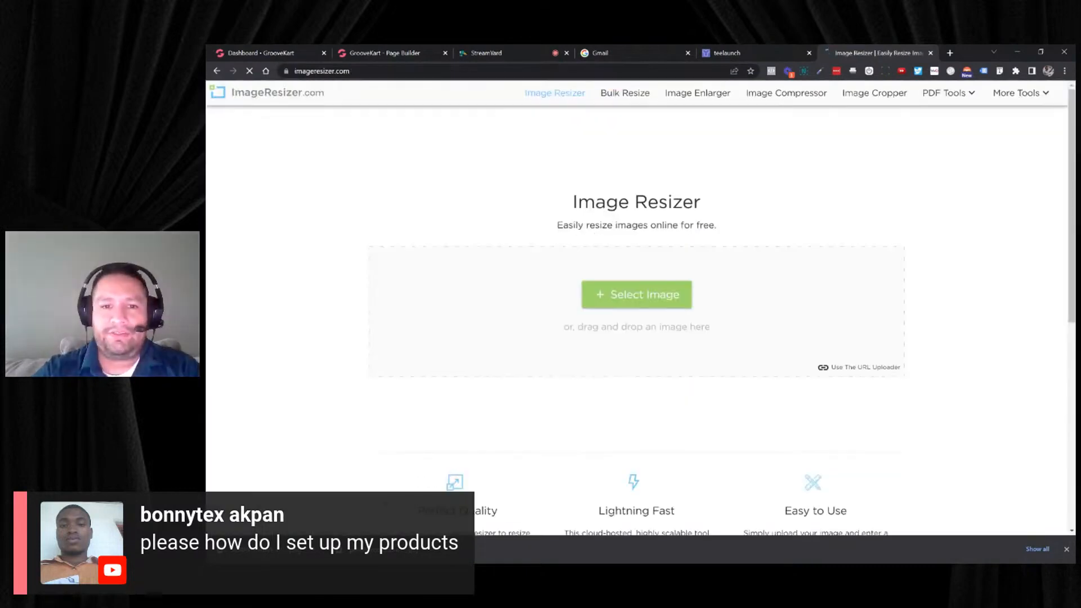
# - Load the "Sorry I have plans with my cat" PNG and resize it to a width of 2400 pixels
pyautogui.click(615, 295)
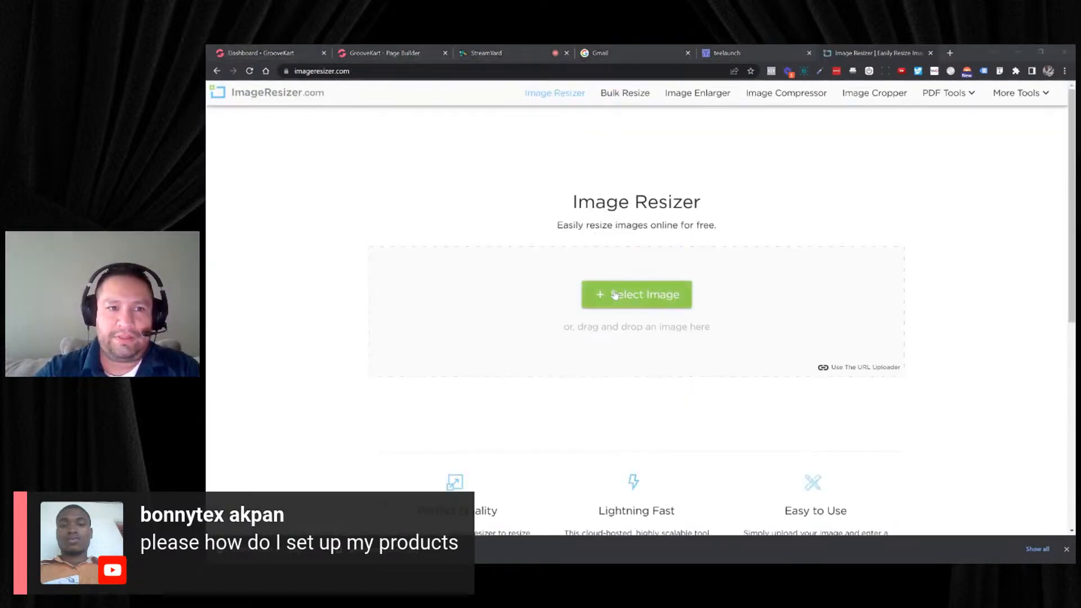
pyautogui.doubleClick(502, 208)
pyautogui.scroll(-3, 539, 253)
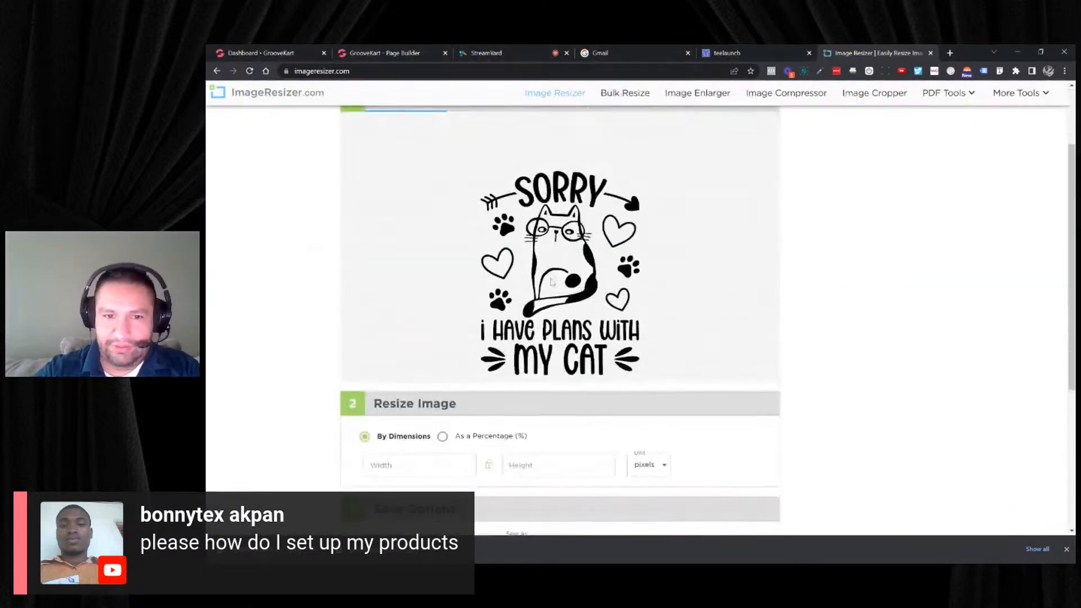
pyautogui.click(419, 363)
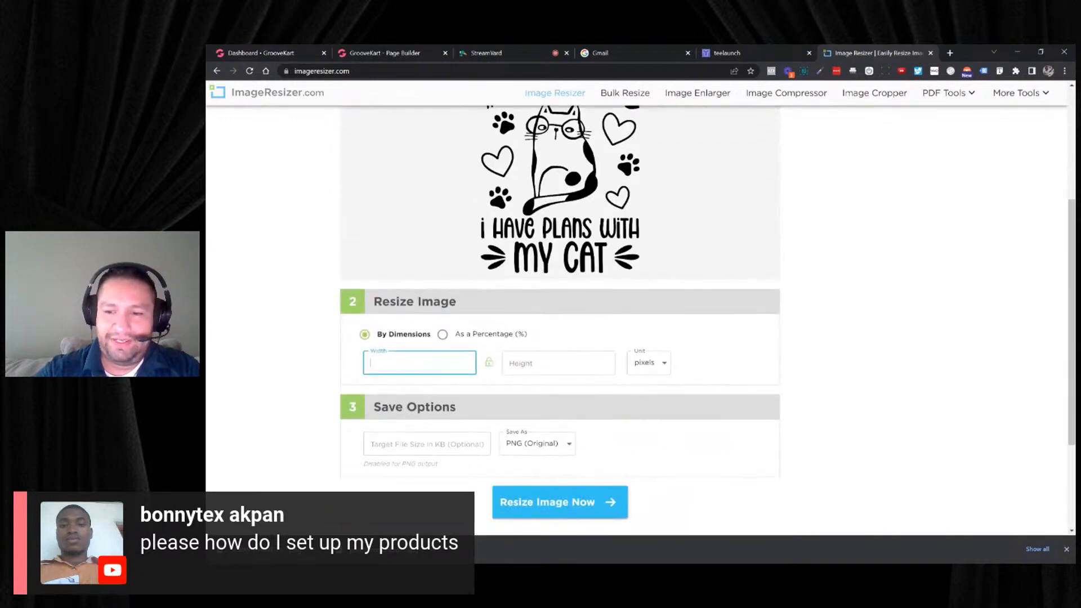
pyautogui.write('2400')
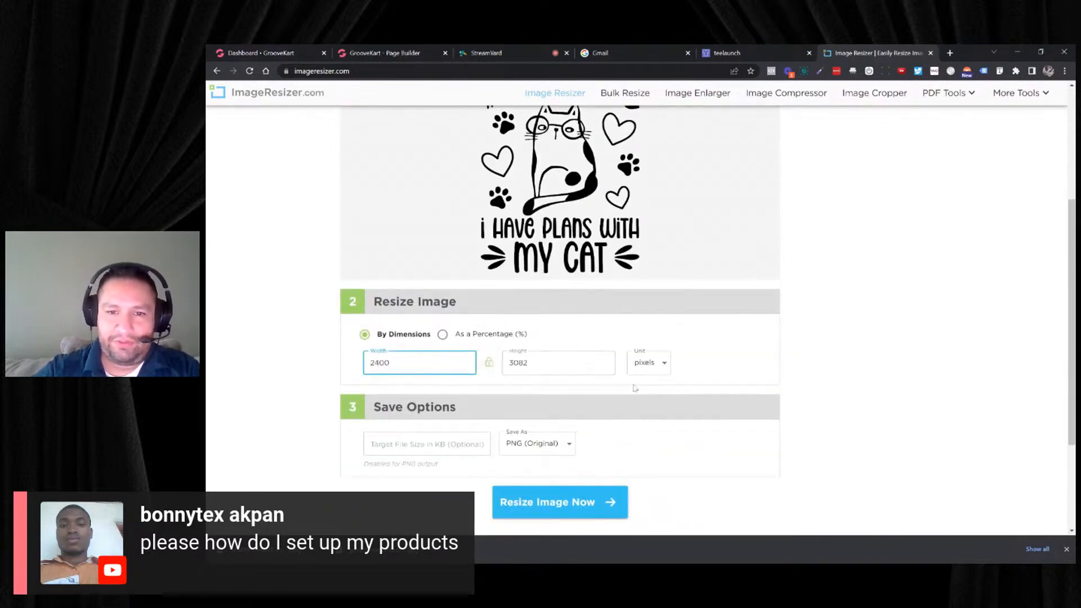
pyautogui.click(569, 500)
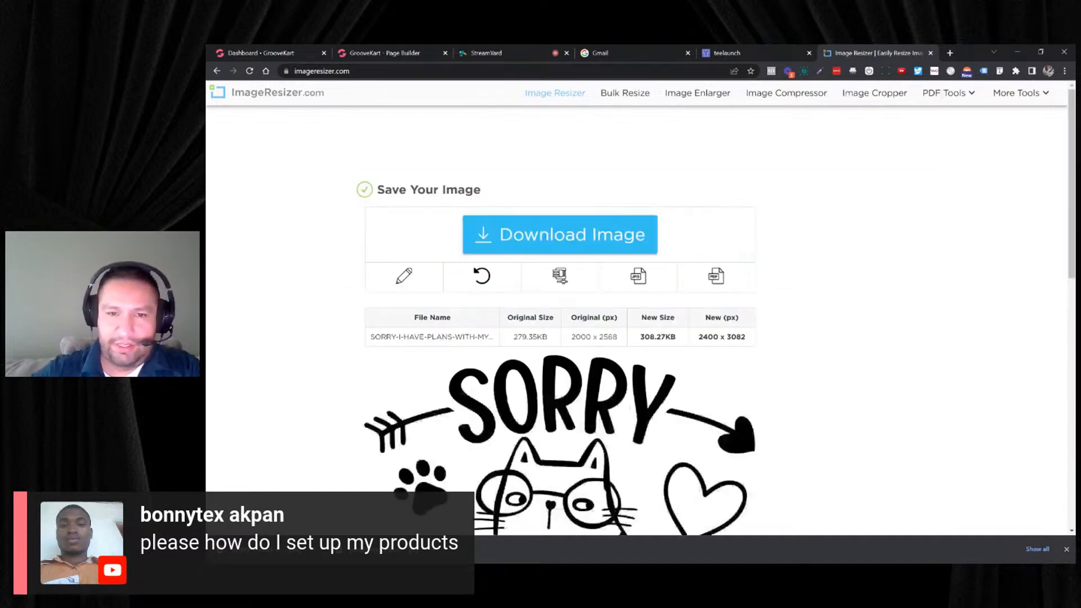
# - Check the resized cat artwork and download it
pyautogui.scroll(-3, 560, 276)
pyautogui.scroll(3, 619, 234)
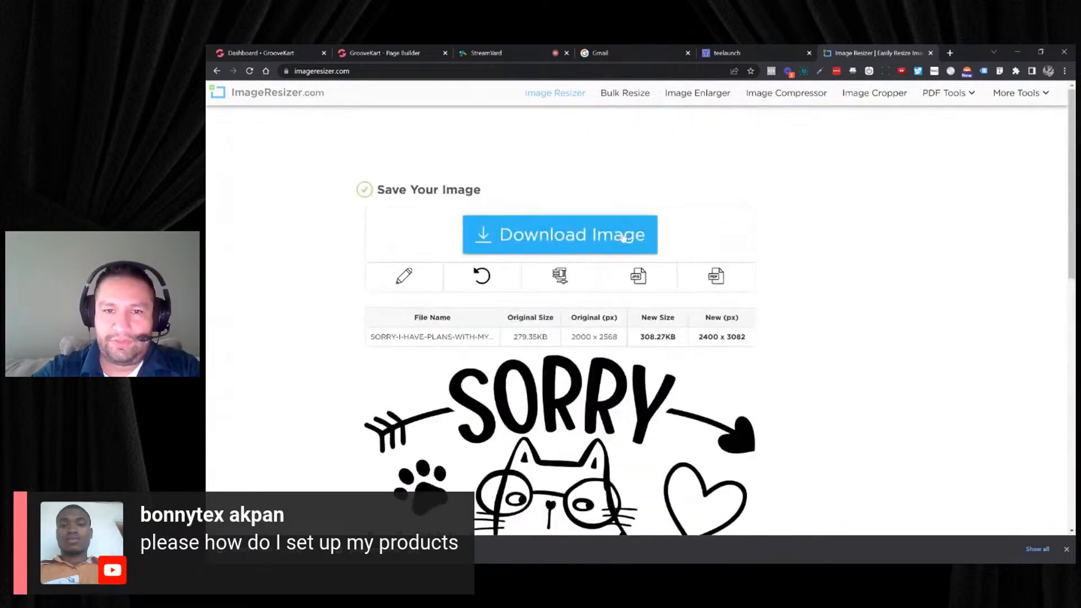
pyautogui.click(611, 237)
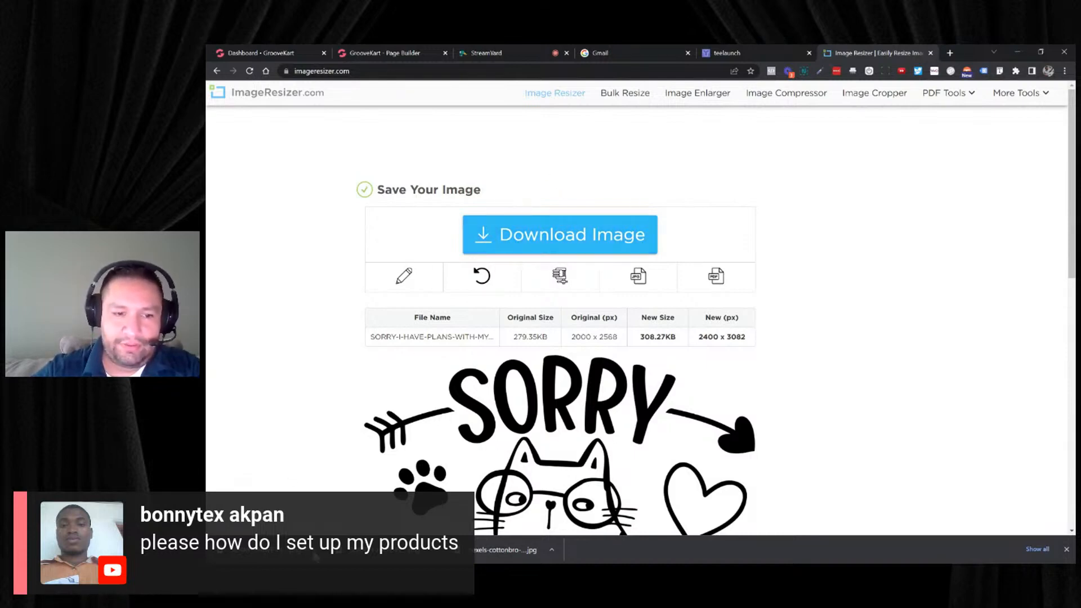
pyautogui.click(316, 567)
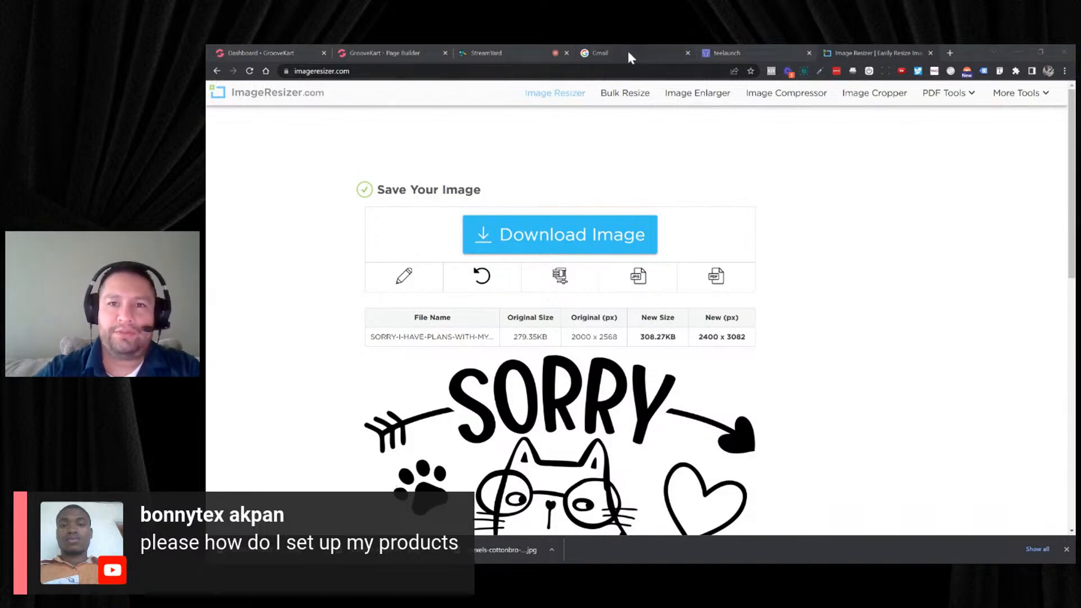
# - Return to teelaunch and upload the resized cat artwork as the front design of the Canvas Mens Raglan
pyautogui.click(726, 53)
pyautogui.scroll(-1, 448, 336)
pyautogui.scroll(-1, 447, 337)
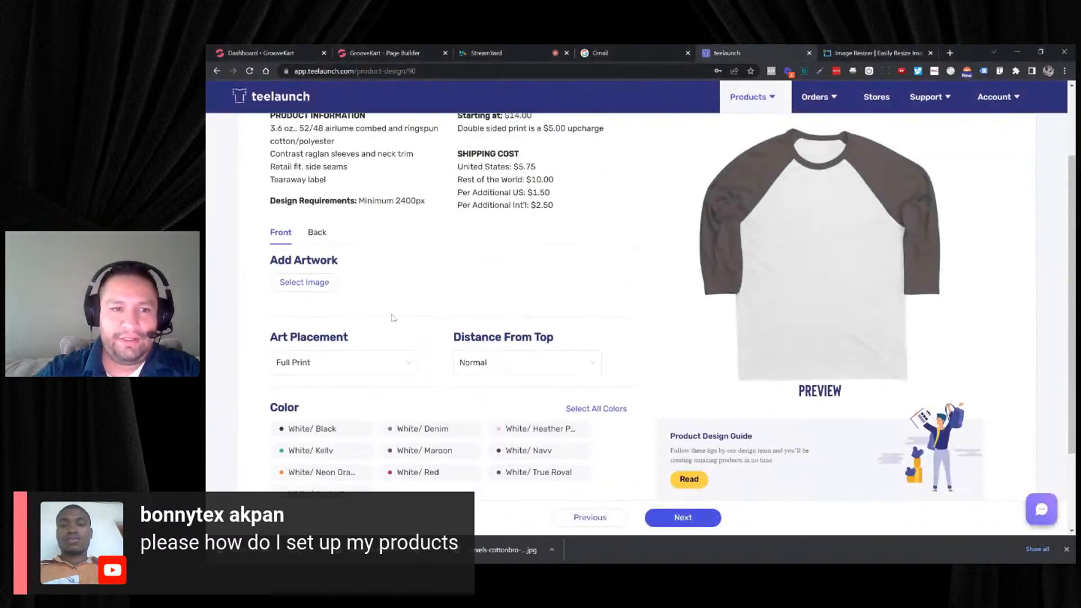
pyautogui.scroll(2, 430, 225)
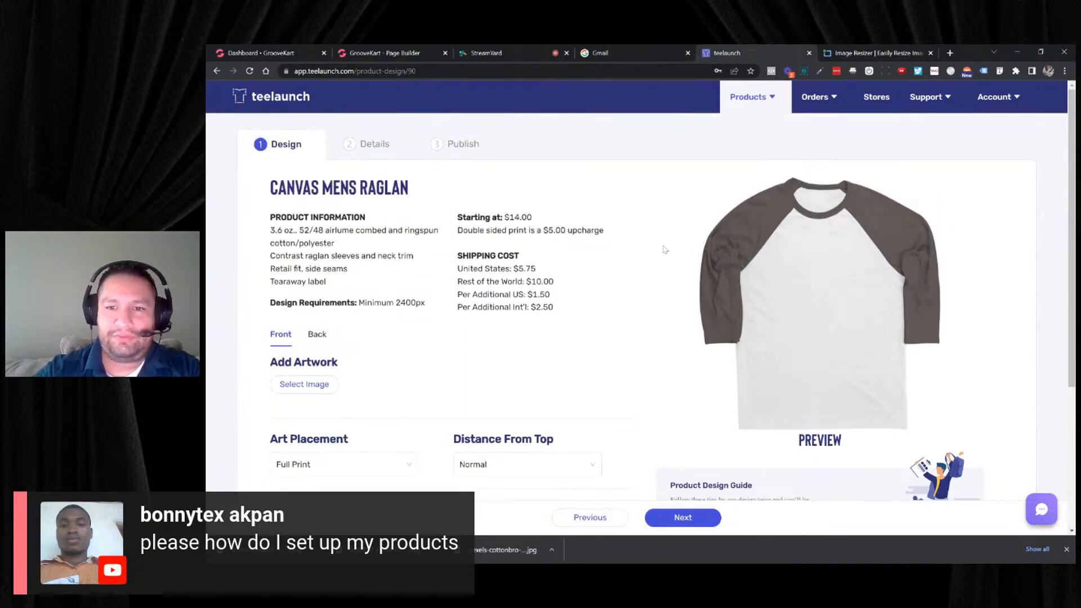
pyautogui.scroll(-1, 404, 337)
pyautogui.click(309, 335)
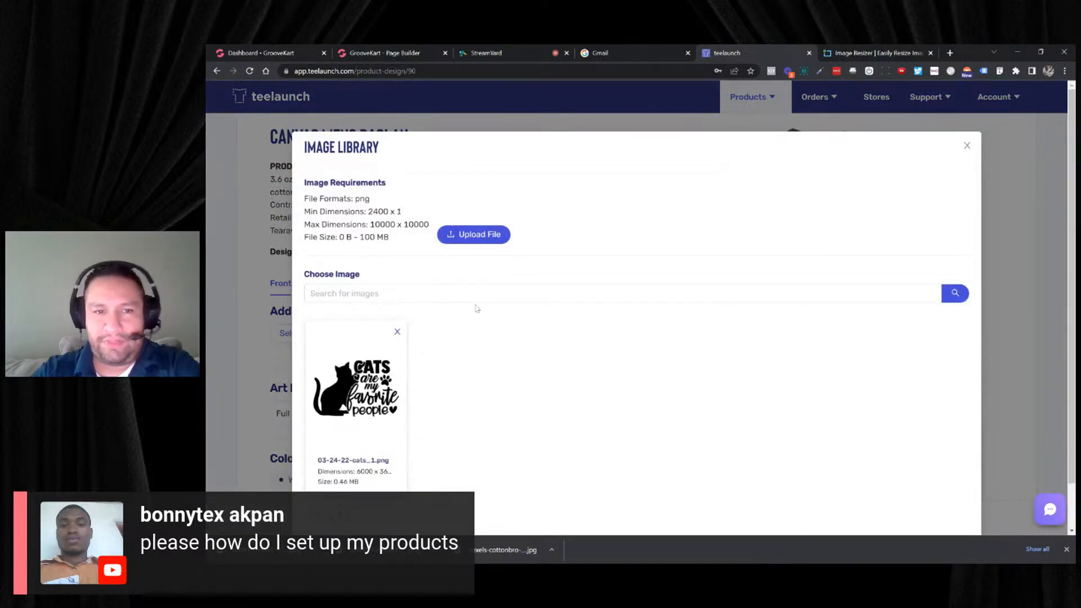
pyautogui.click(475, 243)
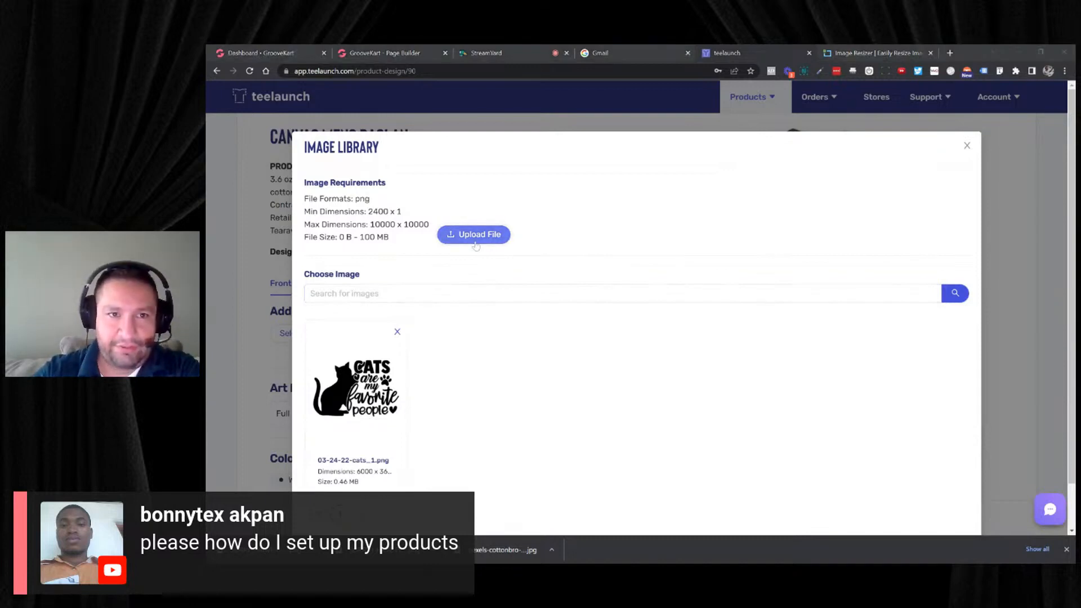
pyautogui.click(558, 295)
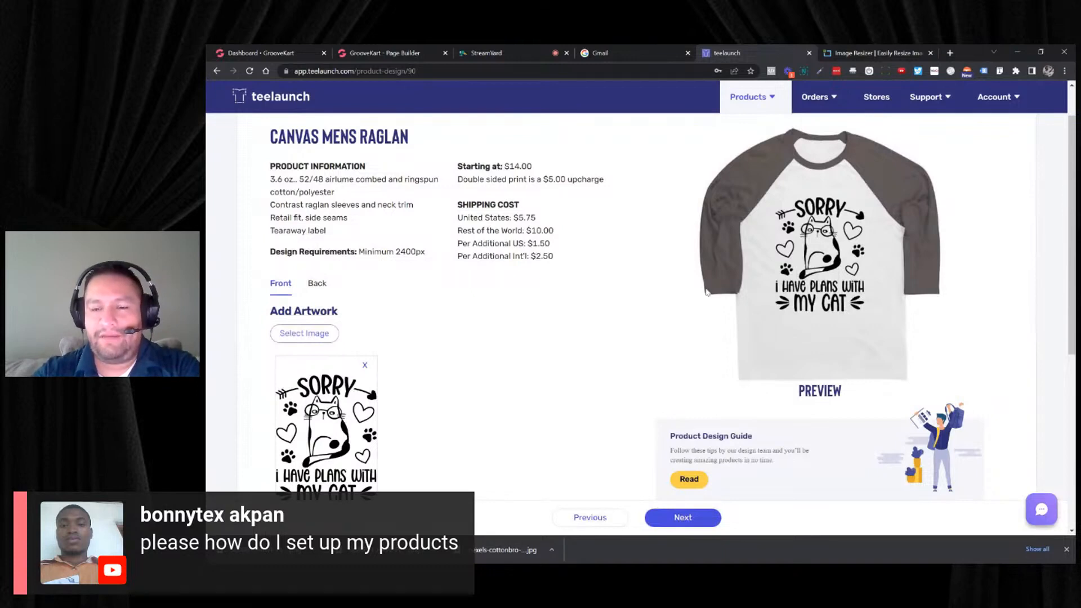
# - Offer the raglan in White/Black, White/True Royal, White/Red and White/Kelly, and continue to the product details
pyautogui.scroll(-5, 661, 291)
pyautogui.scroll(-2, 575, 331)
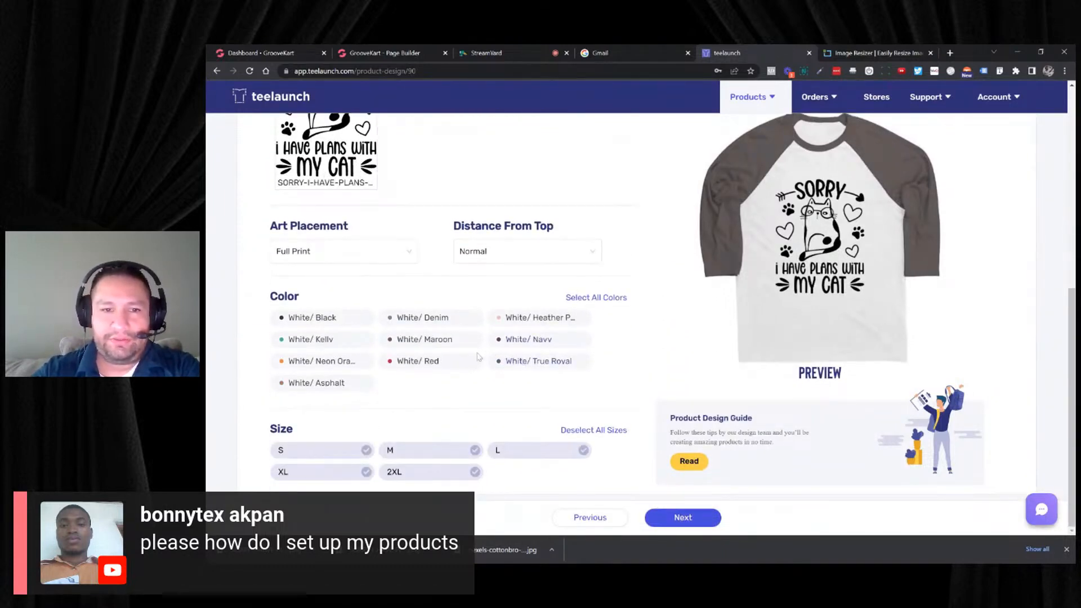
pyautogui.click(336, 320)
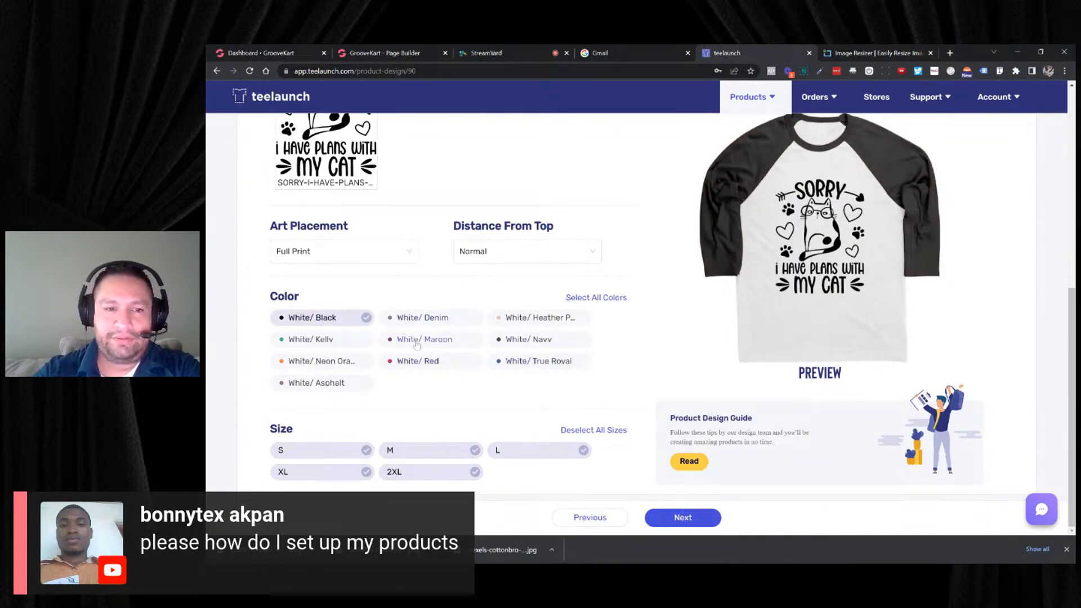
pyautogui.click(505, 362)
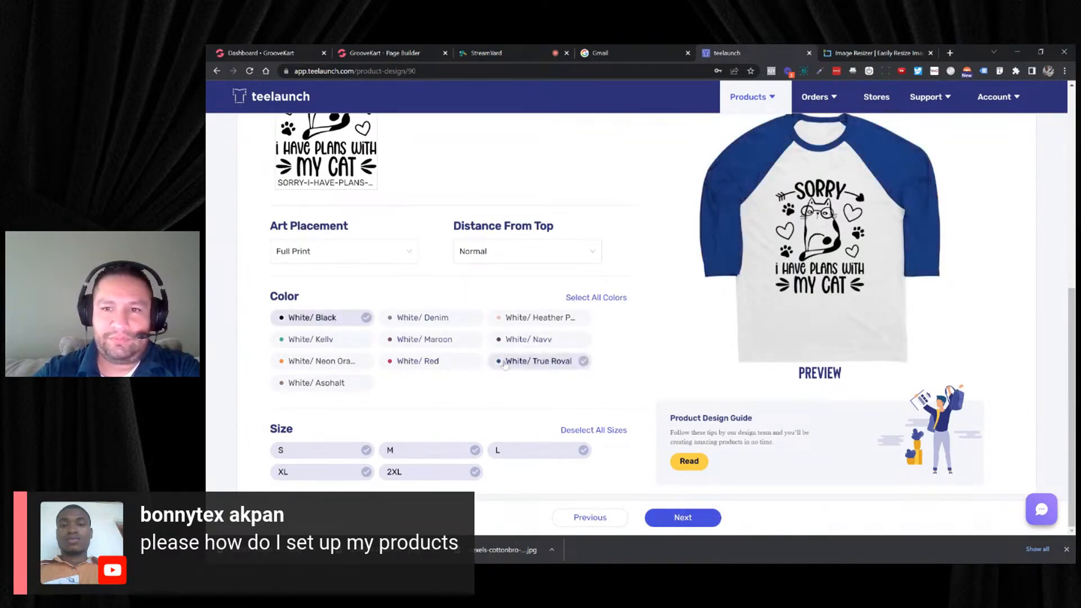
pyautogui.click(421, 362)
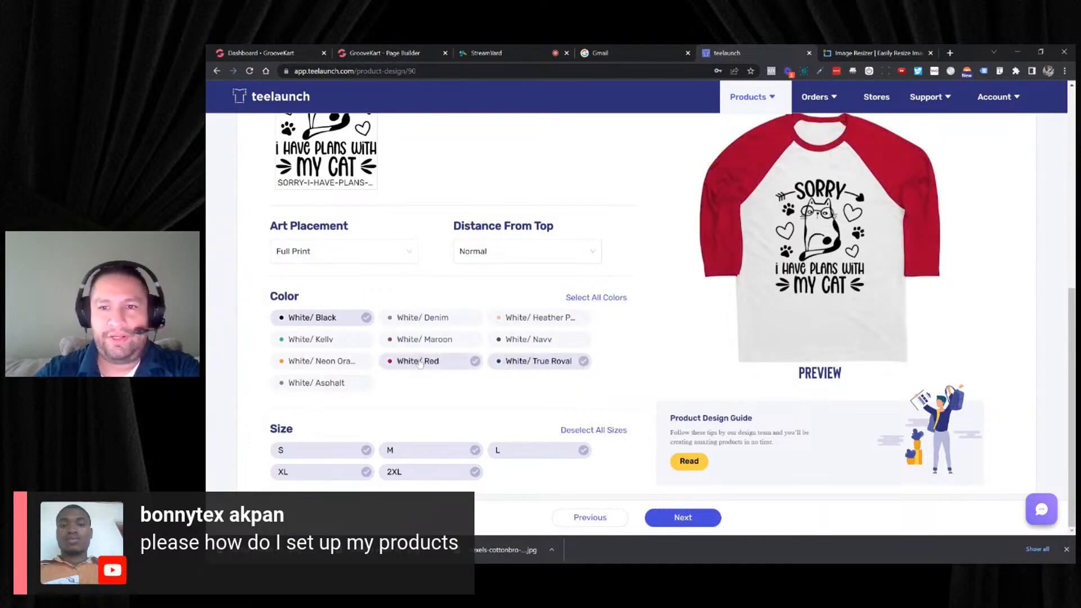
pyautogui.click(338, 345)
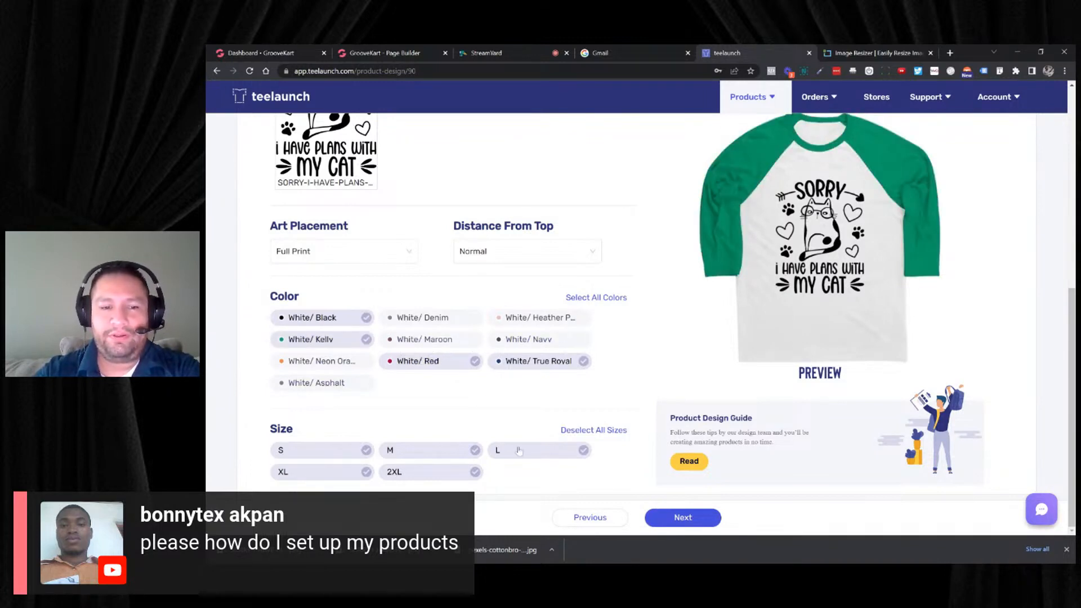
pyautogui.click(681, 516)
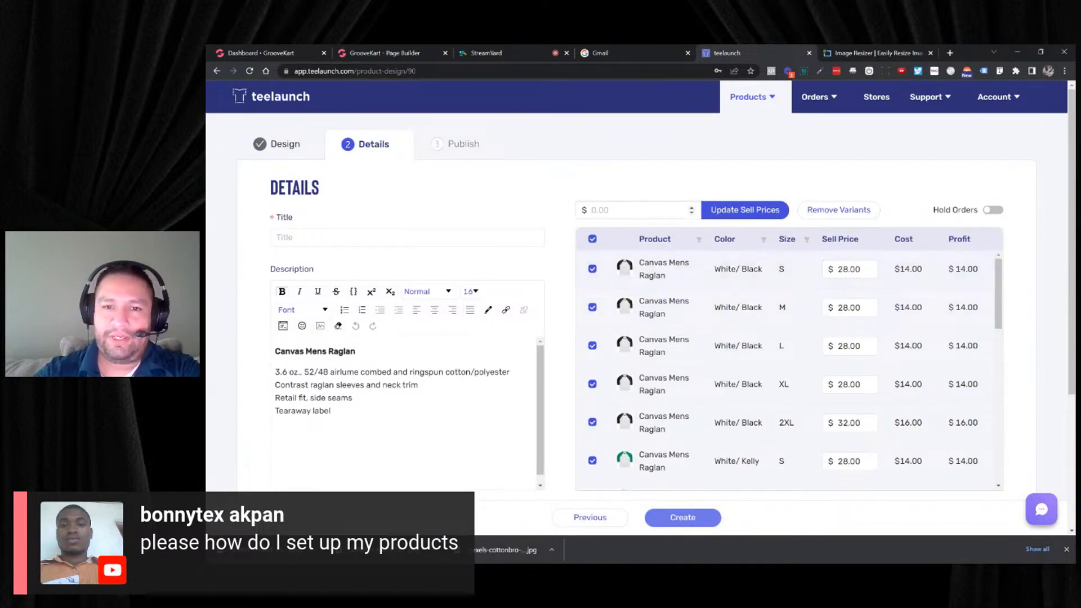
# - Title the product "Sorry I Have Plans Canvas Mens Raglan", reusing the product name from the description
pyautogui.click(636, 209)
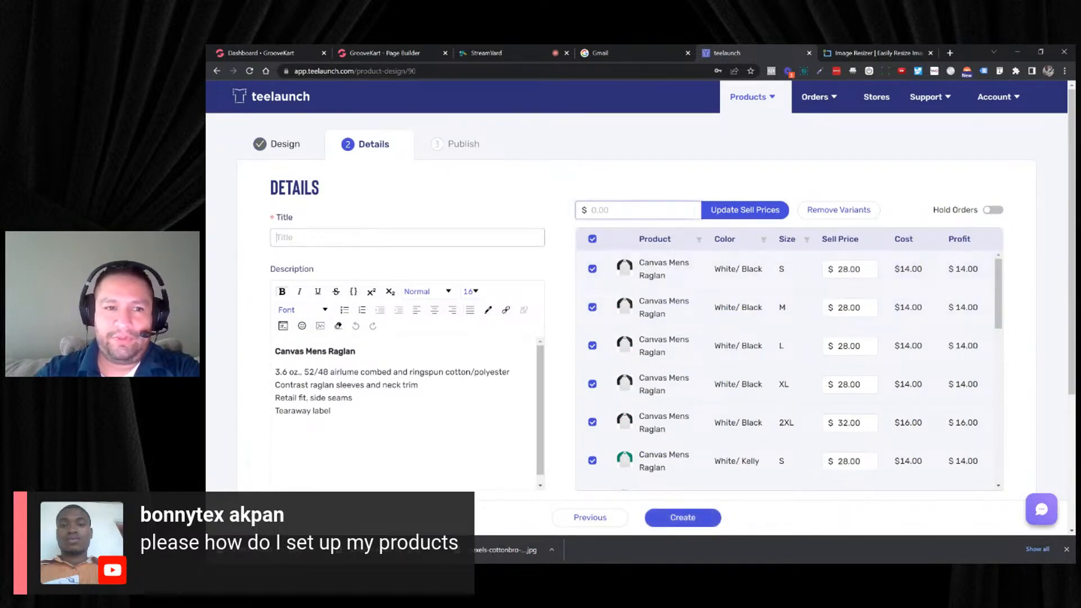
pyautogui.click(407, 237)
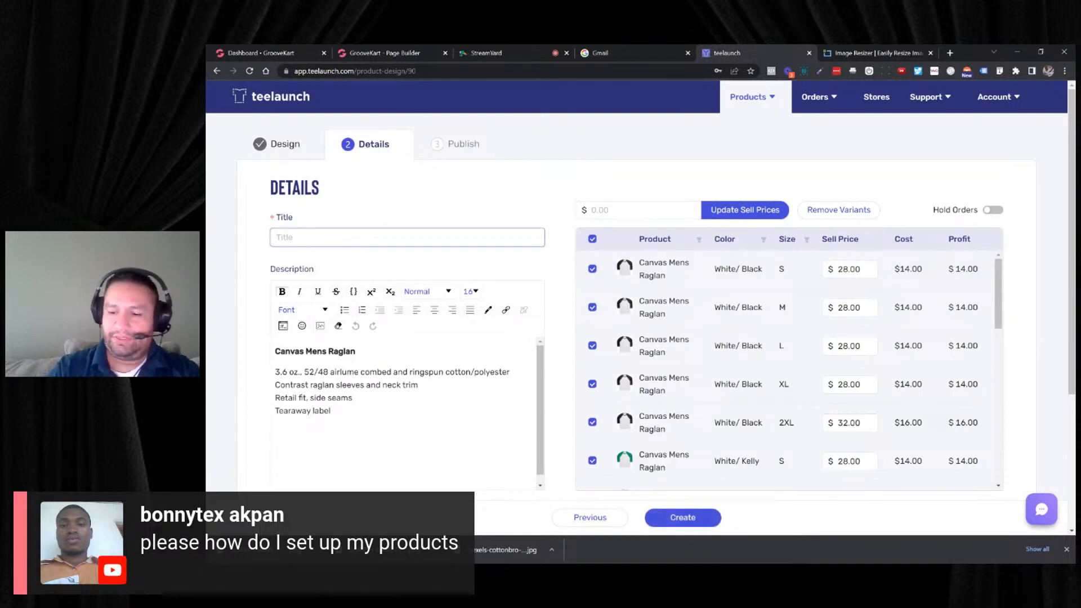
pyautogui.write('S')
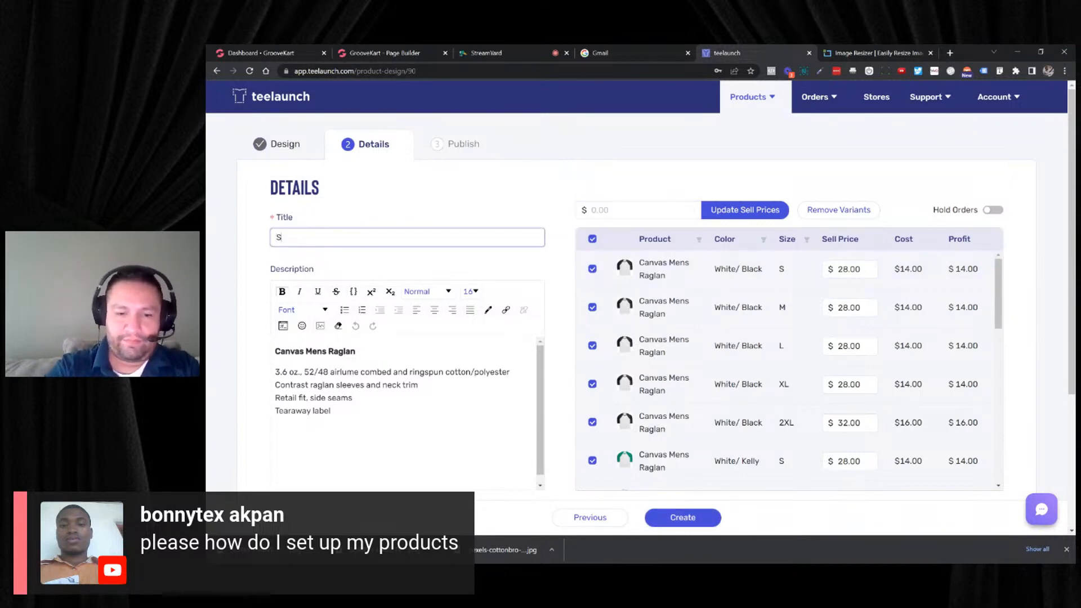
pyautogui.write('orry I Ha')
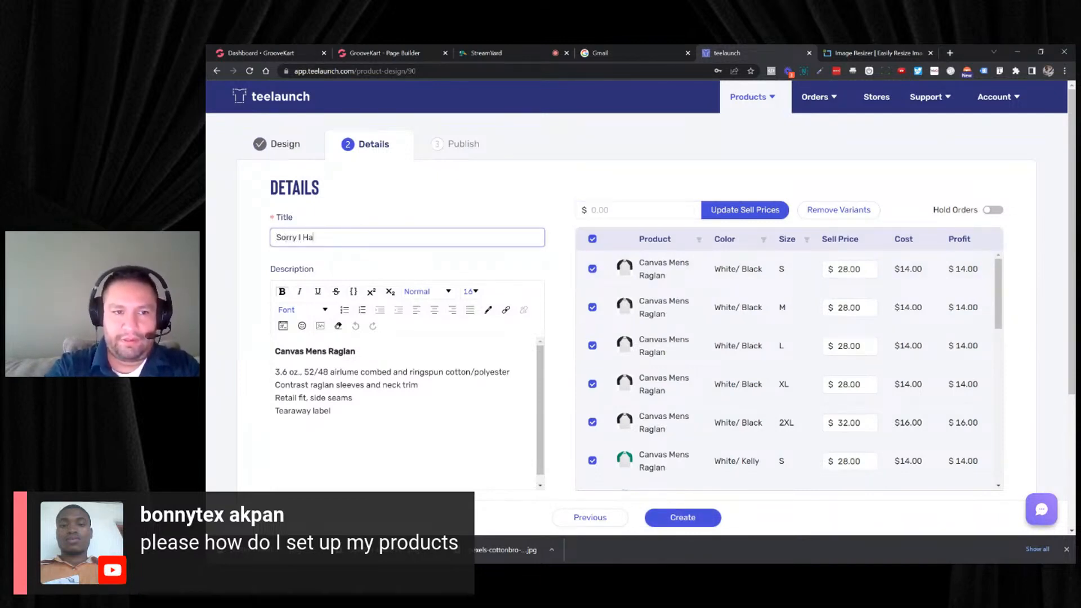
pyautogui.write('ve Palans')
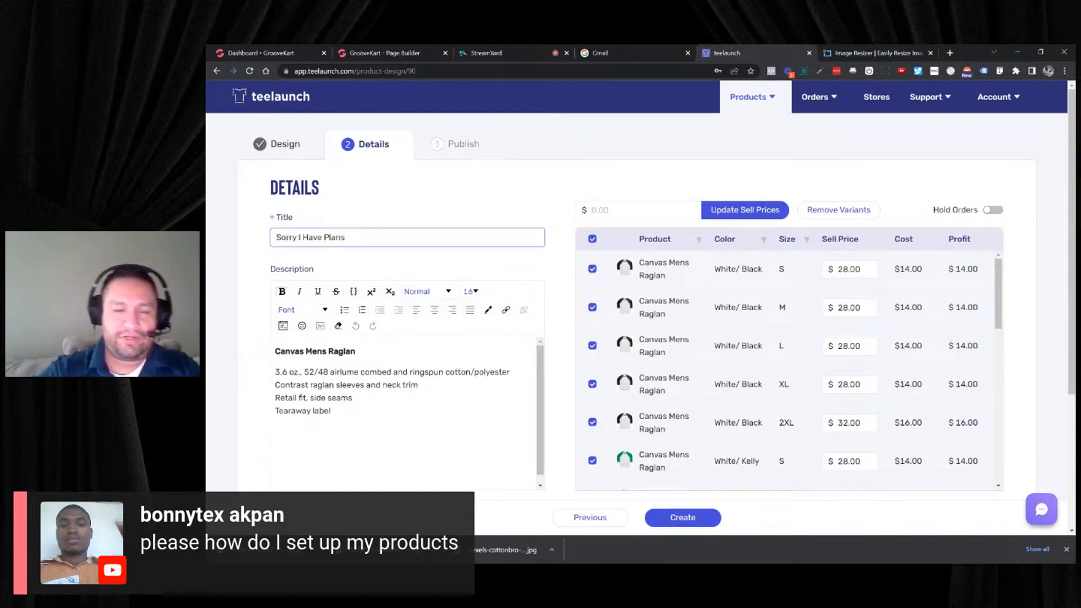
pyautogui.moveTo(356, 351); pyautogui.dragTo(275, 352)
pyautogui.hotkey('ctrl', 'c')
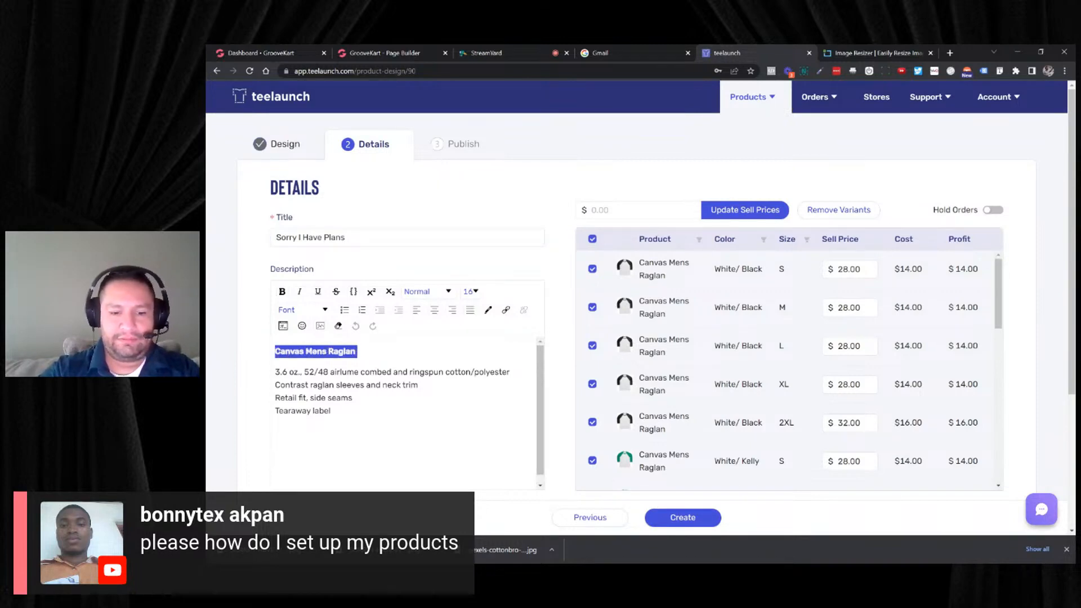
pyautogui.click(371, 238)
pyautogui.hotkey('ctrl', 'v')
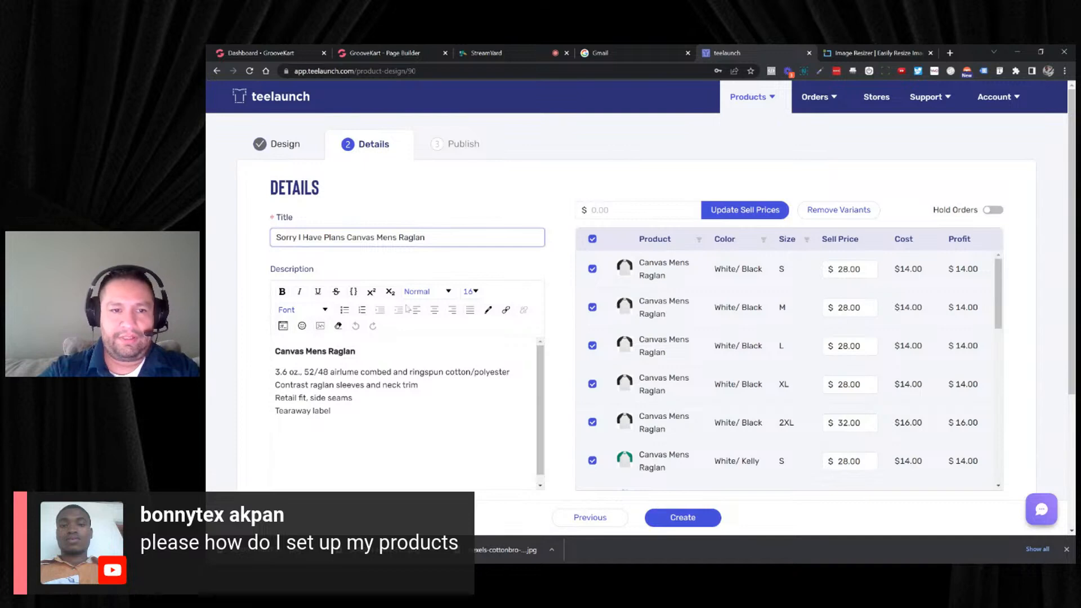
# - Include the green, red, blue and black raglan mockups to send to the store, and create the product
pyautogui.scroll(-2, 411, 310)
pyautogui.scroll(-2, 526, 357)
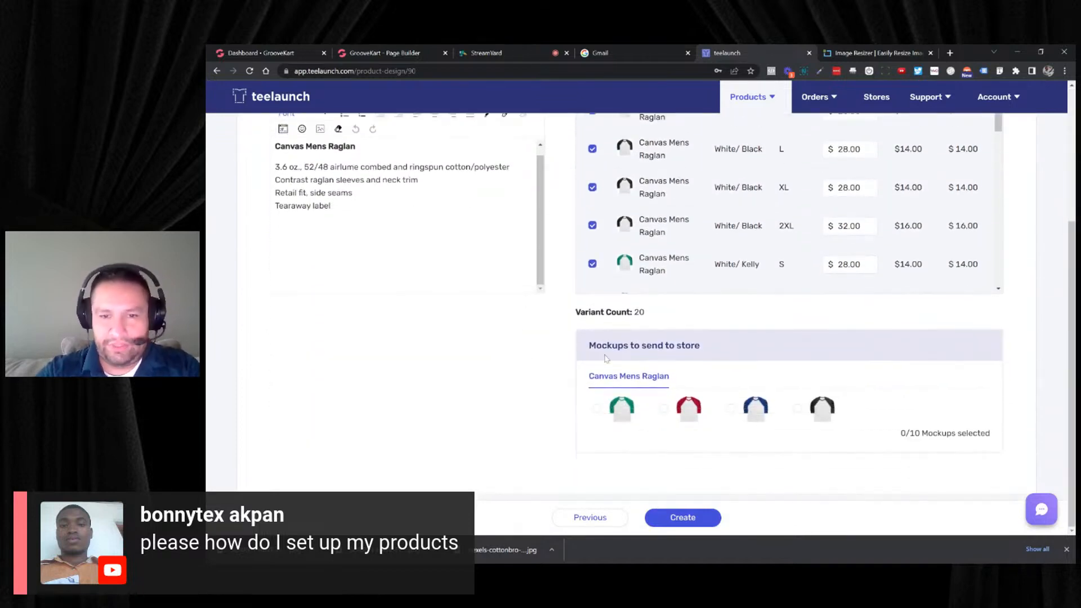
pyautogui.click(597, 408)
pyautogui.click(664, 408)
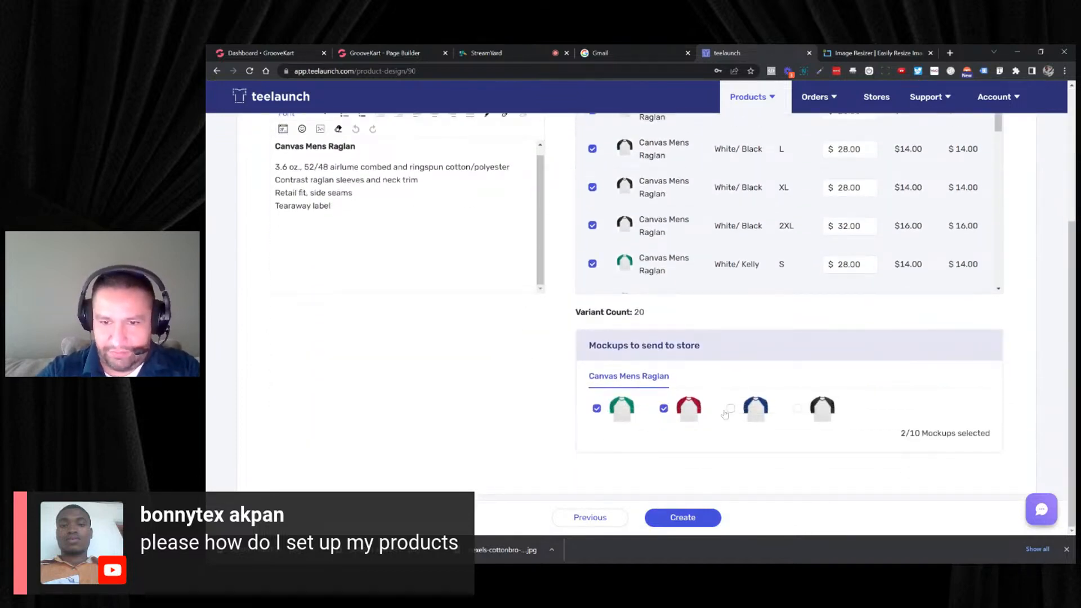
pyautogui.click(731, 408)
pyautogui.click(797, 408)
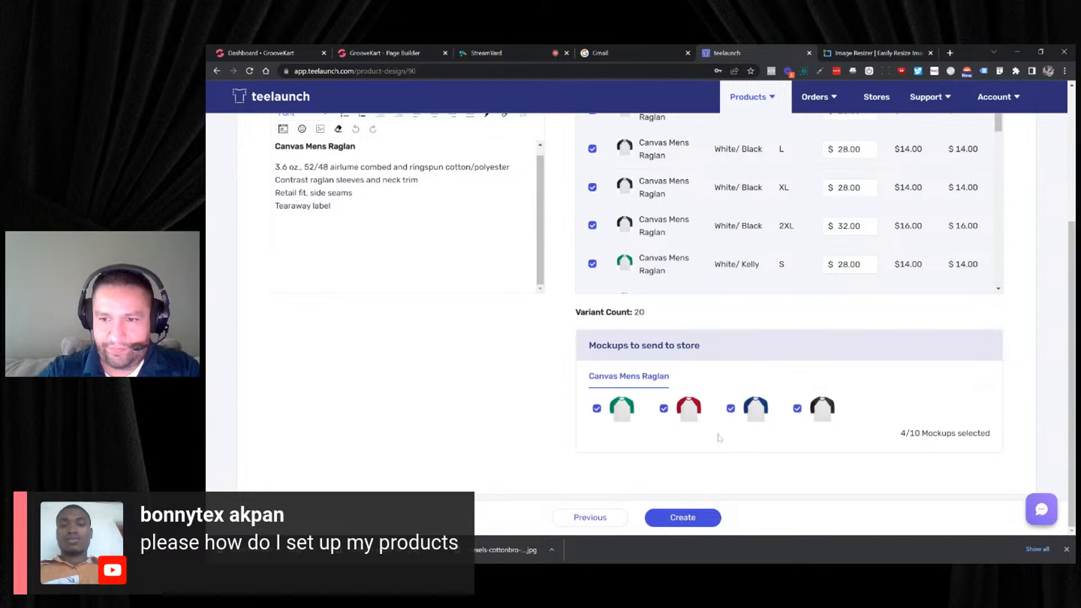
pyautogui.click(654, 516)
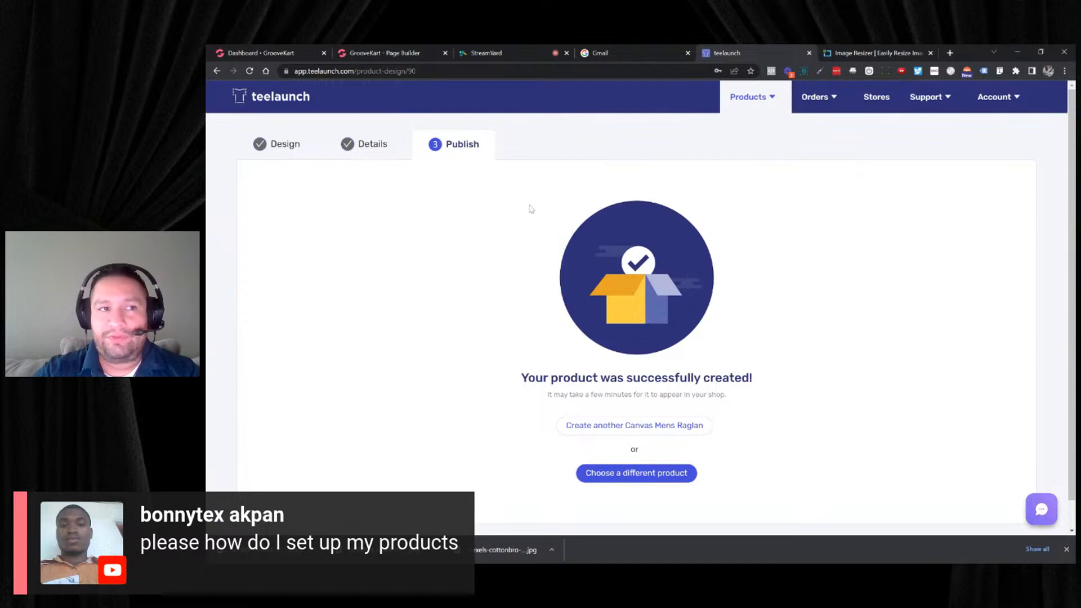
# - Switch to the GrooveKart dashboard and open the product list of the Teelaunch print-on-demand integration
pyautogui.click(367, 54)
pyautogui.click(295, 52)
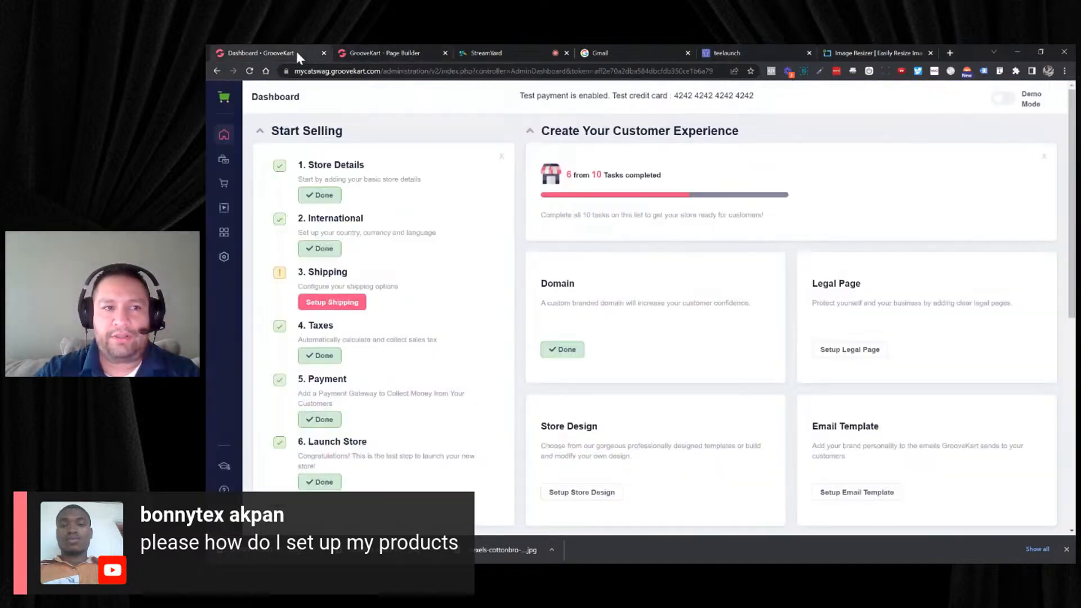
pyautogui.click(223, 164)
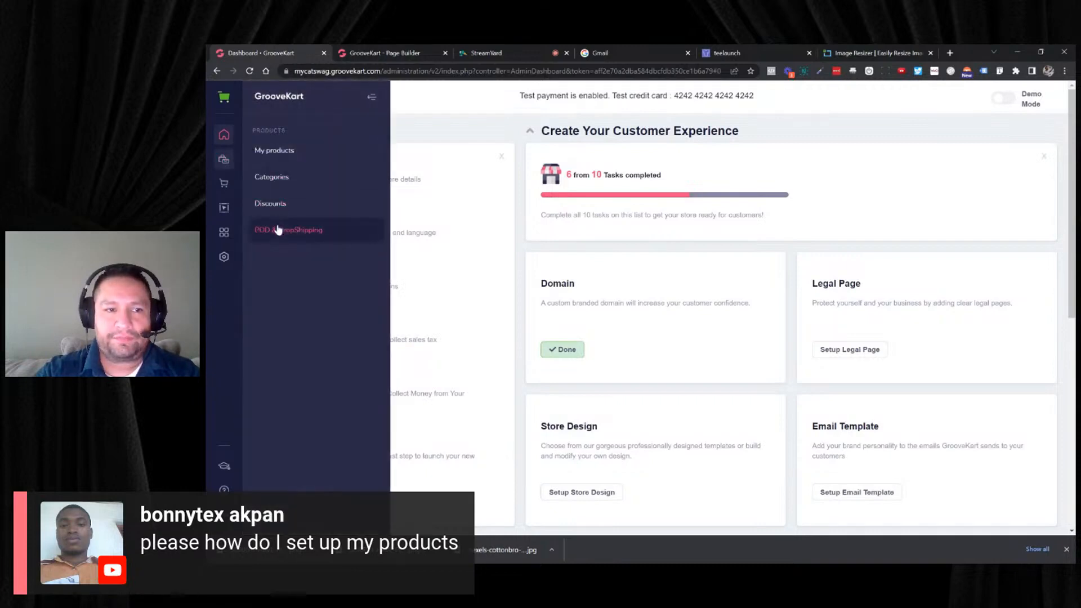
pyautogui.click(278, 231)
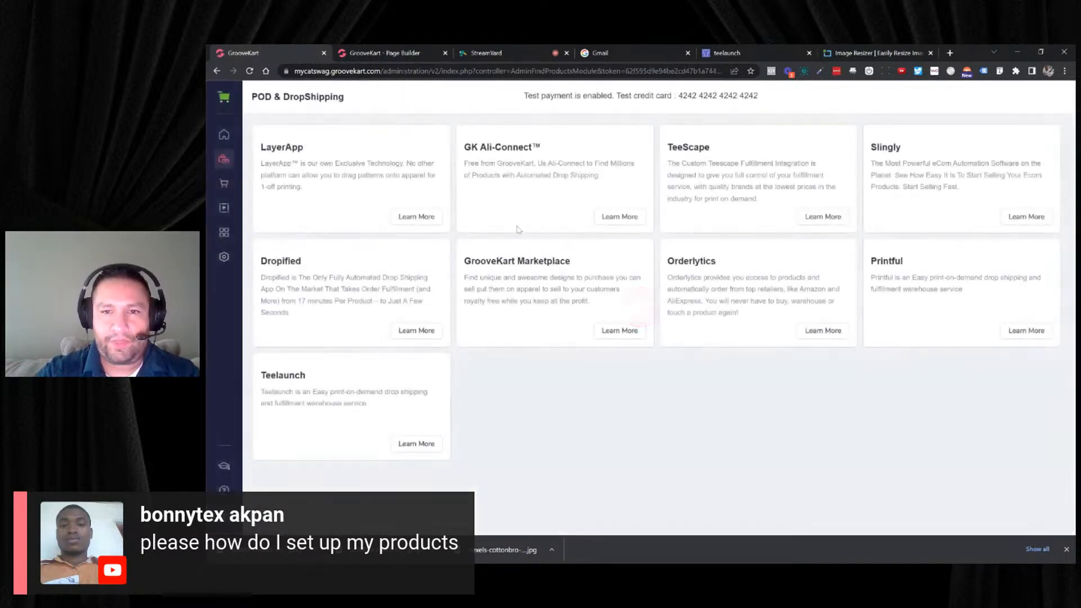
pyautogui.click(401, 441)
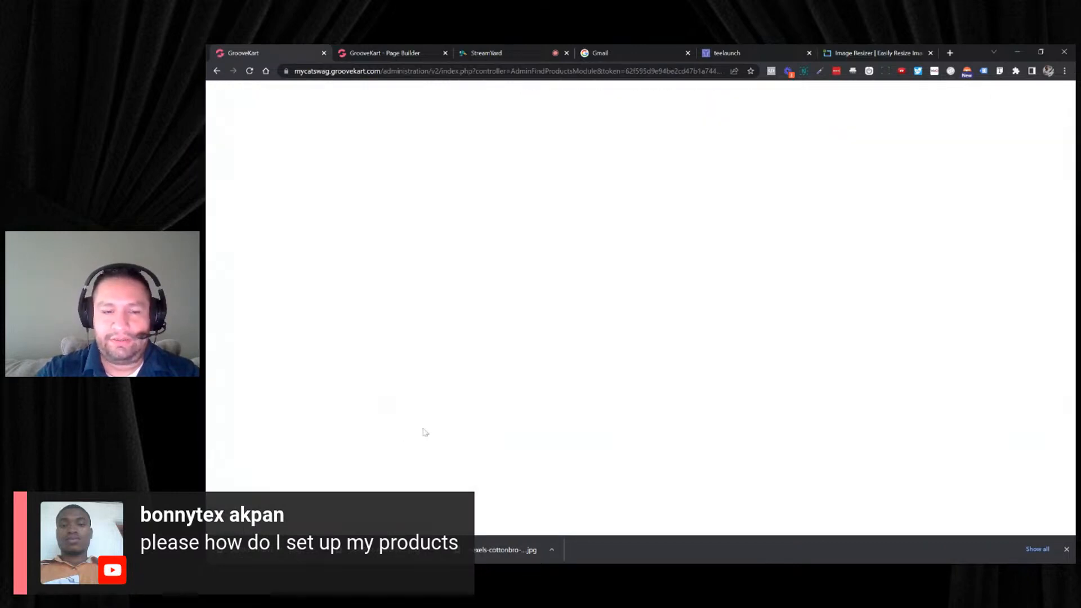
pyautogui.click(748, 214)
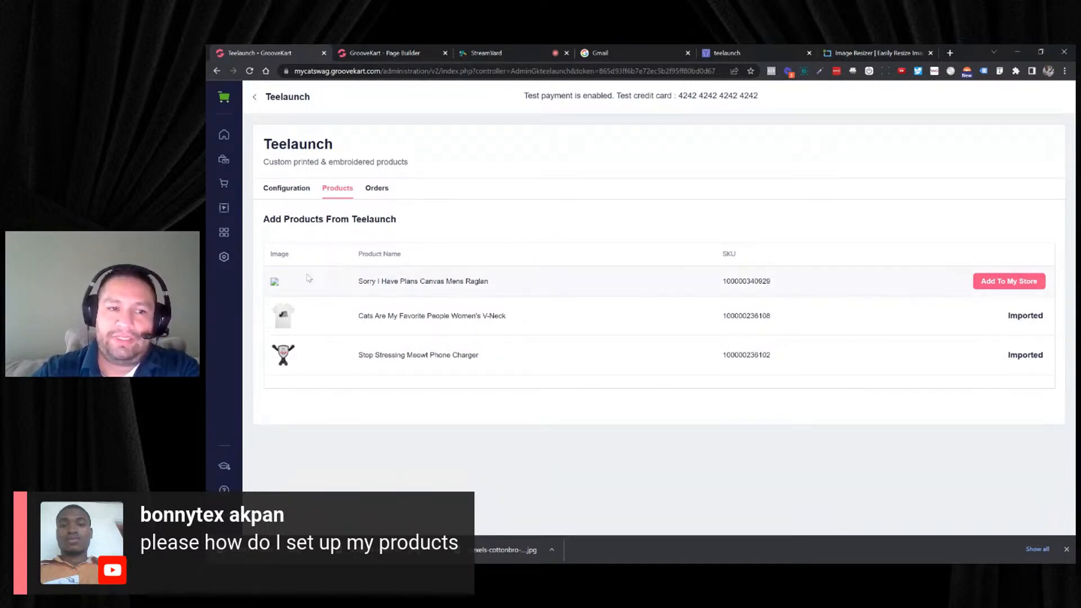
# - Return to teelaunch and open the account's own product list to check the new raglan
pyautogui.click(701, 52)
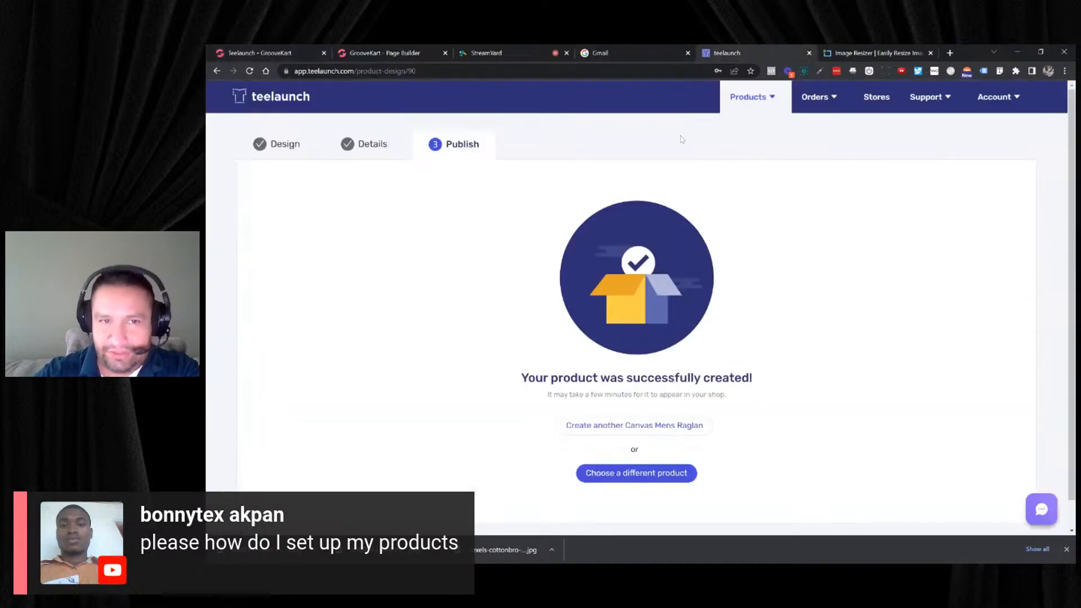
pyautogui.click(743, 99)
pyautogui.click(757, 168)
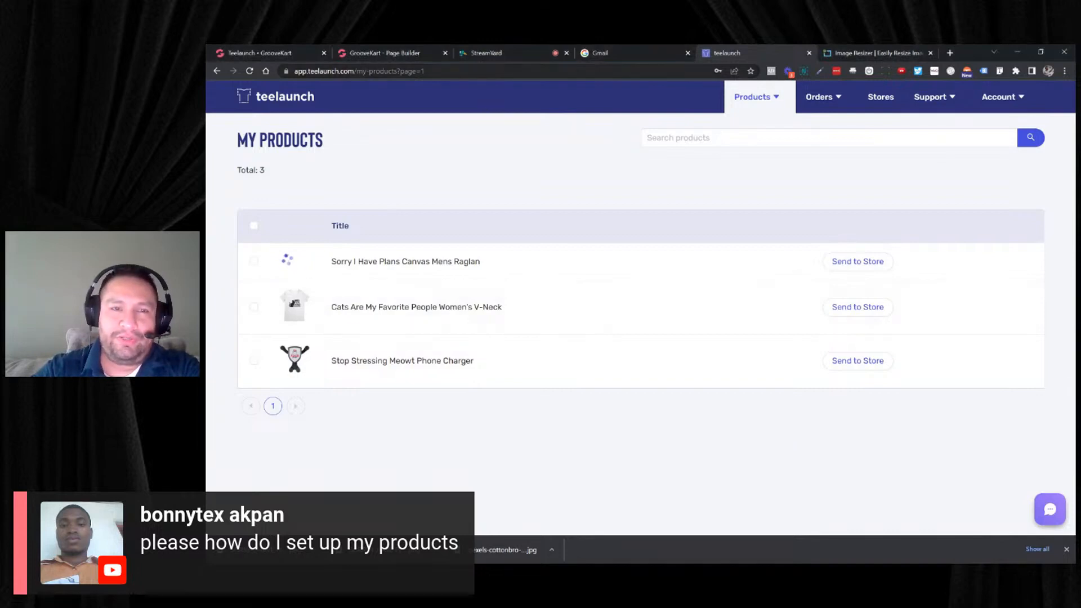
# - Reload GrooveKart's Teelaunch integration, check the raglan in teelaunch meanwhile, and reopen the integration's product list
pyautogui.click(380, 53)
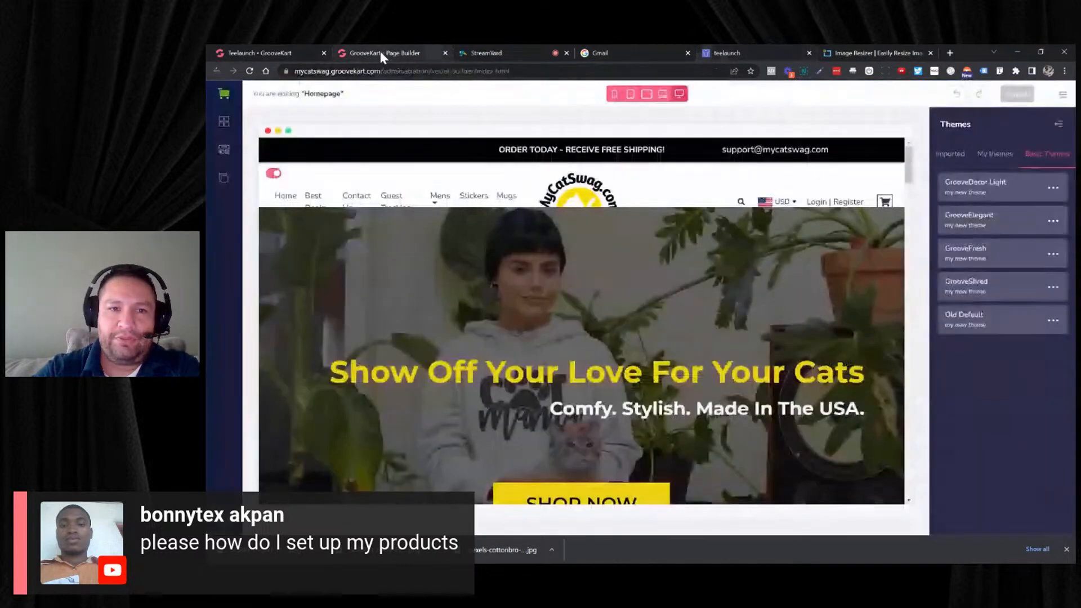
pyautogui.click(299, 52)
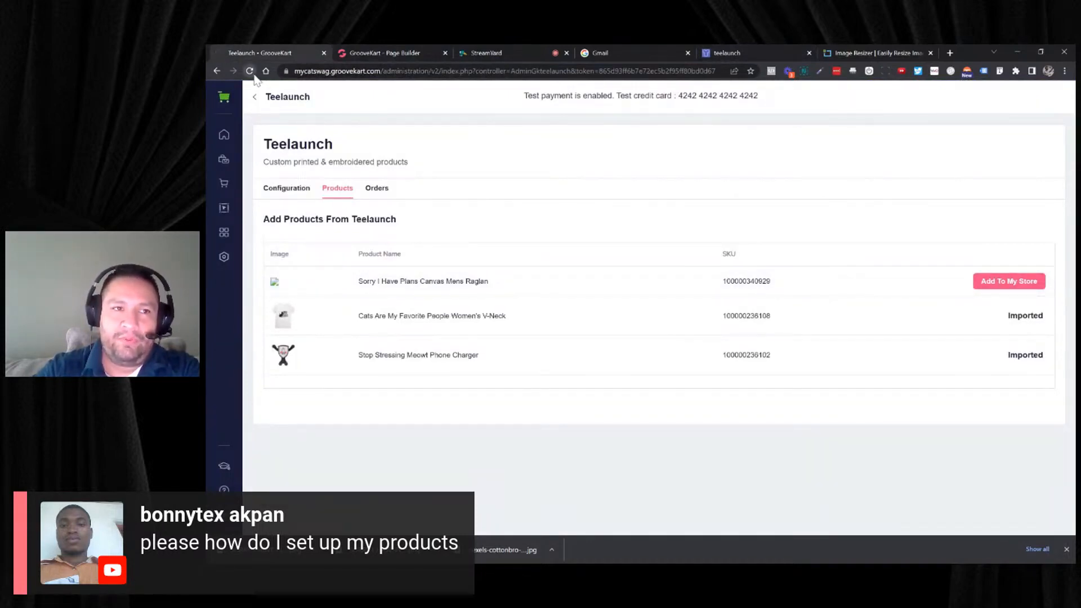
pyautogui.click(729, 55)
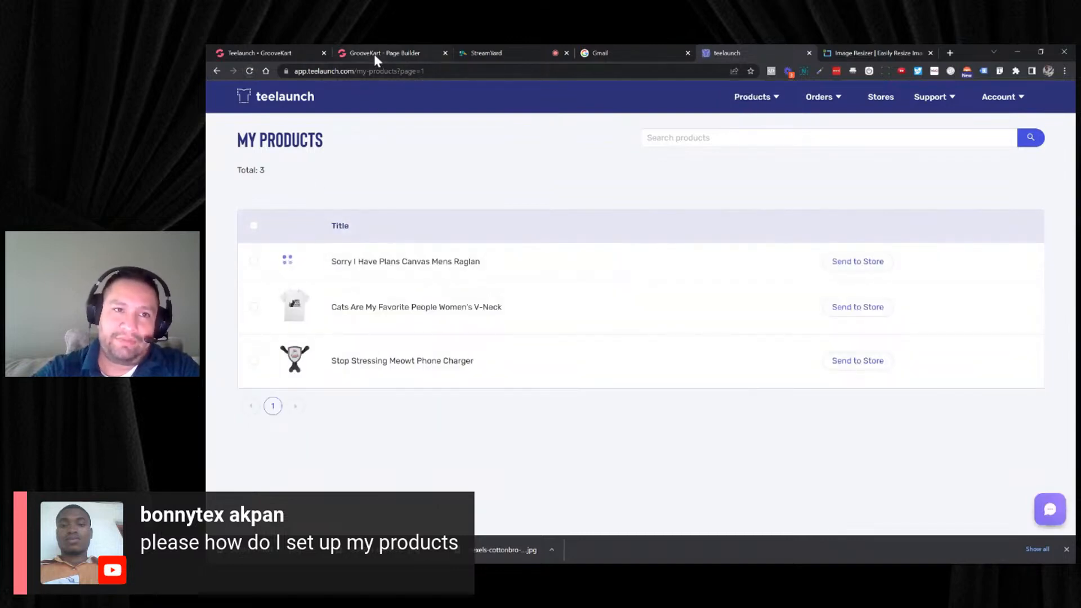
pyautogui.click(282, 53)
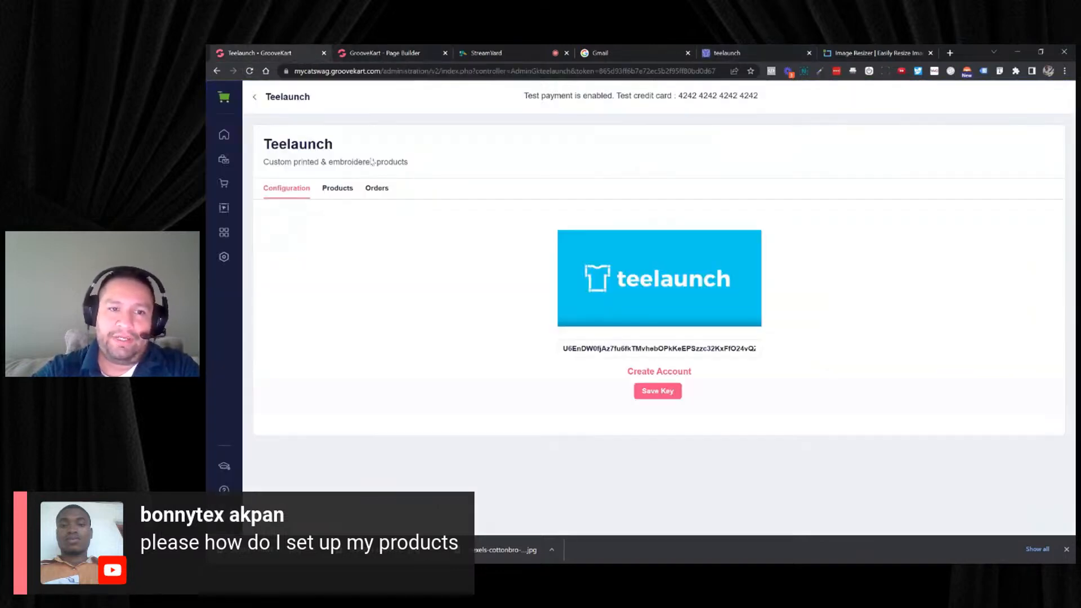
pyautogui.click(338, 189)
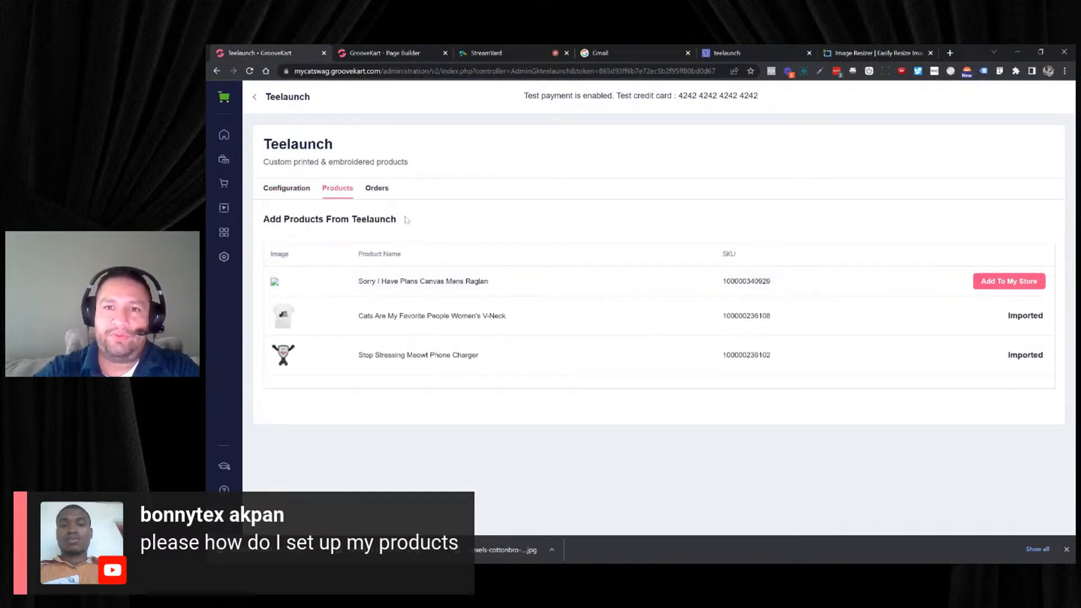
# - Switch to teelaunch, browse the Home Goods in the product creation catalog and open the Outdoor Mat's design page
pyautogui.click(710, 54)
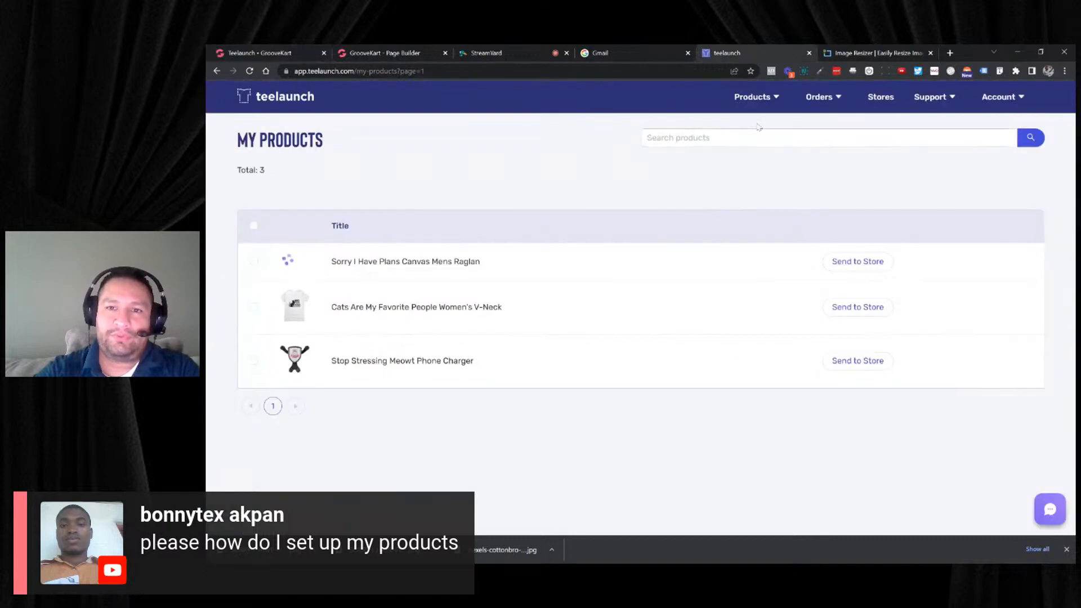
pyautogui.moveTo(764, 101)
pyautogui.click(753, 142)
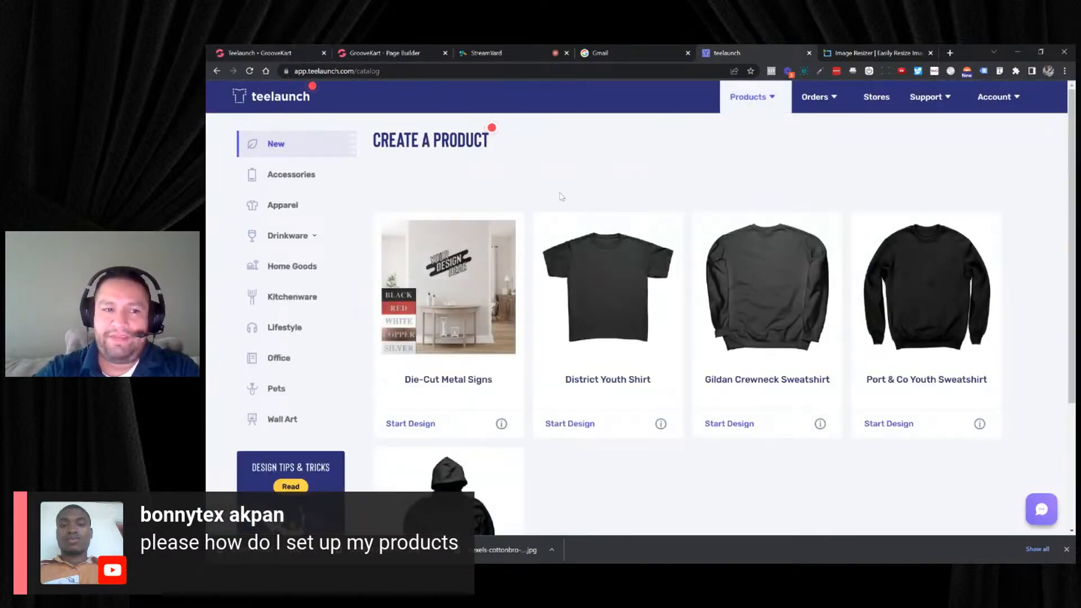
pyautogui.click(313, 271)
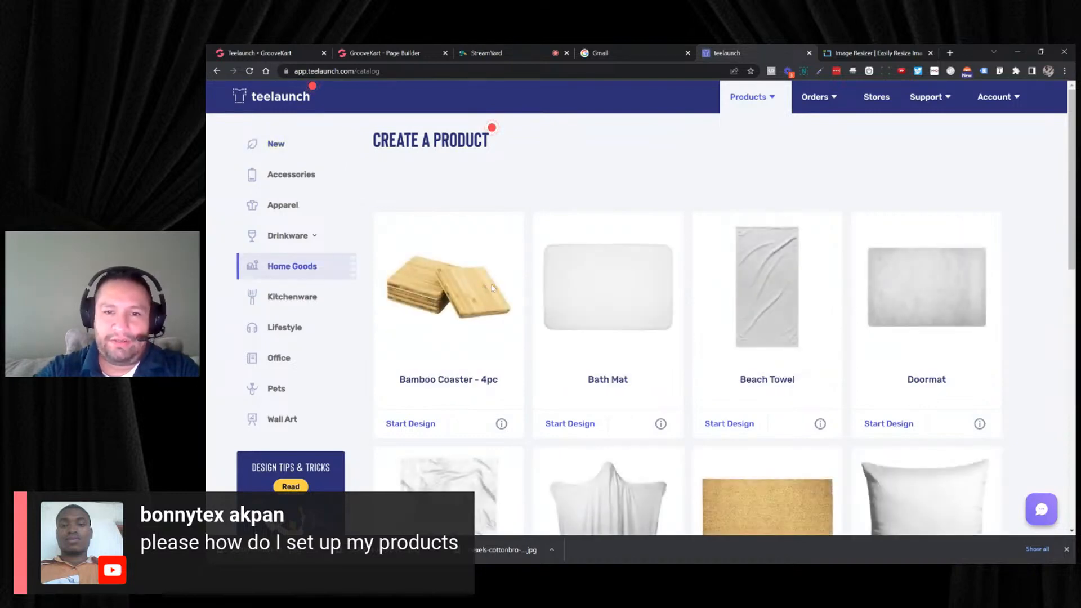
pyautogui.scroll(-1, 499, 287)
pyautogui.scroll(-3, 501, 281)
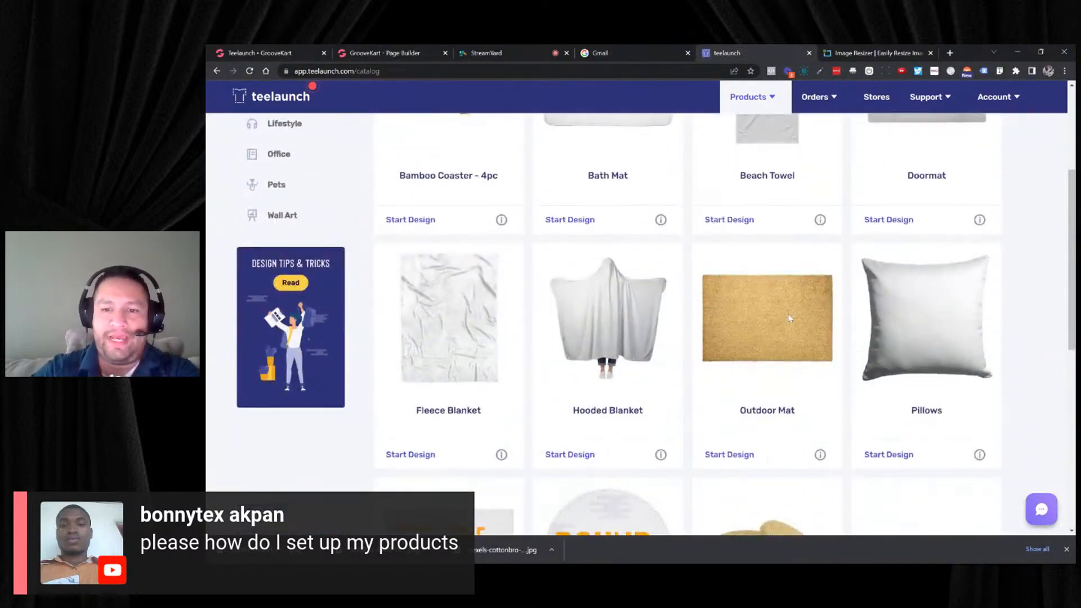
pyautogui.click(790, 318)
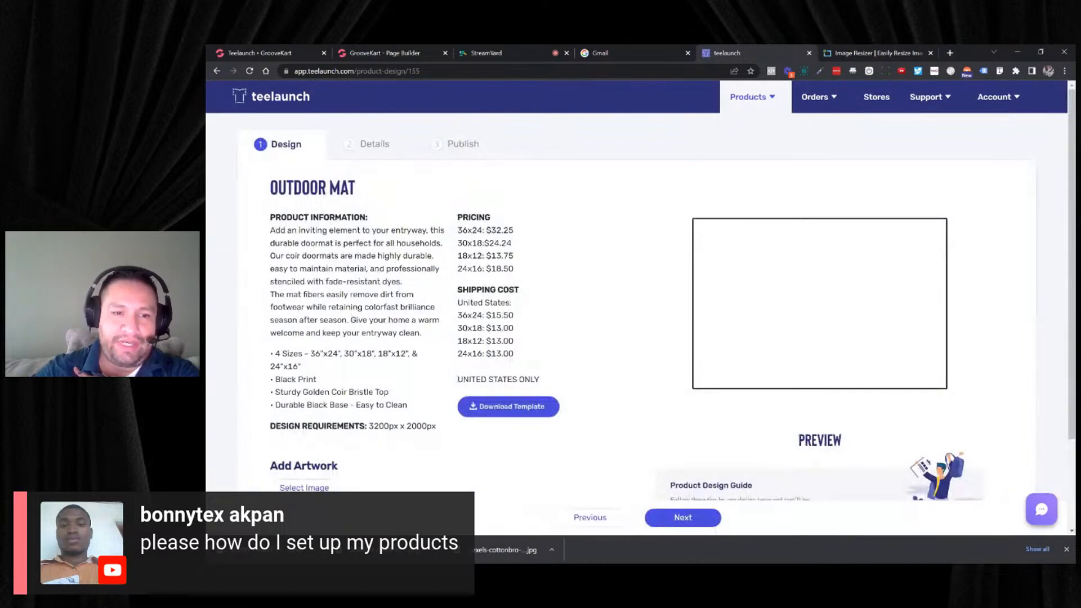
pyautogui.click(767, 100)
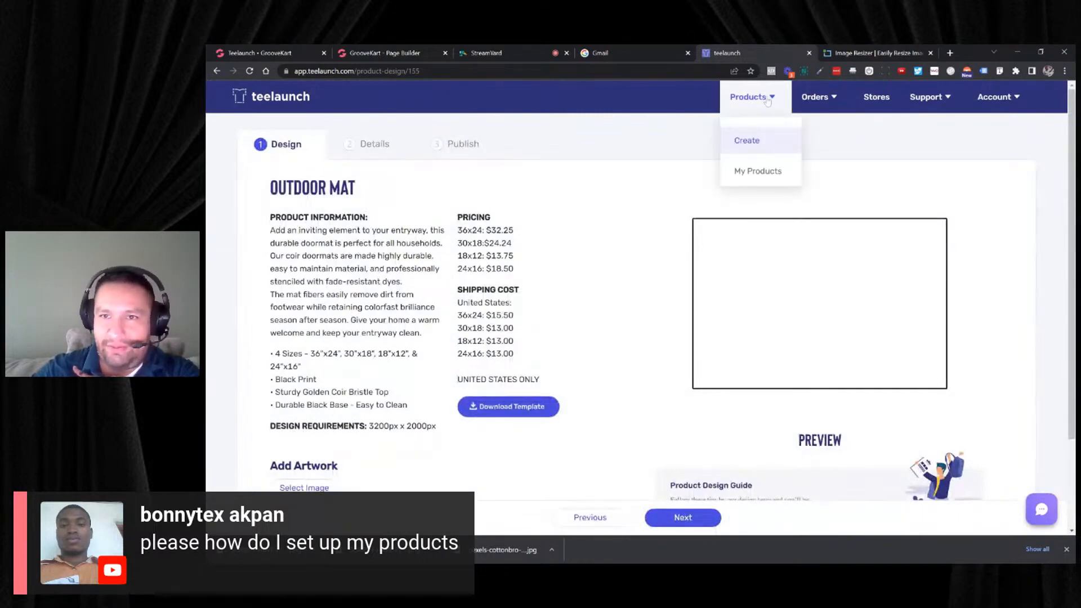
pyautogui.moveTo(767, 100); pyautogui.dragTo(816, 108)
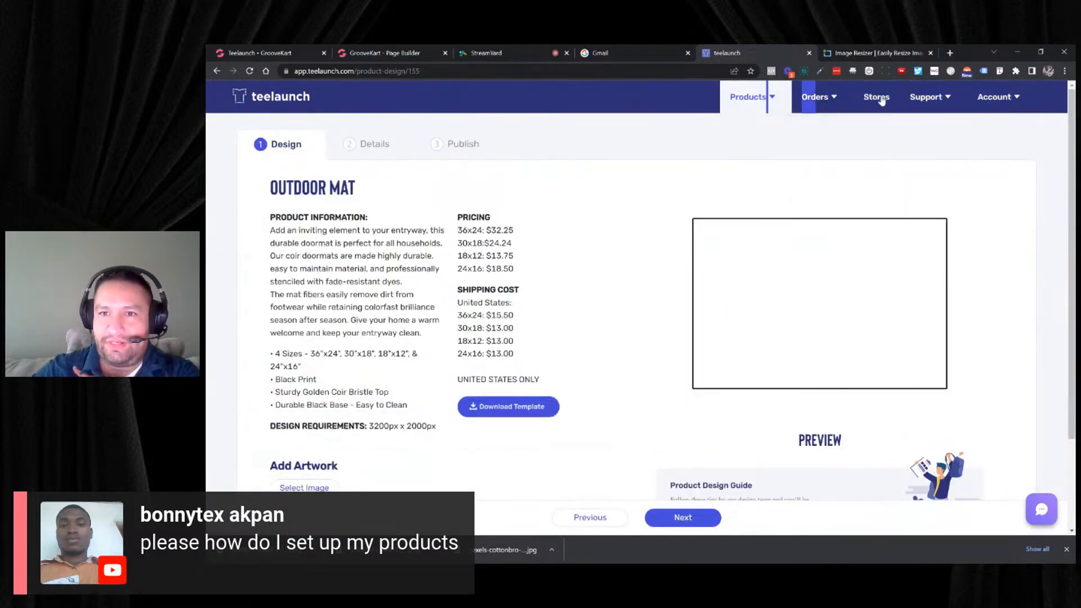
pyautogui.click(832, 100)
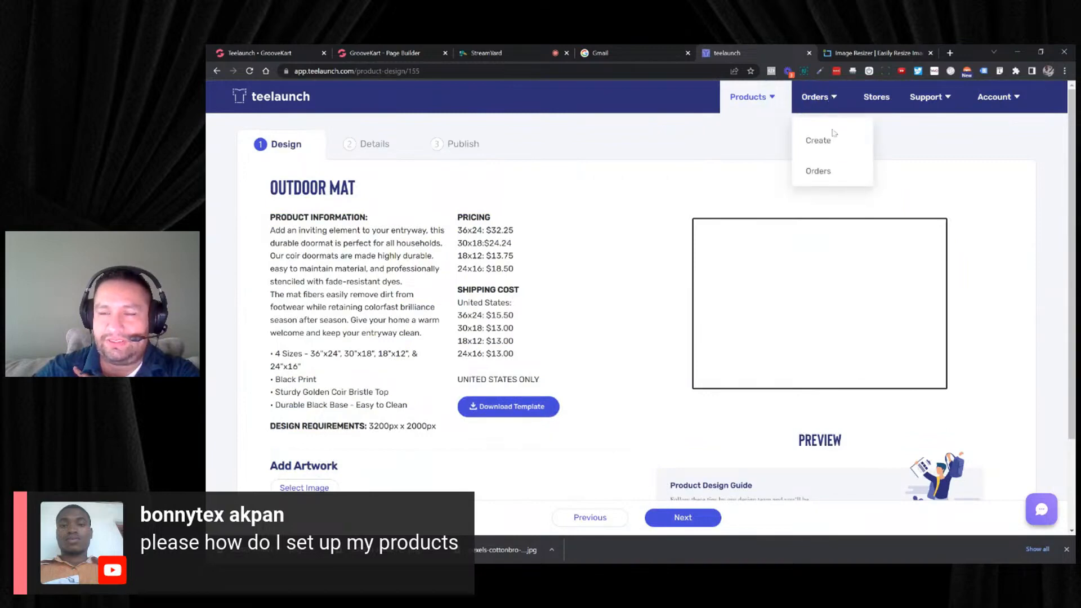
# - Open the image library for the Outdoor Mat's artwork and check the required upload dimensions
pyautogui.scroll(-2, 603, 241)
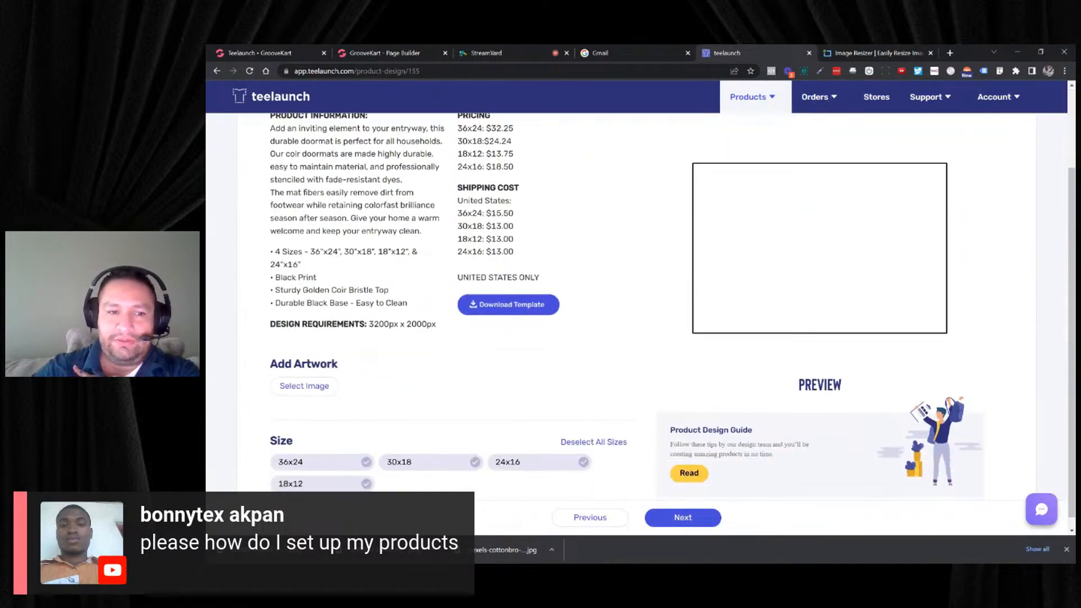
pyautogui.click(336, 385)
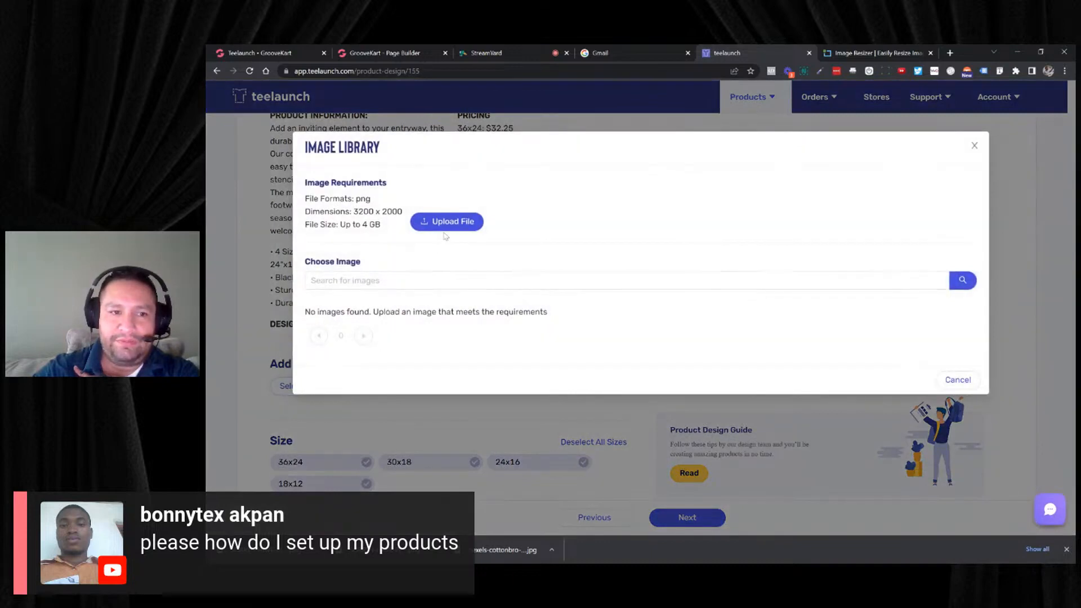
pyautogui.click(458, 223)
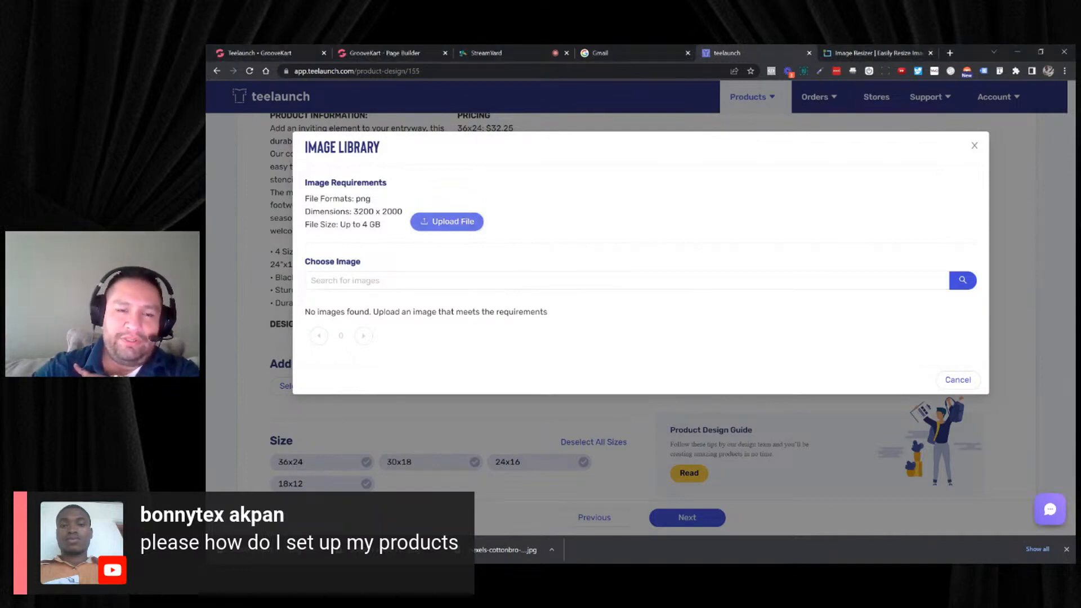
pyautogui.doubleClick(374, 211)
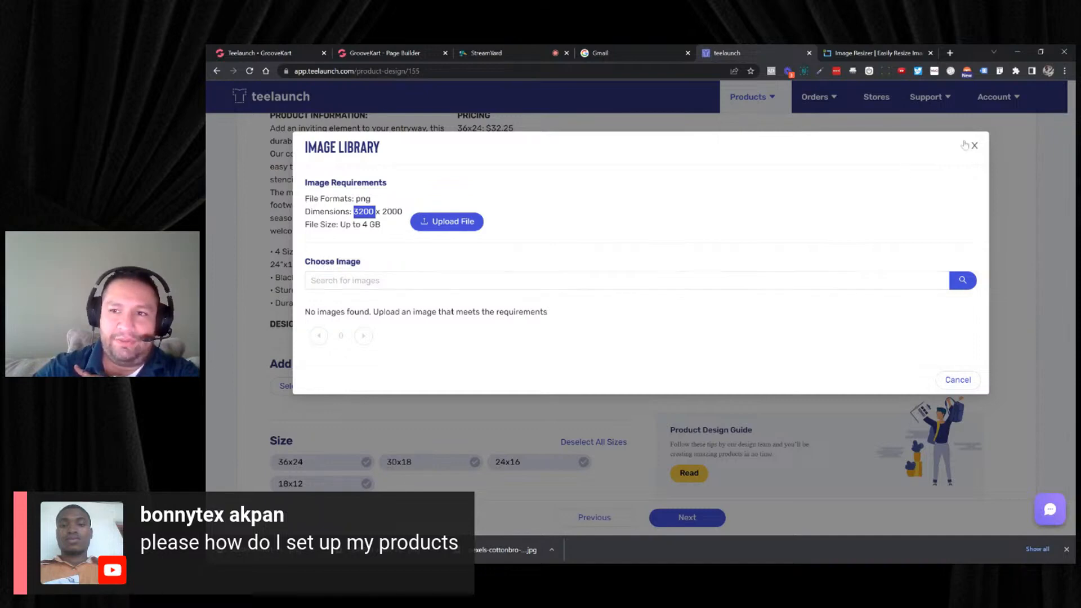
# - Close the Outdoor Mat's image library, return to the product catalog and open the Bamboo Cutting Board's design page from Kitchenware
pyautogui.click(973, 146)
pyautogui.scroll(1, 451, 169)
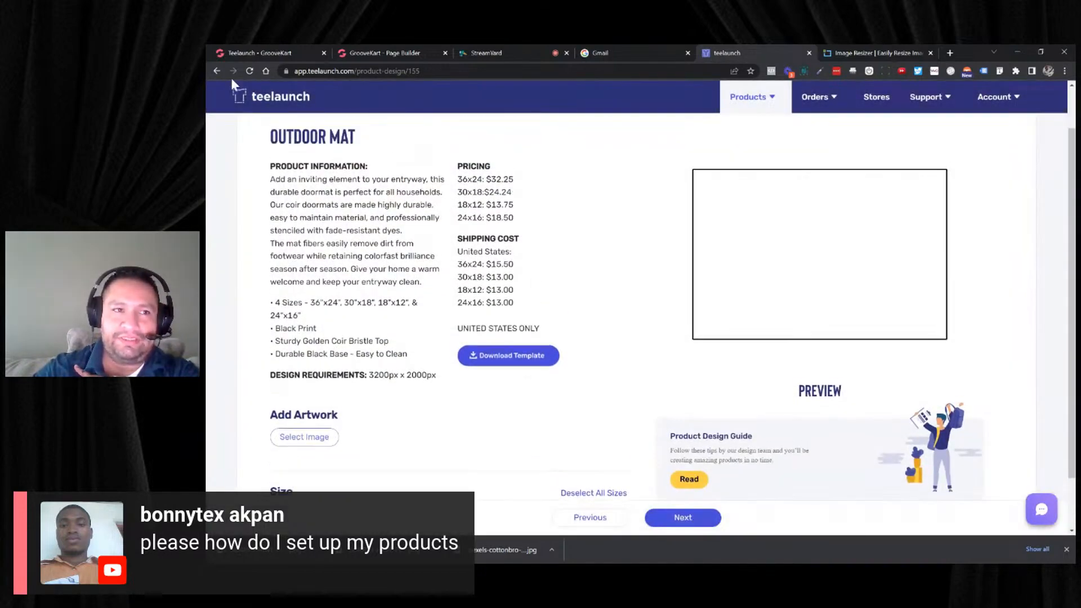
pyautogui.click(217, 71)
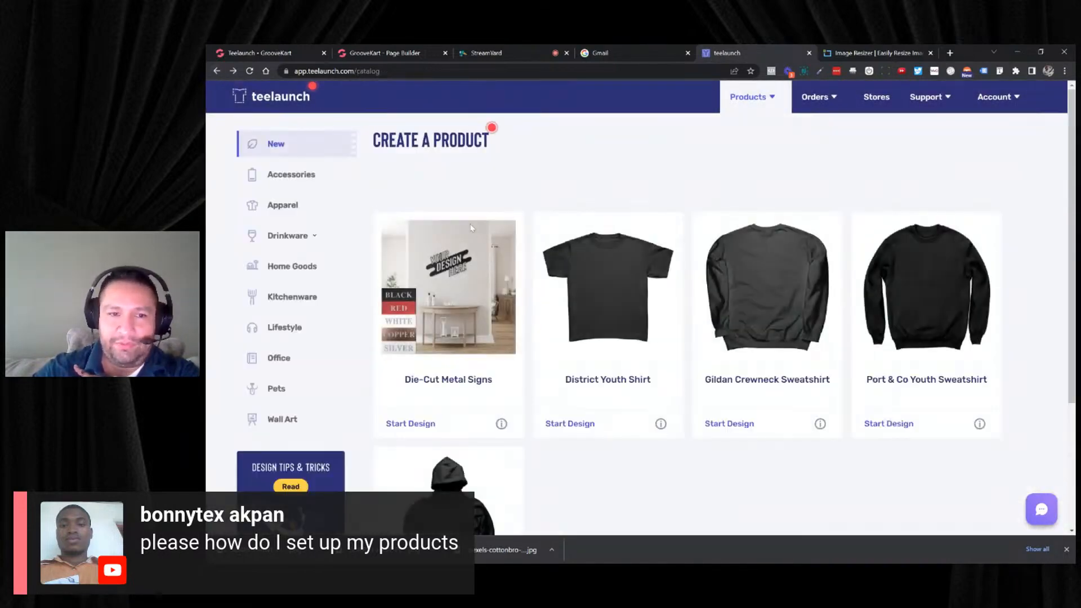
pyautogui.click(297, 297)
pyautogui.scroll(-1, 416, 281)
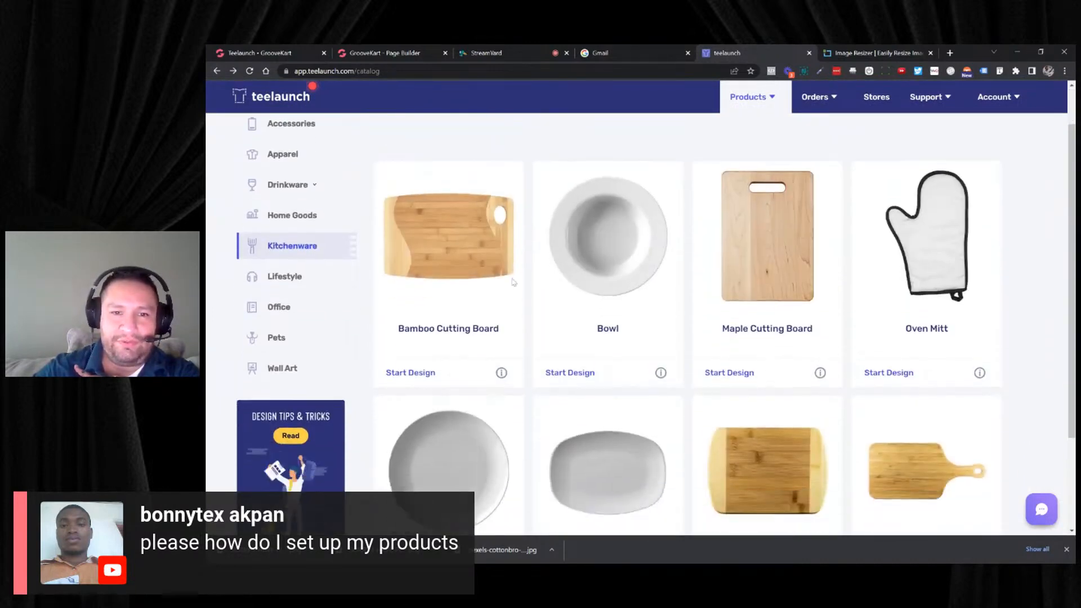
pyautogui.click(461, 252)
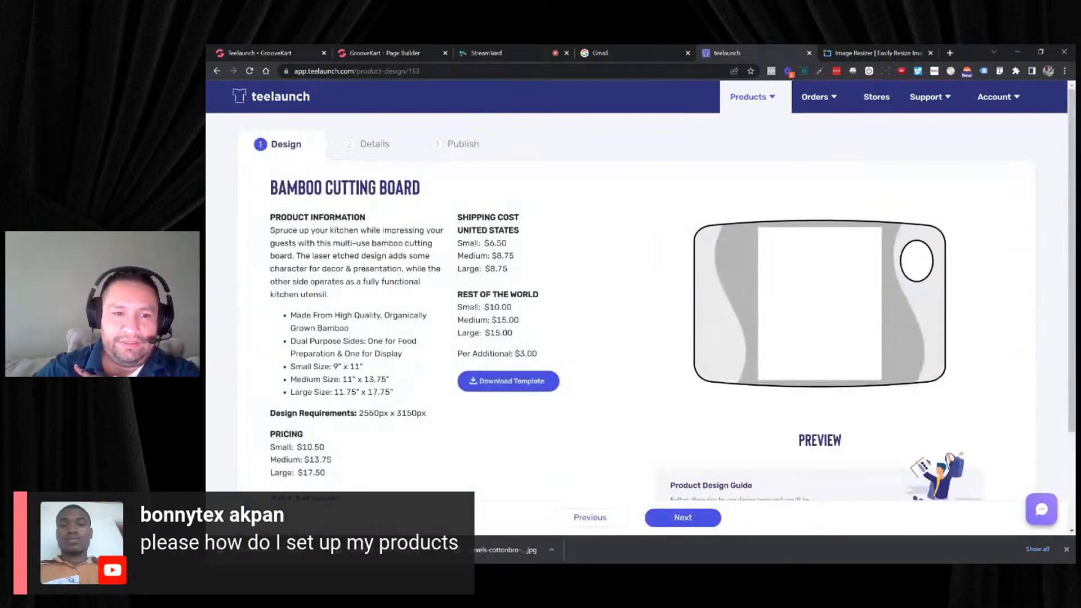
# - Check the artwork upload requirements for the Bamboo Cutting Board in its image library, and close the library
pyautogui.scroll(-3, 410, 387)
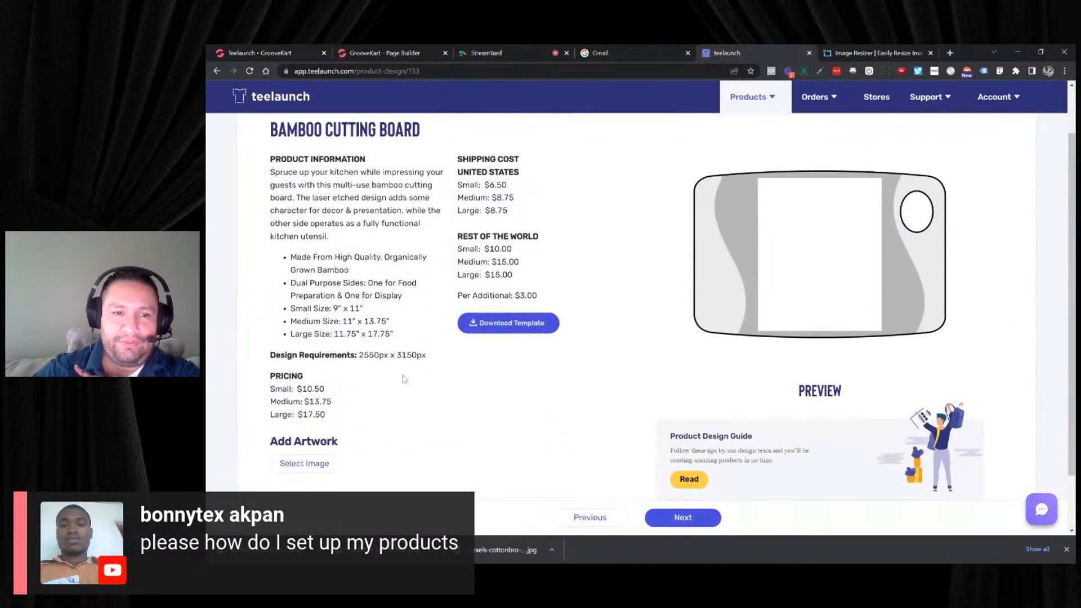
pyautogui.click(316, 420)
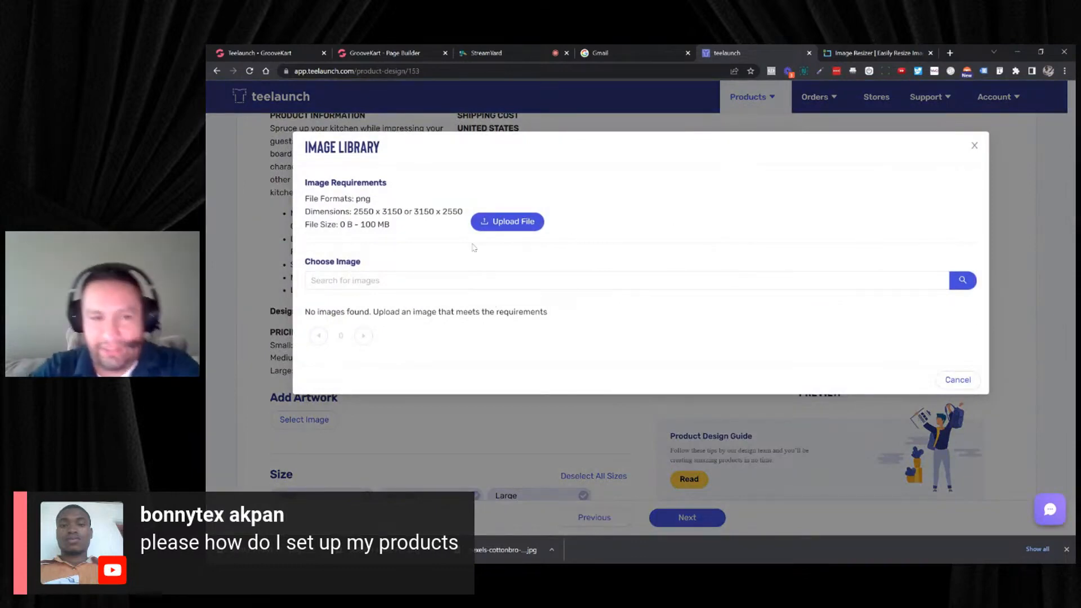
pyautogui.click(973, 146)
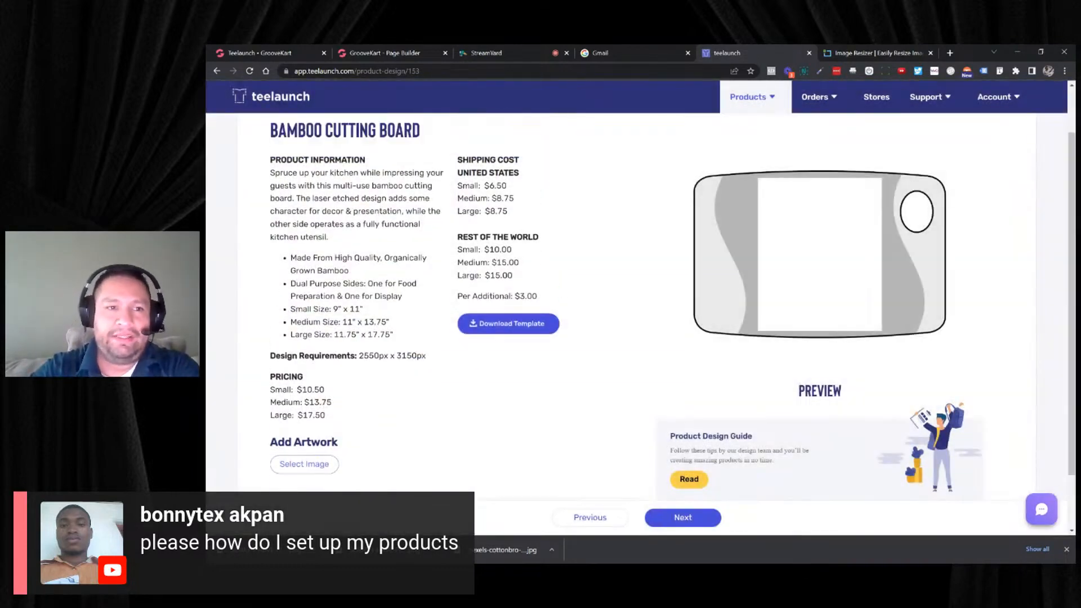
# - Return to the product creation catalog, browse the Apparel category and open the District Womens V-Neck for design
pyautogui.click(749, 97)
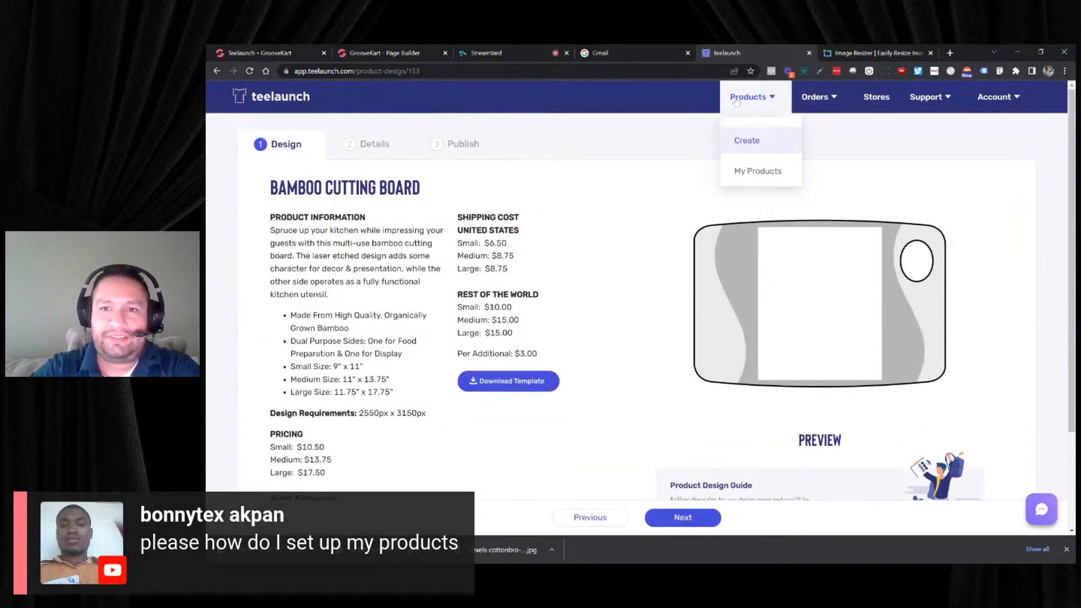
pyautogui.click(743, 138)
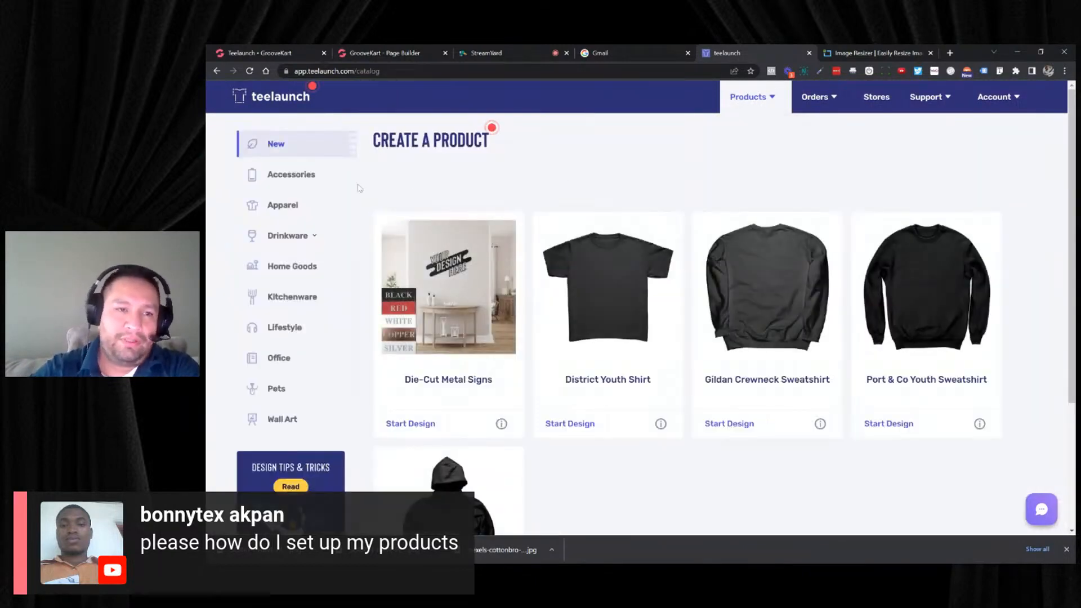
pyautogui.click(300, 207)
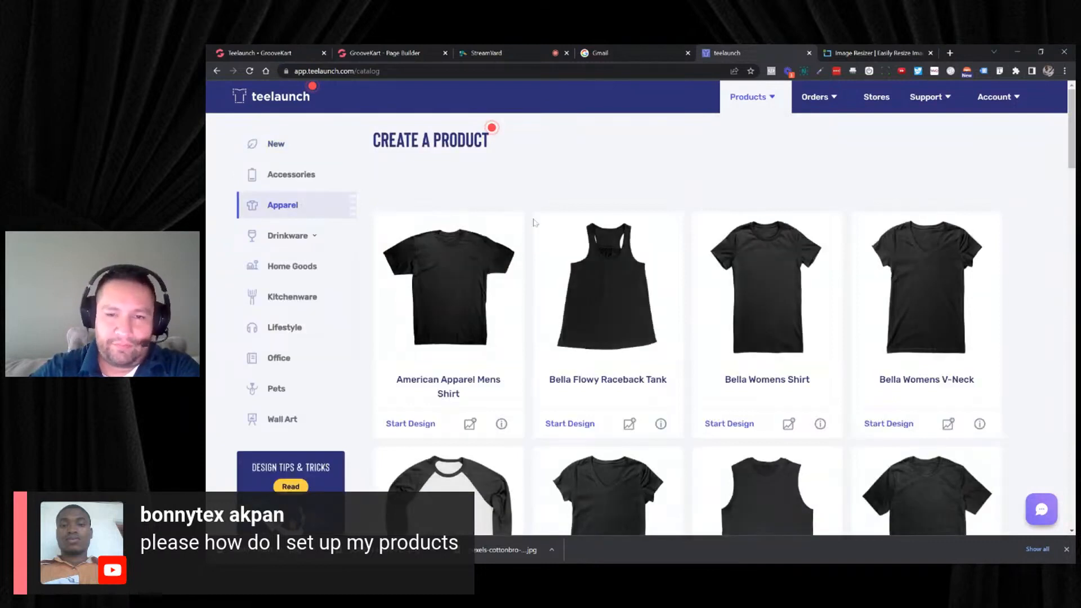
pyautogui.scroll(-1, 537, 224)
pyautogui.scroll(-6, 537, 224)
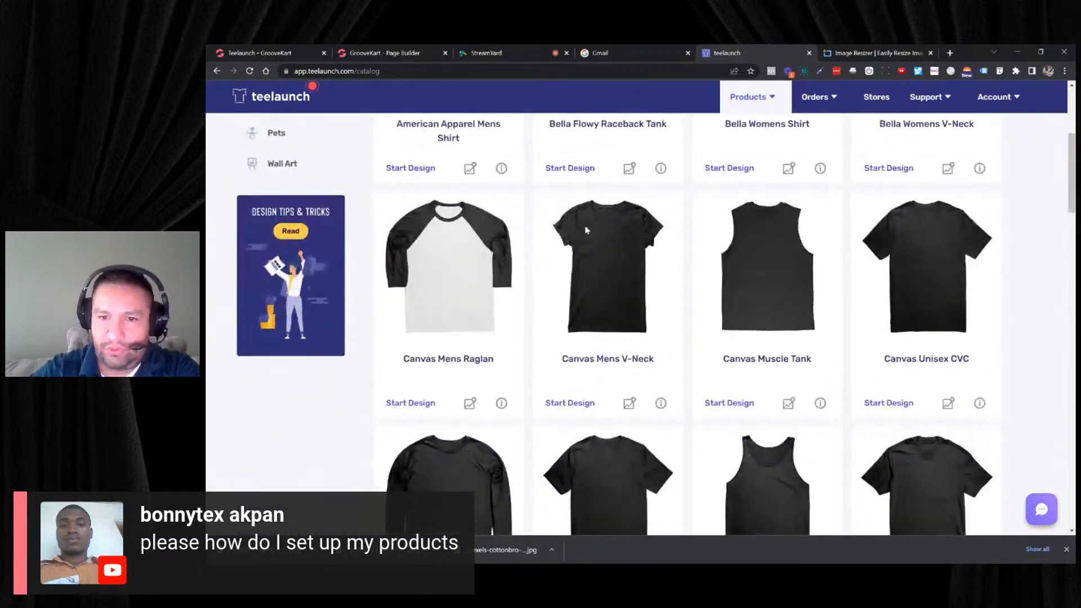
pyautogui.scroll(-4, 617, 236)
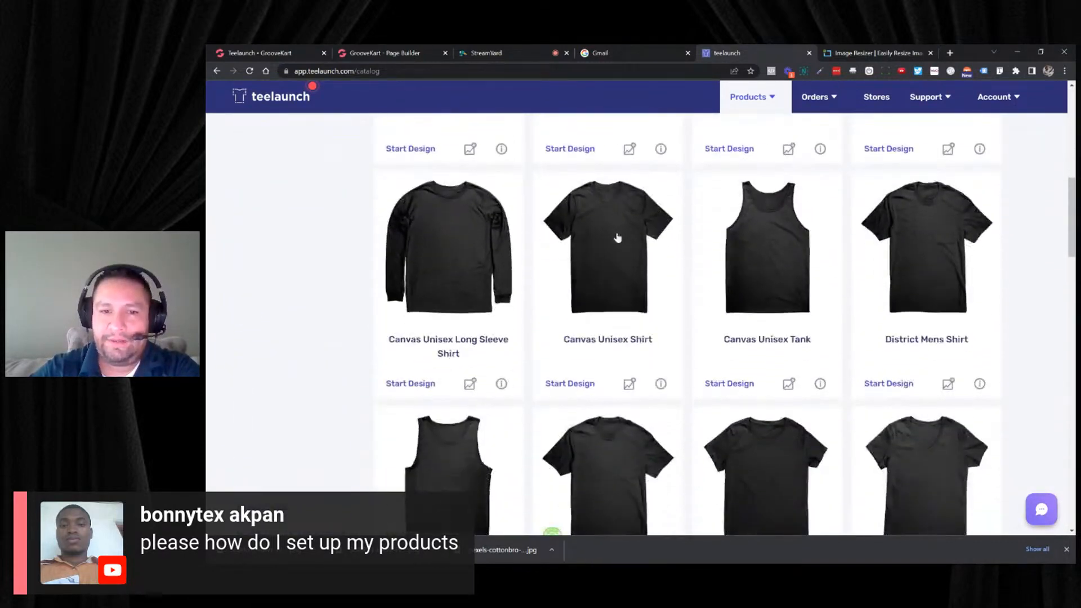
pyautogui.scroll(-2, 621, 235)
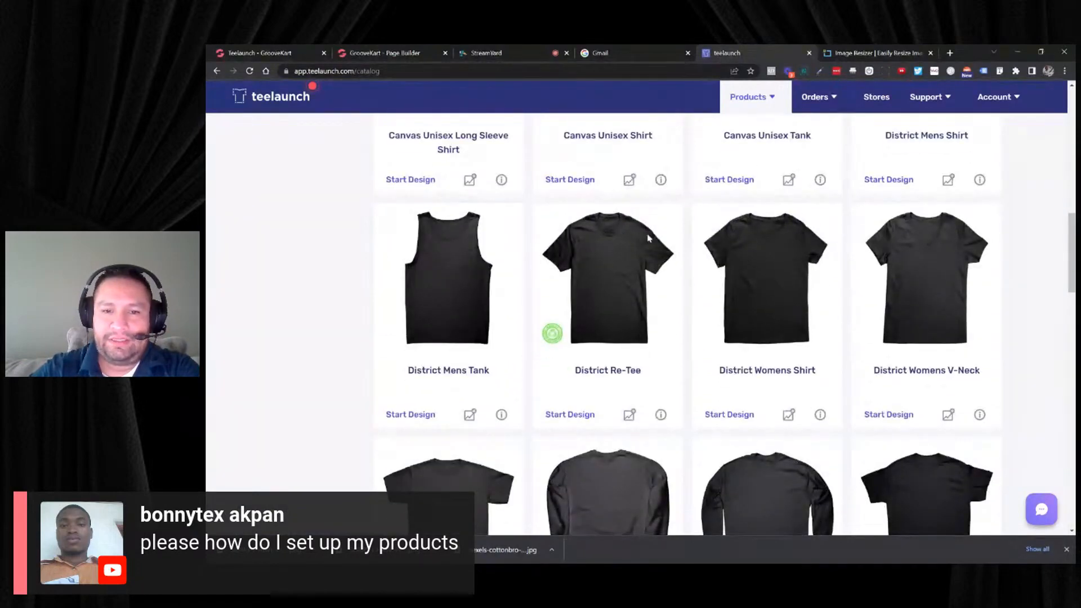
pyautogui.scroll(-2, 710, 237)
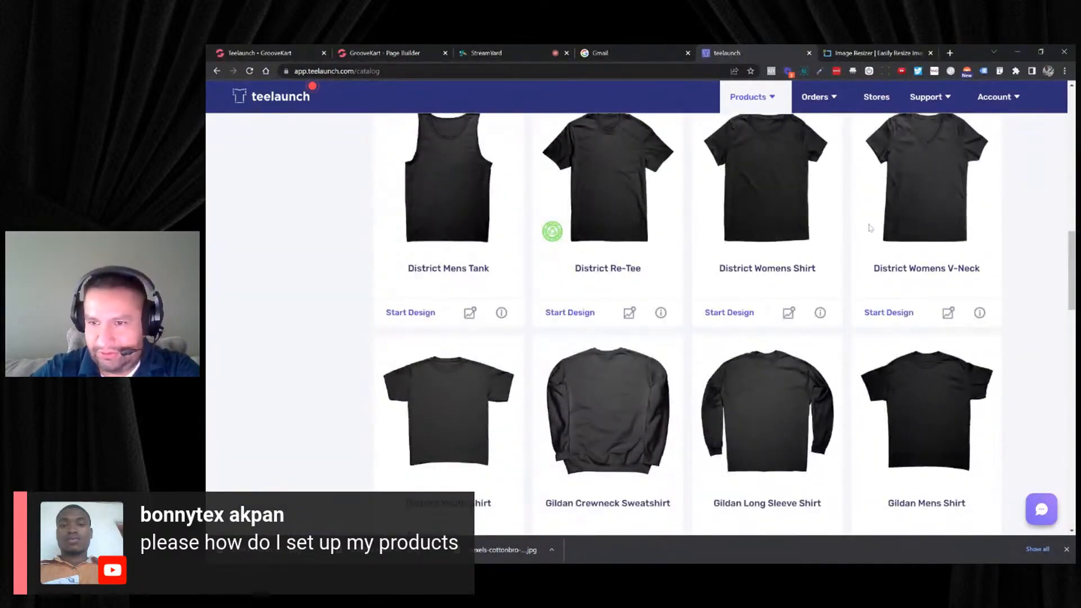
pyautogui.click(938, 209)
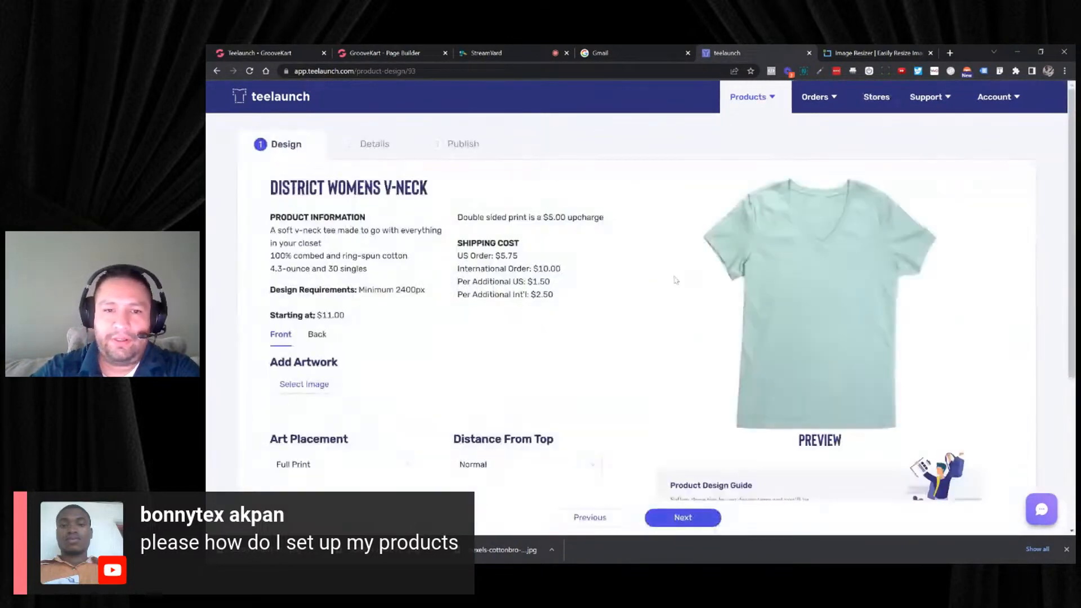
# - Add the 03-24-22-cats_1.png image from the library as the V-neck's front artwork
pyautogui.scroll(-2, 460, 328)
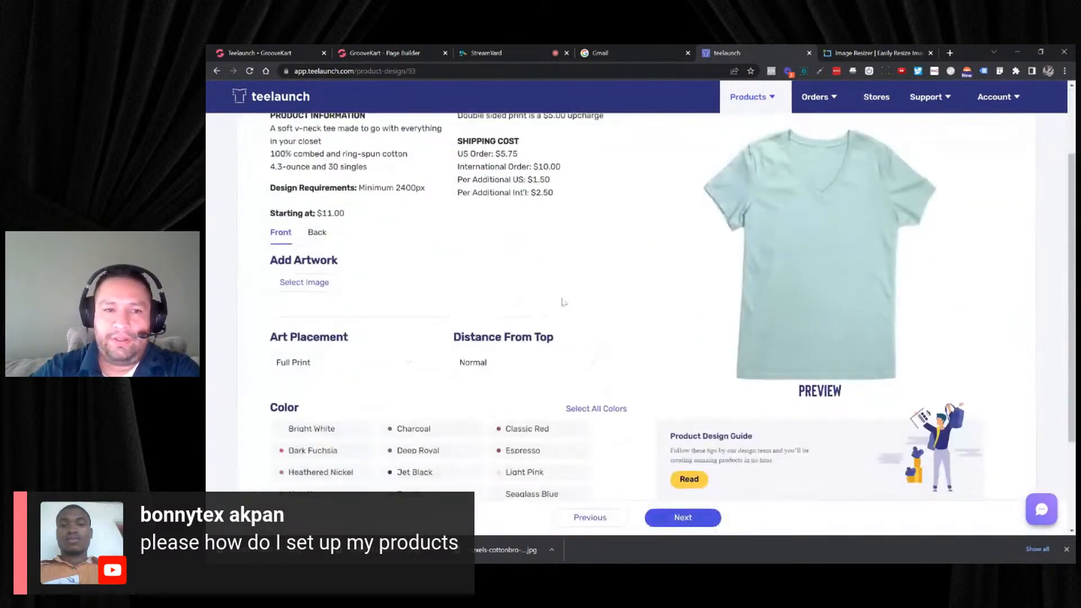
pyautogui.click(315, 284)
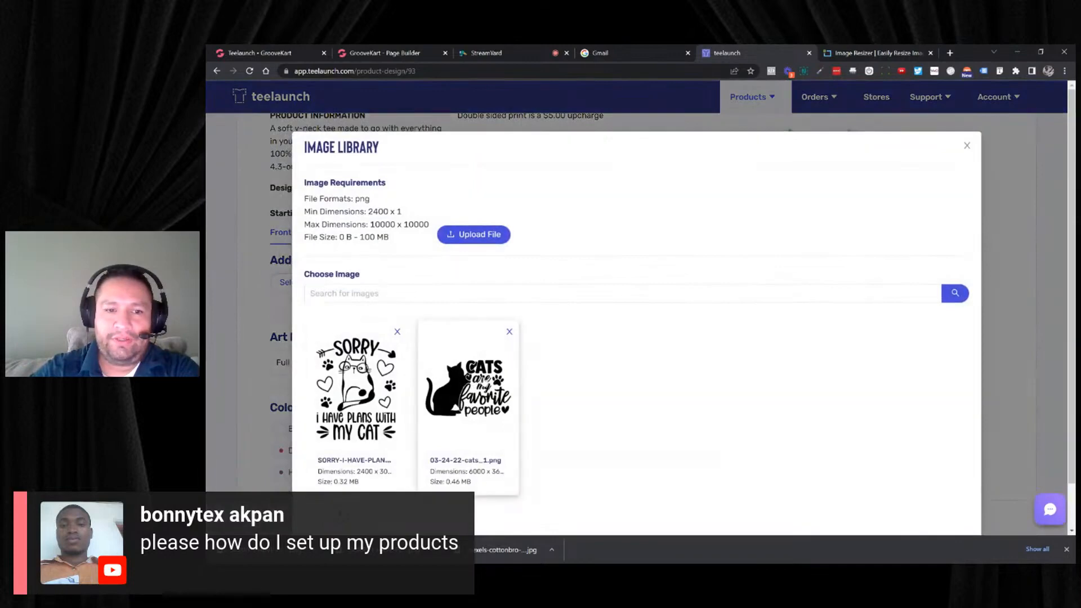
pyautogui.click(467, 389)
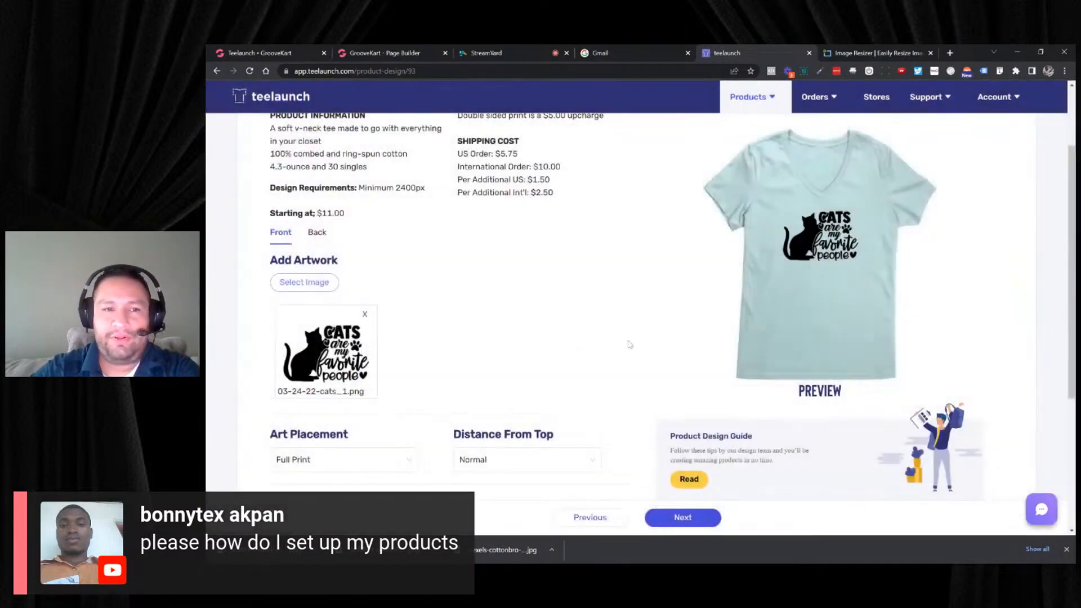
# - Try the Double and Triple distances from the top for the cat artwork, and set the distance back to Normal
pyautogui.scroll(-2, 645, 302)
pyautogui.click(500, 357)
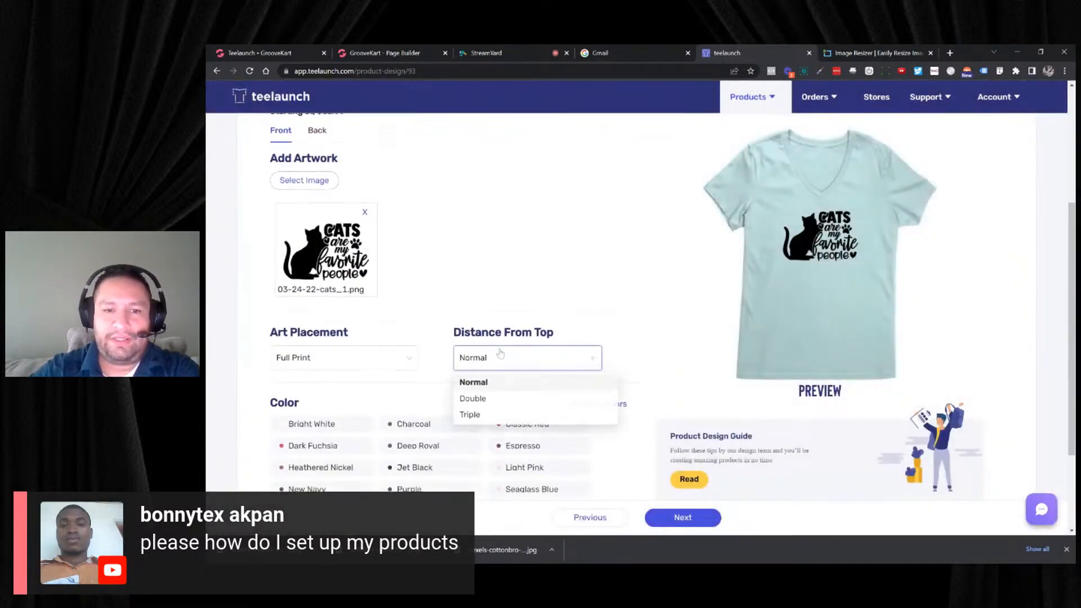
pyautogui.click(481, 399)
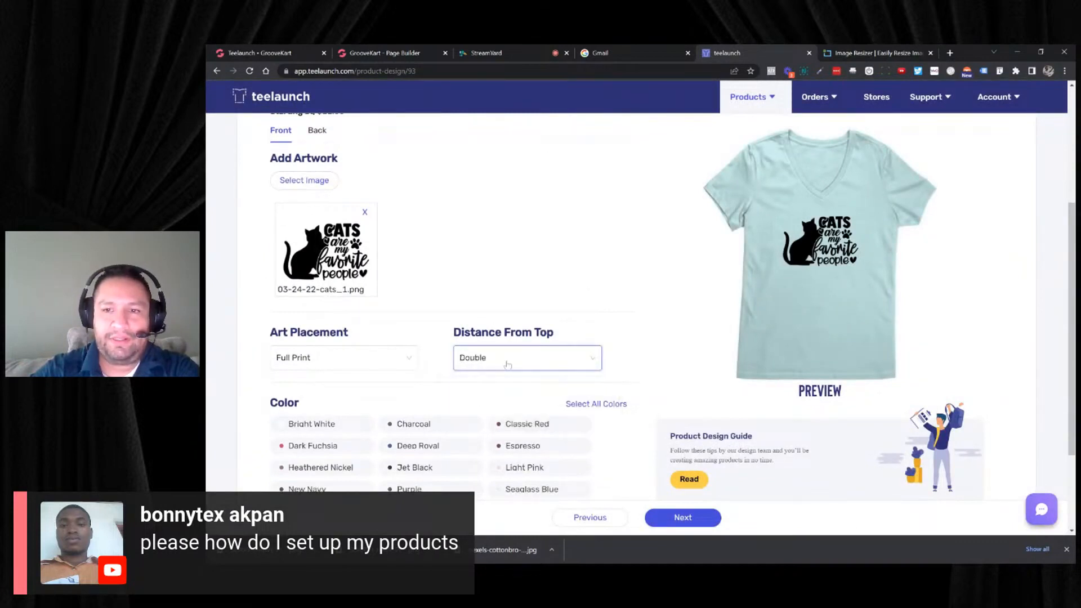
pyautogui.click(505, 363)
pyautogui.click(491, 416)
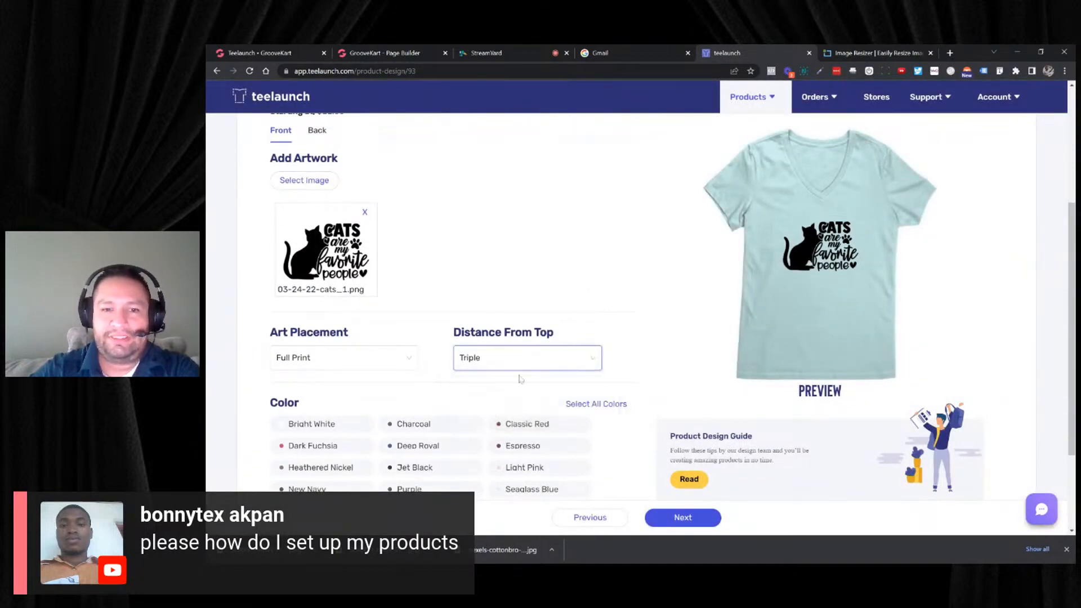
pyautogui.click(504, 364)
pyautogui.click(501, 389)
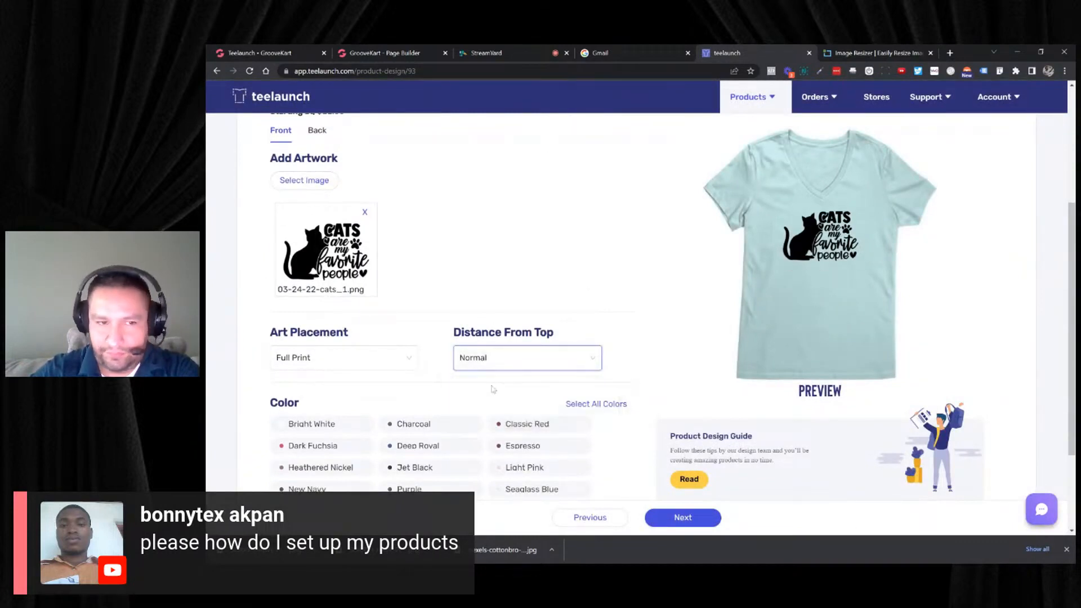
pyautogui.click(474, 364)
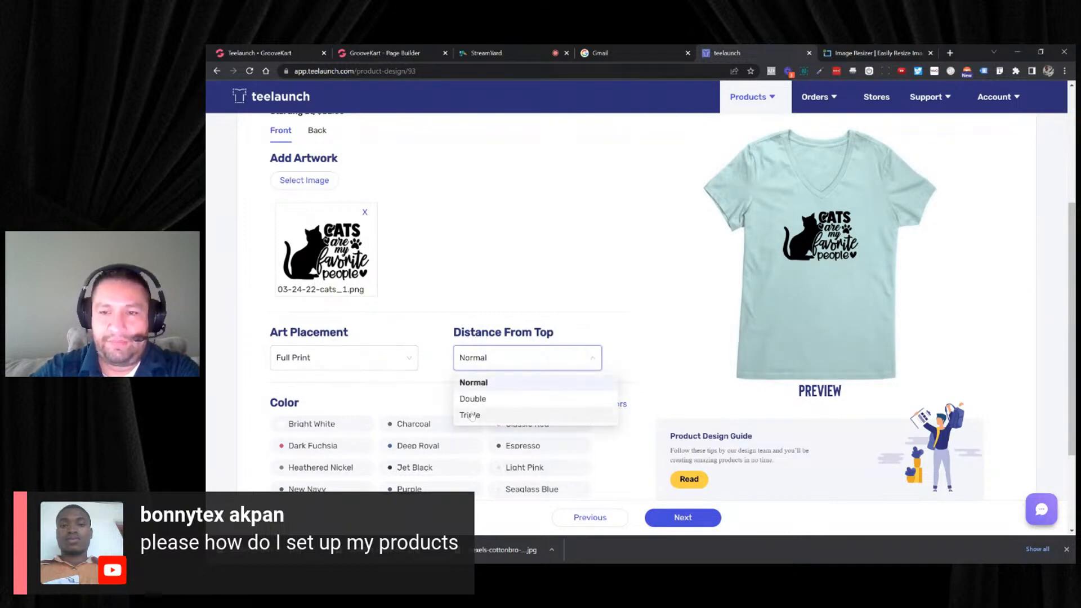
pyautogui.click(491, 410)
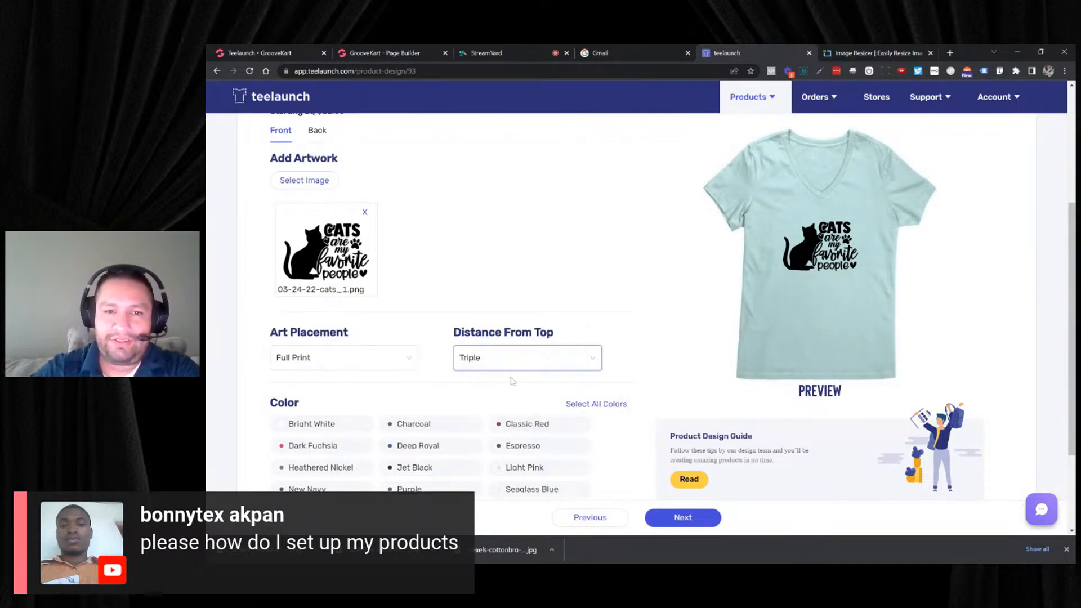
pyautogui.click(510, 370)
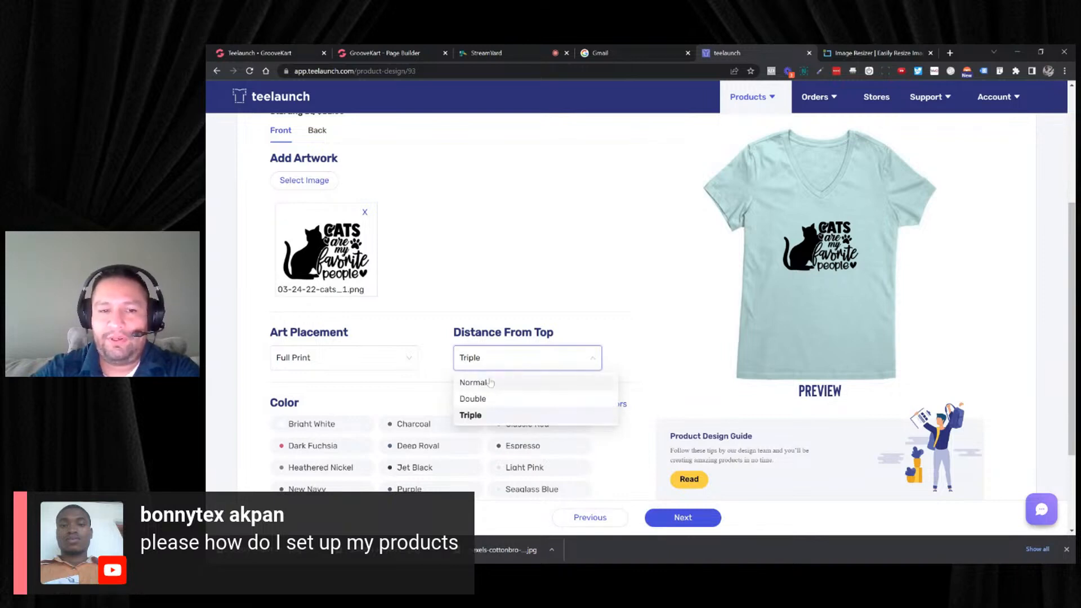
pyautogui.click(490, 382)
# - Try the Half Print, Left Chest and Right Chest placements for the cat artwork, and set the placement back to Full Print
pyautogui.click(399, 353)
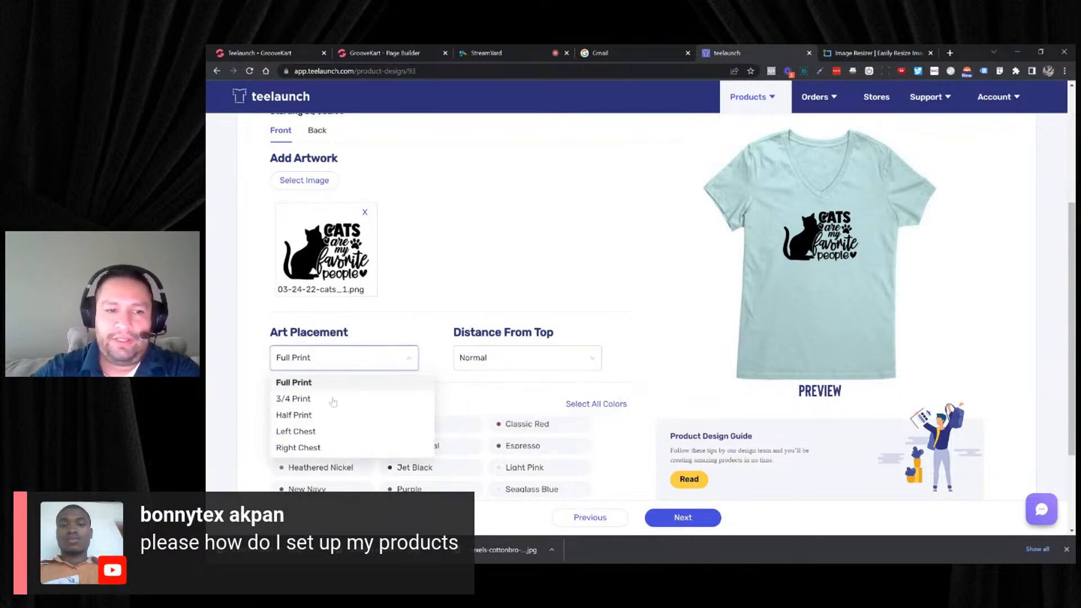
pyautogui.click(304, 416)
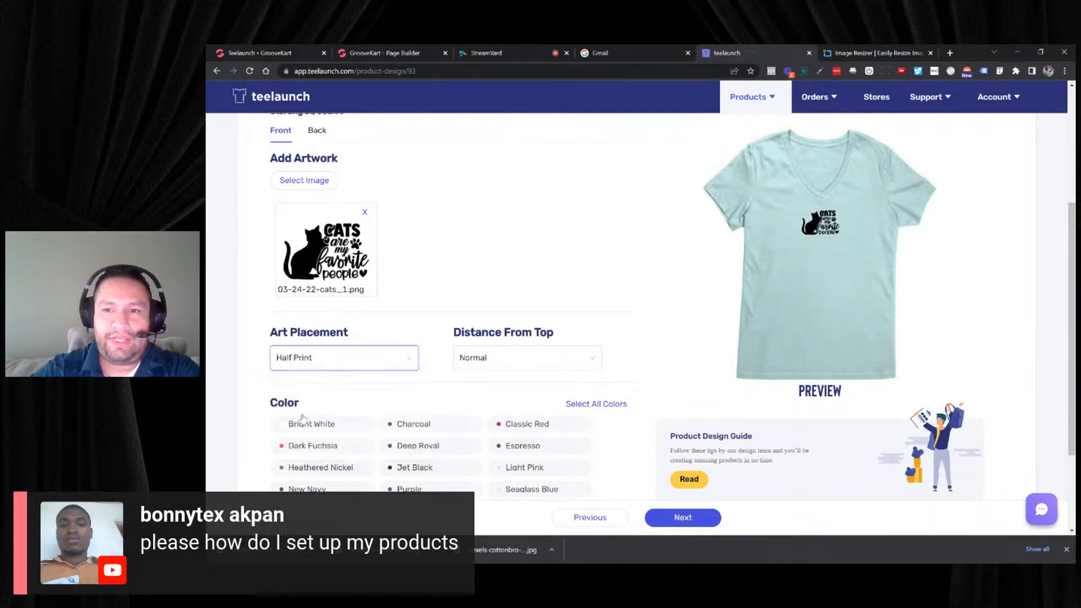
pyautogui.click(328, 367)
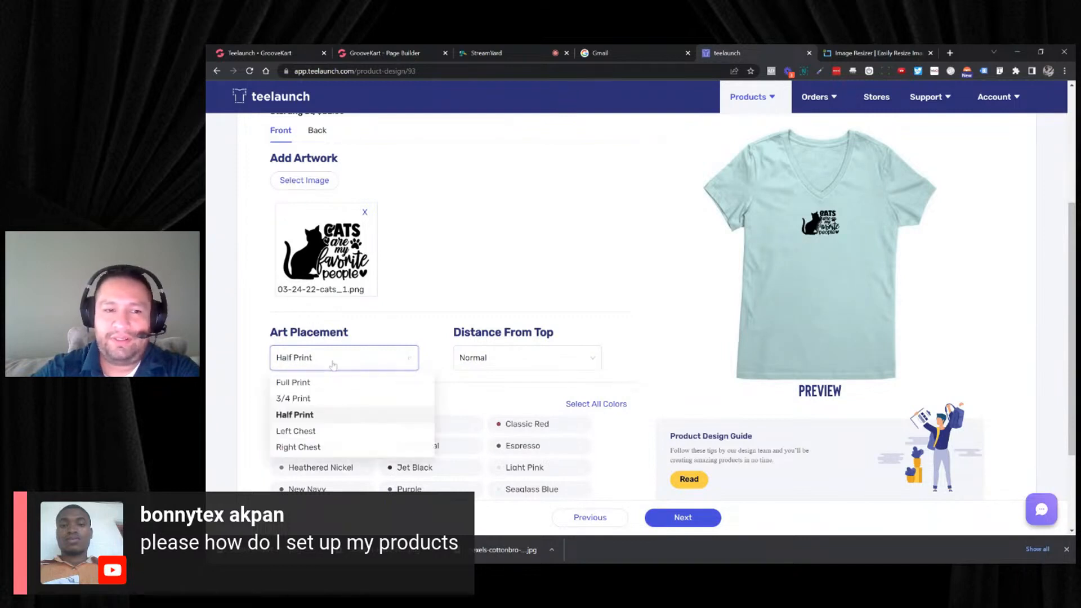
pyautogui.click(298, 385)
pyautogui.click(355, 365)
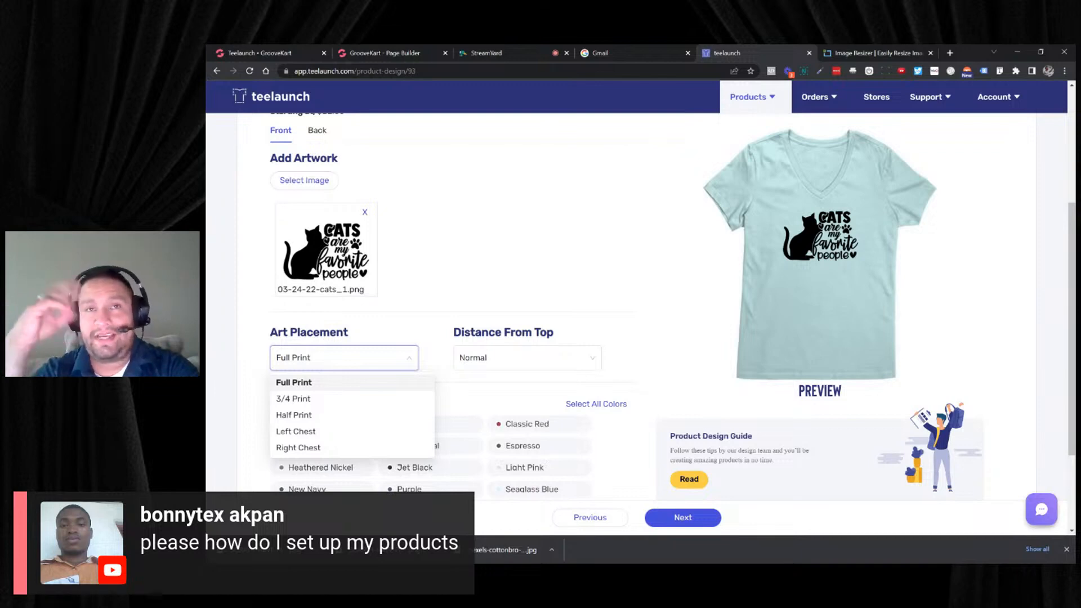
pyautogui.click(292, 431)
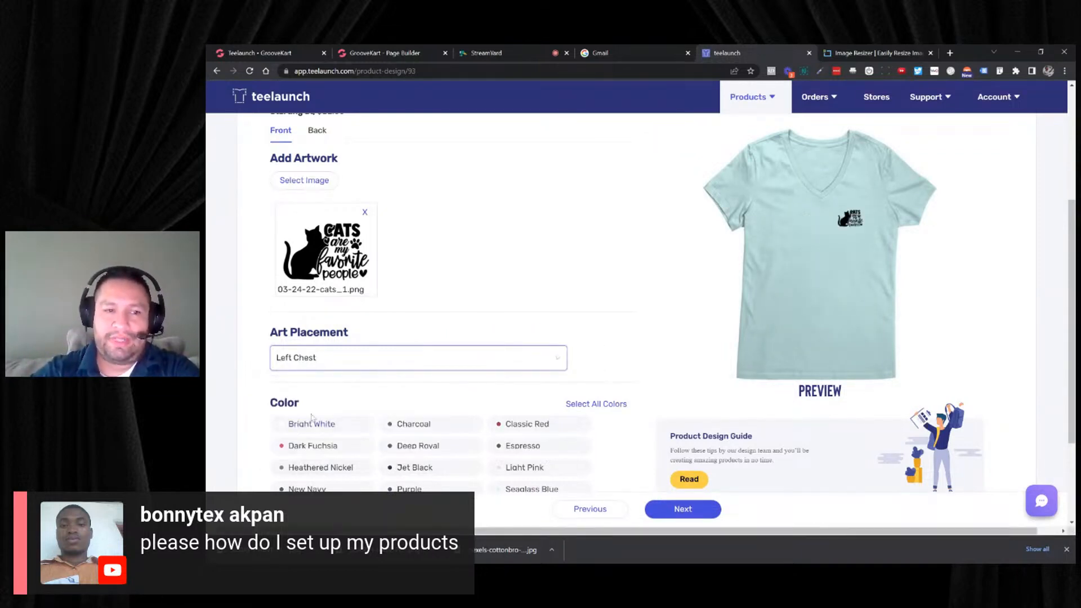
pyautogui.click(353, 366)
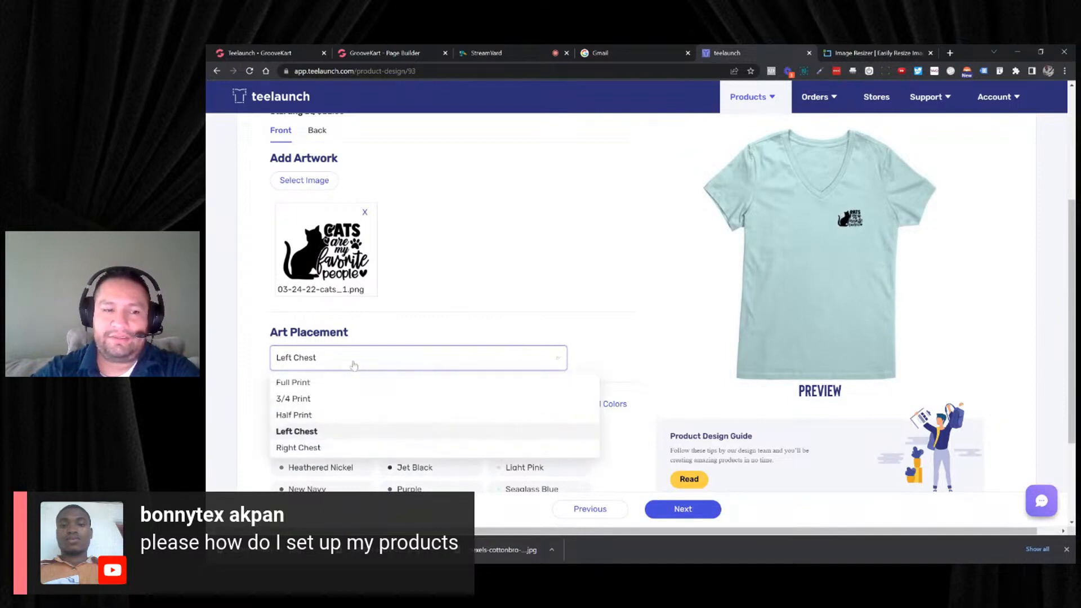
pyautogui.click(302, 448)
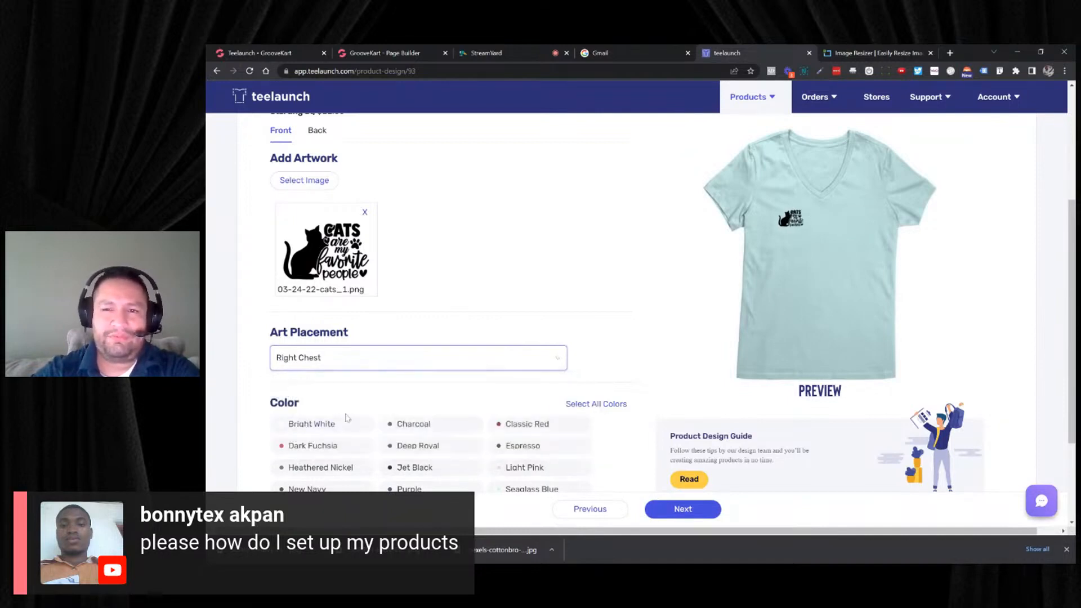
pyautogui.click(371, 367)
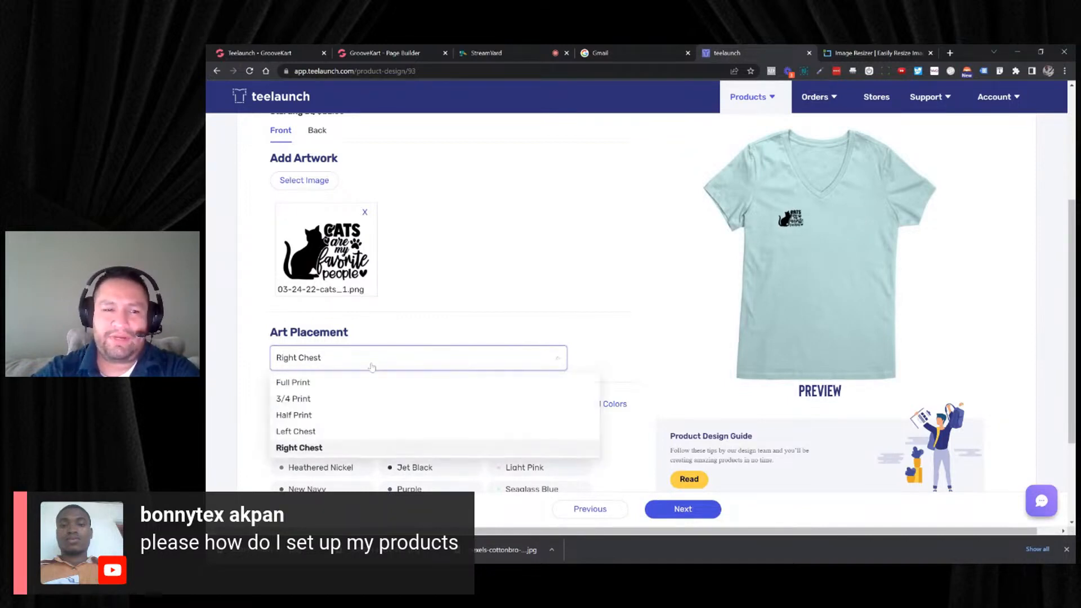
pyautogui.click(312, 383)
# - Select Bright White and Dark Fuchsia as V-neck colors, trying Deep Royal in the preview but leaving it deselected
pyautogui.scroll(-1, 388, 371)
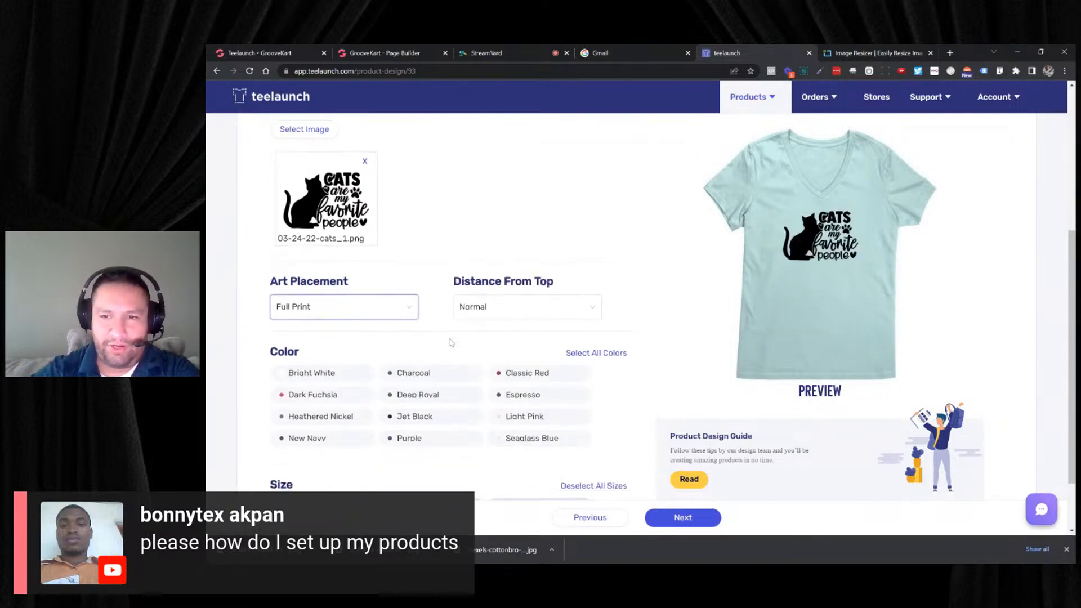
pyautogui.click(434, 393)
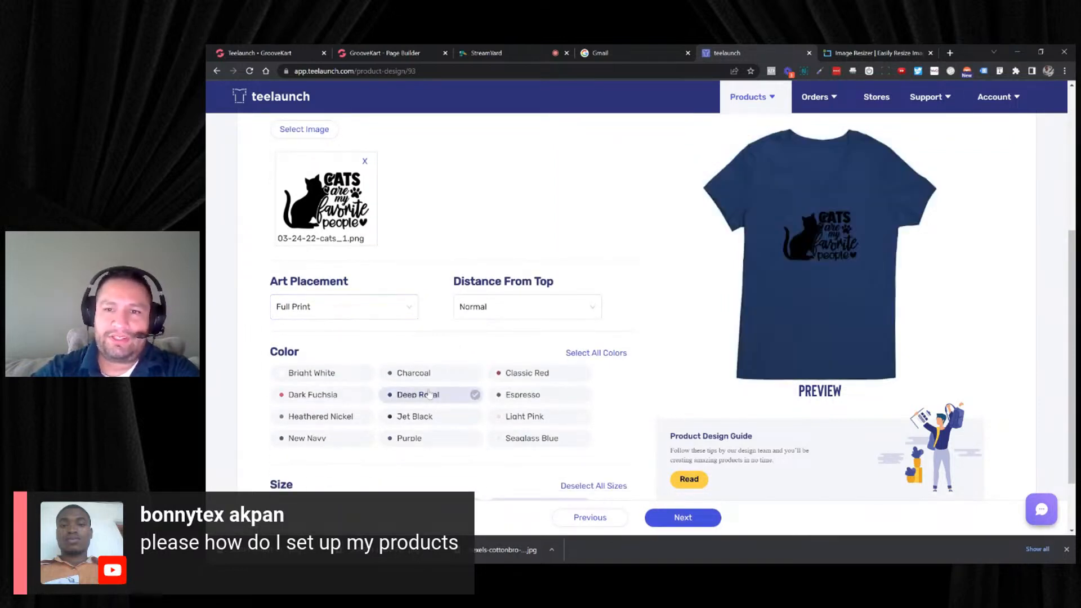
pyautogui.click(320, 379)
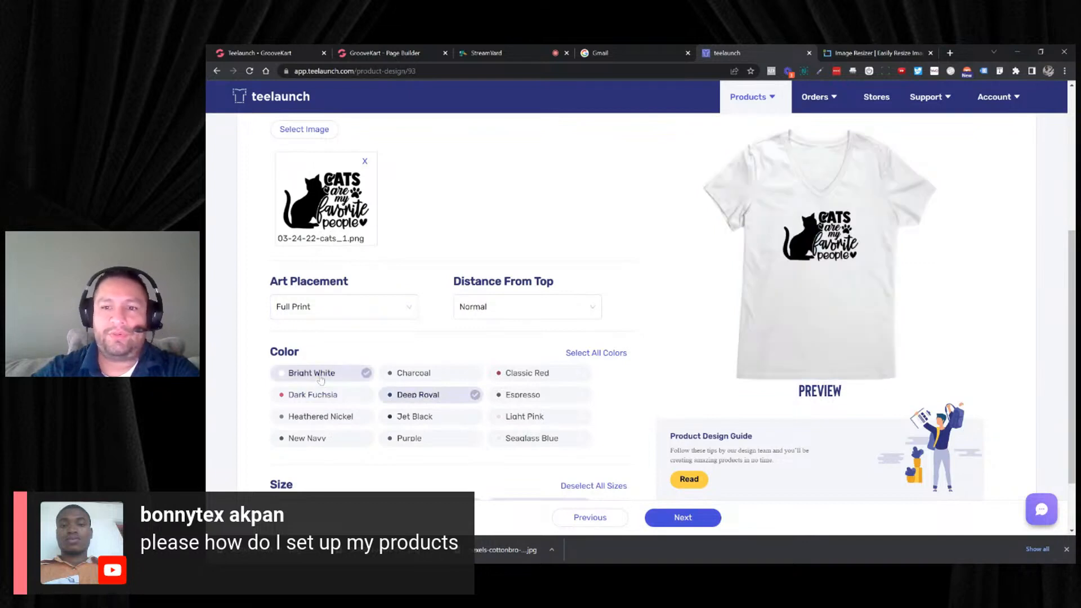
pyautogui.click(418, 395)
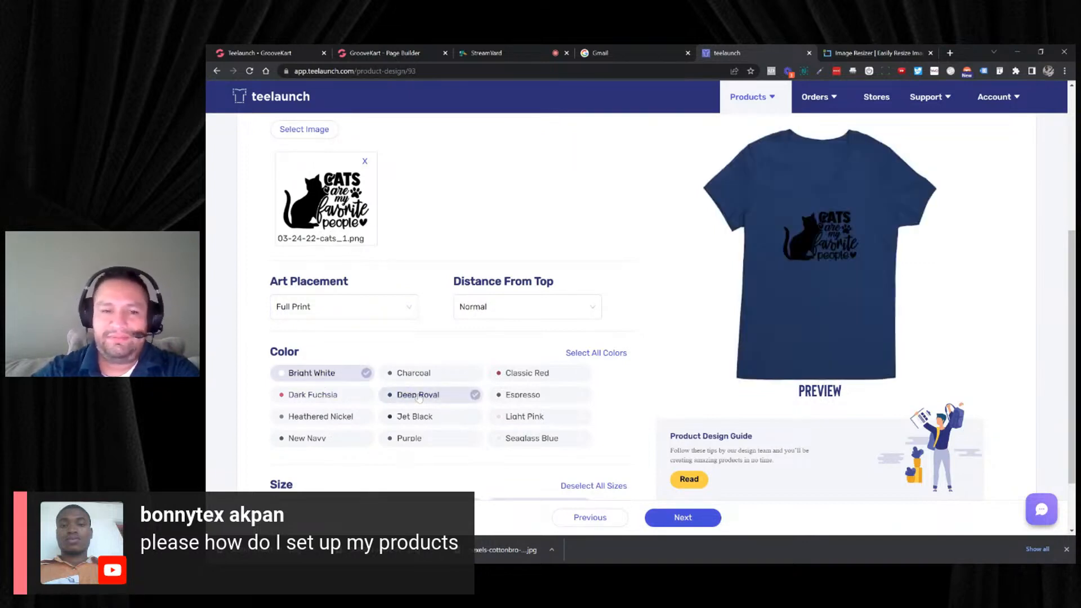
pyautogui.click(419, 396)
pyautogui.click(337, 401)
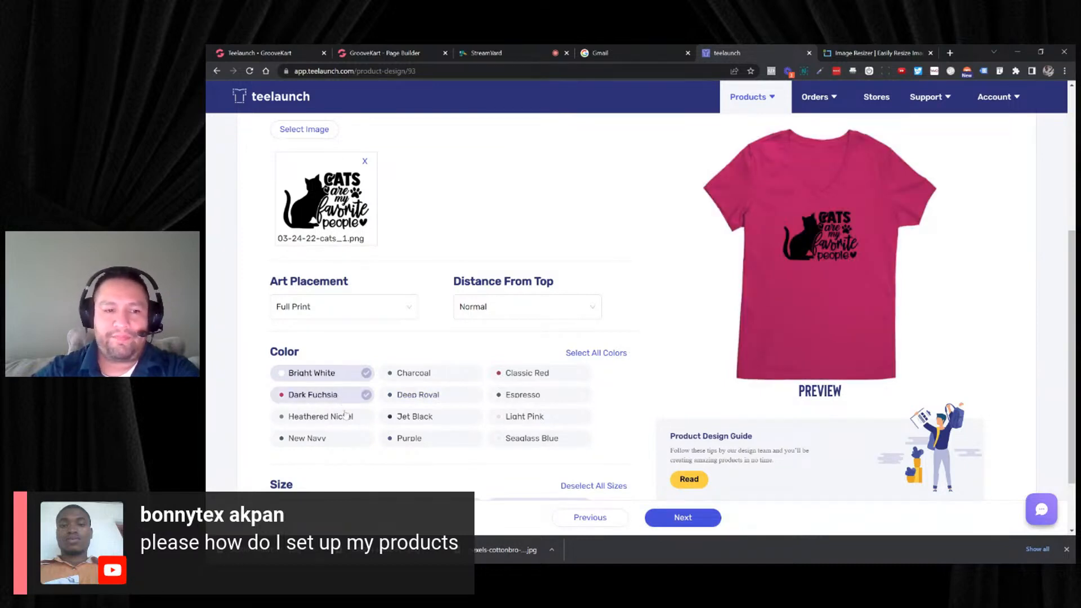
# - Try the Heathered Nickel, New Navy, Charcoal, Jet Black and Purple shirt colors against the cat artwork, deselecting each one
pyautogui.click(343, 417)
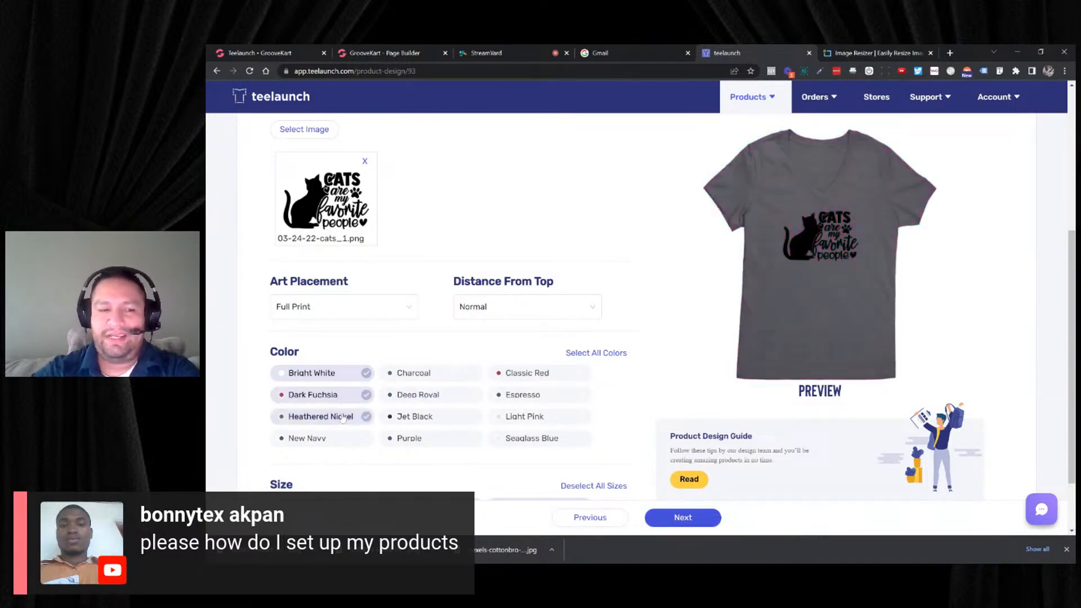
pyautogui.click(343, 417)
pyautogui.click(330, 438)
pyautogui.click(330, 439)
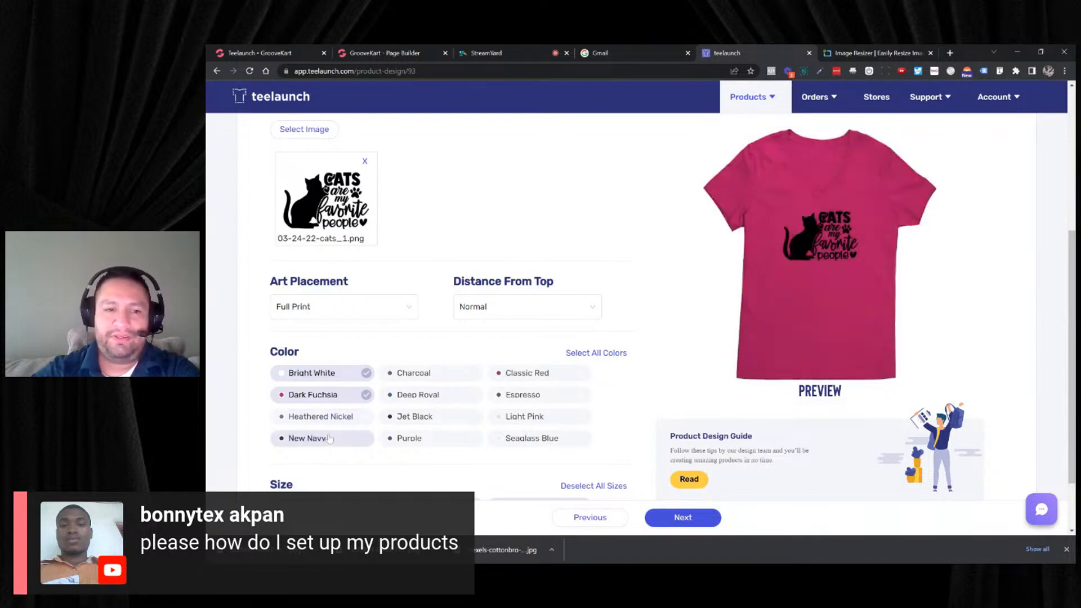
pyautogui.click(437, 377)
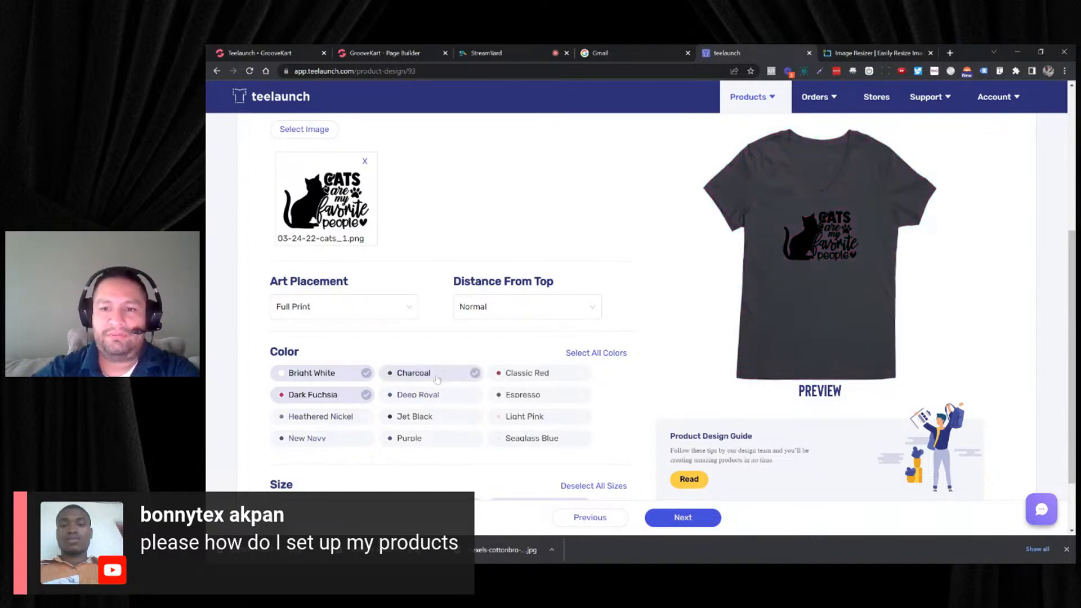
pyautogui.click(437, 376)
pyautogui.click(424, 419)
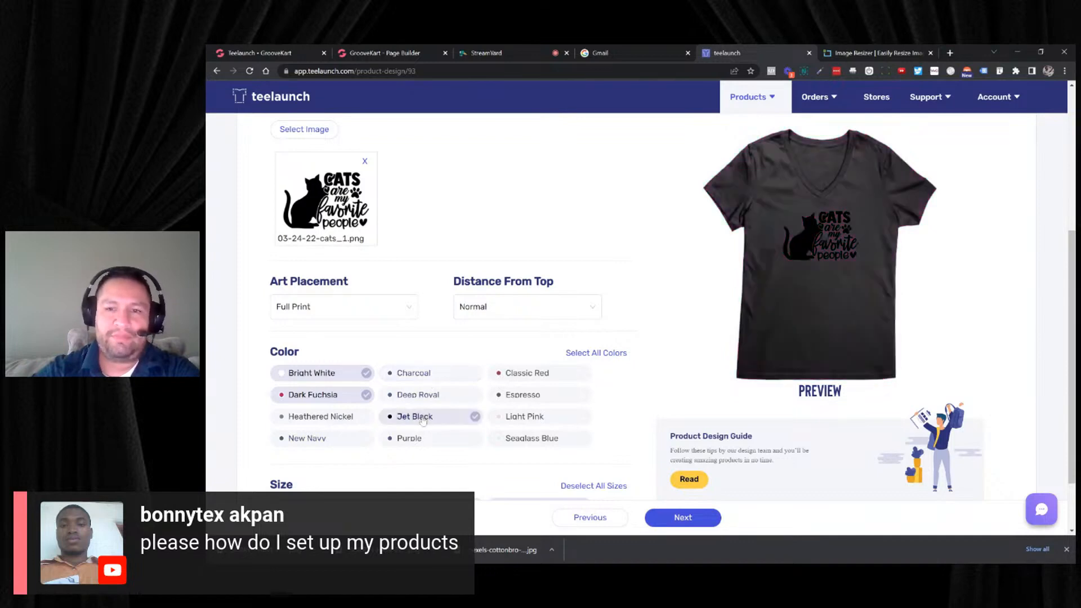
pyautogui.click(424, 420)
pyautogui.click(418, 440)
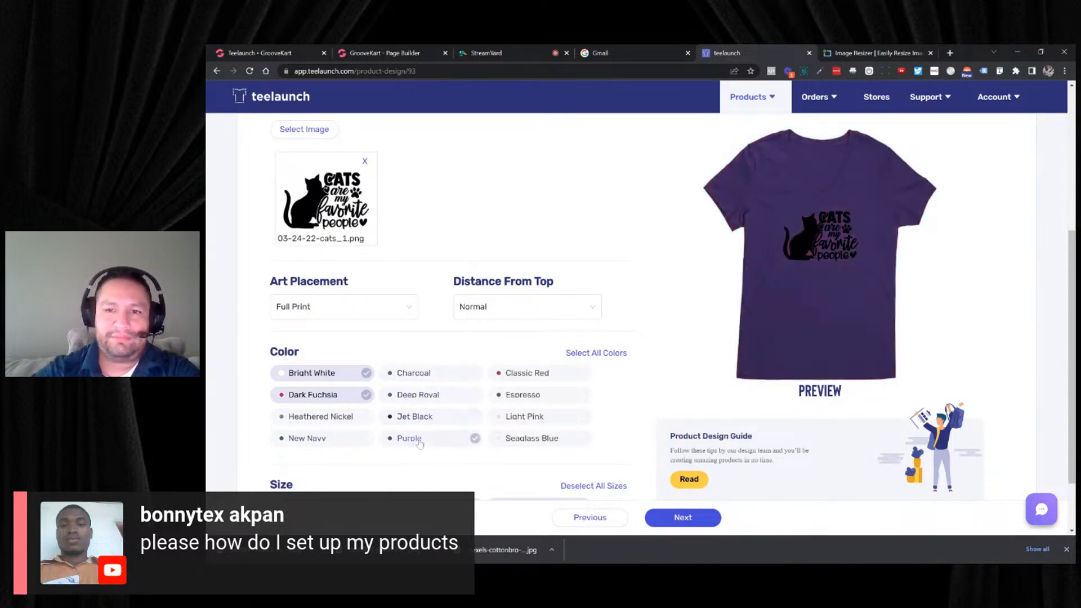
pyautogui.click(419, 443)
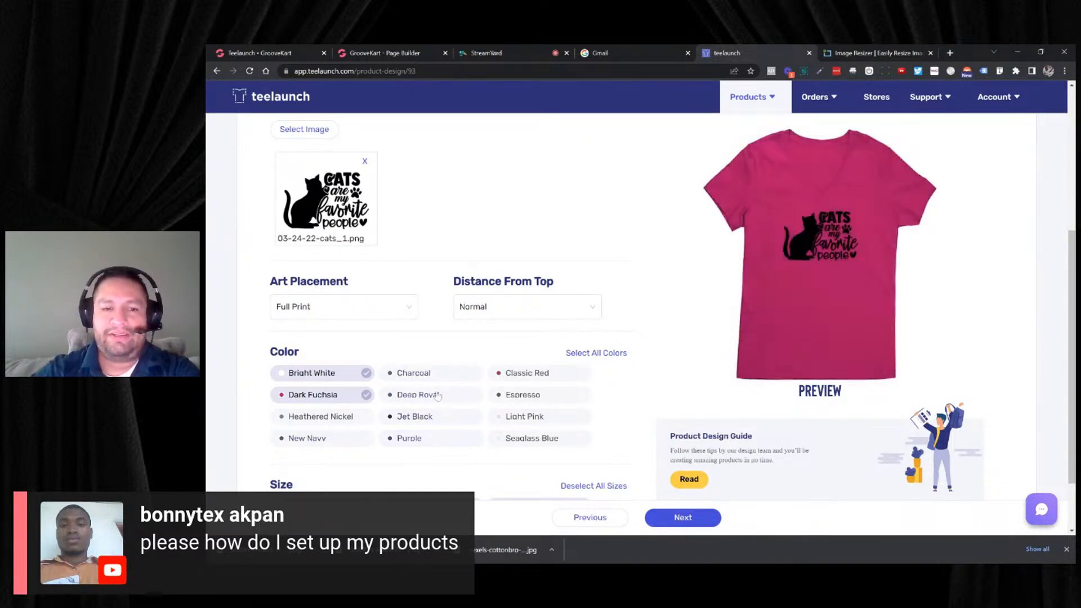
# - Add Light Pink and Seaglass Blue to the V-neck colors, trying Jet Black and Classic Red but leaving both deselected
pyautogui.click(426, 419)
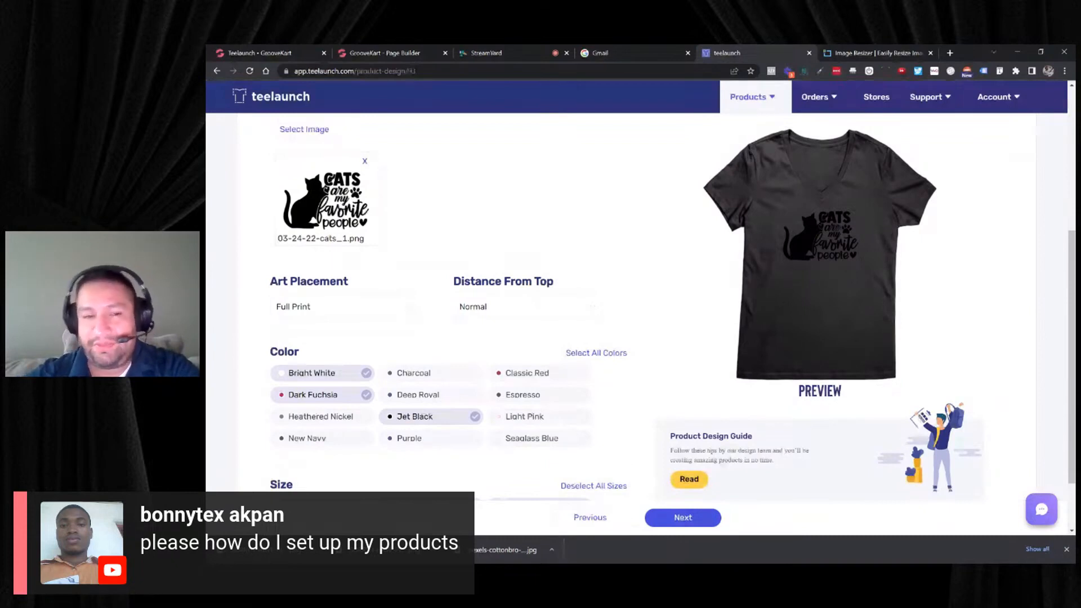
pyautogui.click(512, 380)
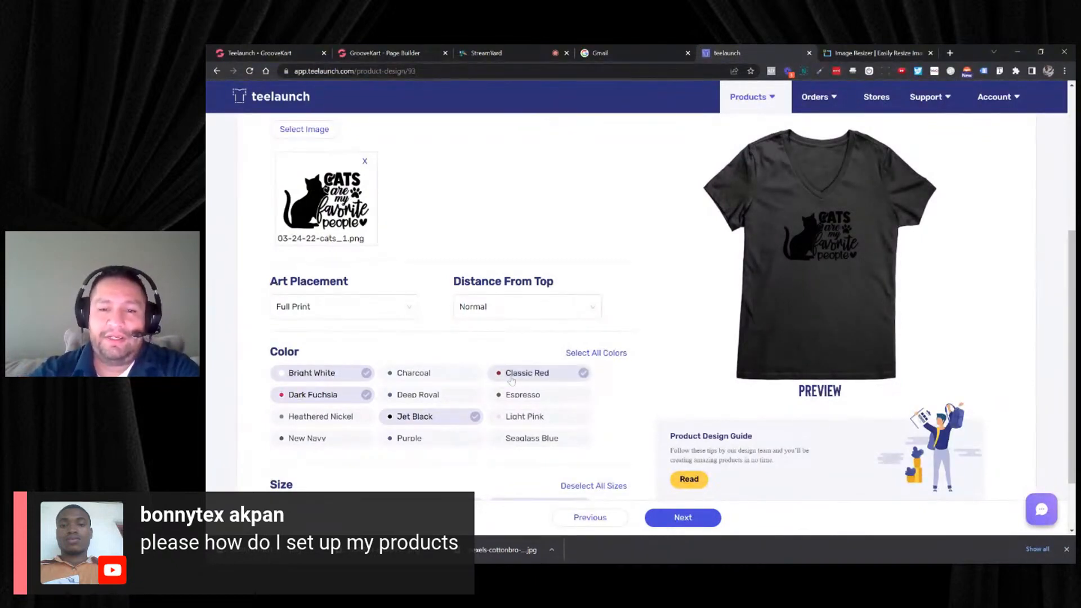
pyautogui.click(457, 419)
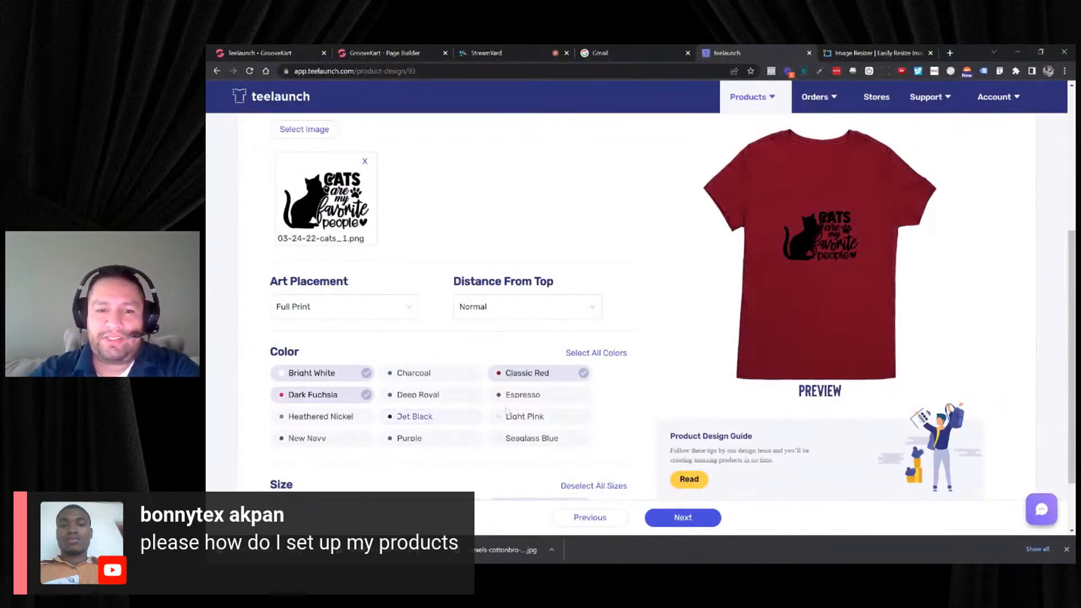
pyautogui.click(510, 416)
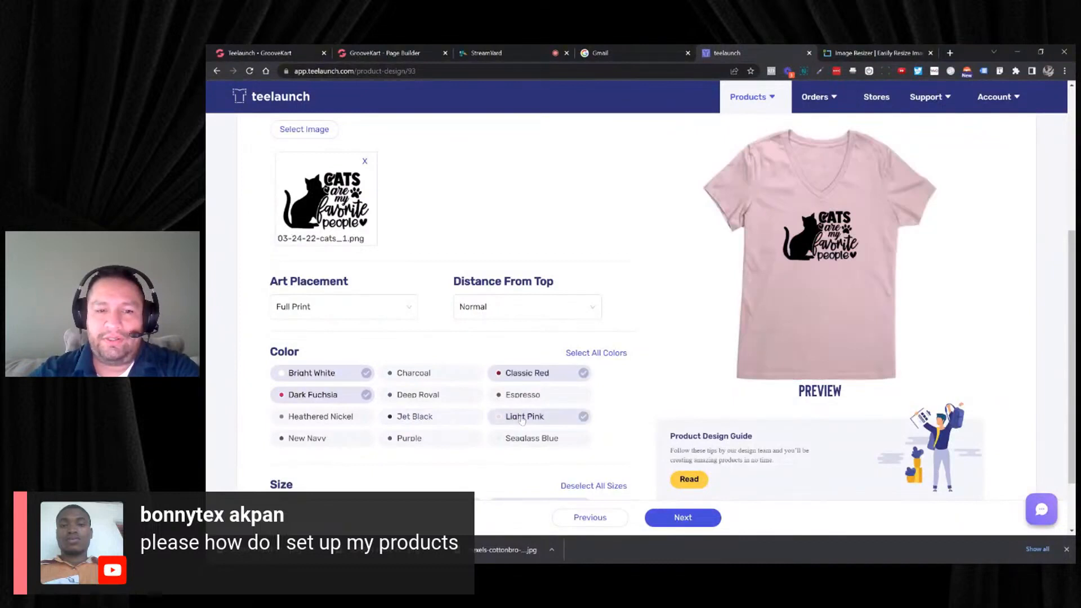
pyautogui.click(553, 377)
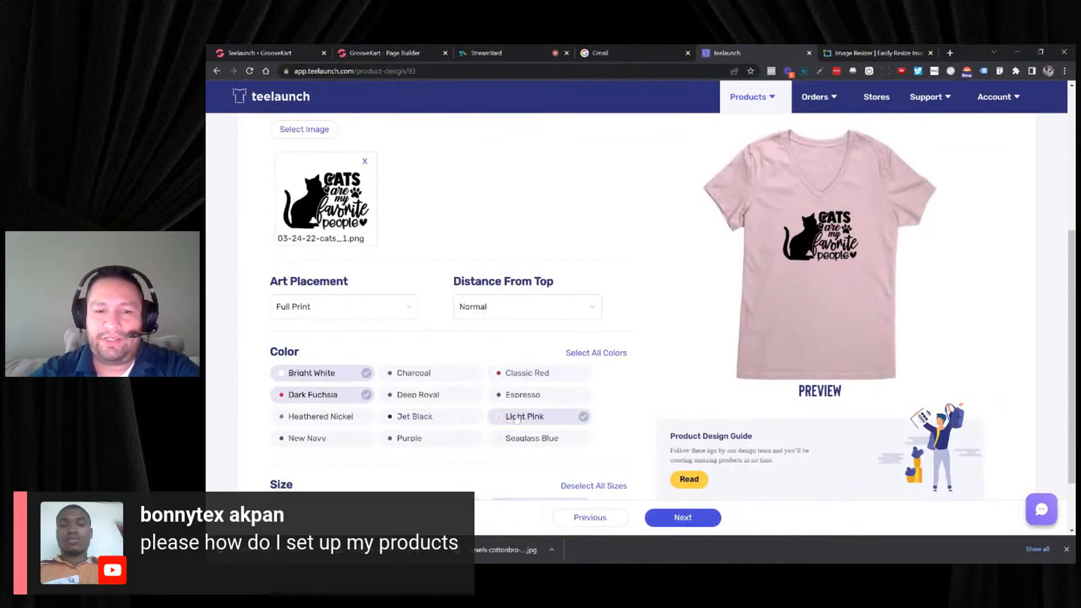
pyautogui.click(535, 438)
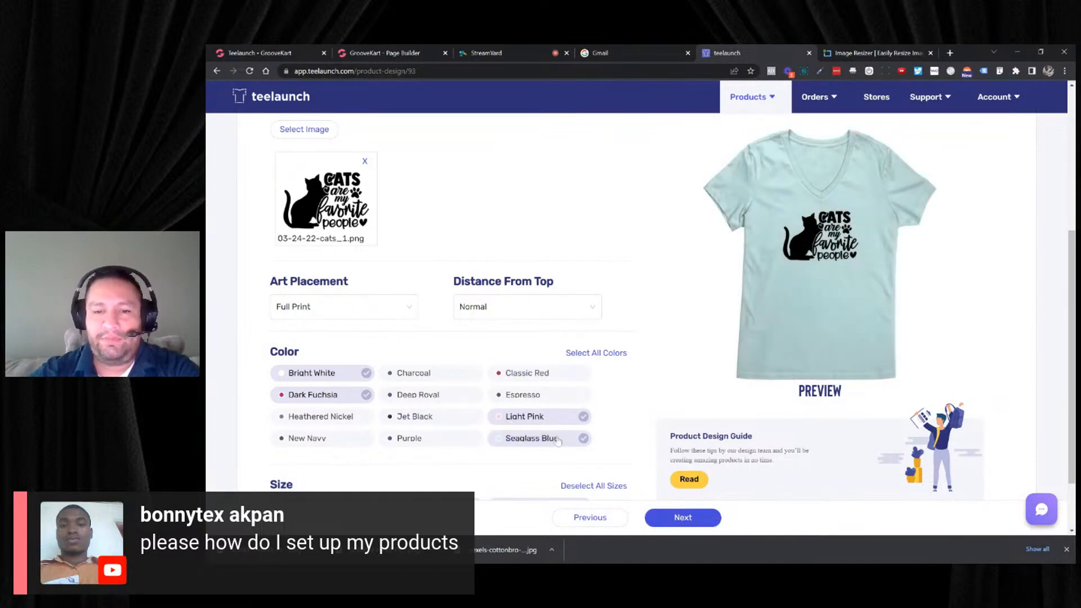
# - Continue to the V-neck's product details with all sizes kept and enter the title "Cats Are My Favorite People Women's V-Neck"
pyautogui.scroll(-2, 623, 418)
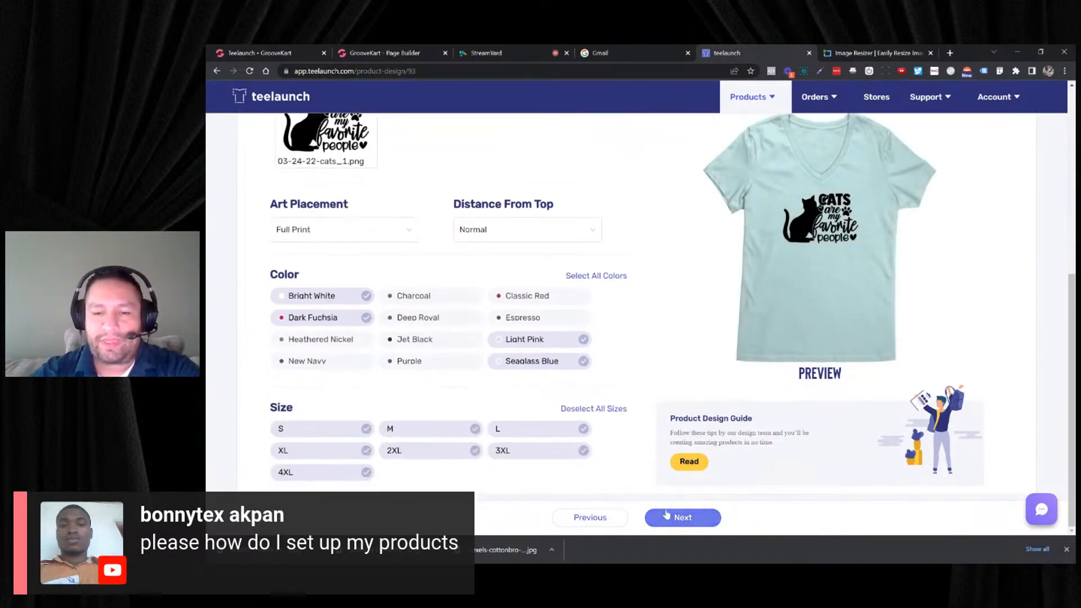
pyautogui.click(683, 518)
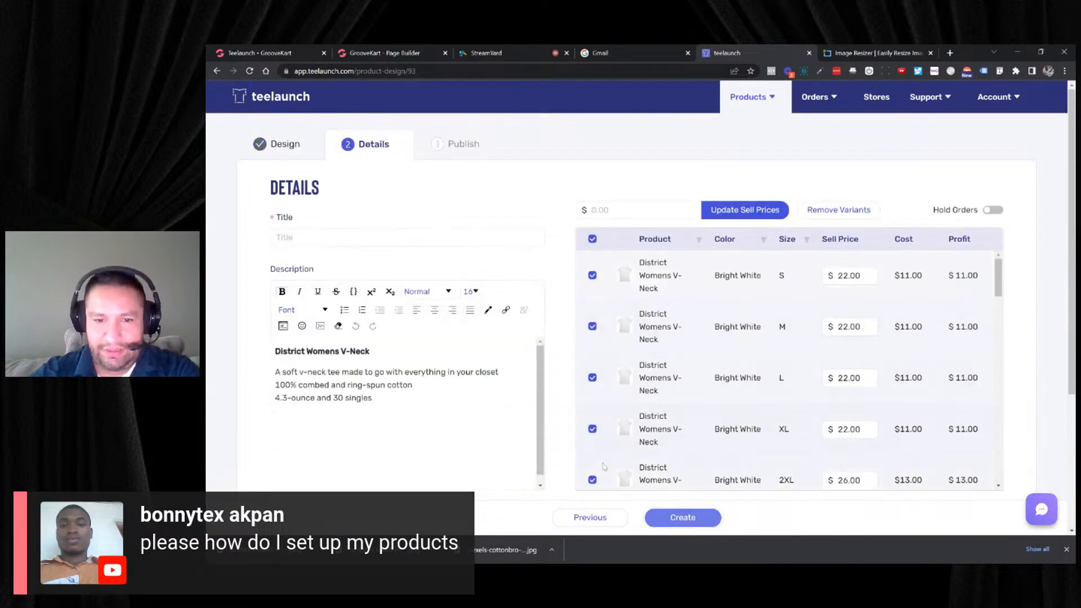
pyautogui.click(590, 517)
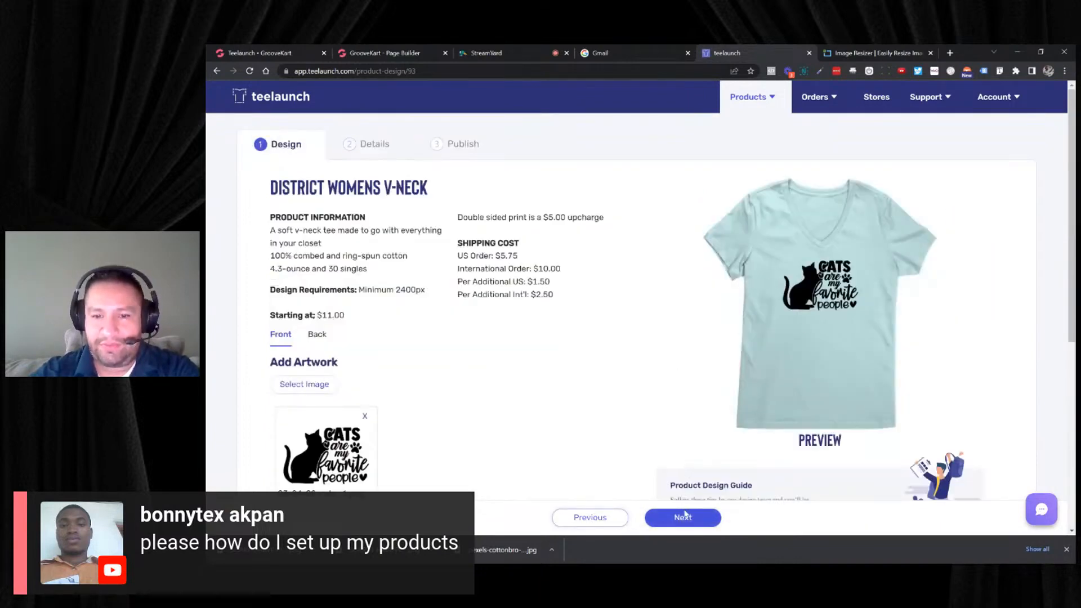
pyautogui.click(683, 518)
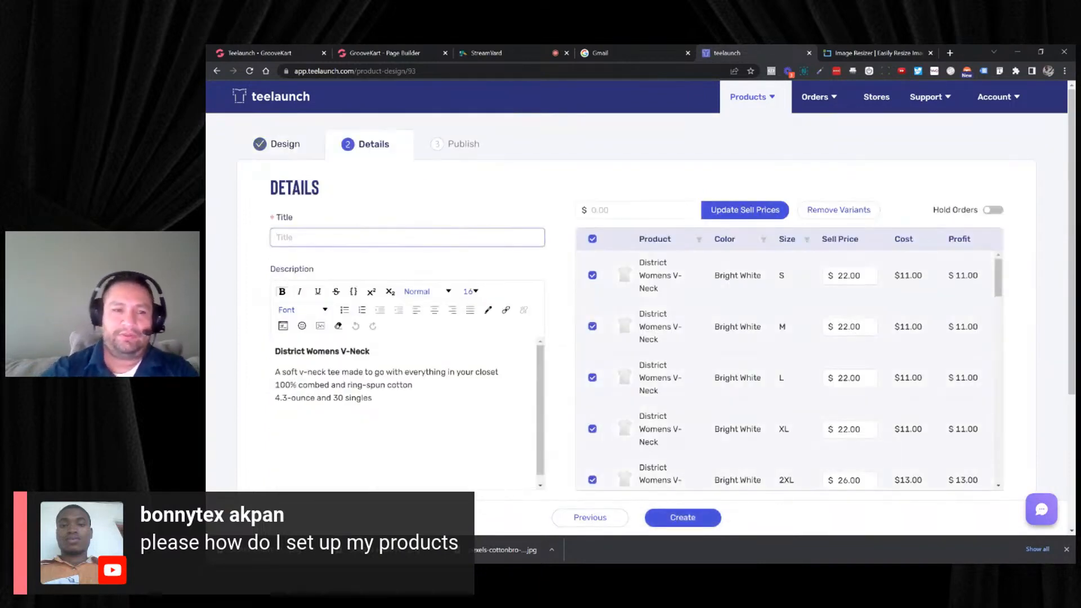
pyautogui.write("Cats Are My Favorite People Women's V-Neck")
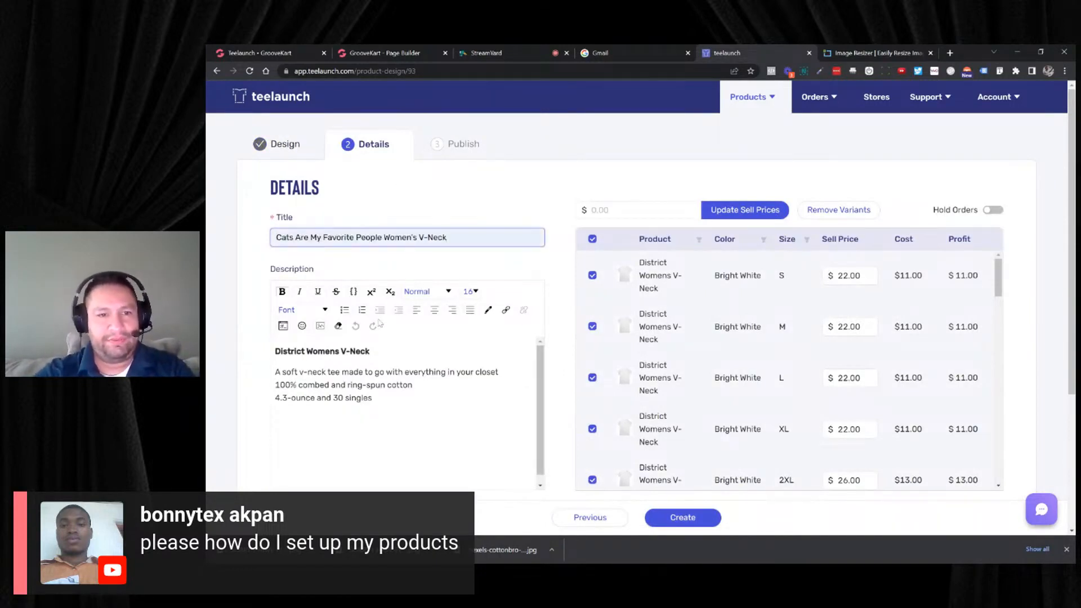
pyautogui.moveTo(447, 237); pyautogui.dragTo(413, 237)
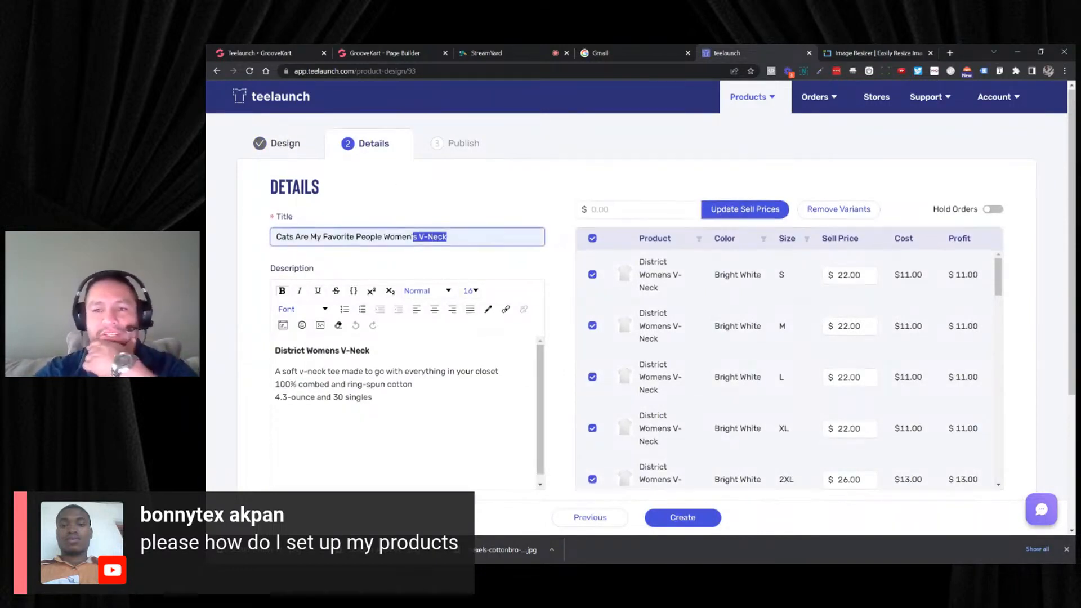
# - Select all four color mockups of the V-neck to send to the store and create the product
pyautogui.scroll(-3, 619, 338)
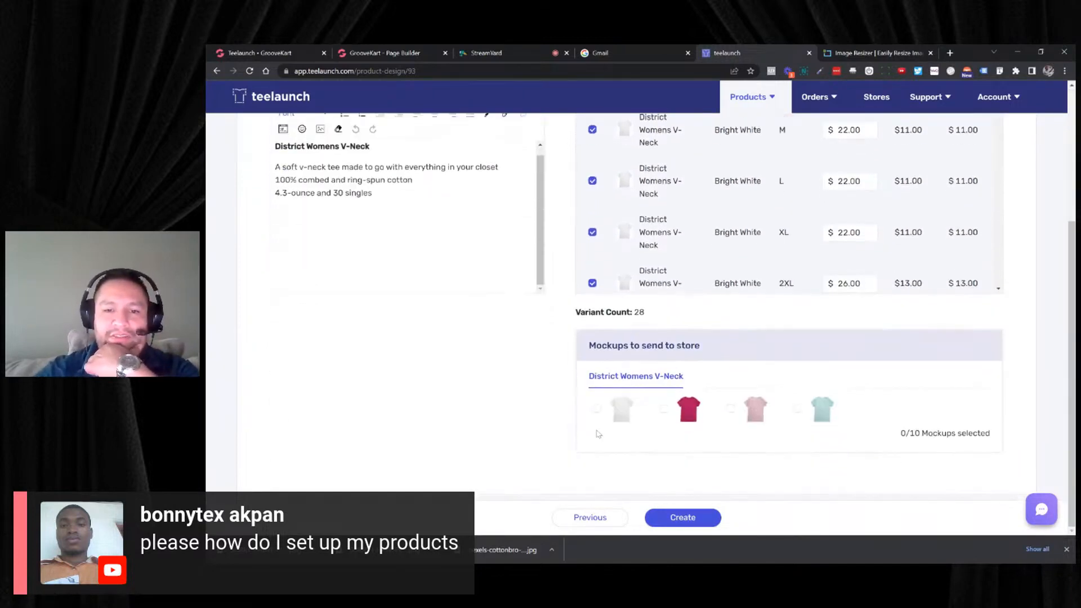
pyautogui.click(597, 409)
pyautogui.click(664, 408)
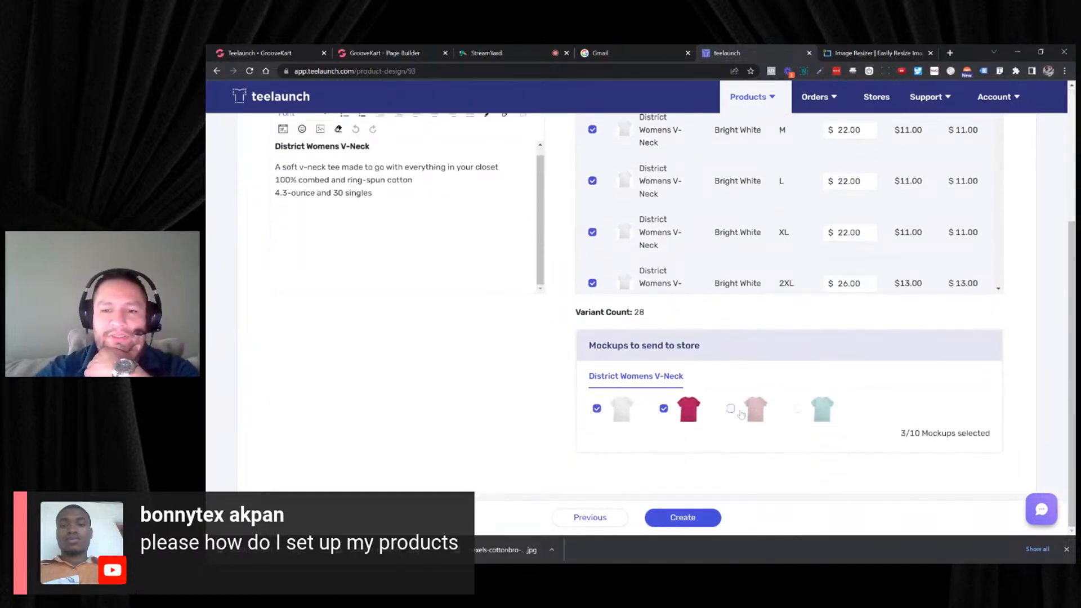
pyautogui.click(731, 408)
pyautogui.click(798, 409)
pyautogui.click(683, 518)
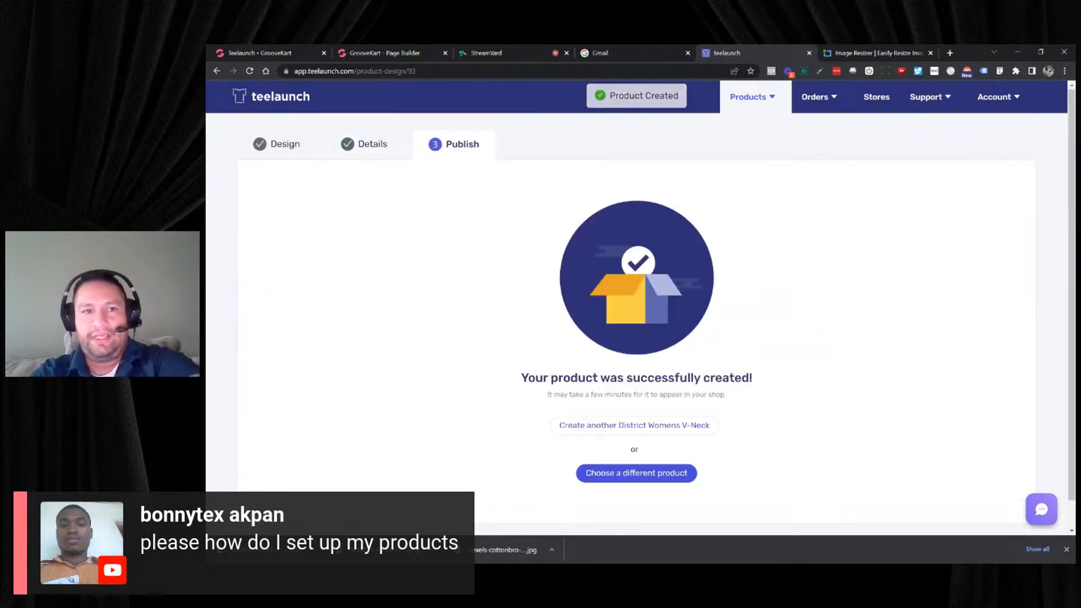
# - Switch to GrooveKart, reload the Teelaunch product list and add the Sorry I Have Plans Canvas Mens Raglan to the store
pyautogui.click(297, 60)
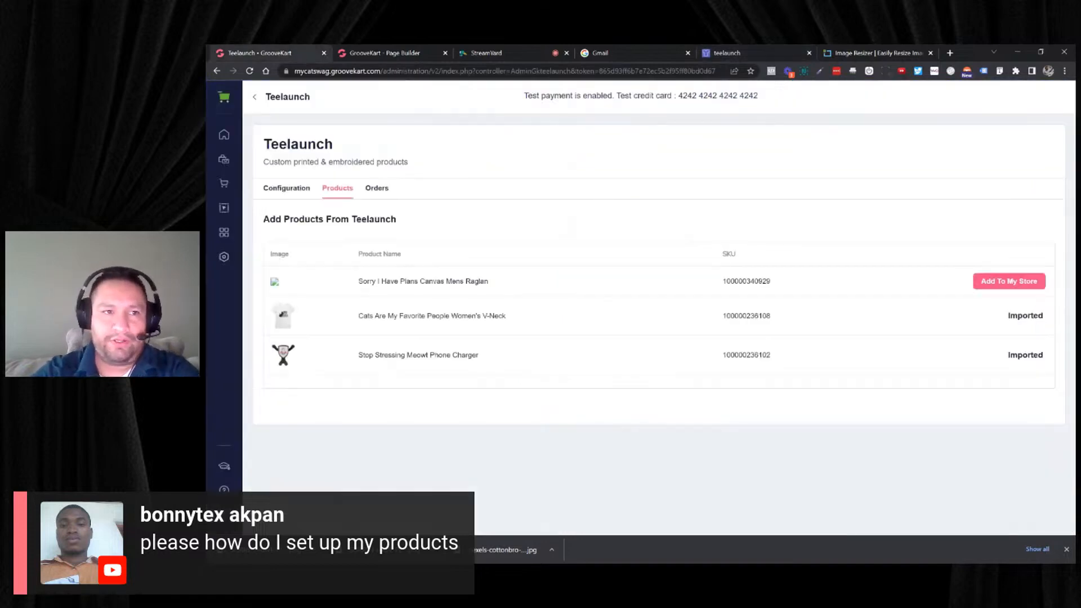
pyautogui.click(250, 71)
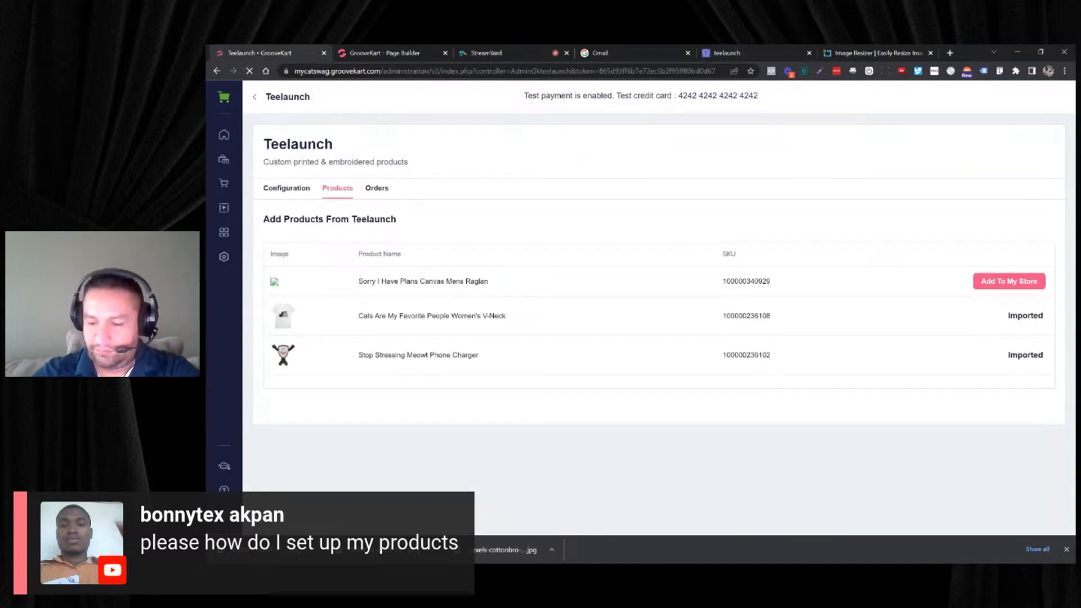
pyautogui.click(338, 189)
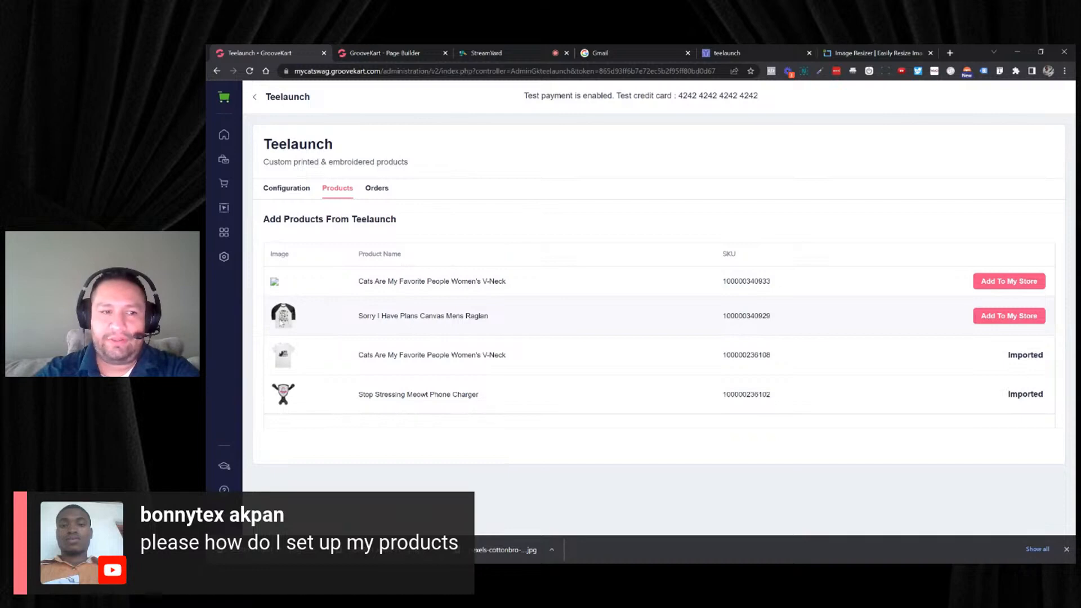
pyautogui.click(979, 318)
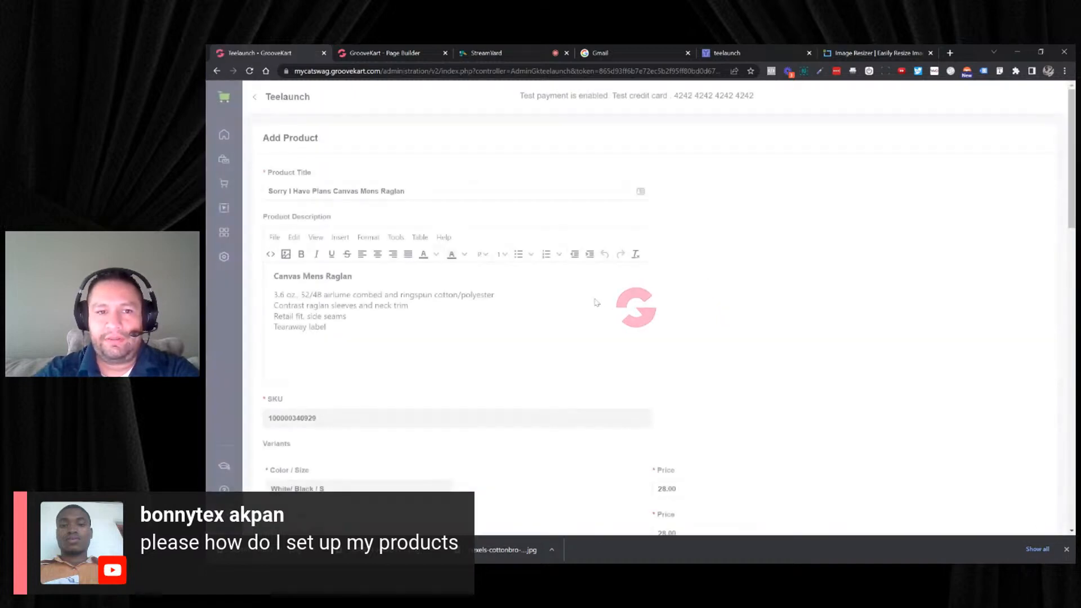
pyautogui.scroll(-20, 587, 304)
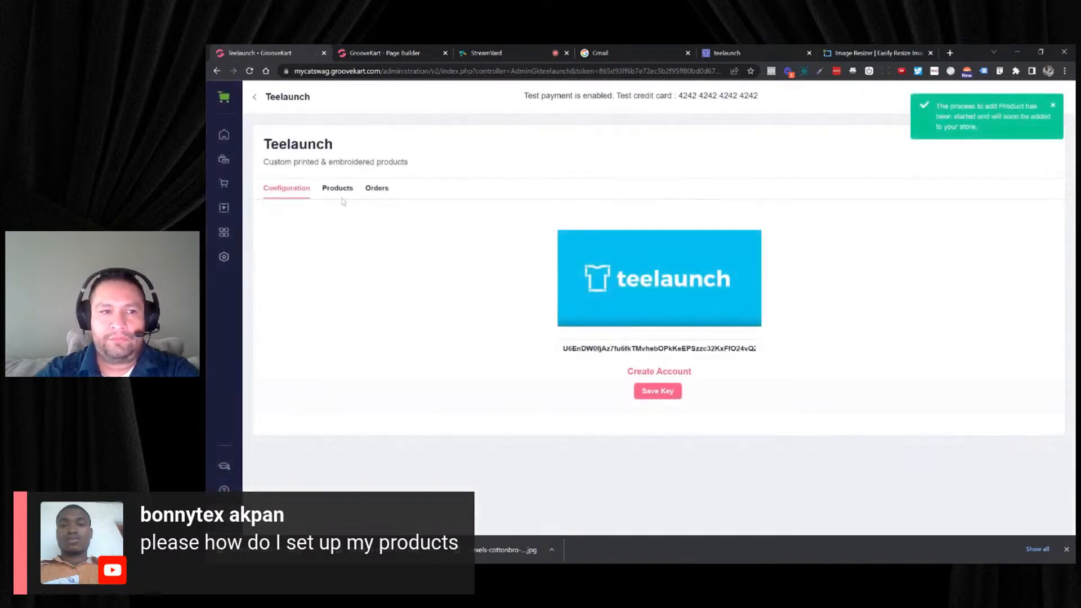
# - Open the store's My Products list and preview the Sorry I Have Plans Canvas Mens Raglan on the storefront
pyautogui.click(222, 168)
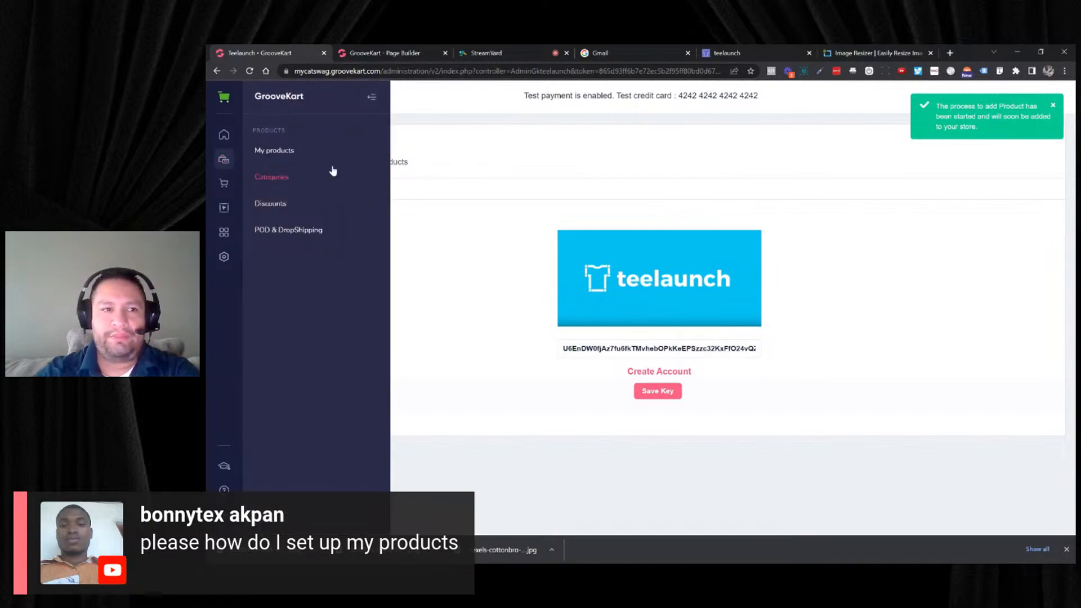
pyautogui.click(293, 151)
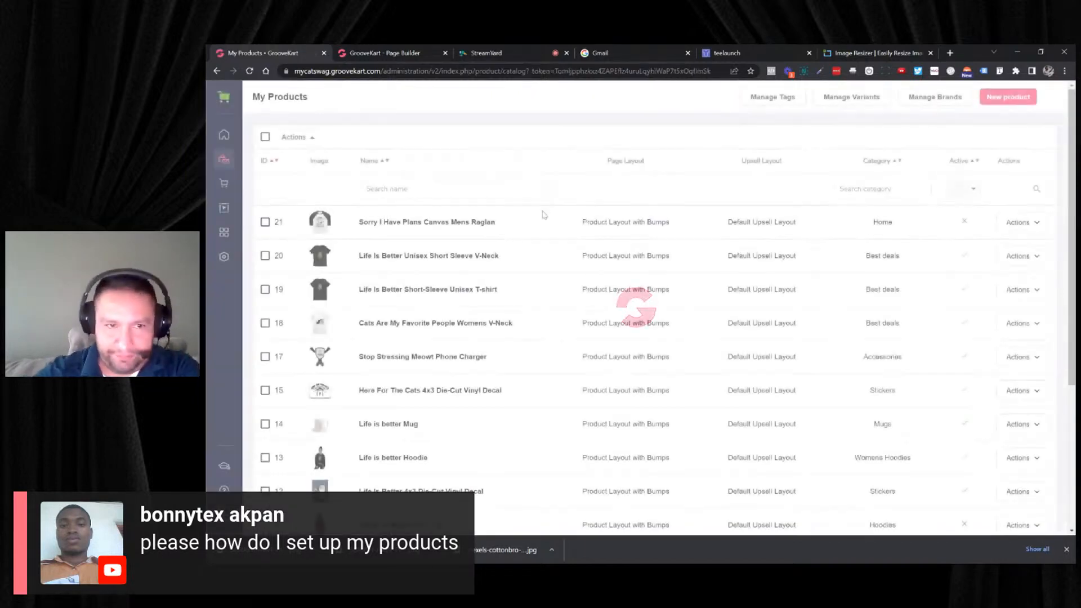
pyautogui.click(1018, 222)
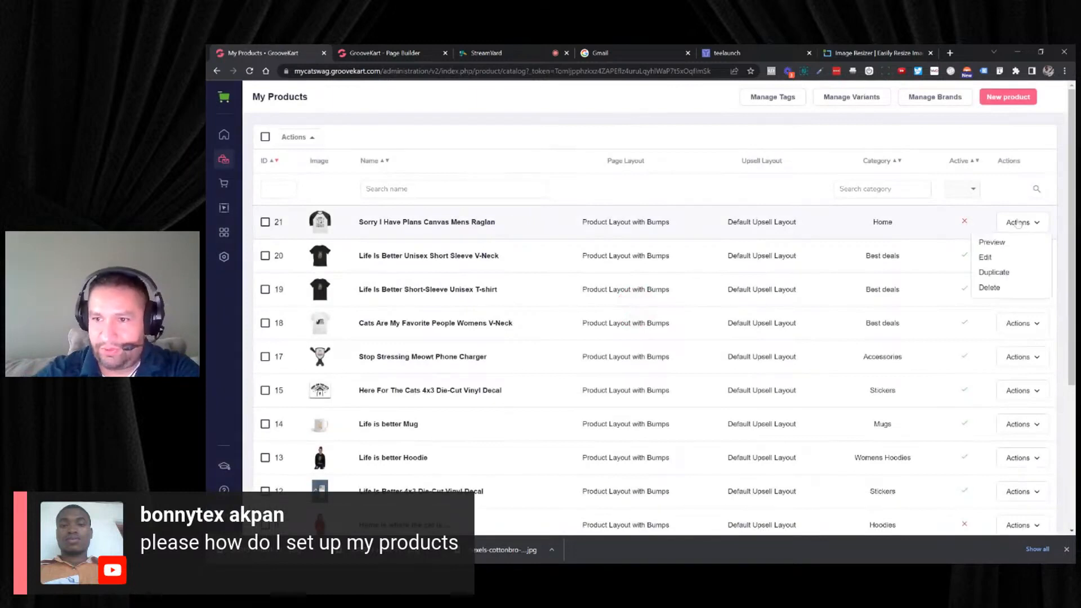
pyautogui.click(1004, 241)
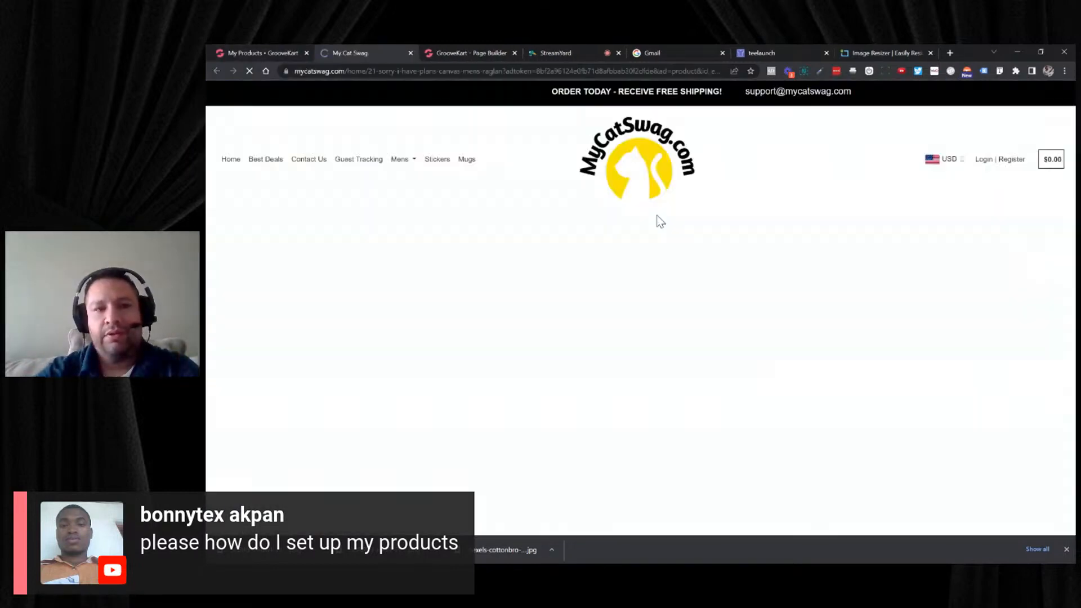
# - View the Sorry I Have Plans Canvas Mens Raglan's storefront page and enlarge its product image, closing the enlargement again
pyautogui.scroll(-3, 618, 218)
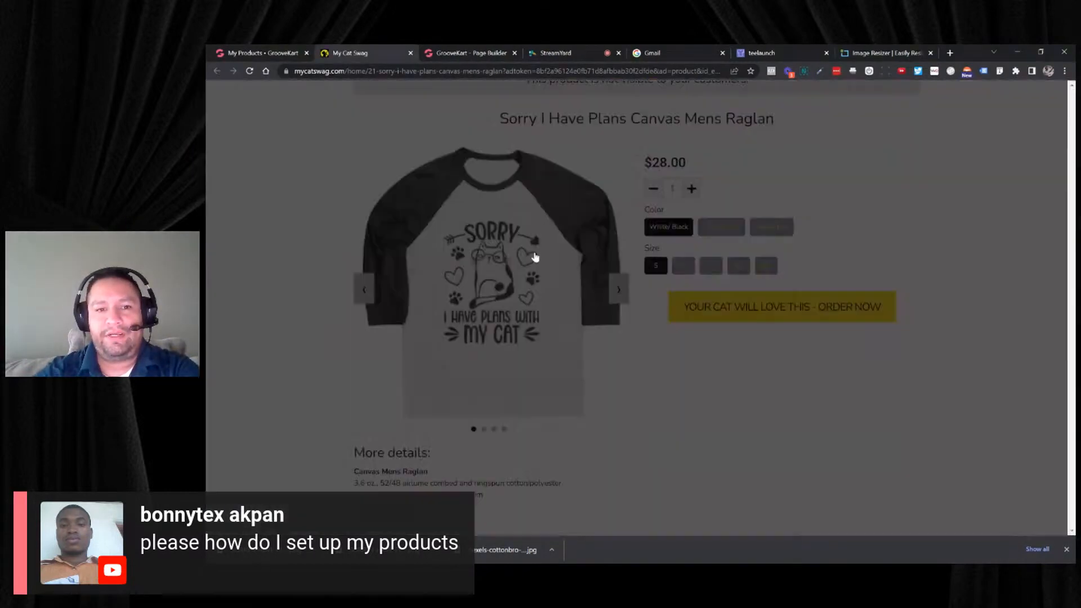
pyautogui.click(539, 257)
pyautogui.click(844, 90)
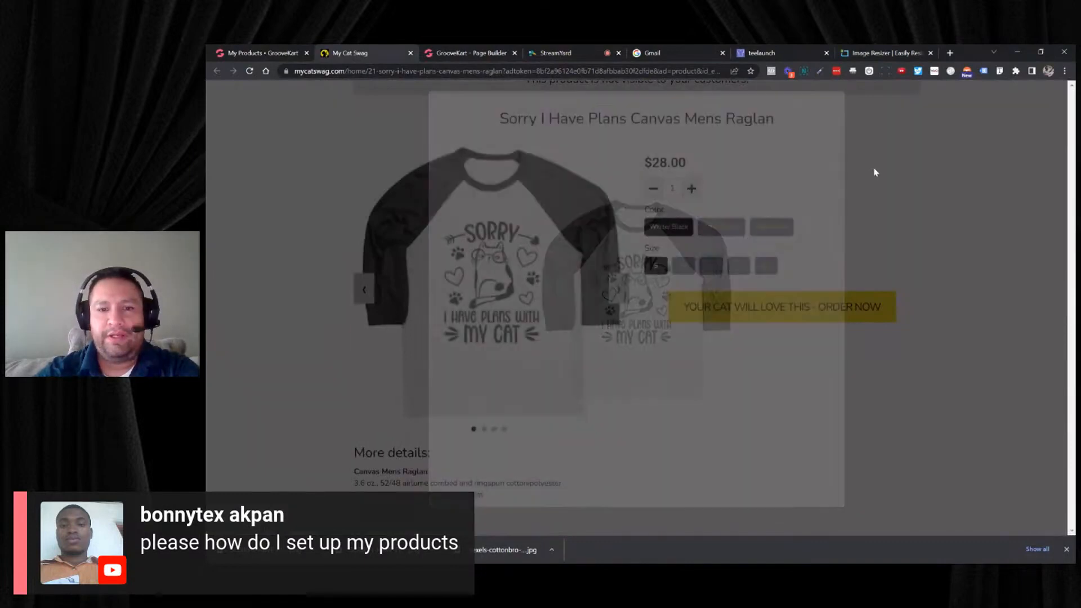
# - Return to the My Products list and open the Sorry I Have Plans Canvas Mens Raglan for editing
pyautogui.click(280, 53)
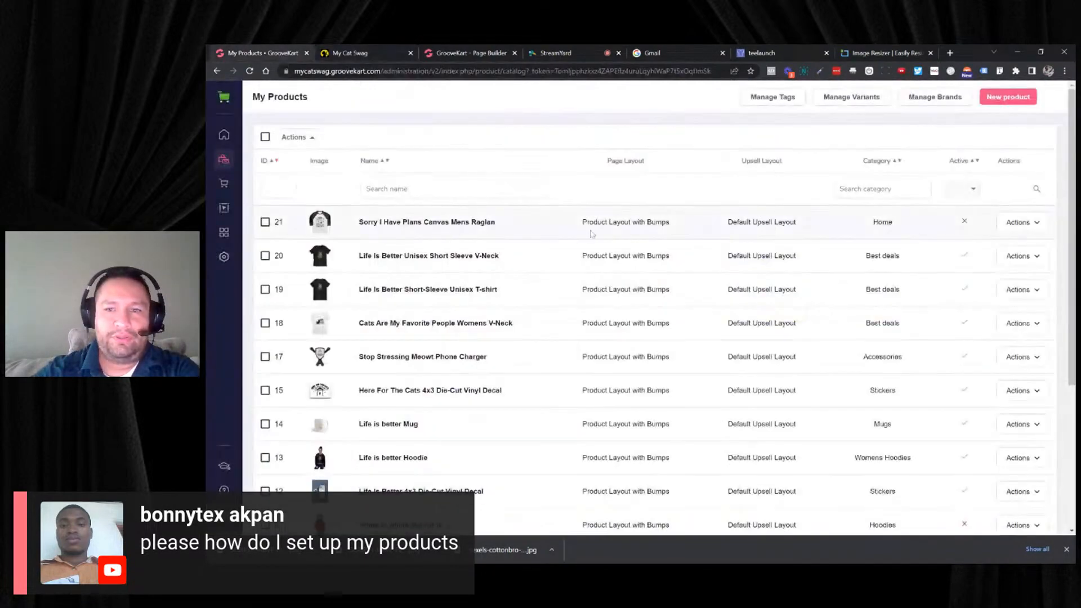
pyautogui.click(1001, 225)
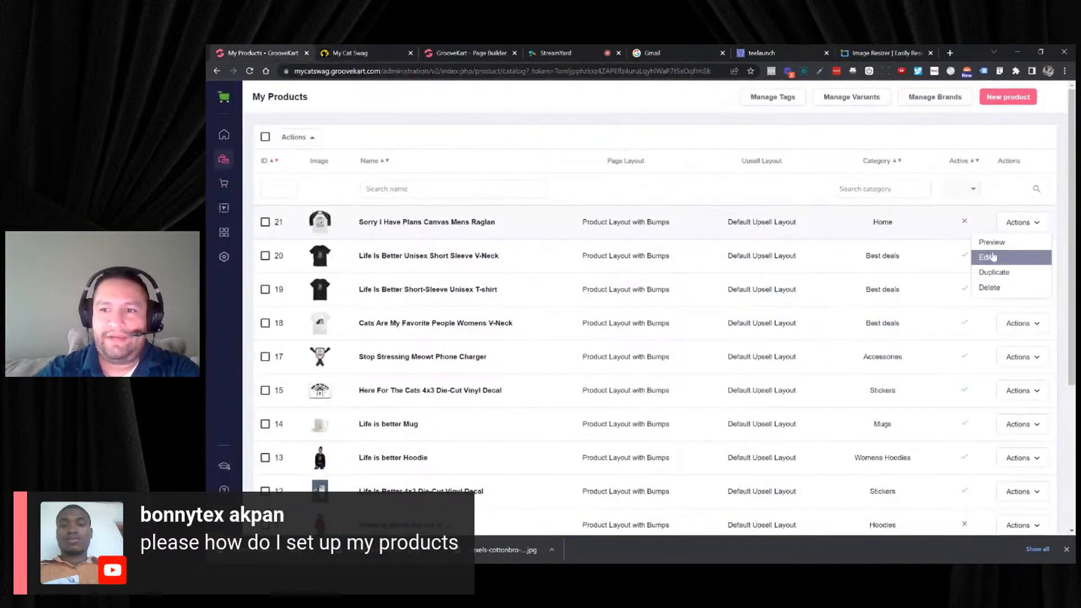
pyautogui.click(988, 255)
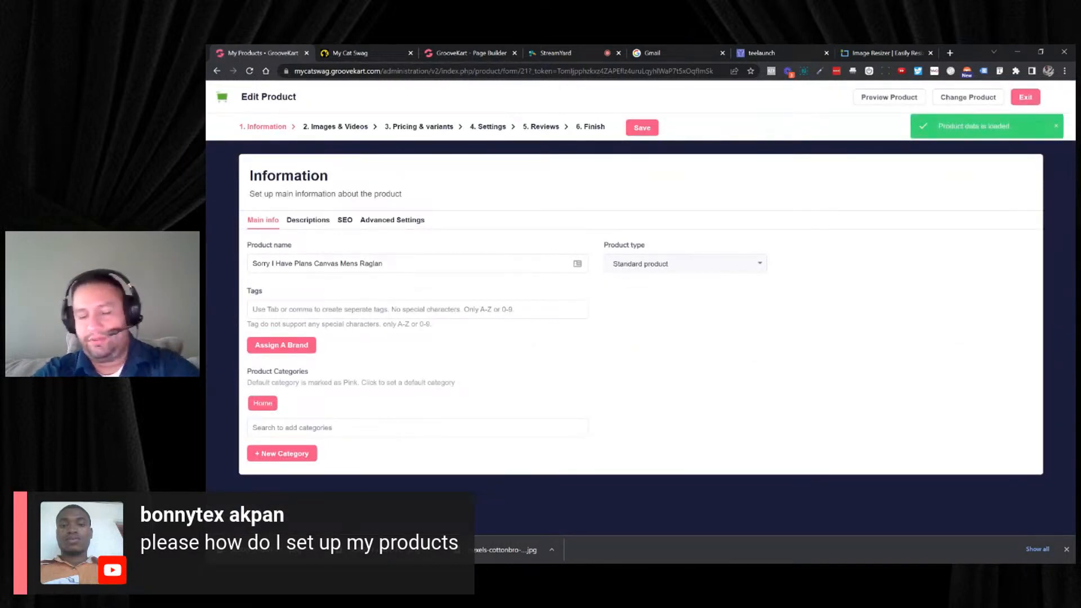
# - Add the Mens Clothing and Shirts categories to the raglan and make Mens Clothing its default category
pyautogui.click(325, 429)
pyautogui.write('Men')
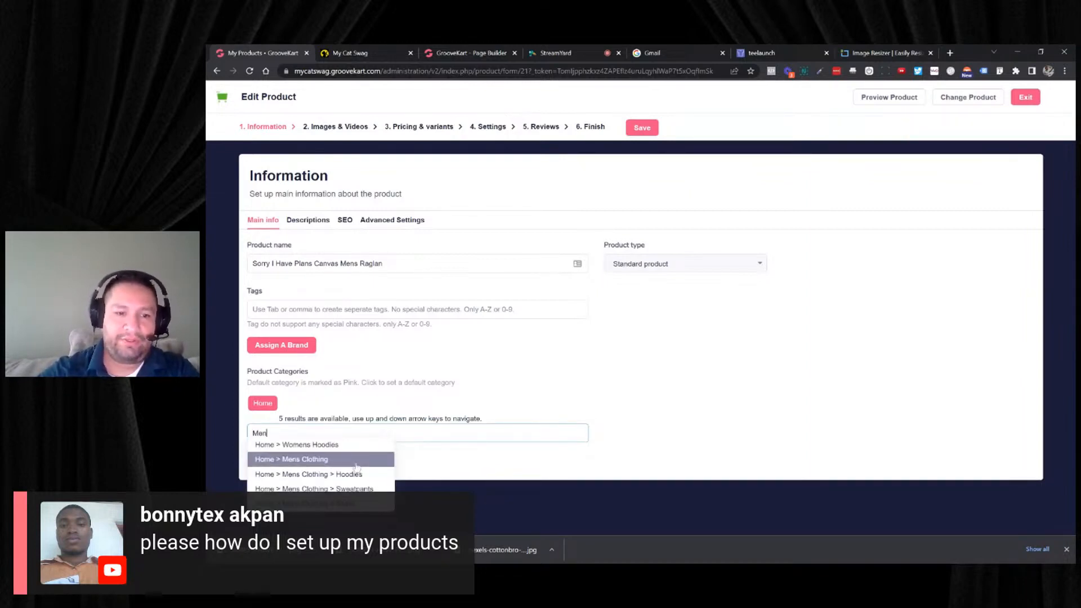
pyautogui.click(354, 465)
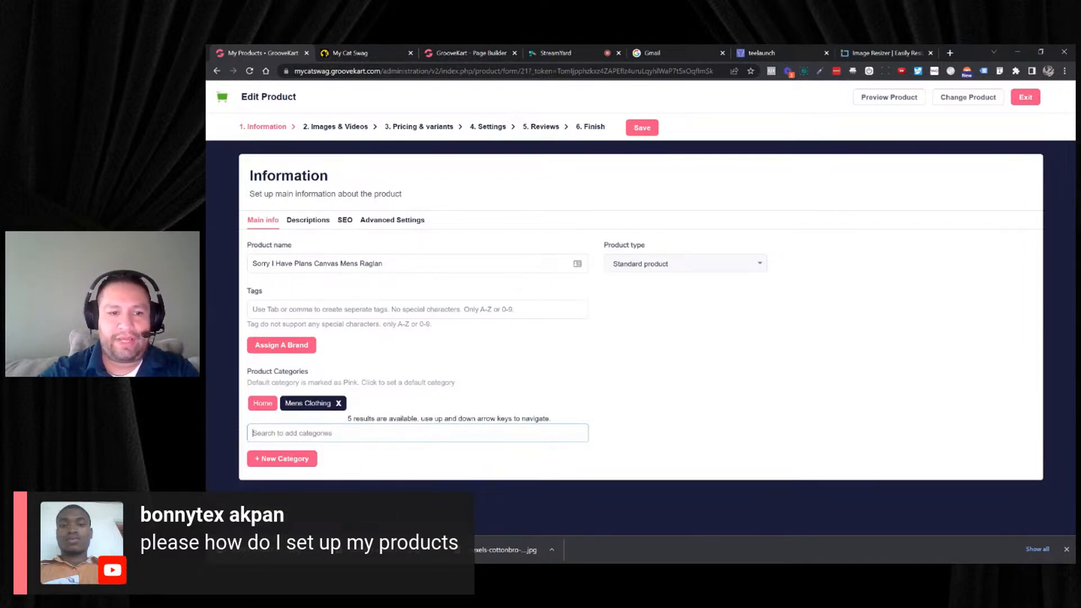
pyautogui.write('shirt')
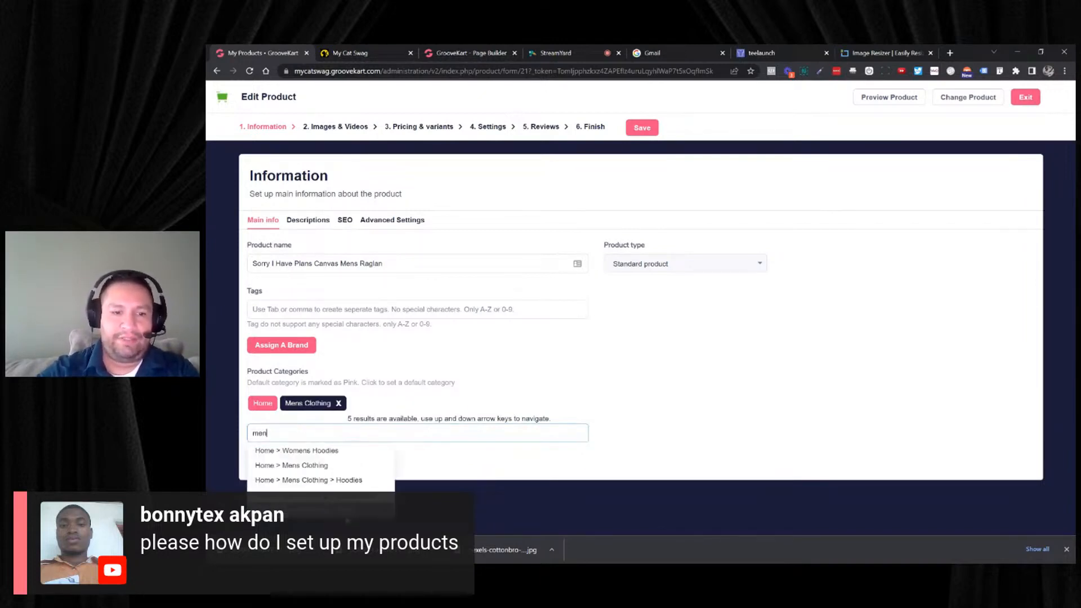
pyautogui.click(345, 482)
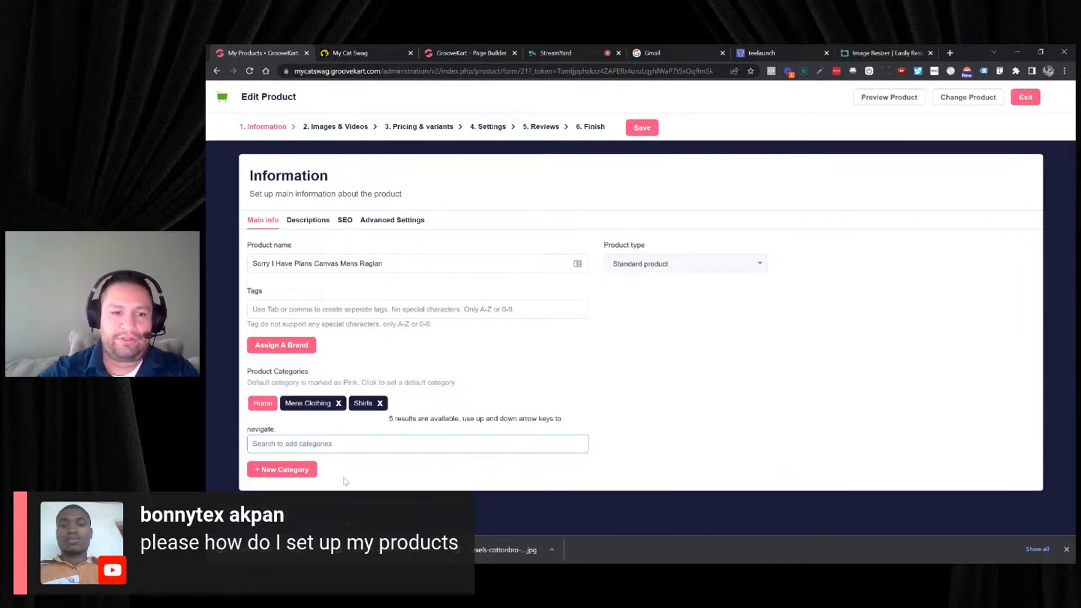
pyautogui.click(319, 405)
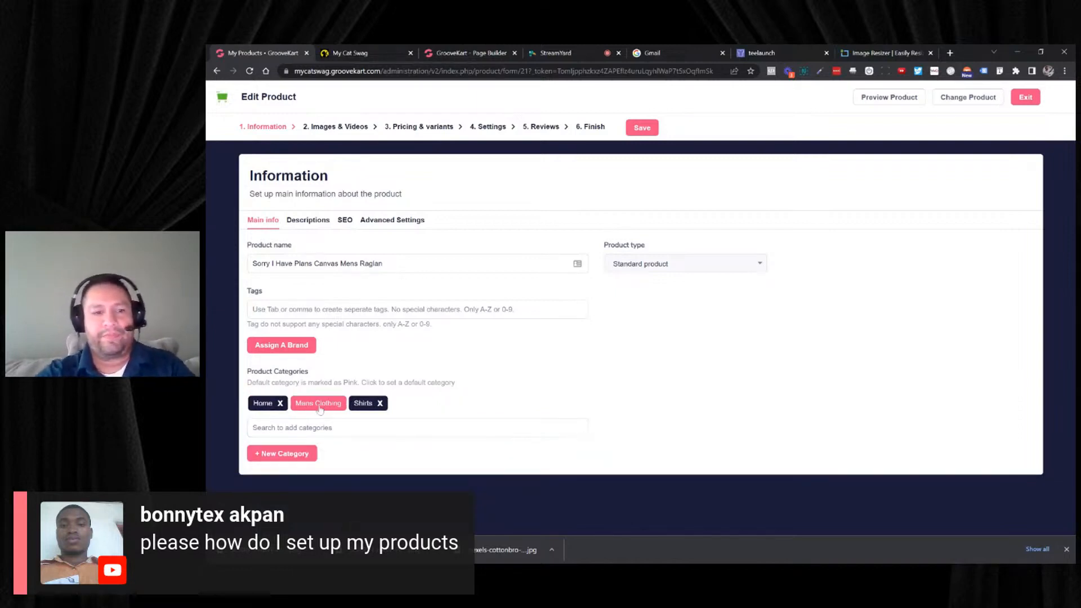
# - Remove the Shirts category from the raglan and add it again from under Mens Clothing
pyautogui.click(381, 403)
pyautogui.write('men')
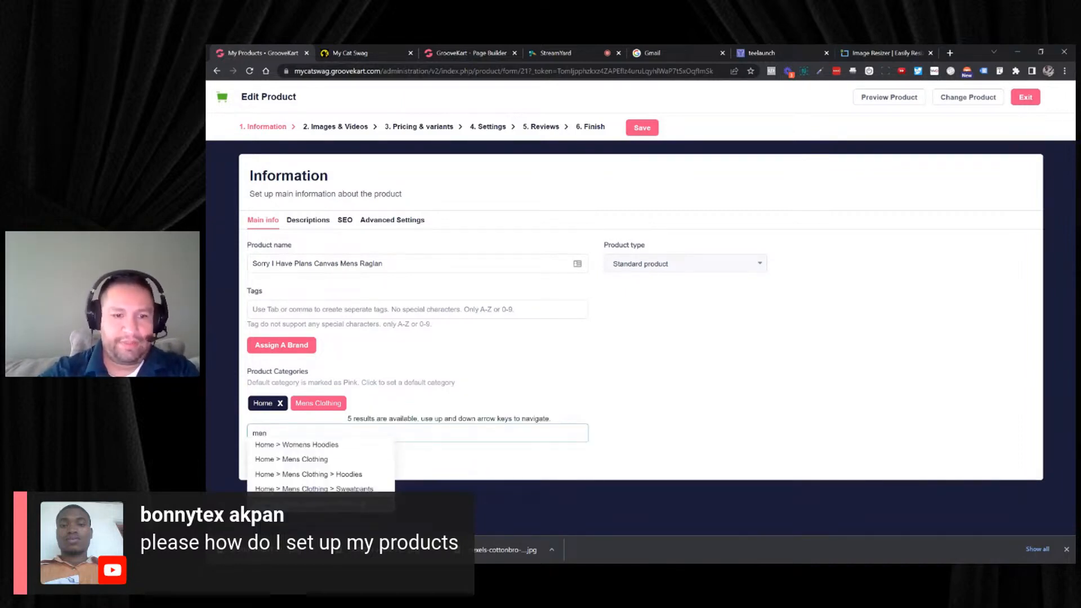
pyautogui.click(362, 505)
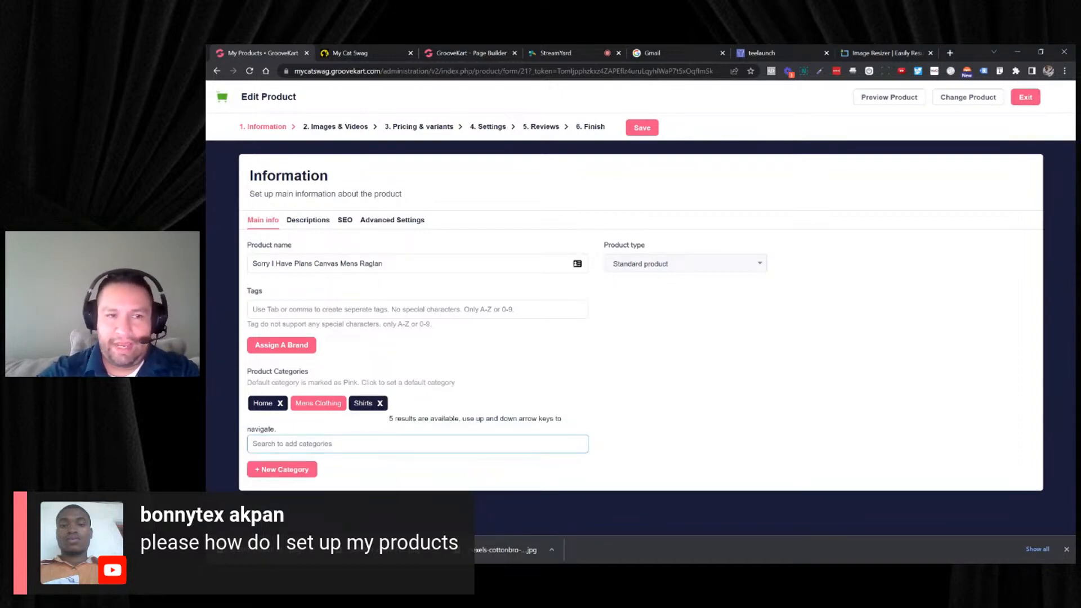
# - Copy the product name "Sorry I Have Plans Canvas Mens Raglan" into the Open Graph title of the product's SEO settings
pyautogui.moveTo(388, 263); pyautogui.dragTo(231, 262)
pyautogui.hotkey('ctrl', 'c')
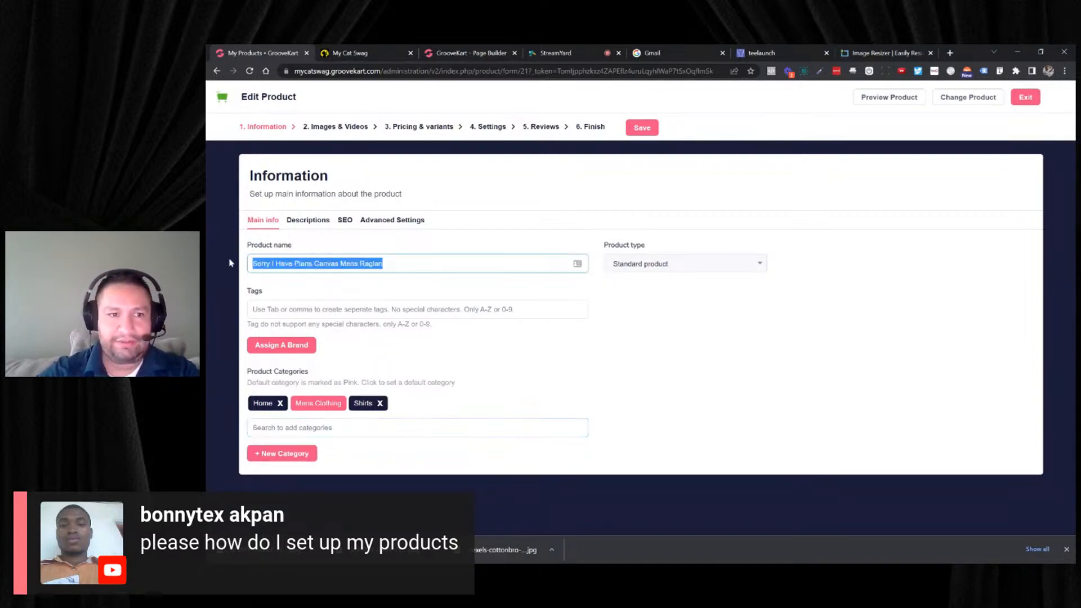
pyautogui.click(345, 220)
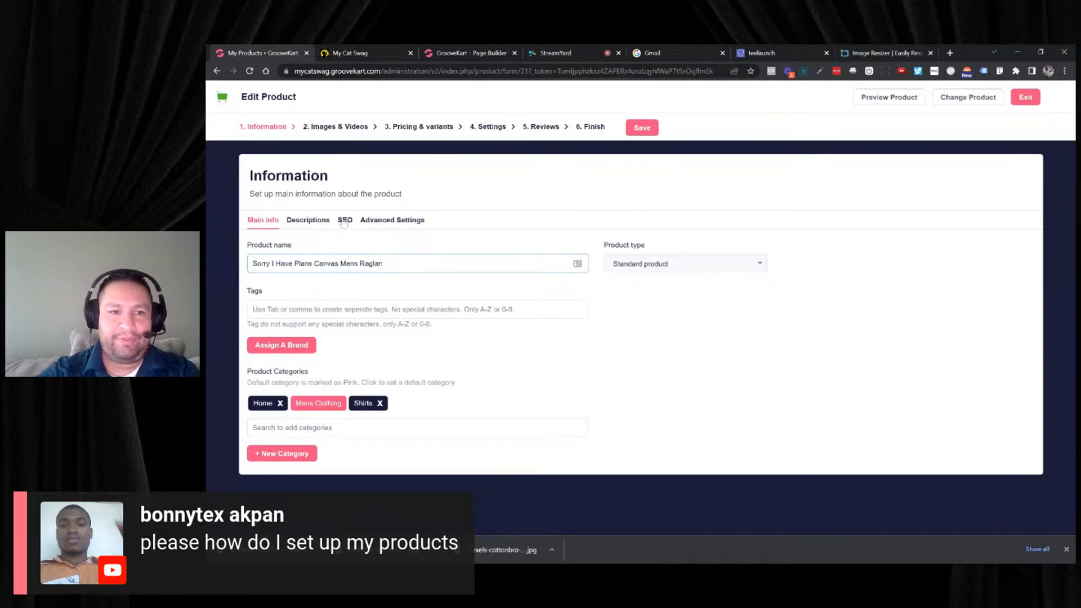
pyautogui.scroll(-1, 327, 307)
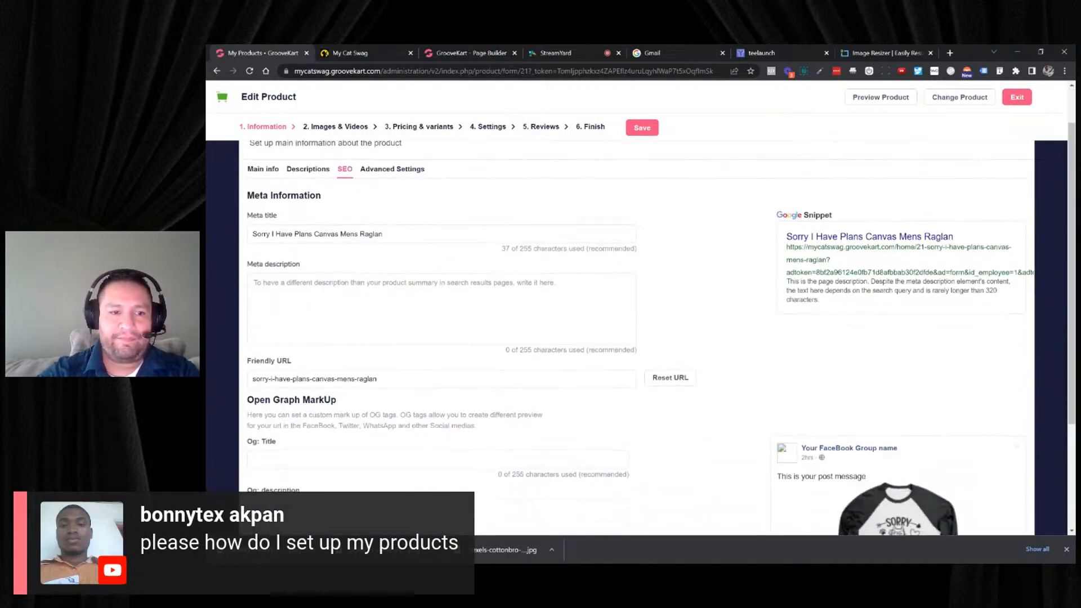
pyautogui.click(327, 459)
pyautogui.hotkey('ctrl', 'v')
pyautogui.scroll(-2, 411, 422)
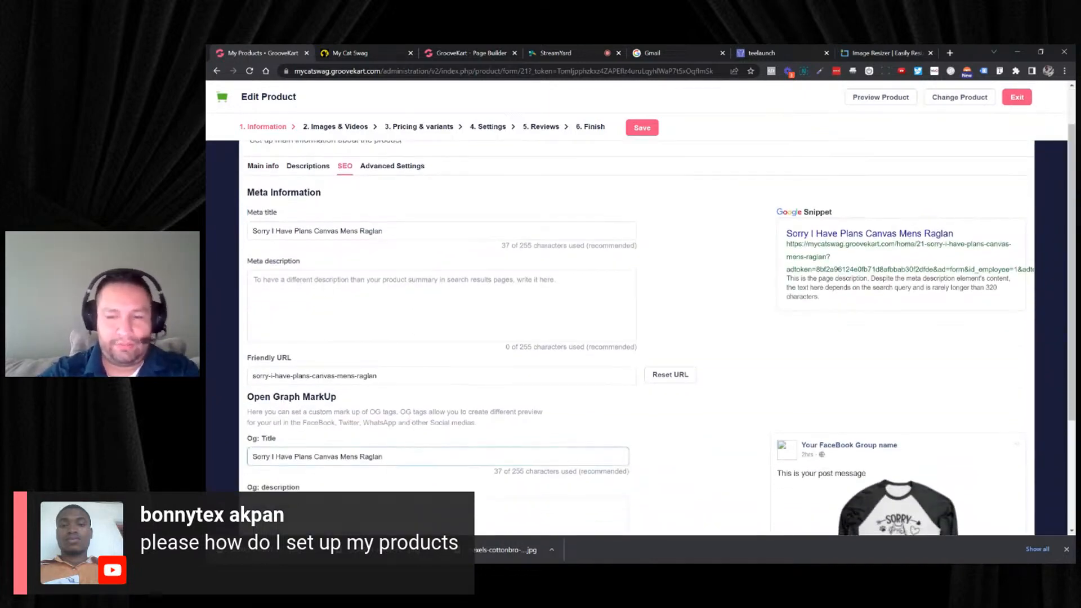
pyautogui.scroll(3, 411, 421)
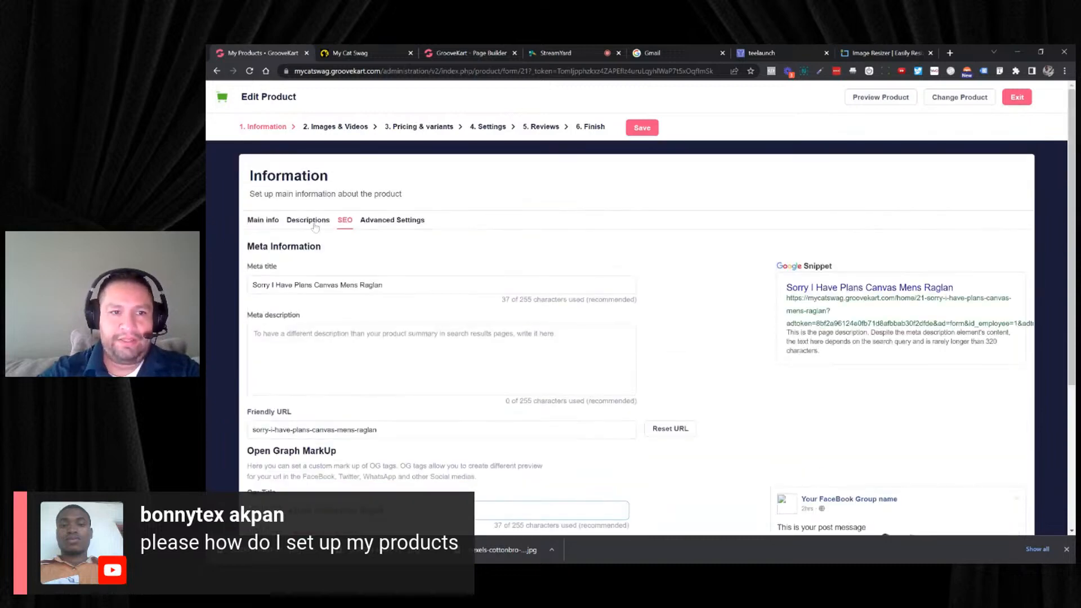
# - Write the summary product description "This makes the perfect gift for any cat lover!" for the raglan
pyautogui.click(315, 224)
pyautogui.scroll(-1, 365, 314)
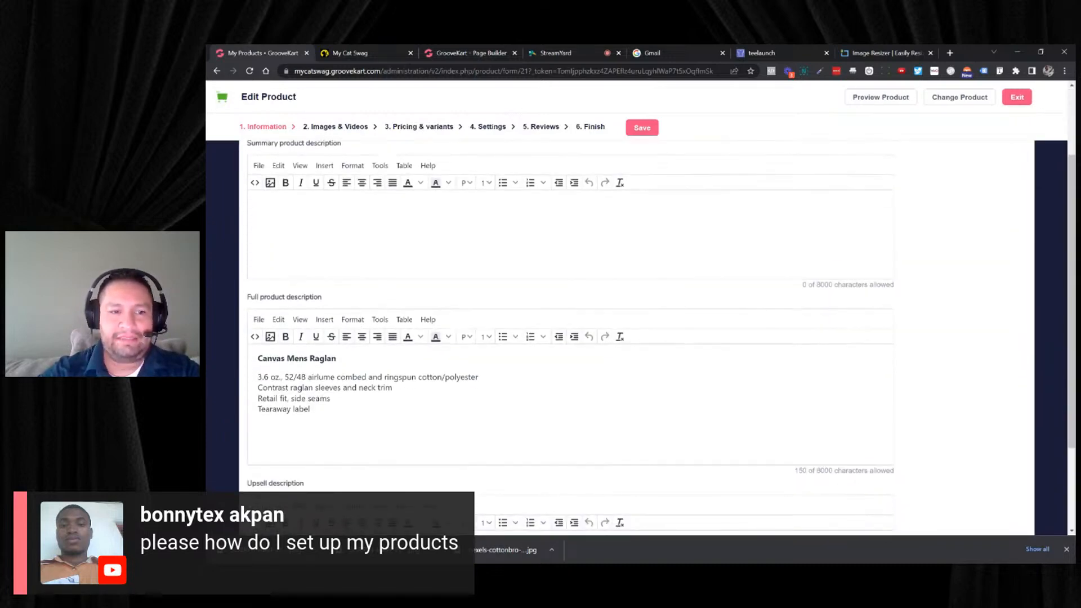
pyautogui.moveTo(310, 409); pyautogui.dragTo(258, 377)
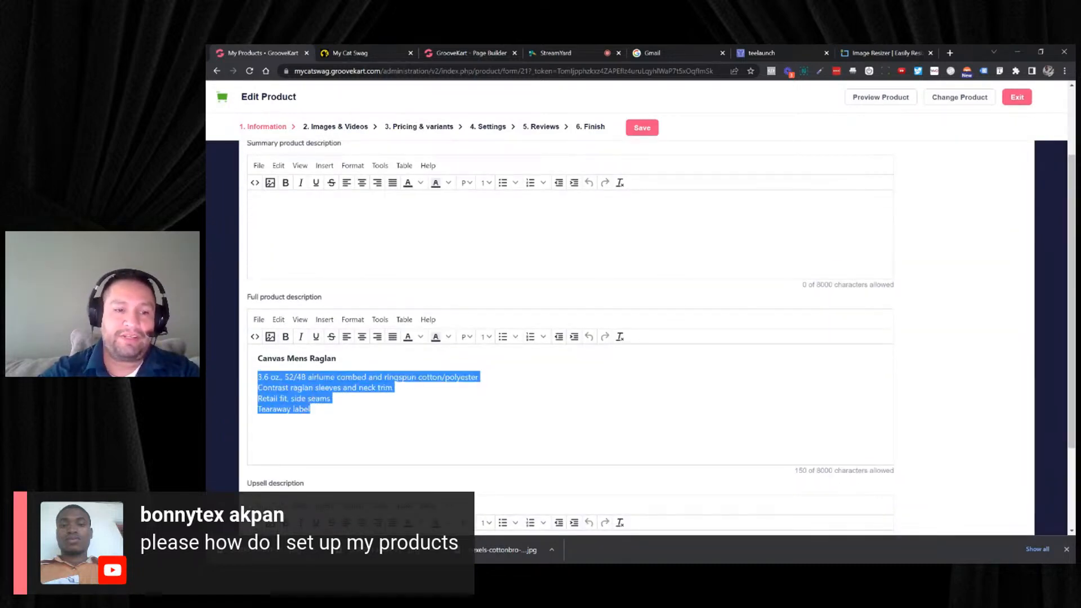
pyautogui.scroll(2, 636, 338)
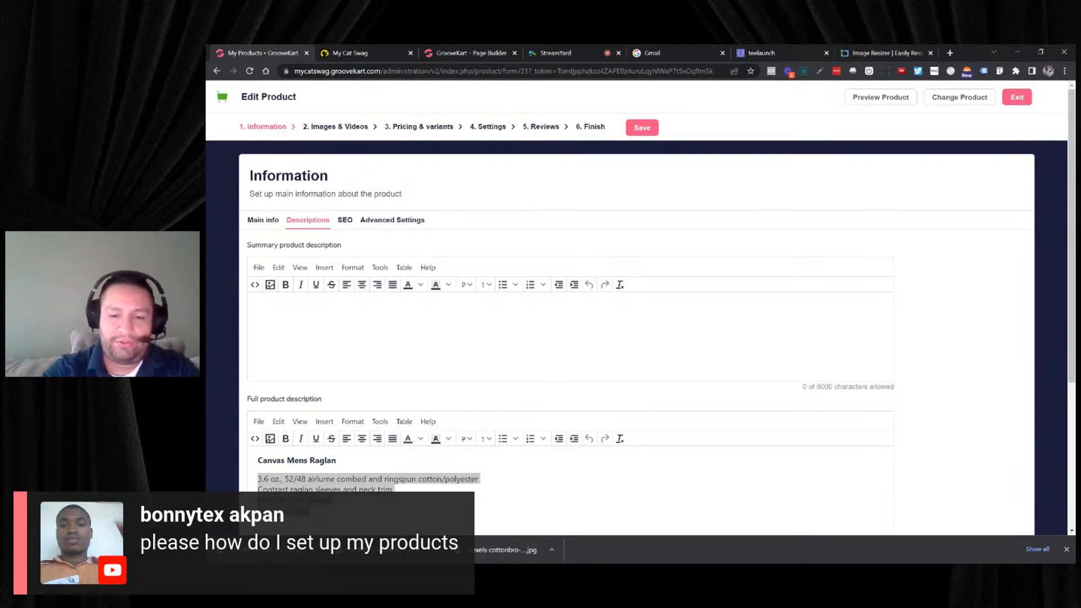
pyautogui.write('T')
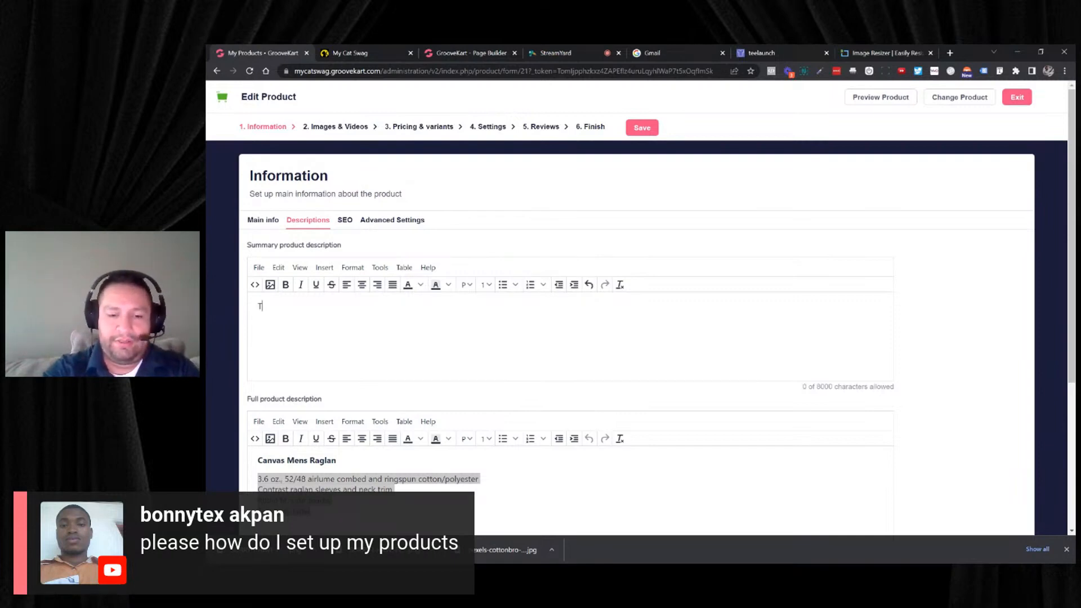
pyautogui.write('his make')
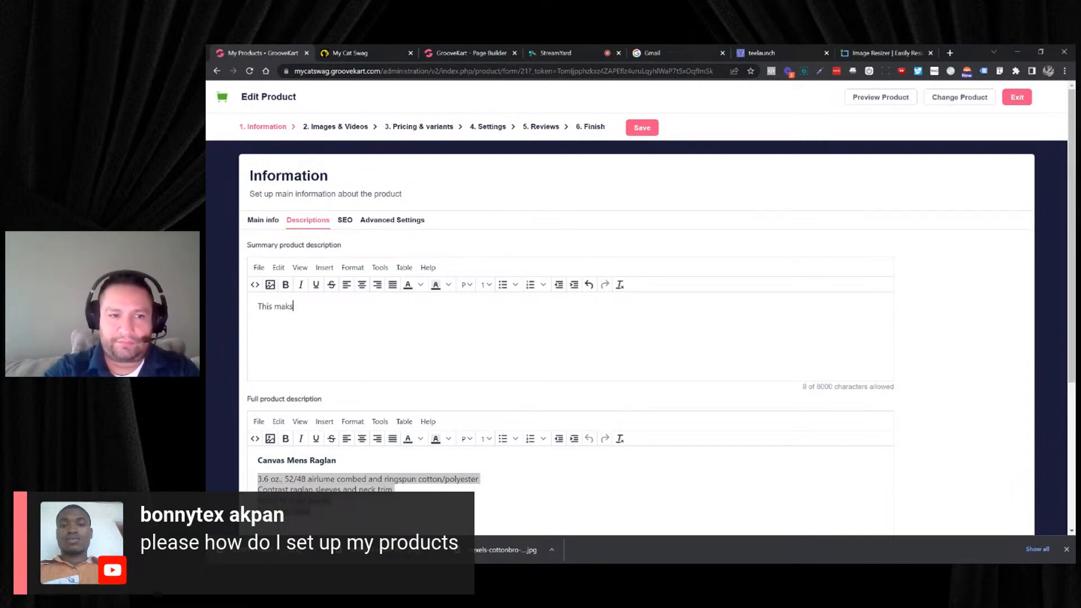
pyautogui.write('s th')
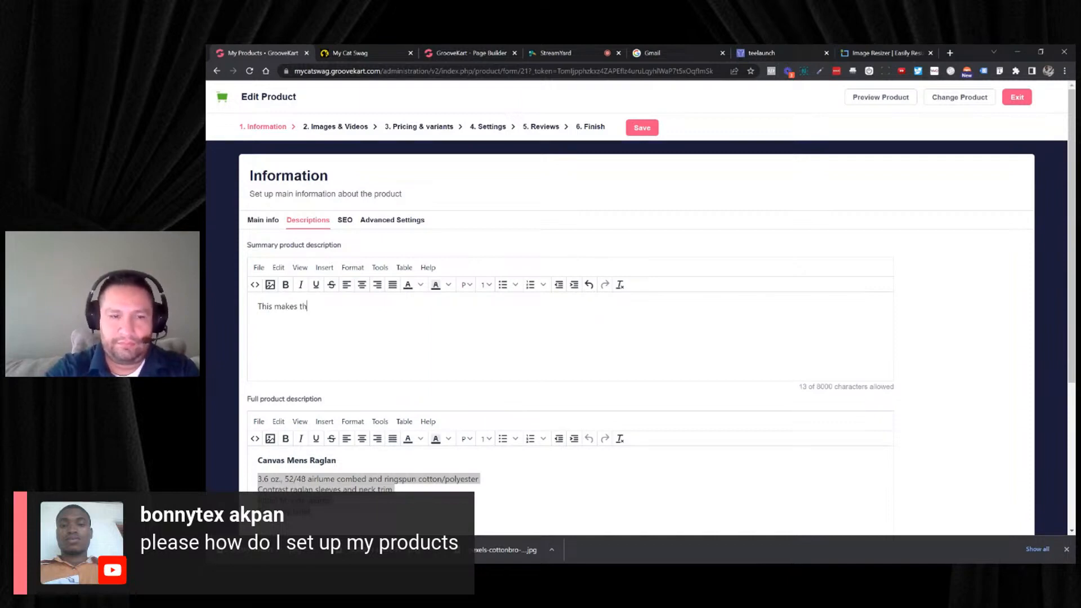
pyautogui.write('e perfect ')
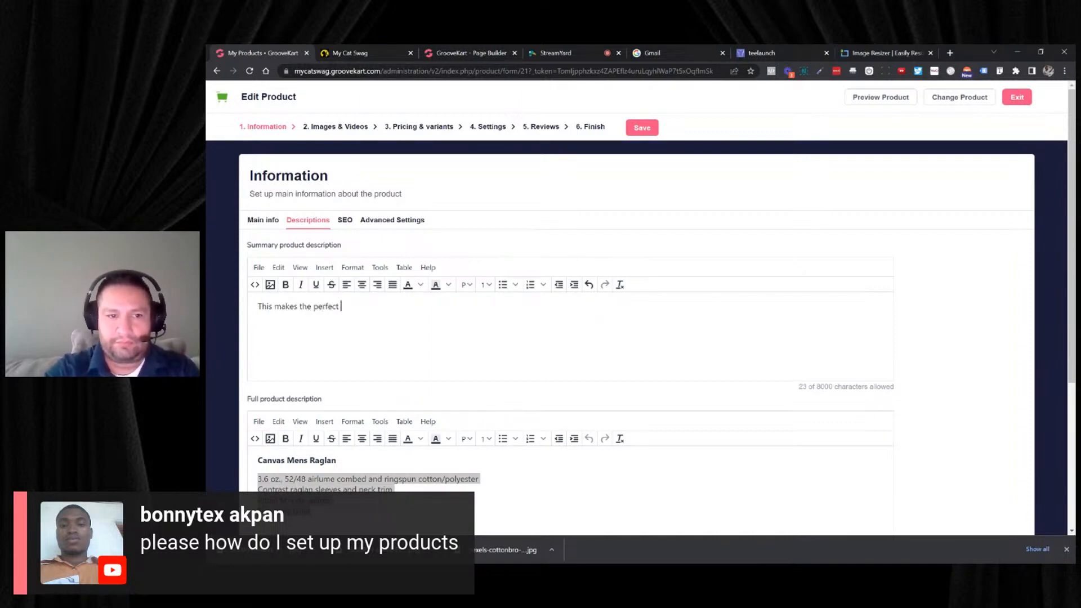
pyautogui.write('gift for a')
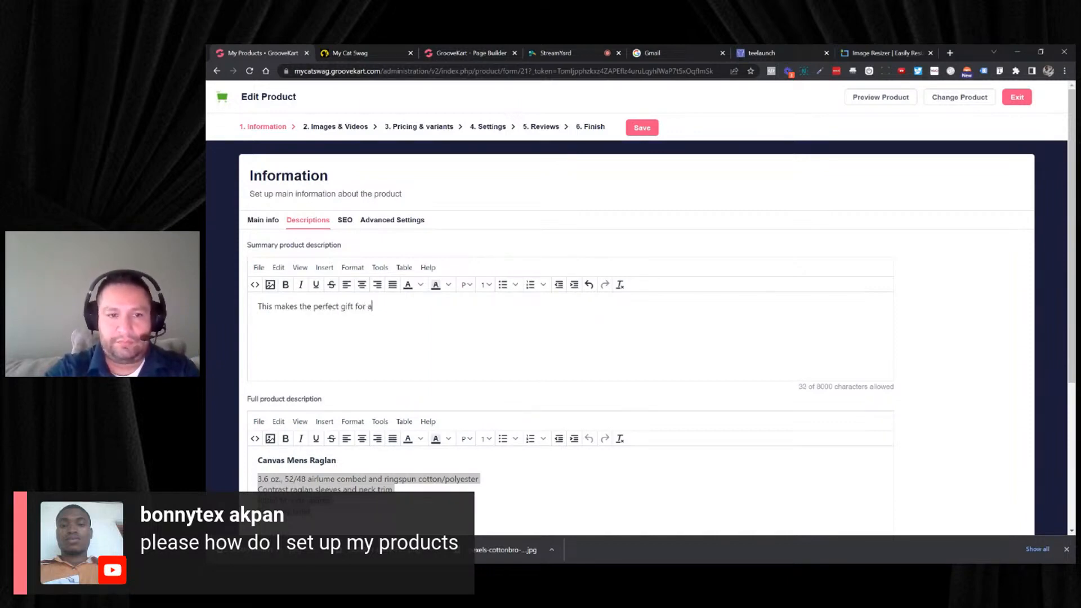
pyautogui.write('ny cat lover!')
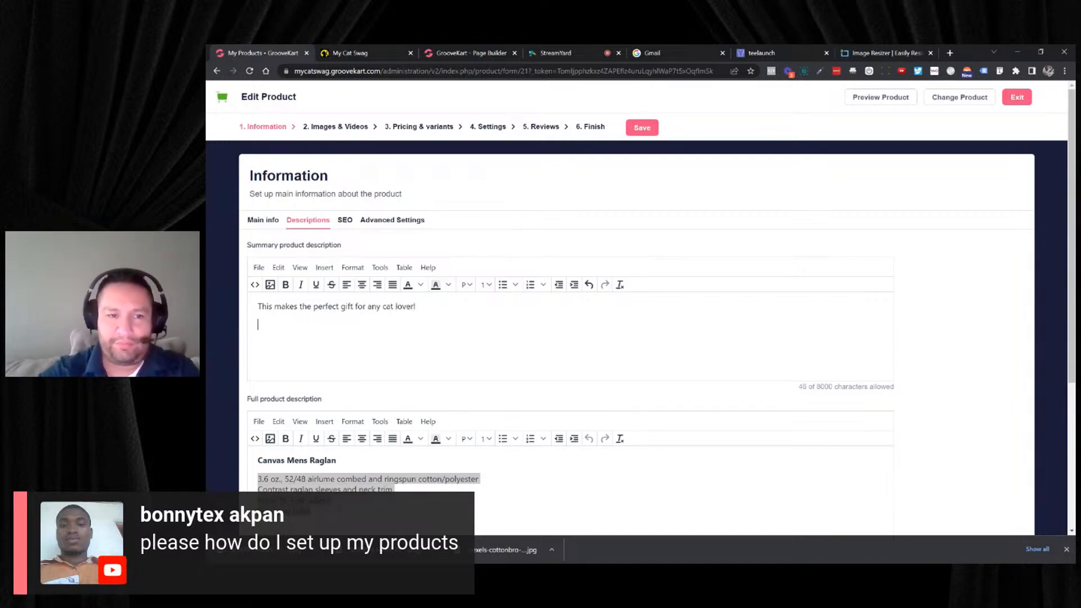
# - Format the summary description sentence in black, bold and italic, and continue on a new line below it
pyautogui.tripleClick(332, 307)
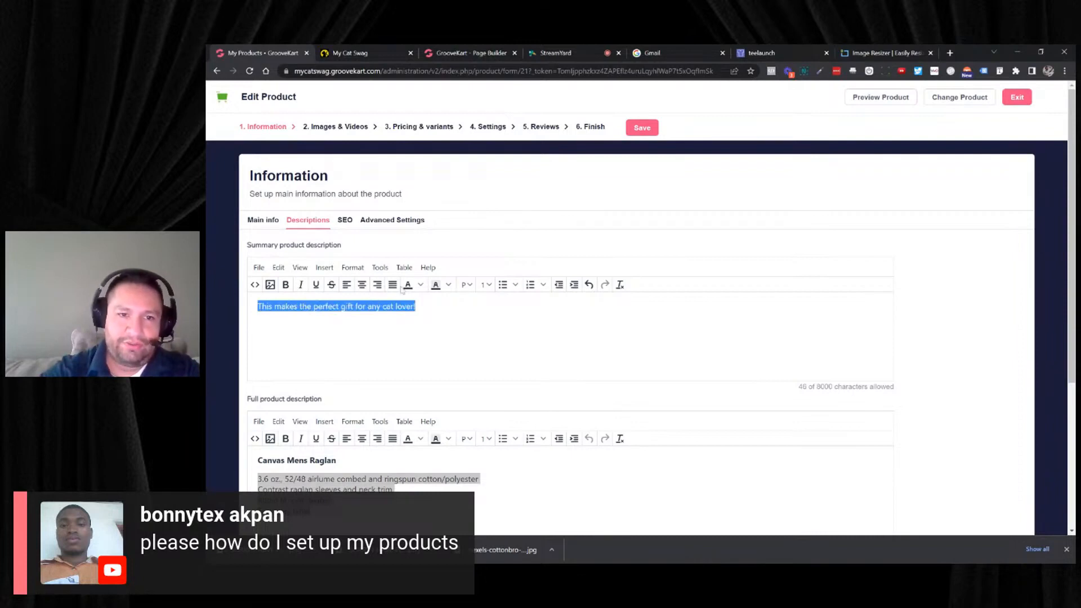
pyautogui.click(420, 284)
pyautogui.click(409, 336)
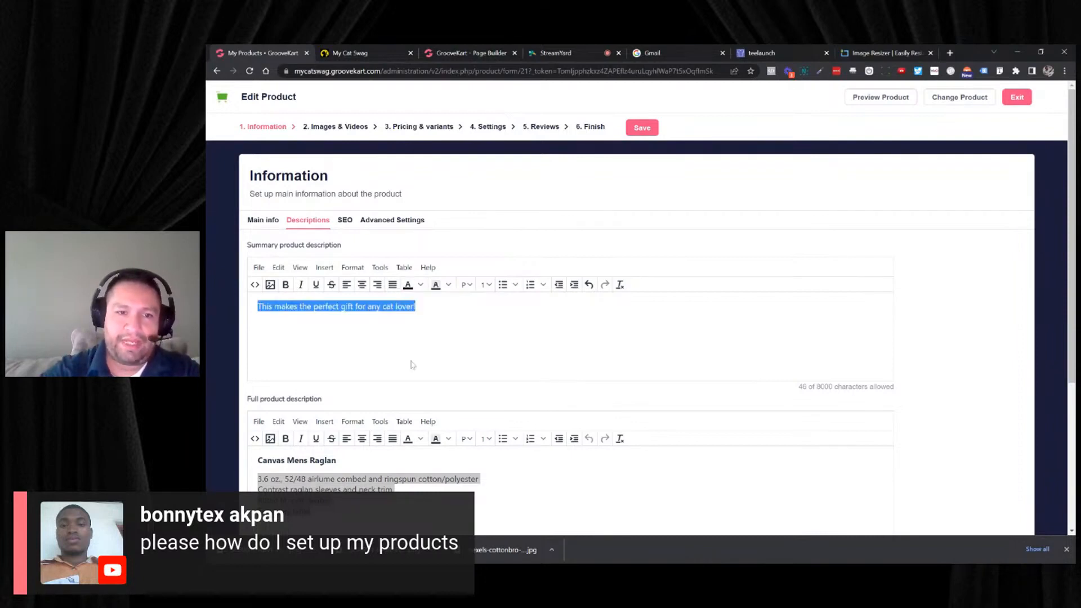
pyautogui.click(301, 284)
pyautogui.click(289, 287)
pyautogui.press('Right')
pyautogui.press('Return')
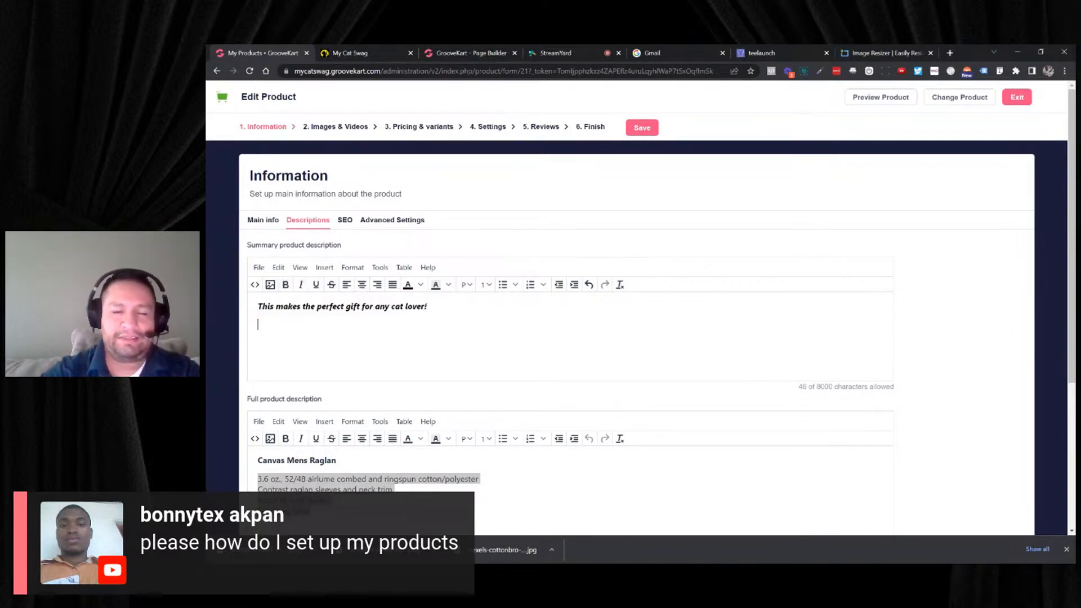
# - Check the raglan's storefront preview and return to its empty upsell description in the product editor
pyautogui.scroll(-4, 586, 225)
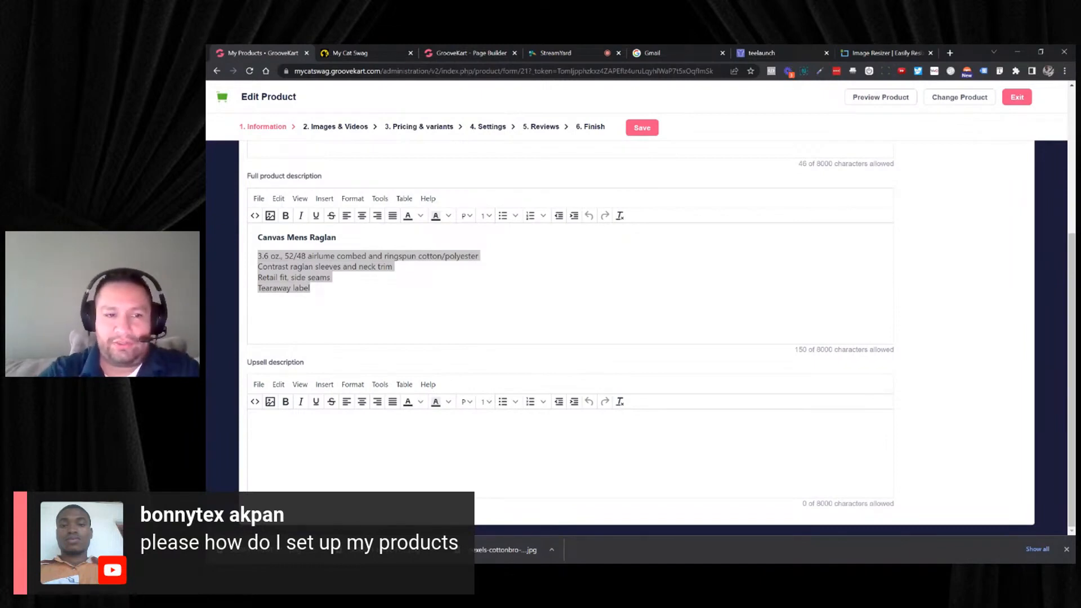
pyautogui.click(413, 420)
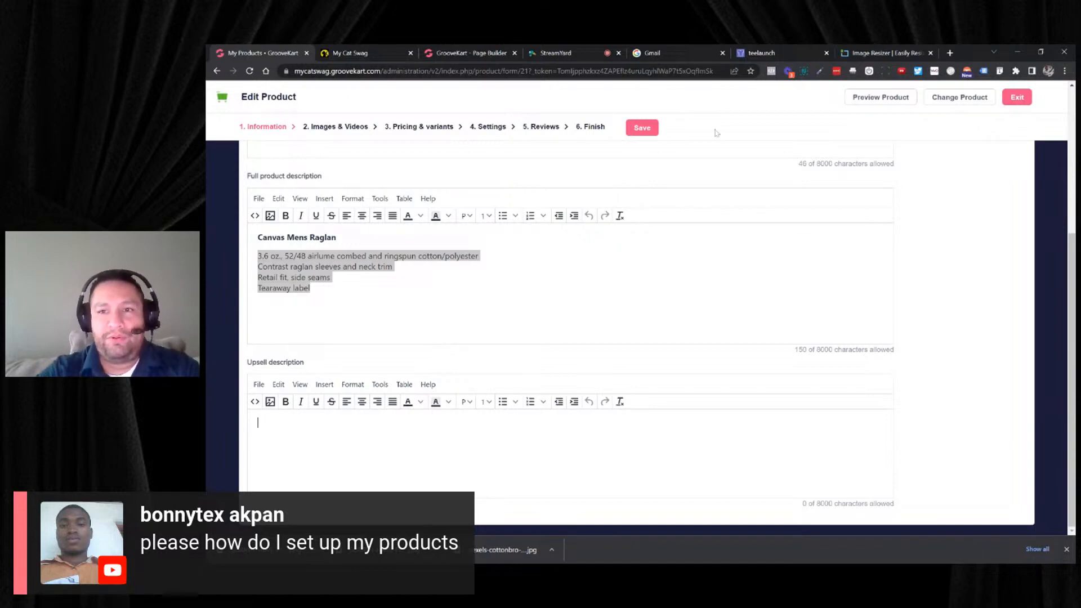
pyautogui.click(878, 98)
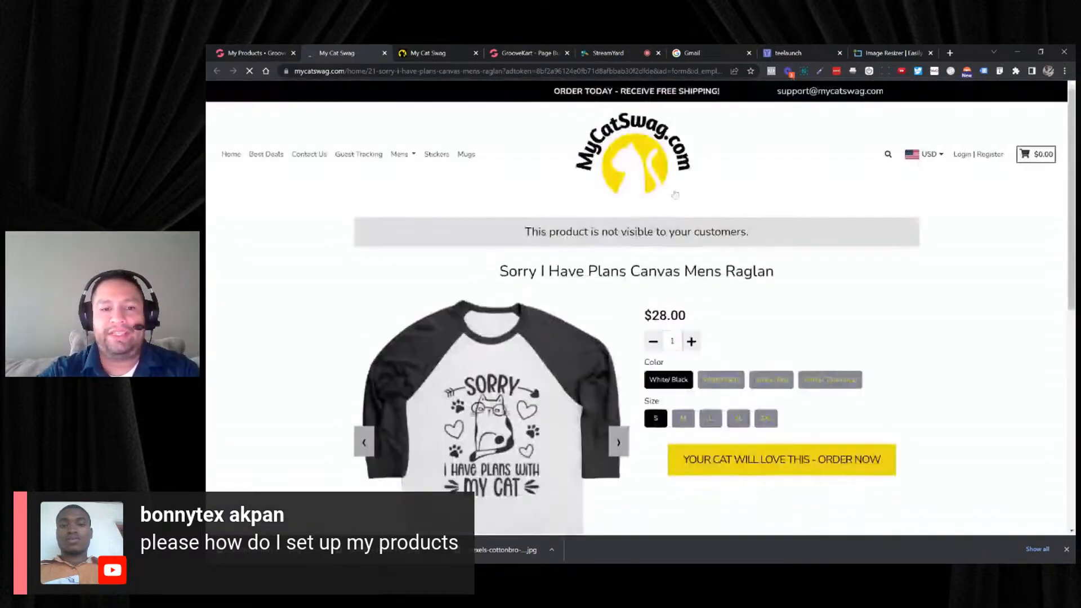
pyautogui.scroll(-1, 656, 219)
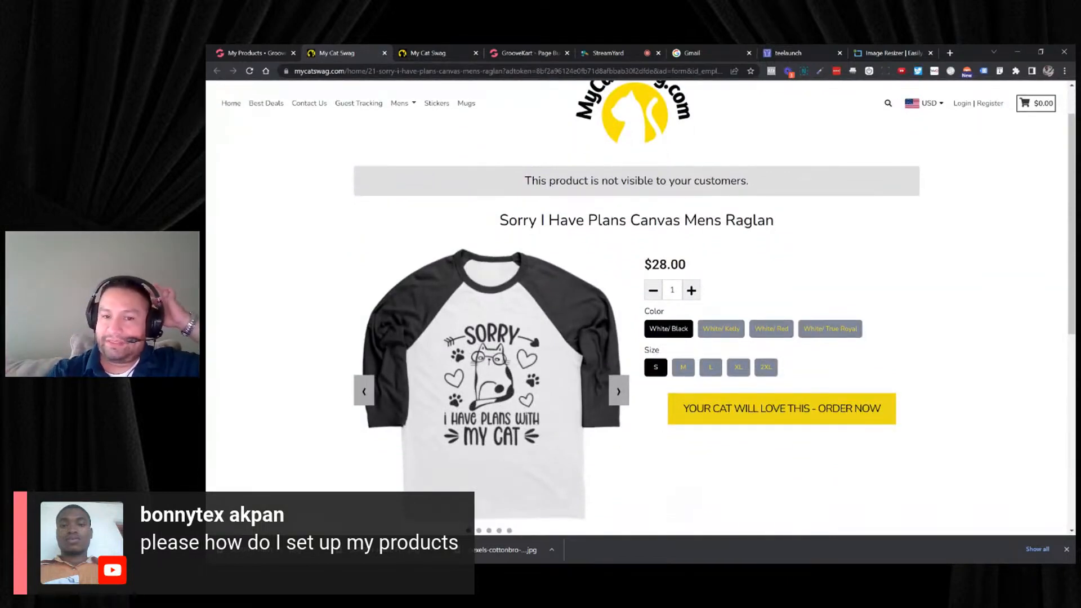
pyautogui.click(272, 53)
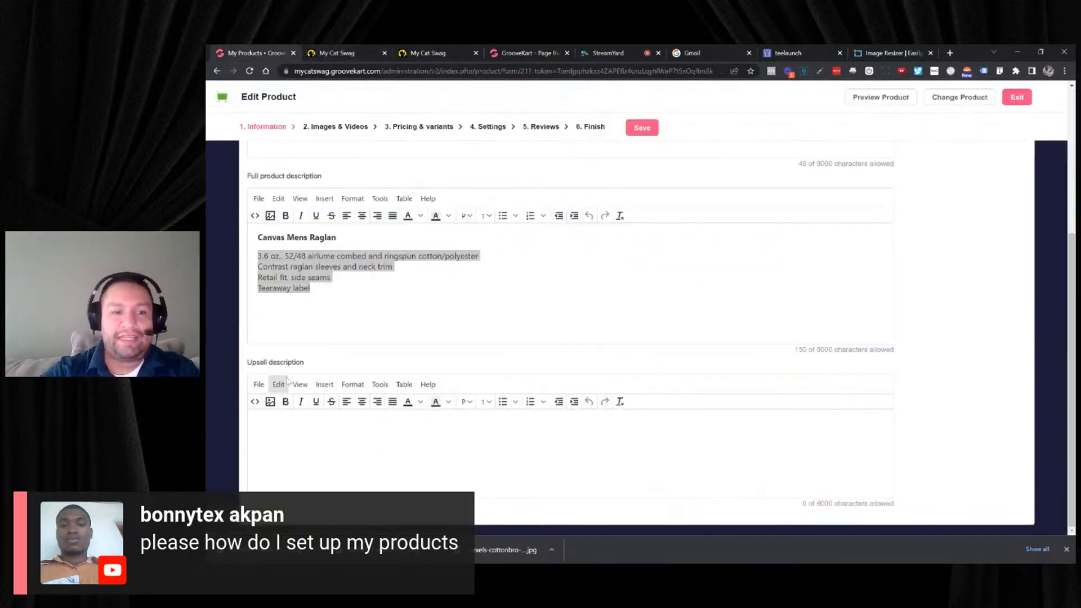
pyautogui.click(283, 431)
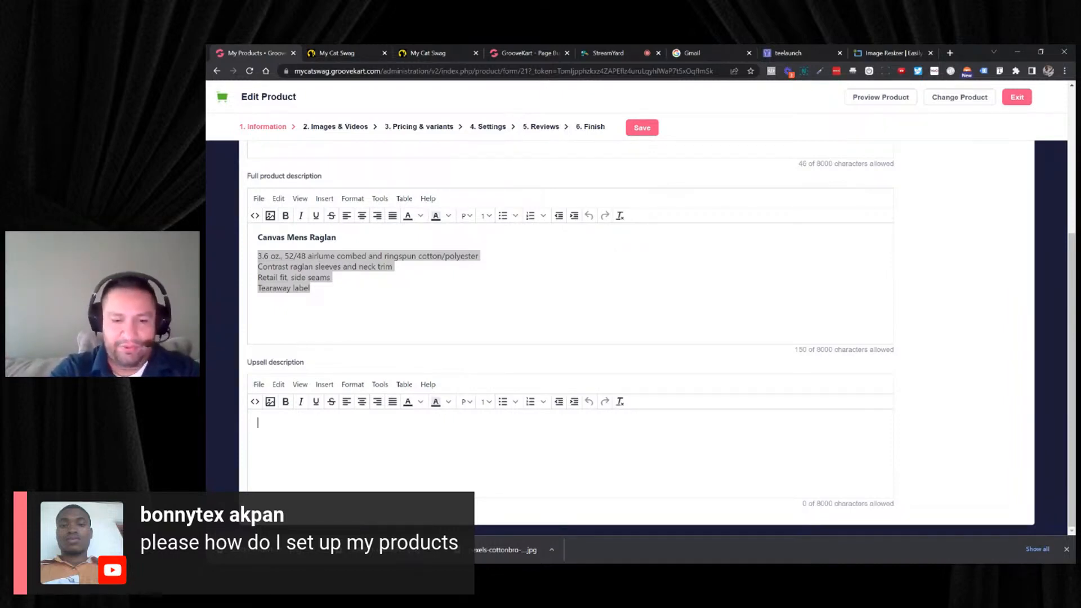
# - Write the raglan's upsell description "Add this to your order today and save BIG!"
pyautogui.write('Add this to ')
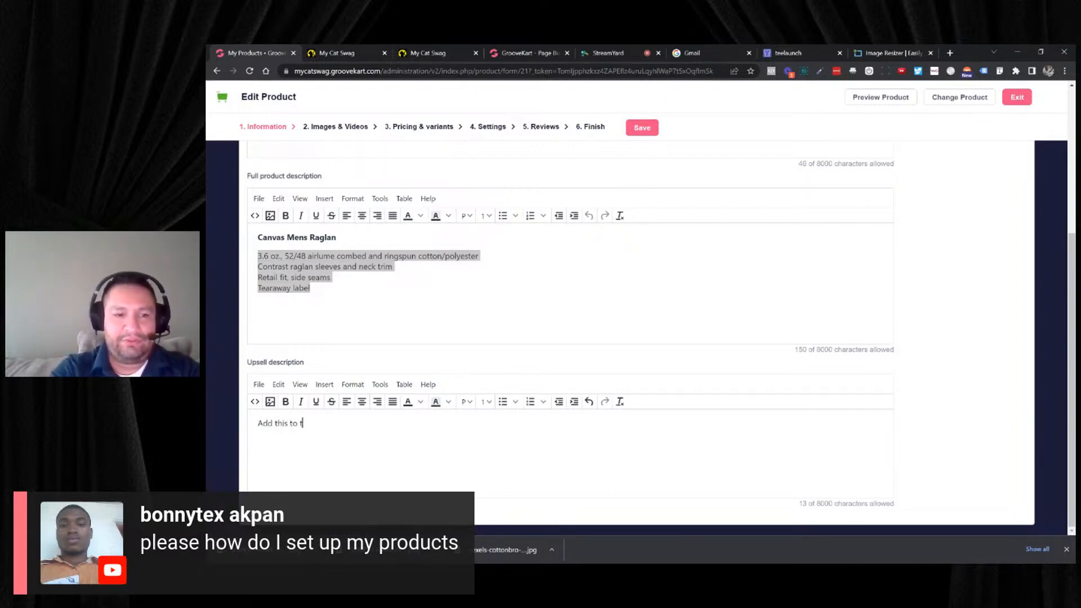
pyautogui.write('your order')
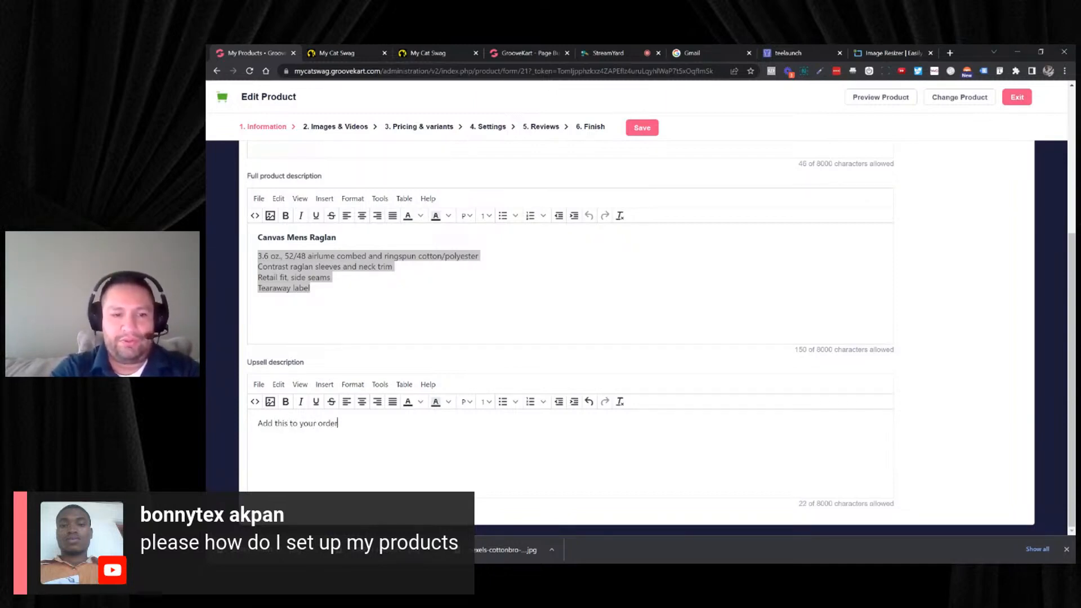
pyautogui.write(' today and s')
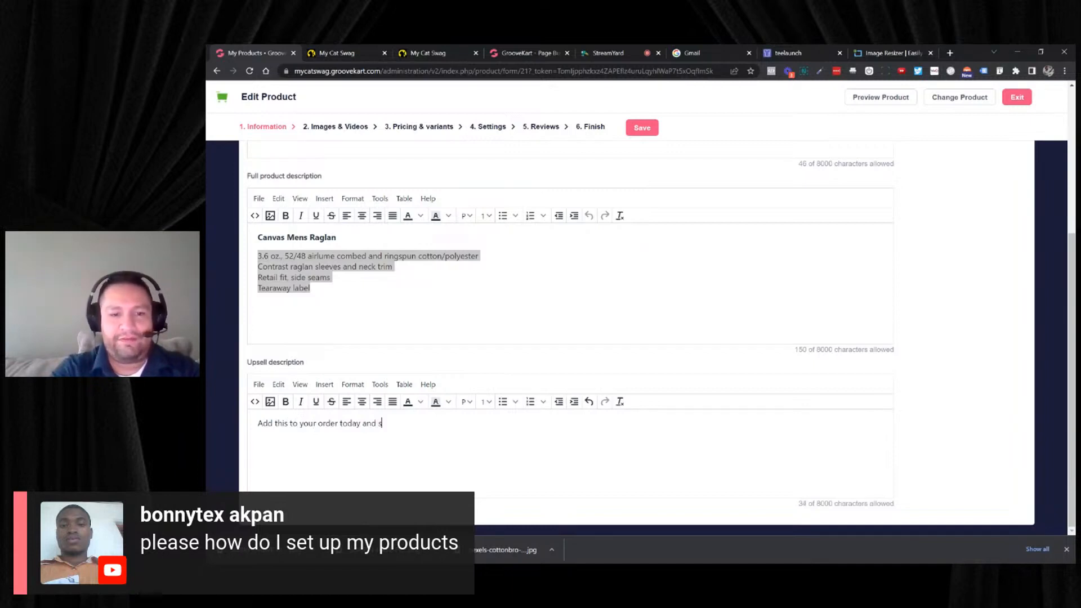
pyautogui.write('ave BIG!')
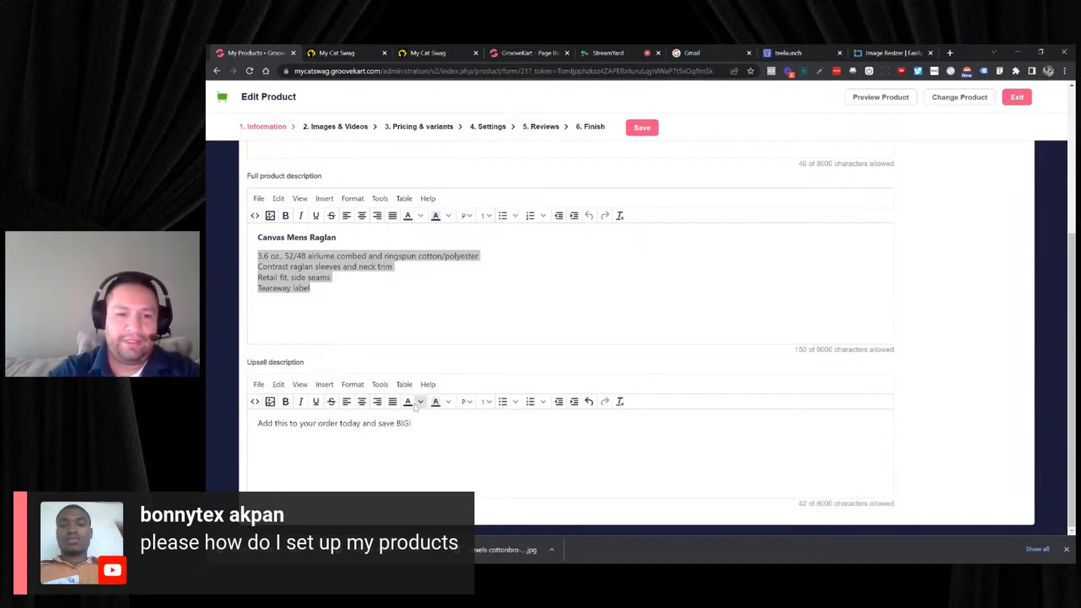
# - Format the upsell description sentence as Heading 4 and save the product
pyautogui.moveTo(414, 423); pyautogui.dragTo(206, 423)
pyautogui.click(466, 402)
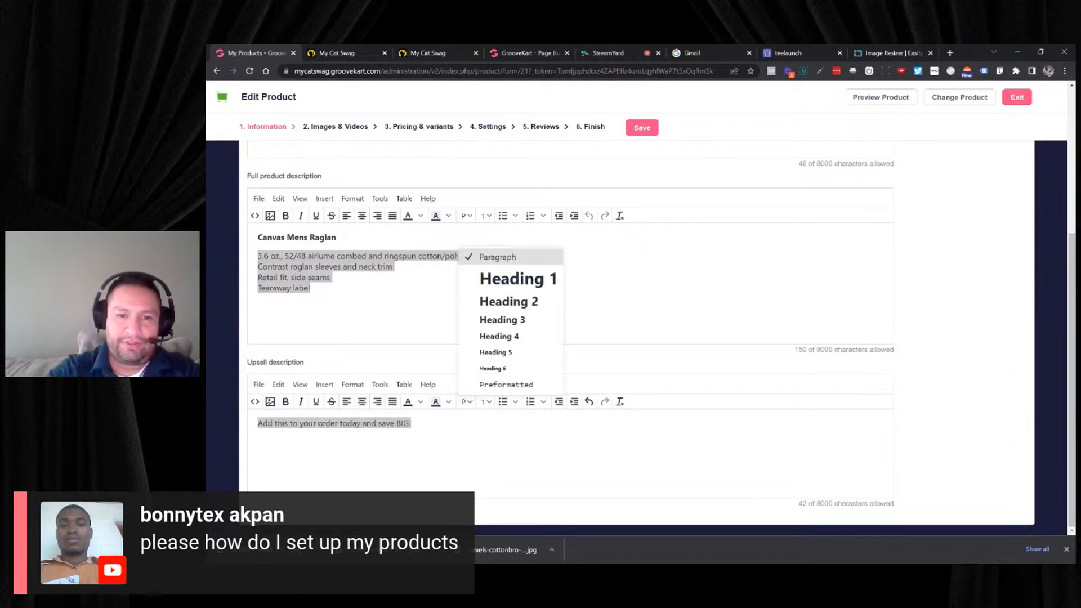
pyautogui.click(522, 332)
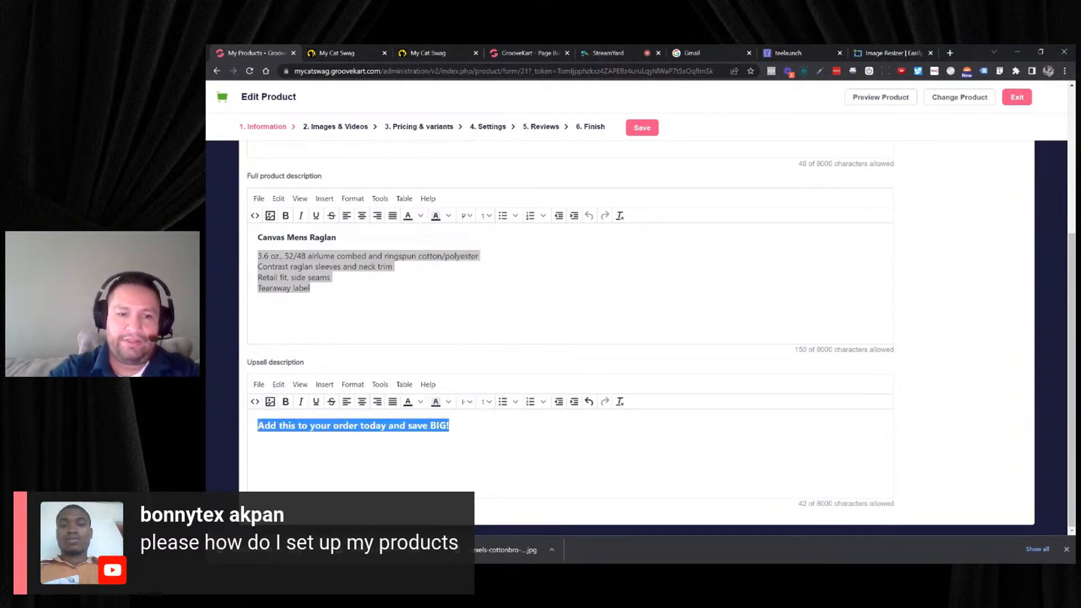
pyautogui.click(535, 350)
pyautogui.click(529, 431)
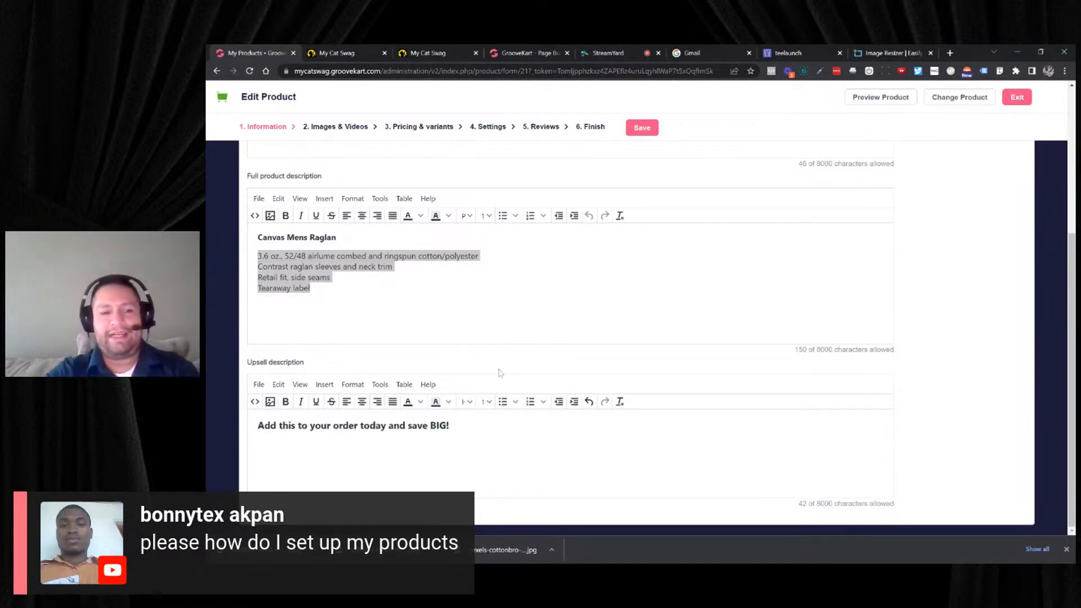
pyautogui.click(646, 133)
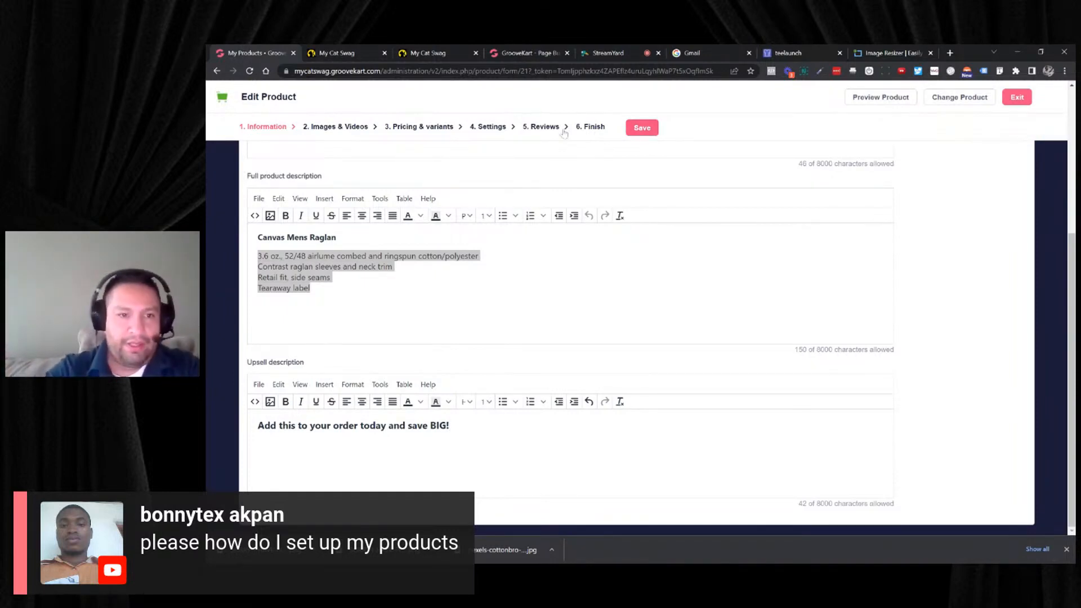
# - Copy the raglan's entire full product description, including its bold title line, into the meta description of the SEO settings
pyautogui.scroll(4, 545, 157)
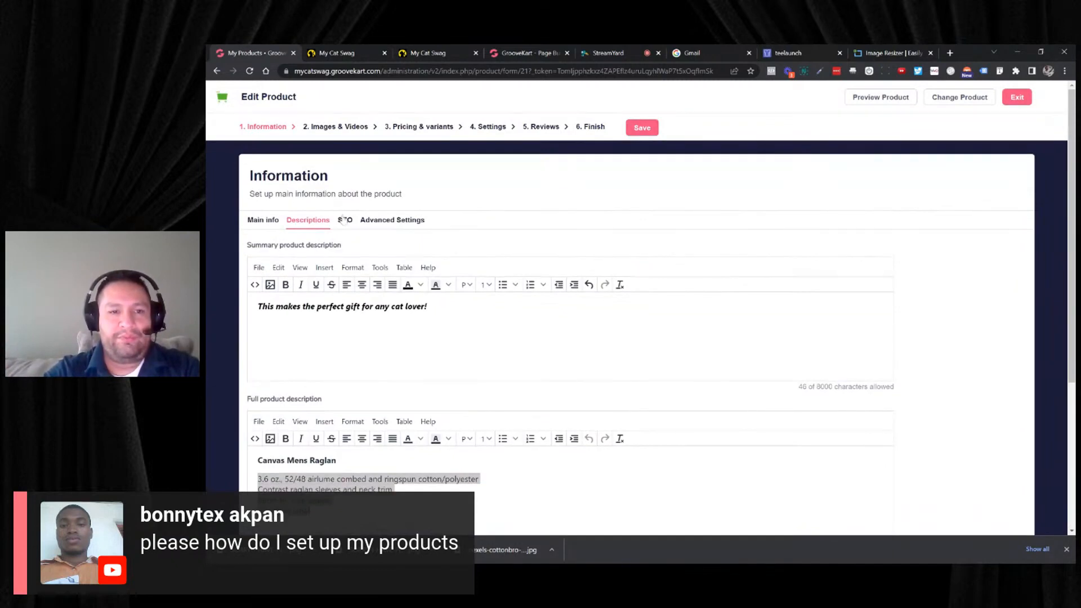
pyautogui.click(344, 219)
pyautogui.scroll(-1, 345, 219)
pyautogui.scroll(1, 313, 227)
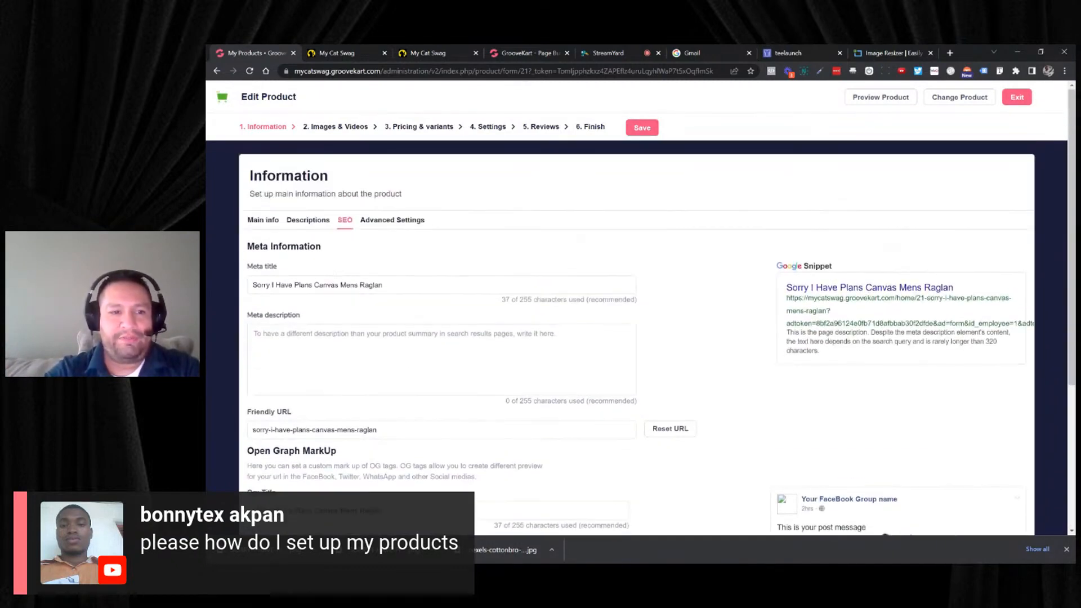
pyautogui.click(310, 221)
pyautogui.scroll(-2, 338, 279)
pyautogui.moveTo(257, 377); pyautogui.dragTo(310, 410)
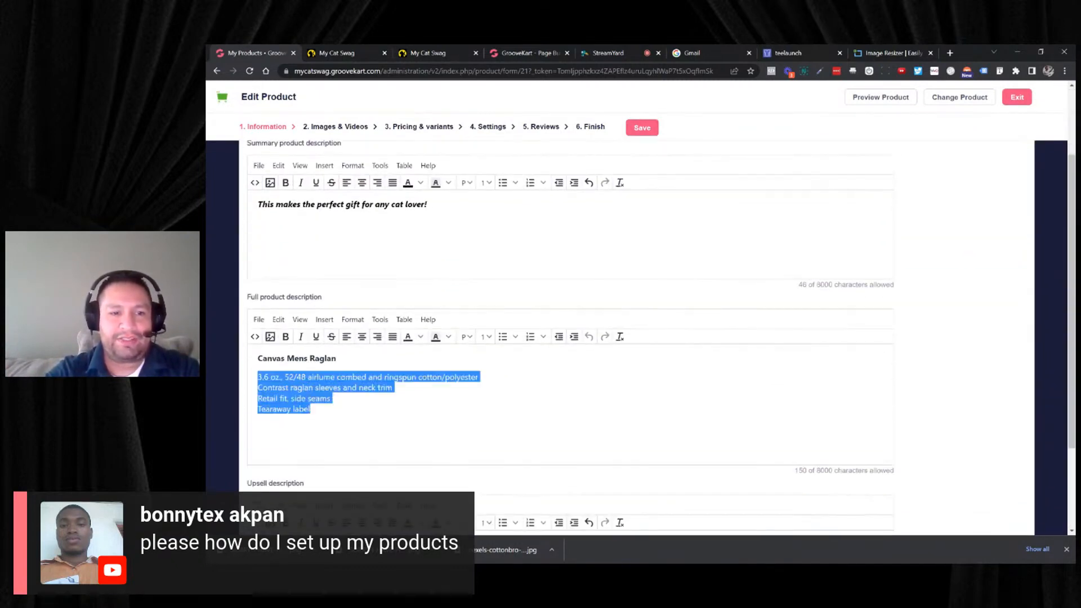
pyautogui.click(263, 359)
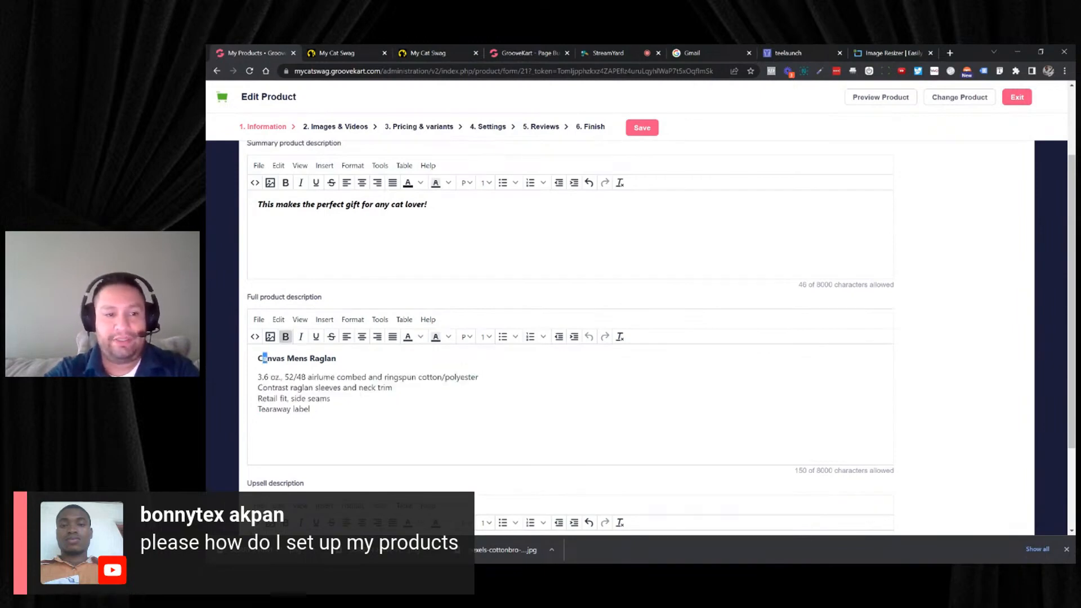
pyautogui.moveTo(258, 358); pyautogui.dragTo(310, 409)
pyautogui.hotkey('ctrl', 'c')
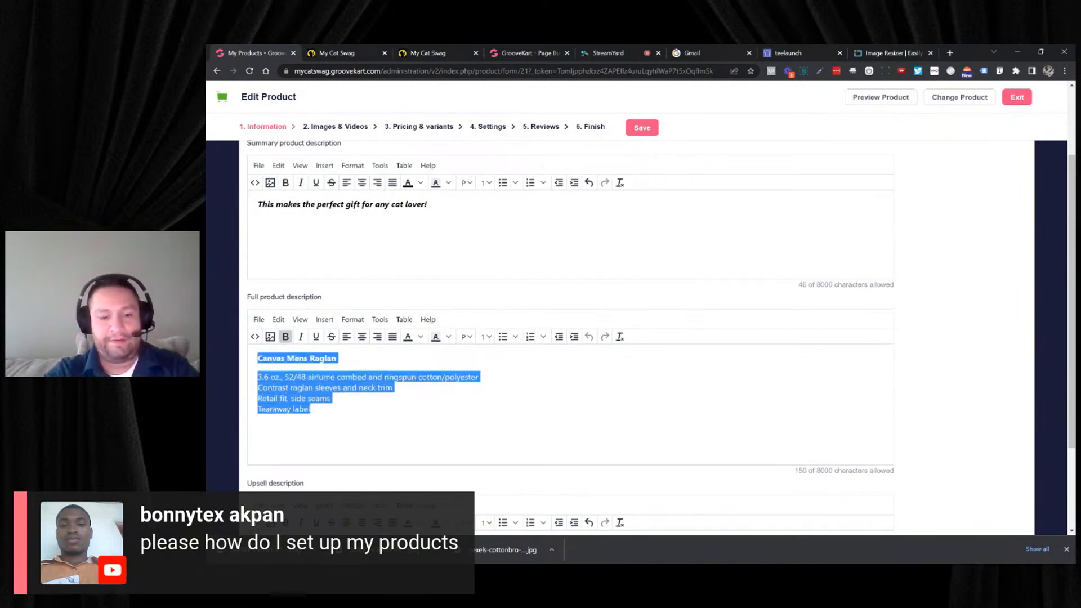
pyautogui.scroll(2, 376, 186)
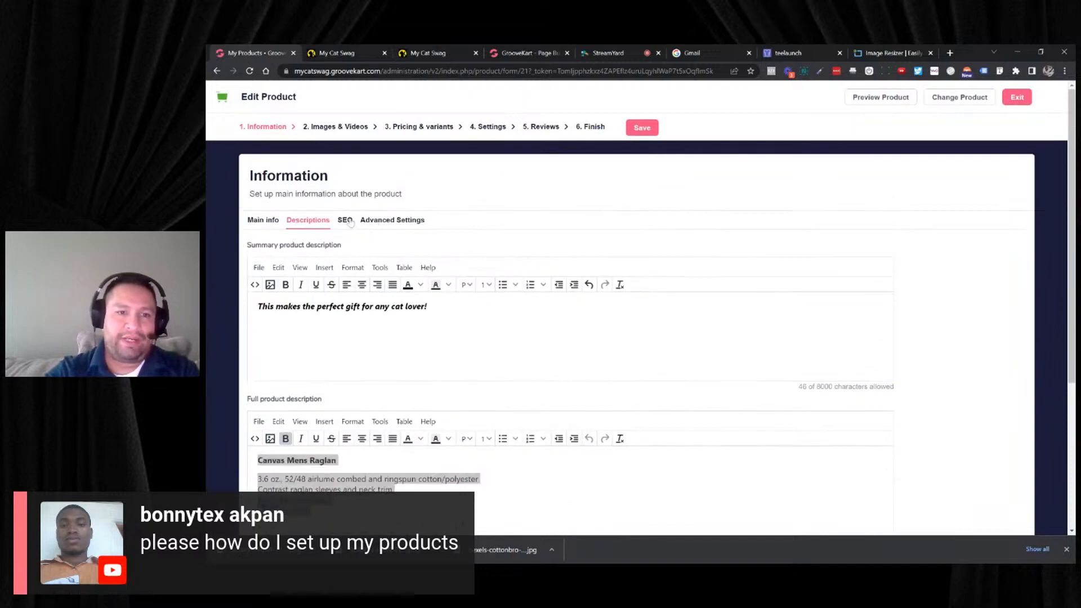
pyautogui.click(350, 221)
pyautogui.click(393, 344)
pyautogui.hotkey('ctrl', 'v')
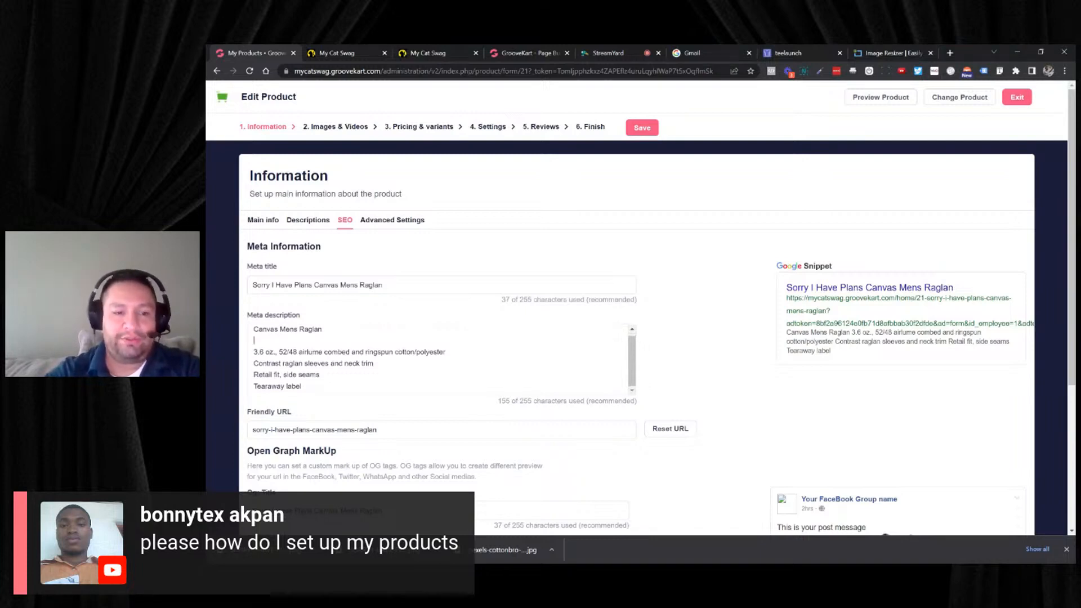
# - Copy the summary sentence "This makes the perfect gift for any cat lover!" into the Open Graph description and check the social post preview
pyautogui.scroll(-2, 659, 338)
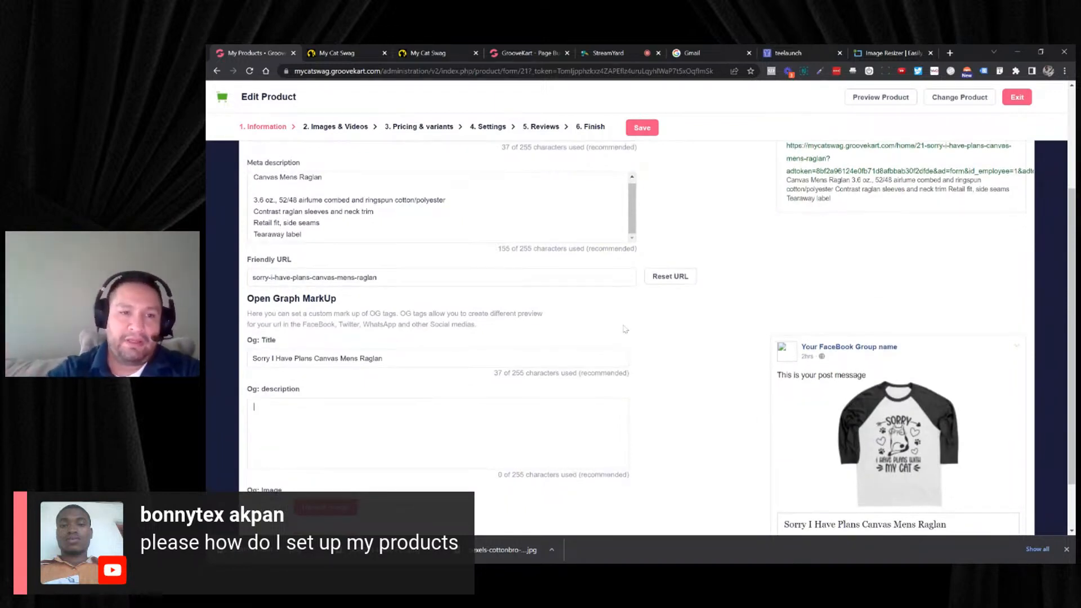
pyautogui.scroll(3, 491, 238)
pyautogui.click(308, 220)
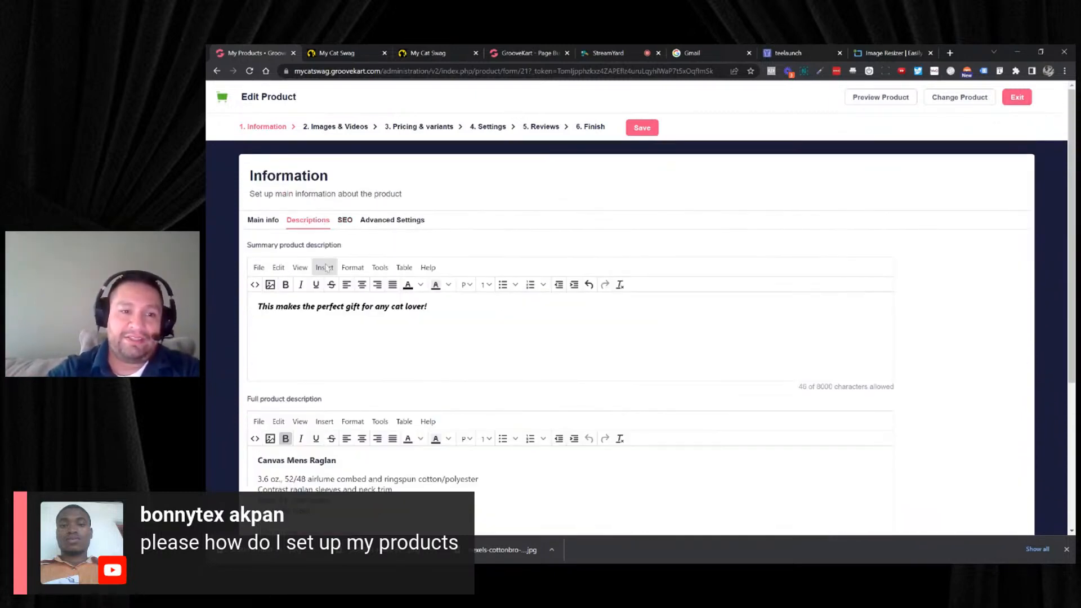
pyautogui.moveTo(276, 306)
pyautogui.mouseDown()
pyautogui.moveTo(428, 307)
pyautogui.moveTo(256, 306)
pyautogui.mouseUp()
pyautogui.hotkey('ctrl', 'c')
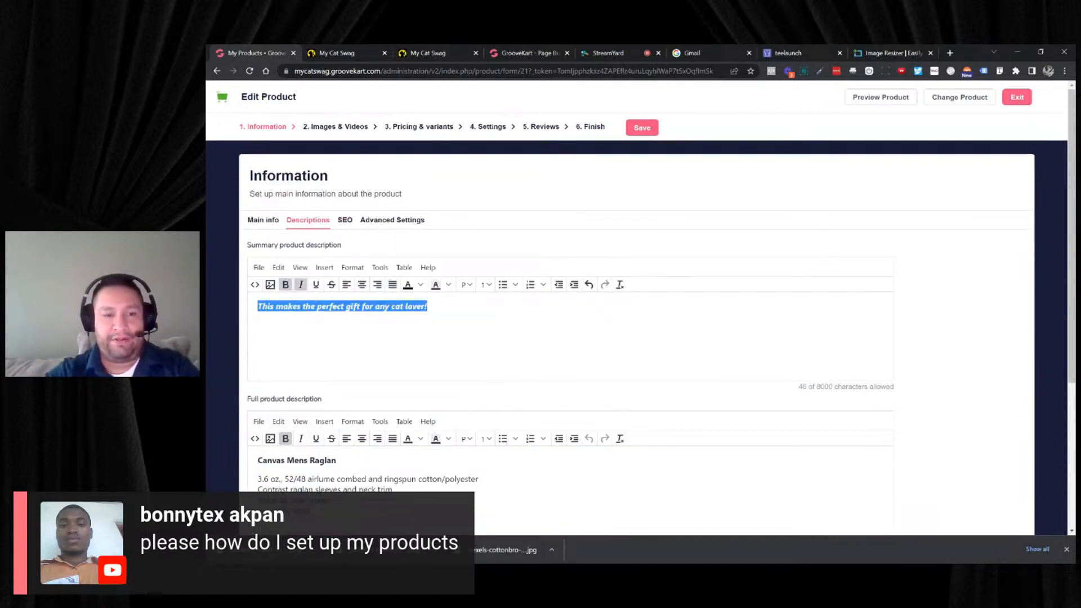
pyautogui.click(354, 220)
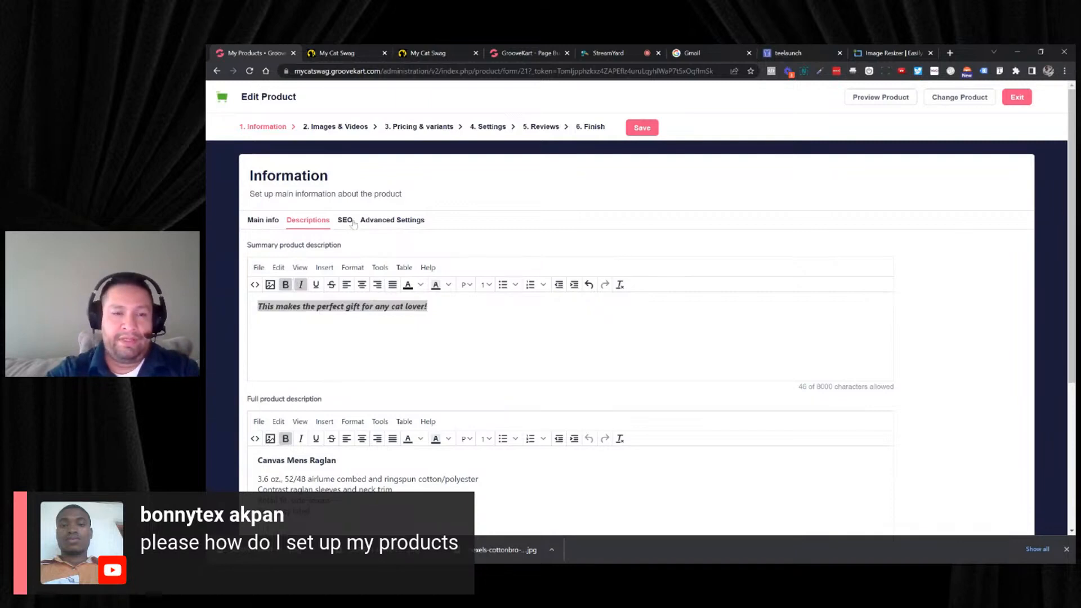
pyautogui.click(346, 220)
pyautogui.scroll(-3, 352, 222)
pyautogui.click(361, 420)
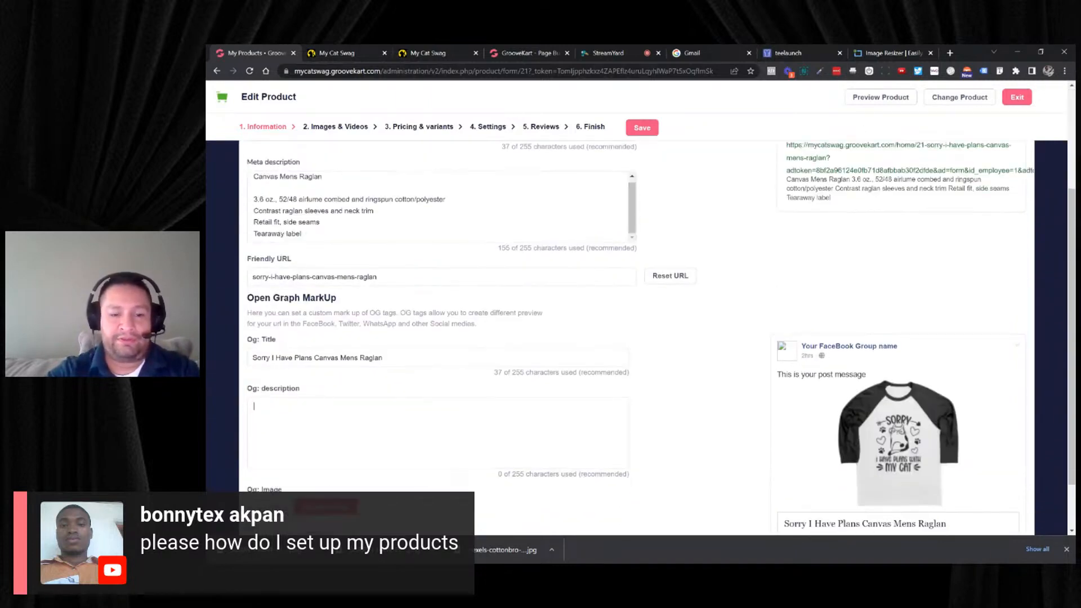
pyautogui.hotkey('ctrl', 'v')
pyautogui.scroll(-2, 738, 342)
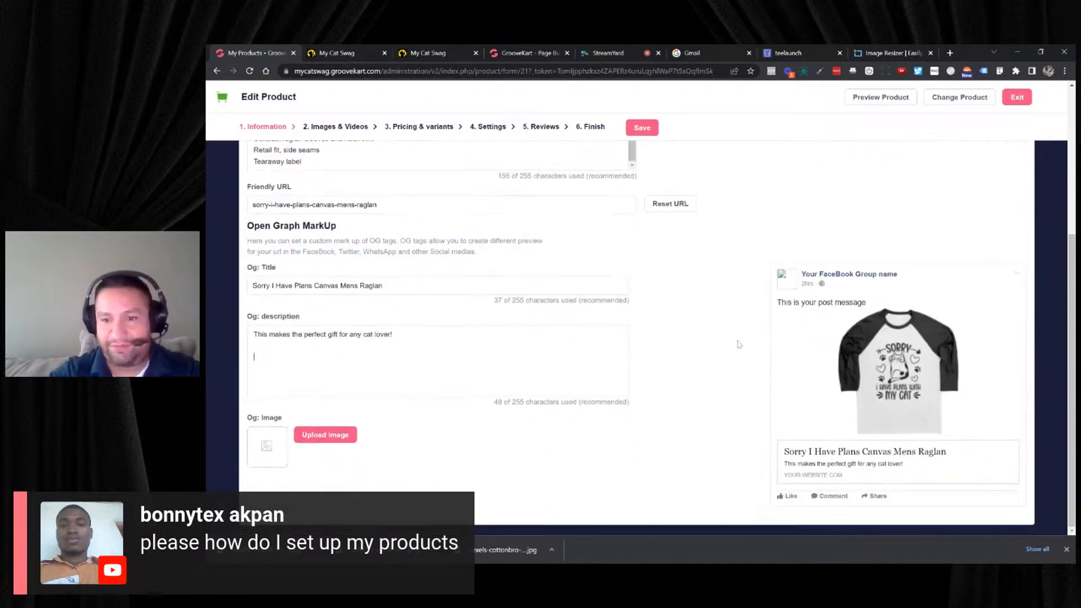
pyautogui.scroll(5, 739, 342)
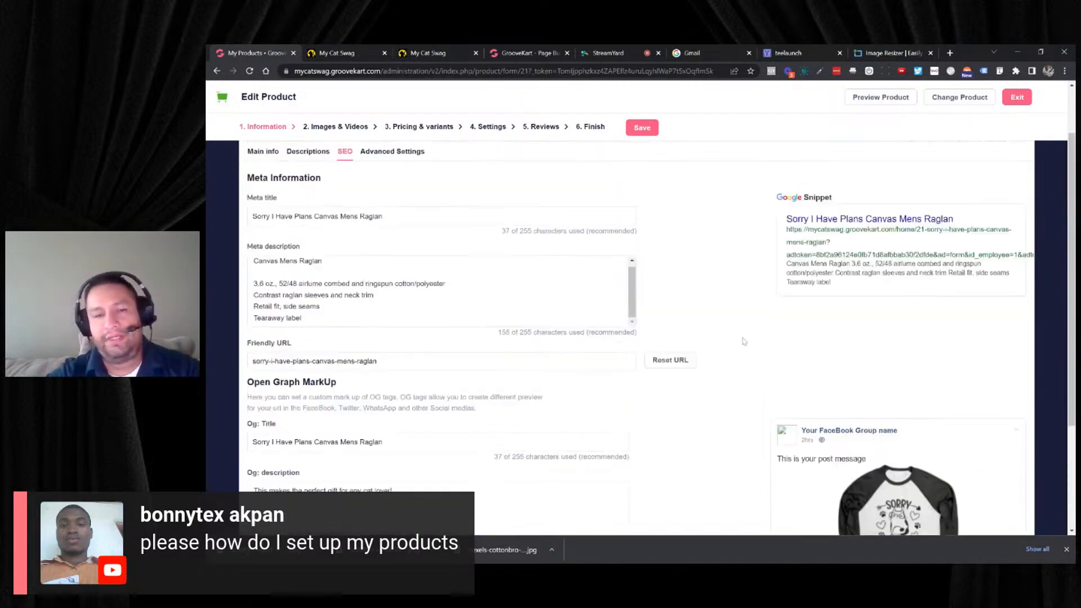
# - Go past the product images to the pricing settings, then switch to teelaunch and examine the base prices of the raglan's variants
pyautogui.click(345, 128)
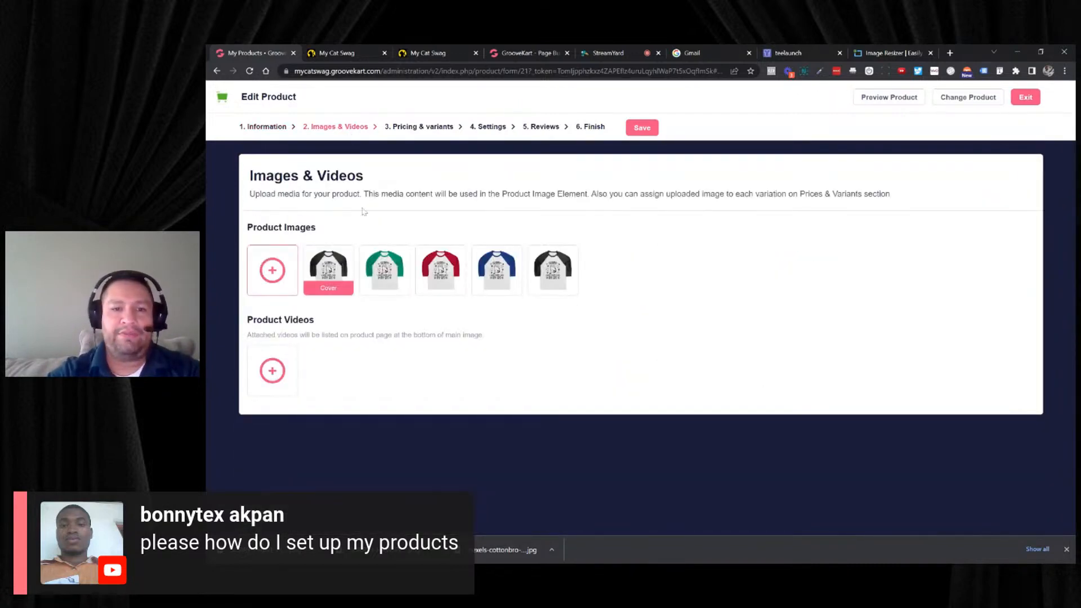
pyautogui.click(416, 127)
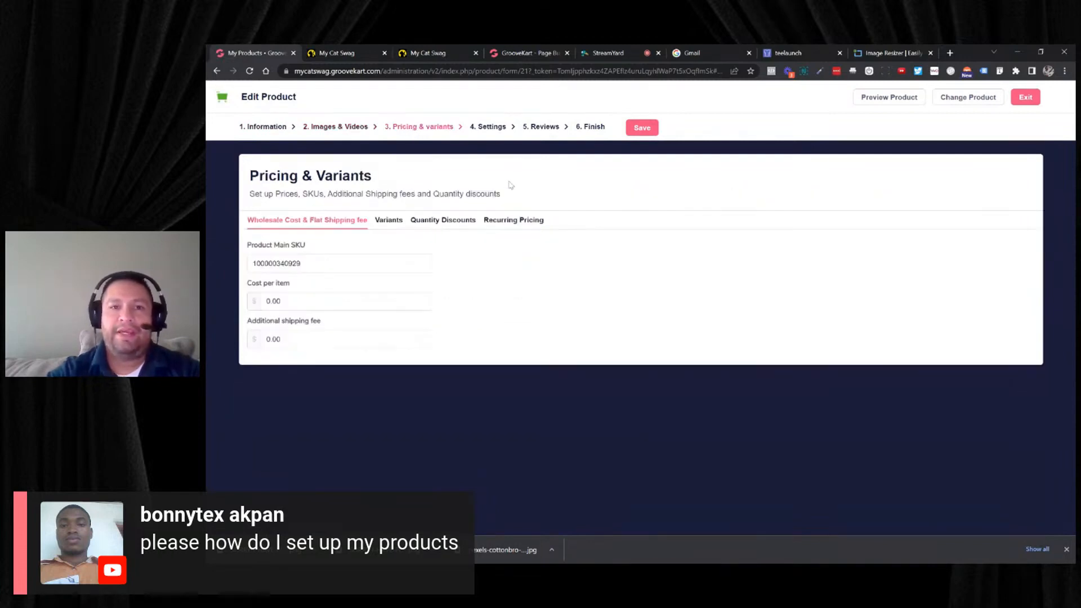
pyautogui.click(782, 55)
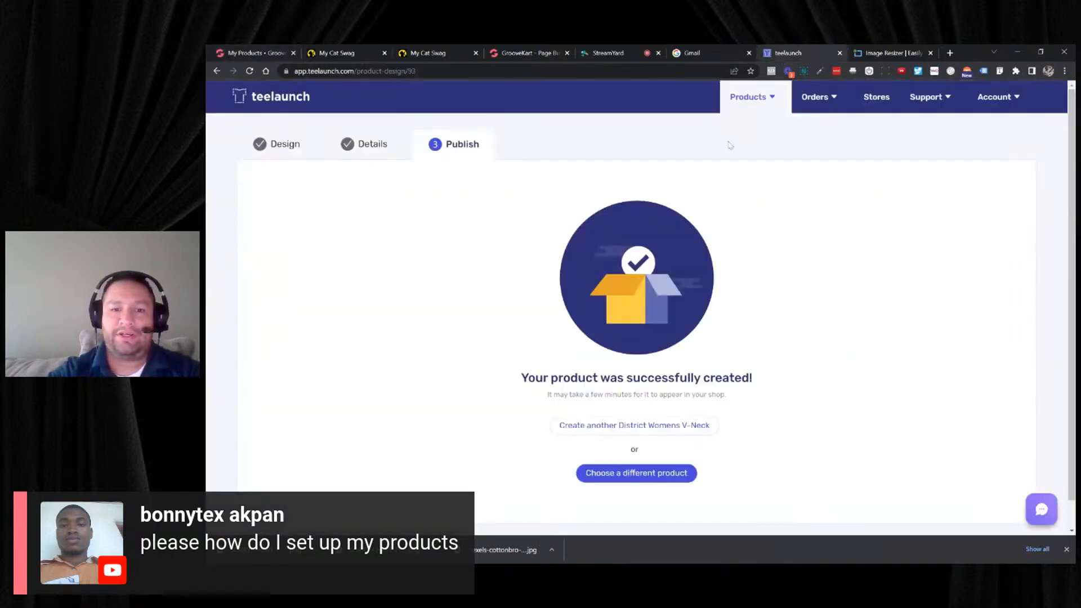
pyautogui.click(770, 98)
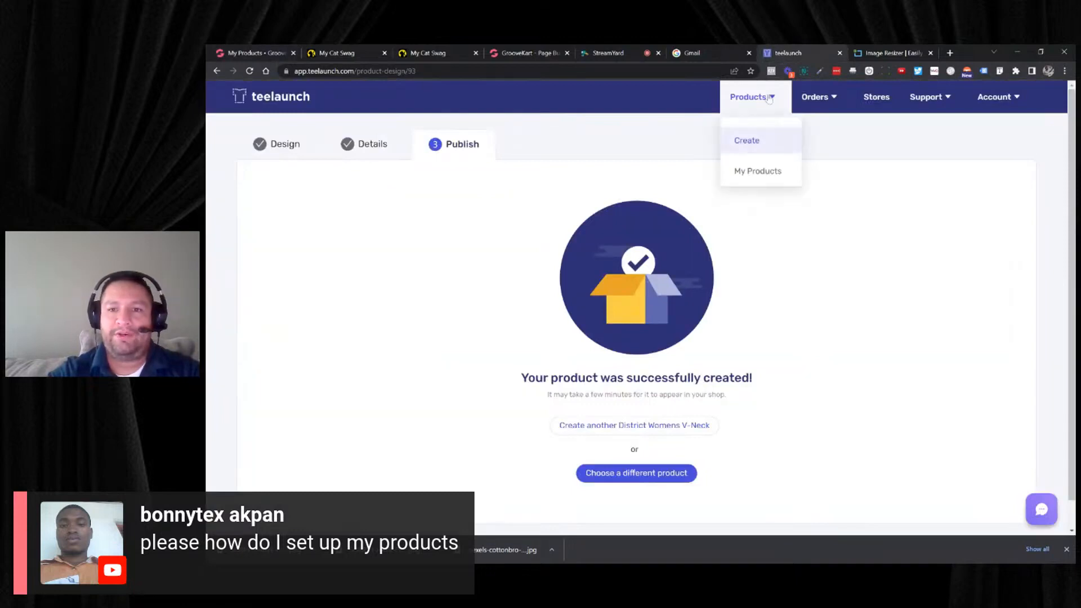
pyautogui.click(747, 173)
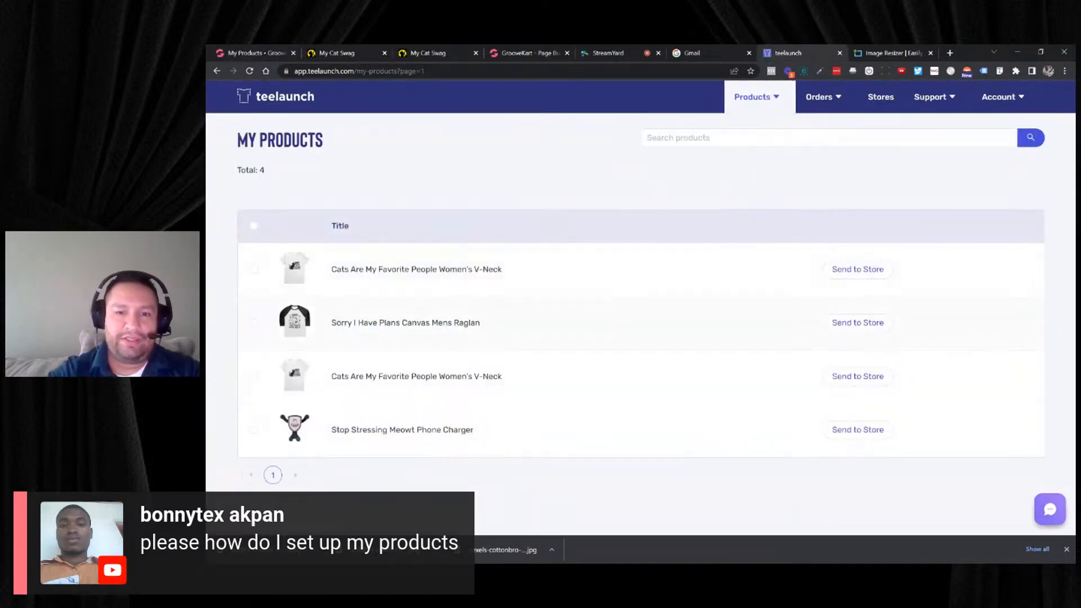
pyautogui.click(517, 331)
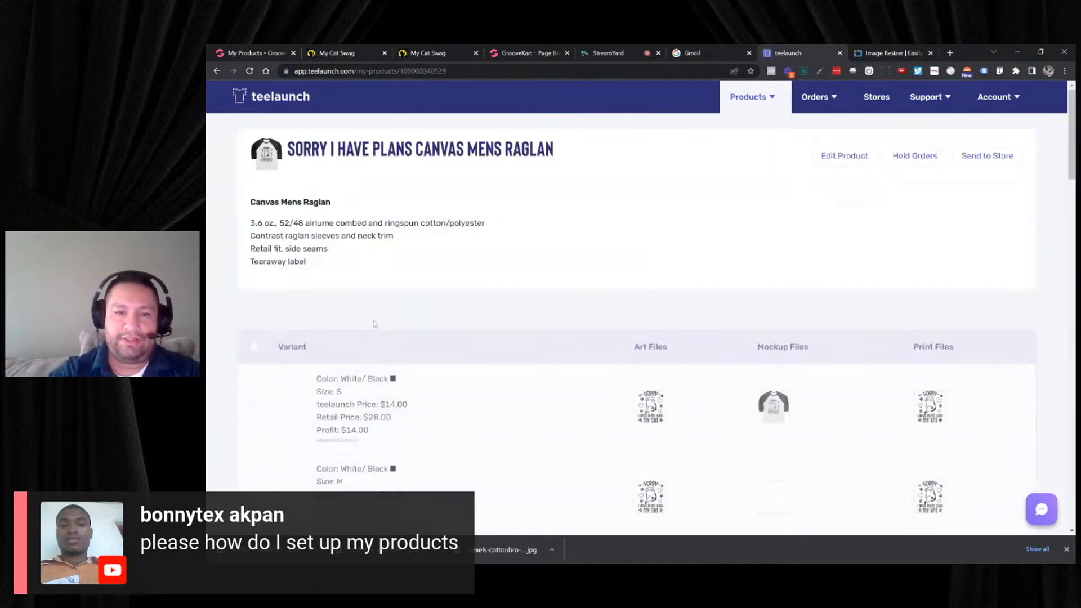
pyautogui.scroll(-1, 463, 296)
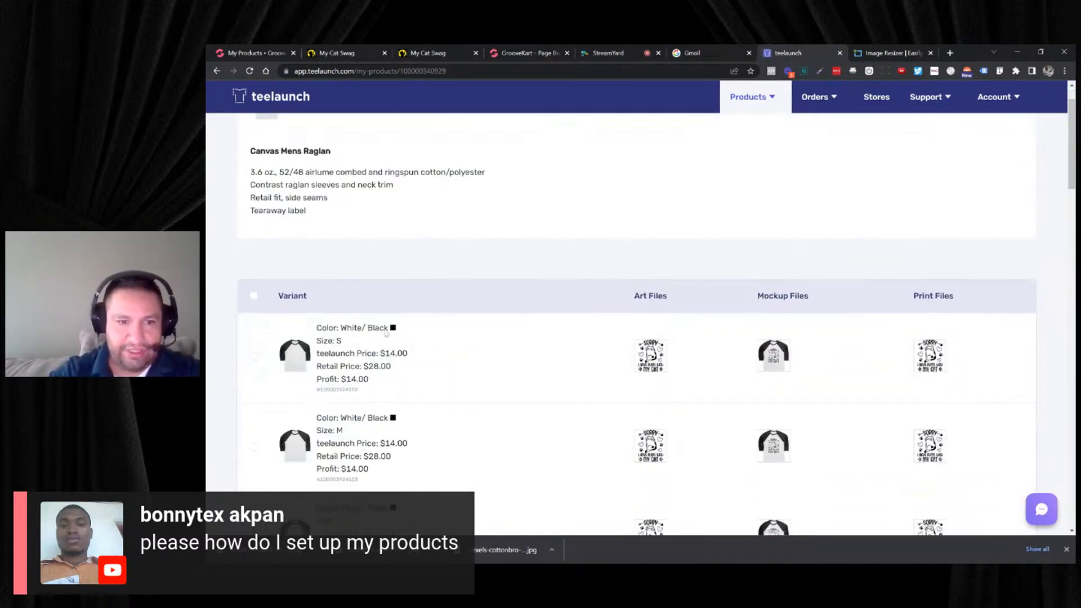
pyautogui.moveTo(379, 354); pyautogui.dragTo(417, 354)
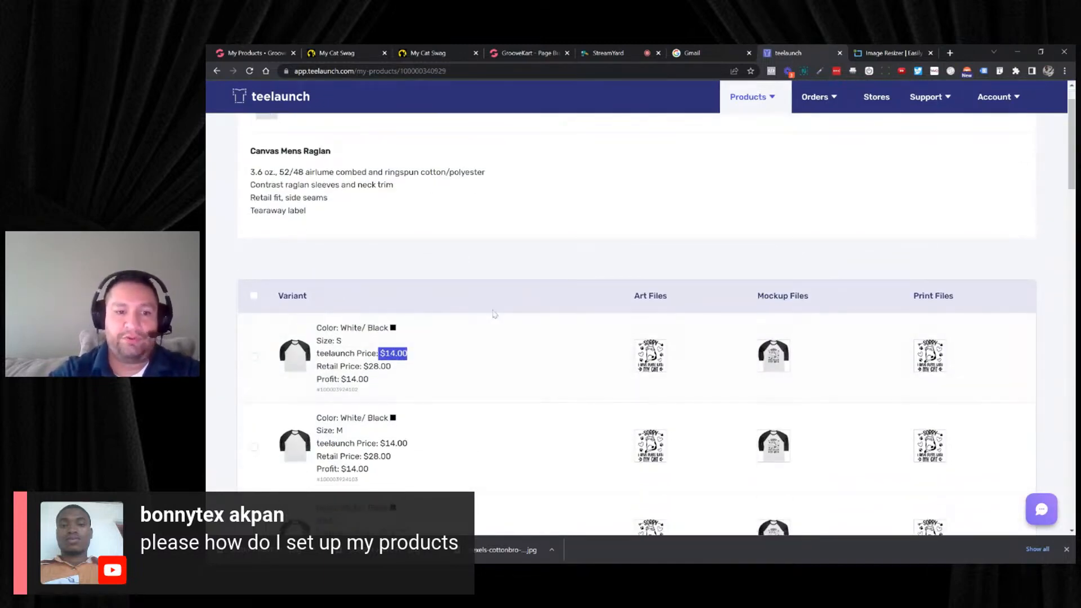
pyautogui.scroll(-3, 494, 293)
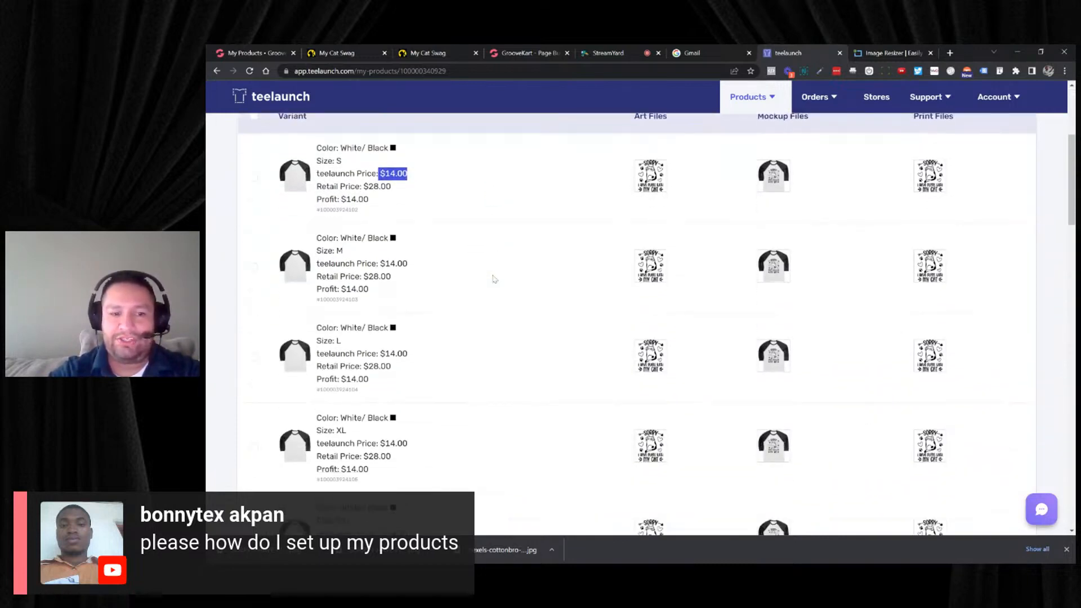
pyautogui.scroll(-2, 494, 279)
pyautogui.scroll(6, 495, 277)
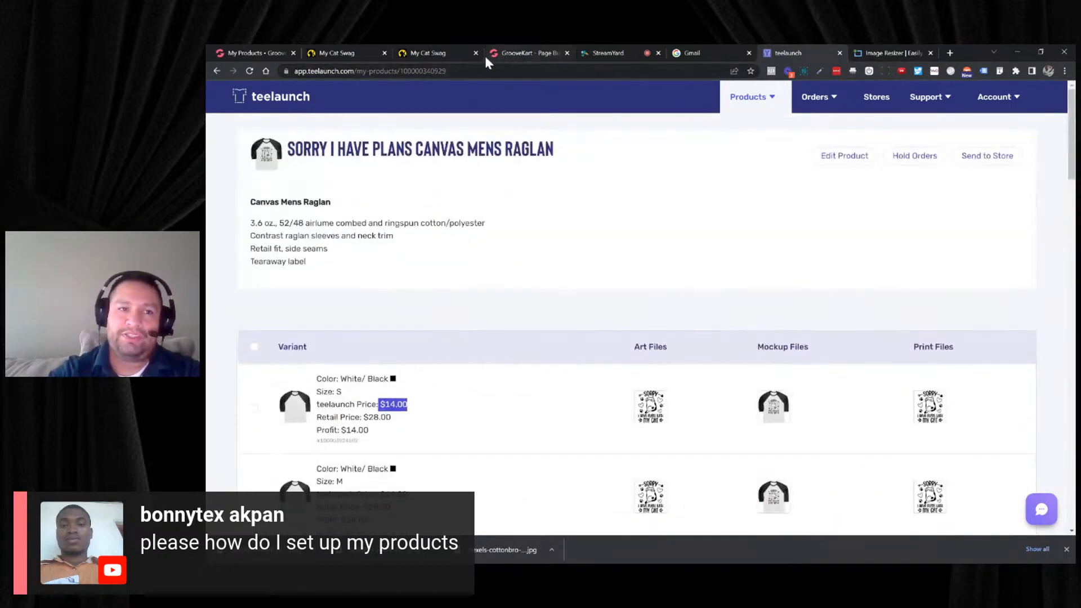
# - Switch back to the GrooveKart product editor and set the raglan's cost per item to 14.00
pyautogui.click(279, 55)
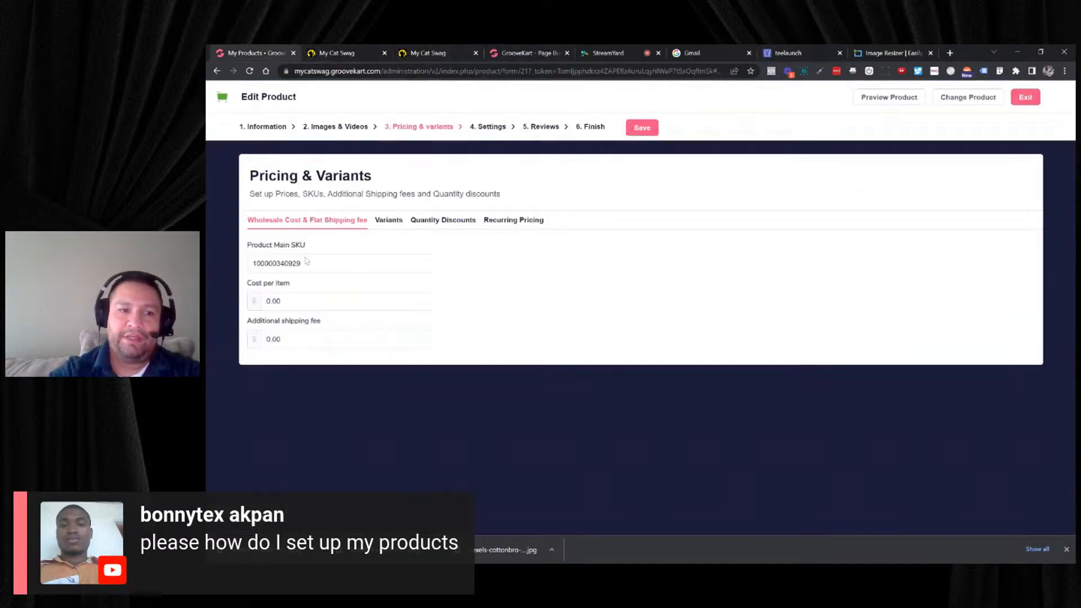
pyautogui.click(304, 302)
pyautogui.write('1')
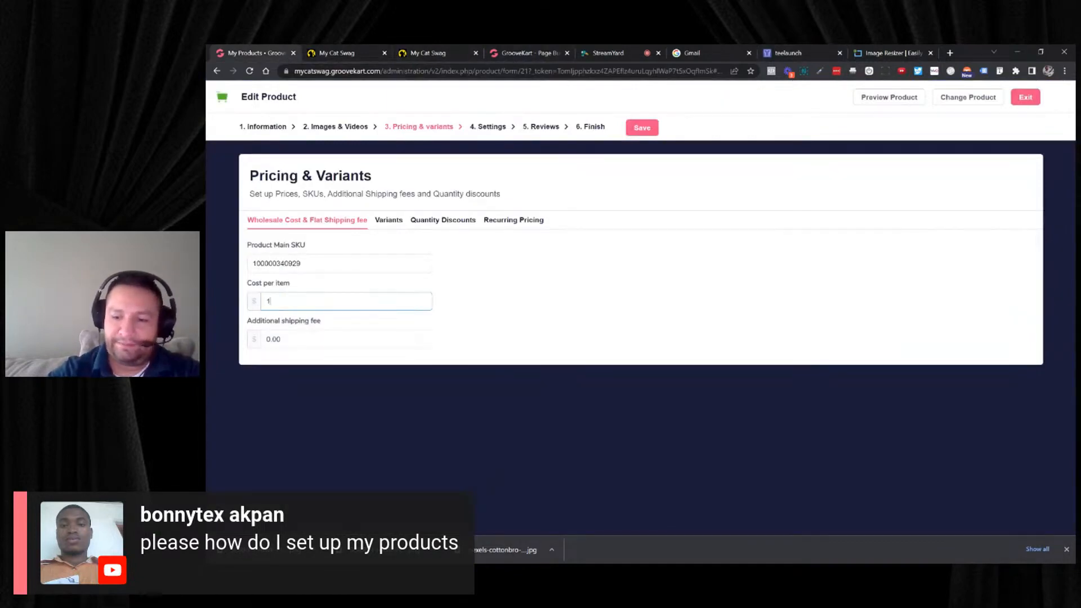
pyautogui.write('4.00')
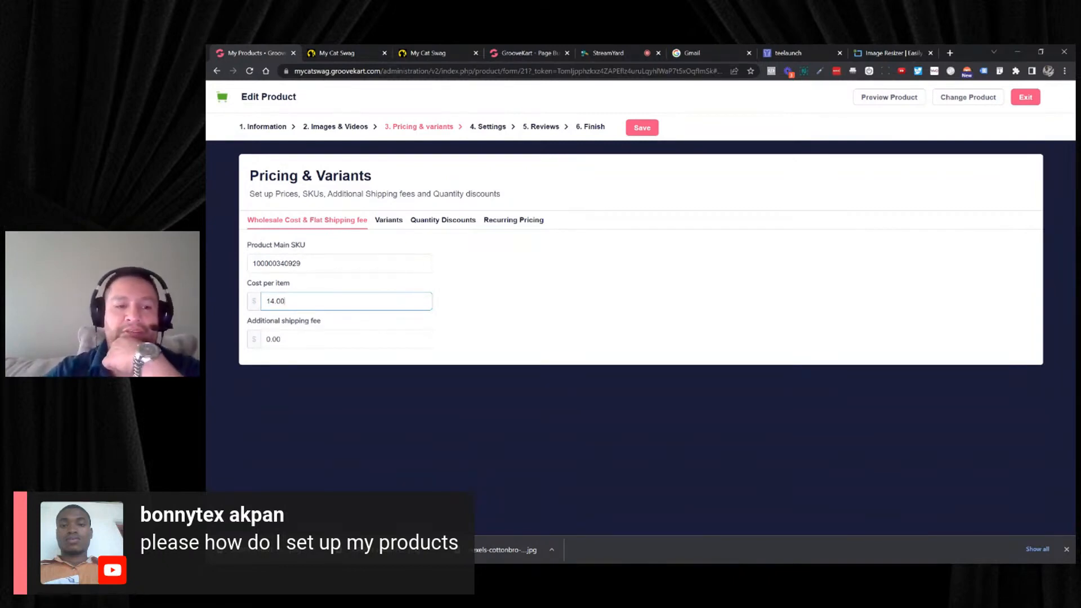
# - Select all of the raglan's variants and bulk-apply a compare at price of 37.99 to them
pyautogui.moveTo(290, 283); pyautogui.dragTo(265, 285)
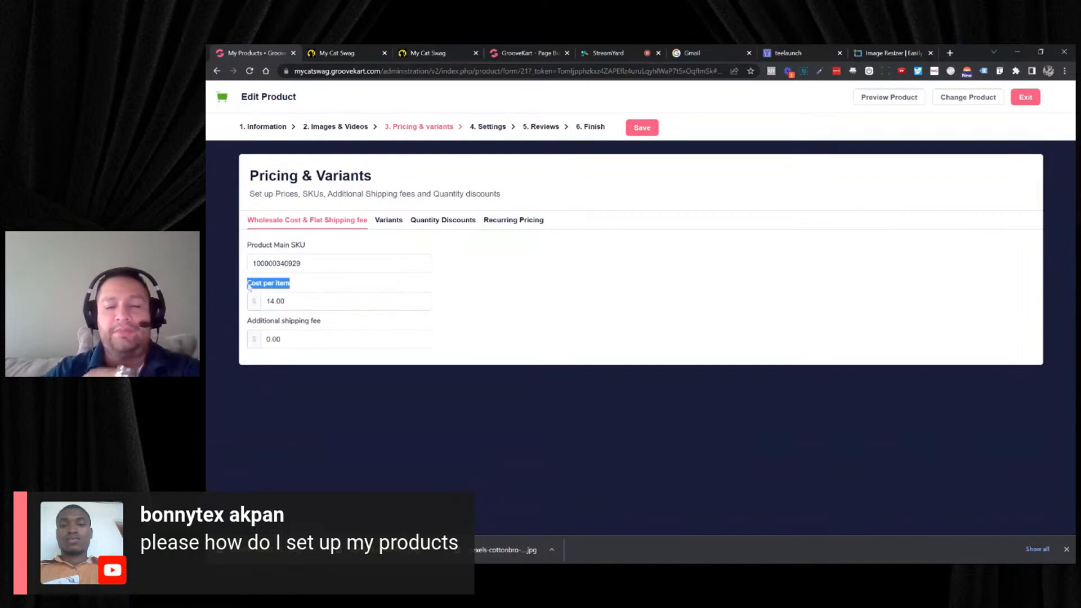
pyautogui.click(388, 220)
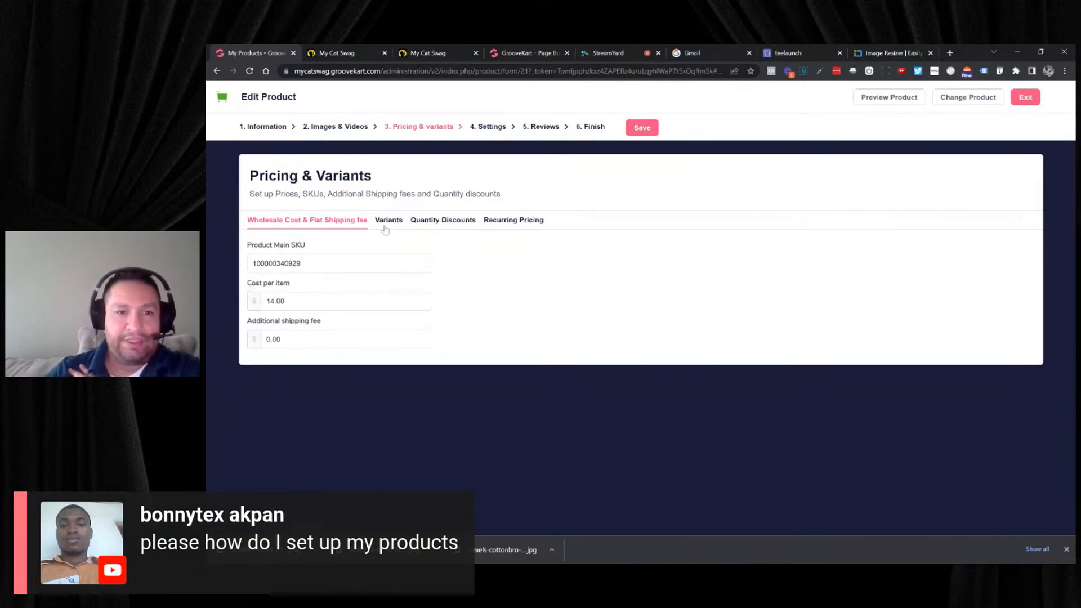
pyautogui.scroll(-2, 432, 284)
pyautogui.scroll(-3, 433, 284)
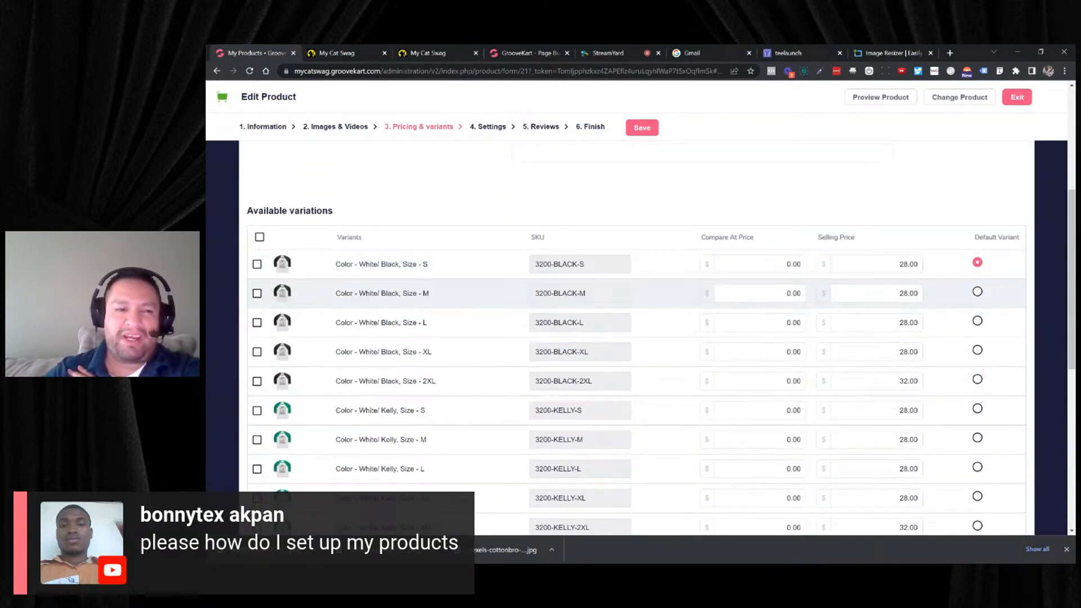
pyautogui.click(260, 238)
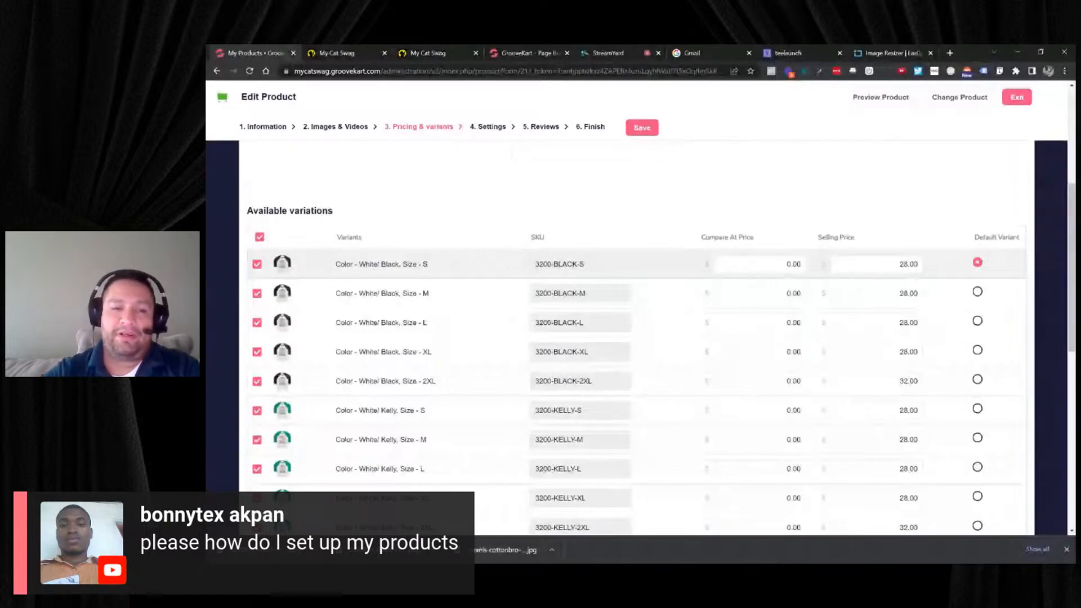
pyautogui.scroll(-8, 439, 281)
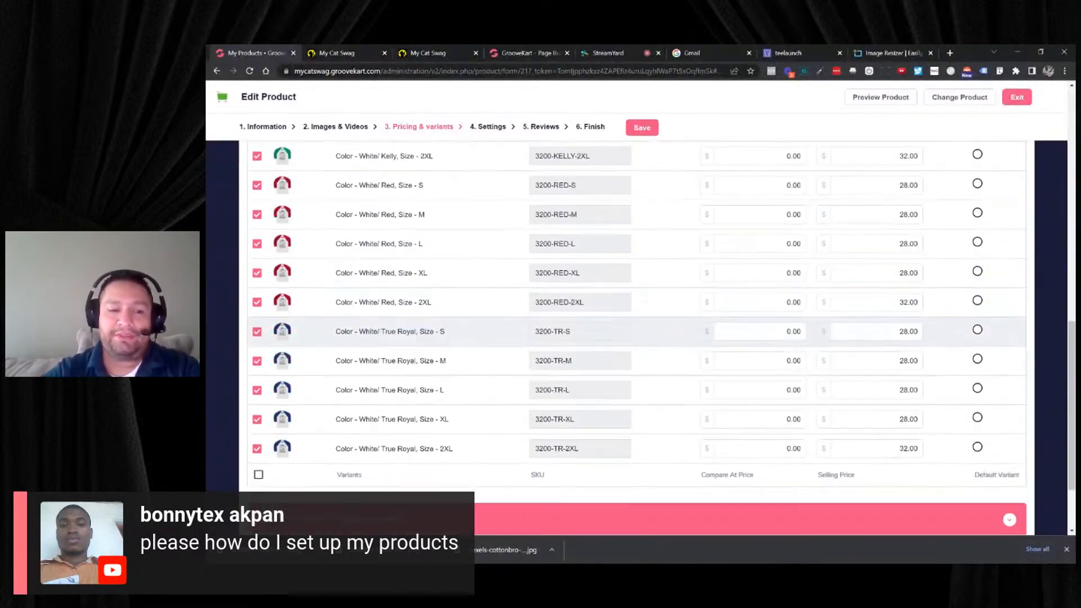
pyautogui.click(361, 461)
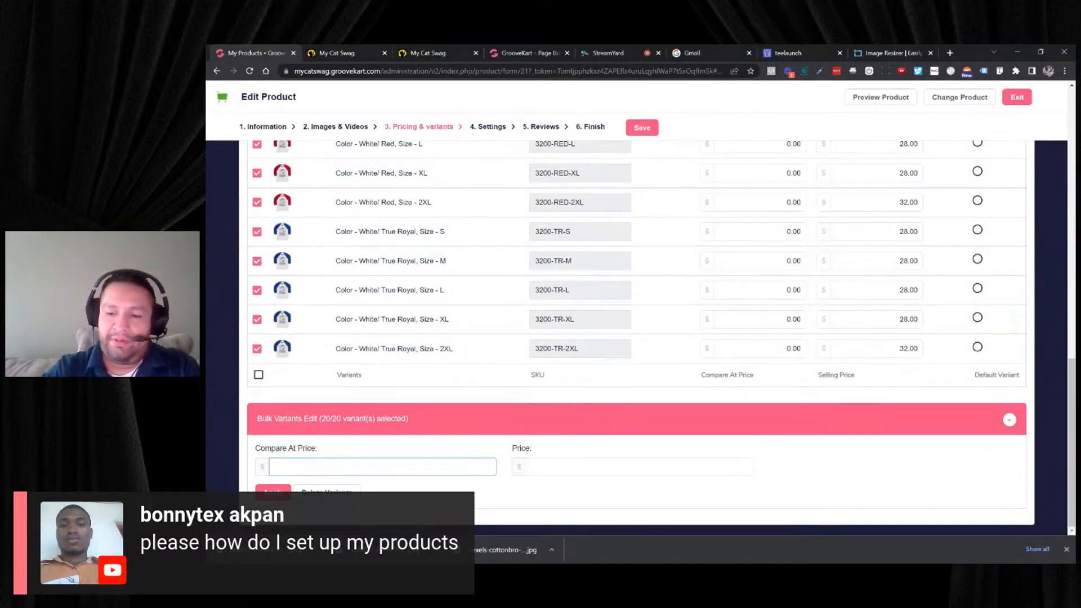
pyautogui.write('7.99')
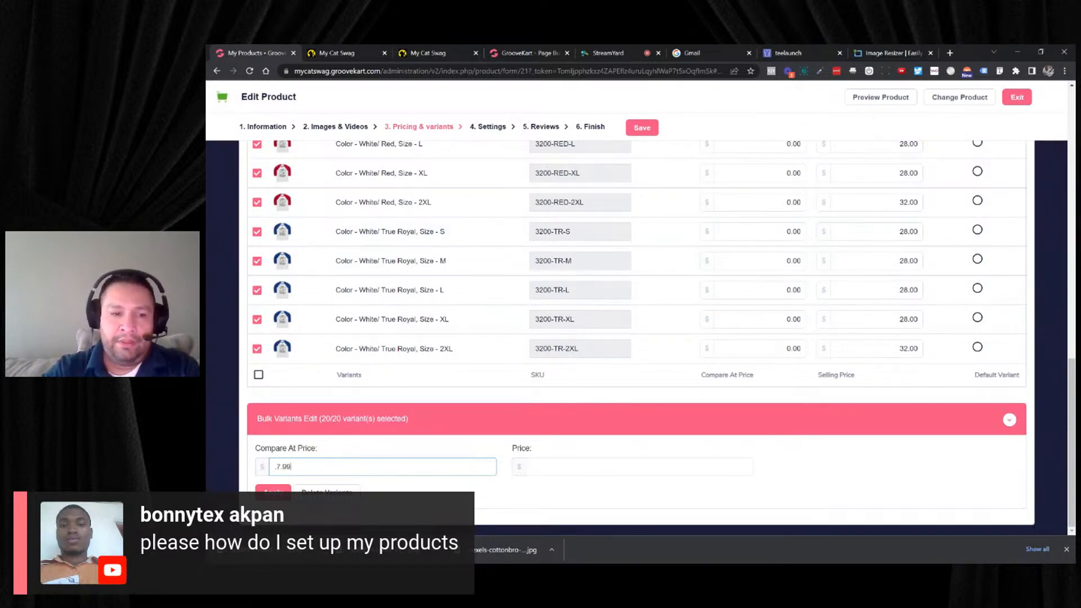
pyautogui.hotkey('ctrl', 'a')
pyautogui.write('3')
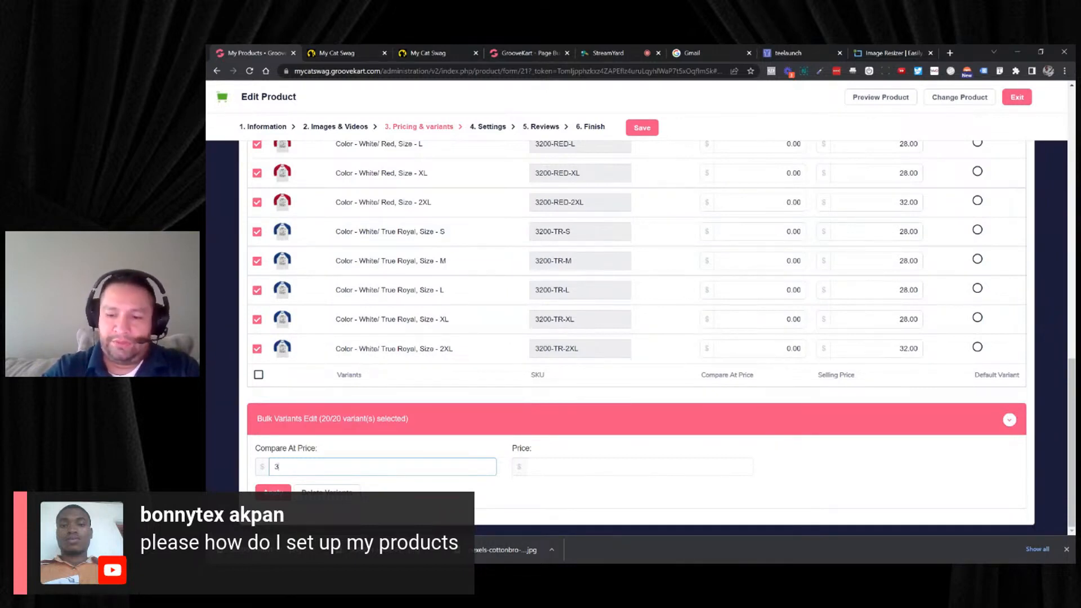
pyautogui.write('7.99')
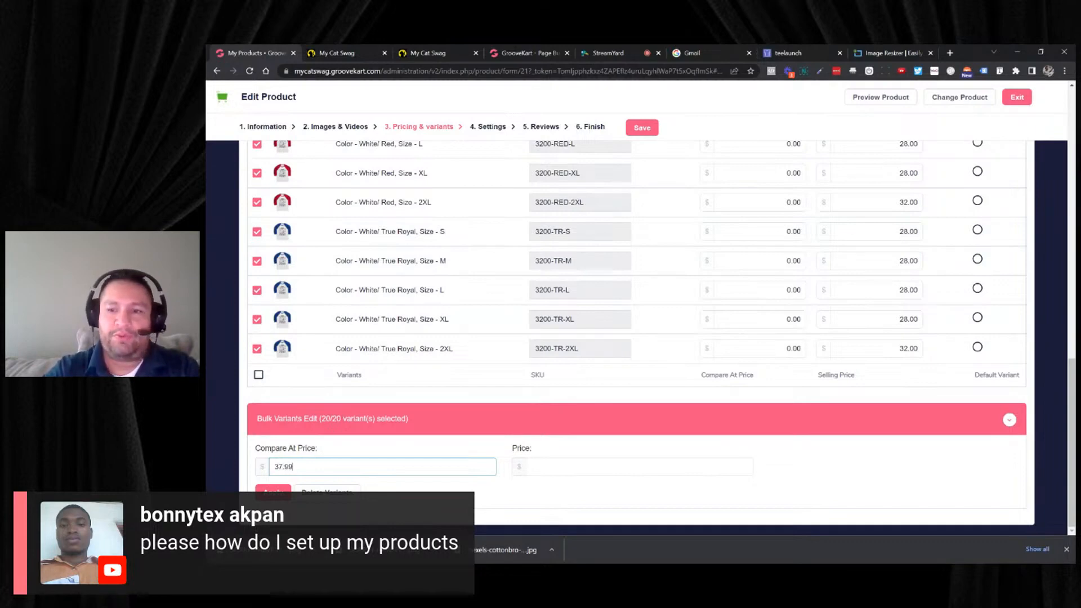
pyautogui.press('Tab')
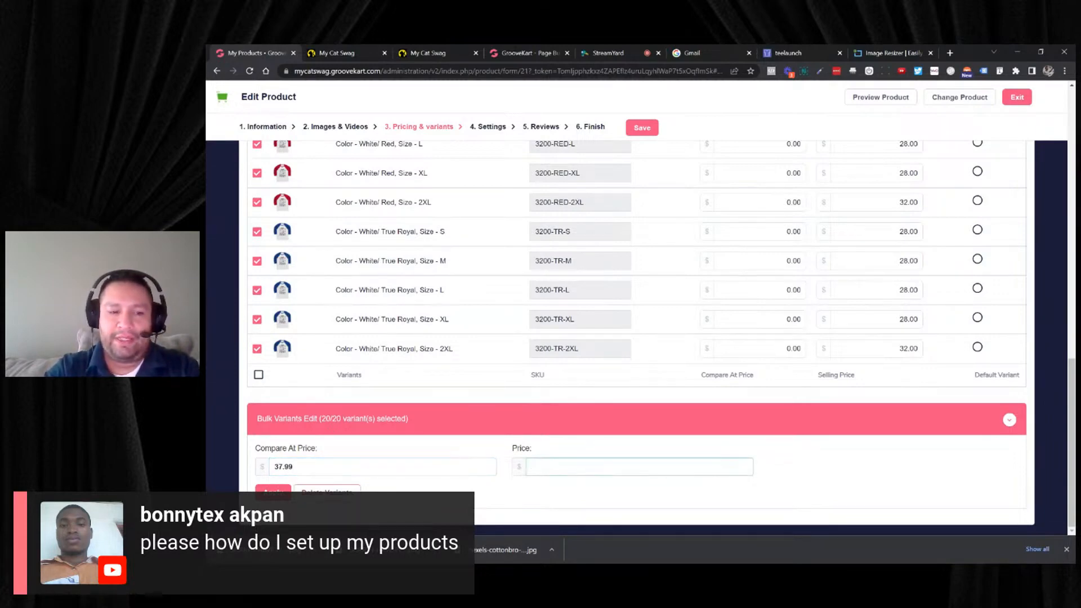
pyautogui.click(273, 495)
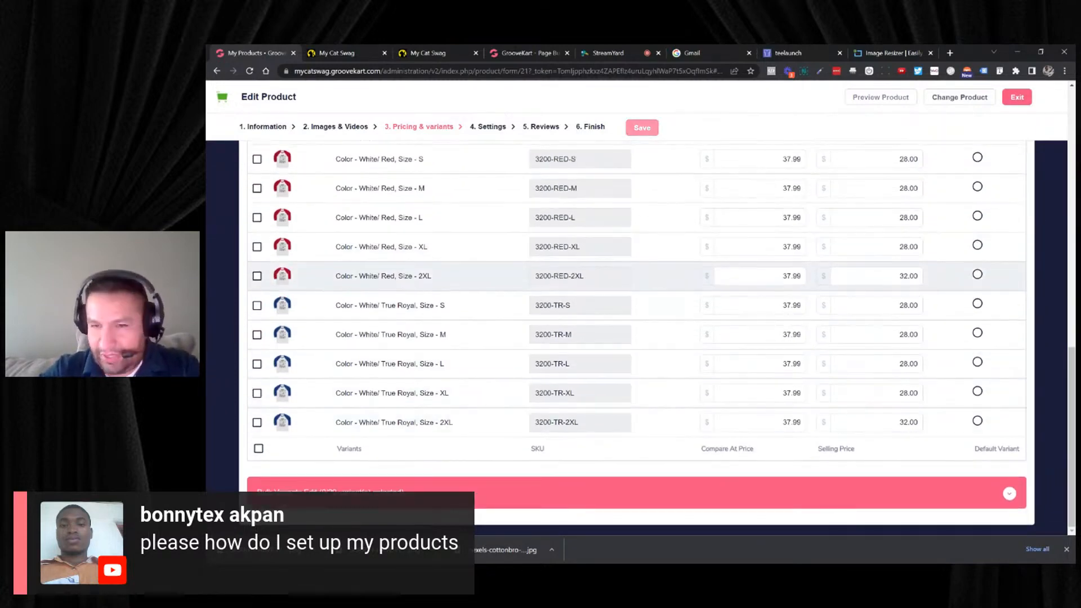
# - Save the variant pricing and preview the raglan's page in the store
pyautogui.scroll(5, 620, 288)
pyautogui.scroll(3, 693, 178)
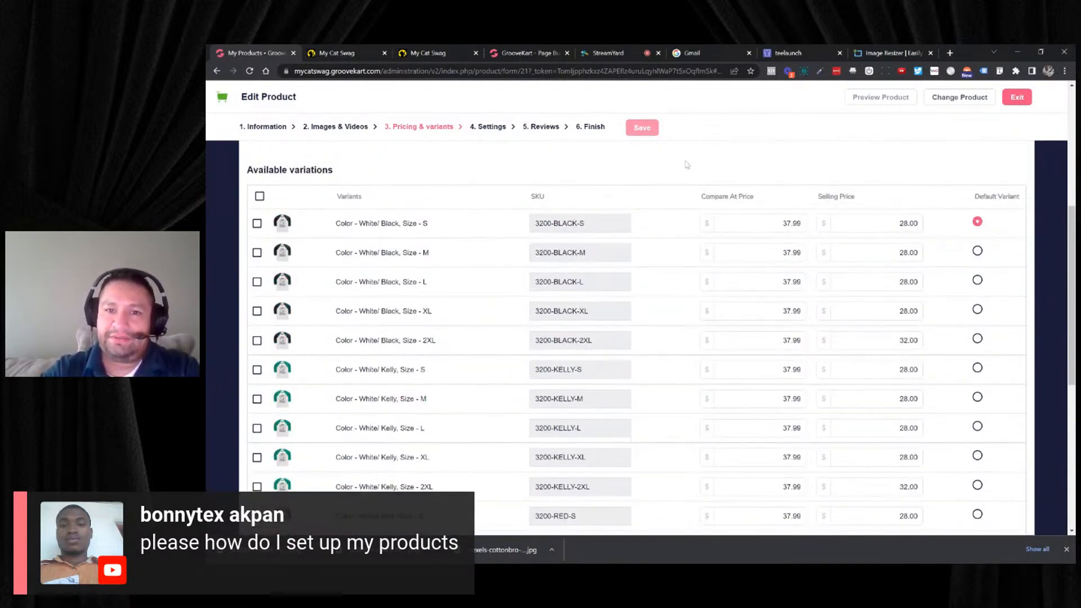
pyautogui.click(654, 133)
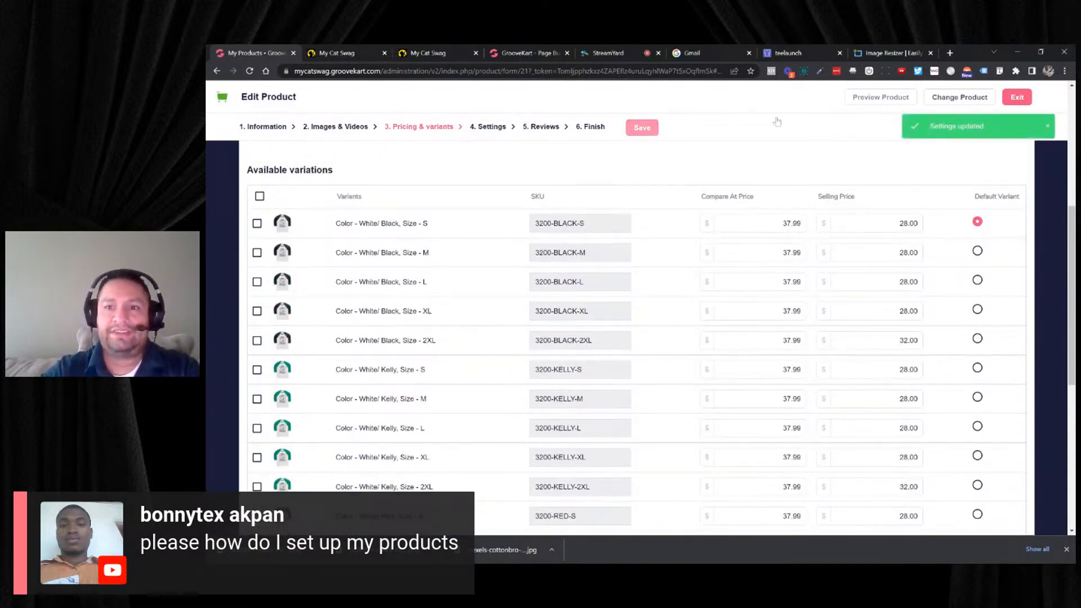
pyautogui.click(858, 100)
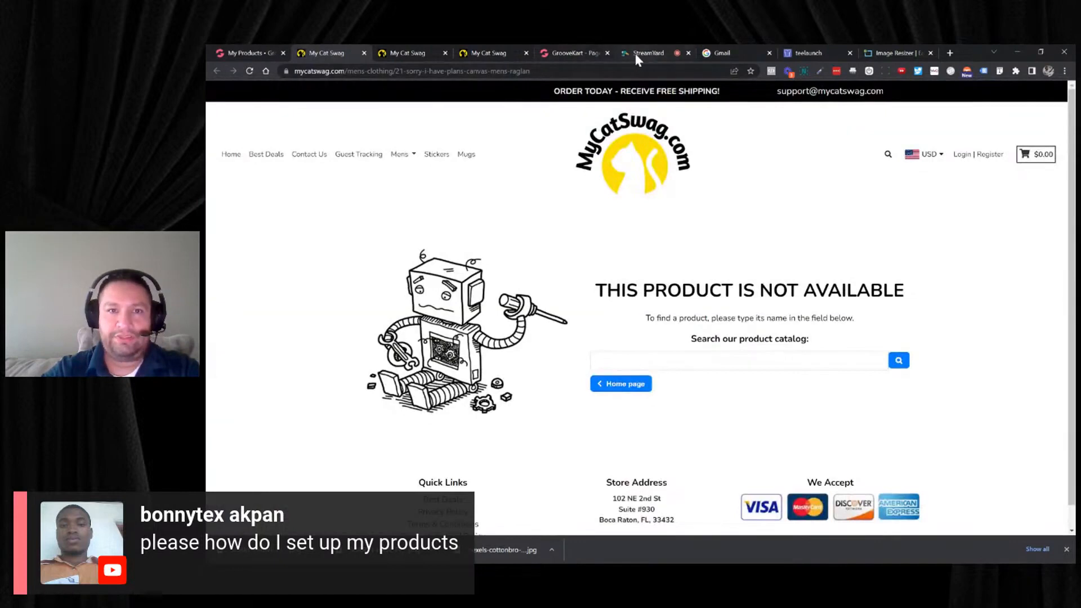
# - Back in the product editor, publish the raglan with display on the website enabled, and preview its store page
pyautogui.click(248, 55)
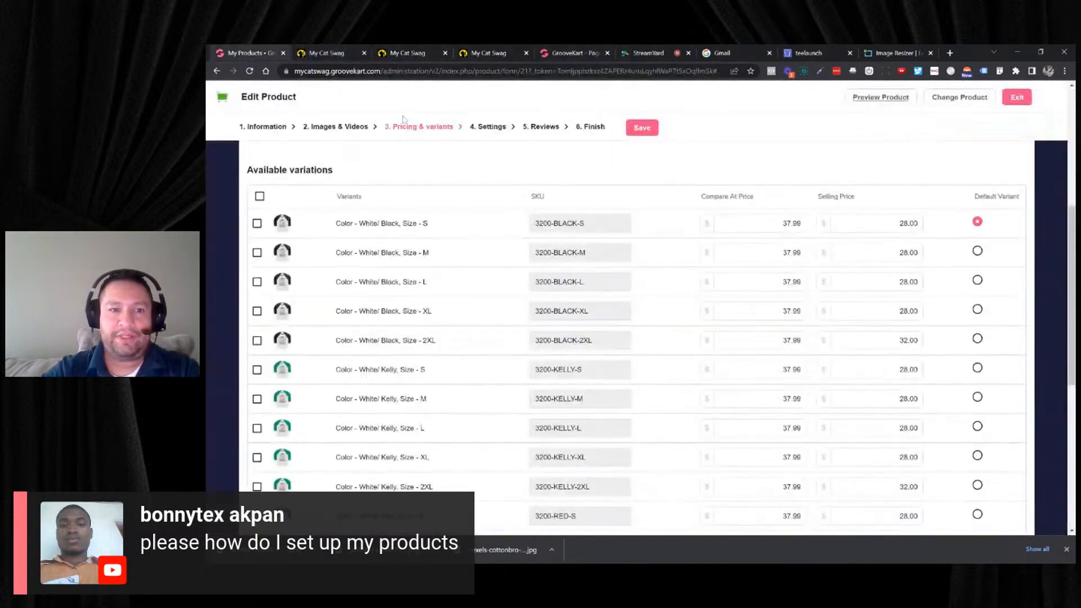
pyautogui.scroll(2, 445, 161)
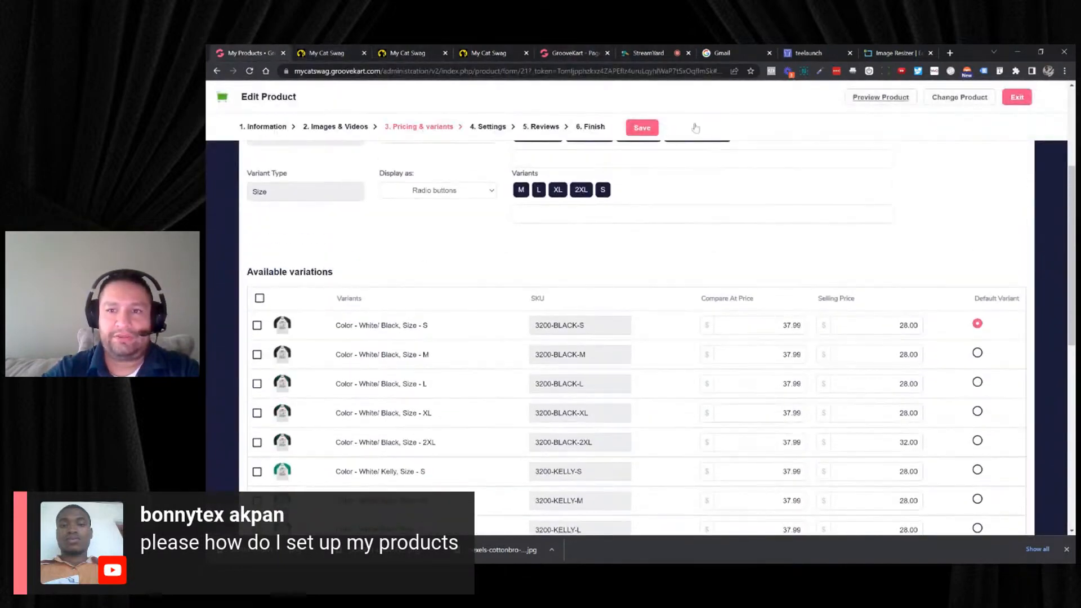
pyautogui.click(642, 128)
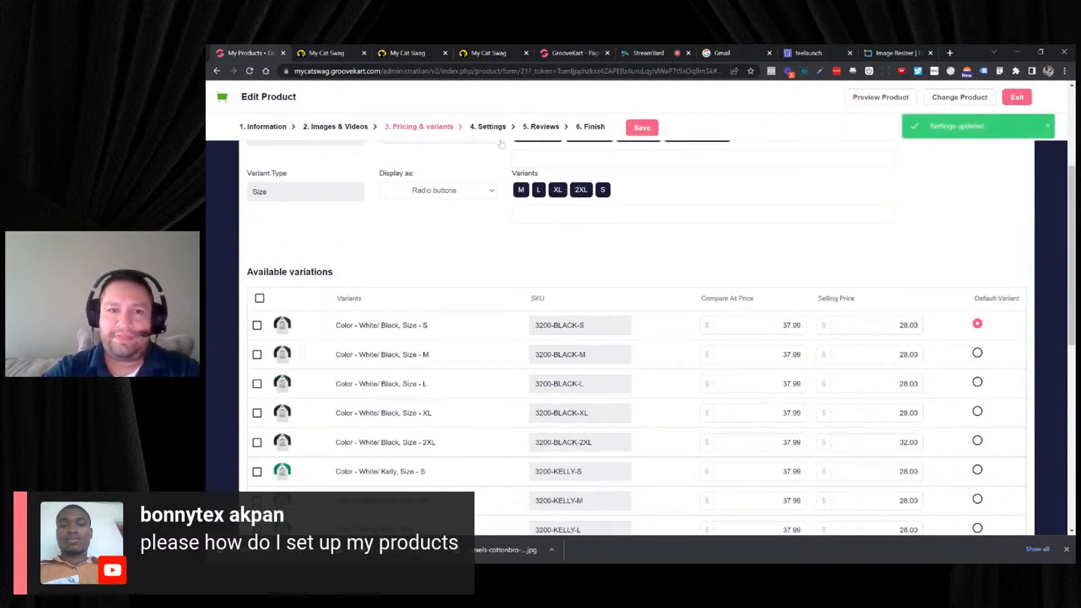
pyautogui.click(581, 128)
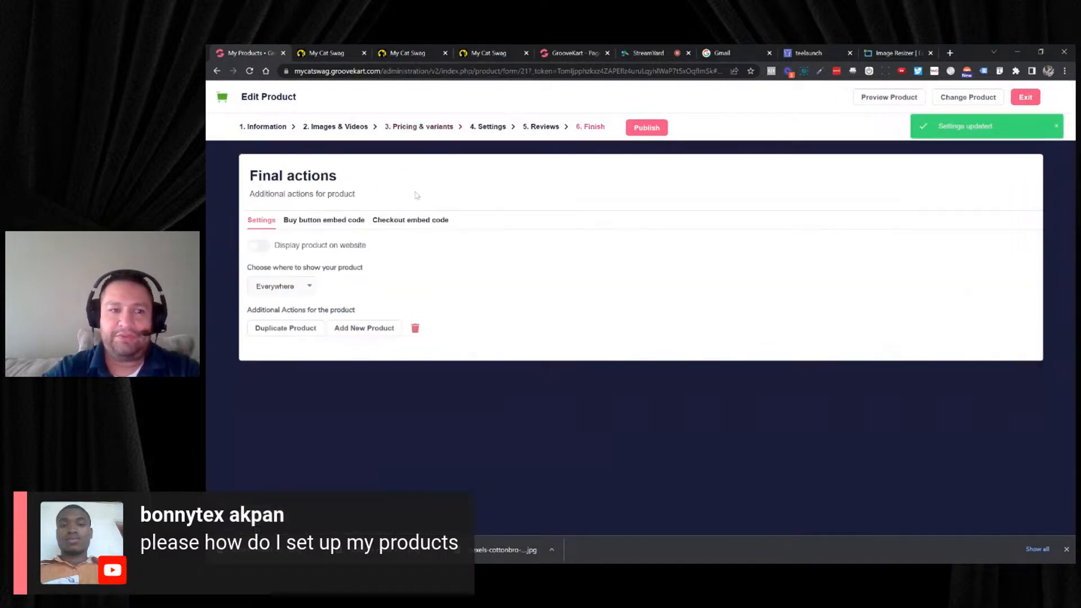
pyautogui.click(258, 246)
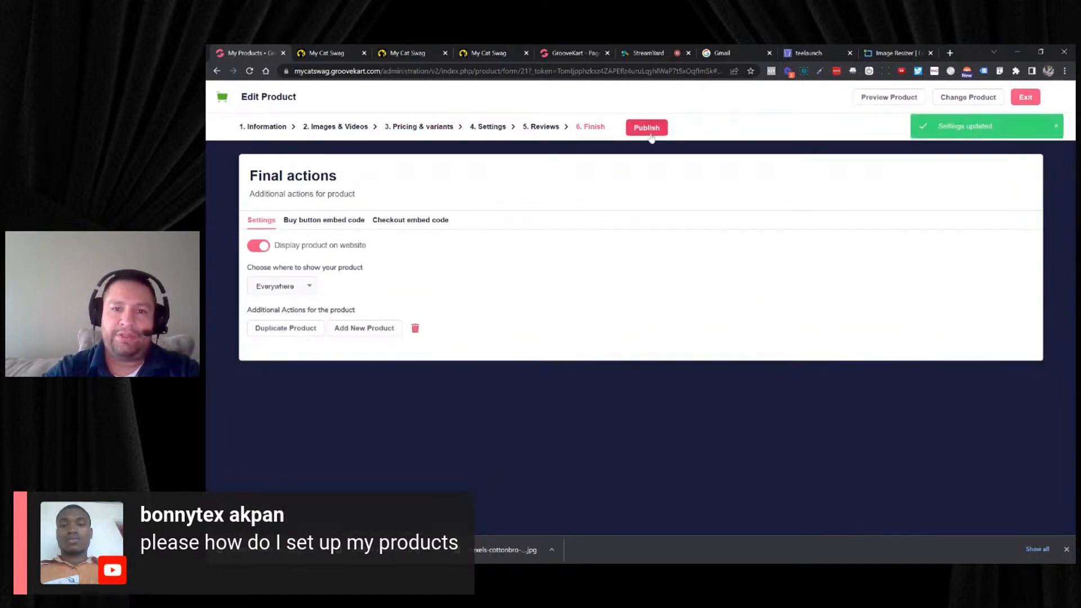
pyautogui.click(648, 128)
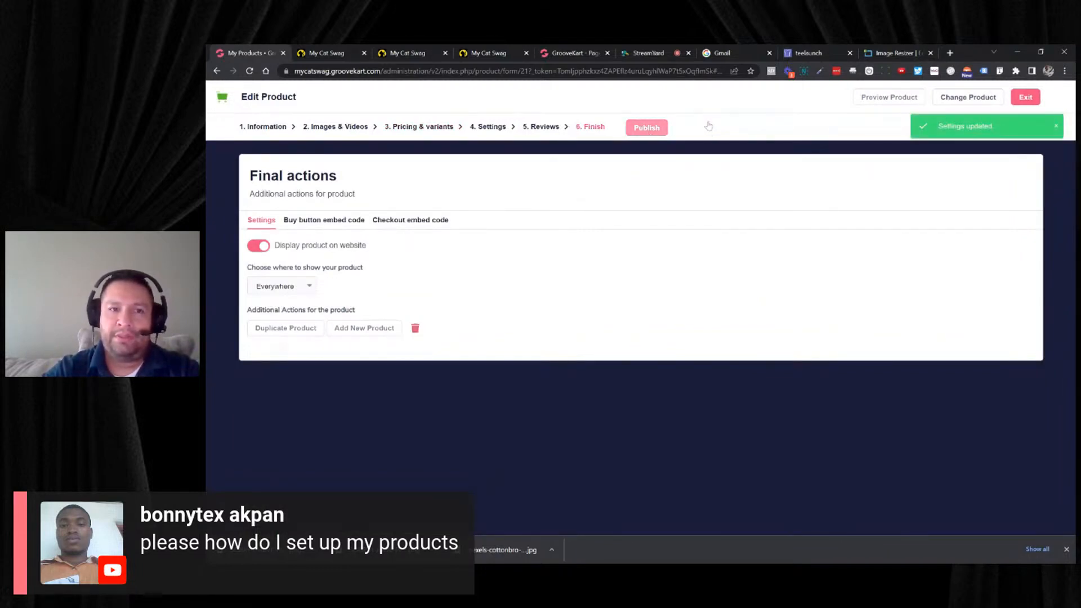
pyautogui.click(876, 98)
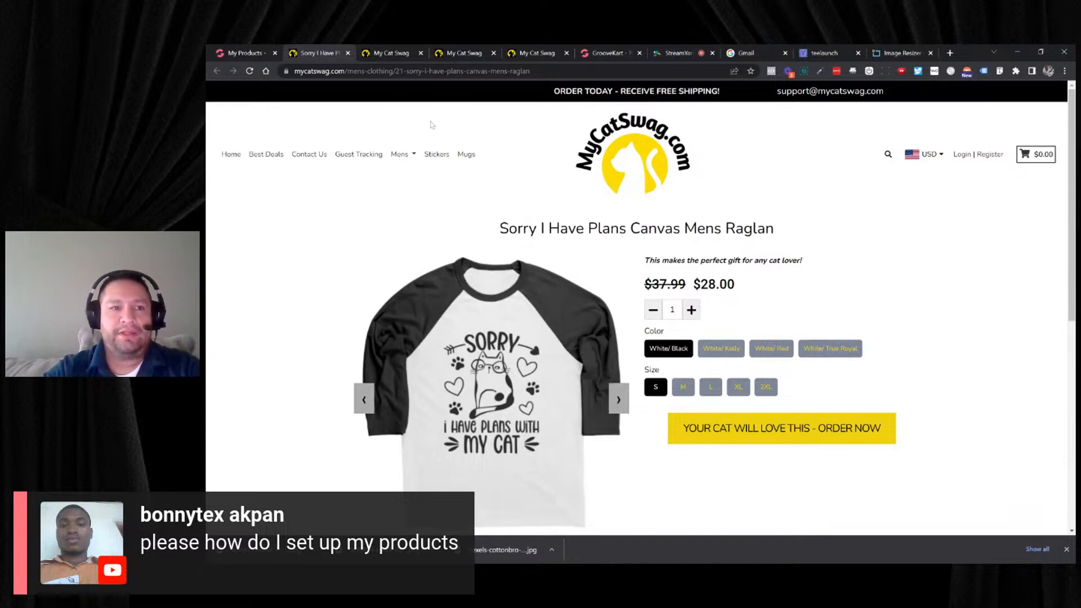
# - Return to the raglan's pricing in the editor and create a 5% quantity discount for 2 items
pyautogui.click(265, 56)
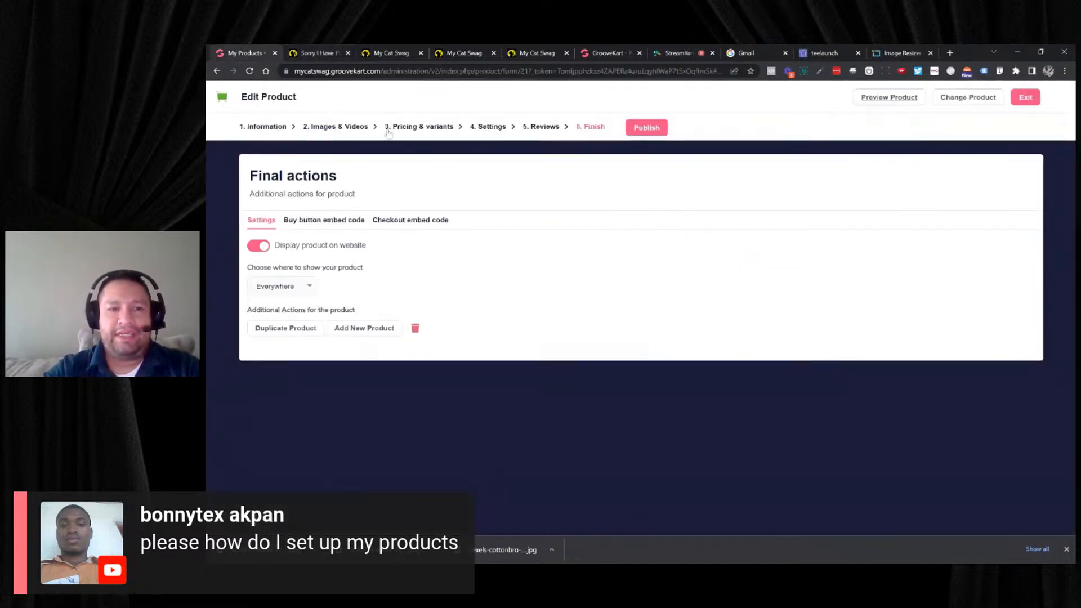
pyautogui.click(423, 128)
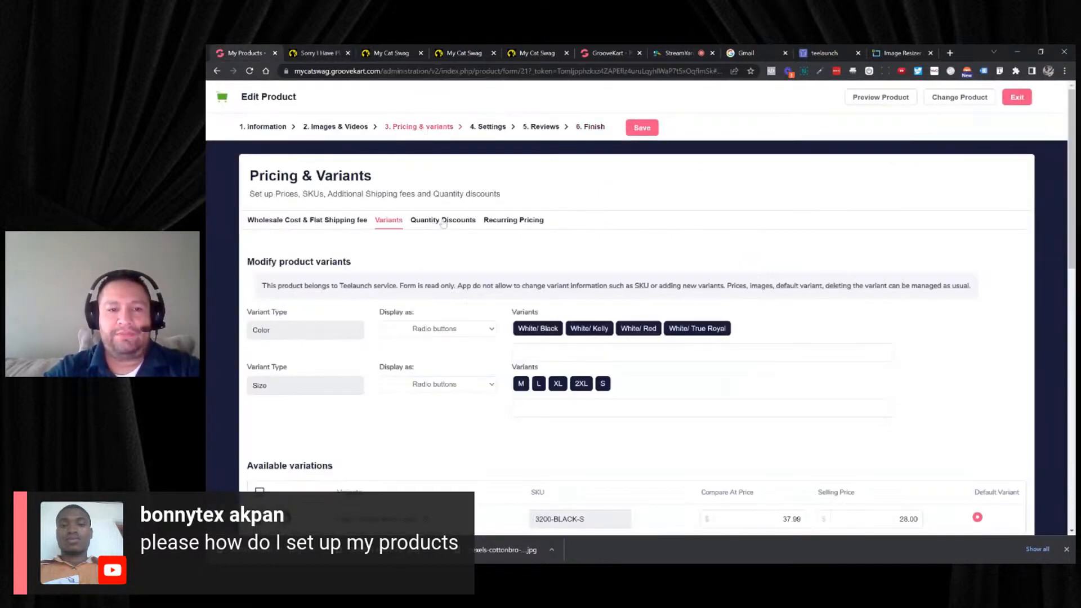
pyautogui.click(443, 222)
pyautogui.click(270, 296)
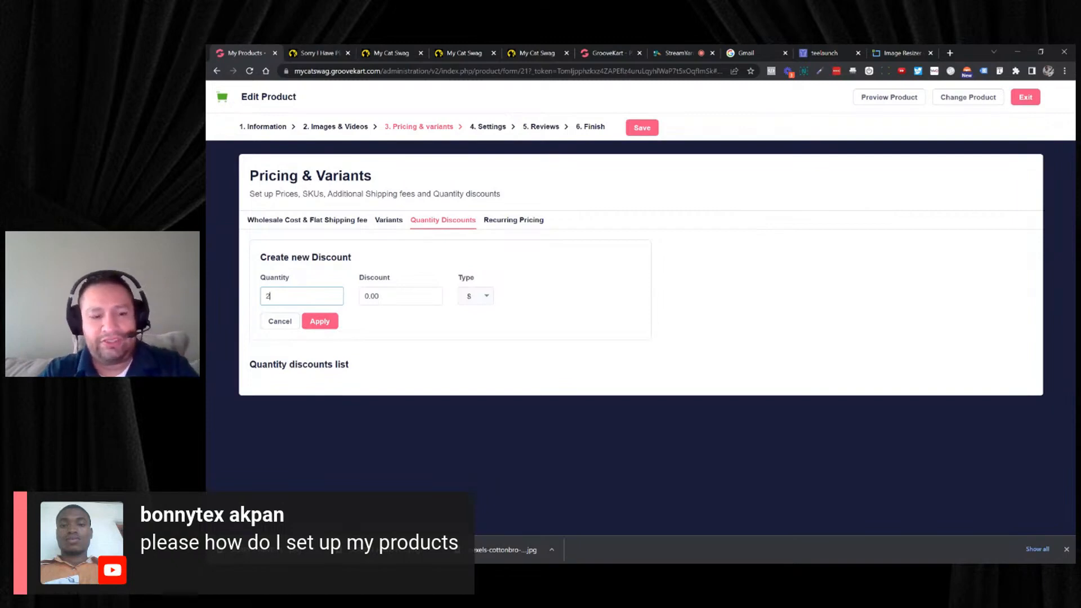
pyautogui.press('Tab')
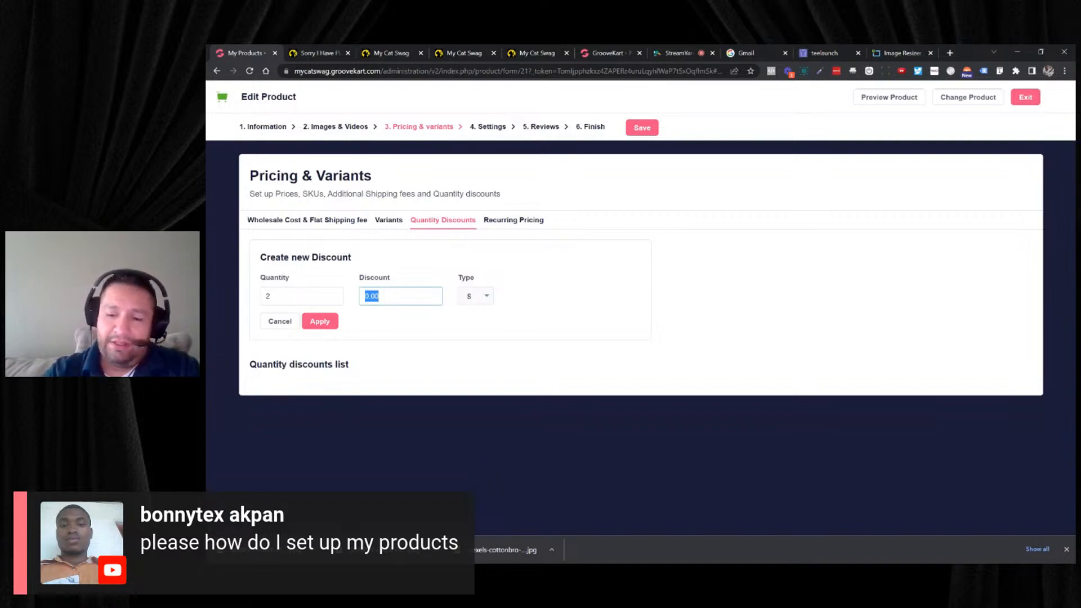
pyautogui.write('5')
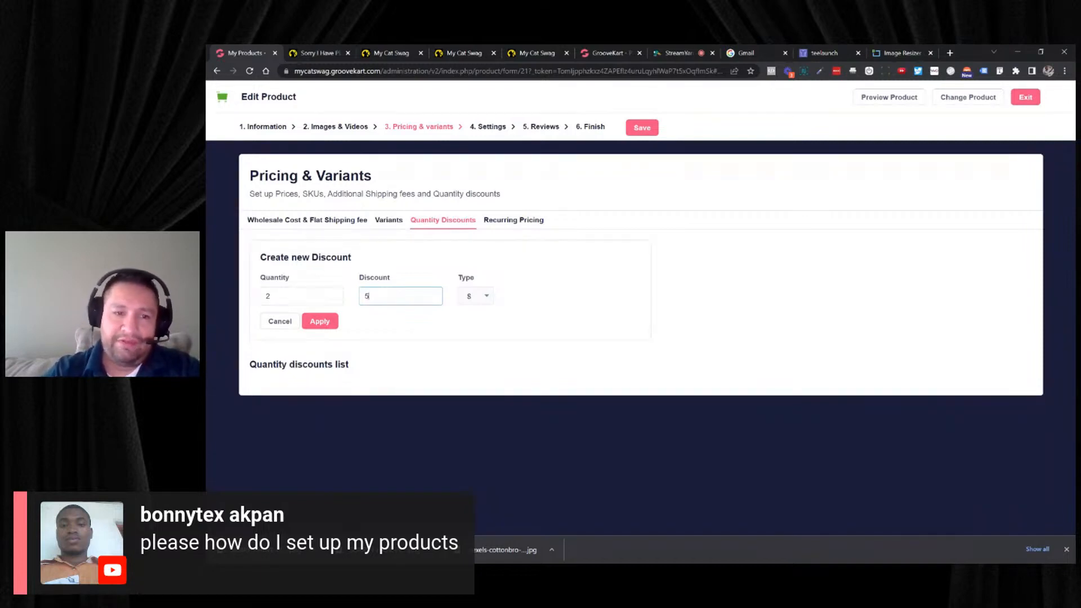
pyautogui.click(476, 296)
pyautogui.click(473, 322)
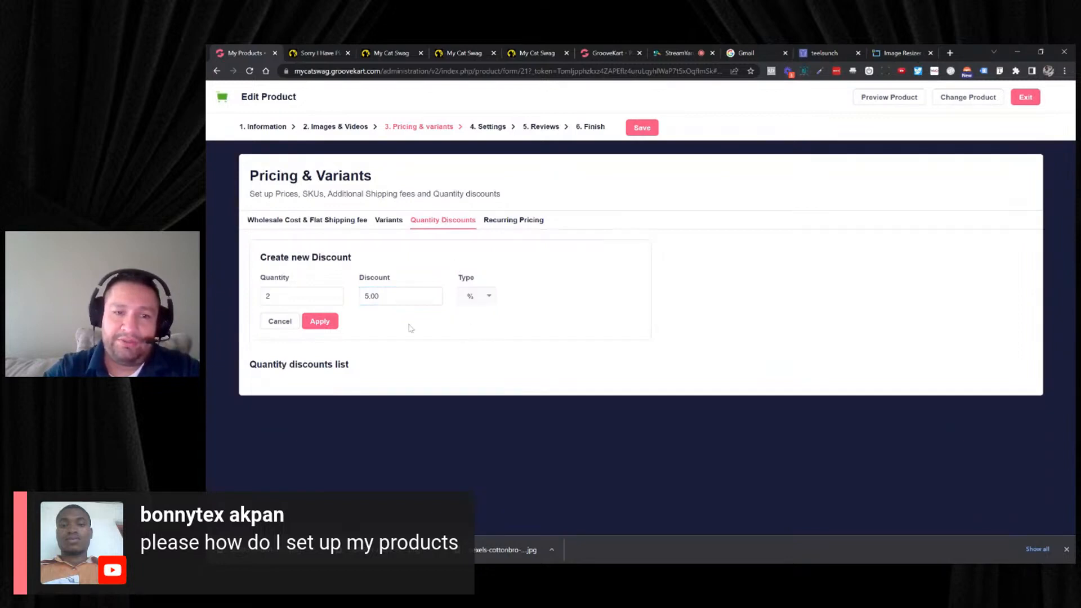
pyautogui.click(320, 321)
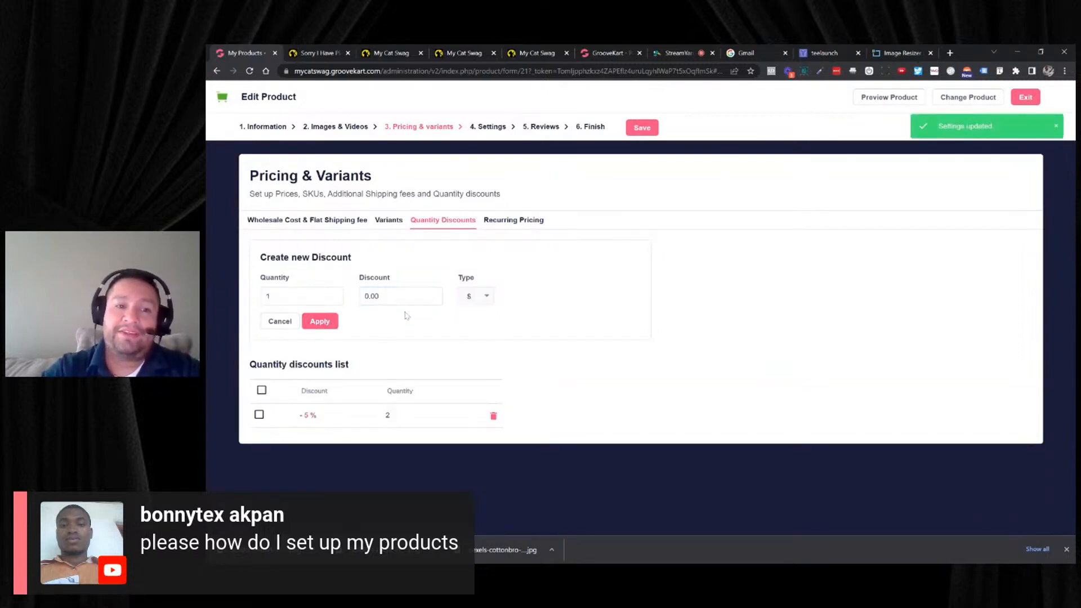
# - Add a second quantity discount of 15% for 3 items
pyautogui.doubleClick(268, 296)
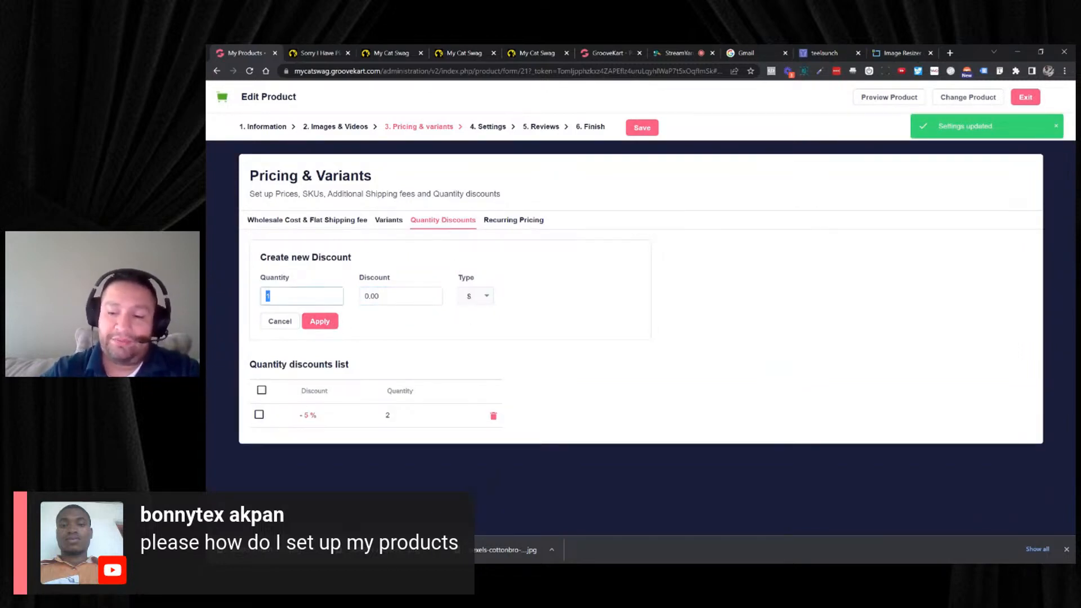
pyautogui.press('Tab')
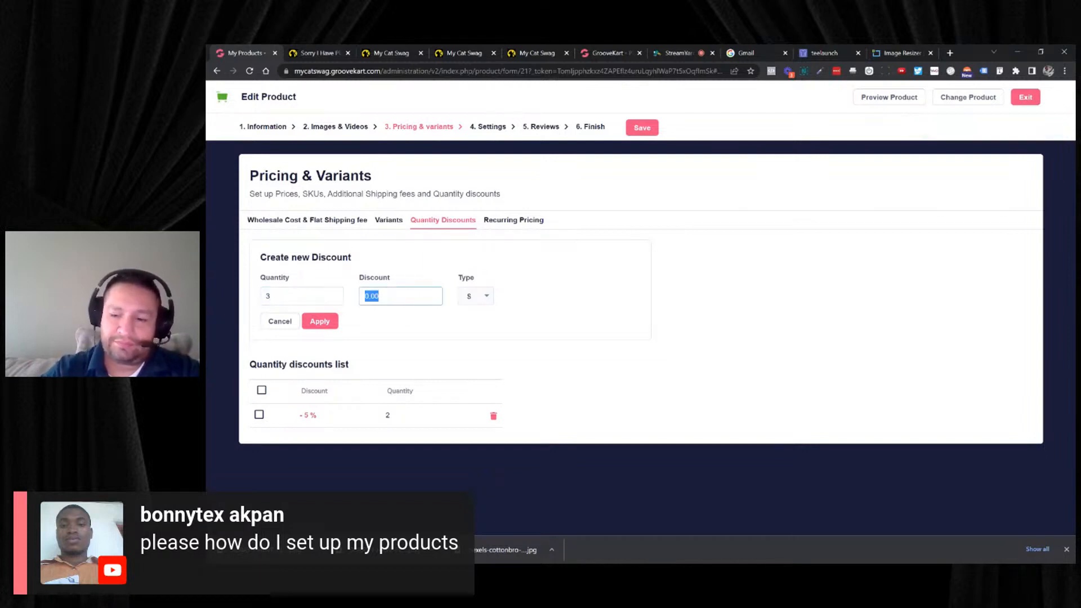
pyautogui.write('15')
pyautogui.click(476, 296)
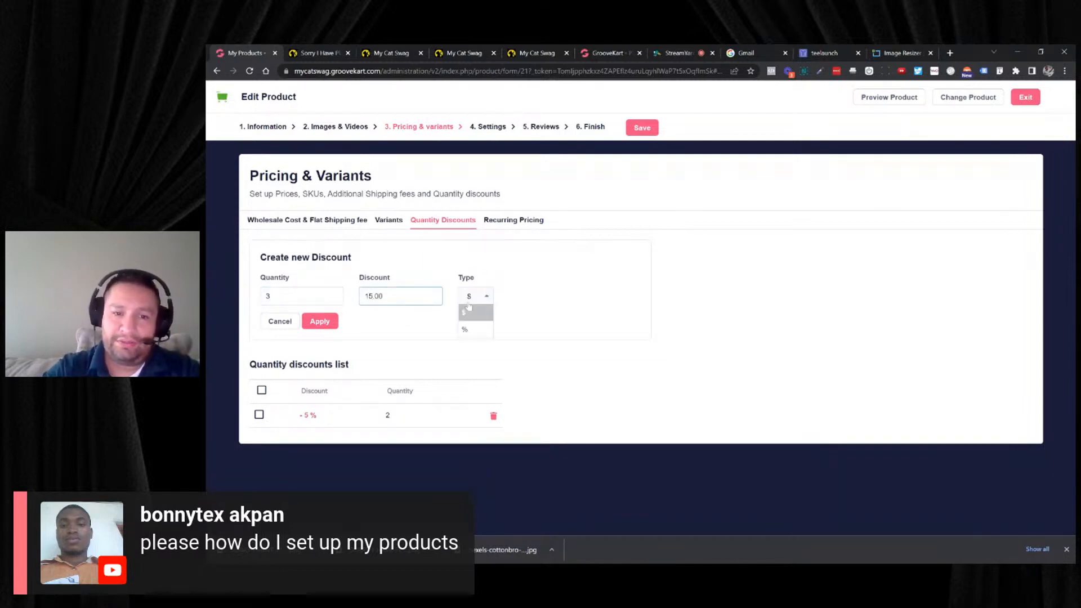
pyautogui.click(473, 329)
pyautogui.click(324, 322)
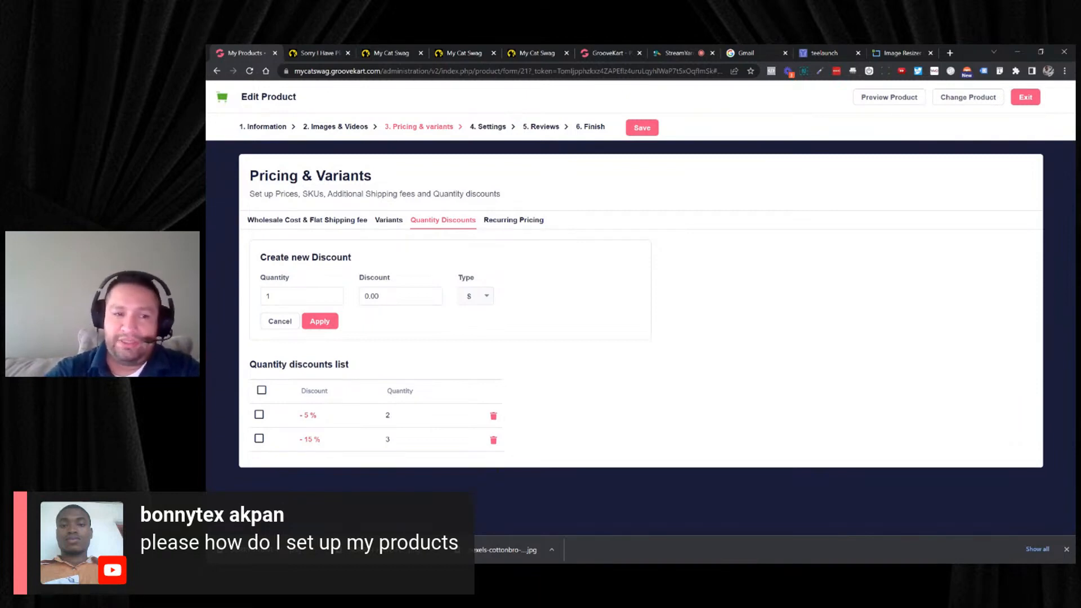
# - Add a third quantity discount of 25% for 4 items
pyautogui.doubleClick(288, 296)
pyautogui.write('4')
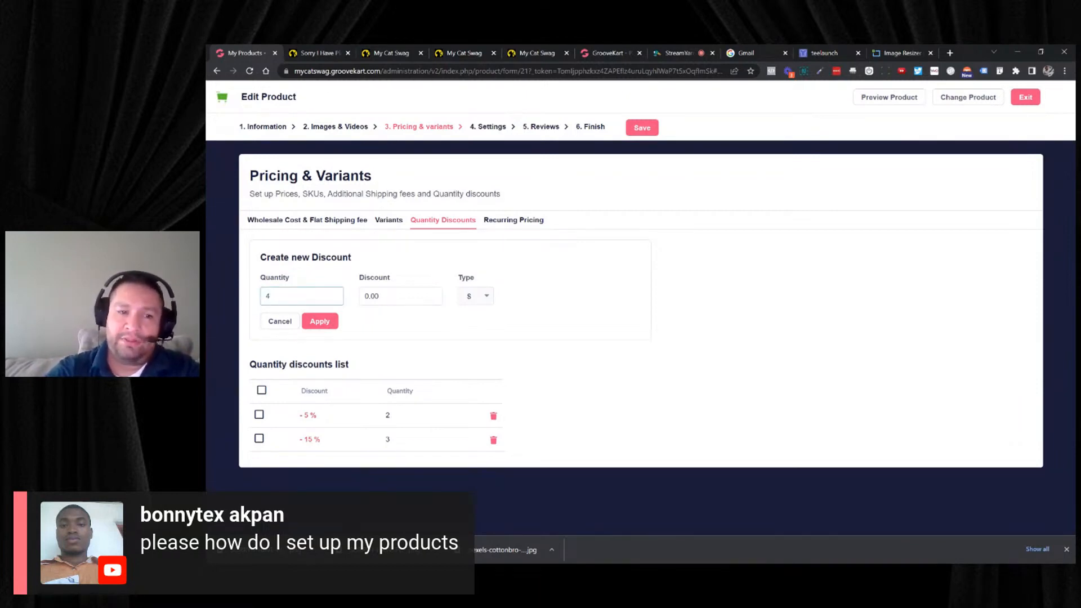
pyautogui.doubleClick(370, 296)
pyautogui.write('25')
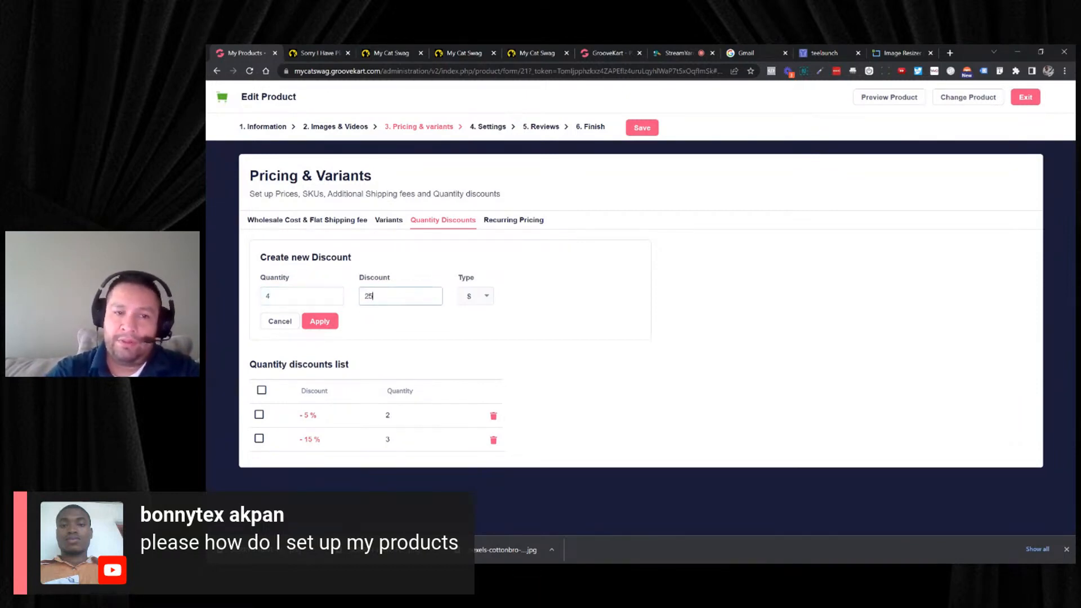
pyautogui.click(475, 305)
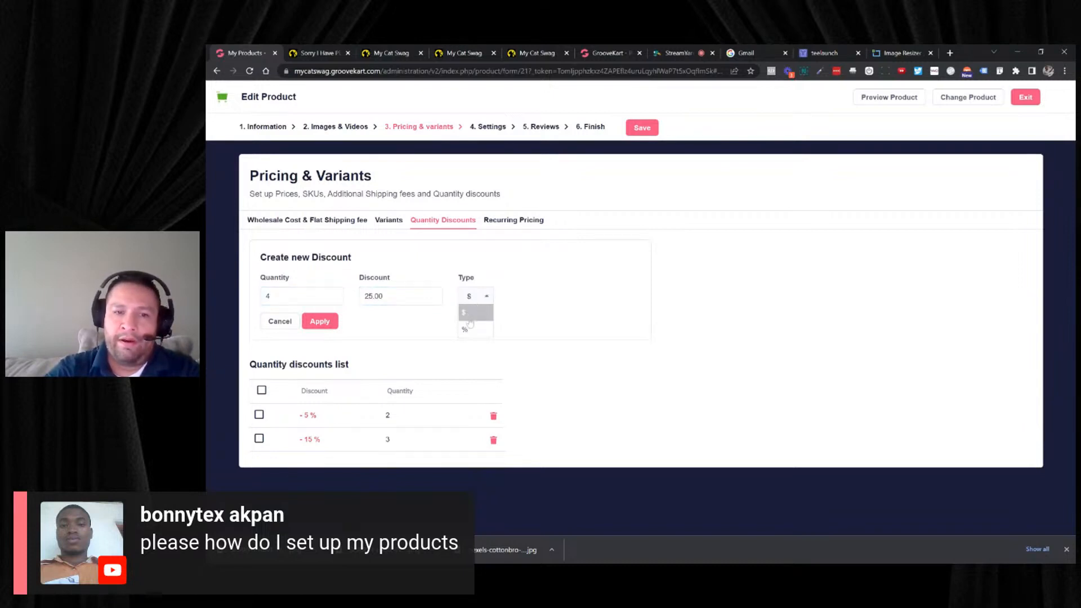
pyautogui.click(471, 315)
pyautogui.click(319, 321)
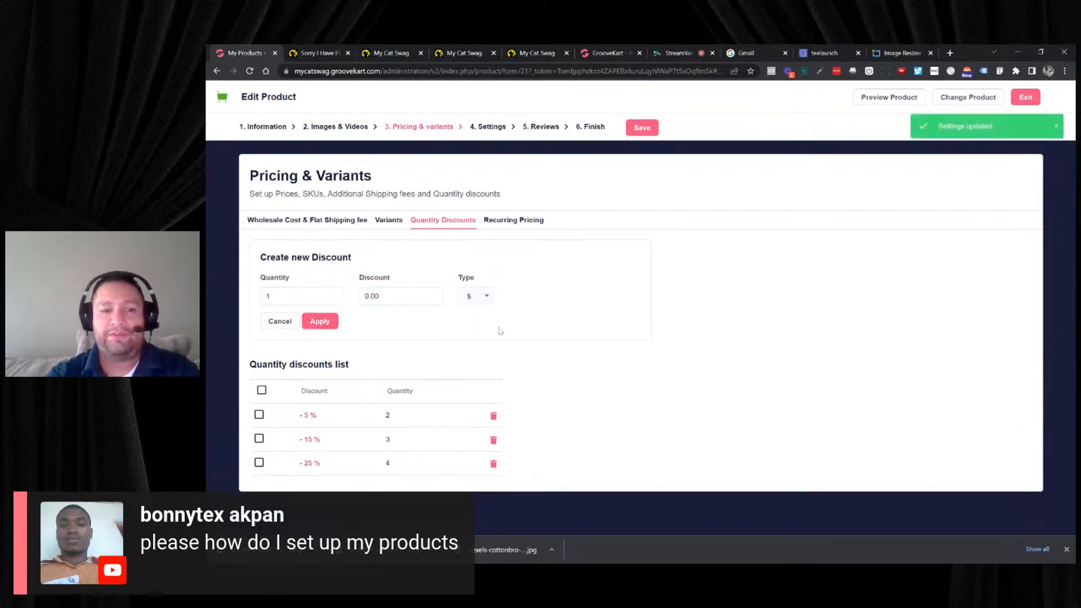
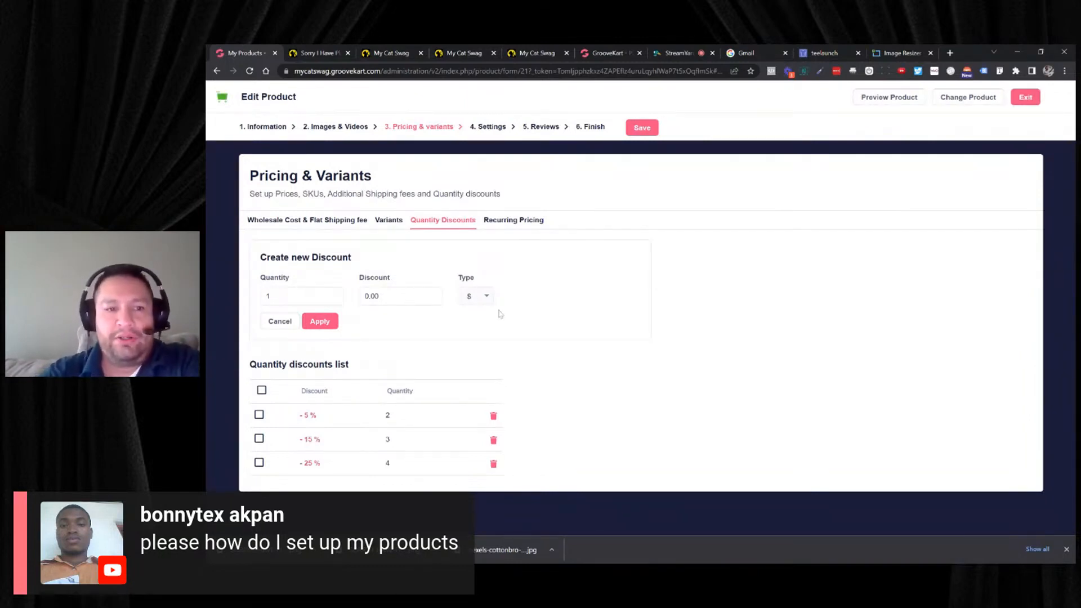
# - Look over the raglan's recurring pricing plan options, quantity discounts and variants
pyautogui.click(513, 220)
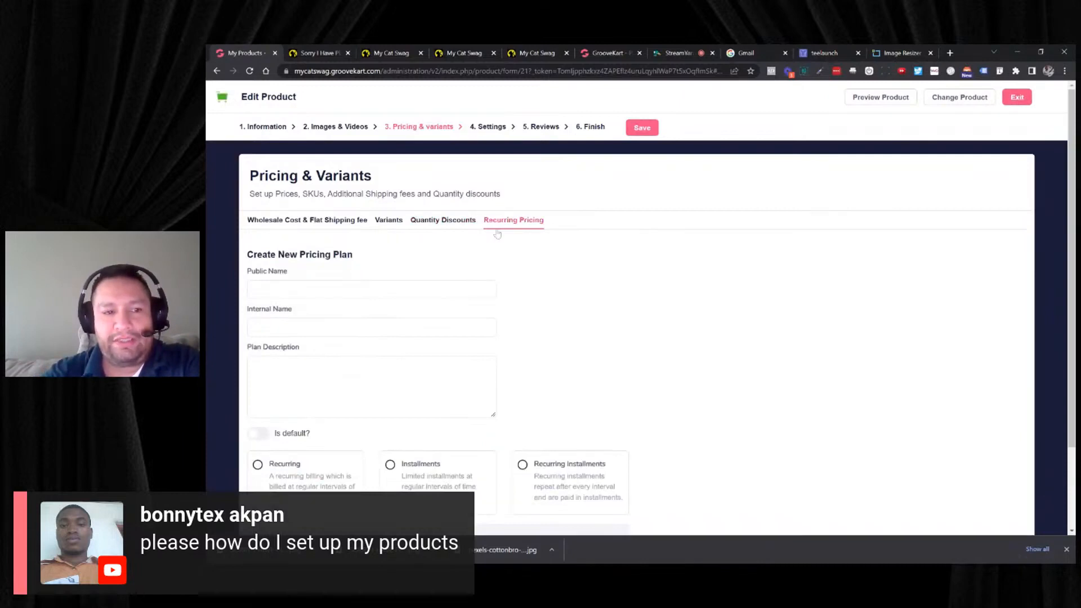
pyautogui.scroll(-1, 514, 220)
pyautogui.scroll(1, 636, 338)
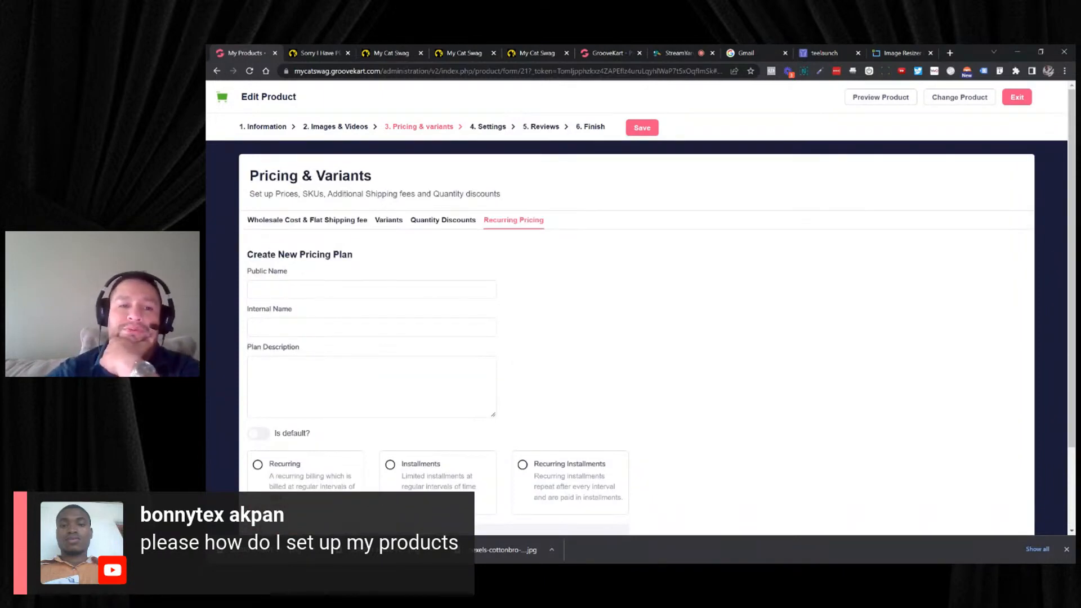
pyautogui.click(431, 224)
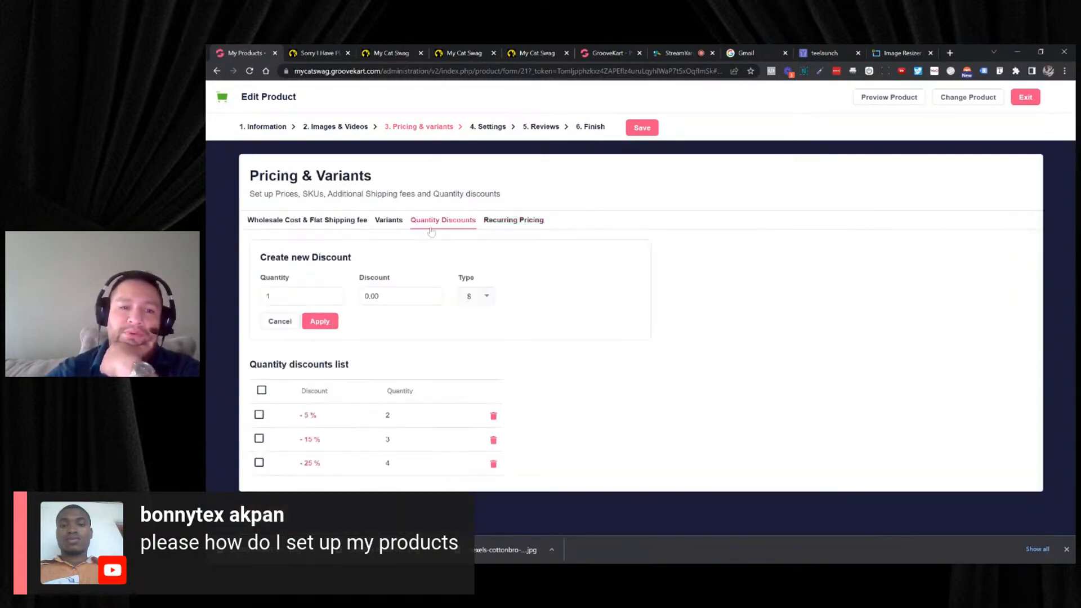
pyautogui.click(395, 224)
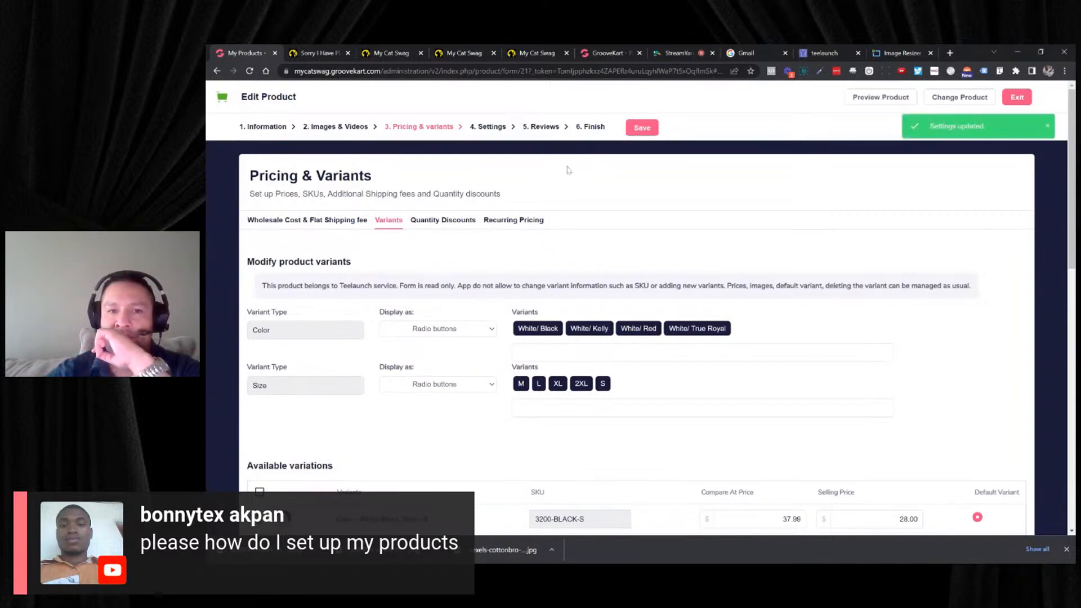
# - In the raglan's settings, add Cats Are My Favorite People Womens V-Neck as a one-click upsell product
pyautogui.click(501, 130)
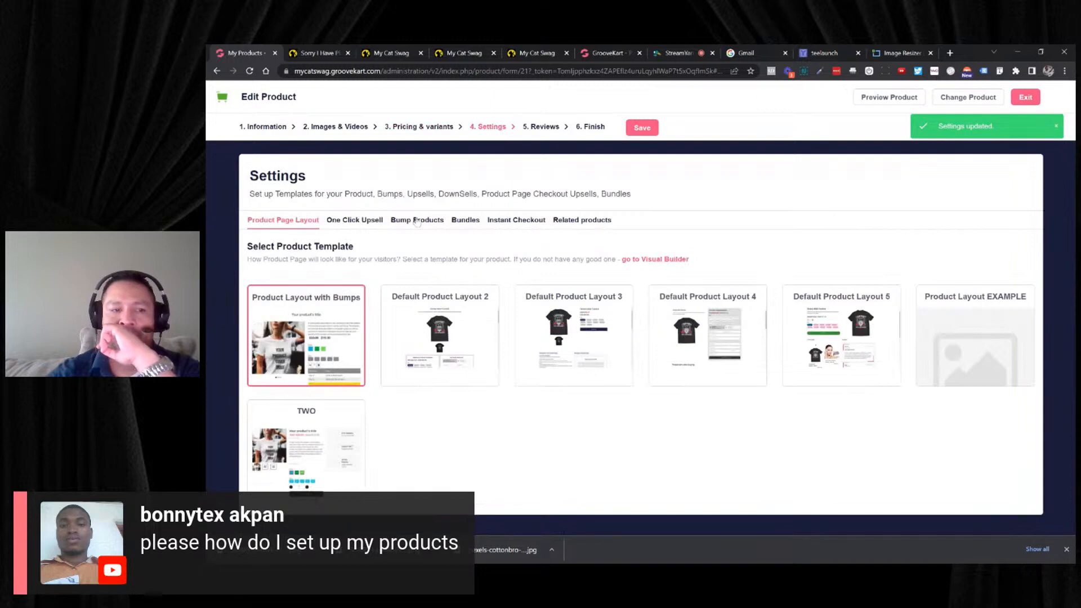
pyautogui.click(361, 224)
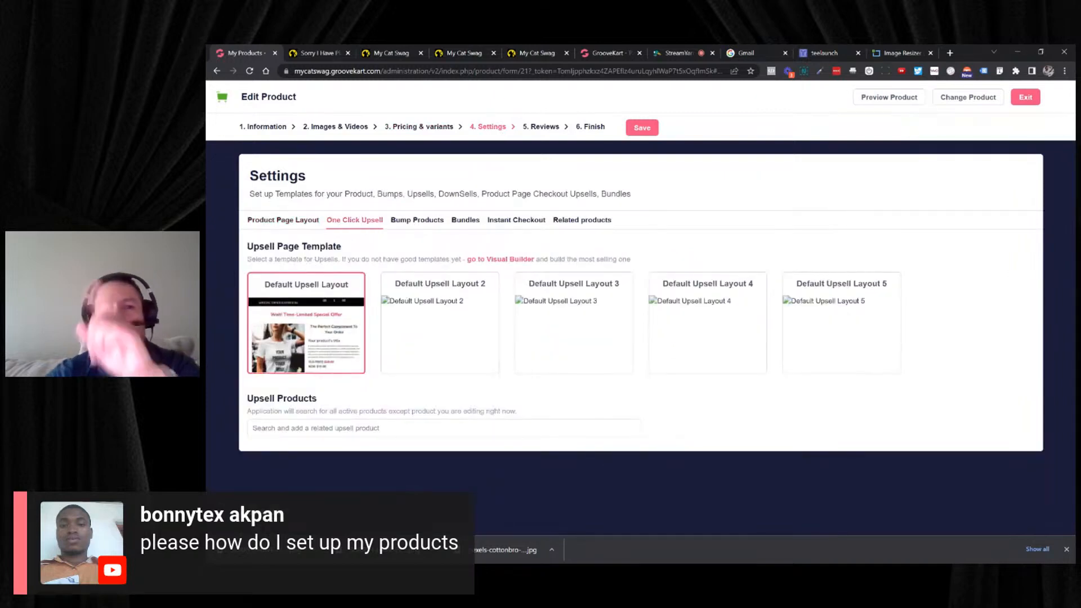
pyautogui.click(395, 428)
pyautogui.write('cat')
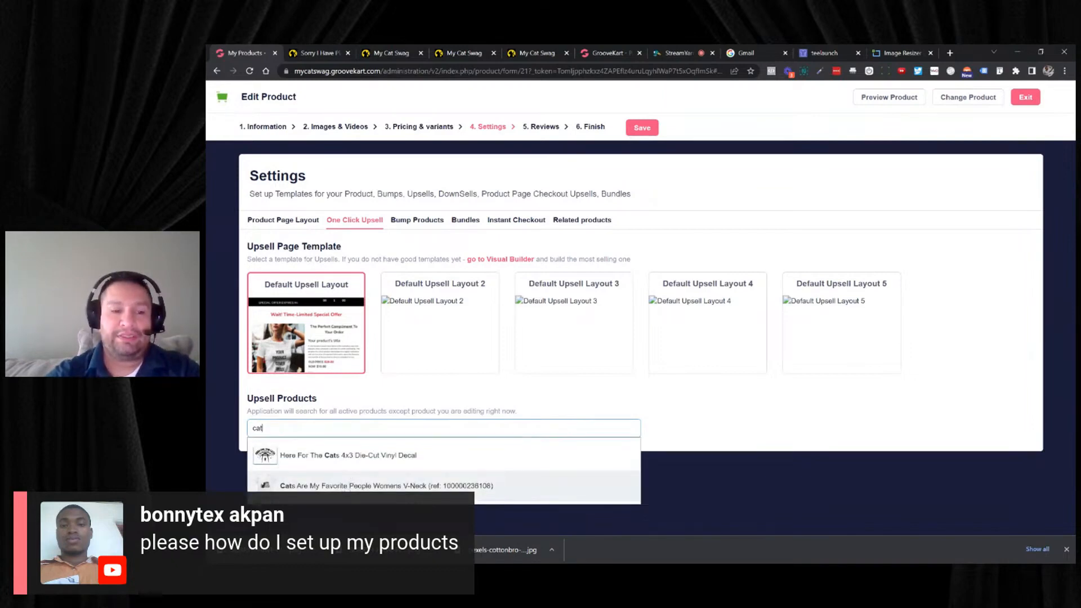
pyautogui.click(366, 485)
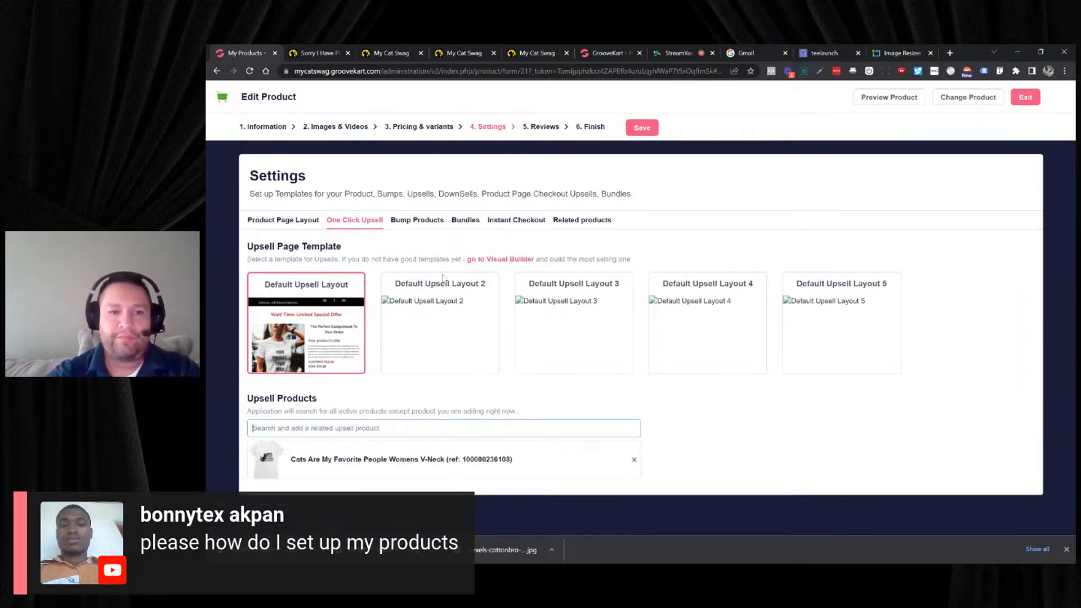
# - Add the Here For The Cats 4x3 Die-Cut Vinyl Decal as a bump on the product page
pyautogui.click(426, 224)
pyautogui.click(428, 276)
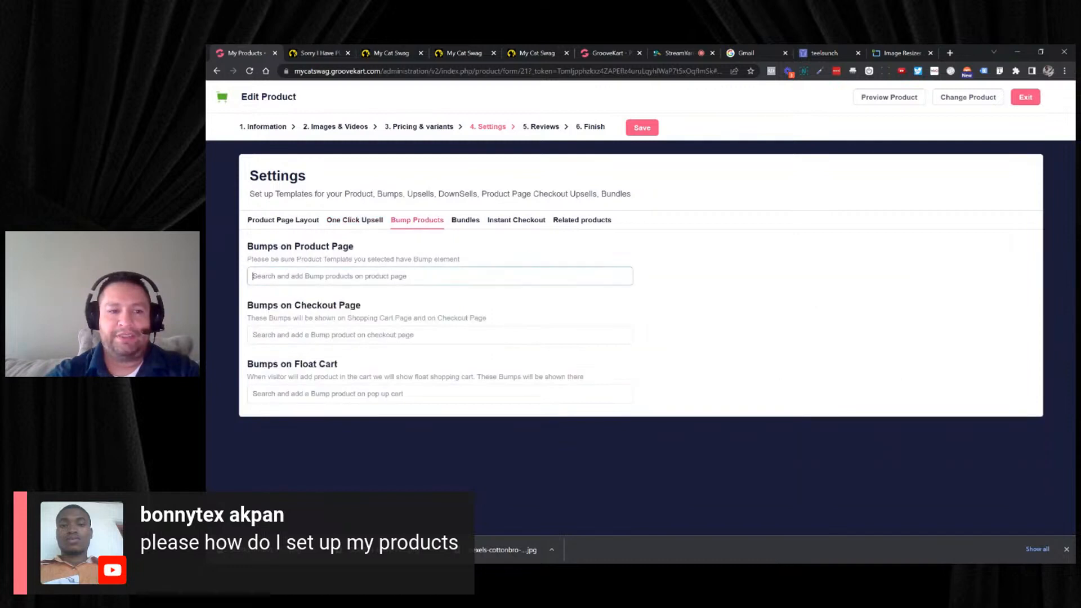
pyautogui.write('a')
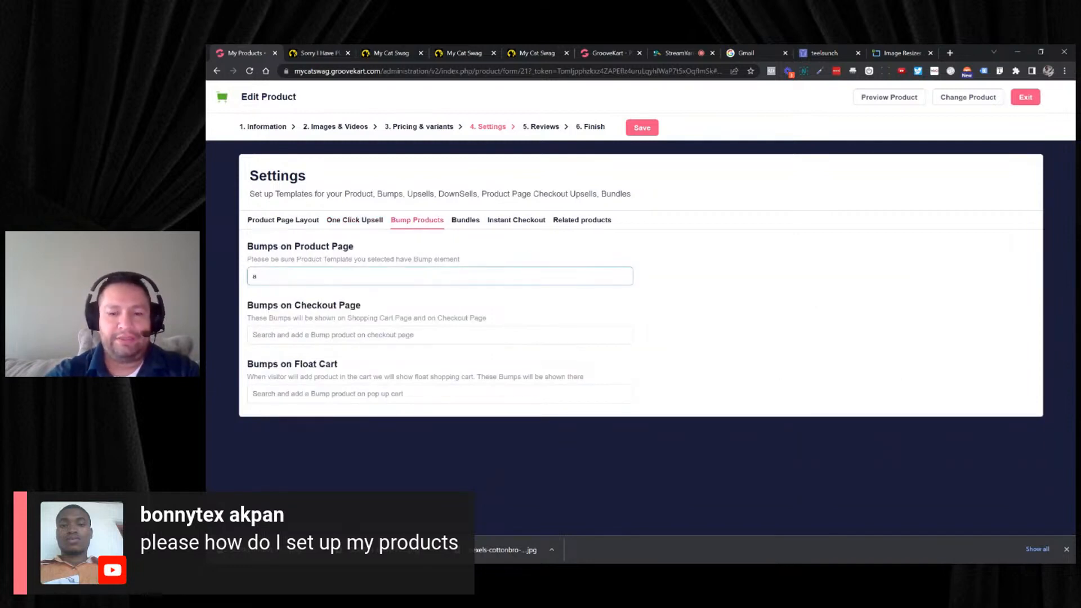
pyautogui.press('BackSpace')
pyautogui.write('stick')
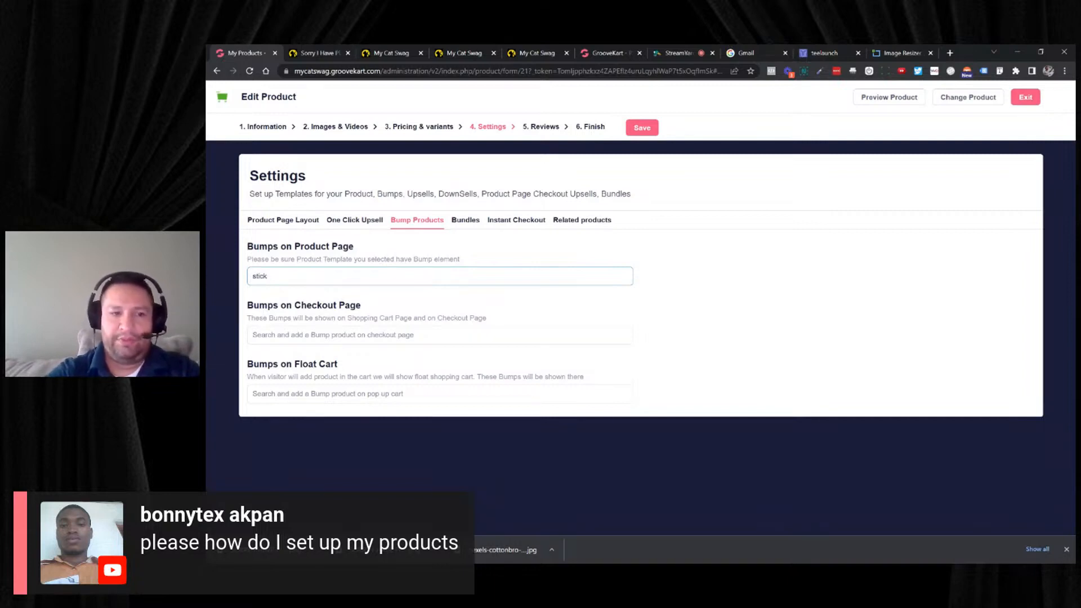
pyautogui.press('BackSpace')
pyautogui.write('here')
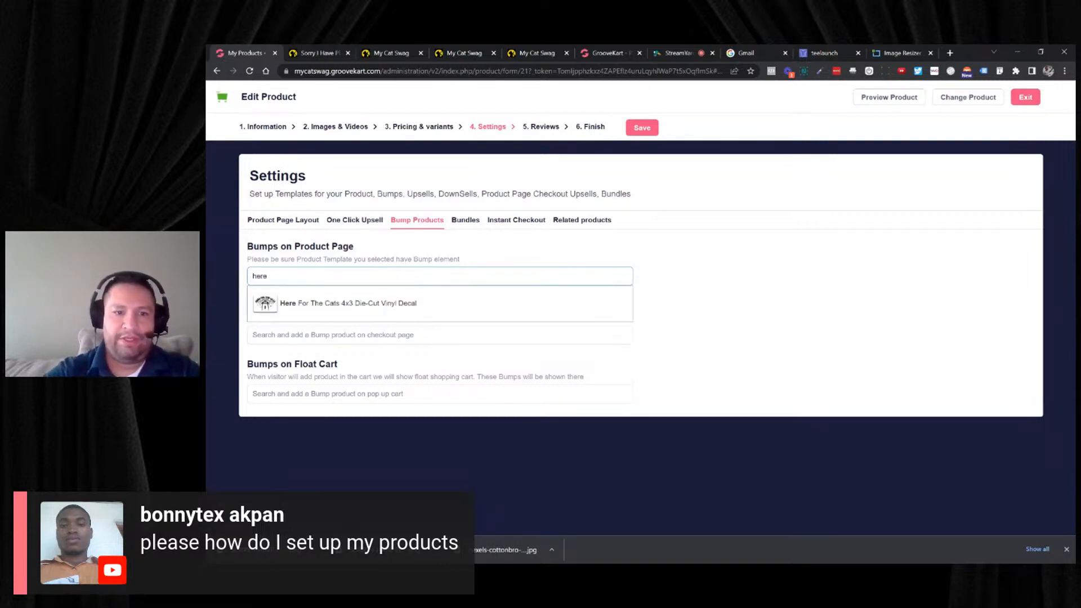
pyautogui.click(522, 304)
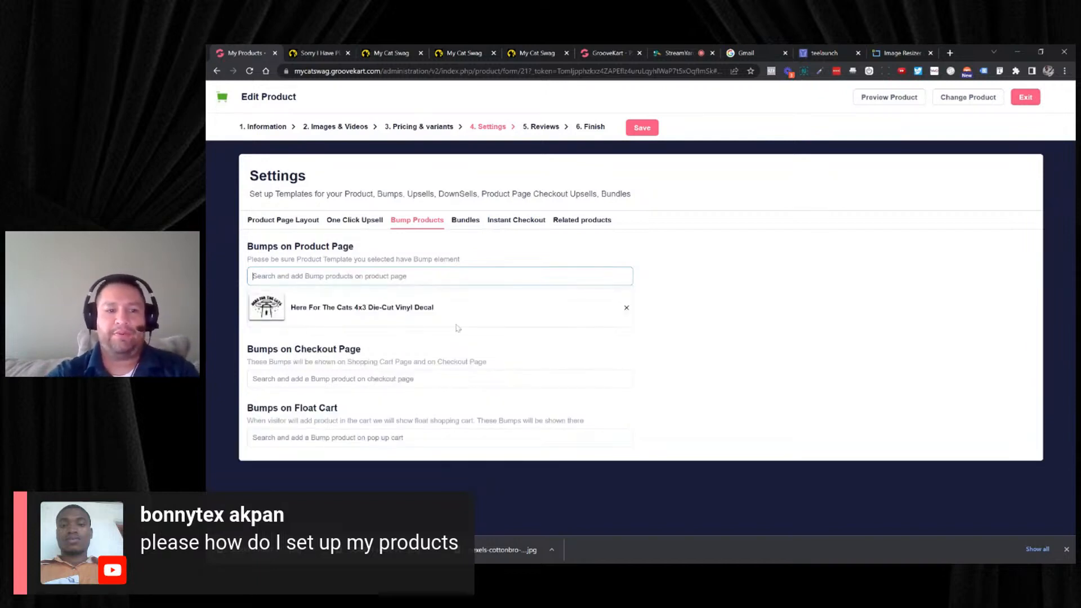
# - Add the Here For The Cats decal as a bump on both the checkout page and the float cart
pyautogui.click(451, 378)
pyautogui.write('he')
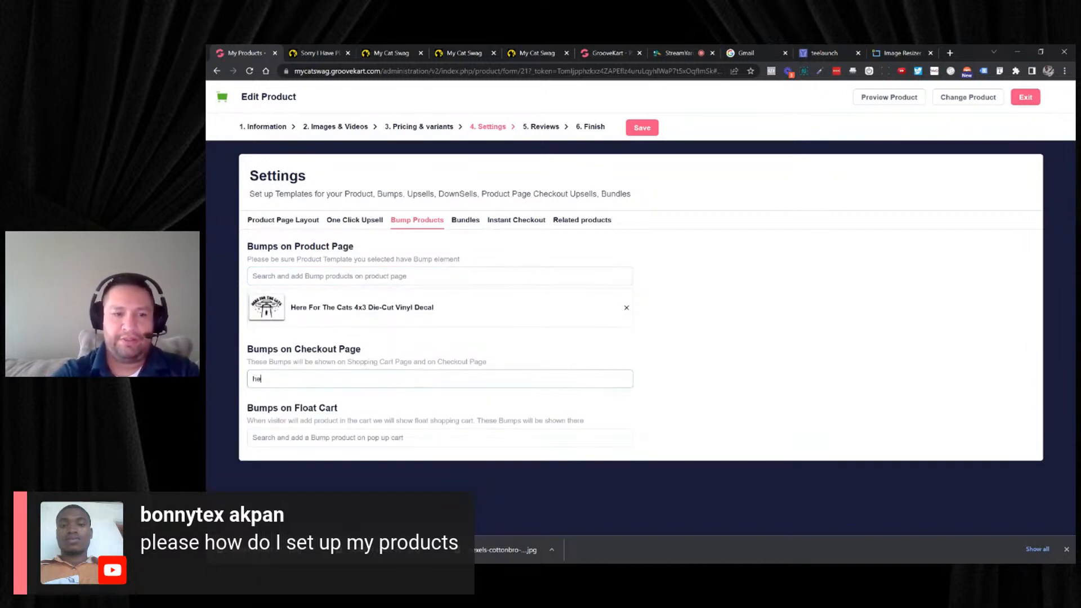
pyautogui.write('re')
pyautogui.click(378, 401)
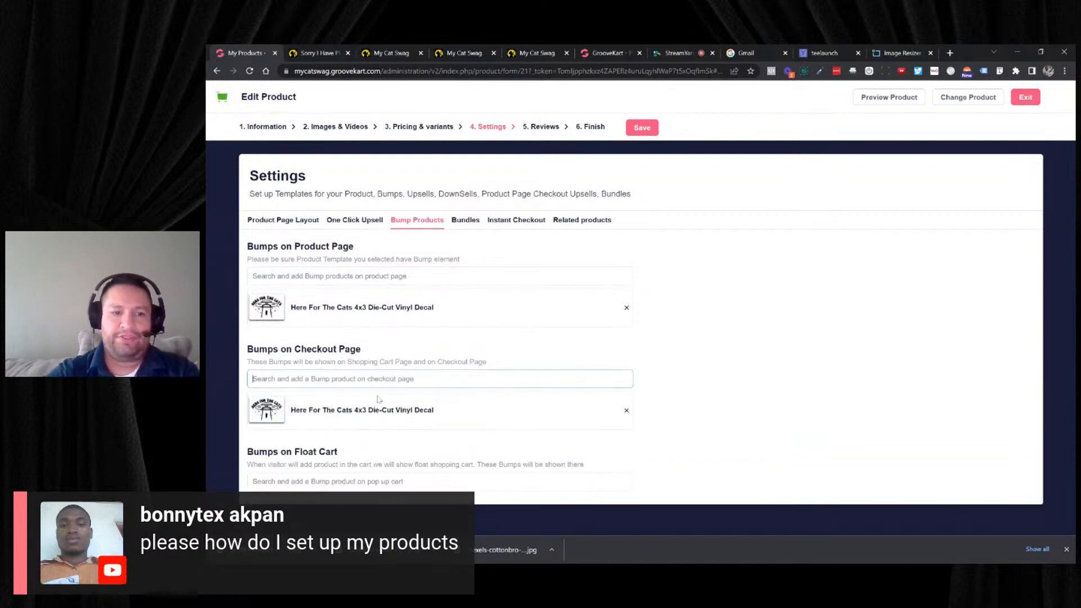
pyautogui.click(394, 482)
pyautogui.write('here')
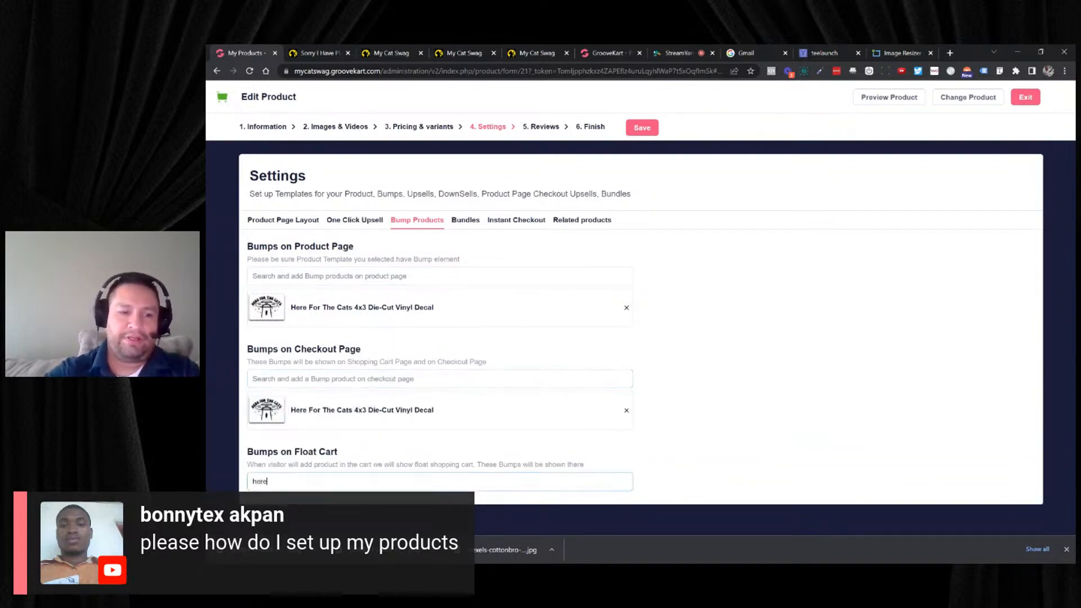
pyautogui.click(394, 507)
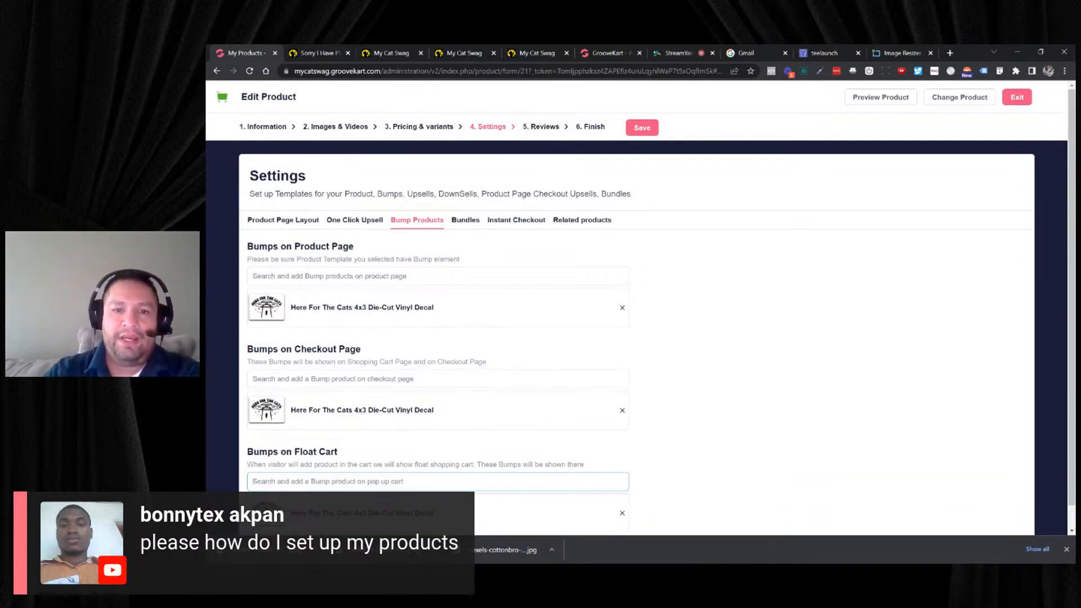
# - Add the Here For The Cats decal and the Cats Are My Favorite People Womens V-Neck as related products, and save the settings
pyautogui.click(569, 221)
pyautogui.click(454, 277)
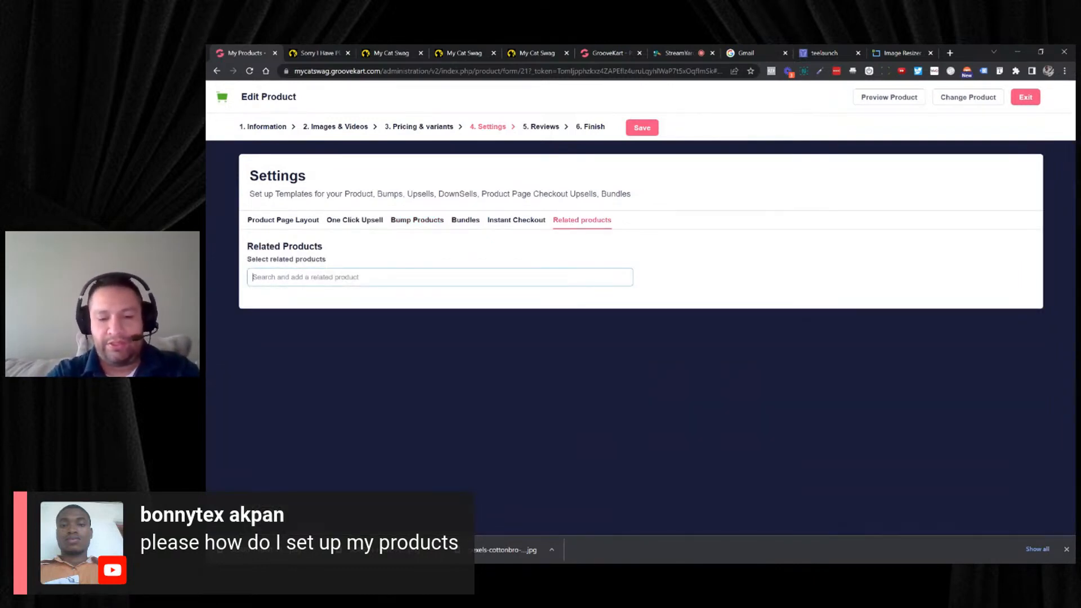
pyautogui.write('here')
pyautogui.click(427, 304)
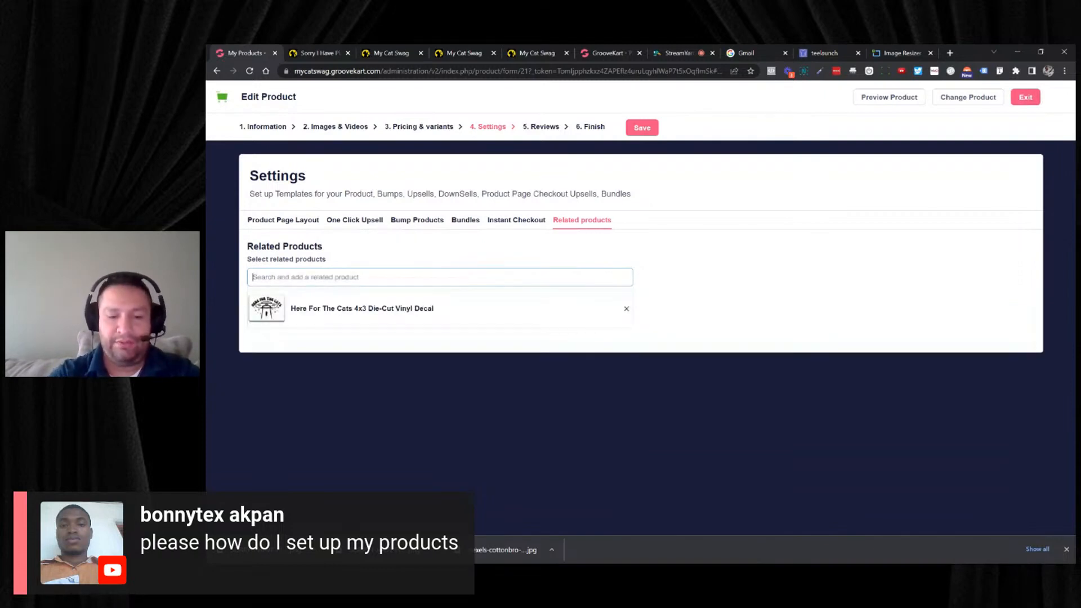
pyautogui.write('home')
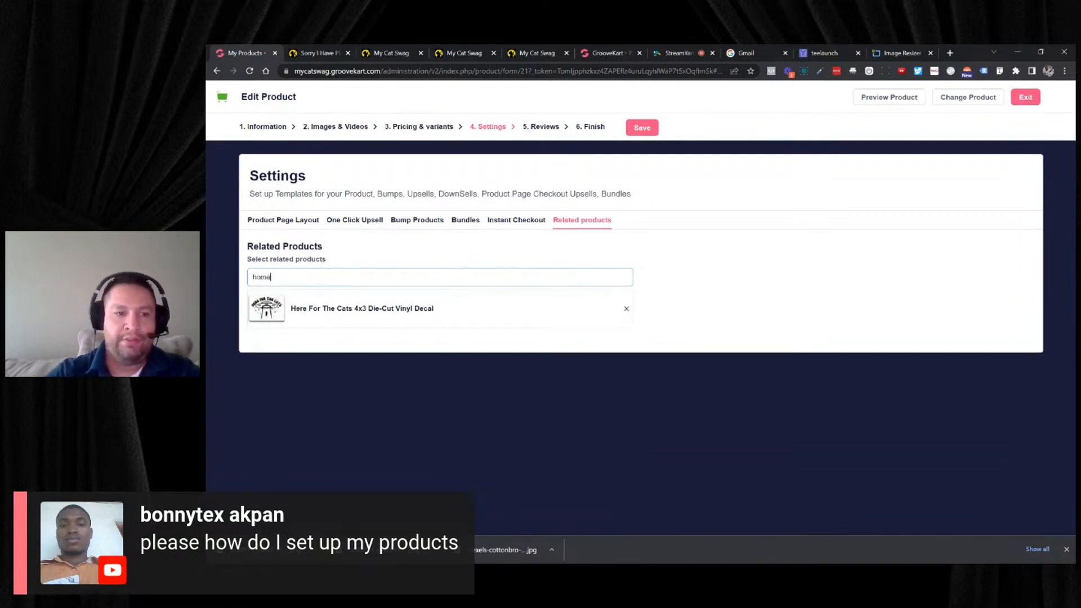
pyautogui.press('BackSpace')
pyautogui.press('BackSpace')
pyautogui.press('BackSpace')
pyautogui.press('BackSpace')
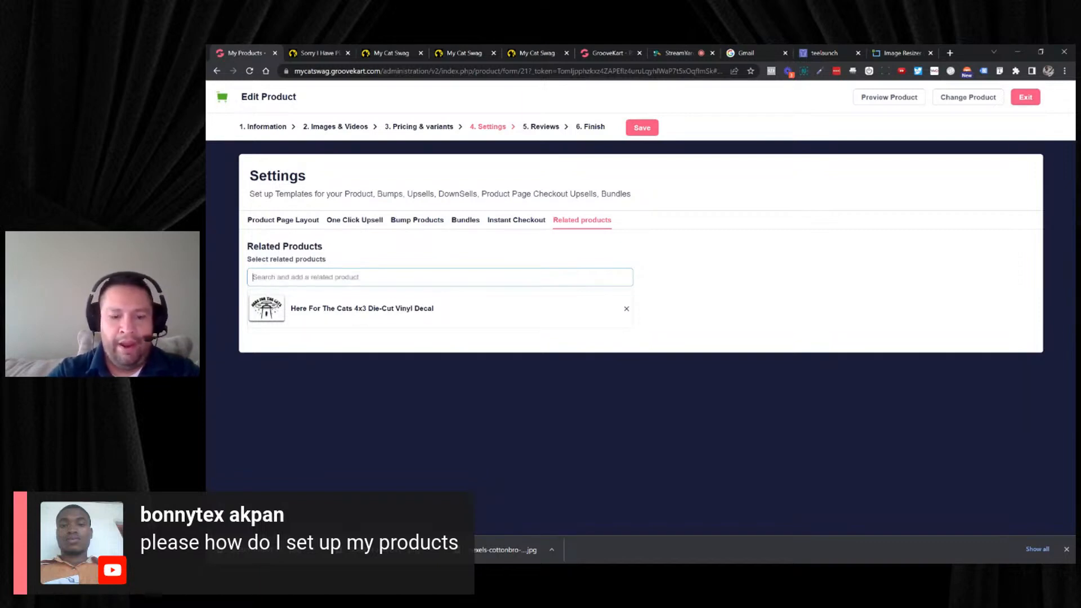
pyautogui.write('cat')
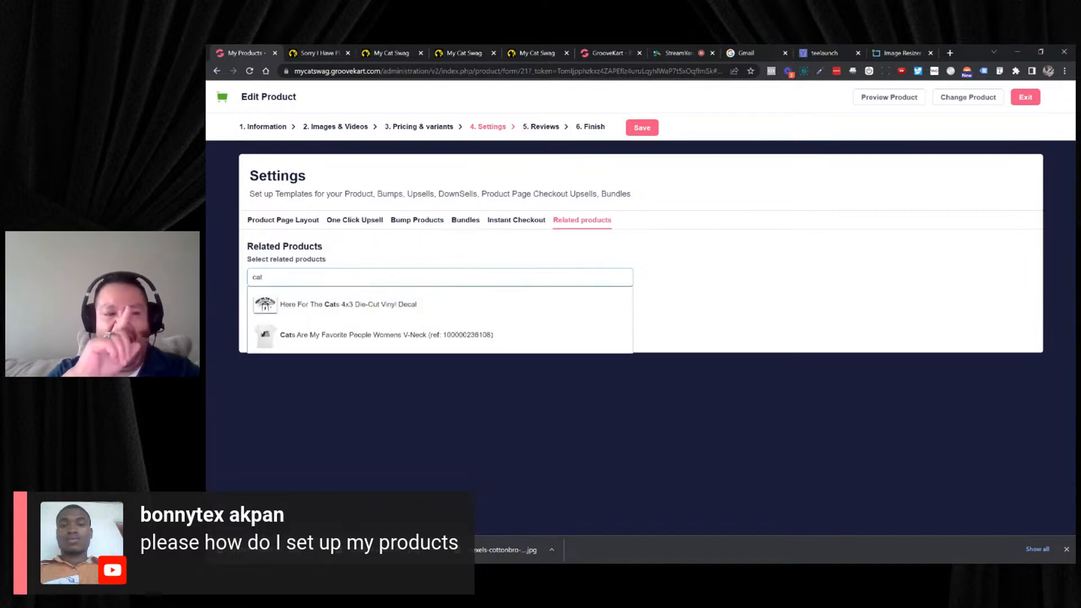
pyautogui.click(361, 335)
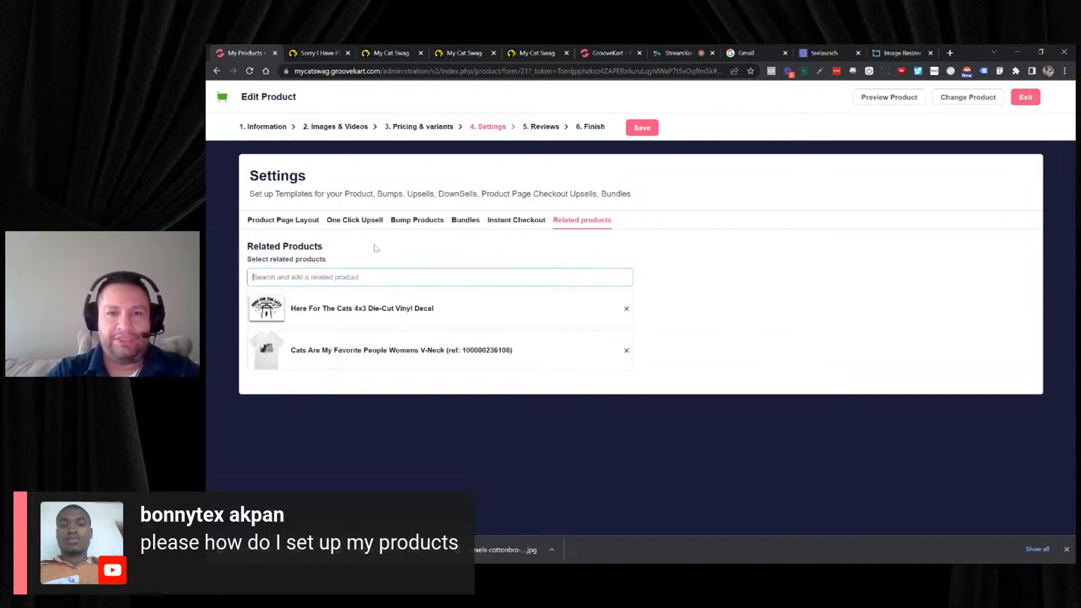
pyautogui.click(642, 127)
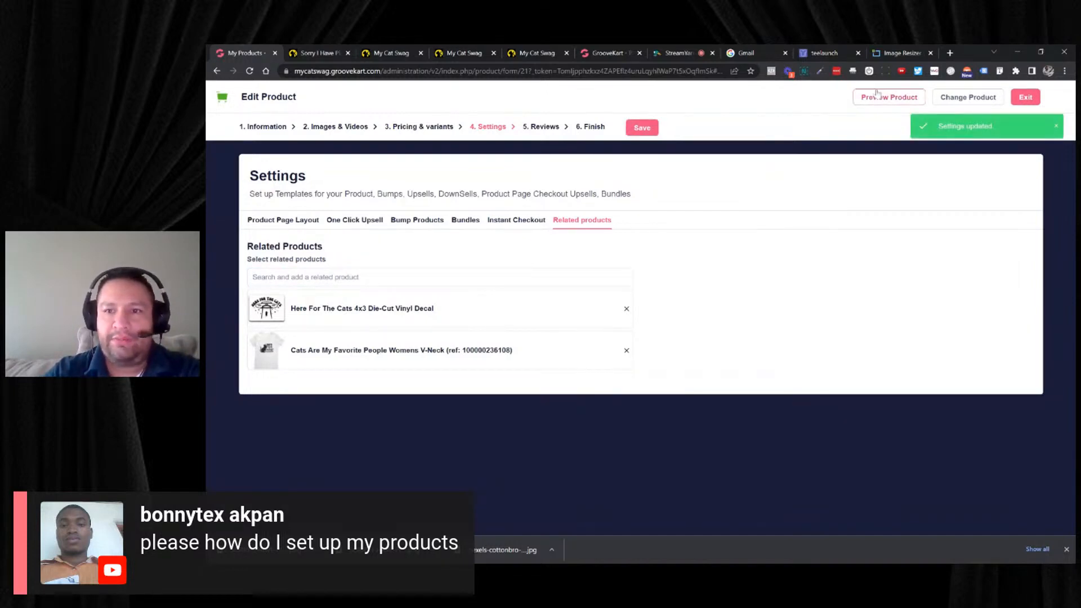
# - Preview the raglan's store page, add size L in White/Red to the cart, and close the cart after checking its bump offer
pyautogui.click(878, 97)
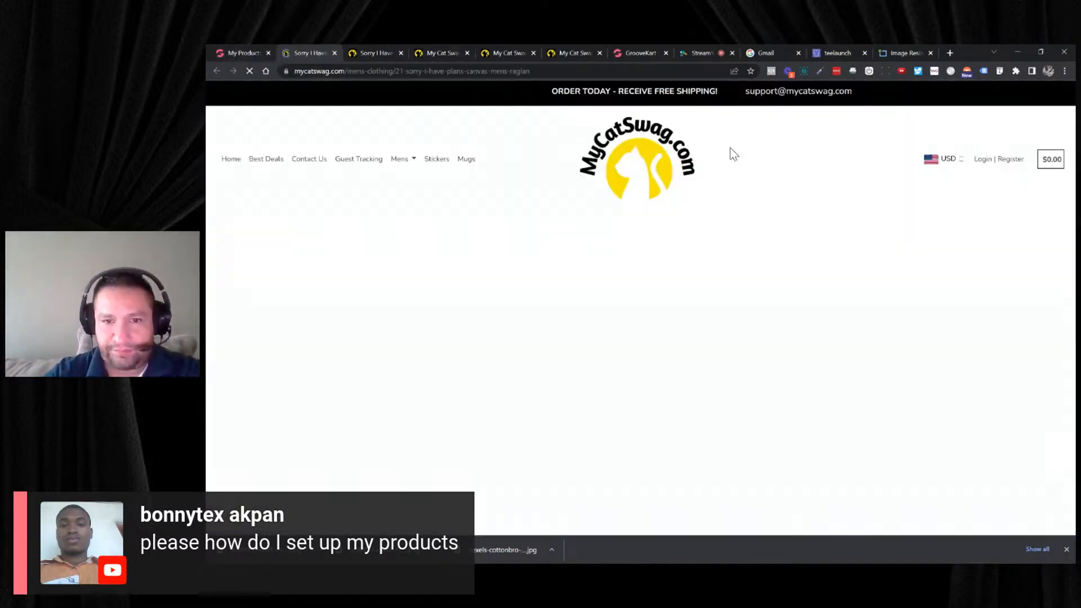
pyautogui.scroll(-2, 732, 151)
pyautogui.scroll(-1, 743, 172)
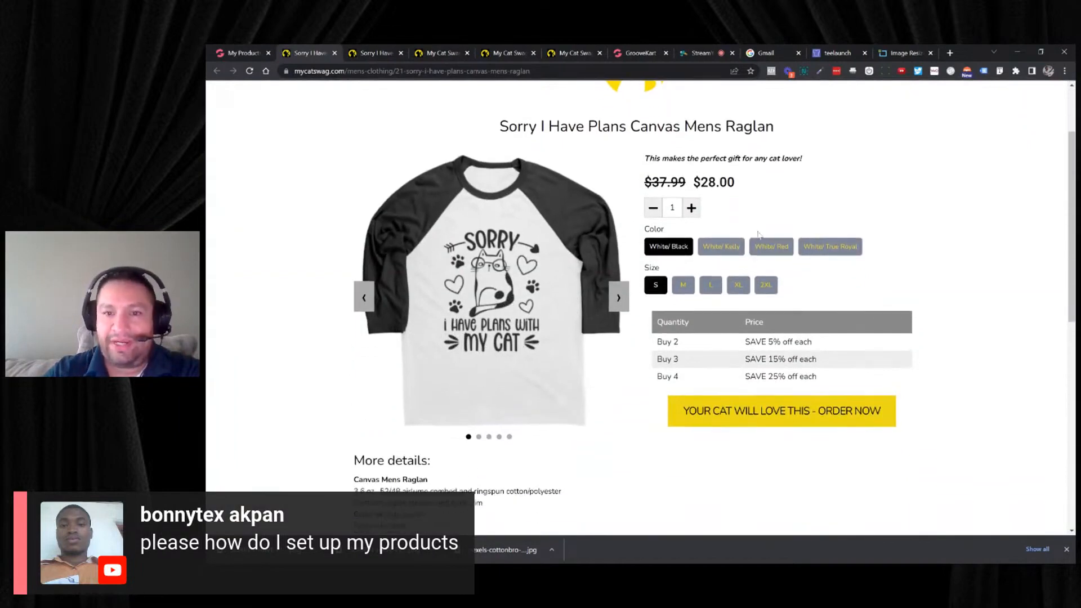
pyautogui.click(711, 285)
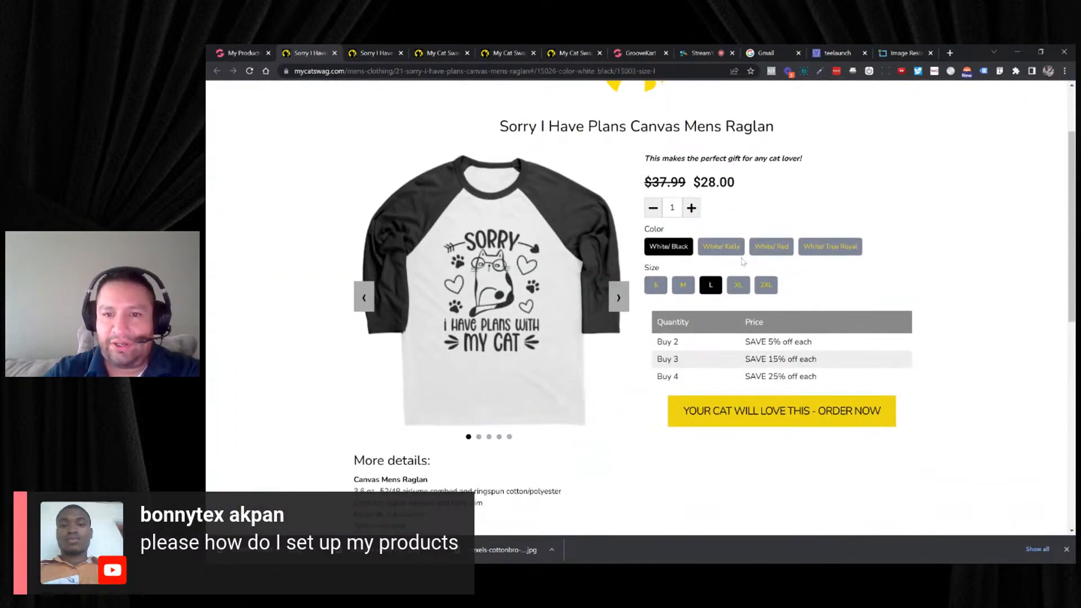
pyautogui.click(773, 248)
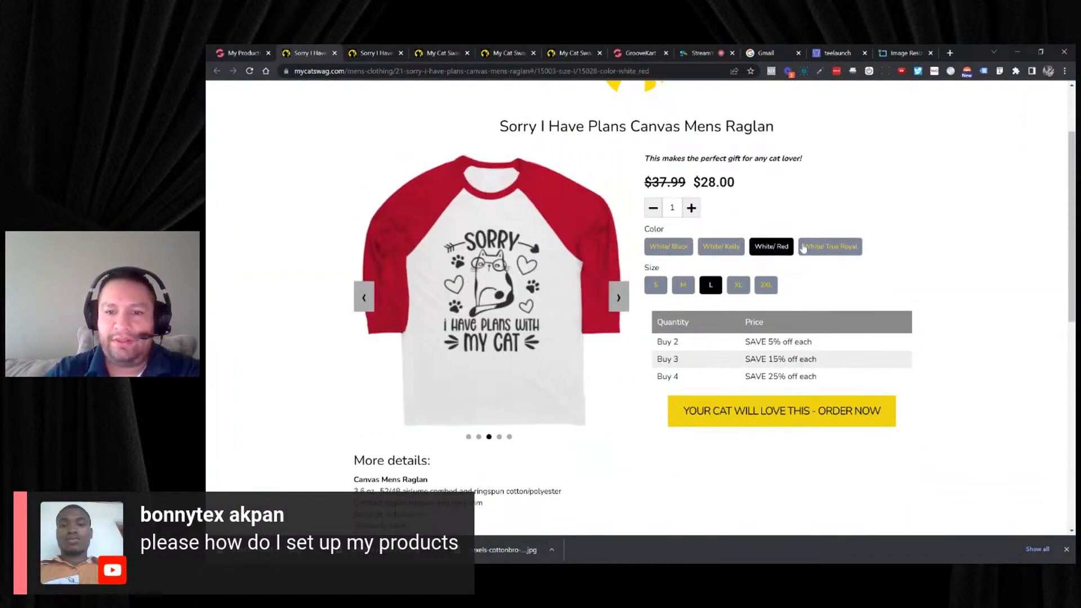
pyautogui.click(761, 404)
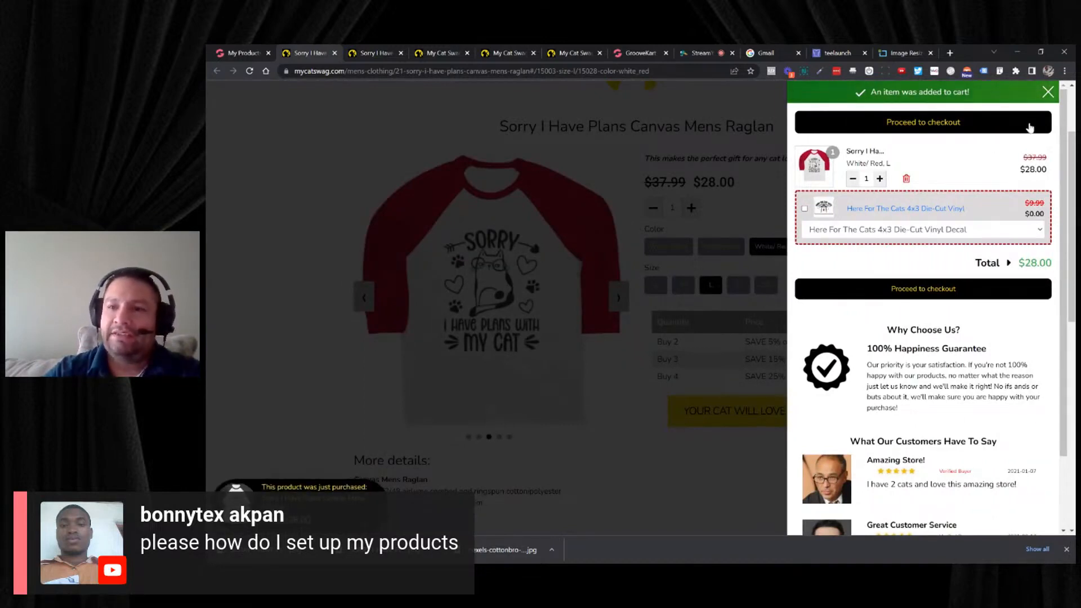
pyautogui.click(1048, 93)
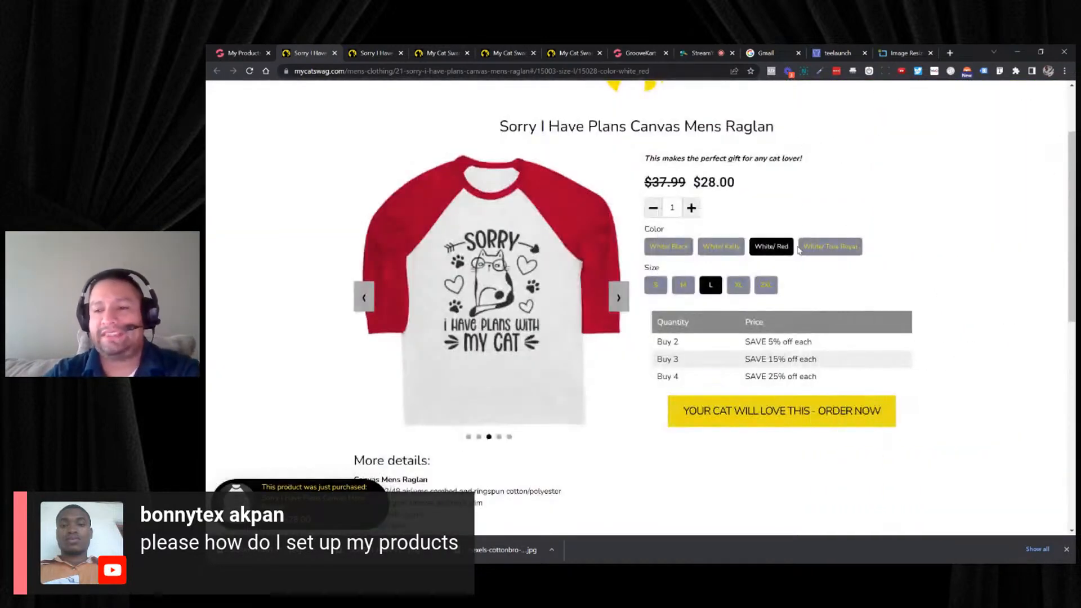
# - Examine the raglan's store page for its quantity discount table, product details and related products
pyautogui.scroll(-1, 795, 254)
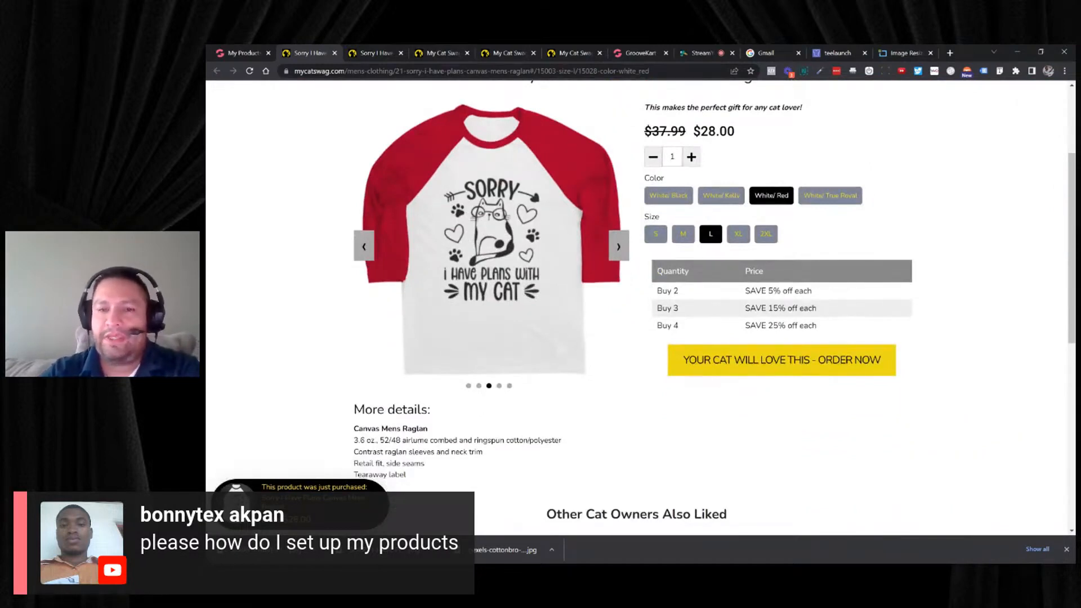
pyautogui.scroll(-4, 760, 204)
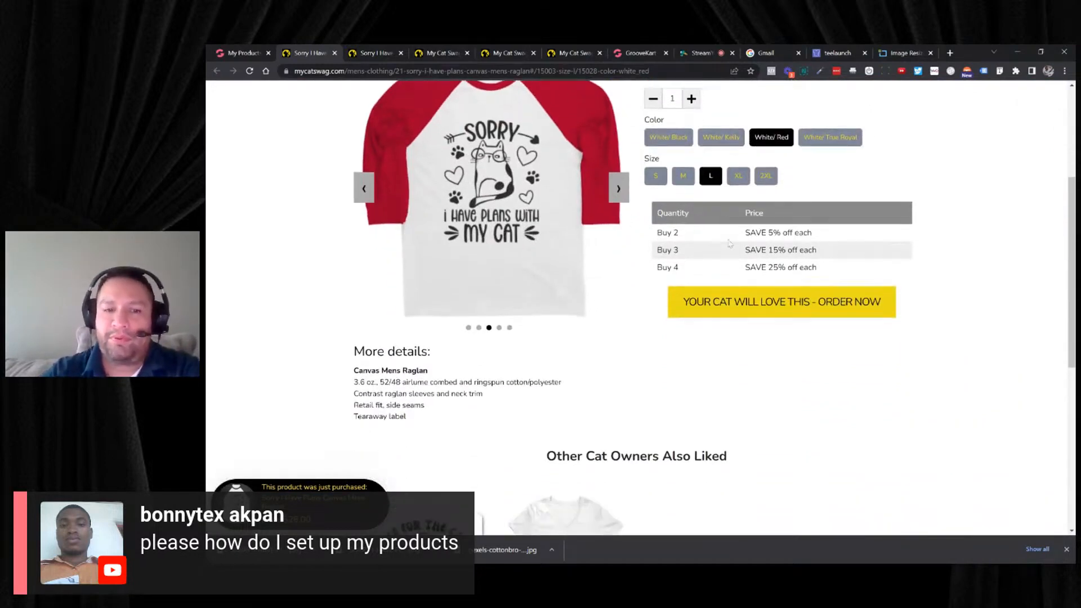
pyautogui.scroll(4, 730, 242)
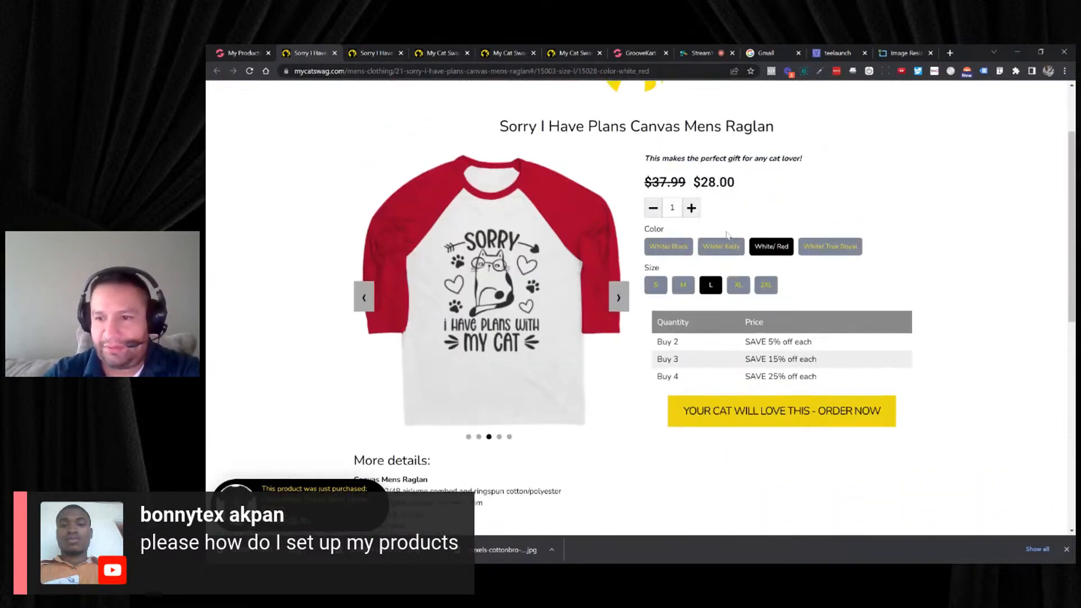
pyautogui.scroll(-3, 728, 241)
pyautogui.scroll(-4, 727, 235)
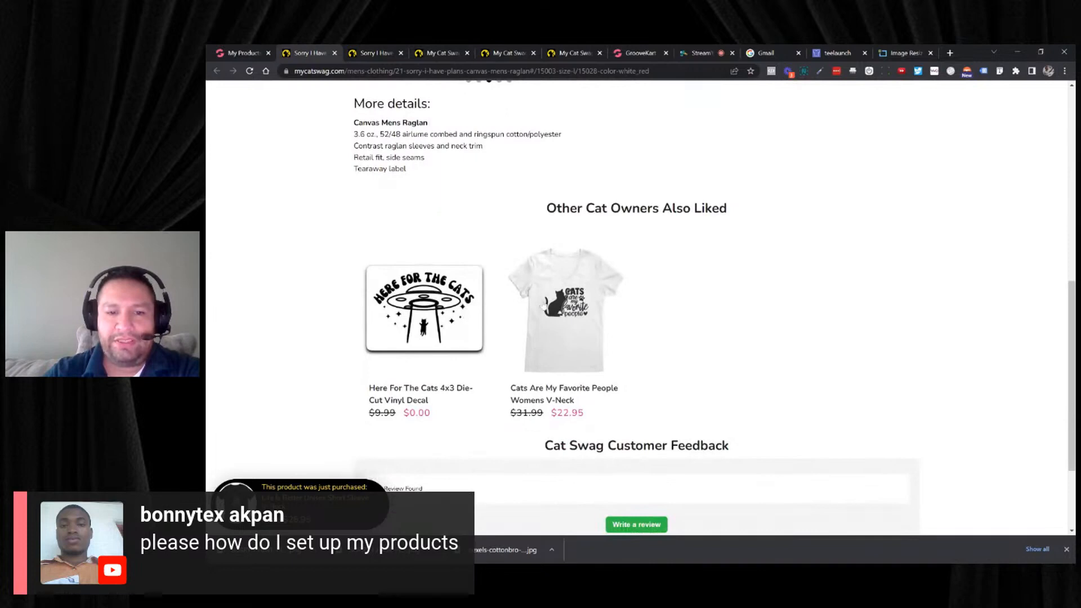
pyautogui.scroll(9, 691, 285)
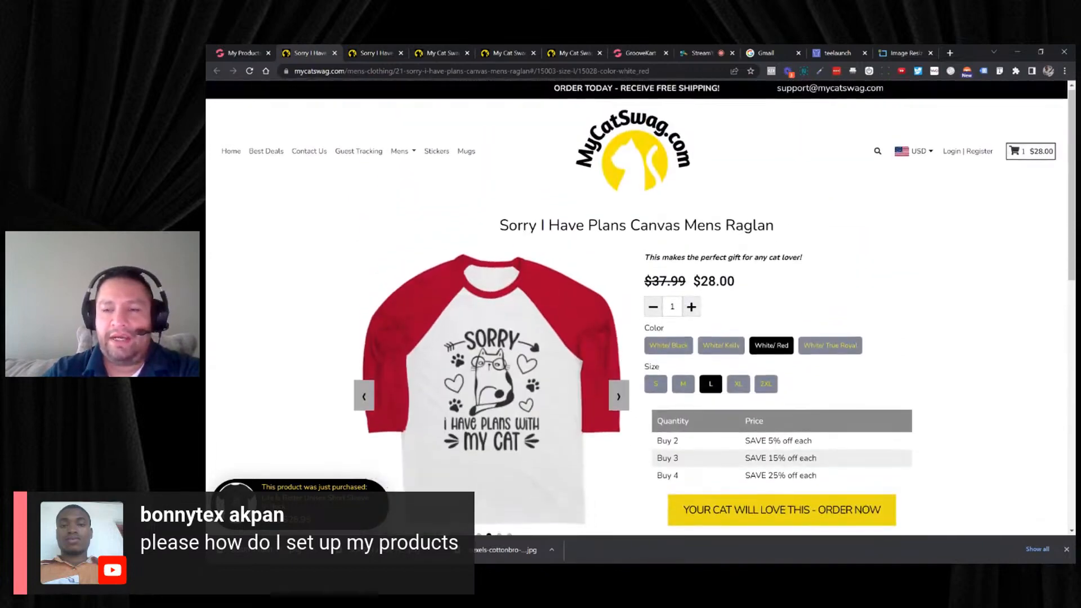
# - Return to the raglan's product editor, restrict where the product is shown to Url Search only in its final actions, and publish it
pyautogui.scroll(-1, 732, 281)
pyautogui.scroll(1, 775, 277)
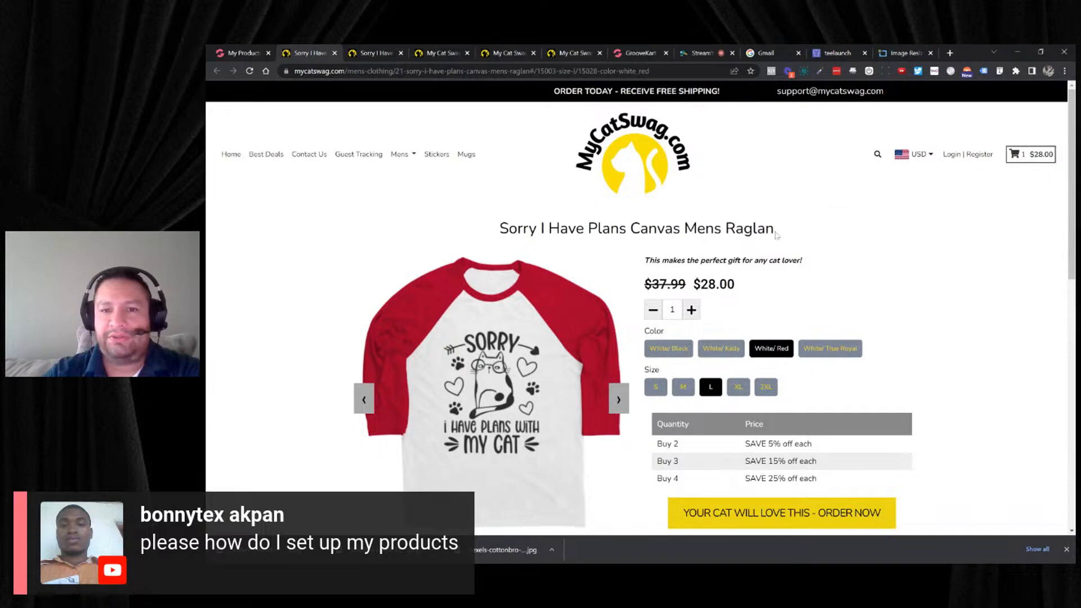
pyautogui.click(250, 54)
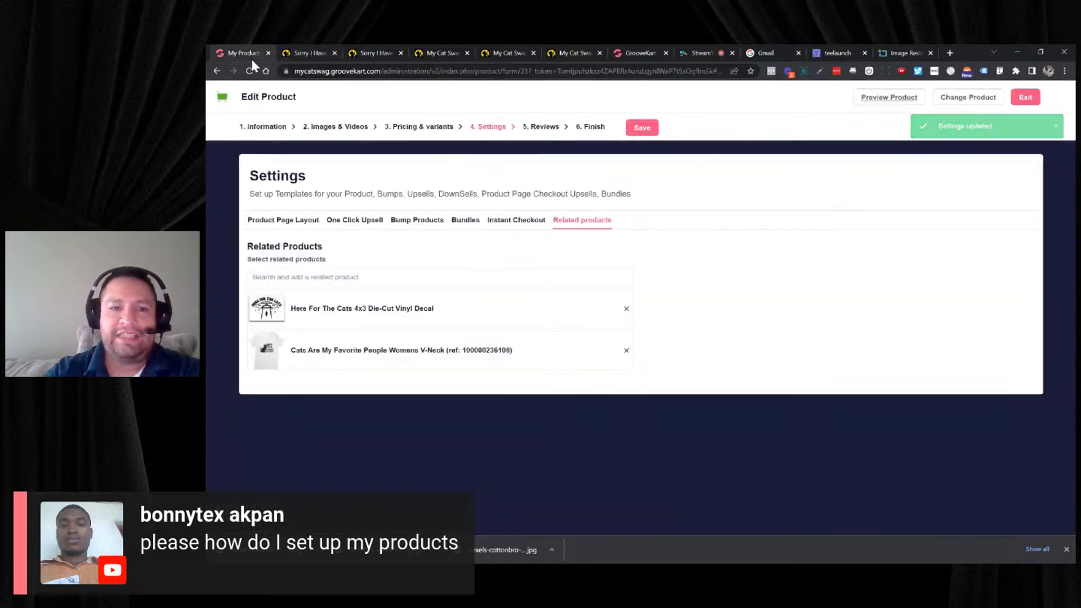
pyautogui.click(590, 127)
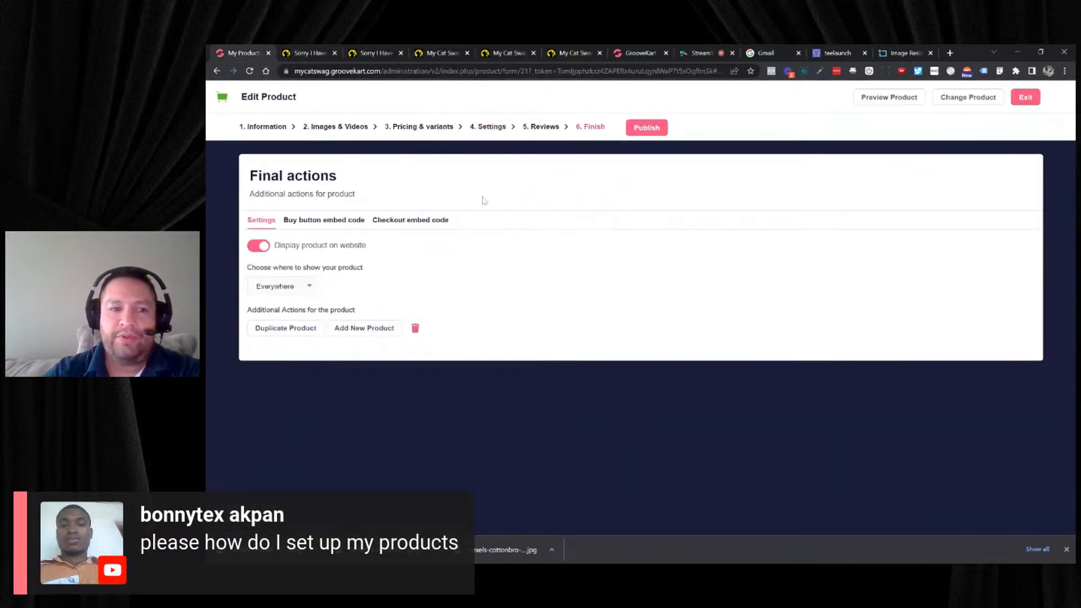
pyautogui.click(307, 286)
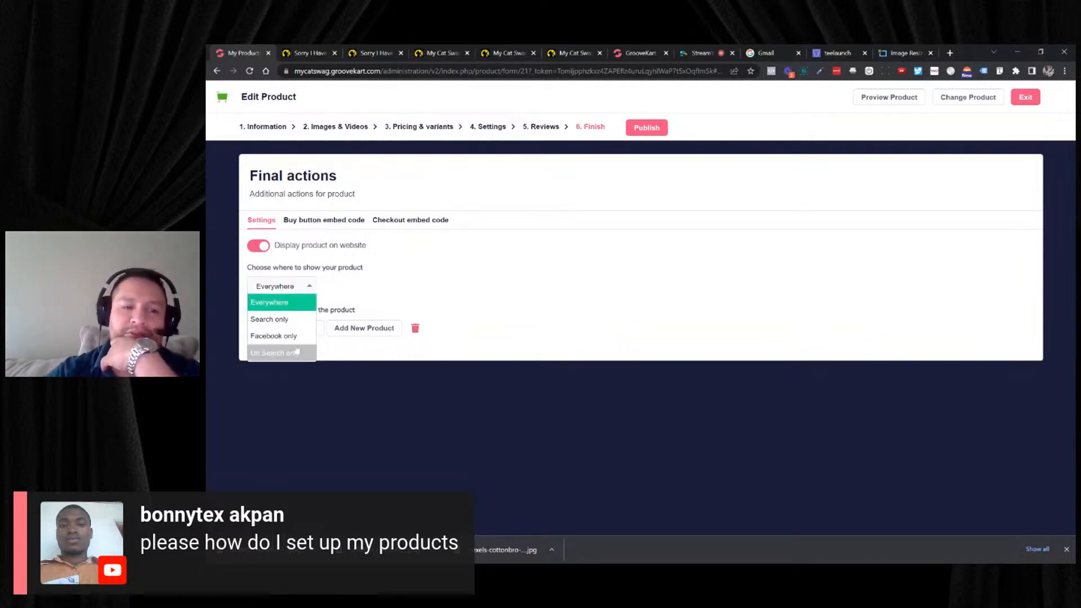
pyautogui.click(276, 352)
pyautogui.click(647, 134)
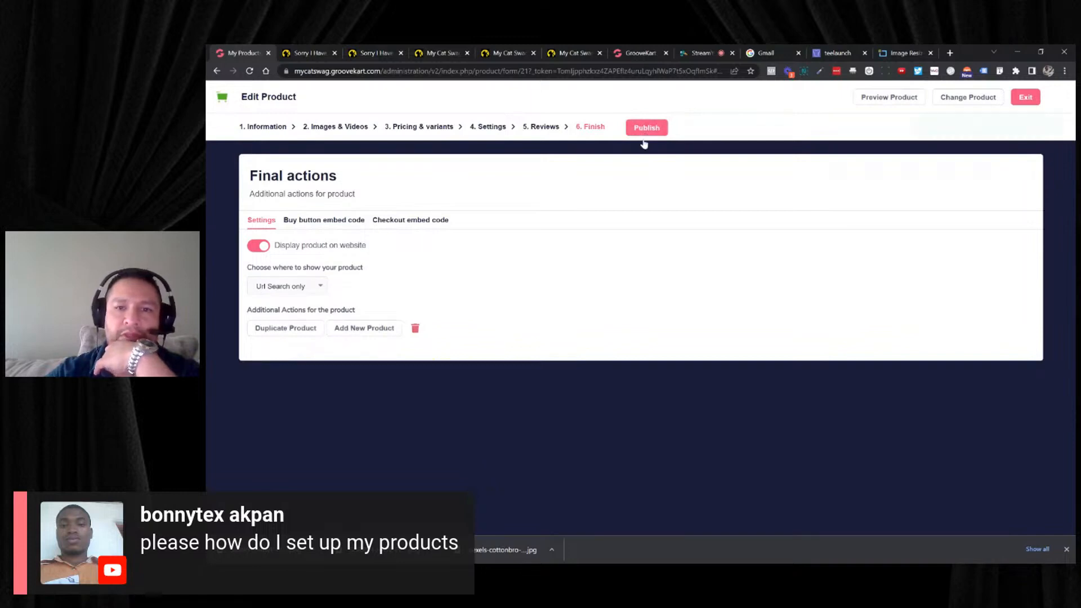
# - Search the MyCatSwag store for "Sorry I Have Plans", copying the phrase from the raglan's title
pyautogui.click(310, 53)
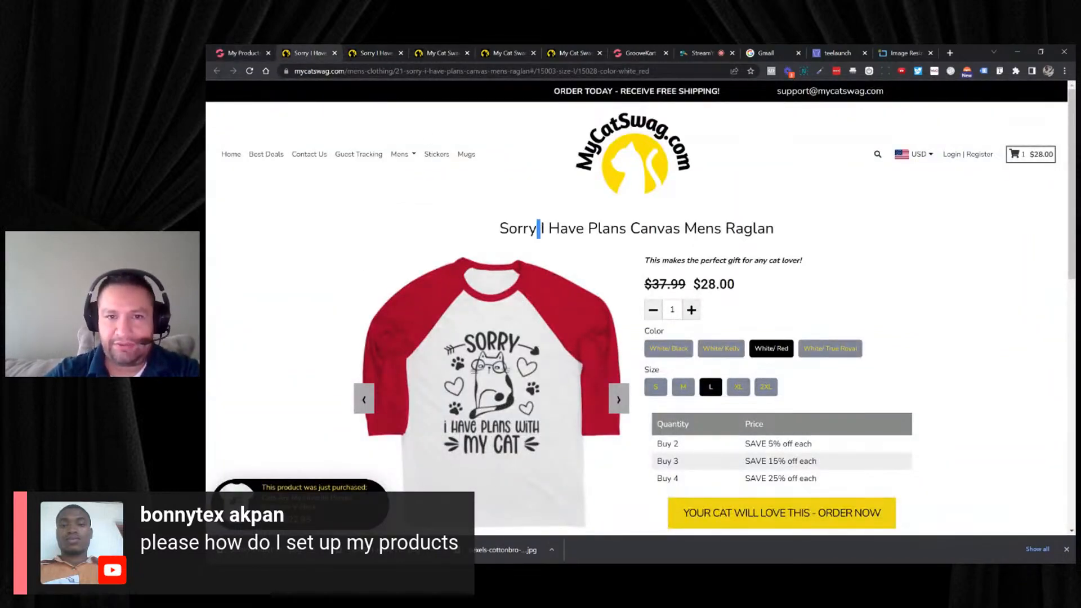
pyautogui.moveTo(626, 229); pyautogui.dragTo(499, 228)
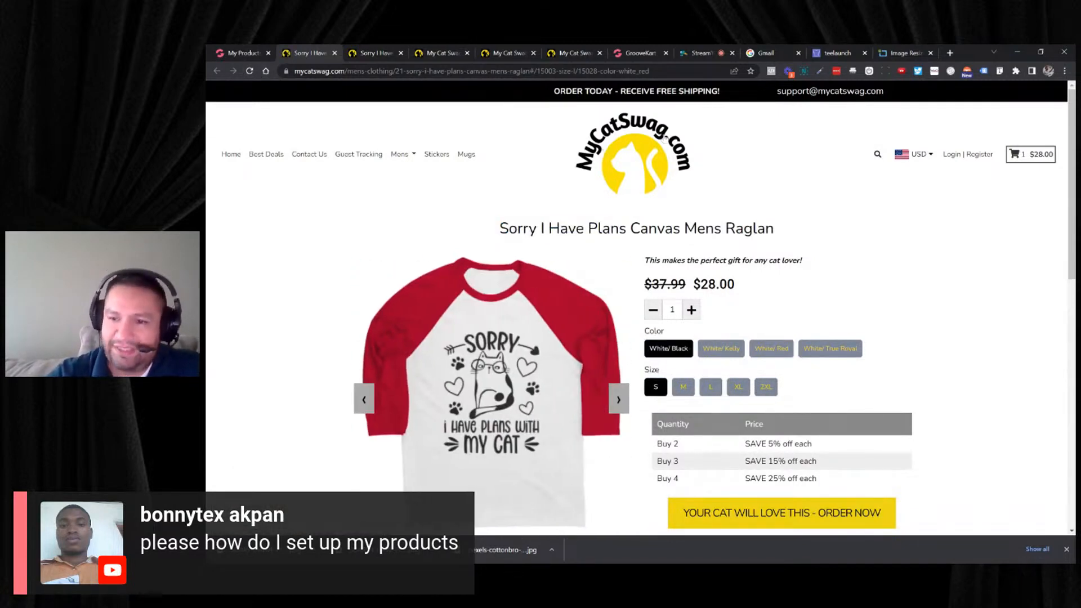
pyautogui.click(877, 154)
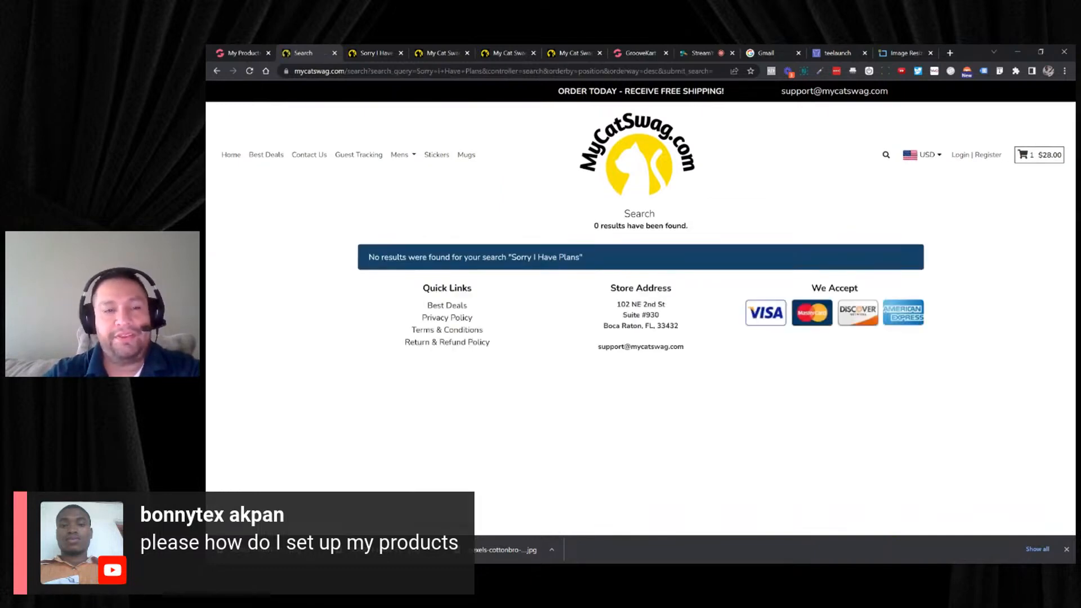
# - Set the raglan to be shown Everywhere in its final product actions and publish the change
pyautogui.click(262, 55)
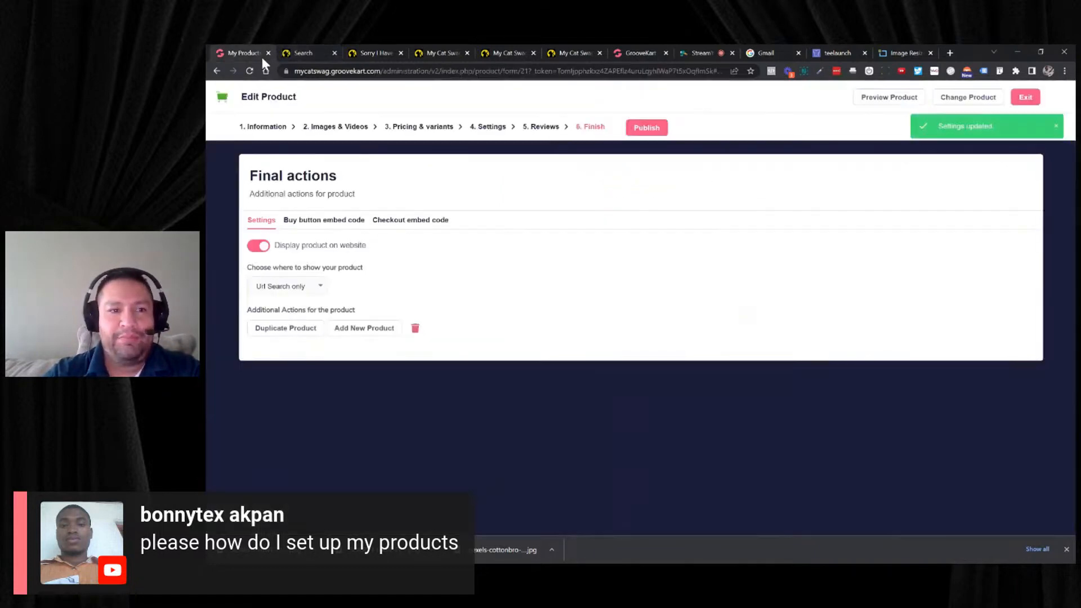
pyautogui.click(288, 285)
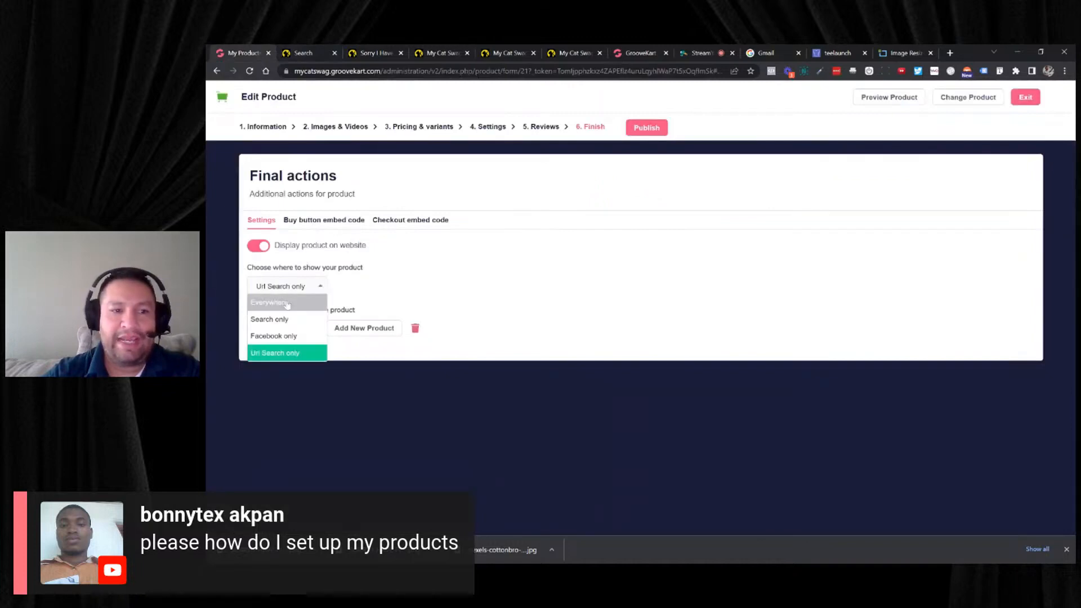
pyautogui.click(265, 304)
pyautogui.click(648, 129)
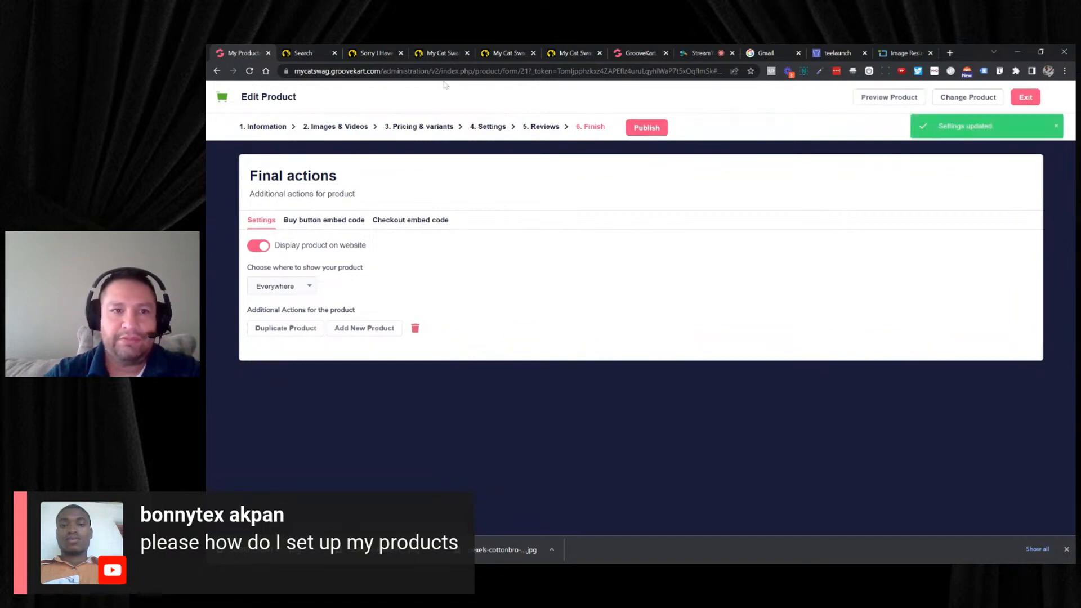
# - Repeat the store search for "Sorry I Have Plans" with the raglan published everywhere
pyautogui.click(304, 53)
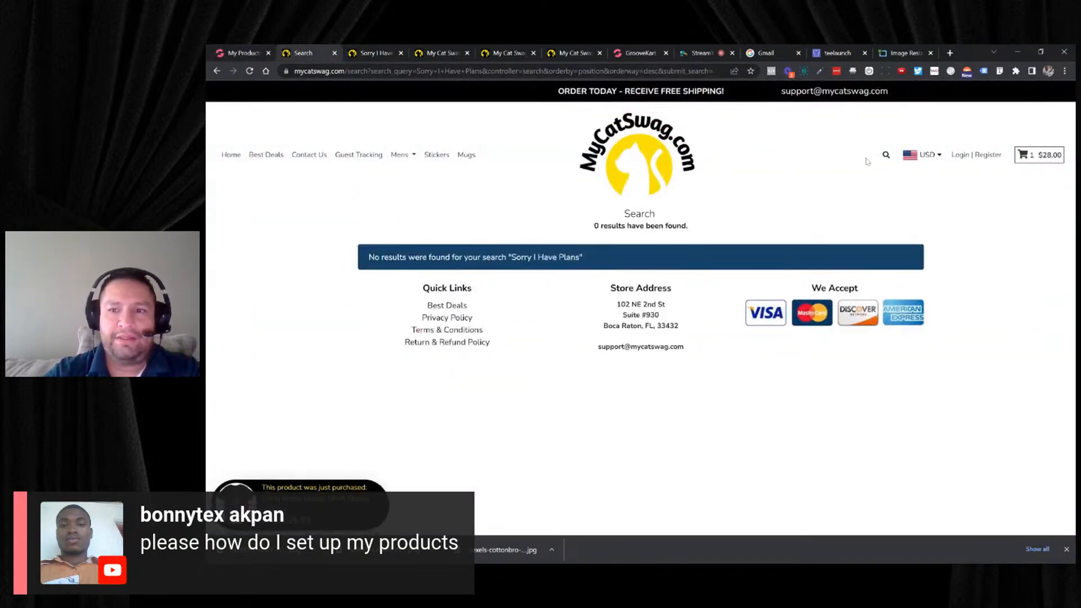
pyautogui.click(880, 160)
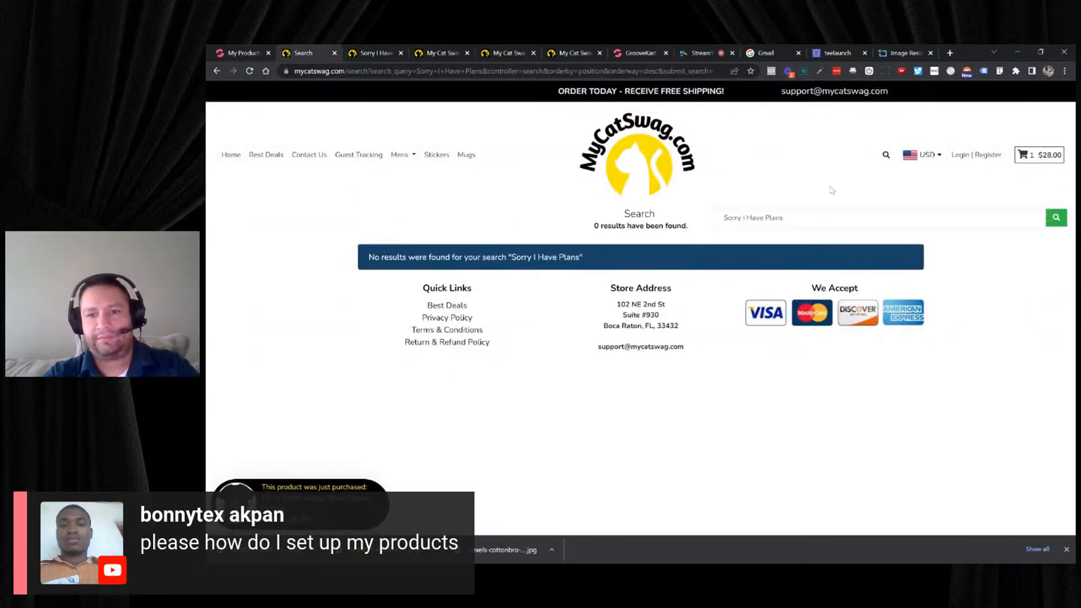
pyautogui.press('Return')
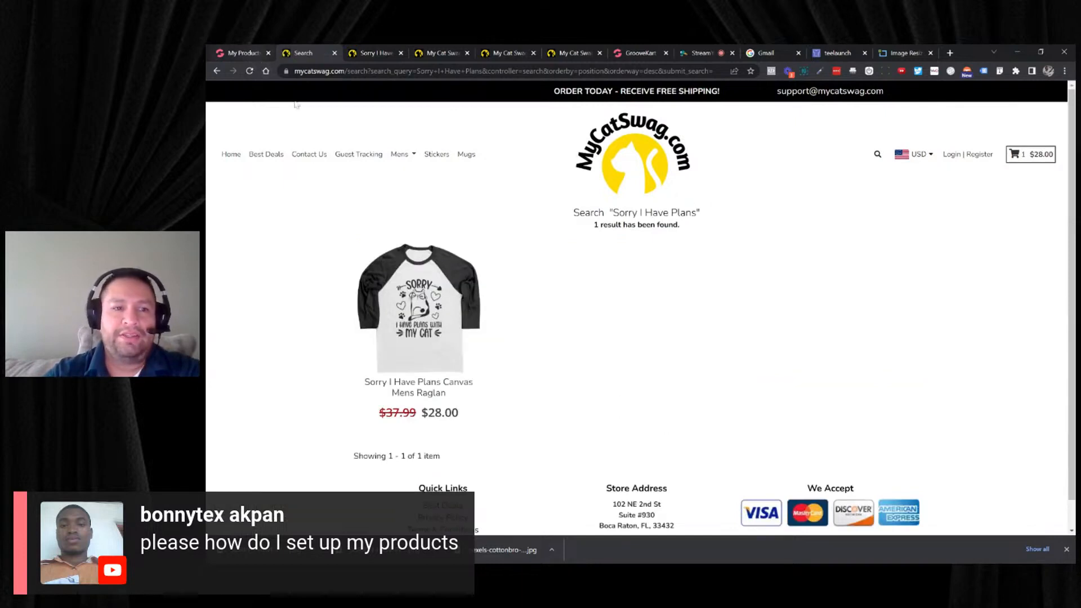
# - Review the raglan's visibility choices in the product editor, keep Everywhere, and publish the product again
pyautogui.click(240, 52)
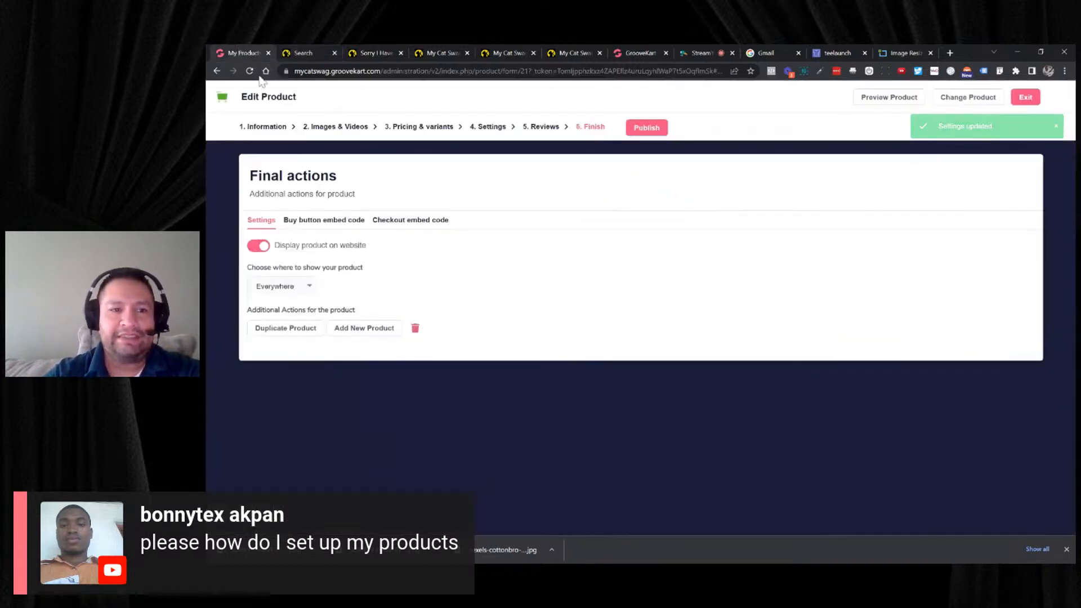
pyautogui.click(313, 283)
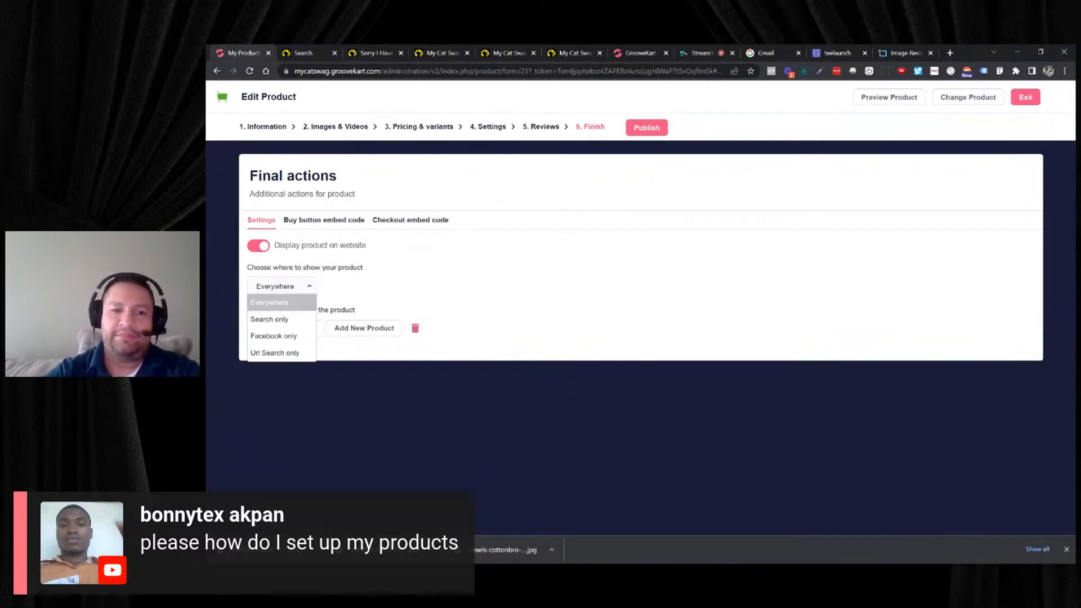
pyautogui.click(381, 277)
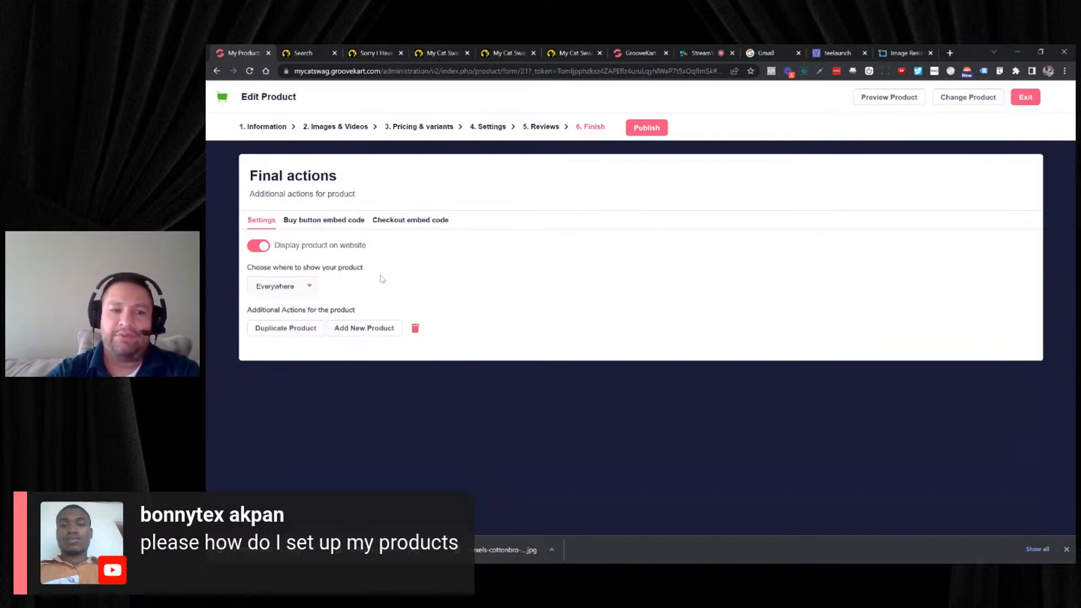
pyautogui.click(659, 127)
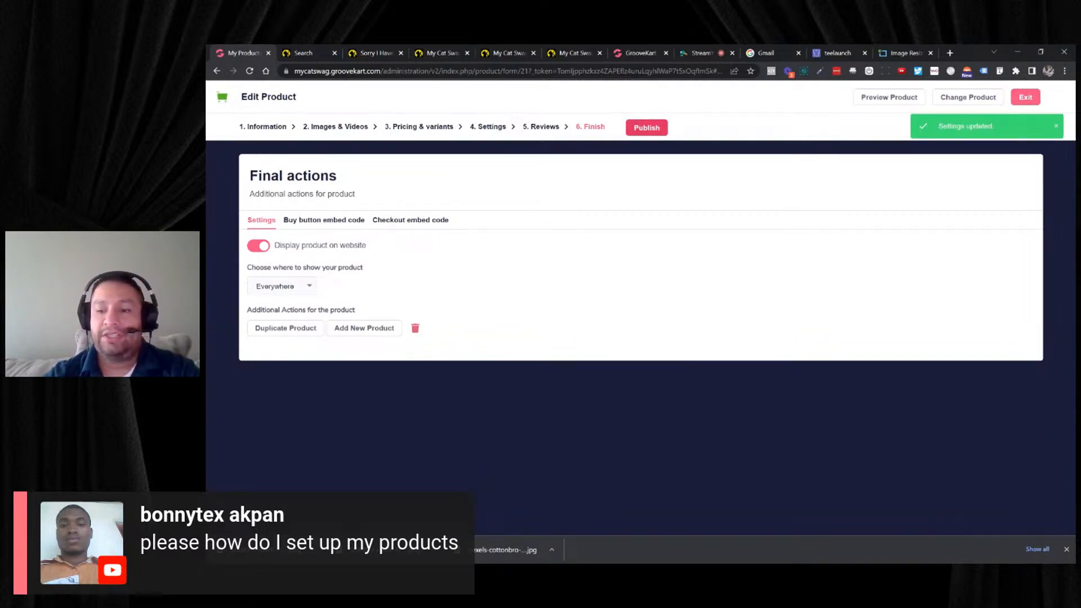
# - Switch to teelaunch, browse the New and Accessories categories for creating a product, and open the Die-Cut Metal Signs design page
pyautogui.click(836, 52)
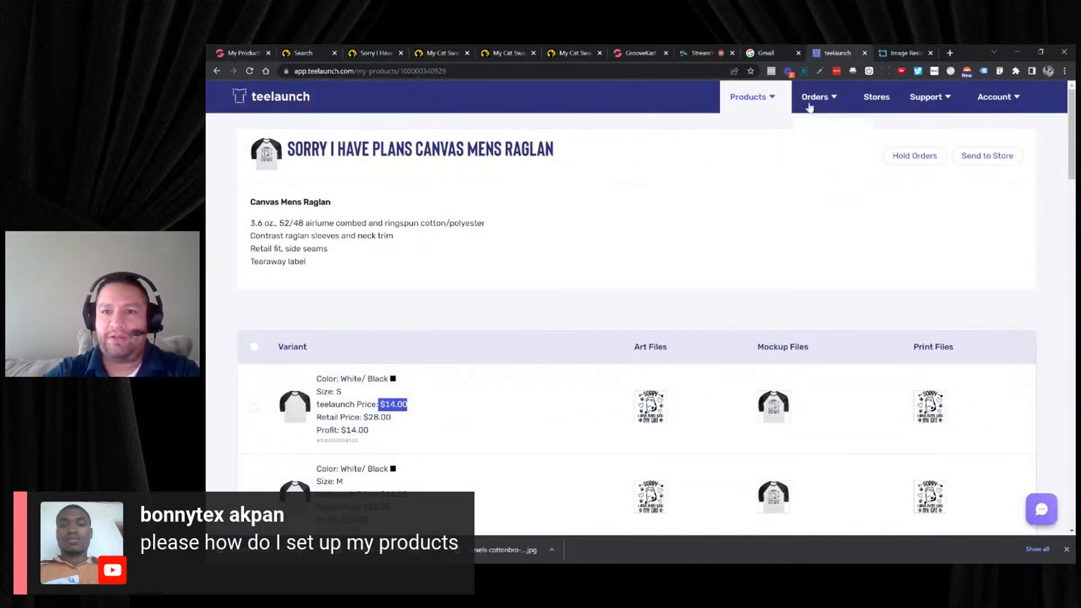
pyautogui.moveTo(752, 99)
pyautogui.click(749, 140)
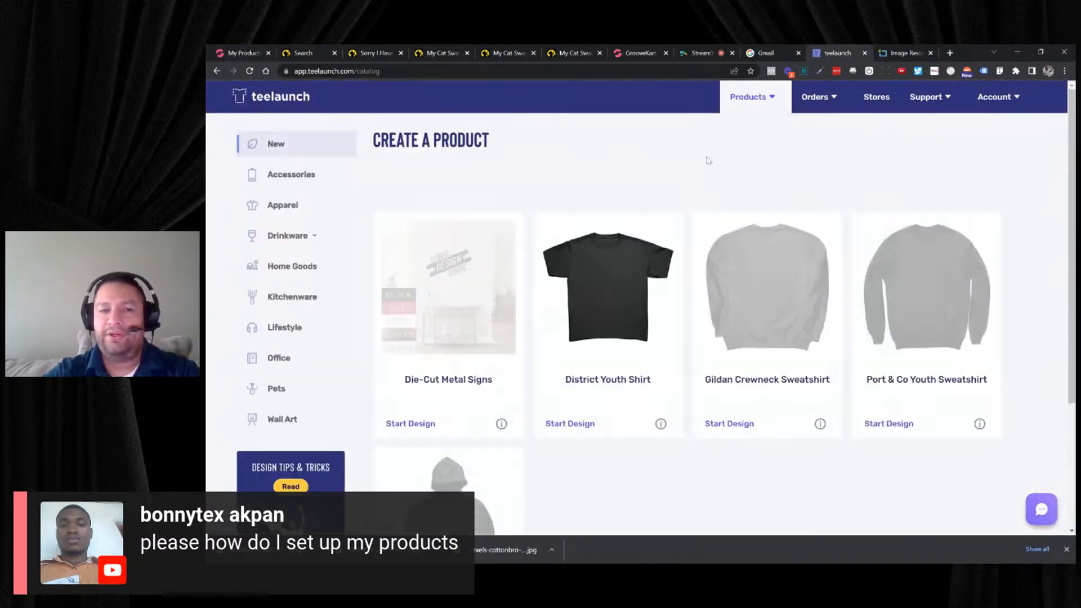
pyautogui.click(332, 172)
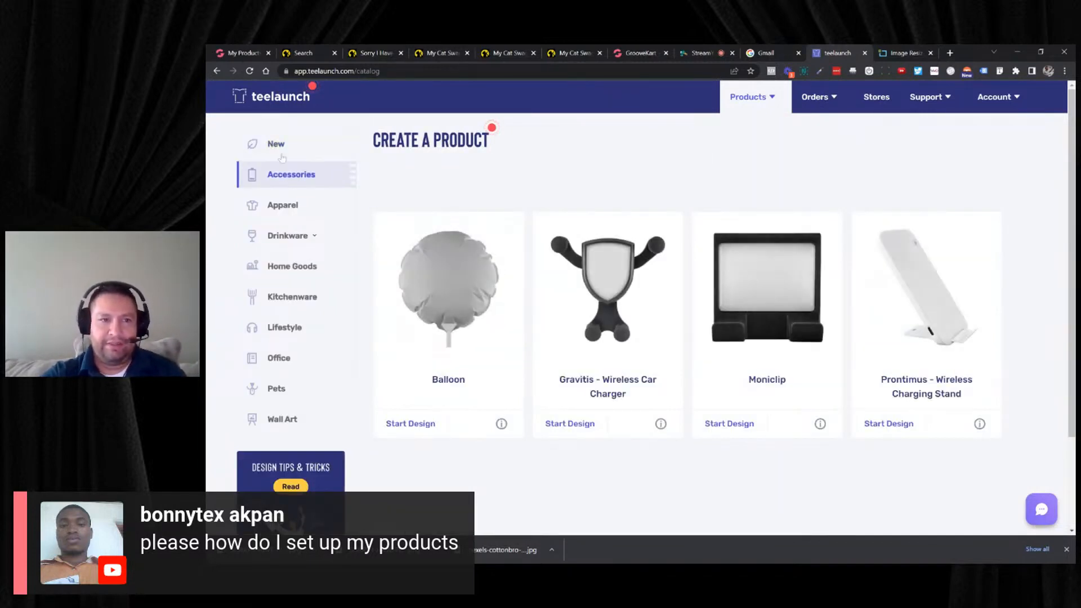
pyautogui.click(276, 145)
pyautogui.click(442, 236)
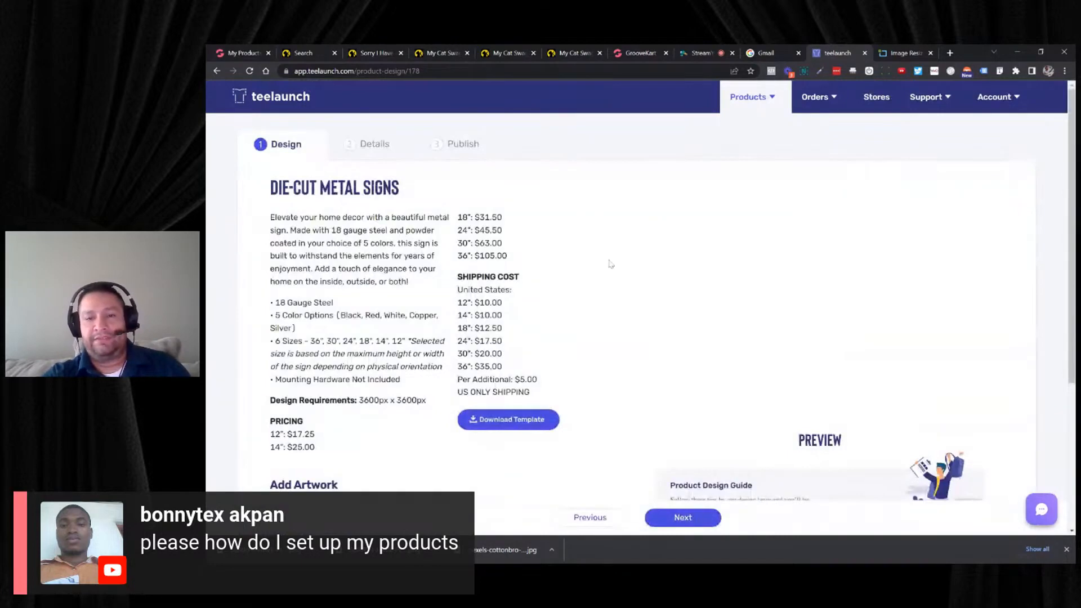
# - Open the metal sign design template and examine its artwork guidelines and the connected versus not connected text examples
pyautogui.click(538, 419)
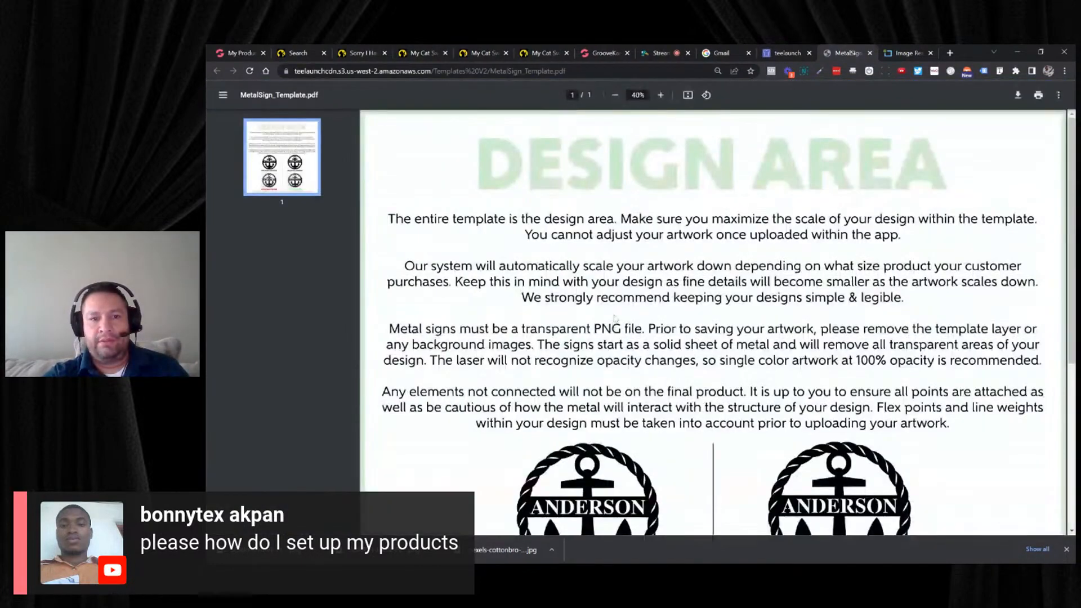
pyautogui.scroll(-3, 615, 317)
pyautogui.scroll(-2, 617, 317)
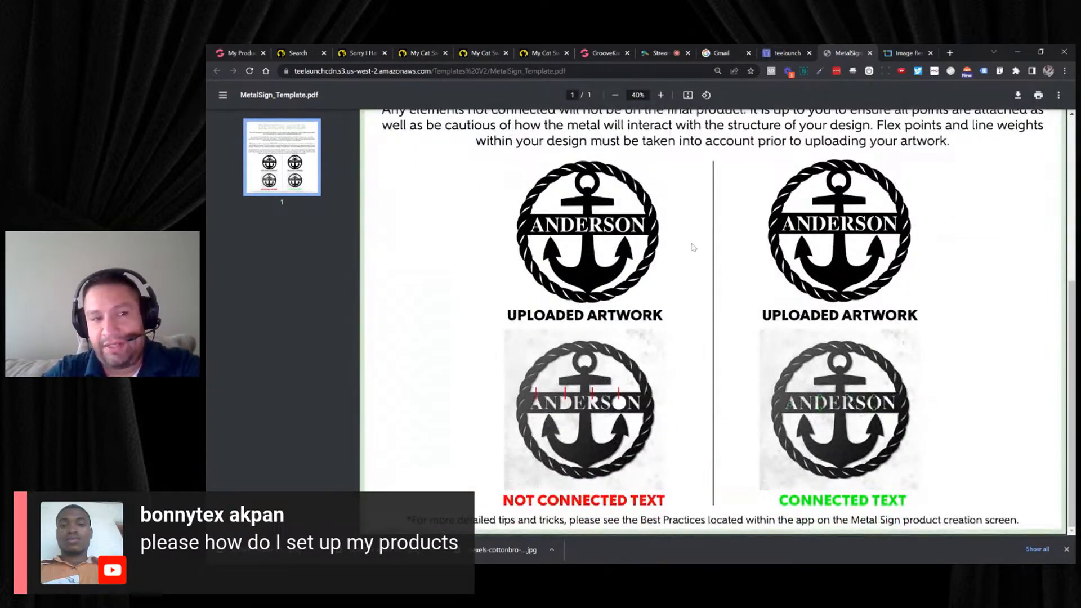
pyautogui.scroll(1, 702, 236)
pyautogui.scroll(4, 701, 236)
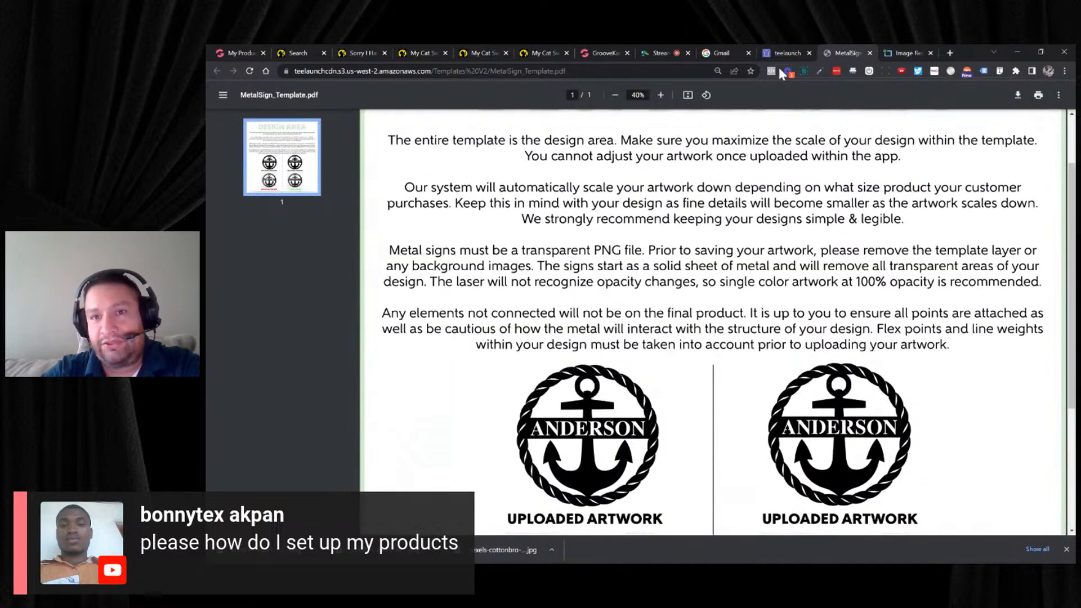
pyautogui.scroll(-4, 751, 257)
pyautogui.scroll(-1, 732, 270)
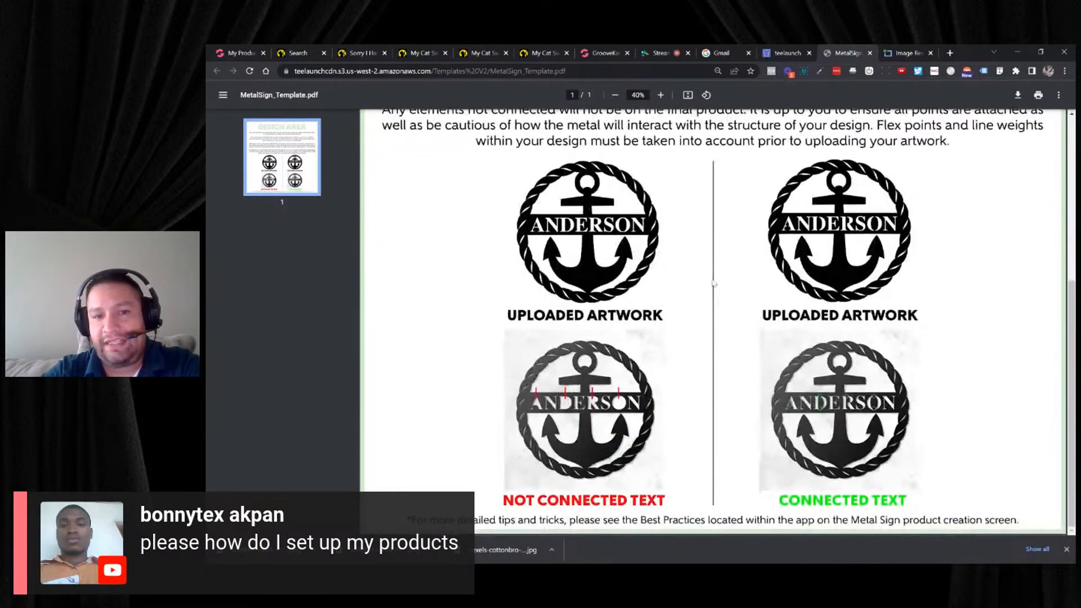
# - Return to the Die-Cut Metal Signs design page and examine its pricing, shipping costs, artwork and color options, and design requirements
pyautogui.click(792, 53)
pyautogui.scroll(-3, 644, 246)
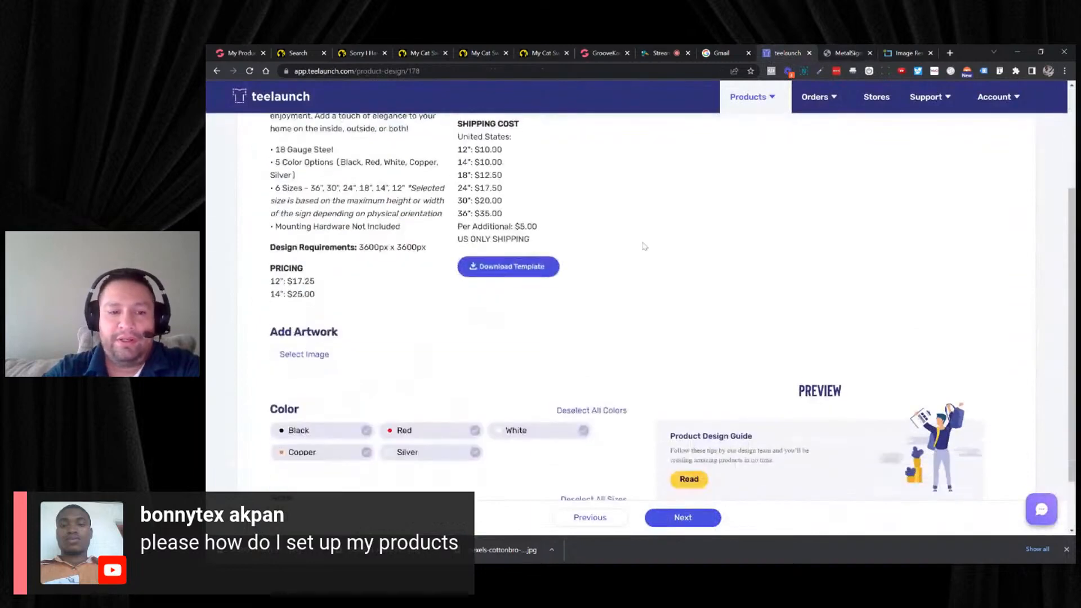
pyautogui.scroll(3, 645, 246)
pyautogui.scroll(-3, 645, 244)
pyautogui.scroll(3, 639, 245)
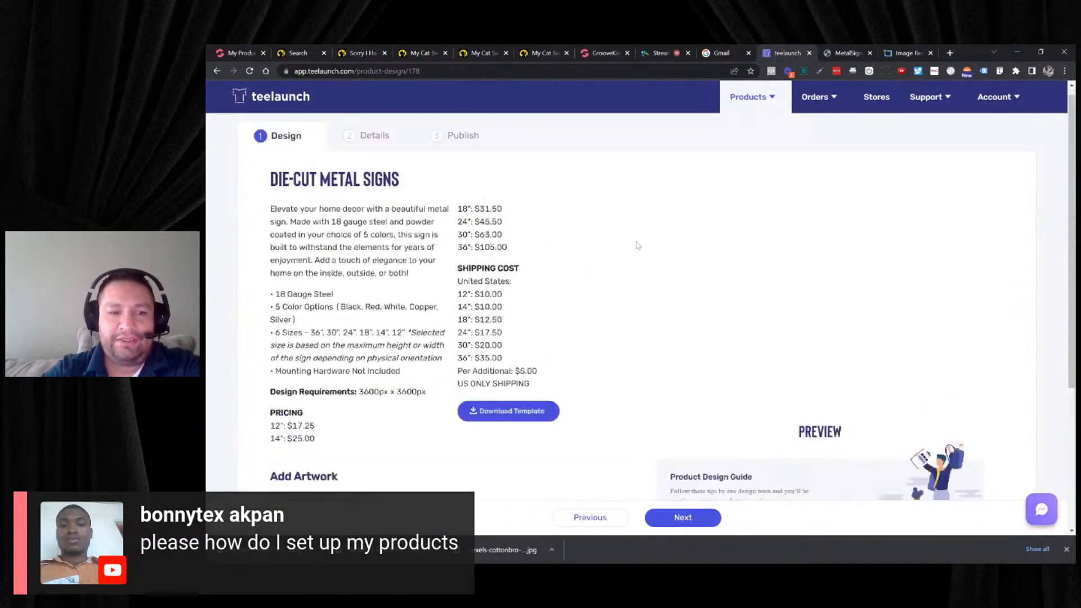
pyautogui.scroll(-2, 638, 245)
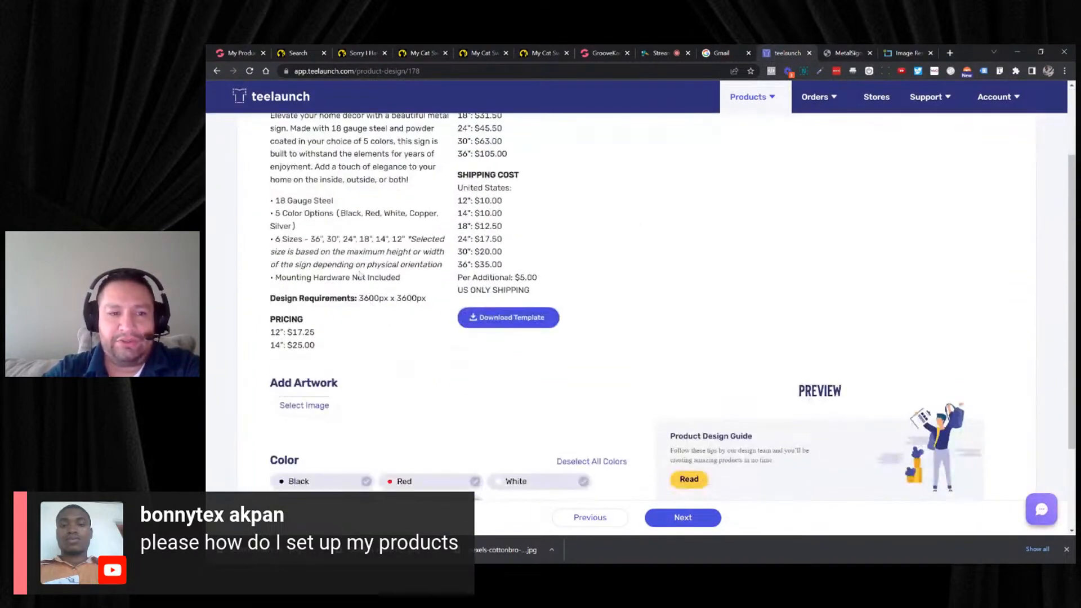
pyautogui.moveTo(355, 298); pyautogui.dragTo(412, 298)
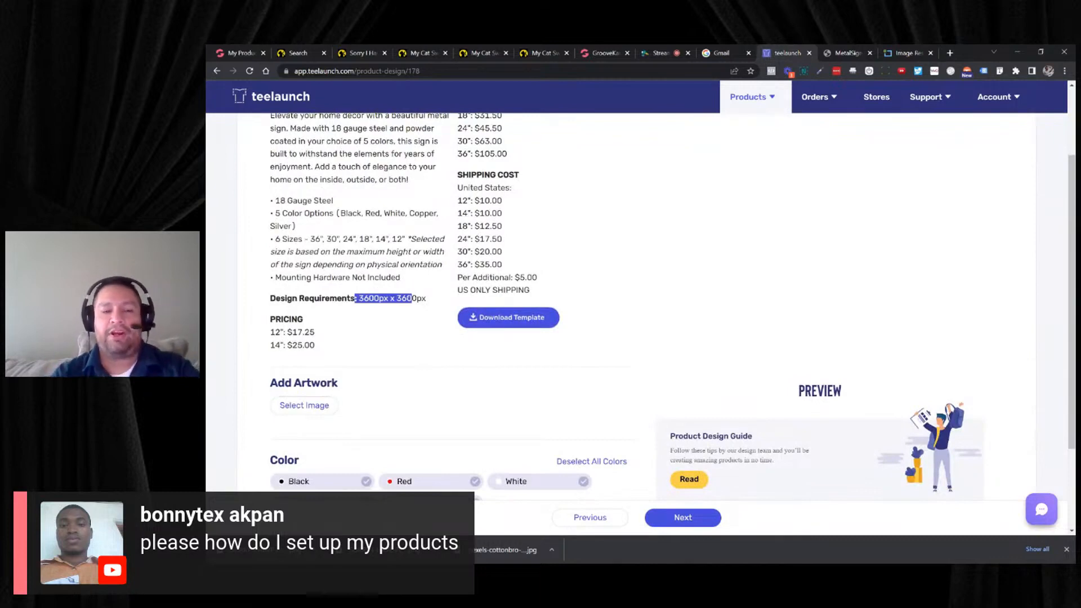
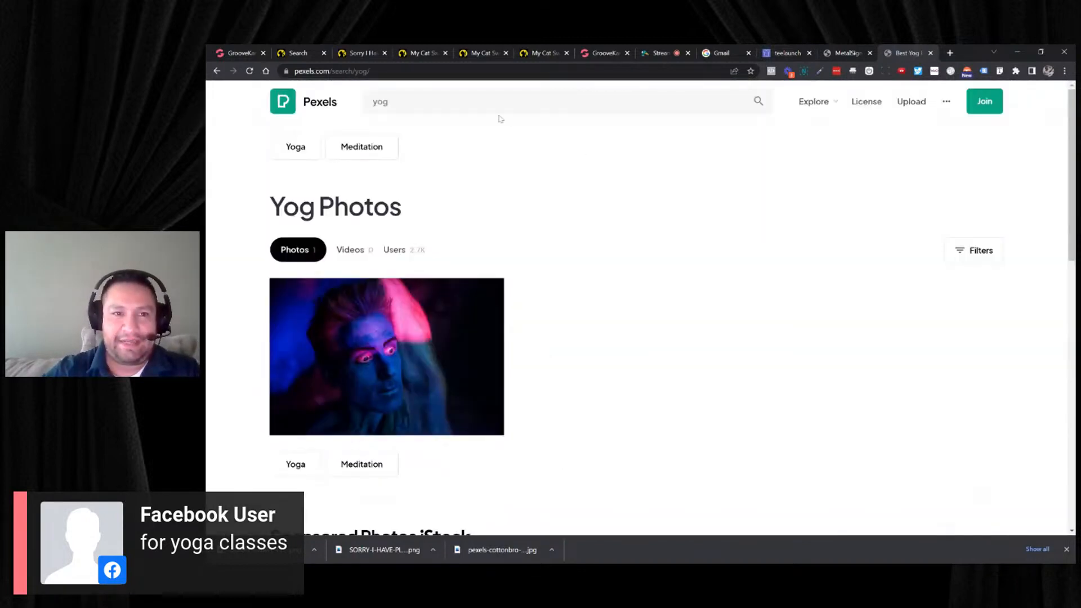
# - Search Pexels for yoga photos and browse the results
pyautogui.click(464, 103)
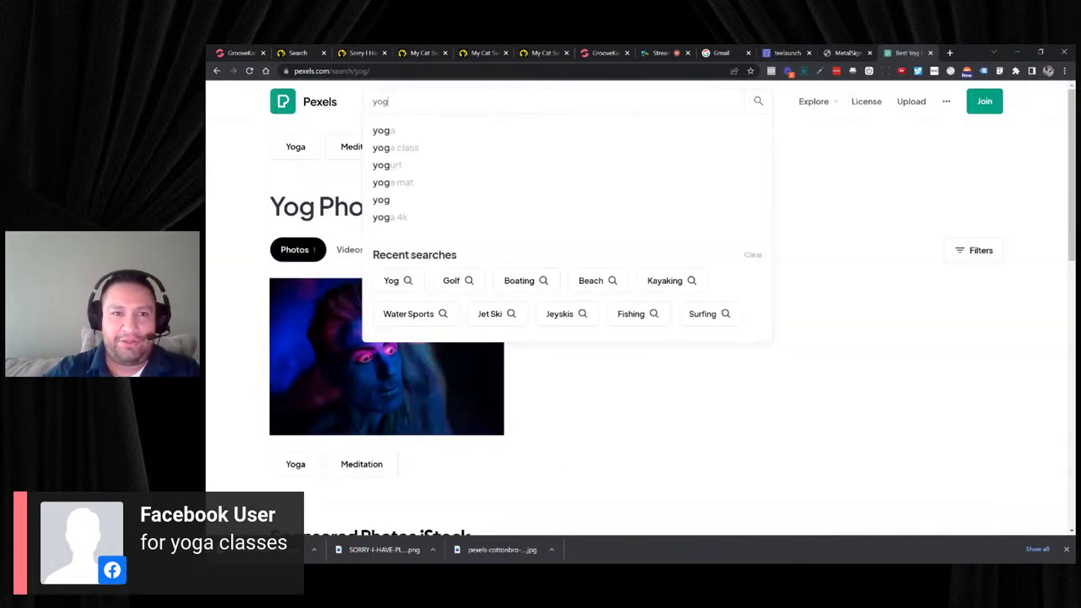
pyautogui.write('A')
pyautogui.press('Return')
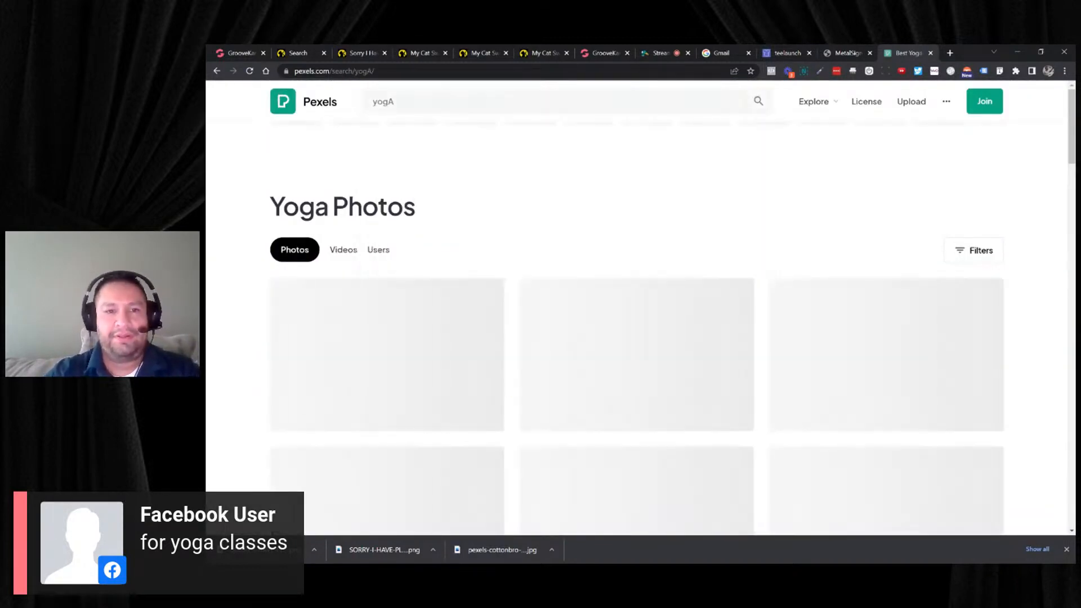
pyautogui.scroll(-2, 639, 248)
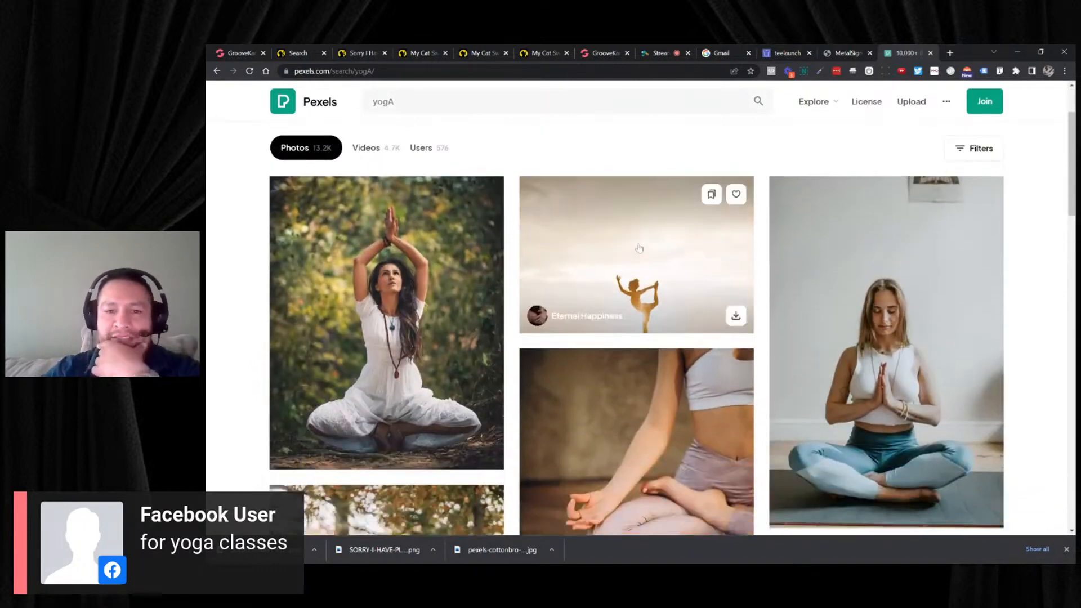
# - Open the golden-hour photo of a woman posing and download it in Medium size, 1280x853
pyautogui.click(655, 258)
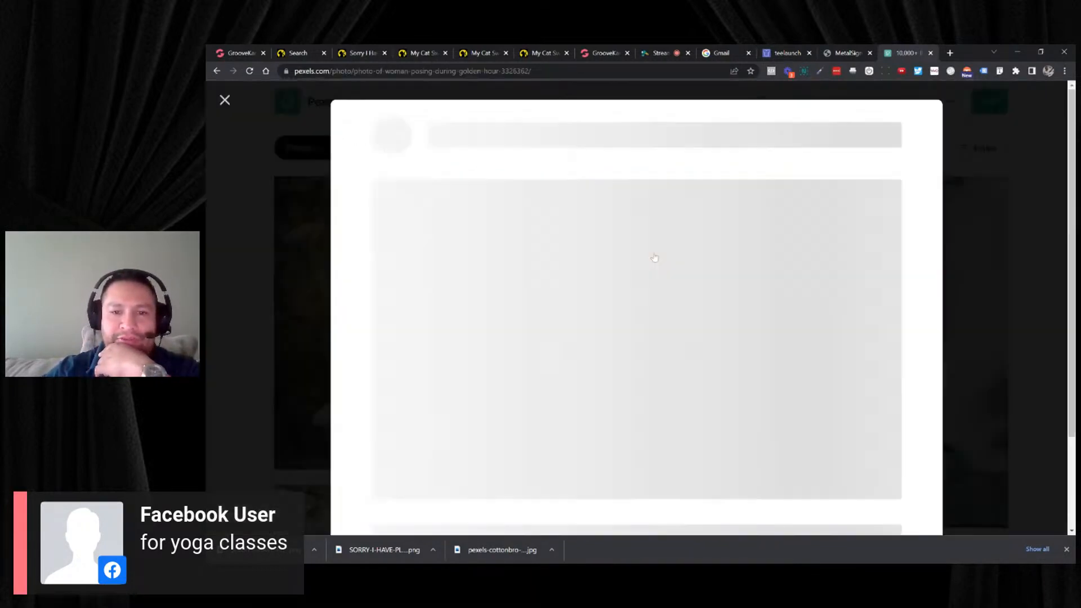
pyautogui.click(920, 144)
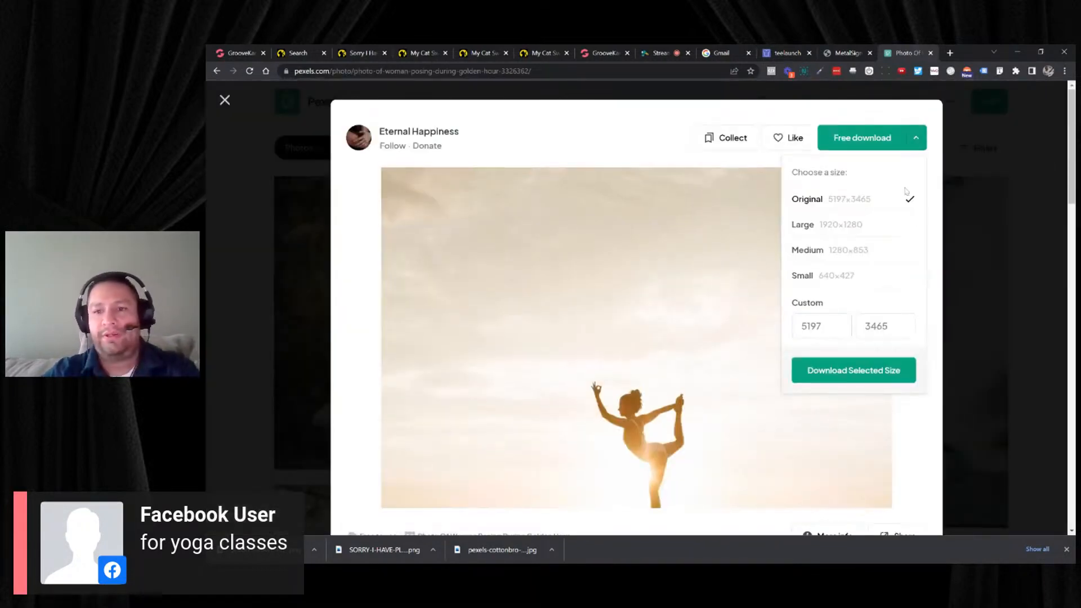
pyautogui.click(844, 250)
pyautogui.click(854, 371)
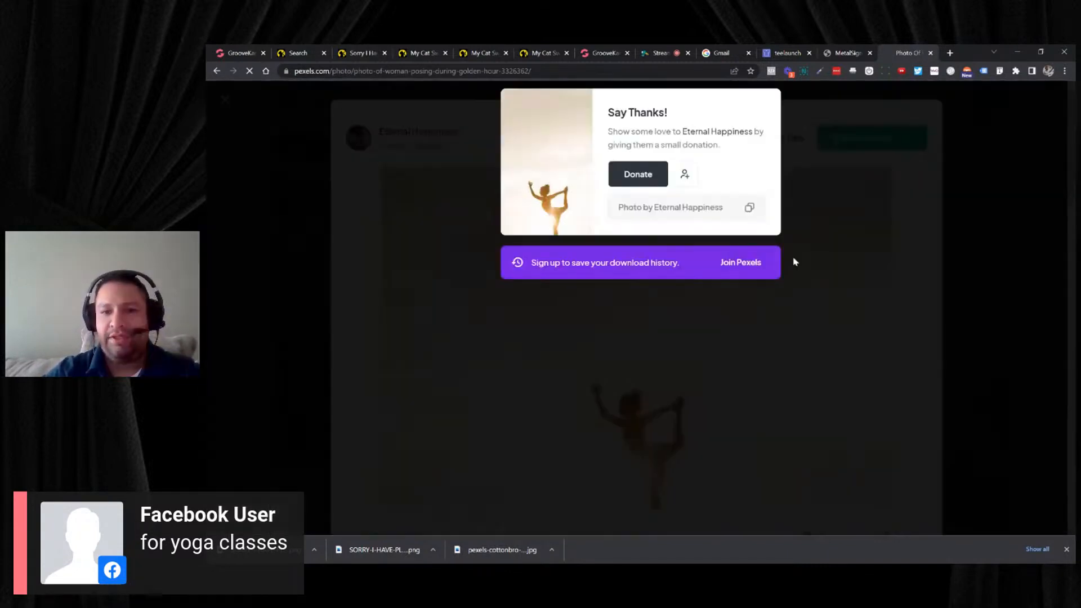
# - Switch to the GrooveKart admin and create a new product from the store's product list
pyautogui.click(253, 60)
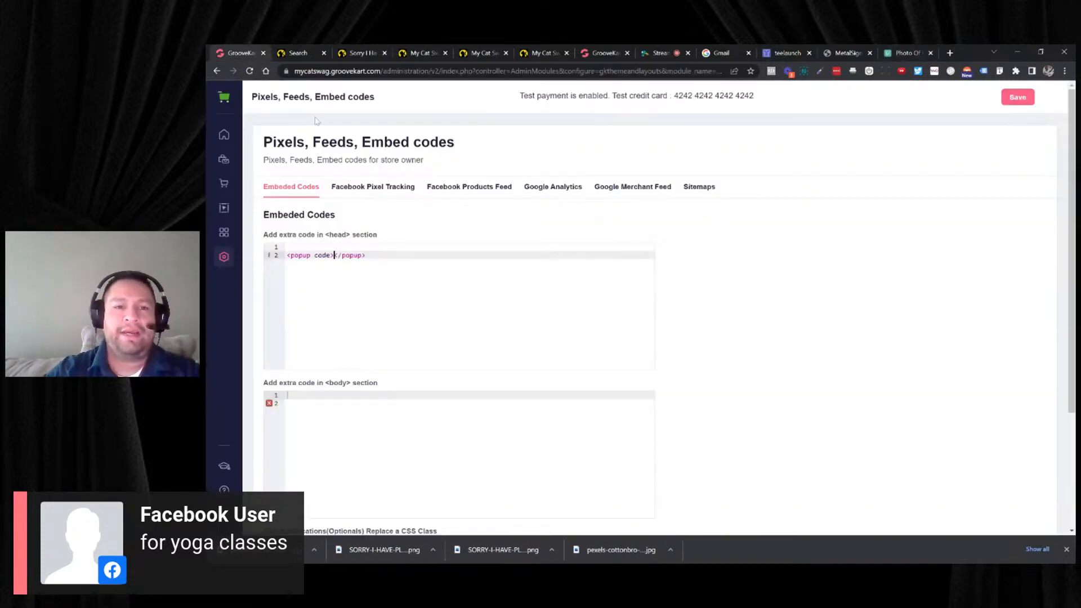
pyautogui.click(224, 169)
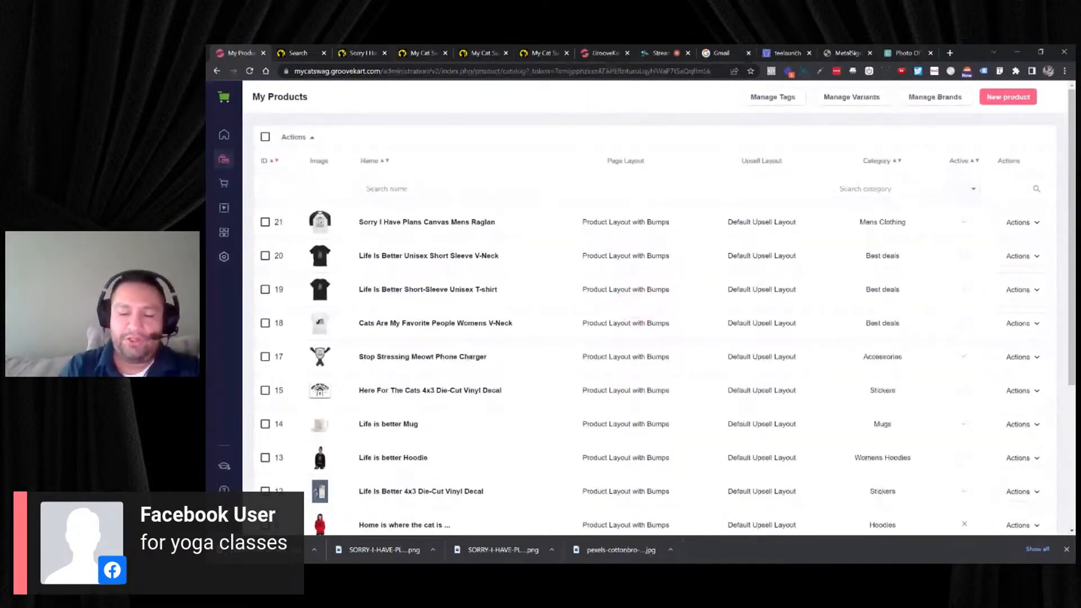
pyautogui.click(987, 99)
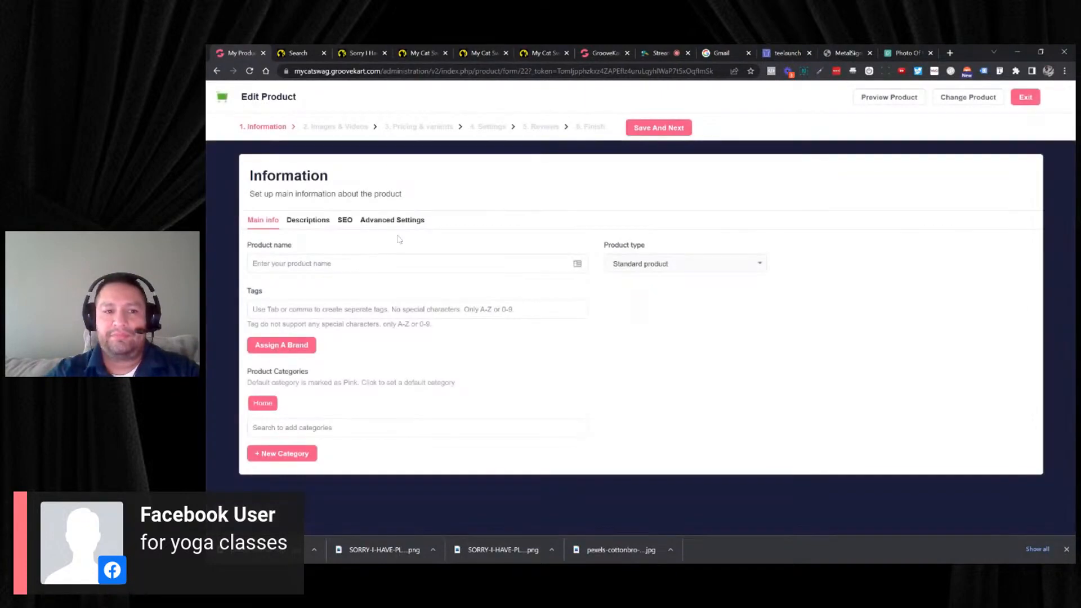
# - Name the product "Hot Yoga Classes M W F S" and copy the name
pyautogui.click(387, 263)
pyautogui.write('hOT')
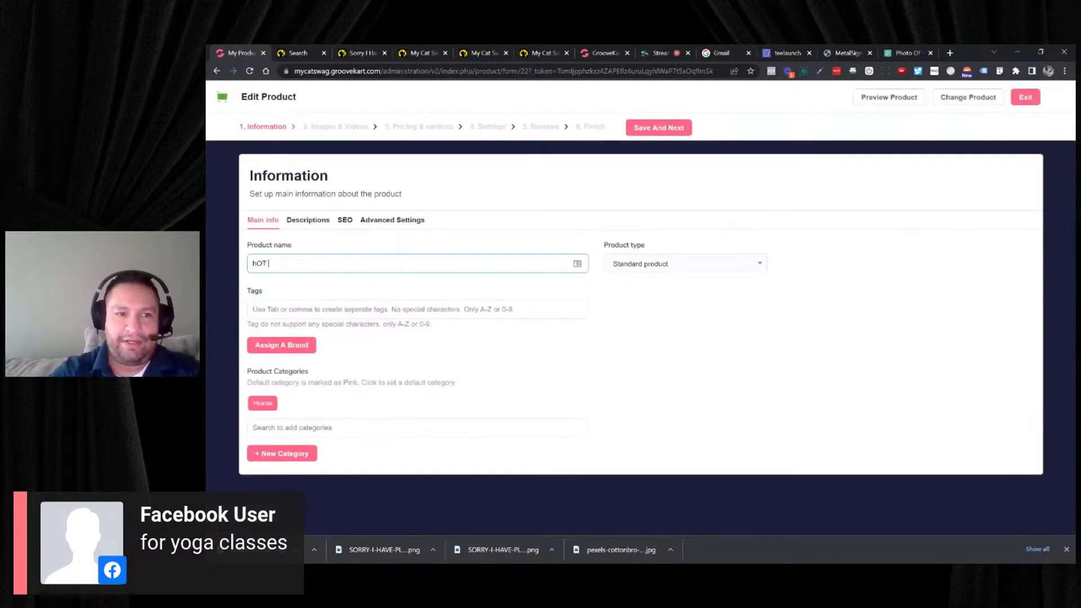
pyautogui.write(' y')
pyautogui.press('BackSpace')
pyautogui.press('BackSpace')
pyautogui.press('BackSpace')
pyautogui.press('BackSpace')
pyautogui.press('BackSpace')
pyautogui.write('H')
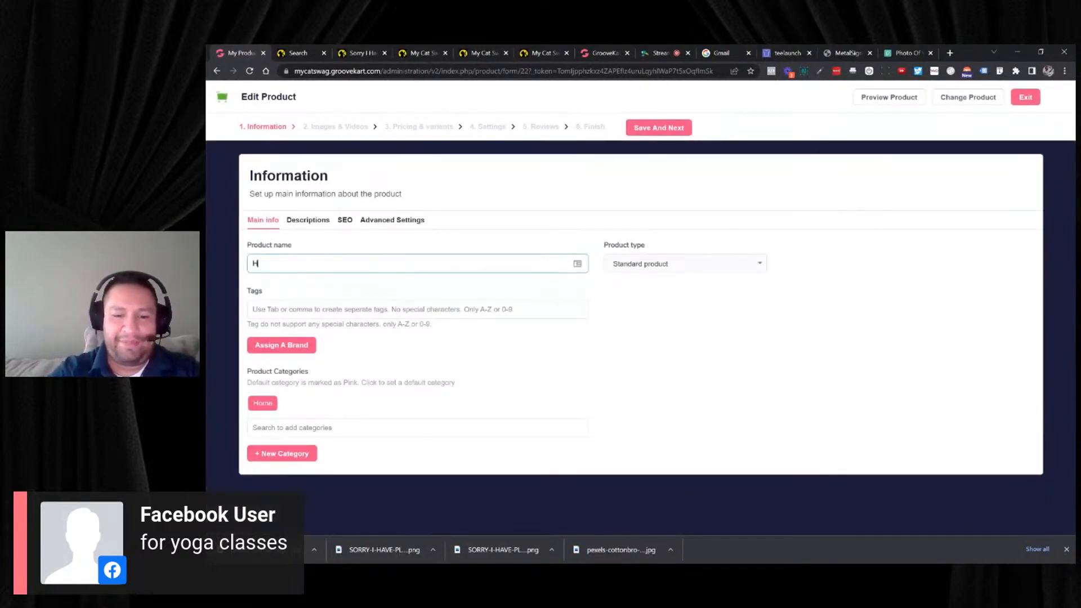
pyautogui.write('ot')
pyautogui.press('BackSpace')
pyautogui.write('ot')
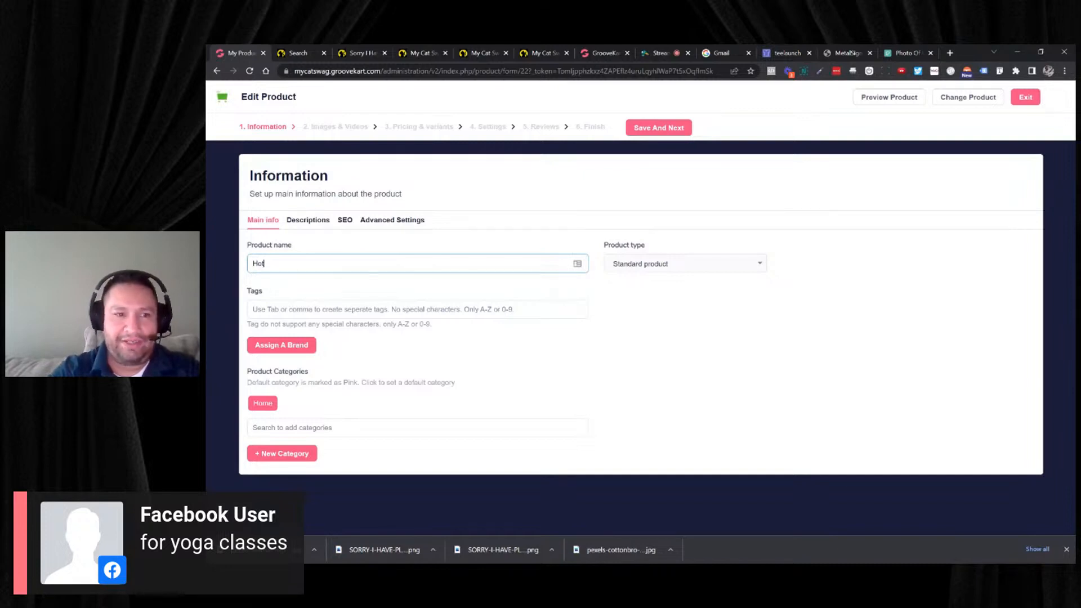
pyautogui.write(' Yag')
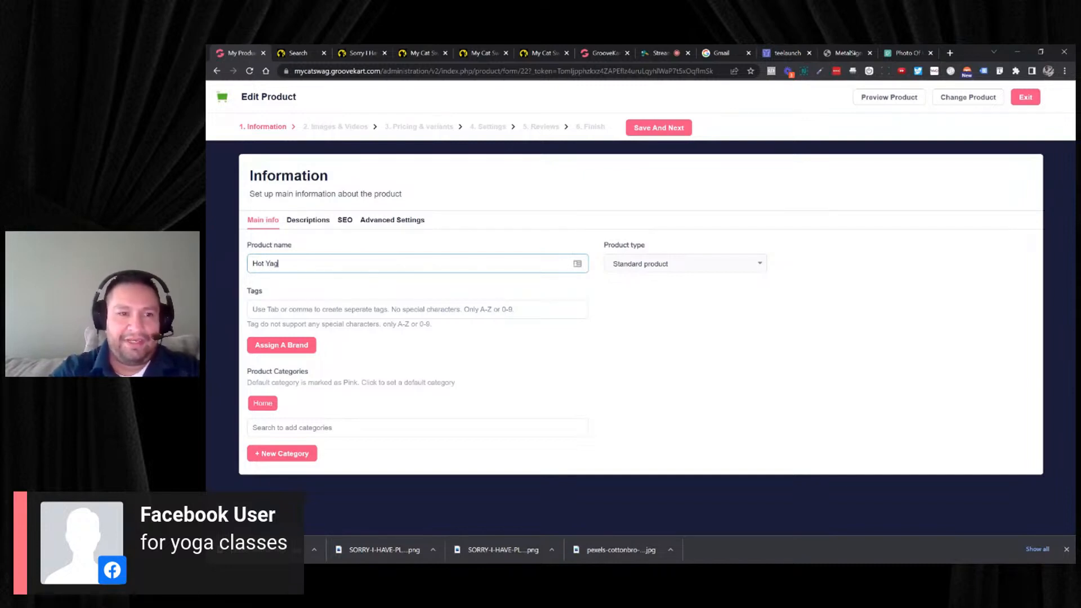
pyautogui.press('BackSpace')
pyautogui.press('BackSpace')
pyautogui.write('ogs')
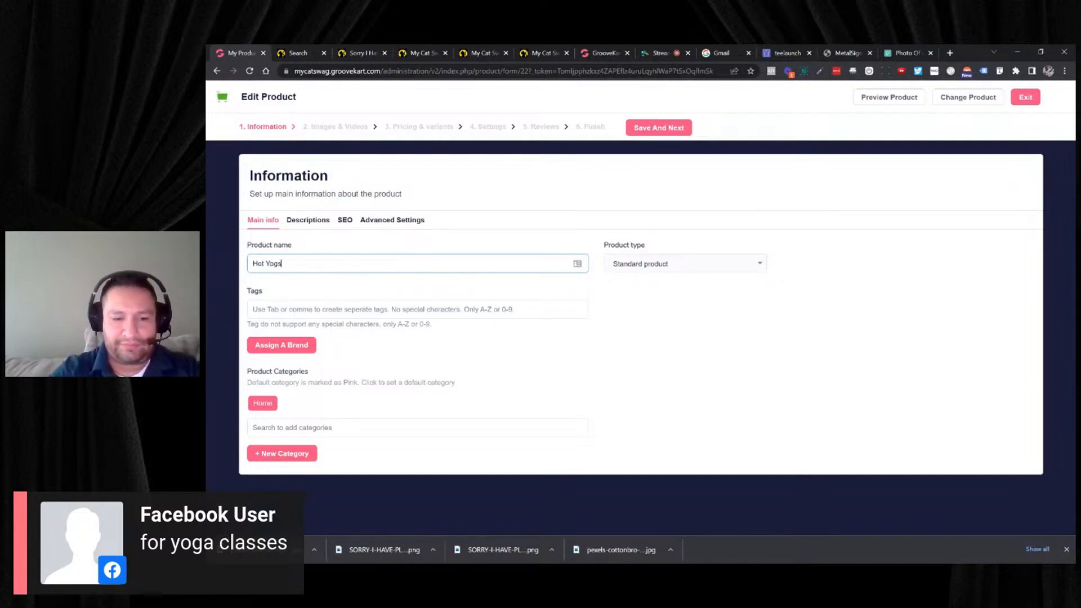
pyautogui.press('BackSpace')
pyautogui.write('a ')
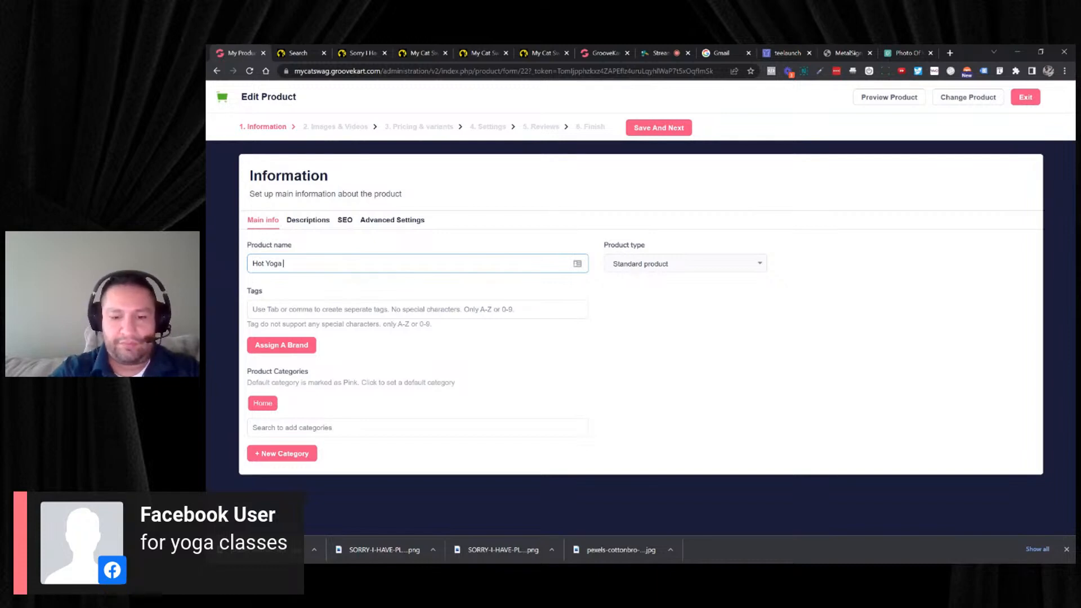
pyautogui.write('Cla')
pyautogui.press('BackSpace')
pyautogui.press('BackSpace')
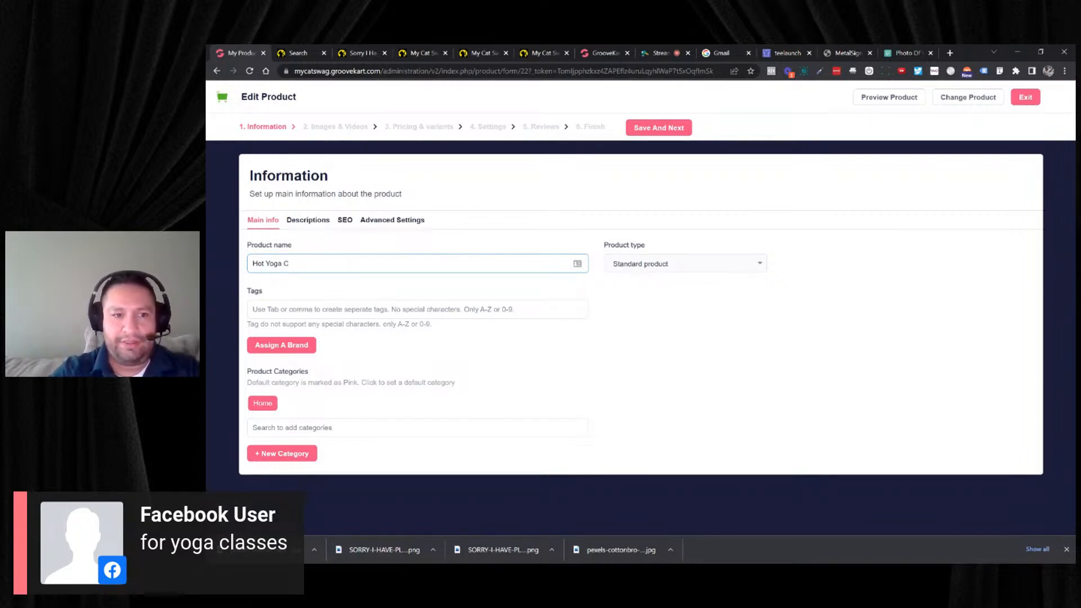
pyautogui.write('lasse')
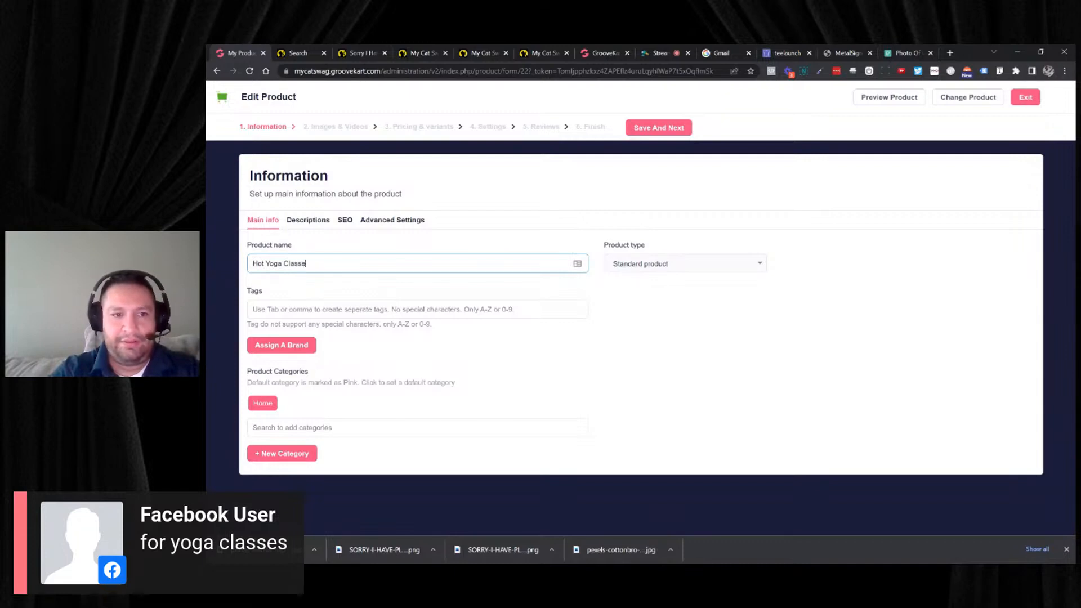
pyautogui.write('s 3')
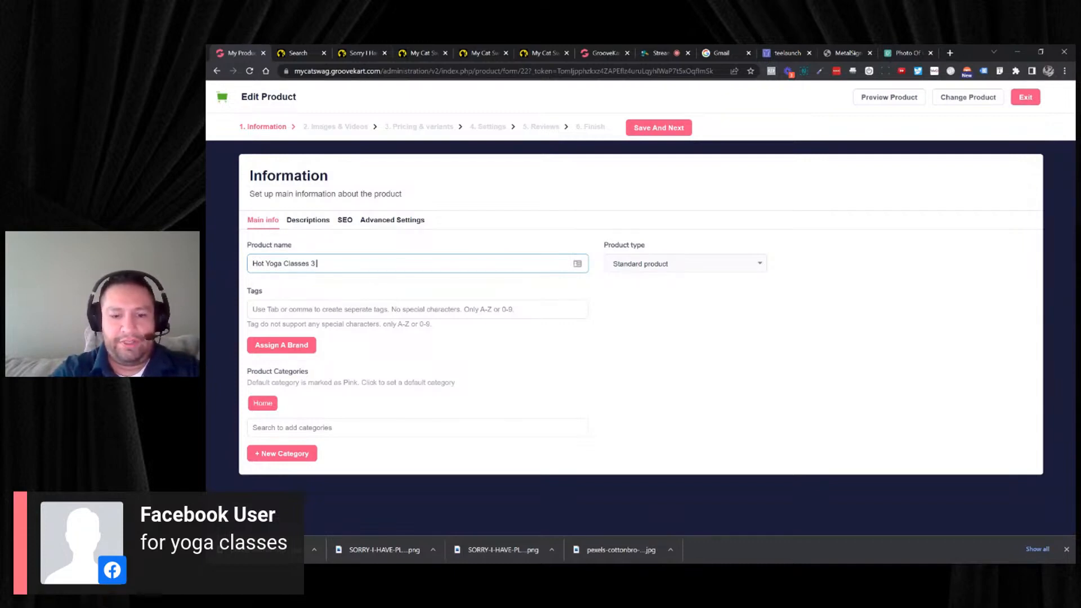
pyautogui.press('BackSpace')
pyautogui.write('M')
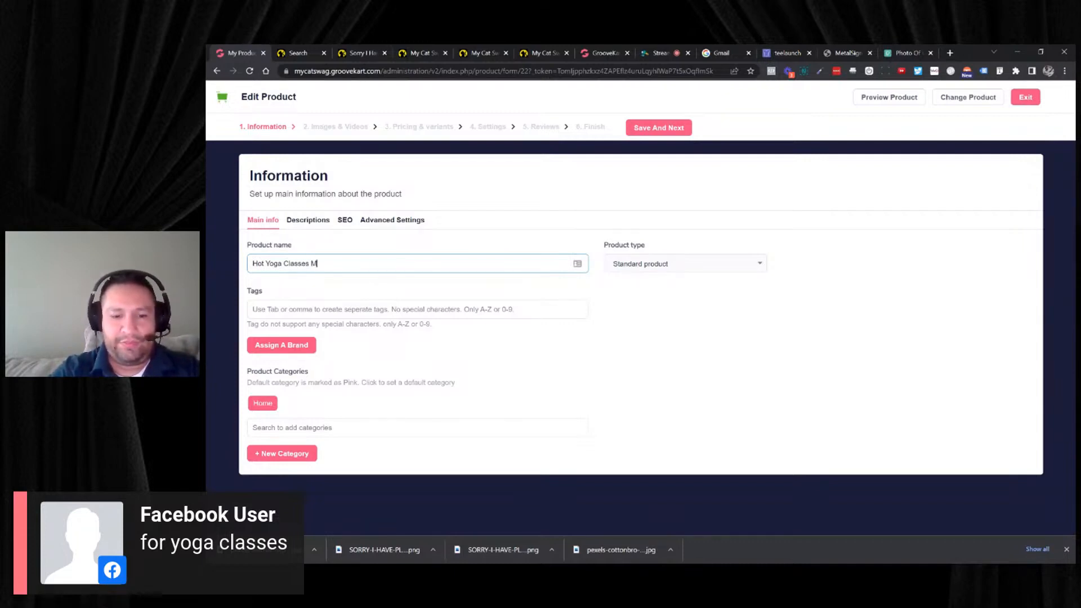
pyautogui.write(' W F ')
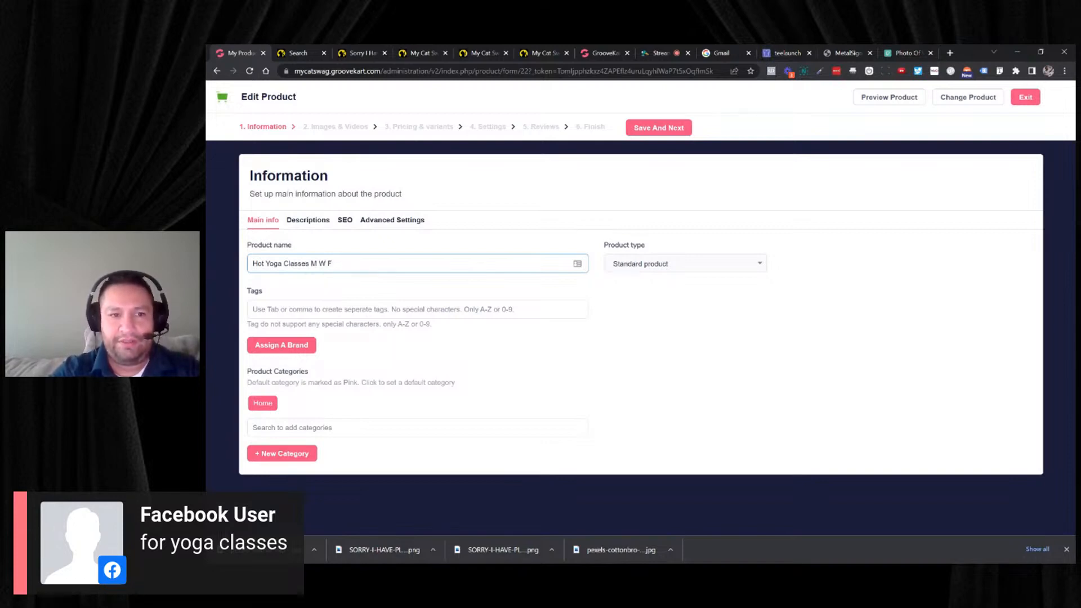
pyautogui.write('S')
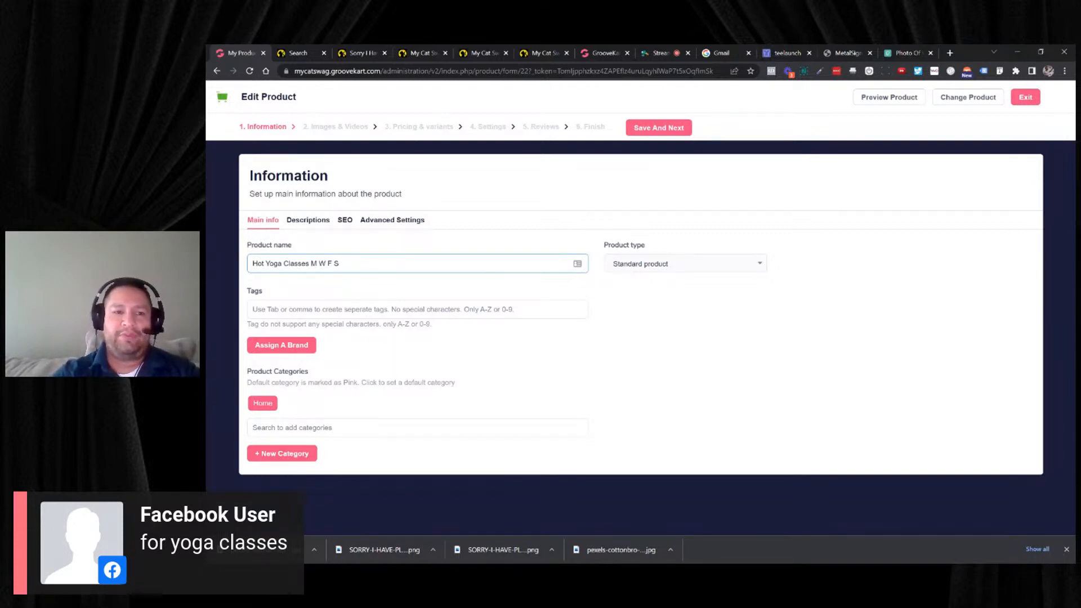
pyautogui.hotkey('ctrl', 'shift', 'Left')
pyautogui.hotkey('ctrl', 'shift', 'Left')
pyautogui.hotkey('ctrl', 'shift', 'Left')
pyautogui.hotkey('ctrl', 'shift', 'Left')
pyautogui.hotkey('ctrl', 'shift', 'Left')
pyautogui.hotkey('ctrl', 'shift', 'Left')
pyautogui.hotkey('ctrl', 'shift', 'Left')
pyautogui.hotkey('ctrl', 'c')
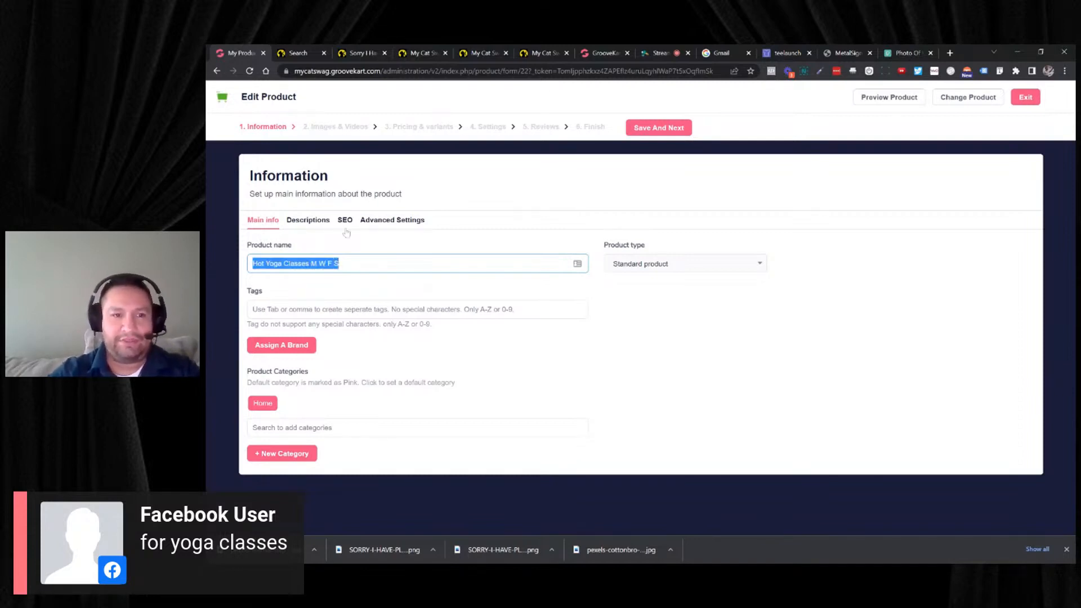
# - Add the Best deals category to the product and make it the default category
pyautogui.click(304, 427)
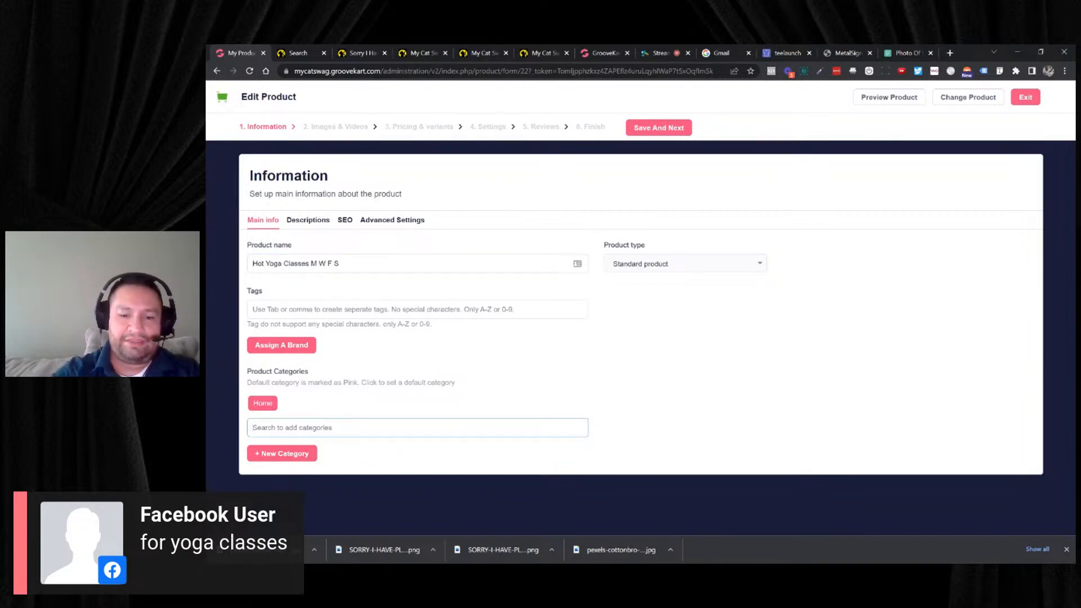
pyautogui.write('best')
pyautogui.click(312, 443)
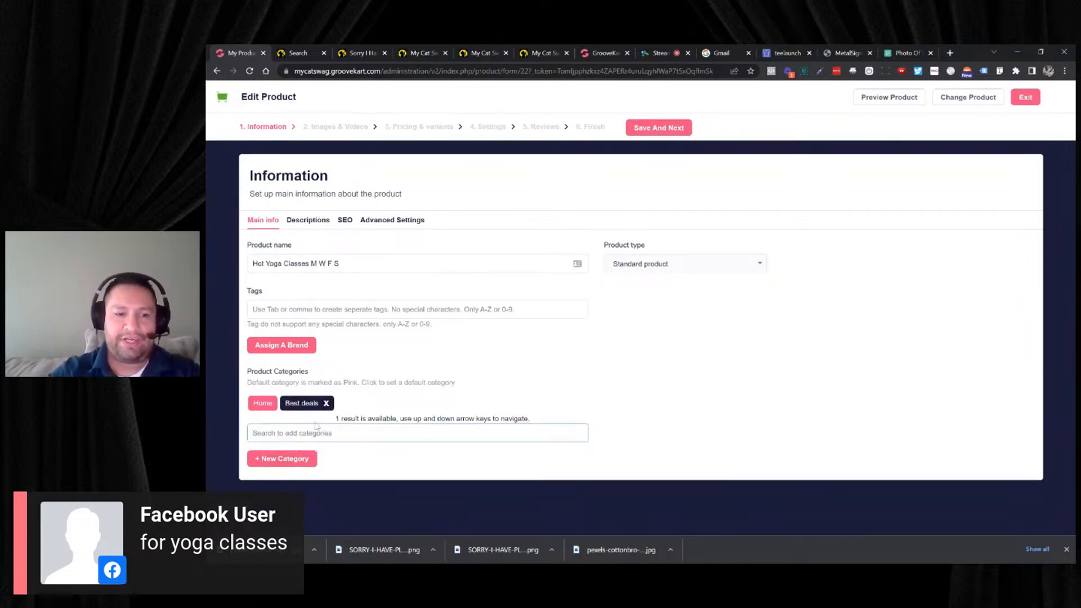
pyautogui.click(309, 403)
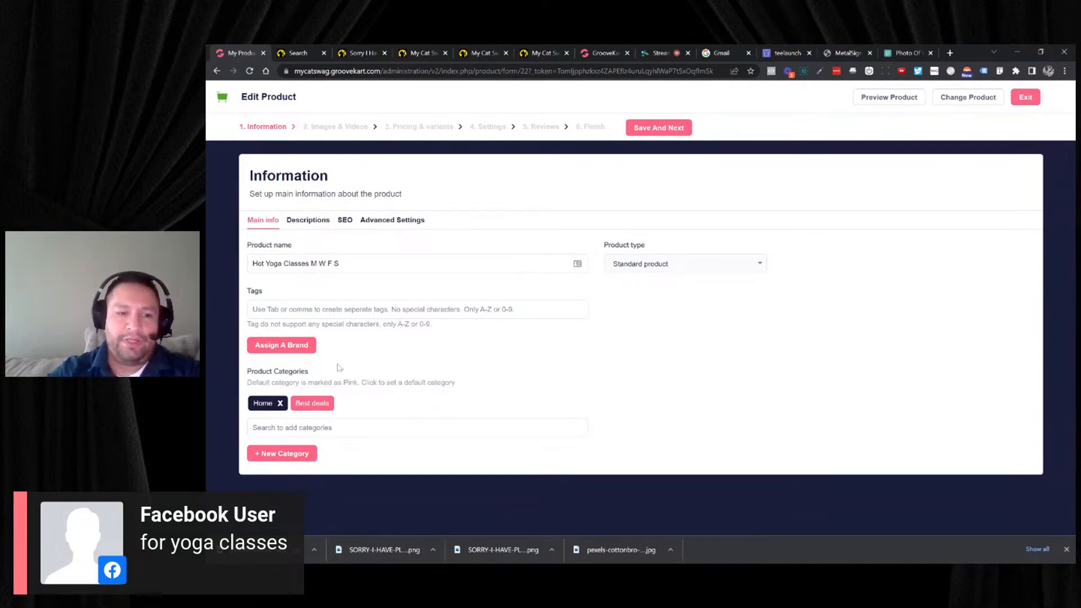
# - Fill the SEO meta title and Open Graph title with the copied name "Hot Yoga Classes M W F S"
pyautogui.click(344, 220)
pyautogui.click(340, 284)
pyautogui.hotkey('ctrl', 'v')
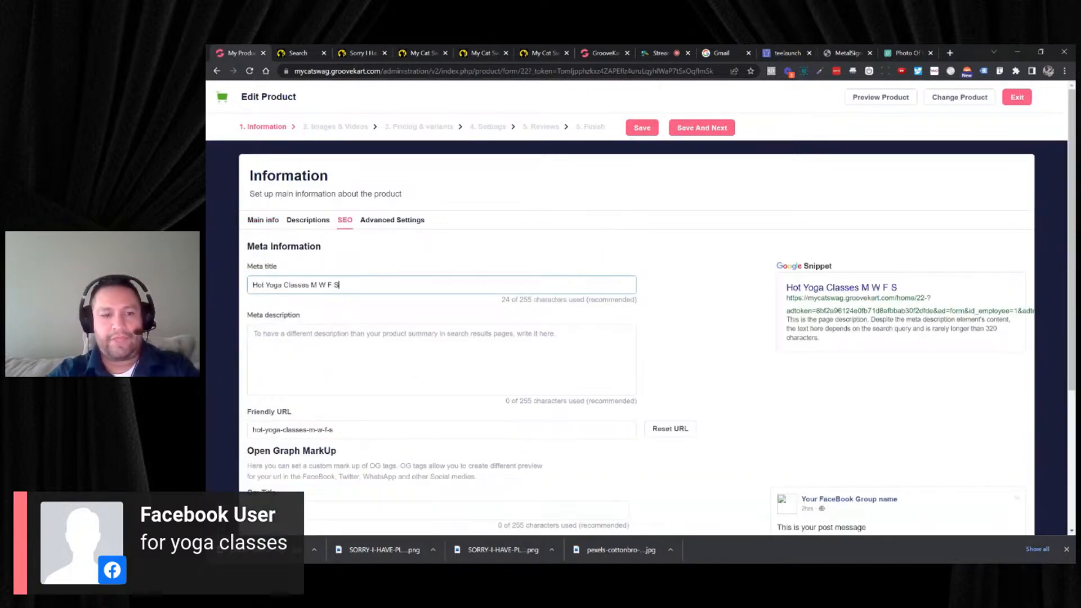
pyautogui.click(314, 503)
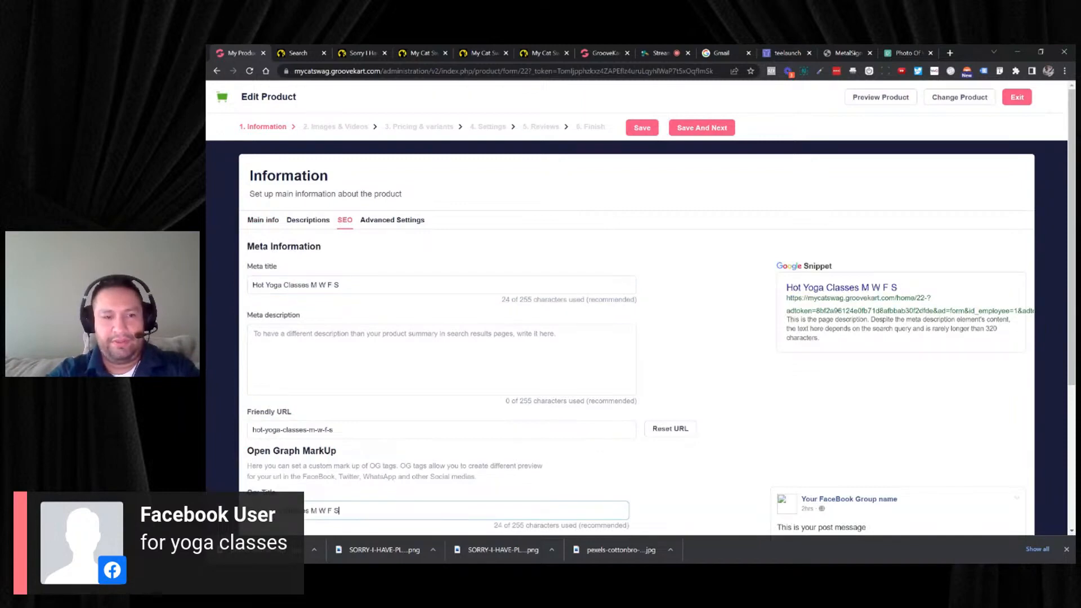
pyautogui.hotkey('ctrl', 'v')
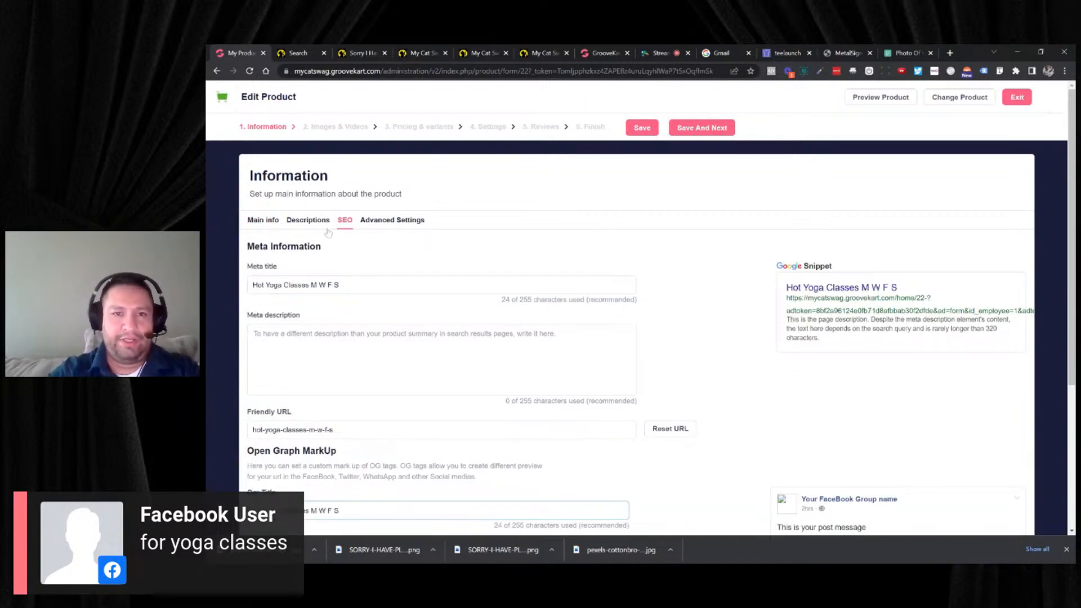
# - Save the product information, proceed to Images & Videos, and upload the downloaded yoga photo as a product image
pyautogui.click(642, 127)
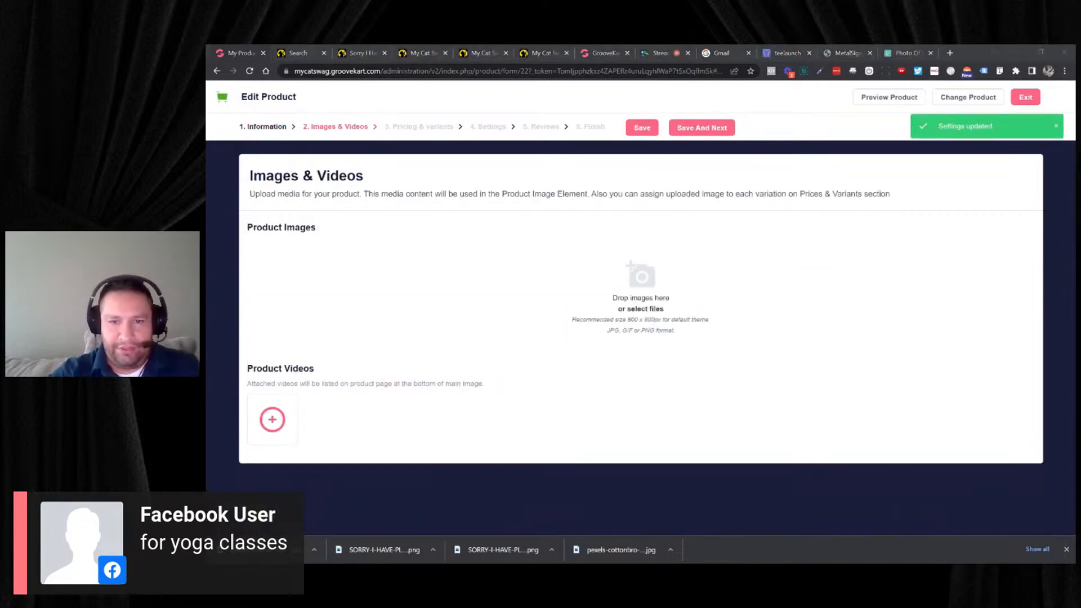
pyautogui.doubleClick(350, 147)
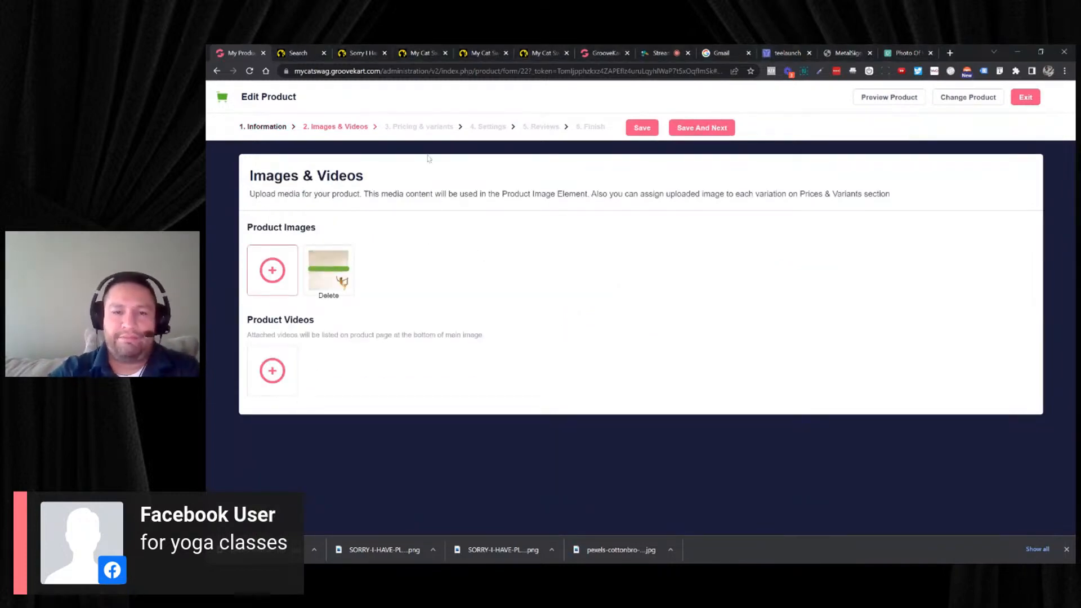
# - Return to the product information and enter the summary description "1 Class every Mon, Wed, Fri & Sat"
pyautogui.click(281, 128)
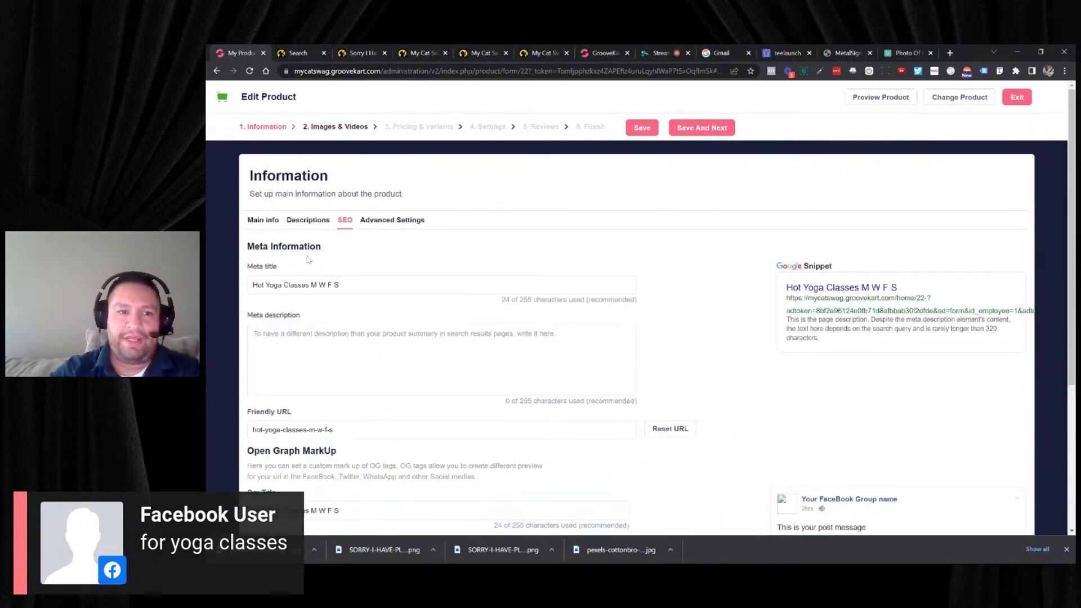
pyautogui.click(298, 220)
pyautogui.click(299, 327)
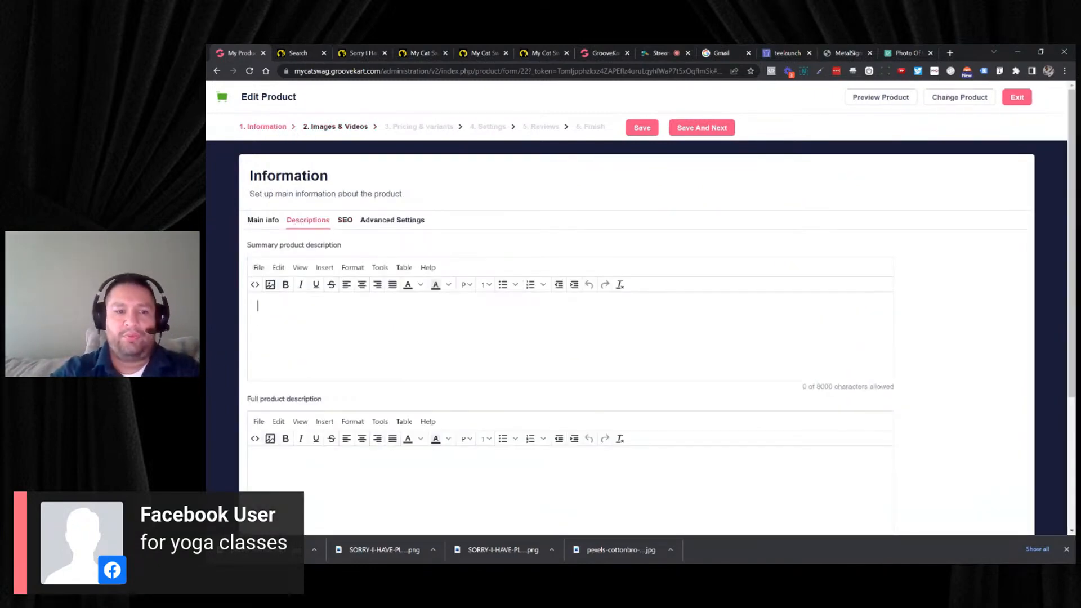
pyautogui.write('1')
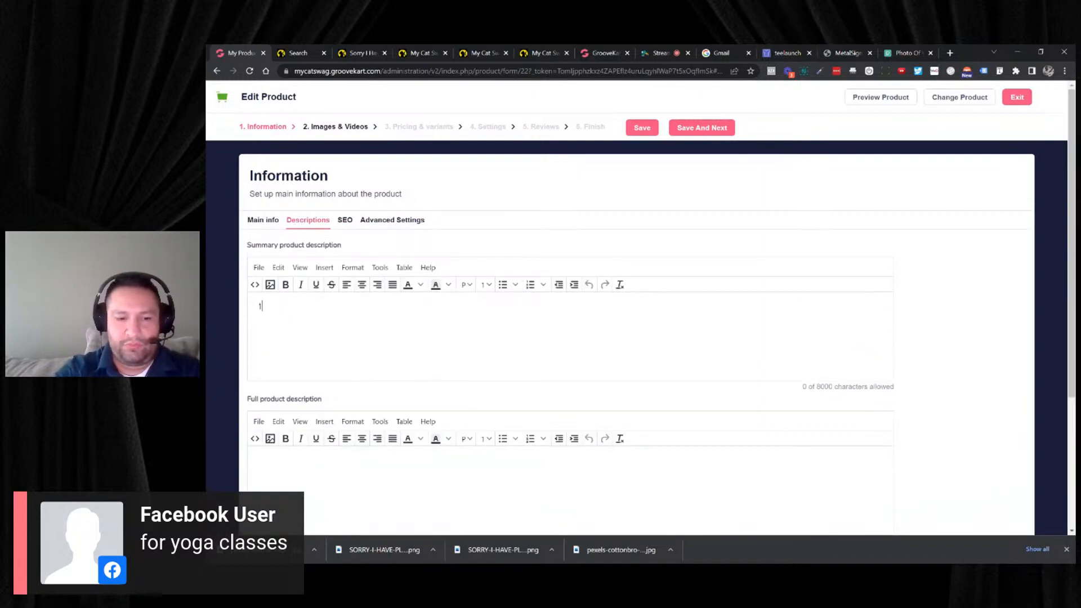
pyautogui.write(' Cal ')
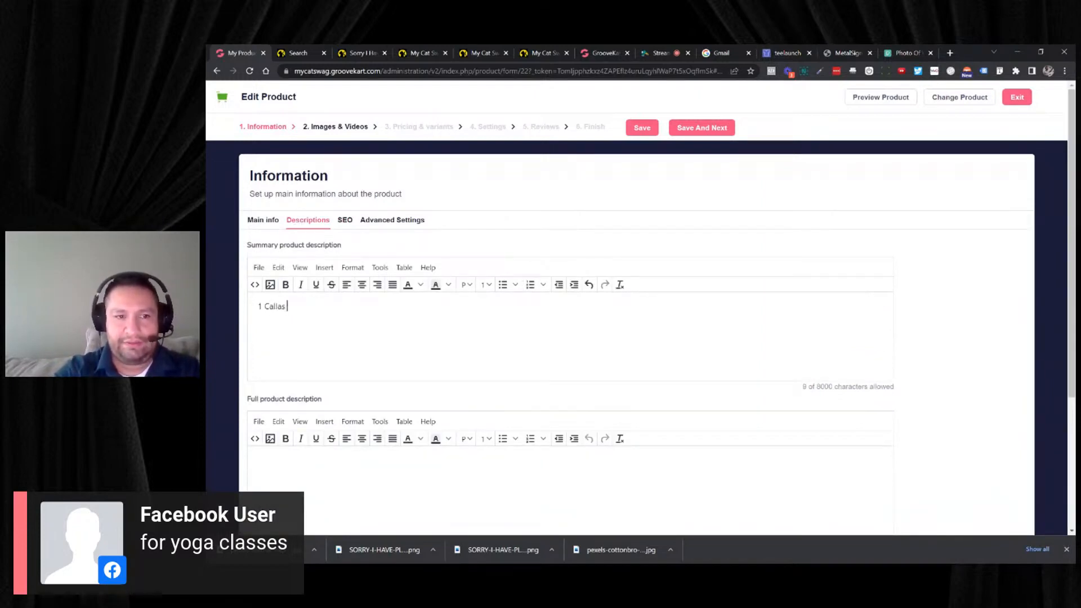
pyautogui.write('lass ev')
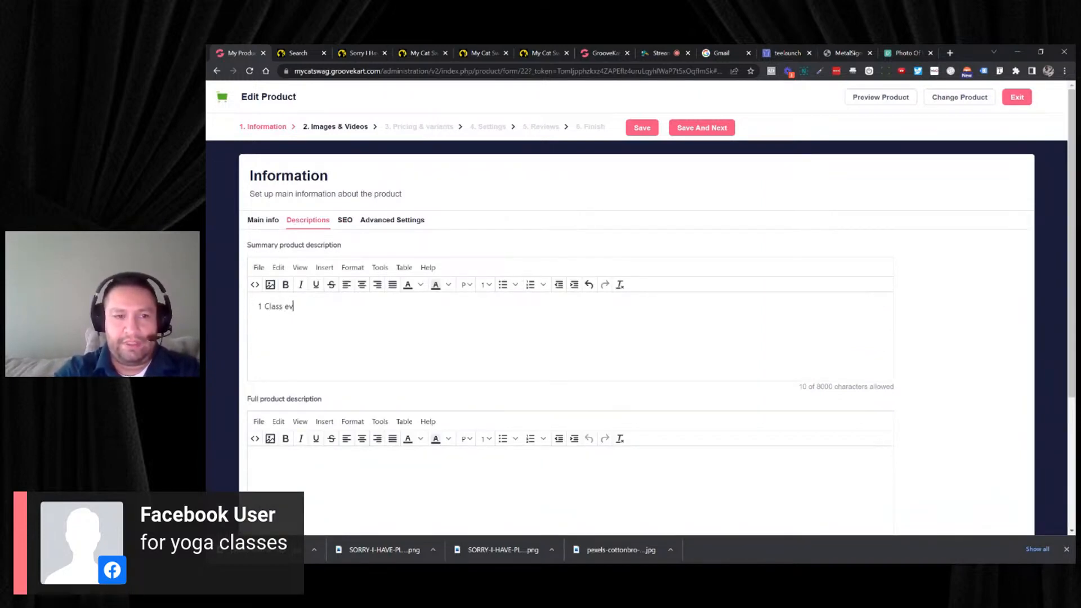
pyautogui.write('ery M')
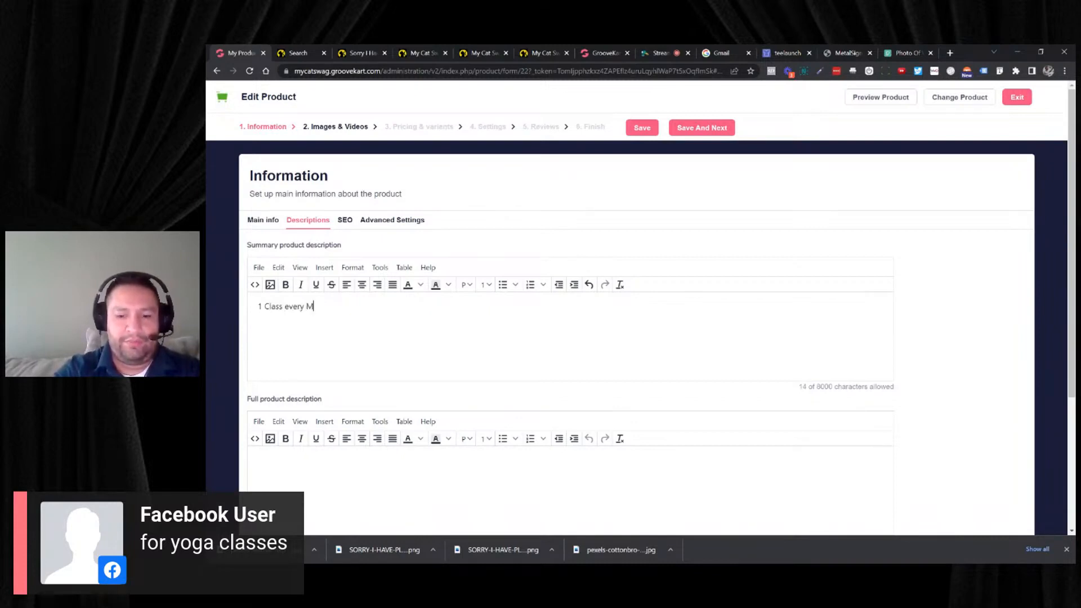
pyautogui.write('on, WD')
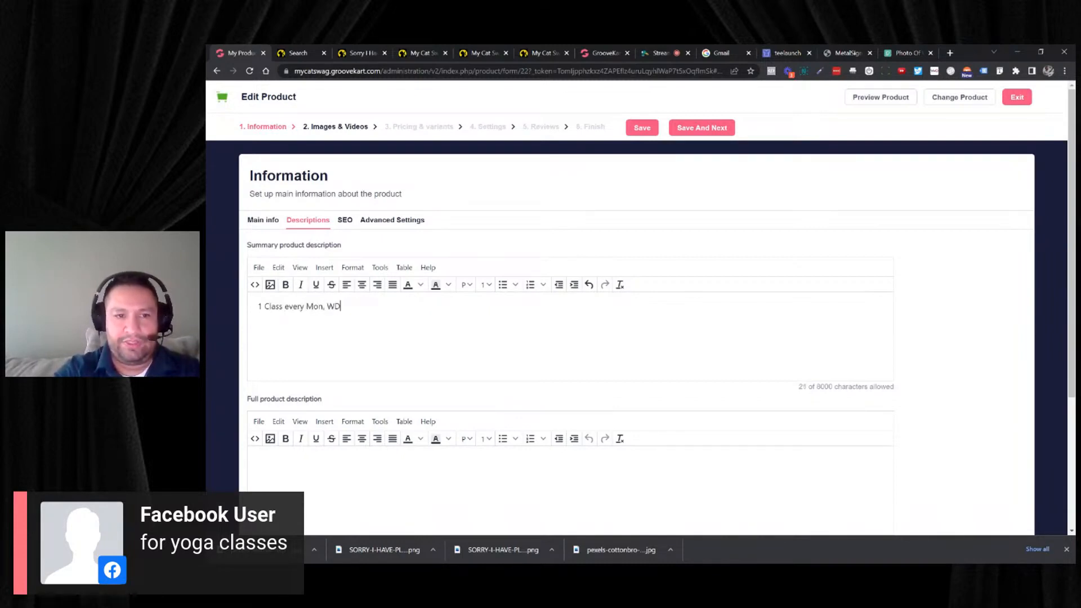
pyautogui.press('BackSpace')
pyautogui.write('ed')
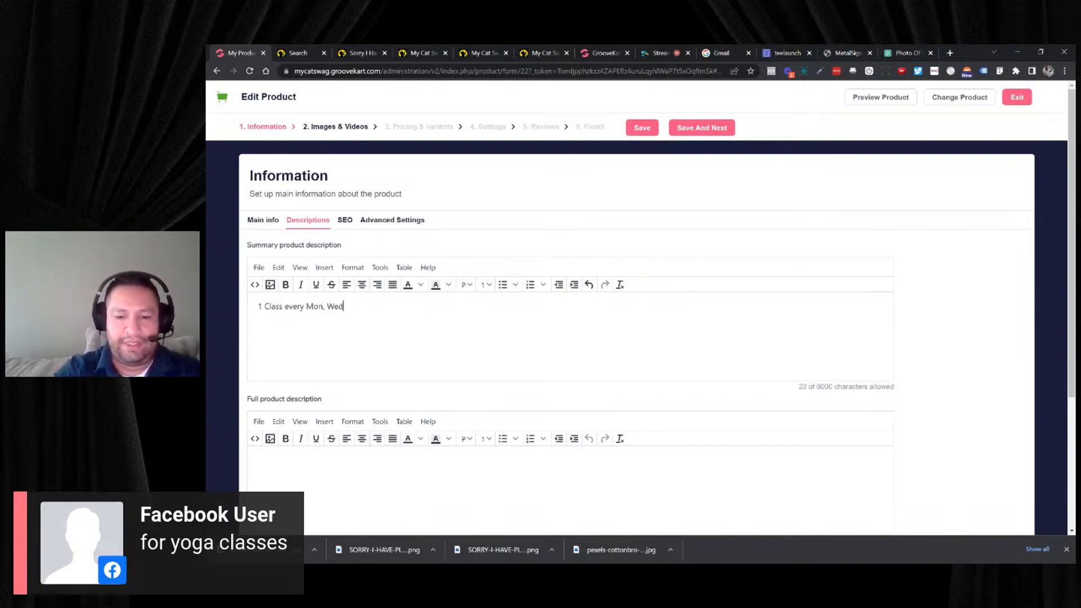
pyautogui.write(', Fri &')
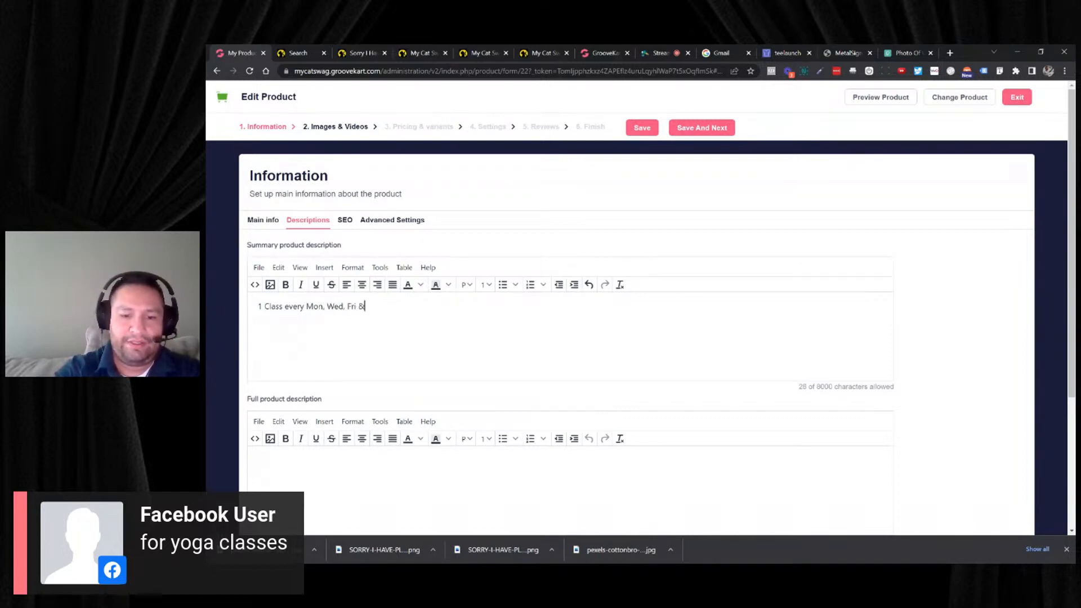
pyautogui.write(' Sat')
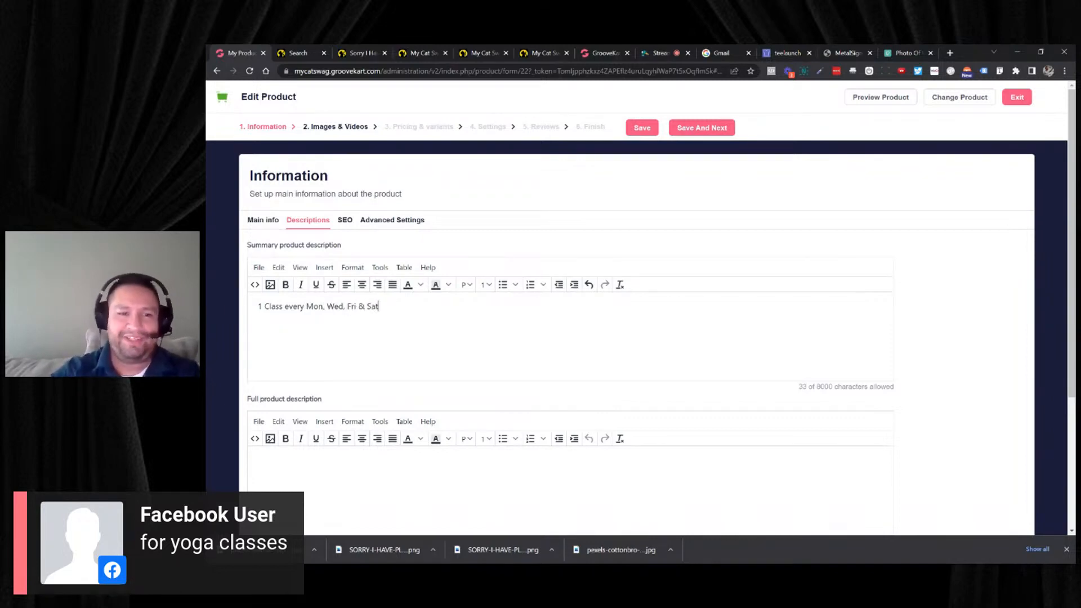
pyautogui.scroll(-2, 570, 349)
pyautogui.click(259, 358)
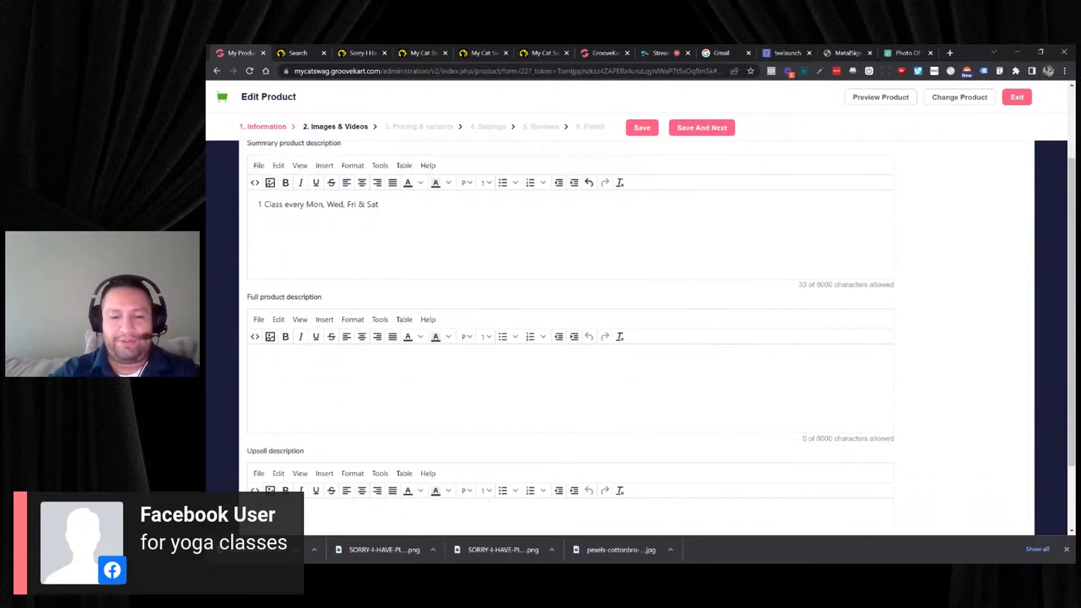
pyautogui.write('D')
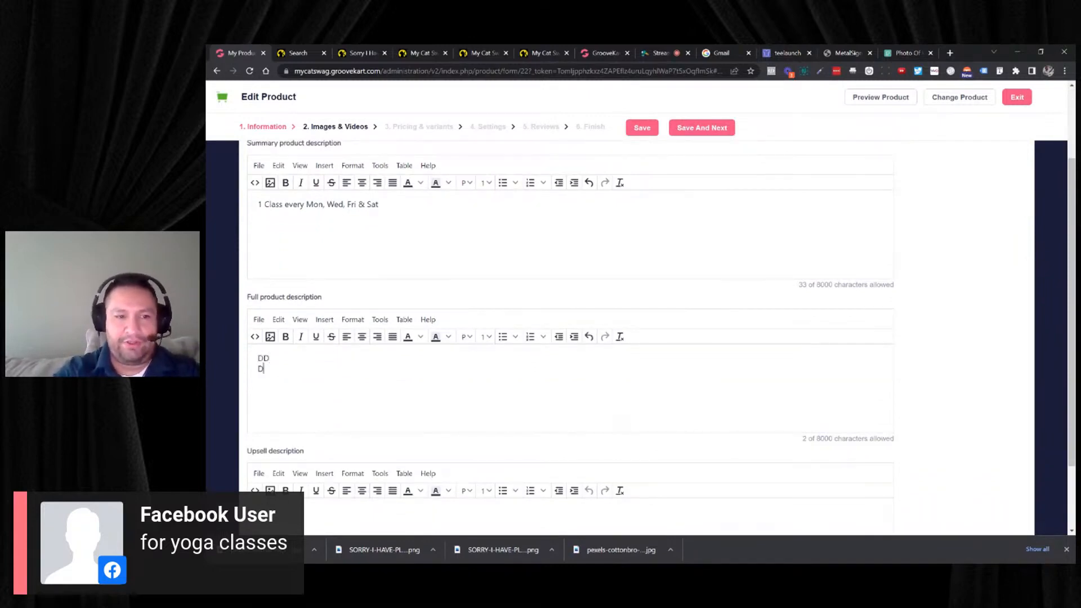
pyautogui.write('D D  D D D  D')
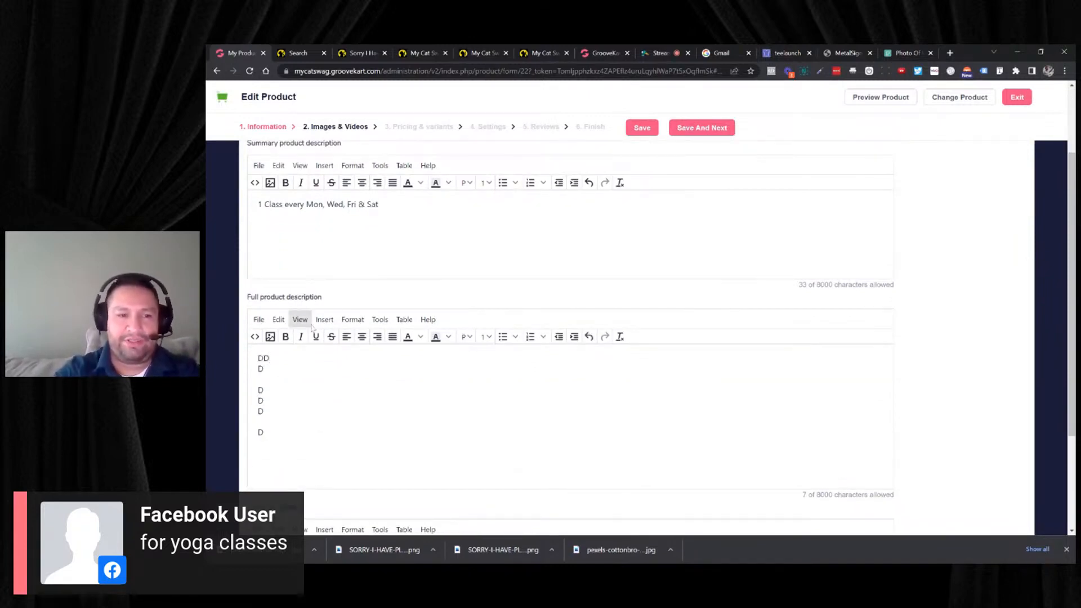
pyautogui.moveTo(264, 429); pyautogui.dragTo(244, 357)
pyautogui.press('Delete')
pyautogui.press('Delete')
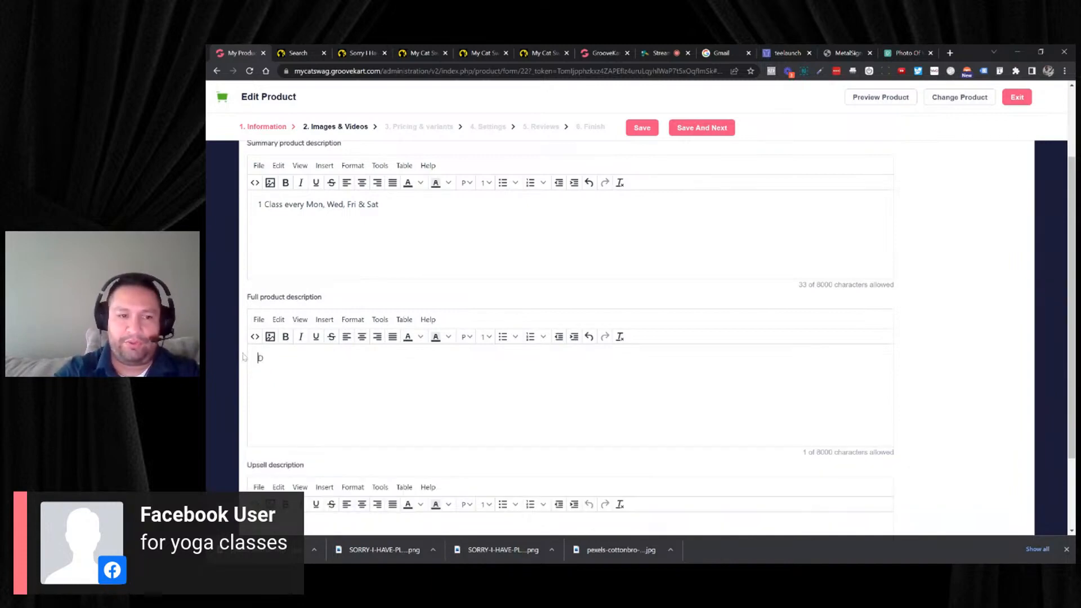
pyautogui.press('Delete')
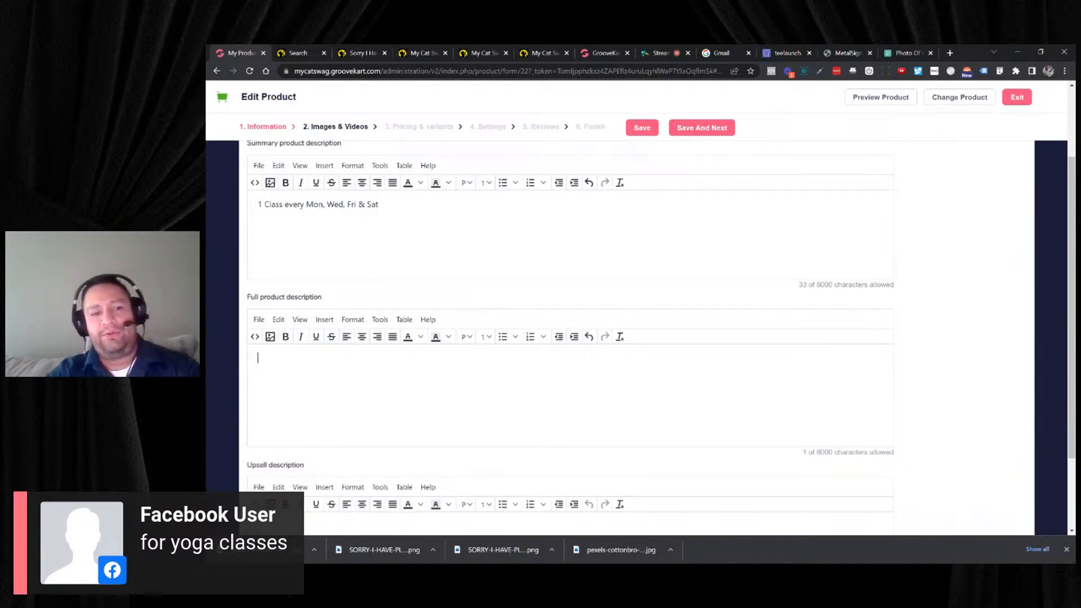
# - Go back to Images & Videos, save that section, and proceed to Pricing & Variants
pyautogui.scroll(5, 379, 345)
pyautogui.click(361, 128)
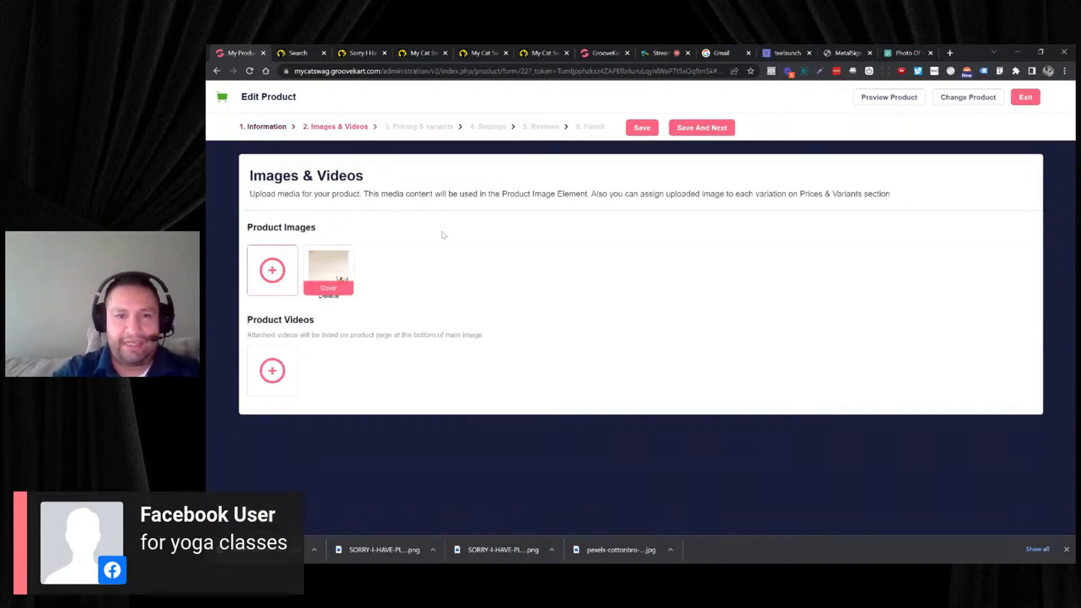
pyautogui.click(715, 129)
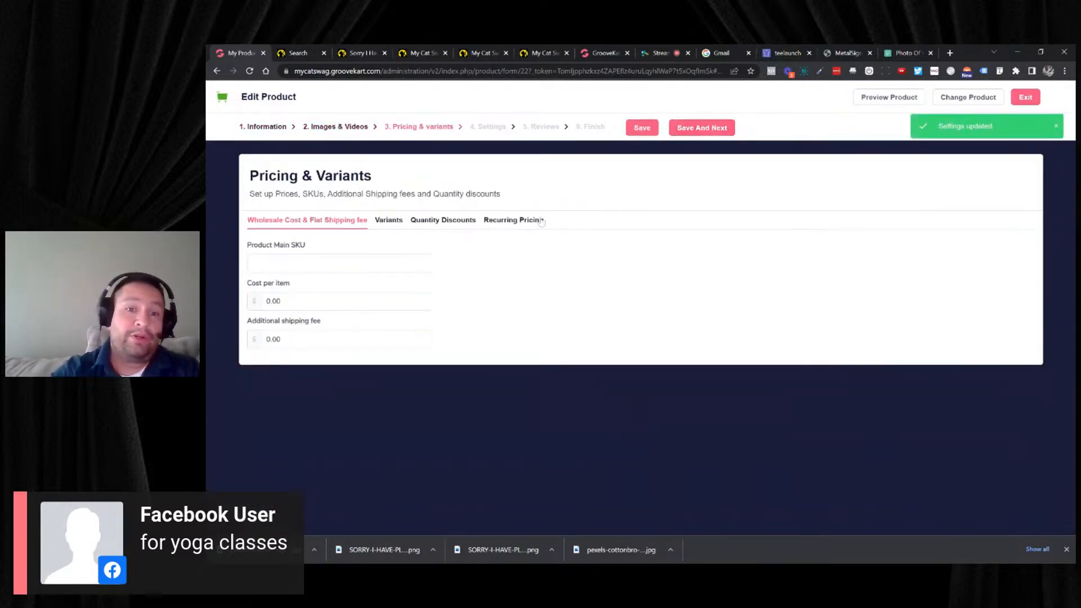
# - Start a recurring pricing plan with the public name "Monthly Membership"
pyautogui.click(541, 221)
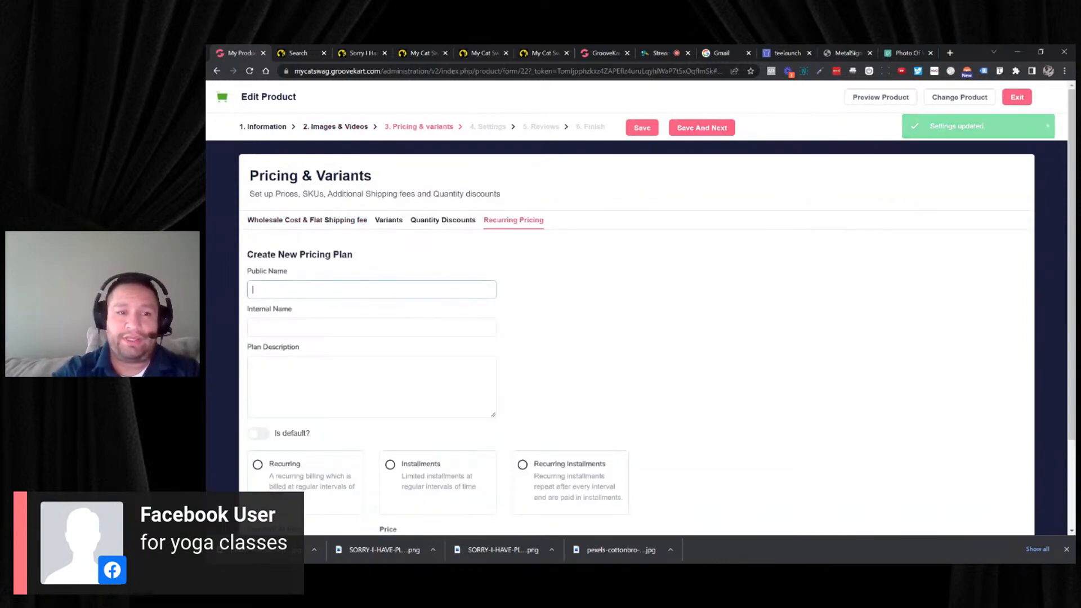
pyautogui.write('Monthly')
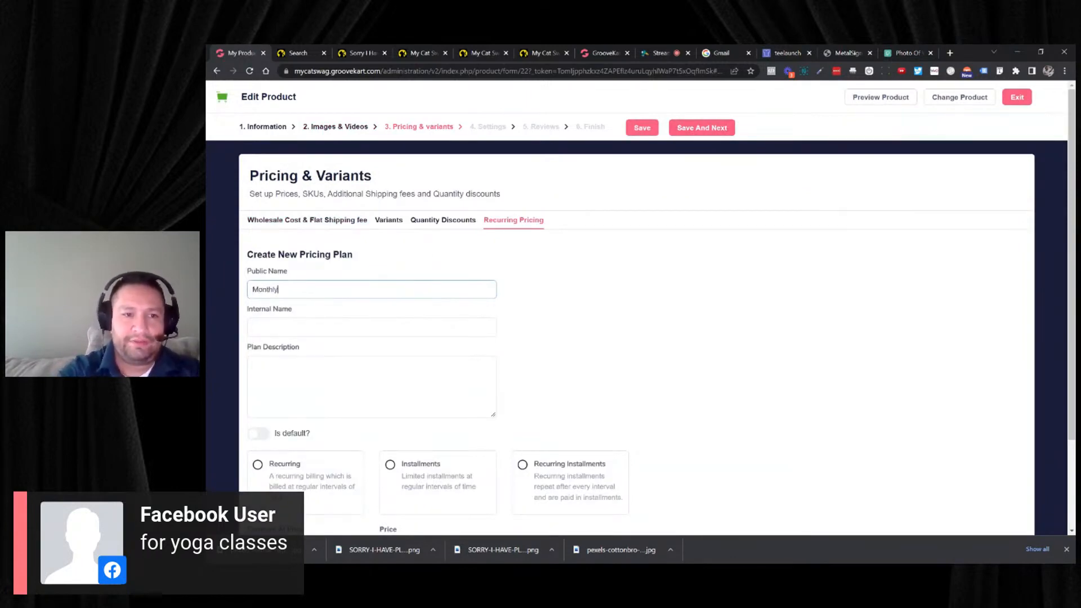
pyautogui.write(' Member')
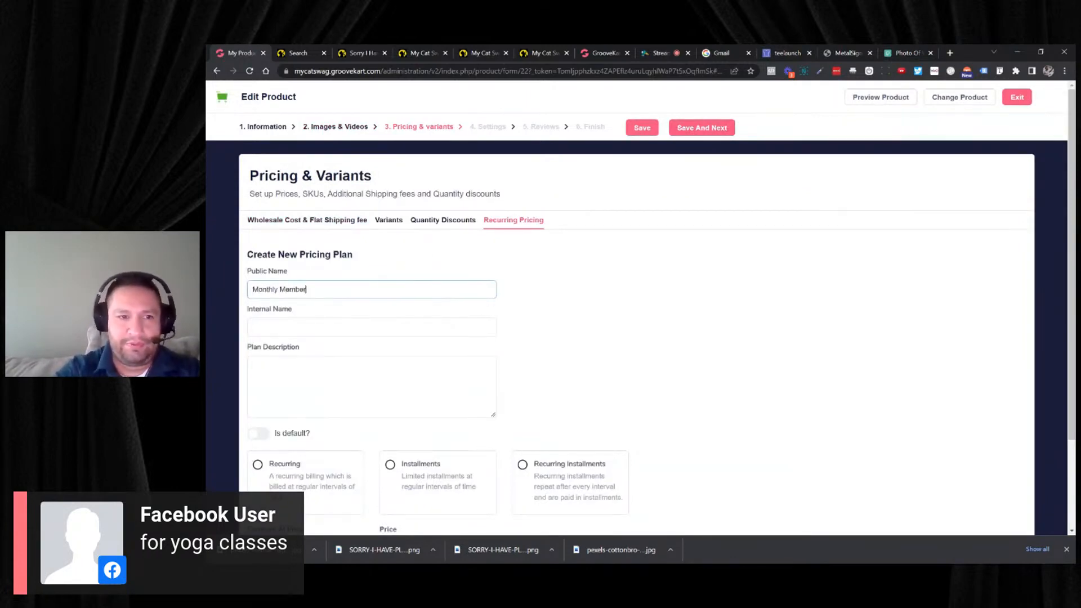
pyautogui.write('ship')
# - Set the pricing plan's internal name to "Monthly"
pyautogui.press('Tab')
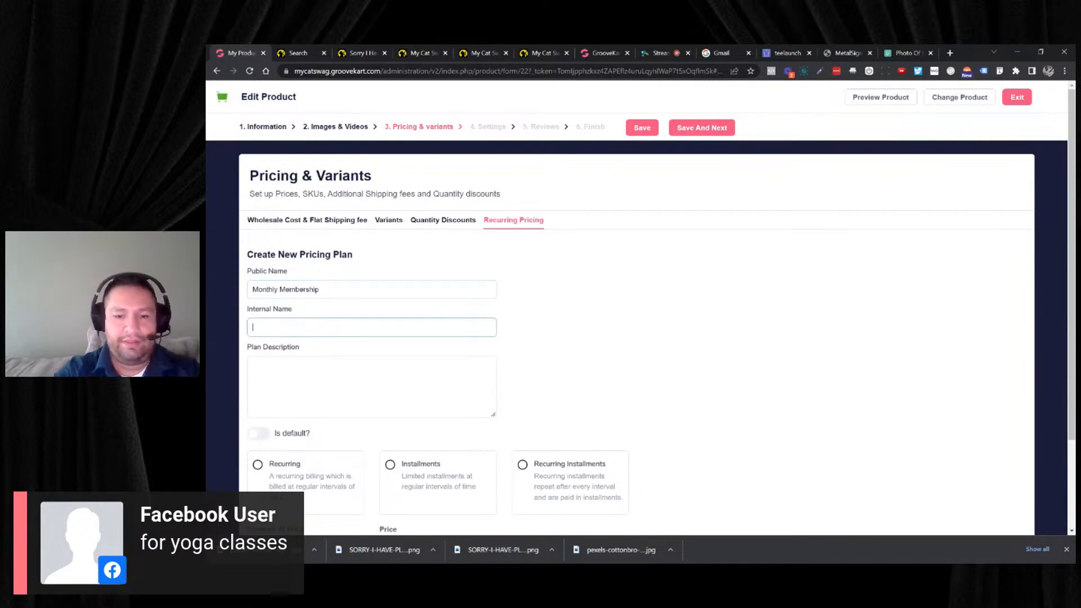
pyautogui.write('Monhtly')
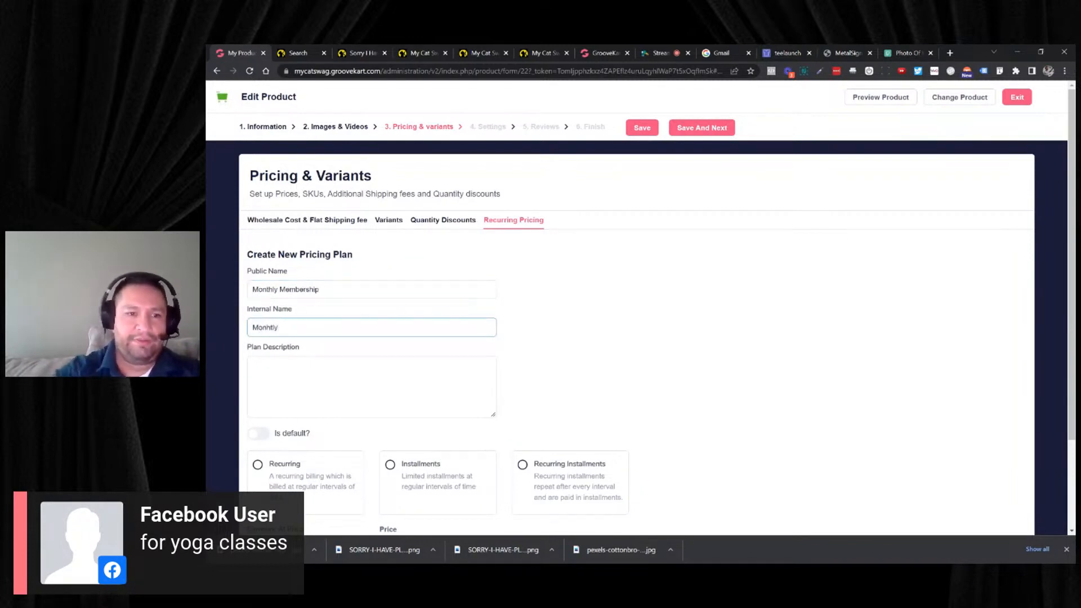
pyautogui.doubleClick(362, 321)
pyautogui.write('M')
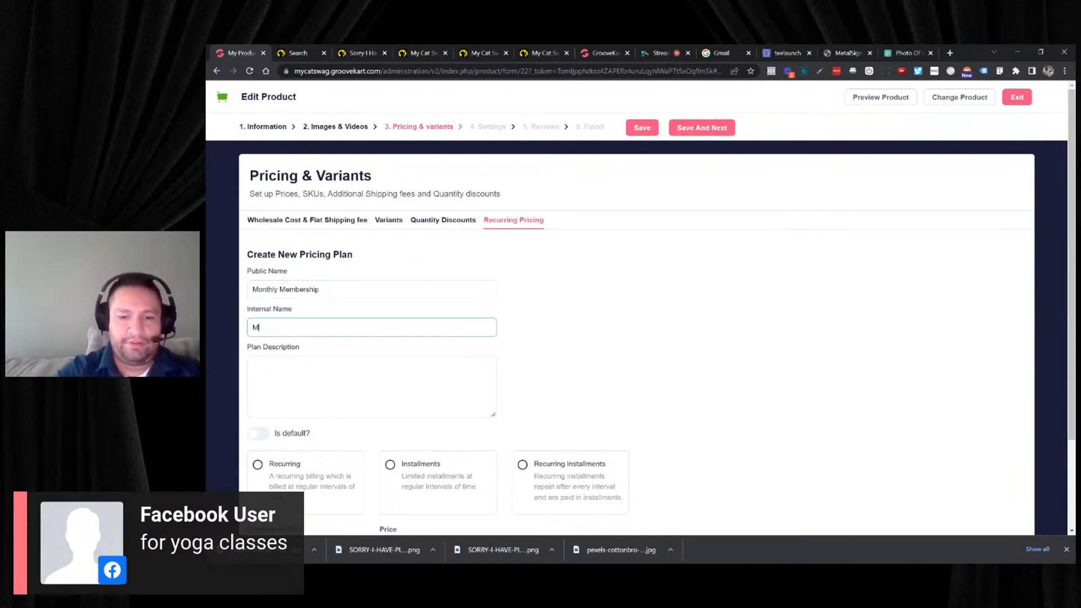
pyautogui.write('onthl')
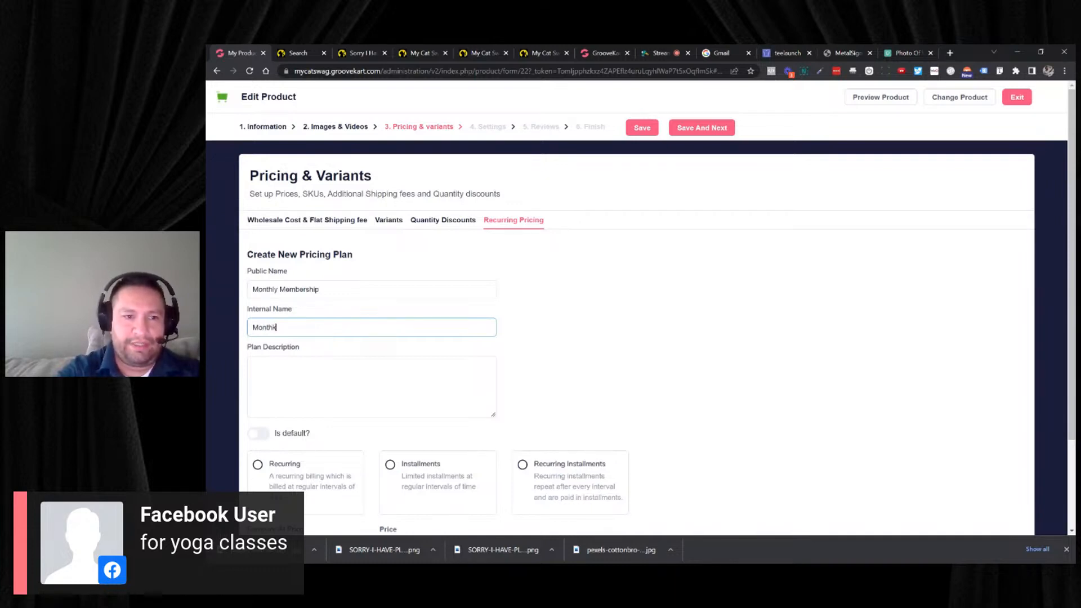
pyautogui.write('ky')
pyautogui.press('BackSpace')
pyautogui.press('BackSpace')
pyautogui.write('ly')
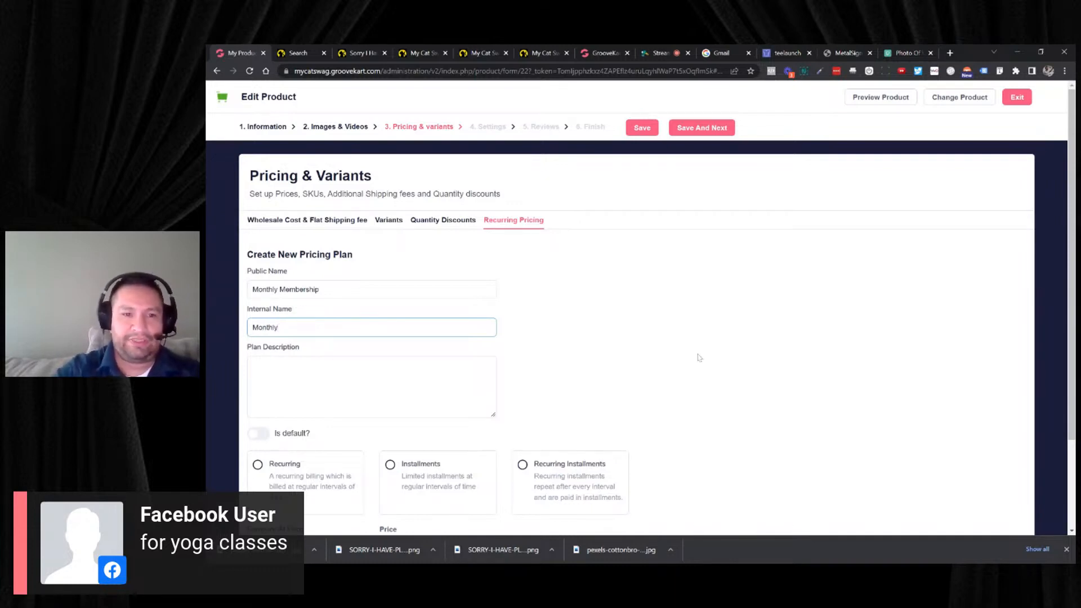
# - Enter the plan description "Paid monthly until cancelled." for the membership plan
pyautogui.press('Tab')
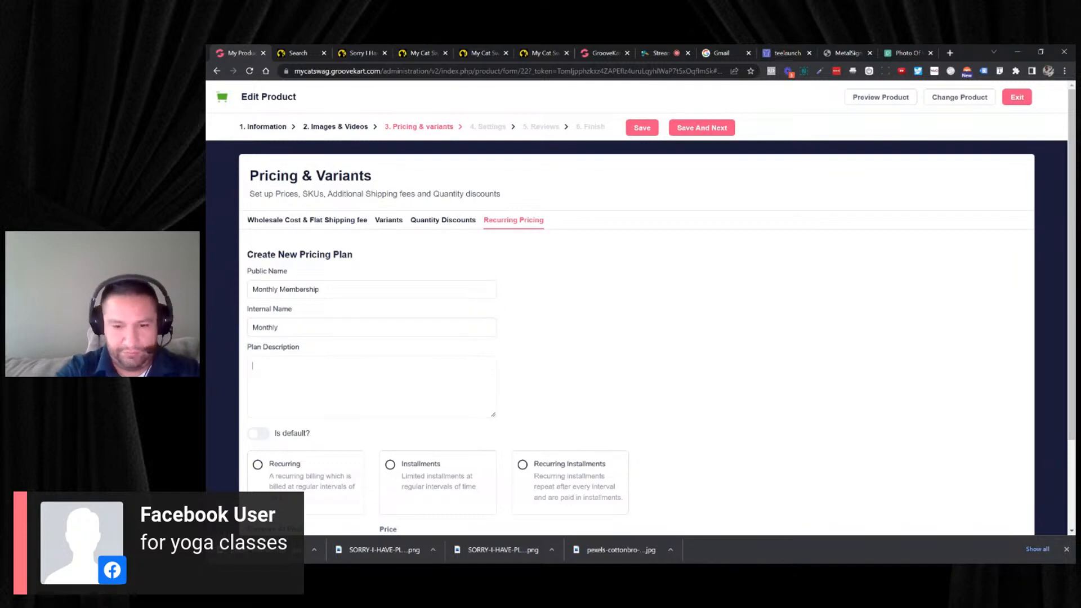
pyautogui.write('P')
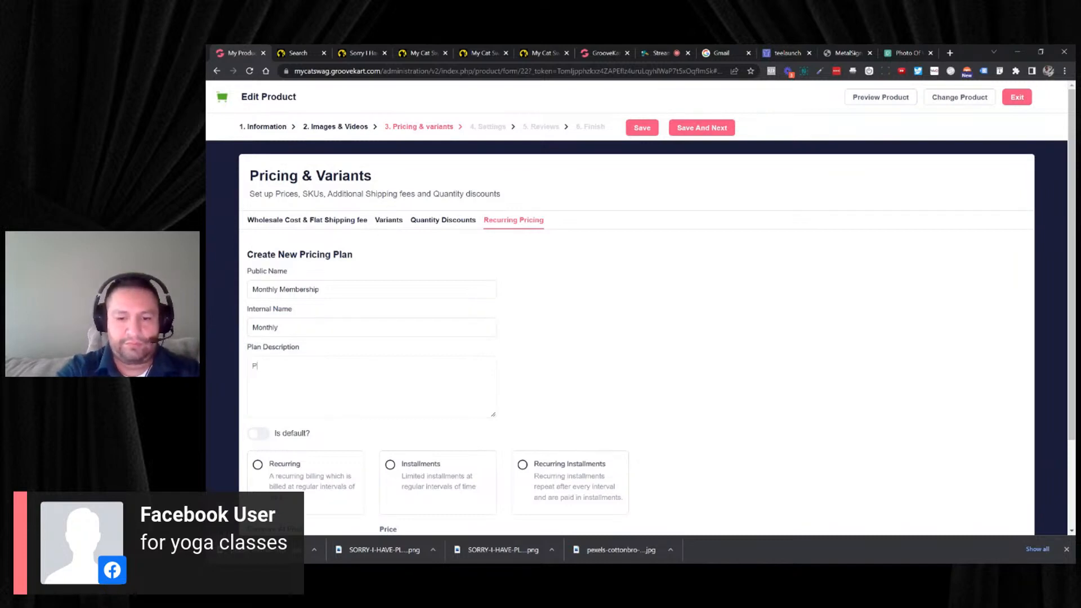
pyautogui.write('aid monhtly')
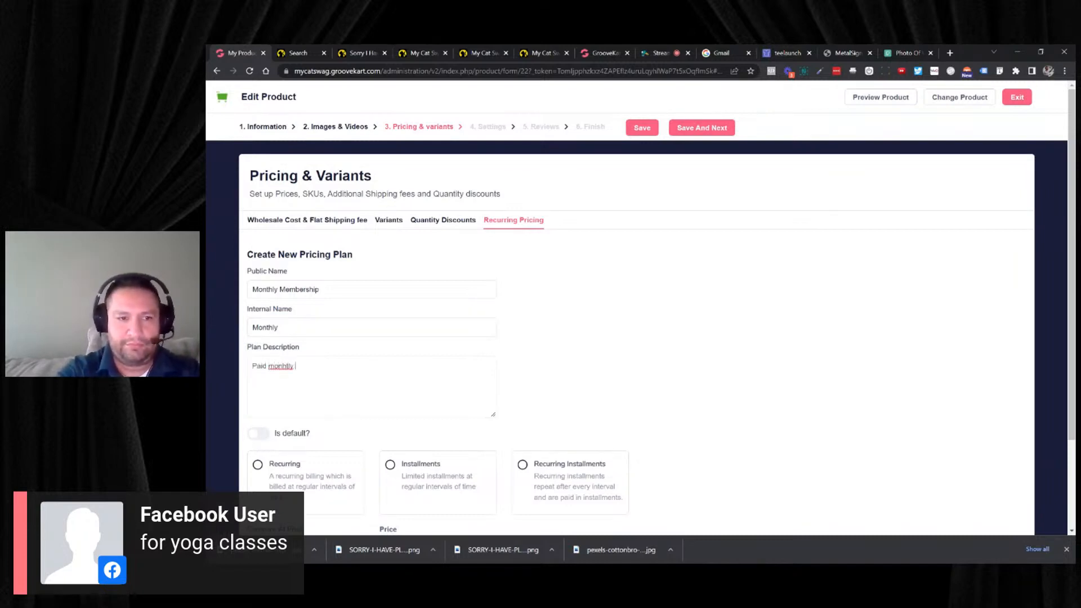
pyautogui.write(' u')
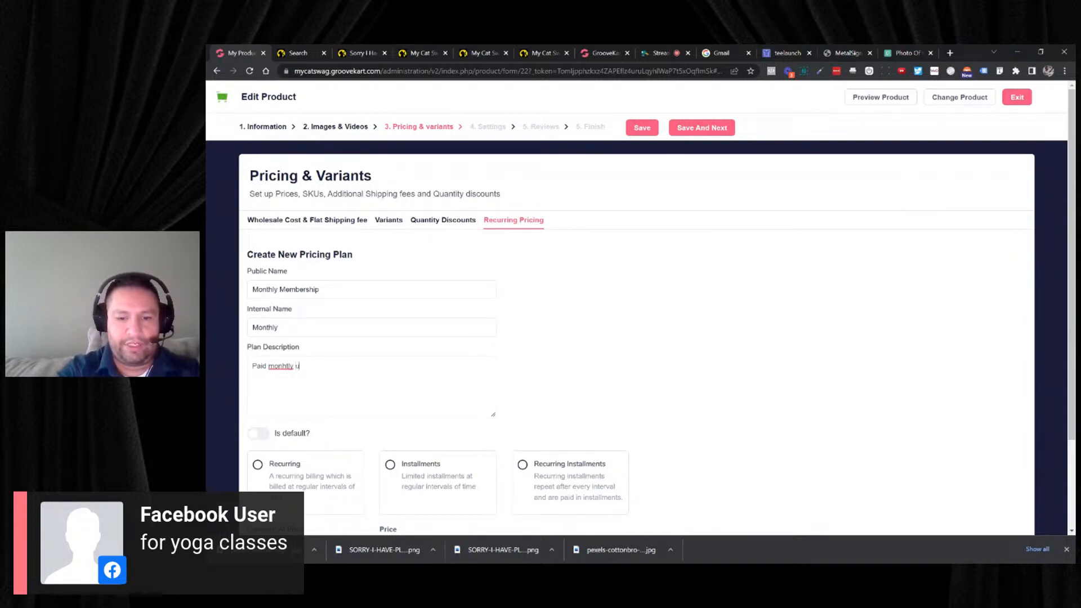
pyautogui.write('ntil canc')
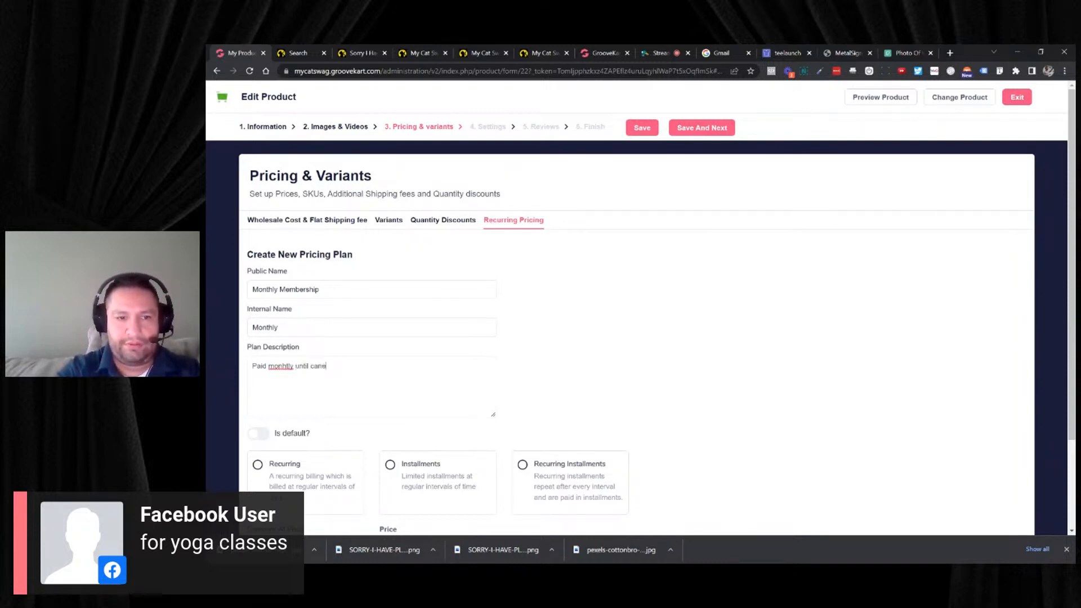
pyautogui.write('elle')
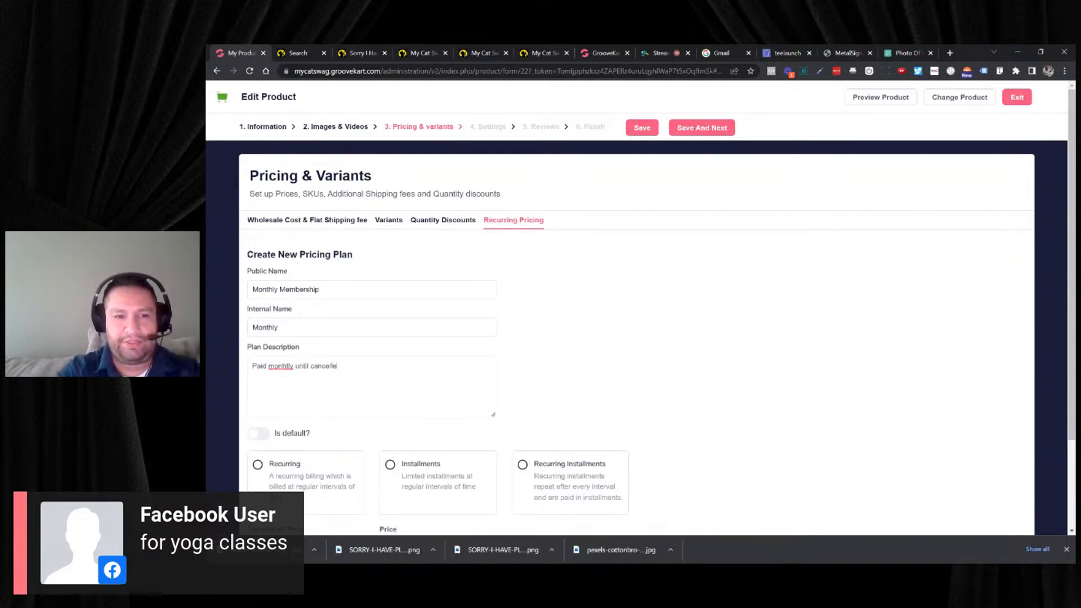
pyautogui.write('d.')
pyautogui.doubleClick(280, 366)
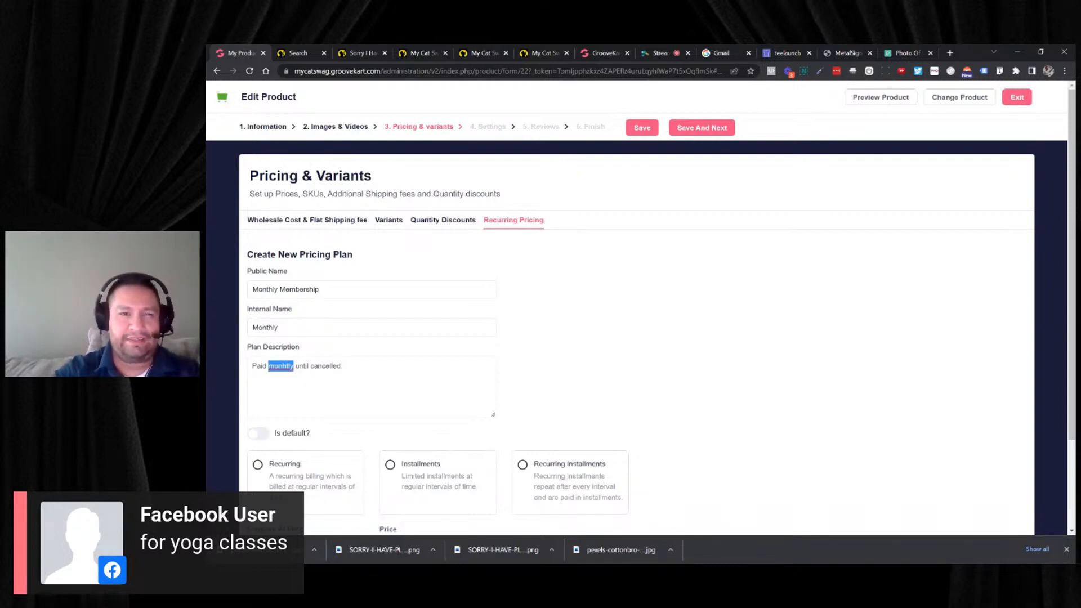
pyautogui.write('monthly')
# - Make the membership plan the default and choose Recurring as its billing type
pyautogui.scroll(-1, 333, 257)
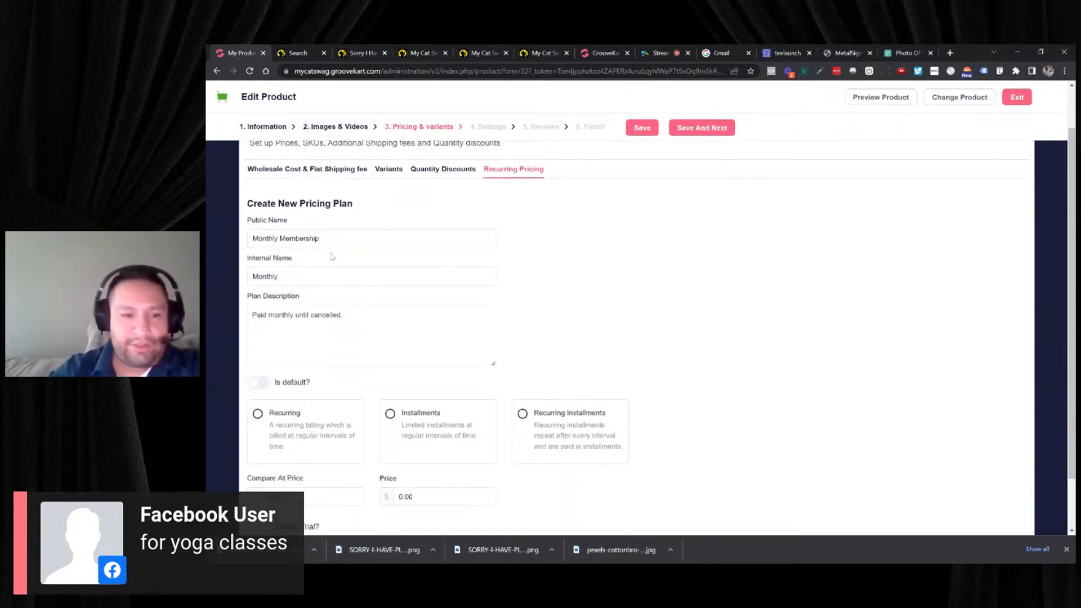
pyautogui.scroll(-1, 332, 257)
pyautogui.click(260, 332)
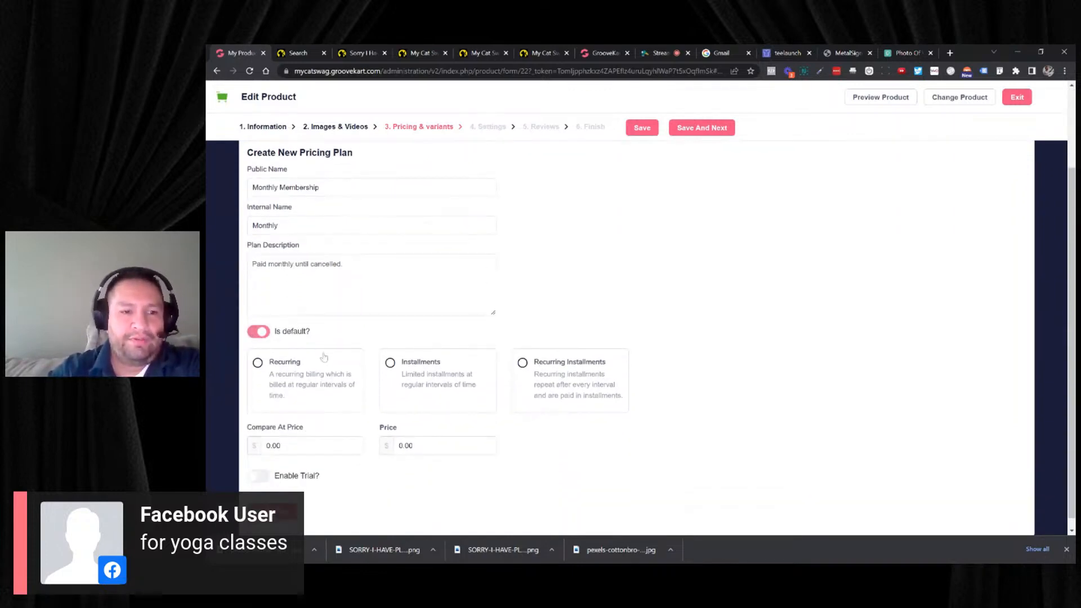
pyautogui.click(258, 363)
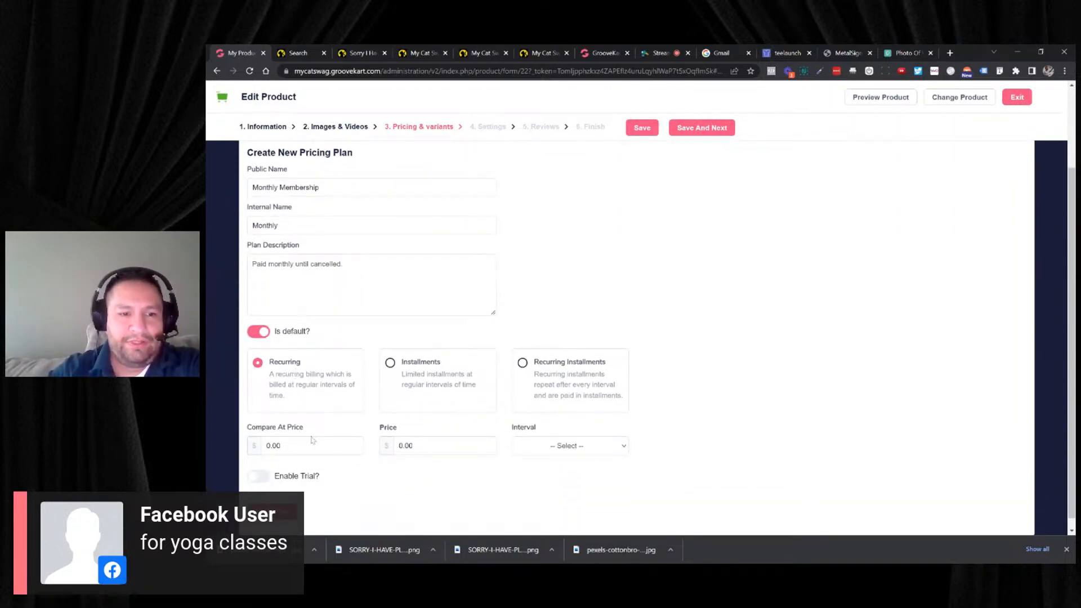
# - Set the membership plan's compare-at price to 99 and its price to 49.95
pyautogui.doubleClick(274, 446)
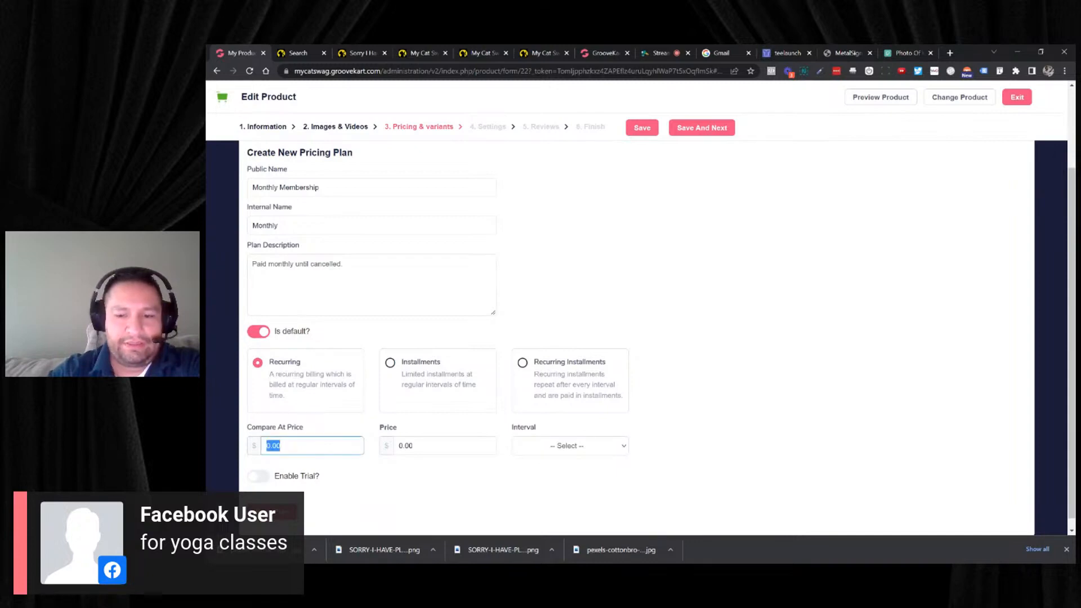
pyautogui.write('99')
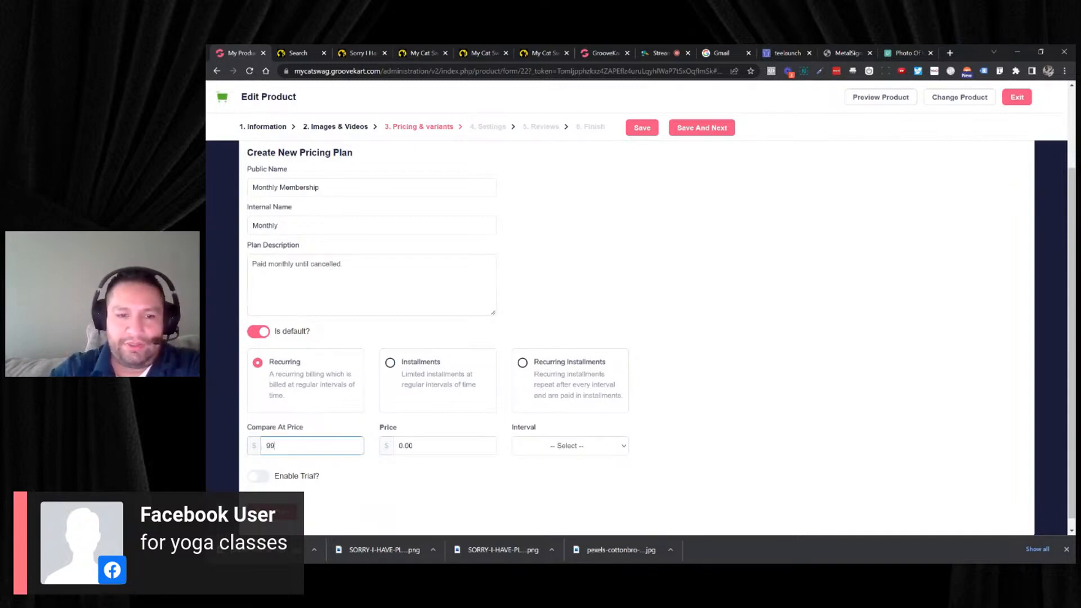
pyautogui.press('Tab')
pyautogui.write('49')
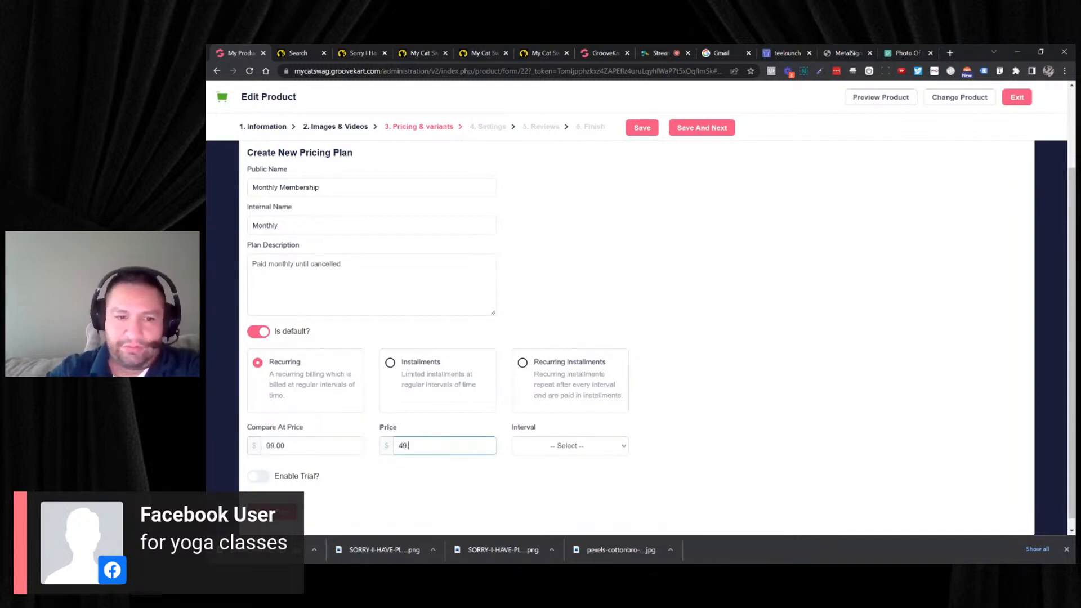
pyautogui.write('.99')
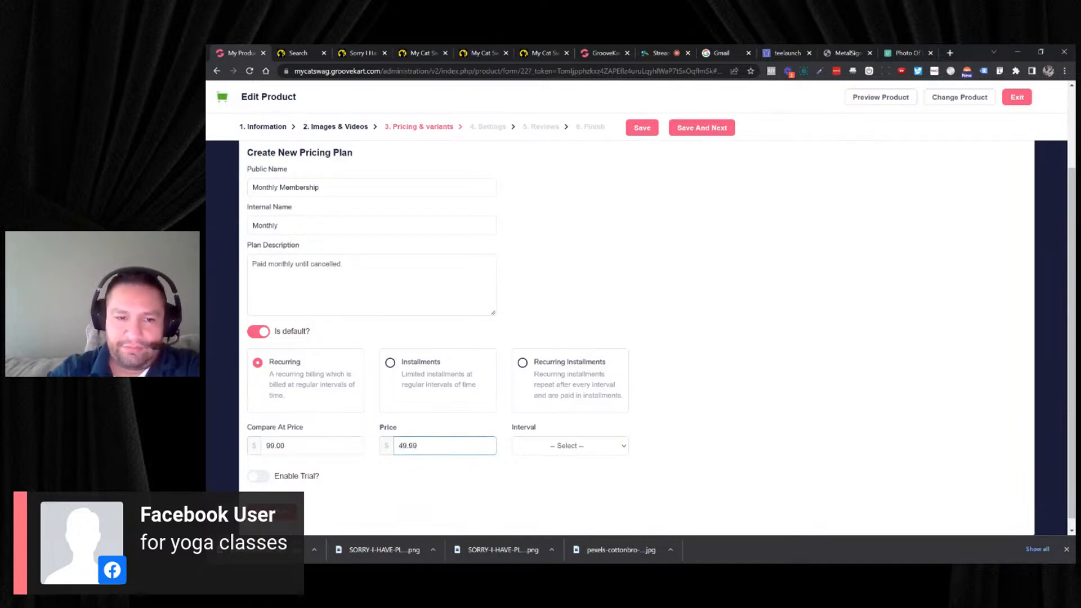
pyautogui.press('BackSpace')
pyautogui.write('5')
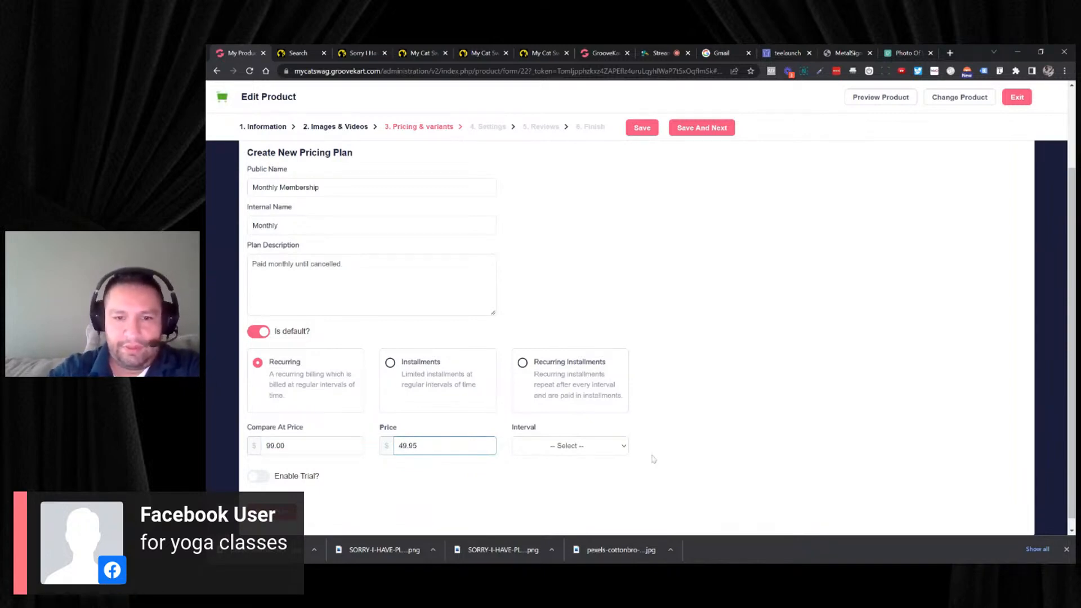
# - Set the membership plan's billing interval to Monthly and save the plan
pyautogui.click(591, 442)
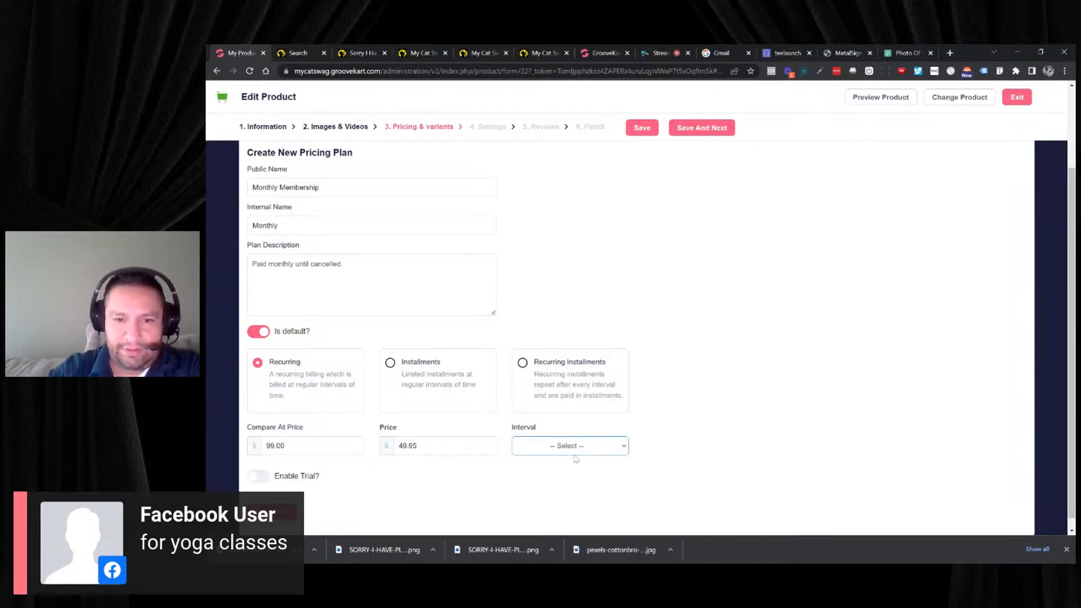
pyautogui.click(577, 488)
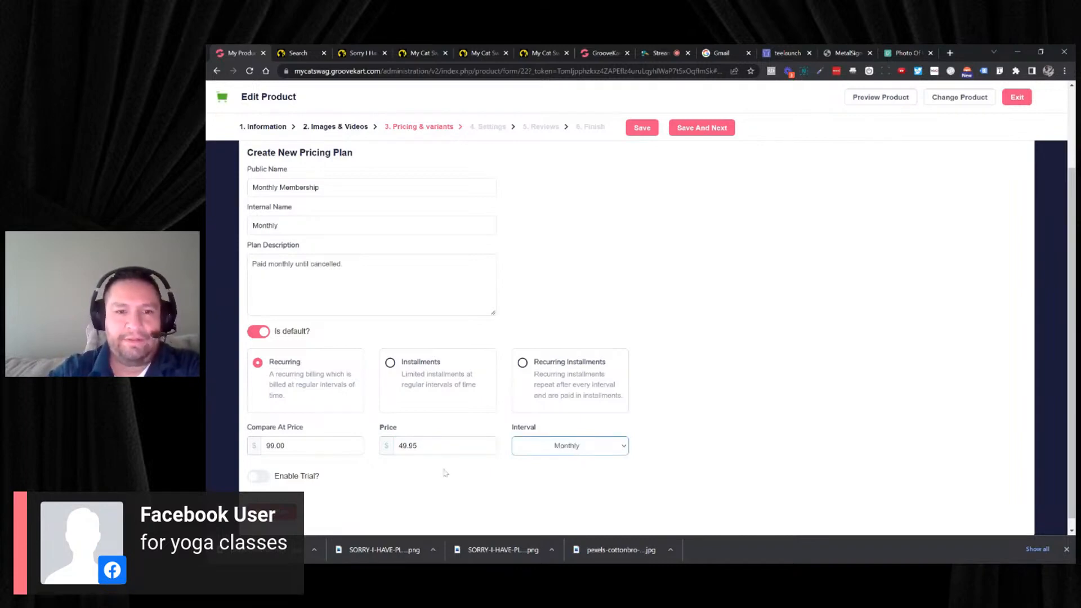
pyautogui.click(273, 512)
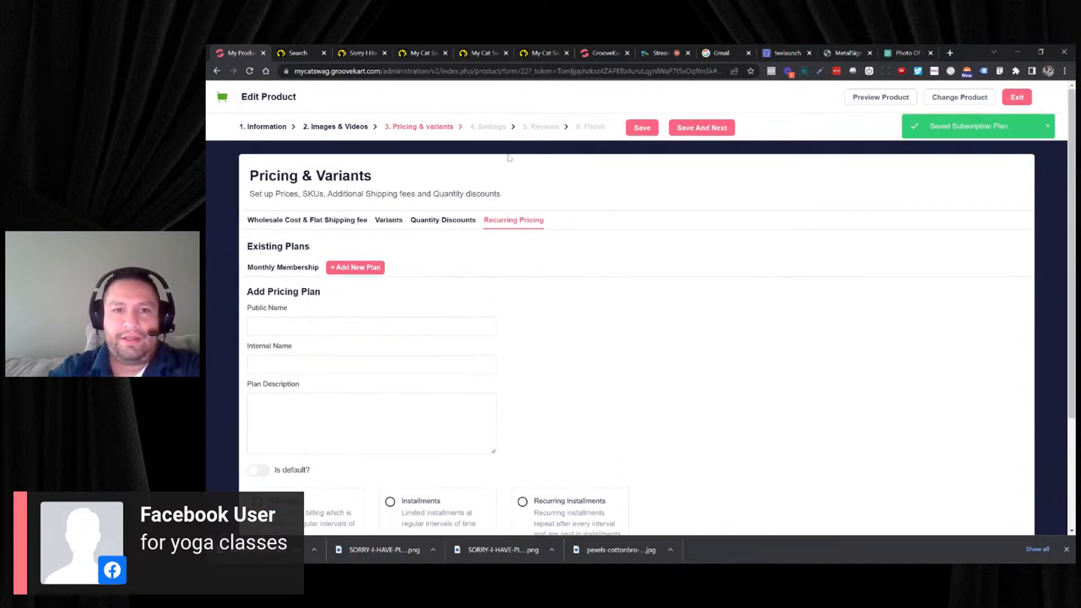
# - Save through the pricing and one-click upsell settings stages to the final actions, and publish the yoga product by enabling its display on the website
pyautogui.click(697, 128)
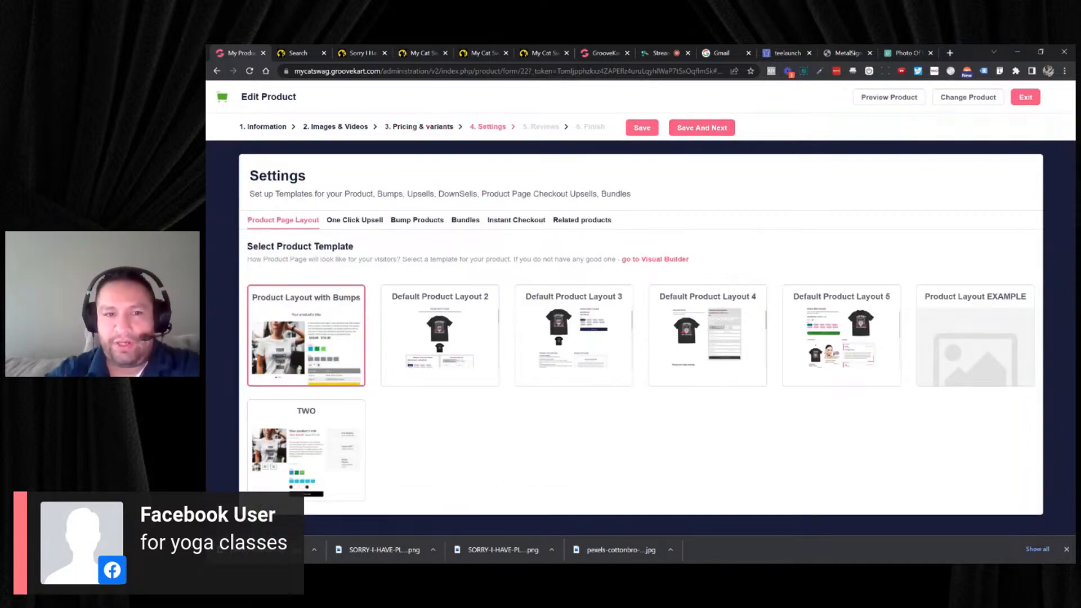
pyautogui.click(380, 219)
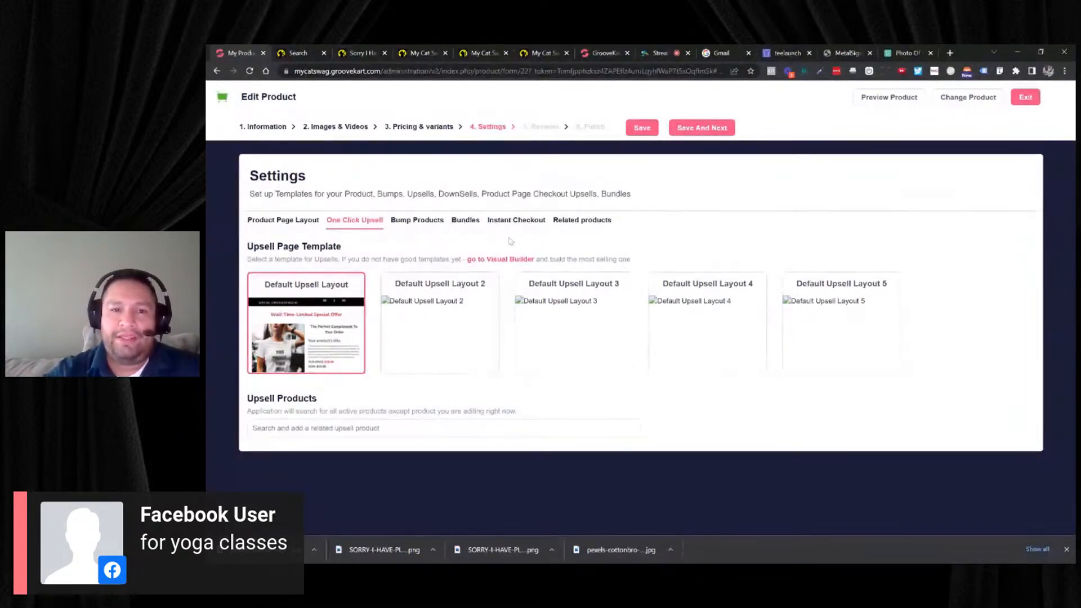
pyautogui.click(711, 129)
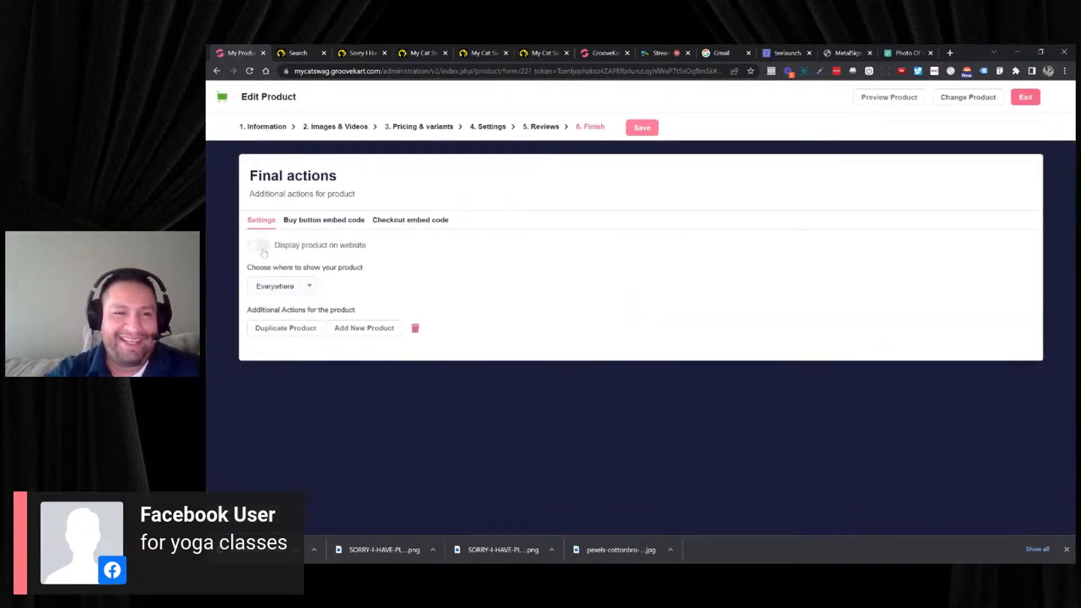
pyautogui.click(647, 128)
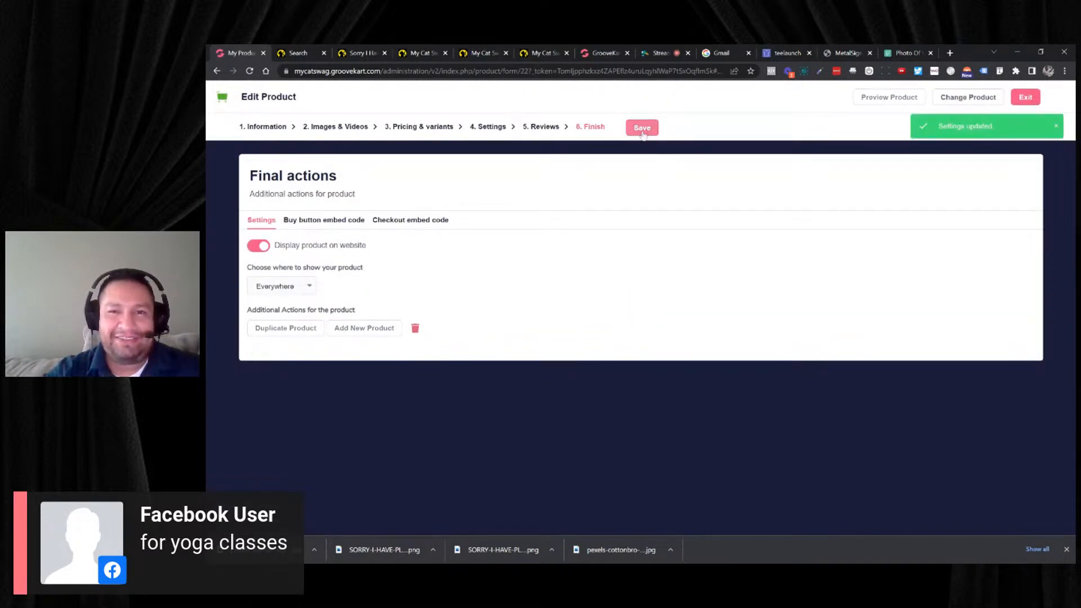
# - Preview the yoga class product page and examine its class schedule, price and subscription plan details
pyautogui.click(873, 100)
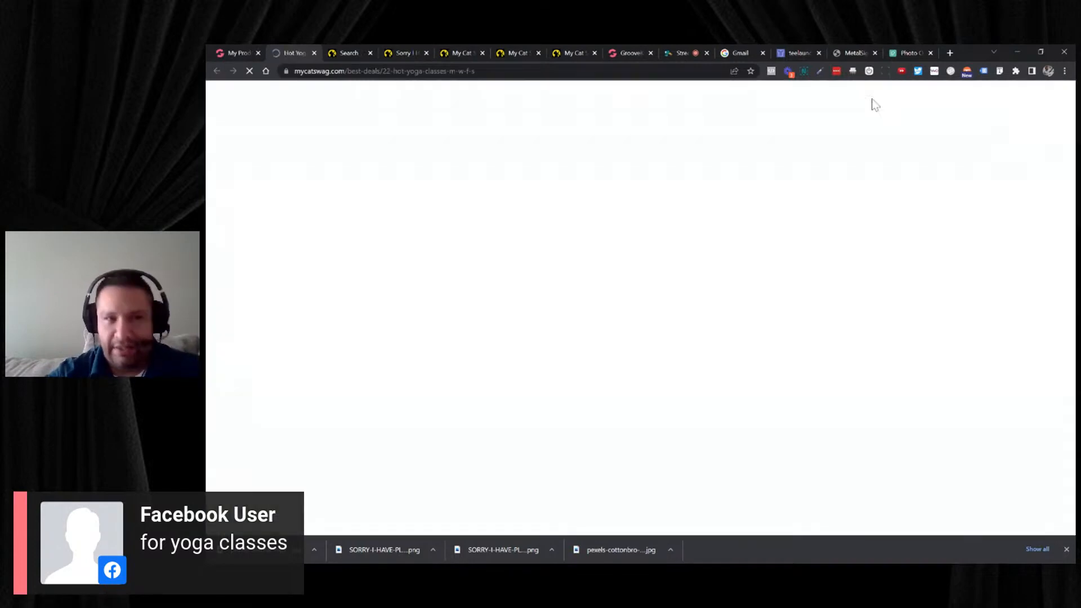
pyautogui.scroll(-1, 856, 135)
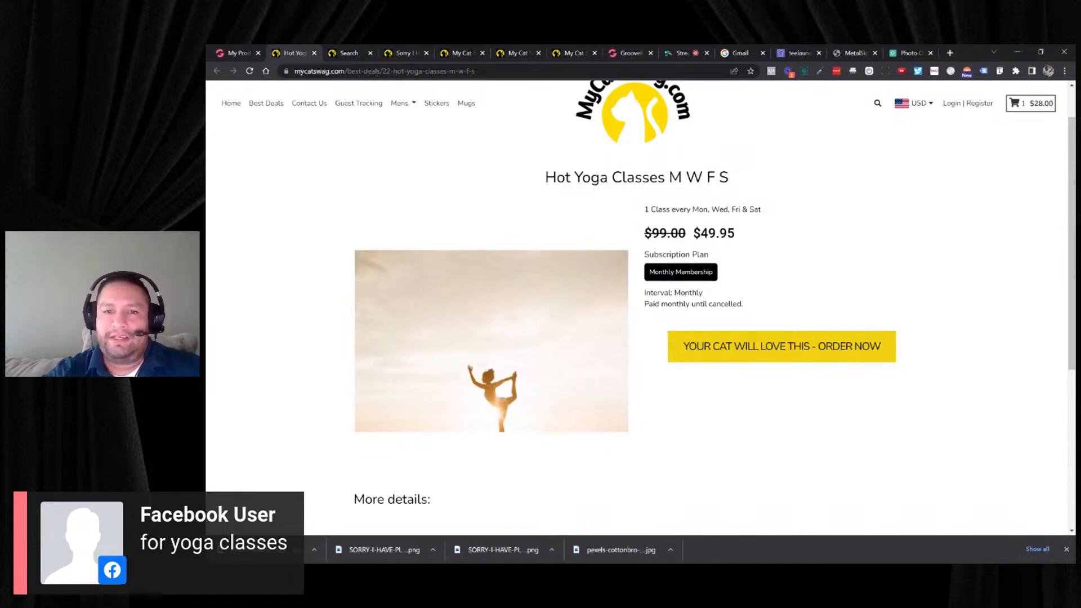
pyautogui.moveTo(679, 210); pyautogui.dragTo(761, 209)
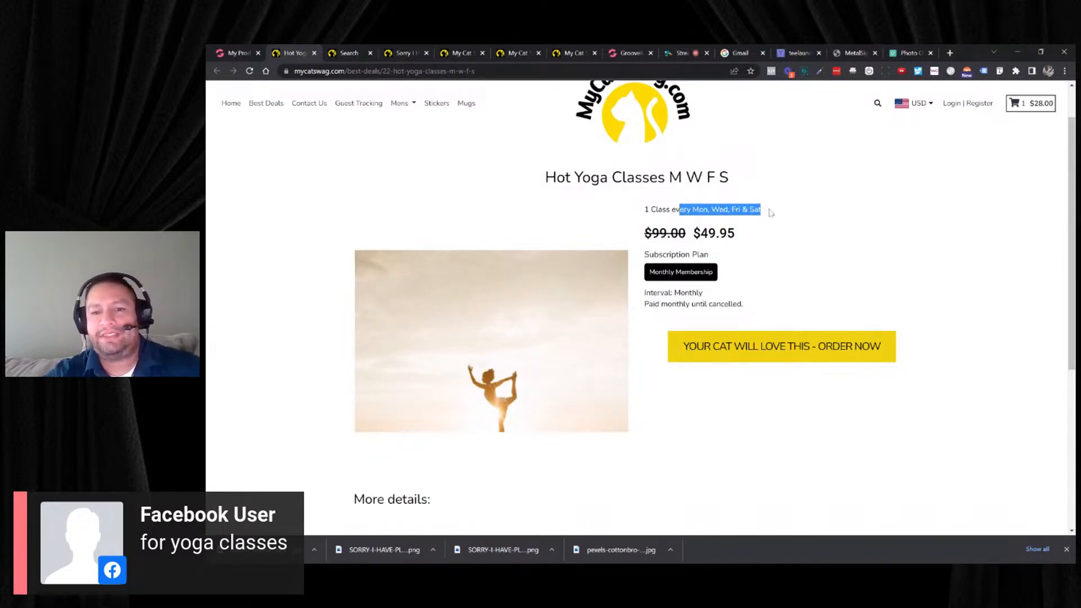
pyautogui.scroll(-4, 768, 234)
pyautogui.scroll(5, 504, 333)
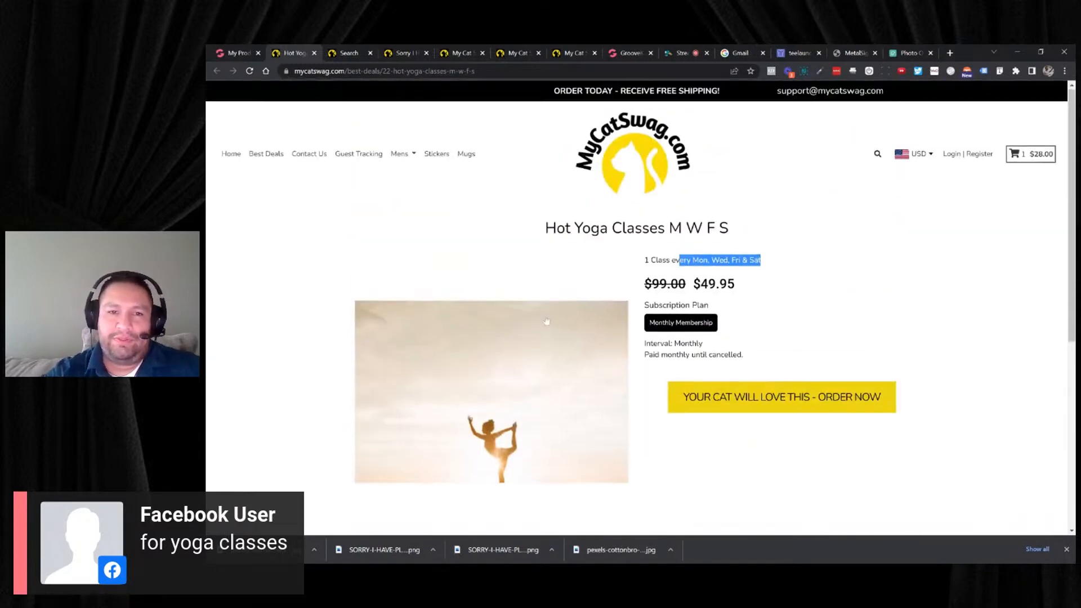
pyautogui.scroll(-1, 527, 309)
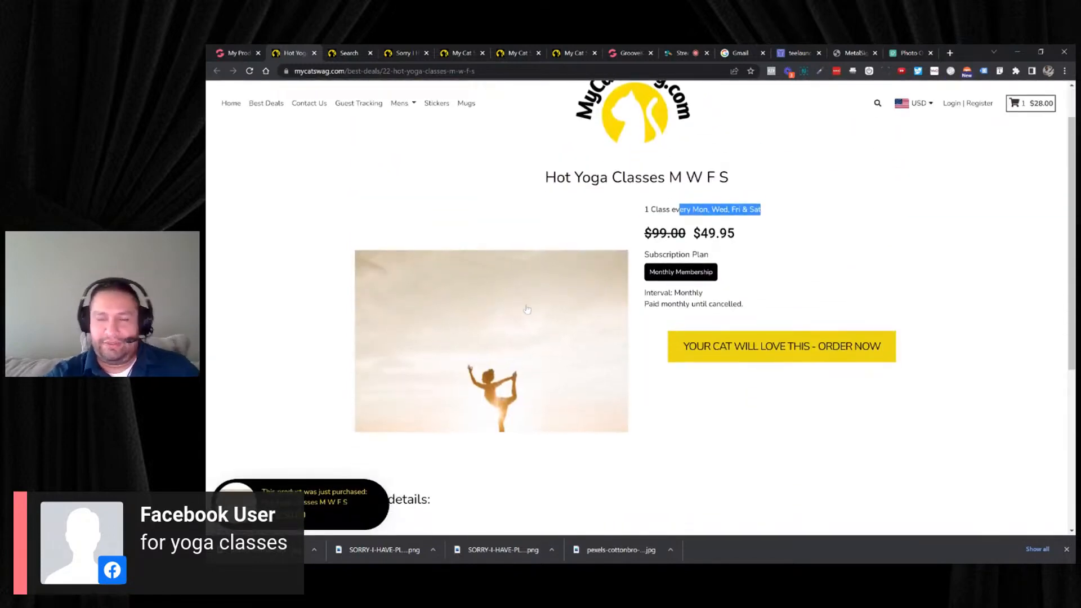
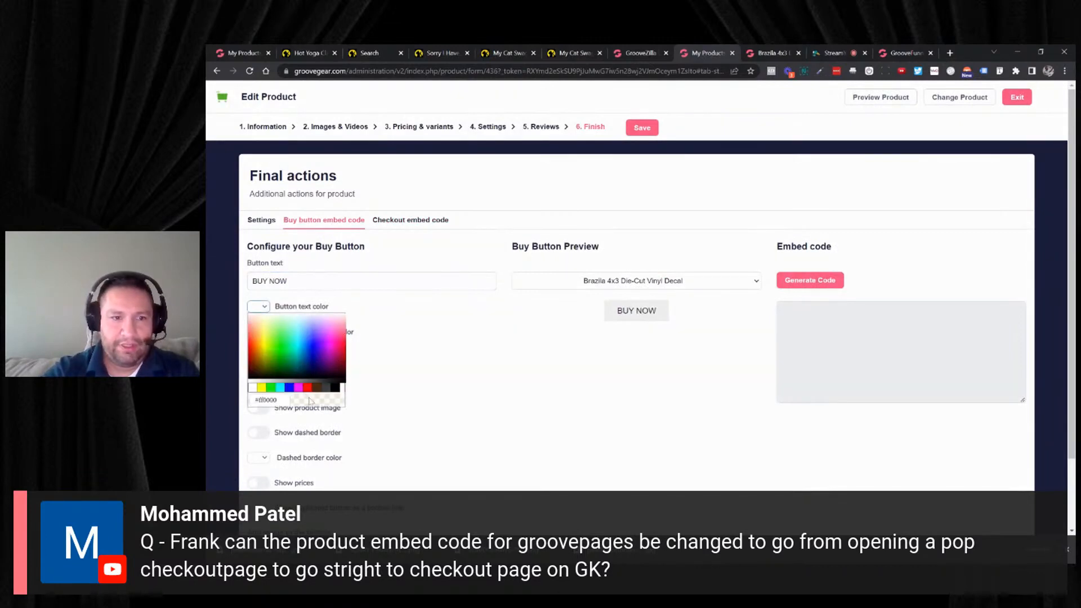
# - Set the buy button's text color to magenta, its background color to cyan and its border radius to 2
pyautogui.click(298, 388)
pyautogui.click(253, 336)
pyautogui.click(299, 414)
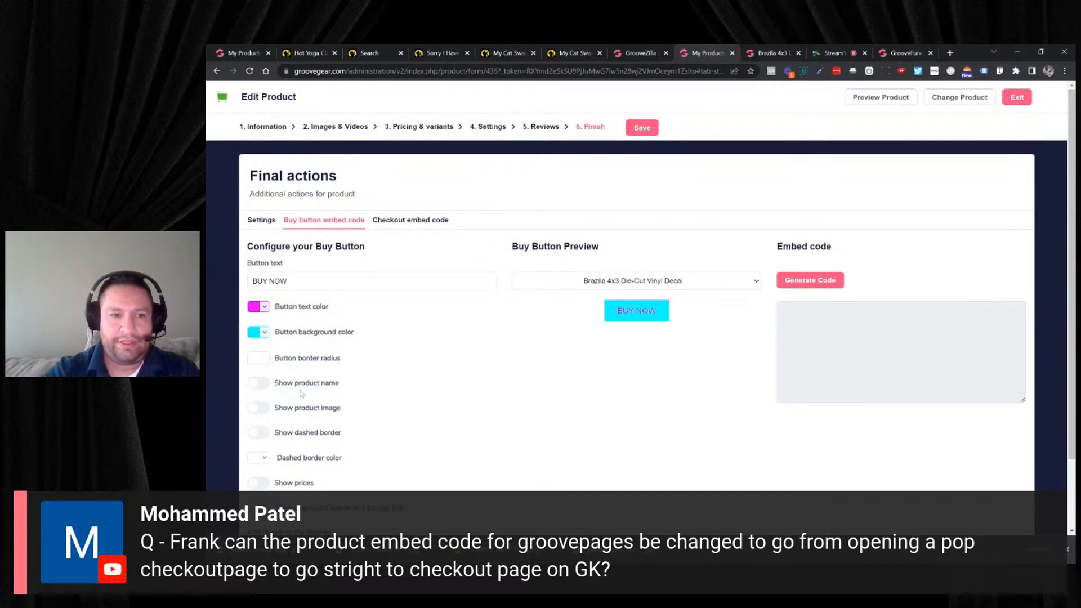
pyautogui.doubleClick(264, 356)
# - Show the product name, product image and dashed border in the buy button, and color the dashed border blue
pyautogui.click(262, 383)
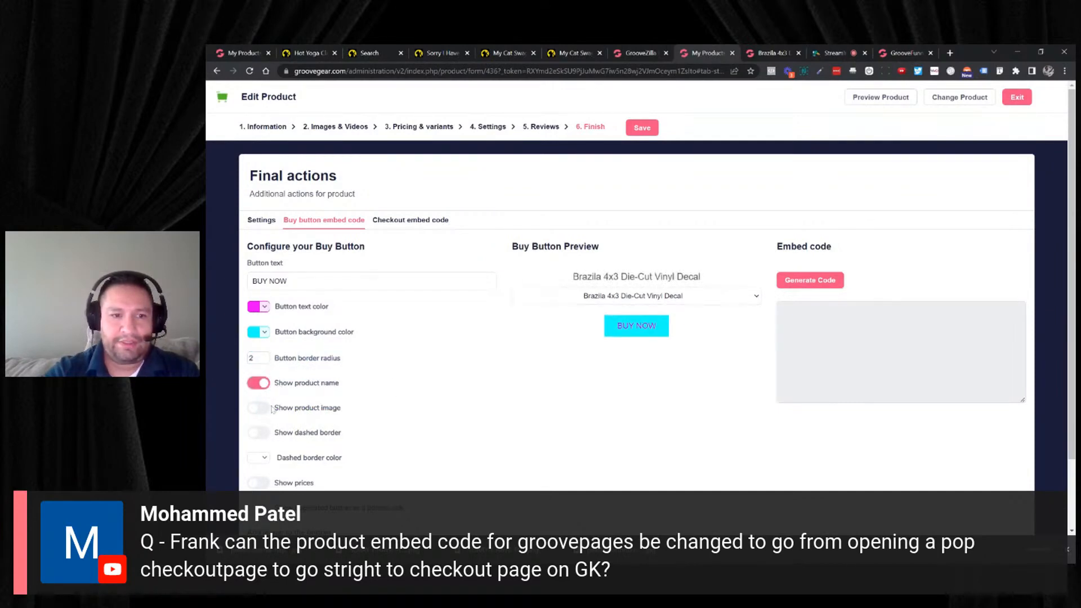
pyautogui.click(266, 408)
pyautogui.click(265, 433)
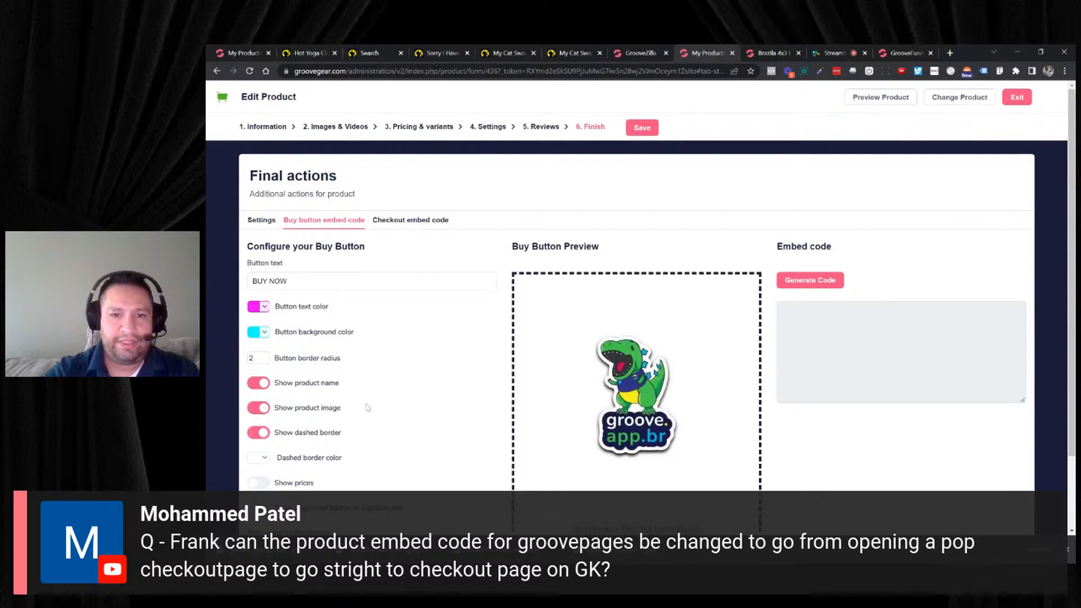
pyautogui.scroll(-2, 372, 407)
pyautogui.click(257, 370)
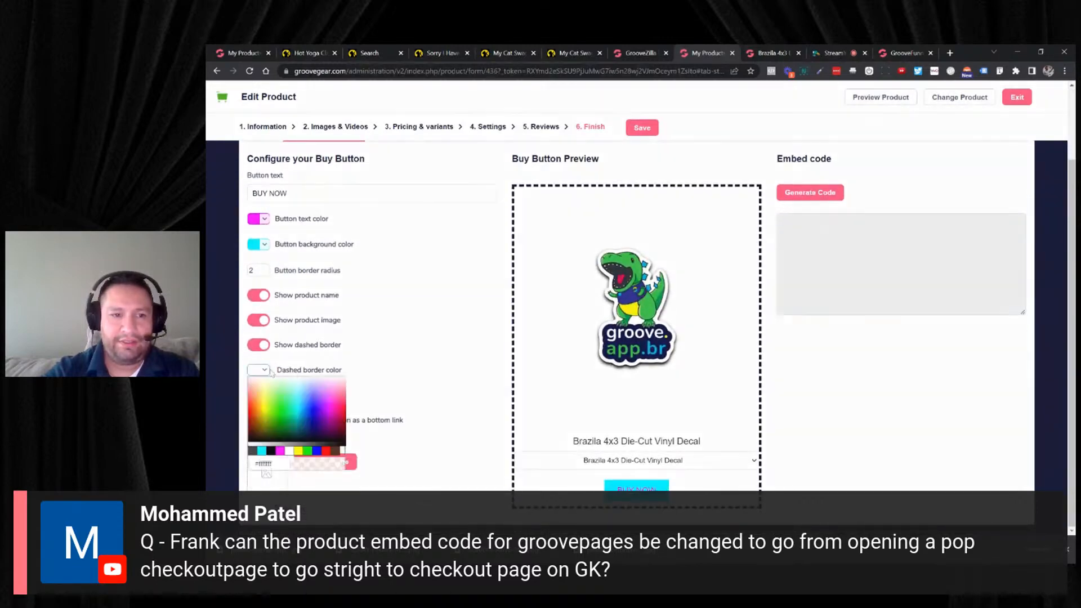
pyautogui.click(316, 404)
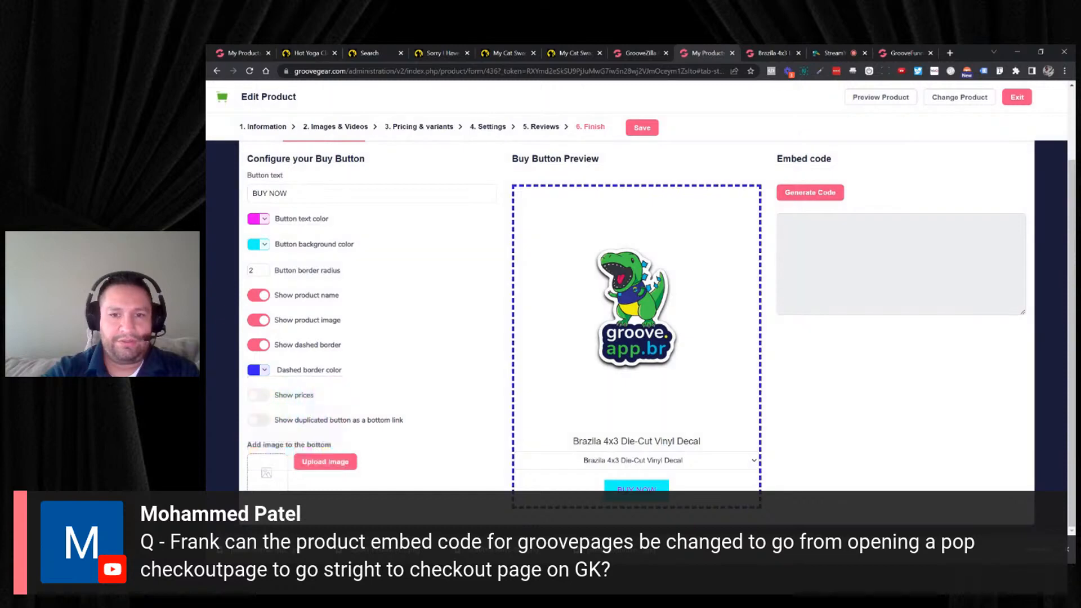
# - Show prices in the buy button, and try the duplicated button as a bottom link before switching it back off
pyautogui.click(258, 395)
pyautogui.scroll(-1, 262, 401)
pyautogui.scroll(-1, 265, 409)
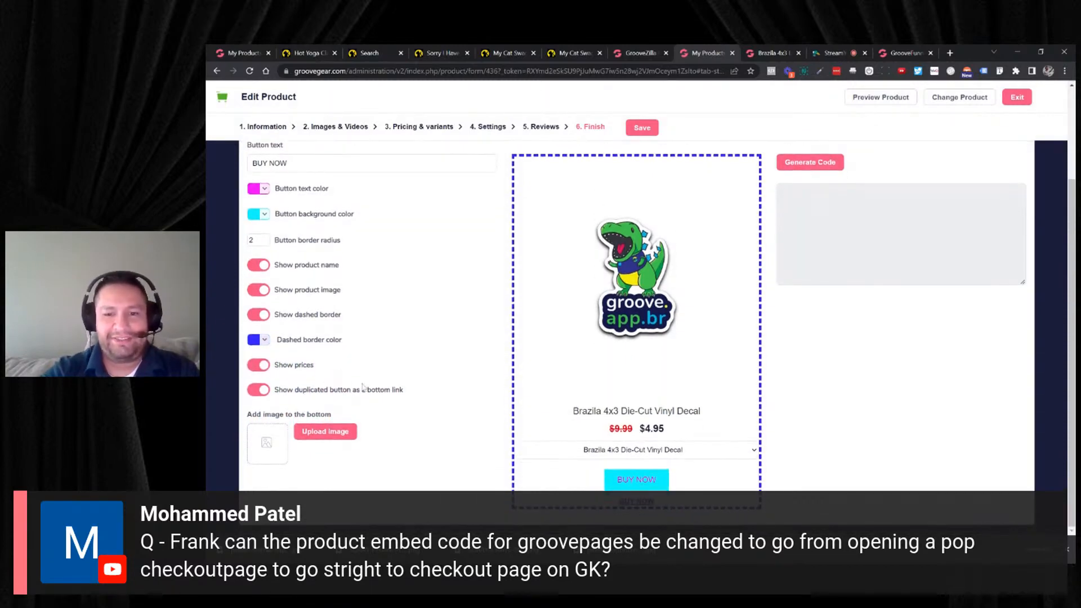
pyautogui.click(323, 392)
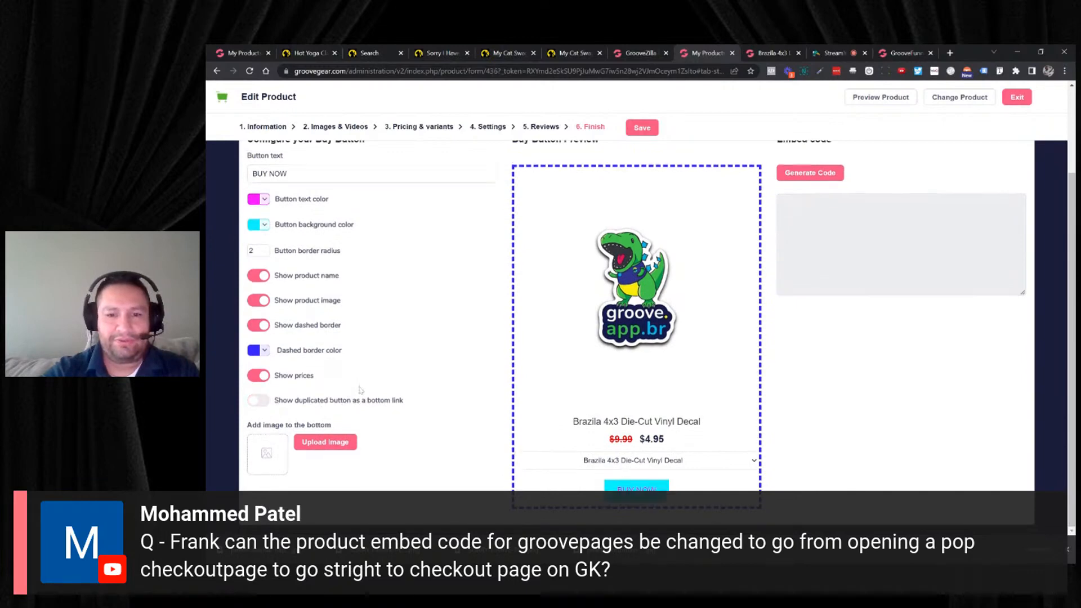
pyautogui.click(277, 400)
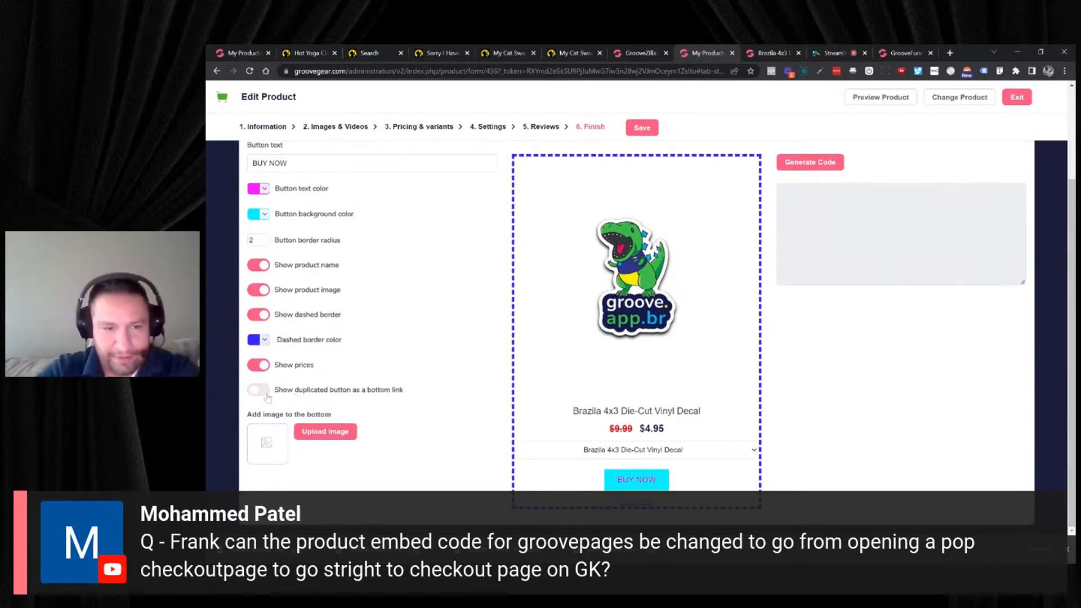
# - Generate the embed code for the decal's buy button and copy the entire code
pyautogui.scroll(3, 268, 398)
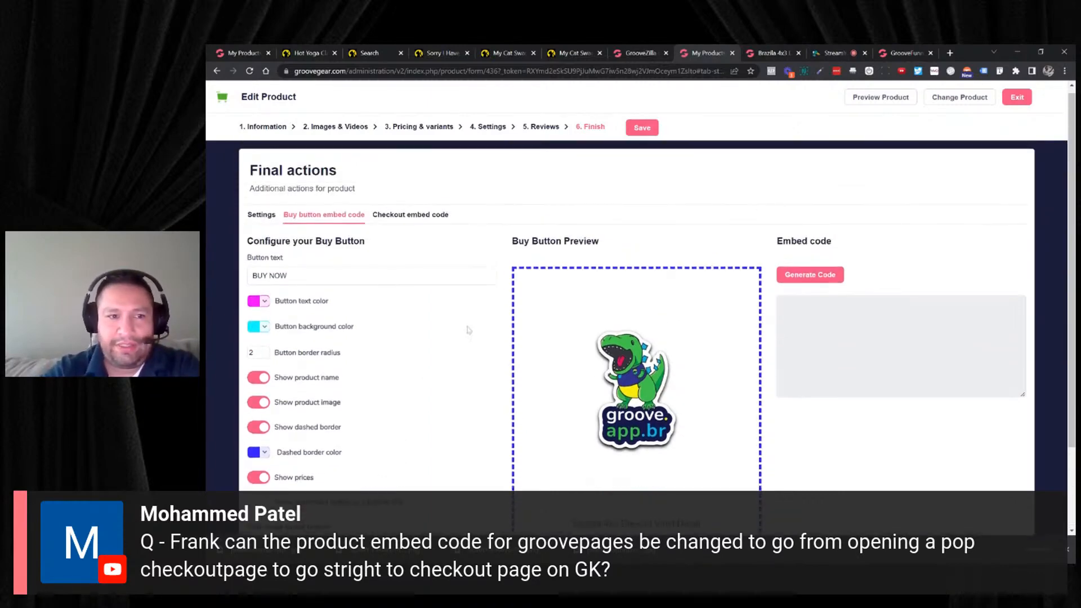
pyautogui.click(825, 275)
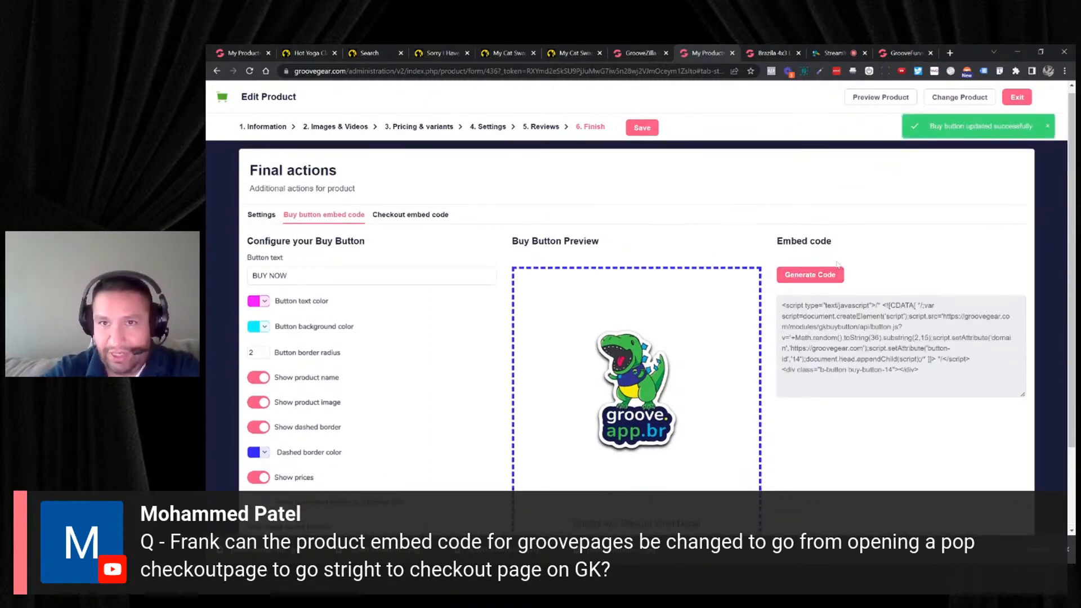
pyautogui.click(828, 52)
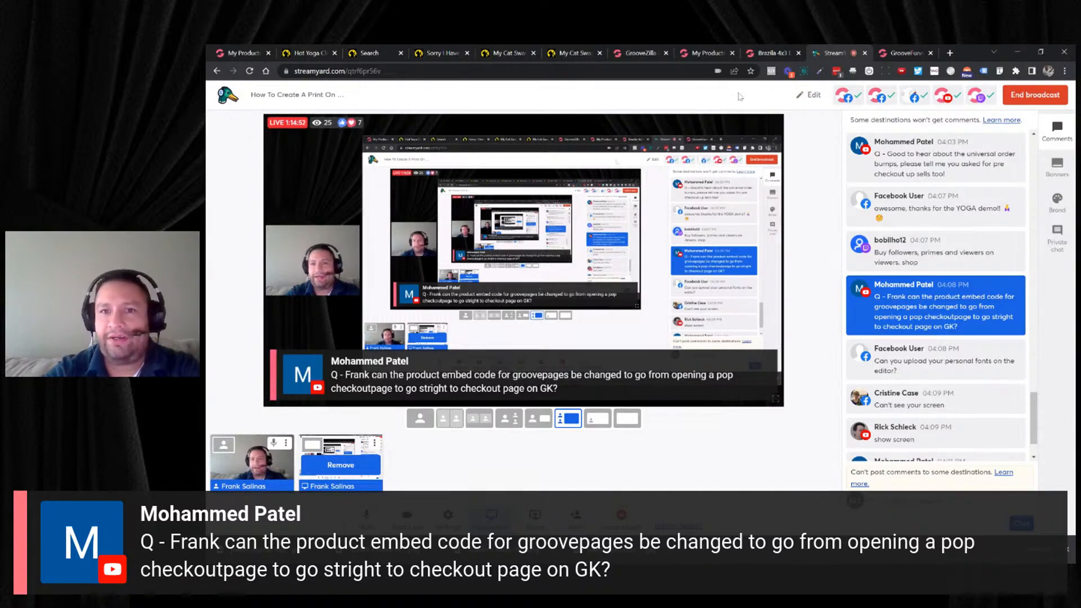
pyautogui.click(755, 53)
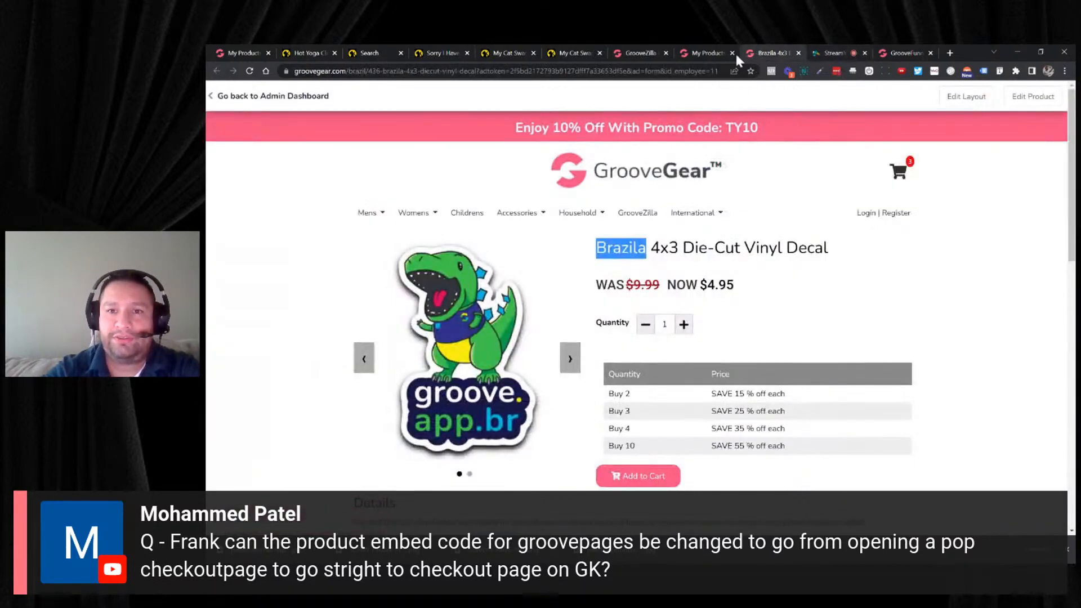
pyautogui.click(710, 53)
pyautogui.scroll(-2, 636, 315)
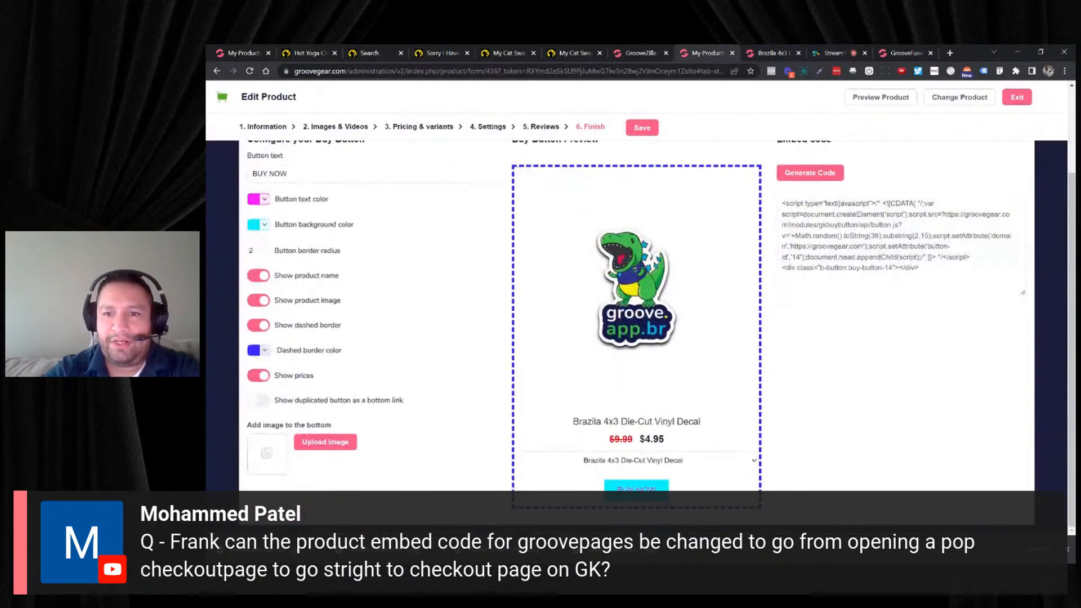
pyautogui.tripleClick(790, 215)
pyautogui.click(790, 215)
pyautogui.hotkey('ctrl', 'a')
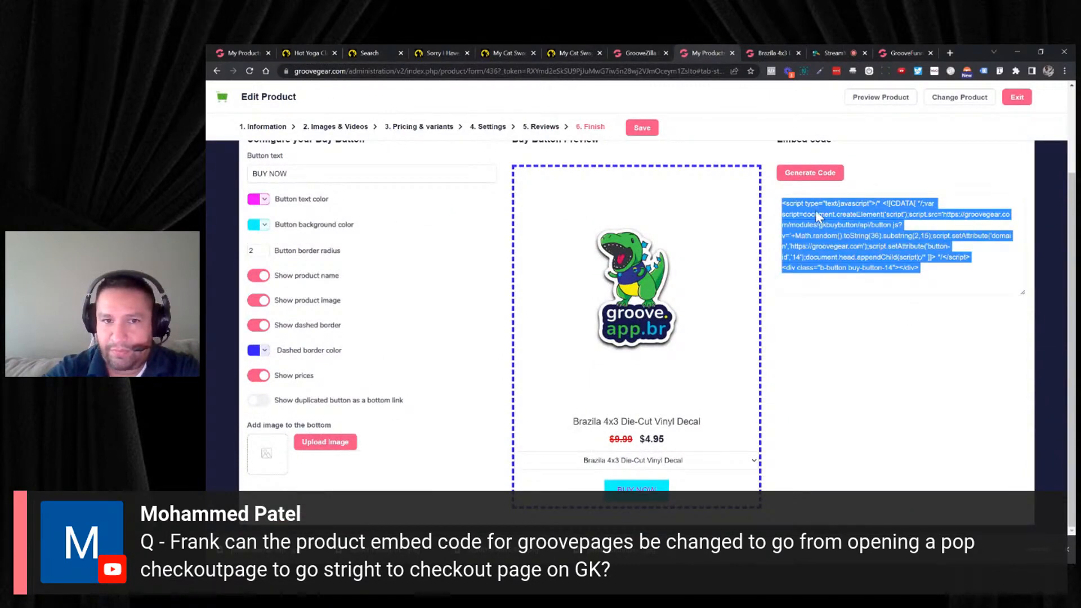
# - Switch to the GroovePages builder and open Page 1 of the demotesting site
pyautogui.click(890, 53)
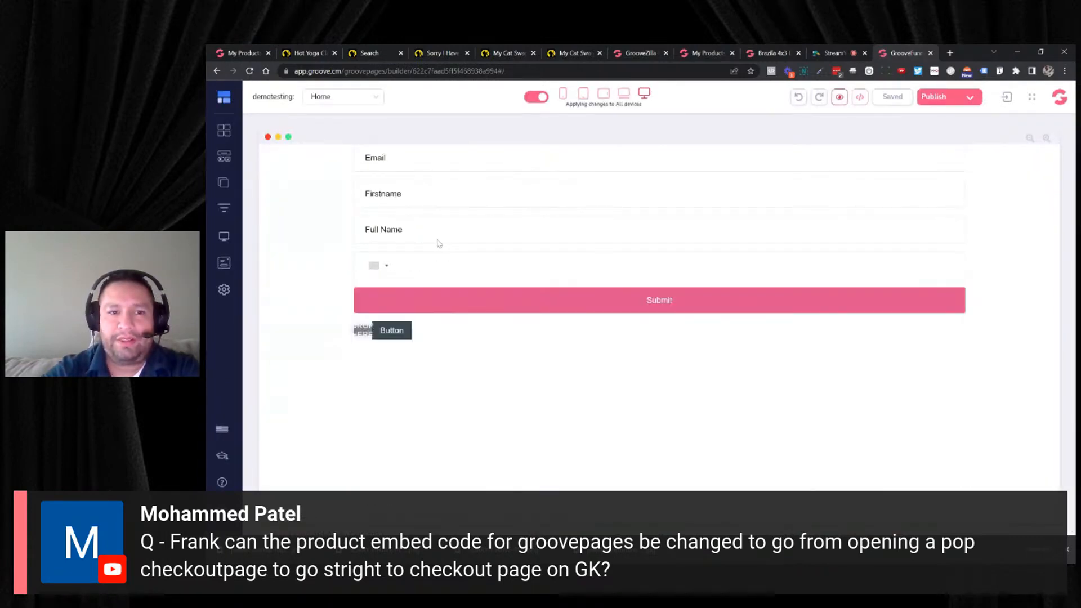
pyautogui.click(223, 182)
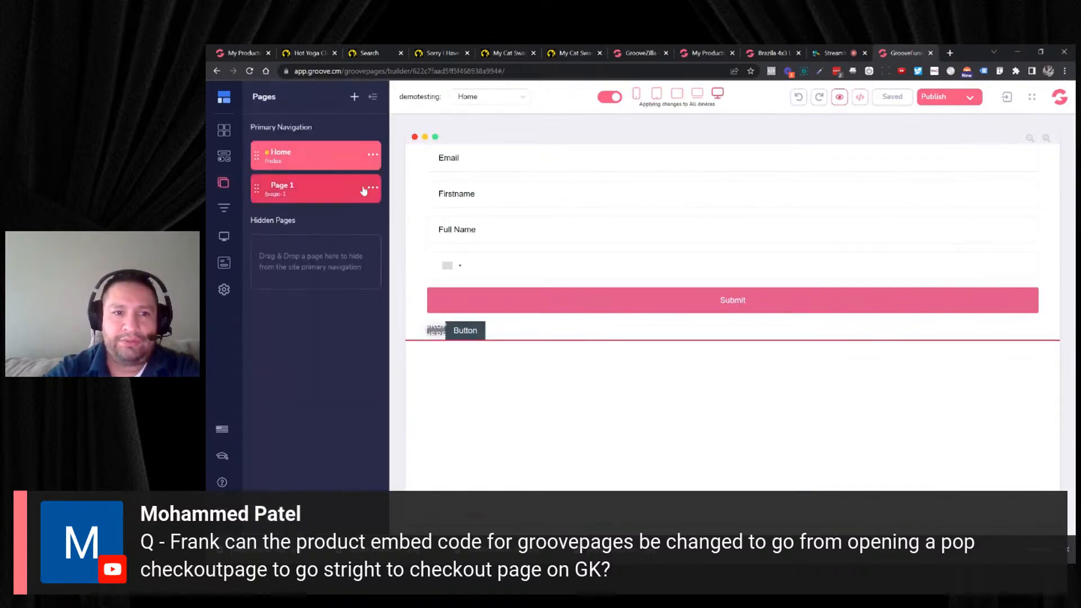
pyautogui.click(365, 190)
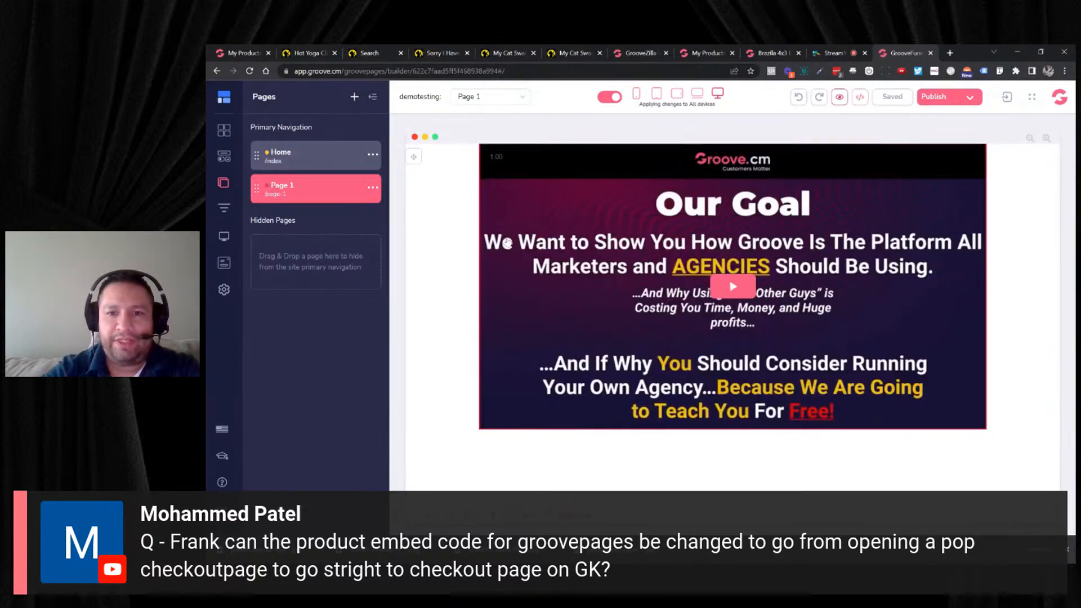
# - Clone Page 1 into this site's Primary Navigation and open the cloned page
pyautogui.click(371, 189)
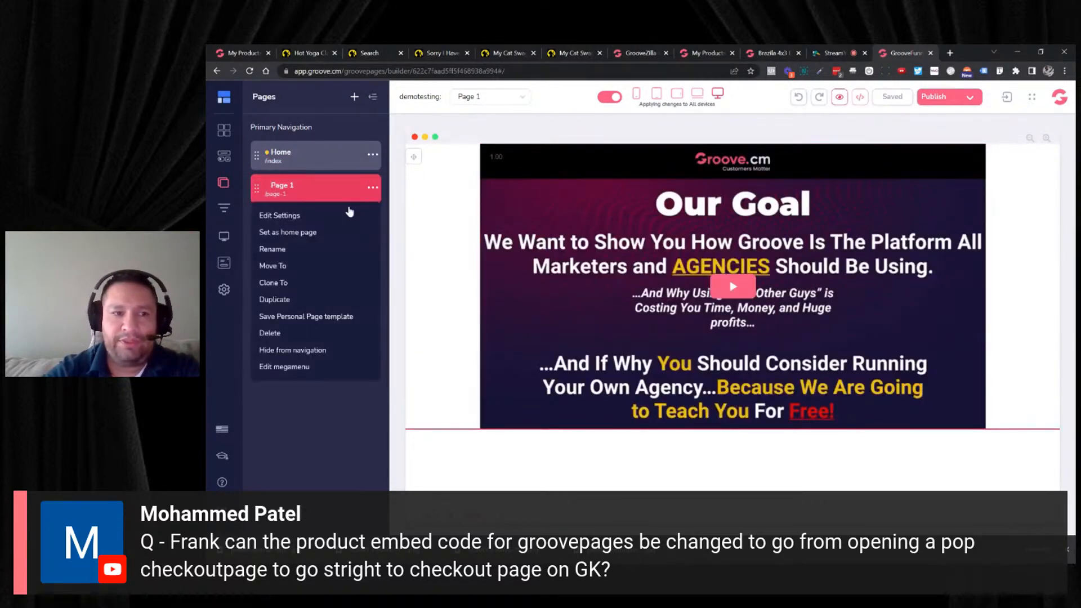
pyautogui.click(273, 282)
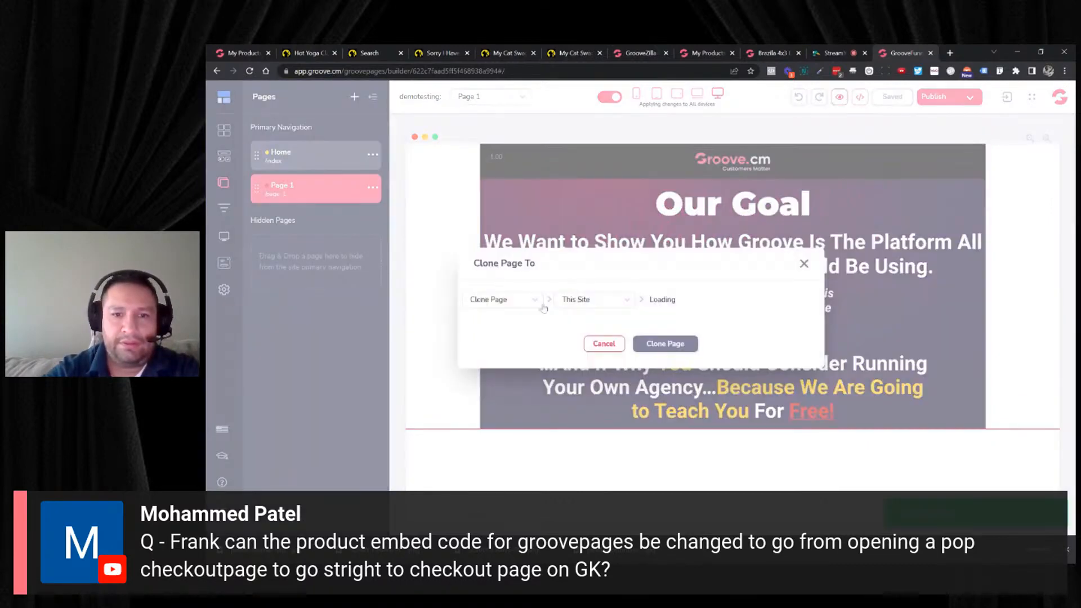
pyautogui.click(665, 304)
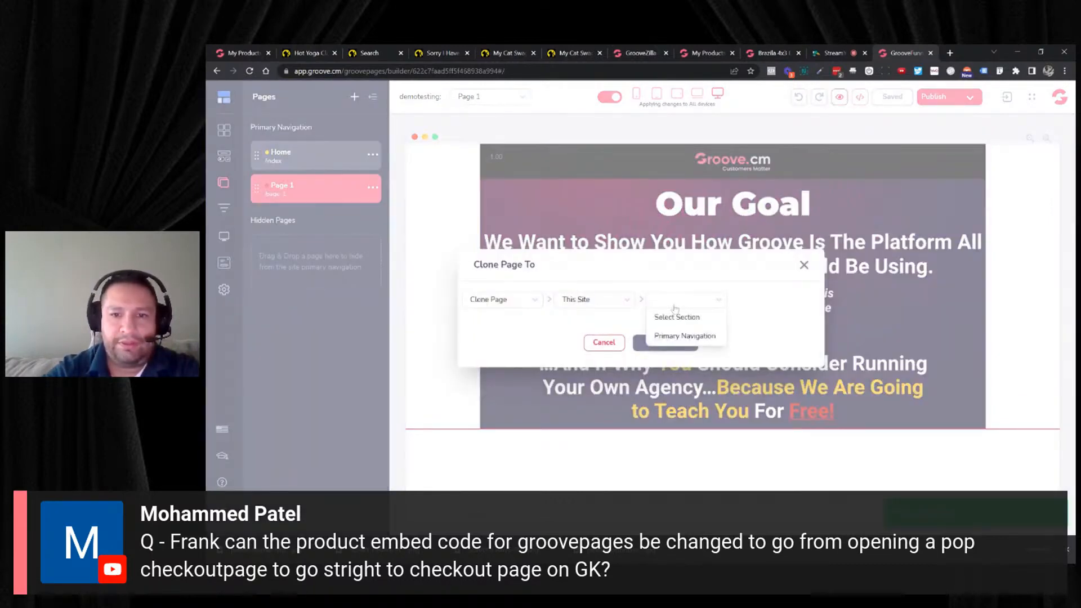
pyautogui.click(671, 335)
pyautogui.click(645, 342)
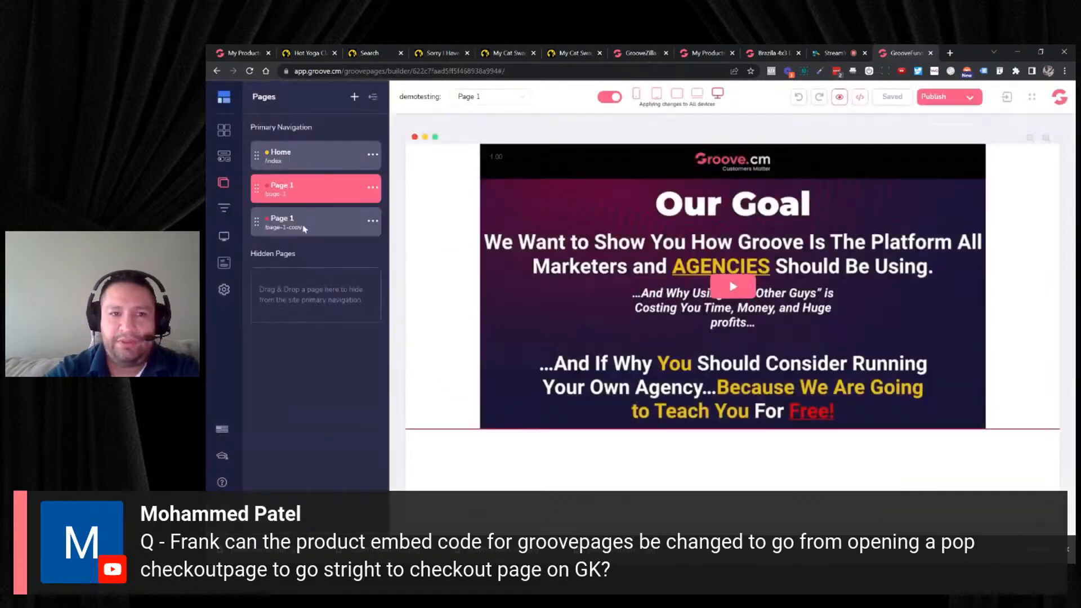
pyautogui.click(304, 228)
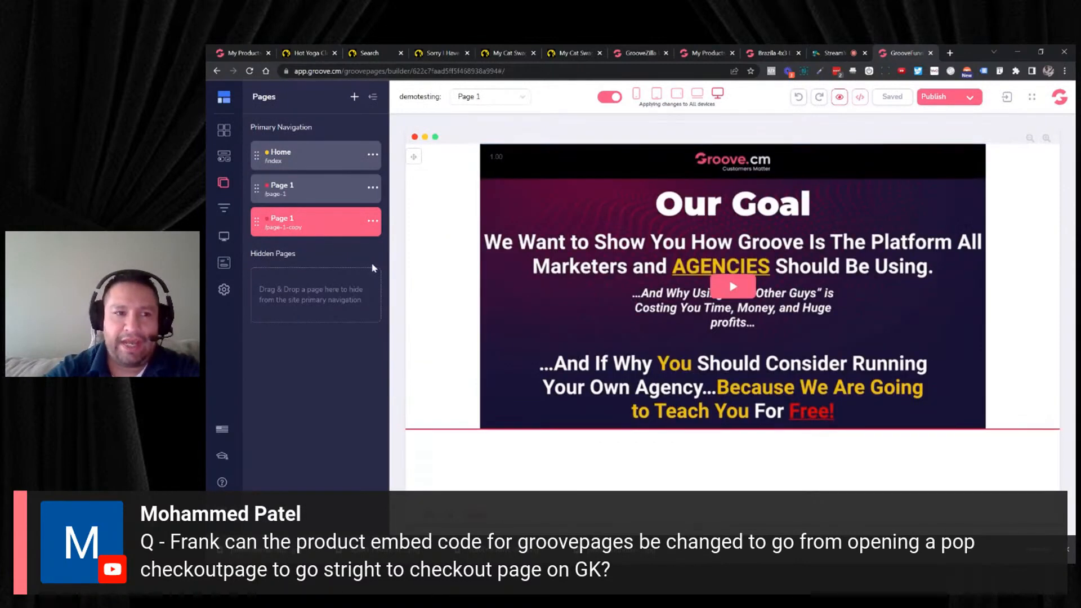
# - Add a Code Embed element above the video on the cloned page
pyautogui.click(224, 157)
pyautogui.scroll(-4, 329, 252)
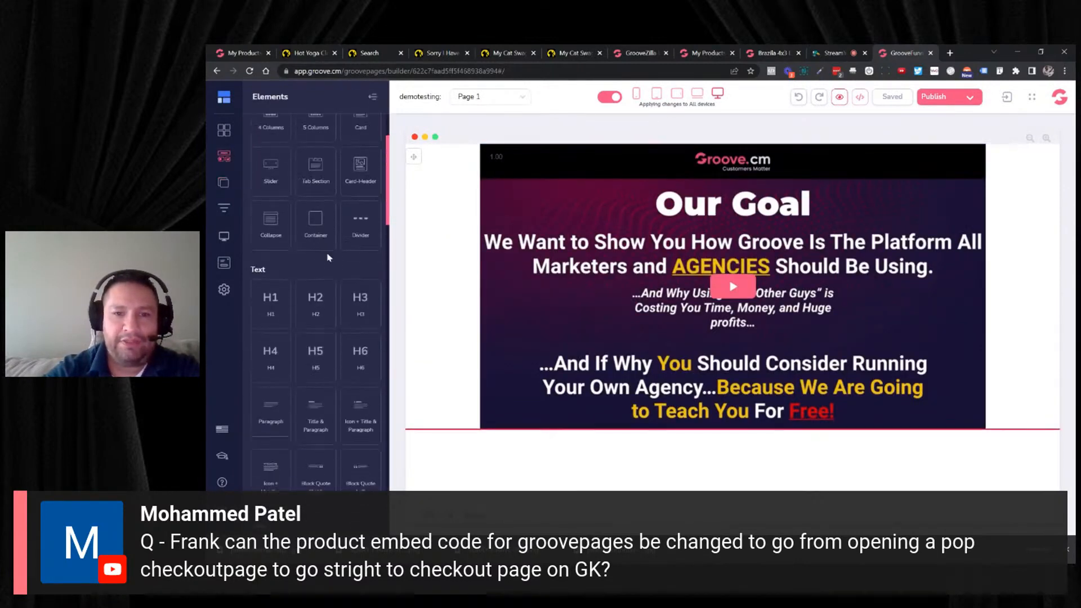
pyautogui.scroll(-8, 329, 253)
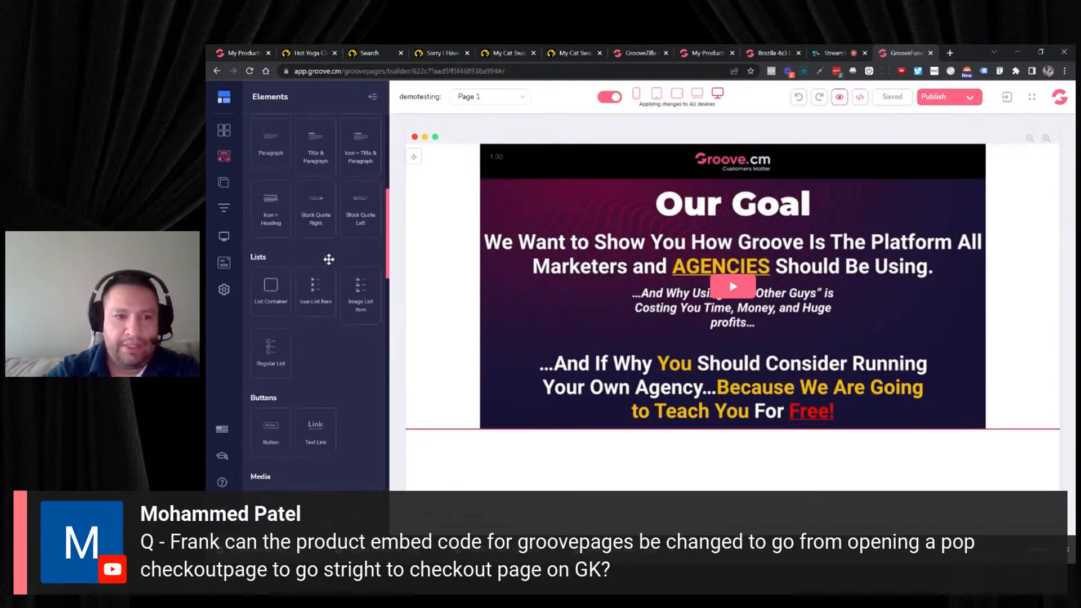
pyautogui.scroll(-5, 329, 262)
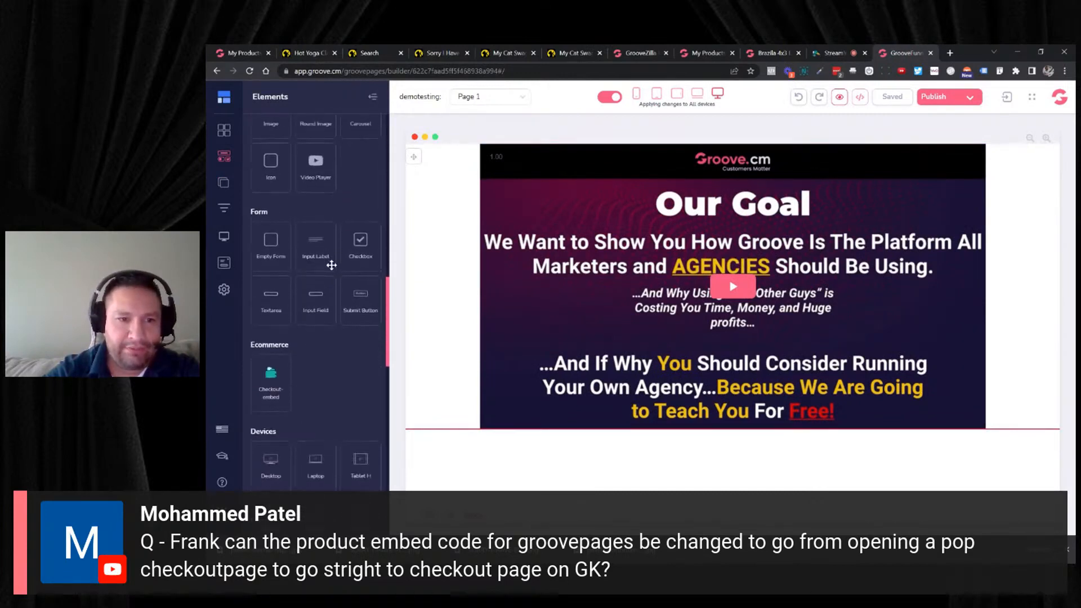
pyautogui.scroll(-5, 332, 272)
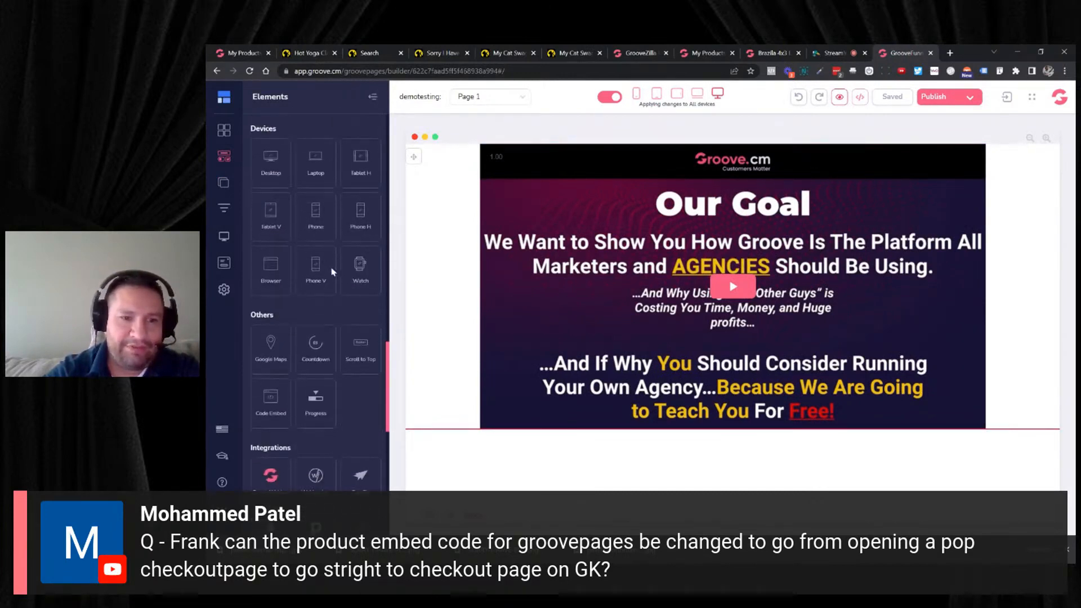
pyautogui.moveTo(283, 298); pyautogui.dragTo(633, 485)
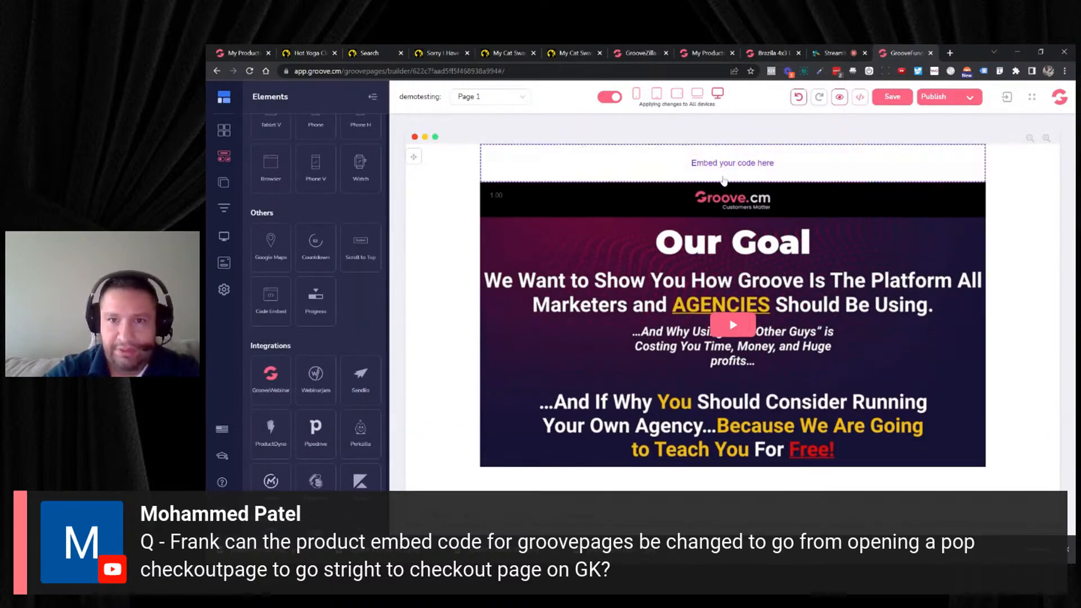
# - Paste the copied buy button code into the code embed element and save the page
pyautogui.click(594, 164)
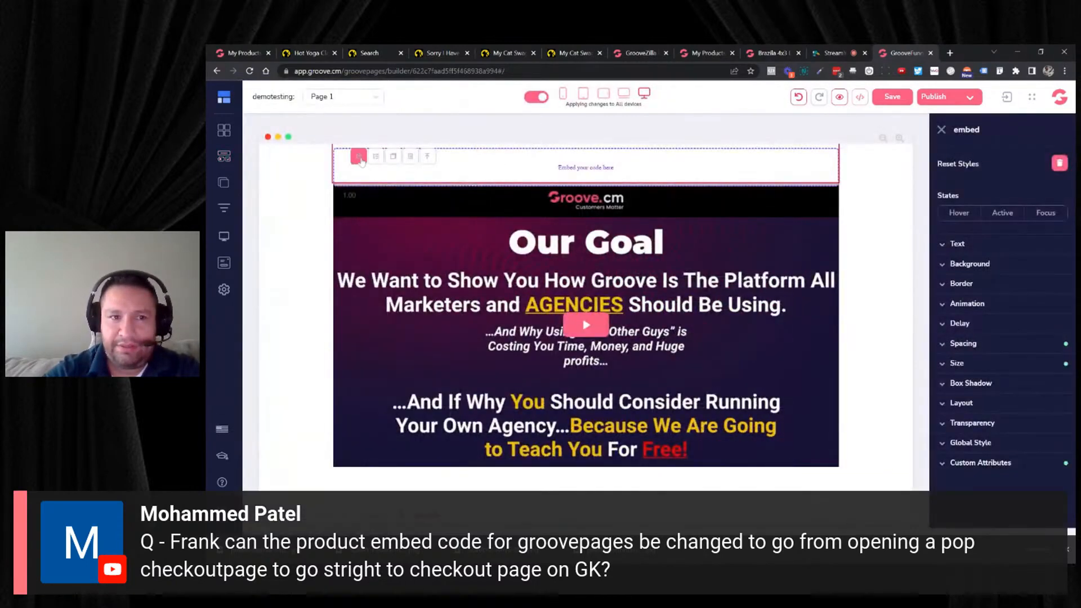
pyautogui.click(359, 158)
pyautogui.hotkey('ctrl', 'v')
pyautogui.click(1018, 112)
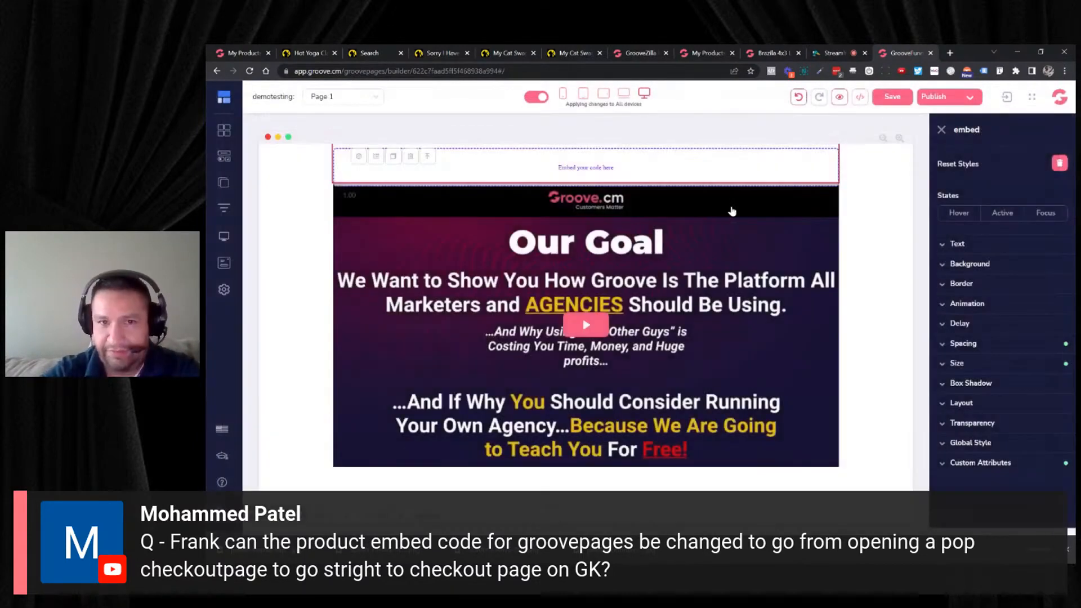
pyautogui.click(892, 99)
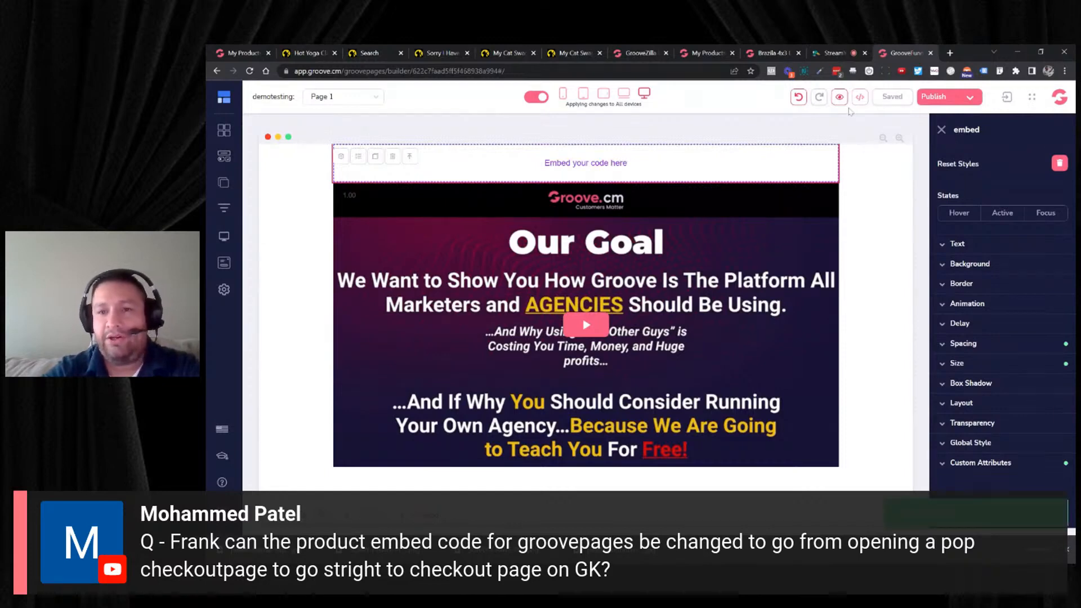
# - Preview the cloned page and publish the whole website on the GroovePages subdomain
pyautogui.click(840, 100)
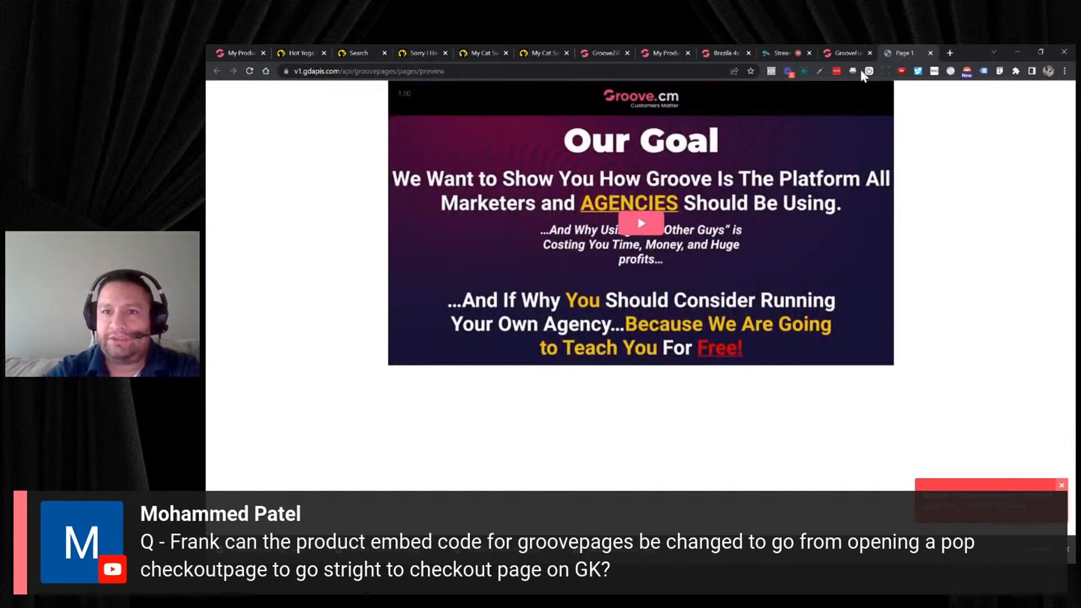
pyautogui.click(850, 53)
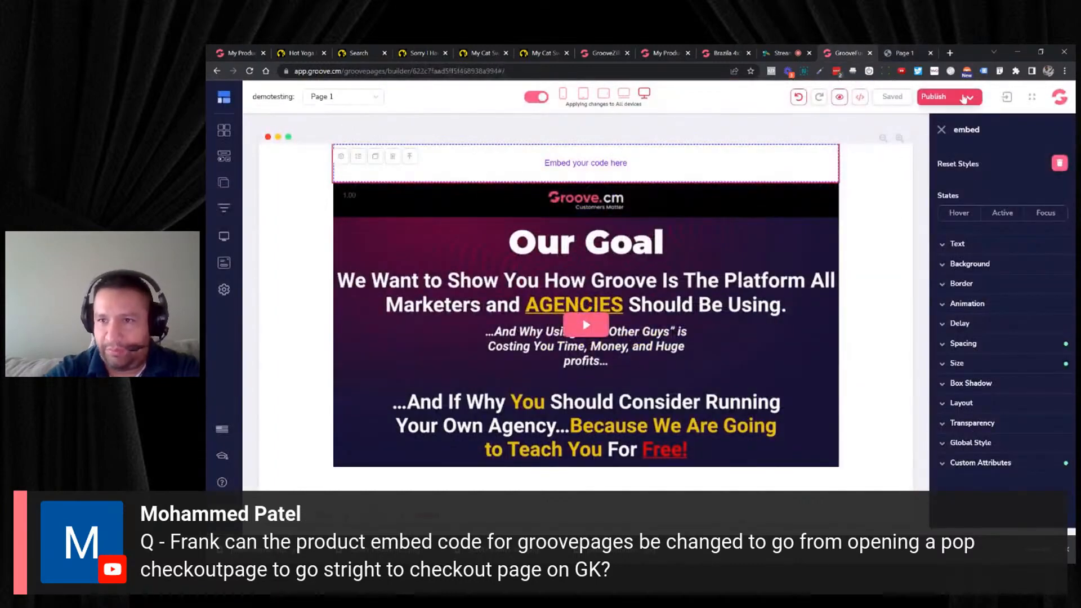
pyautogui.click(935, 97)
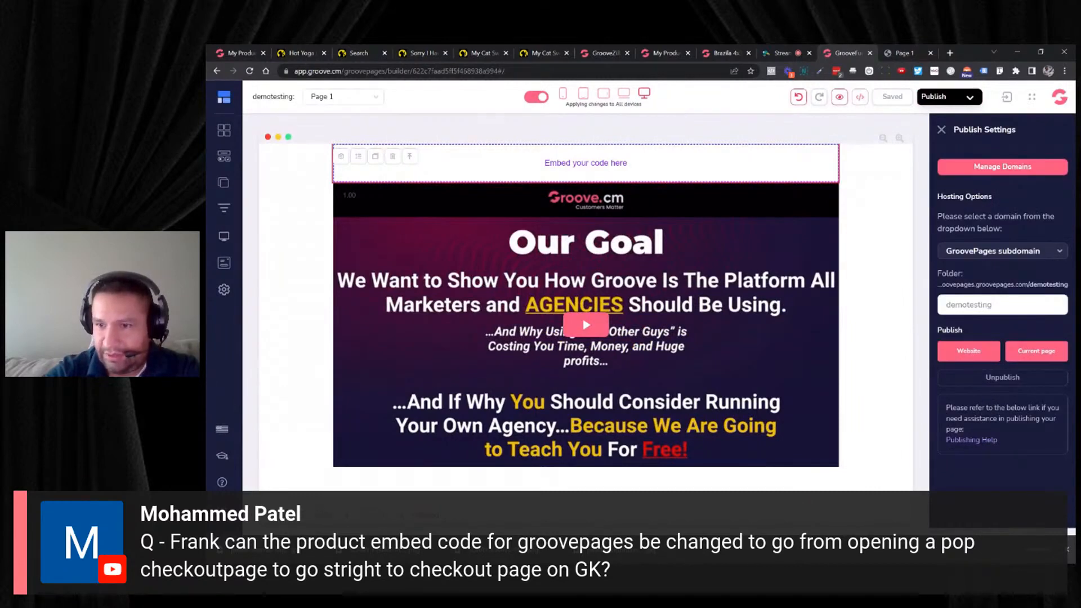
pyautogui.moveTo(969, 359)
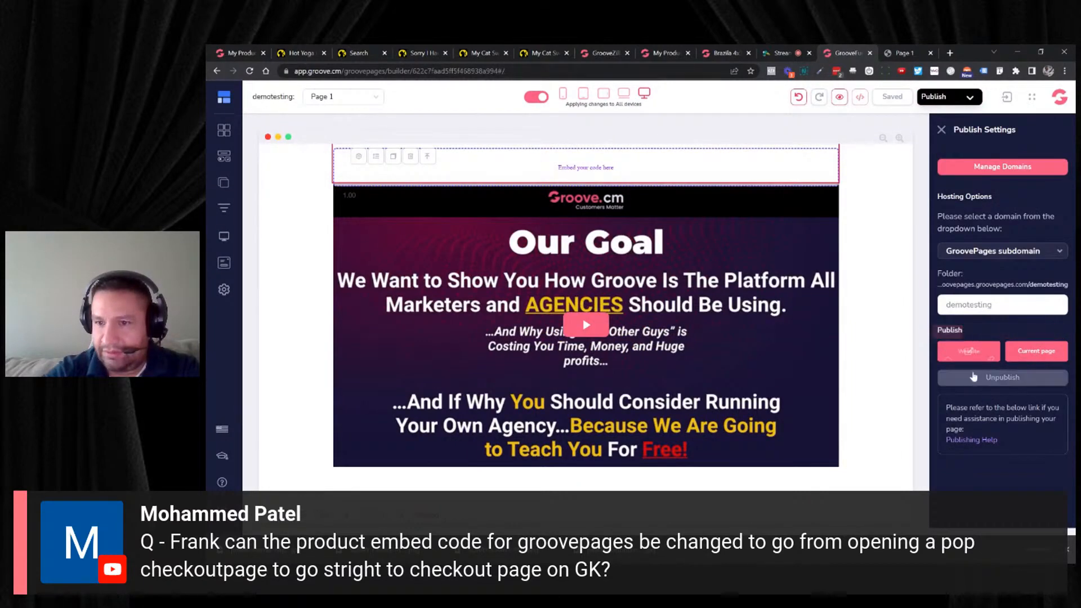
pyautogui.click(948, 353)
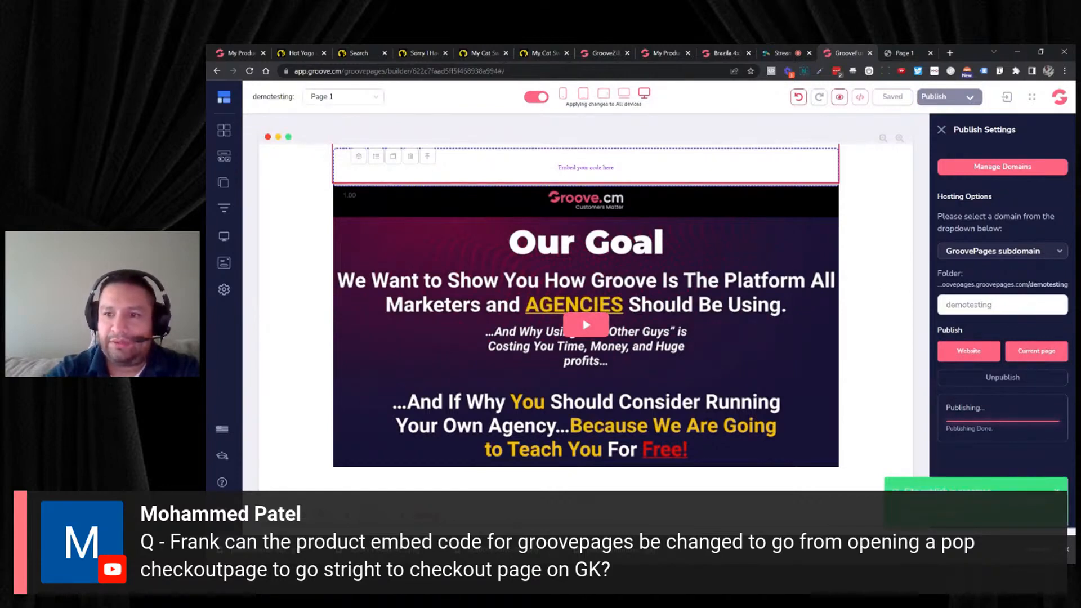
# - Open the published website, and look up the cloned page's address in the site's page list
pyautogui.tripleClick(1005, 285)
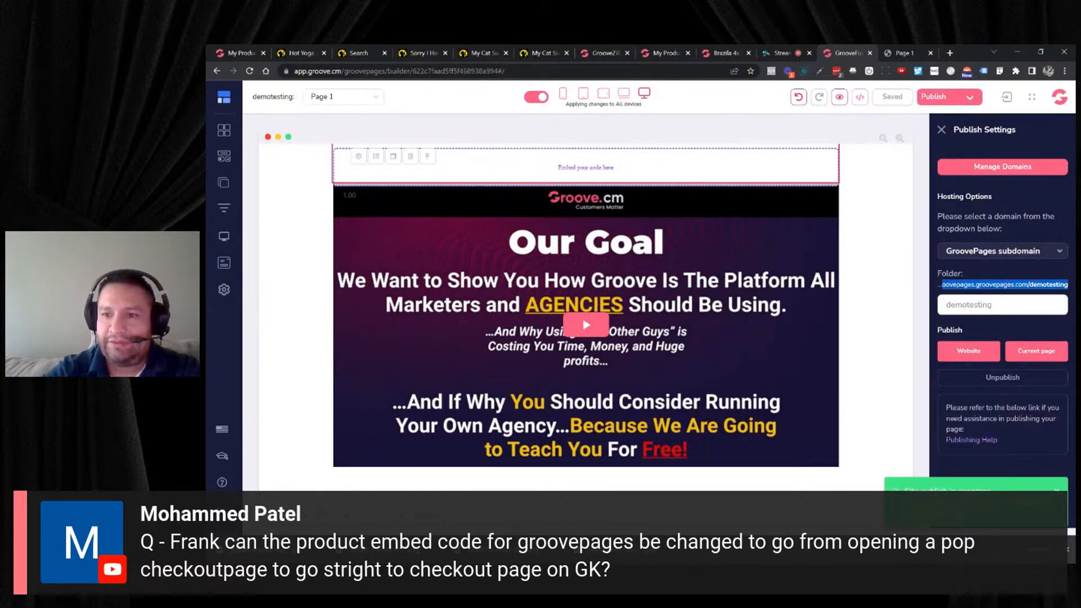
pyautogui.moveTo(982, 361)
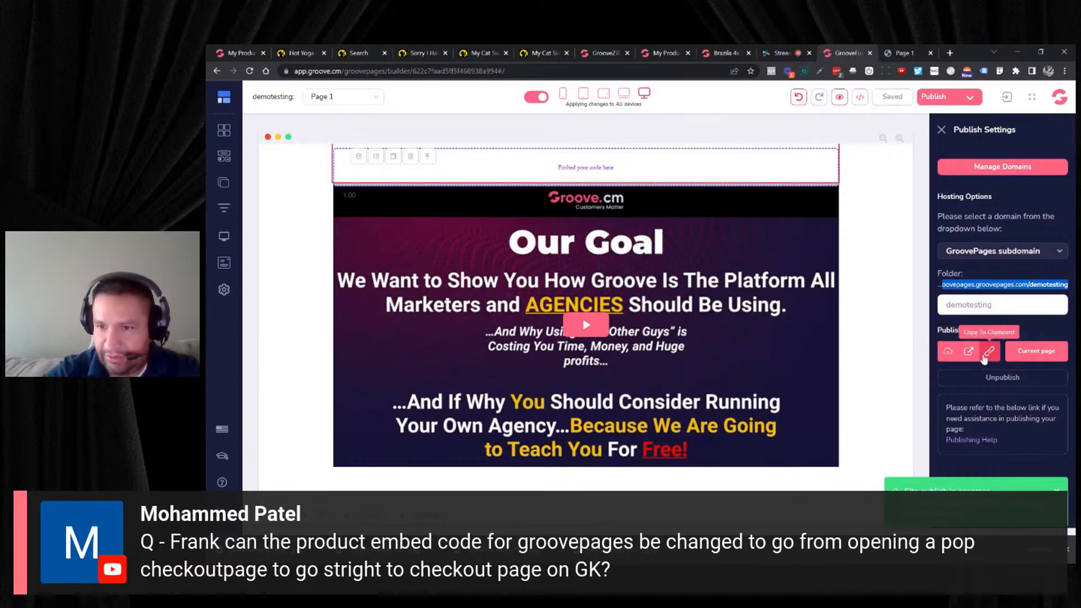
pyautogui.click(977, 353)
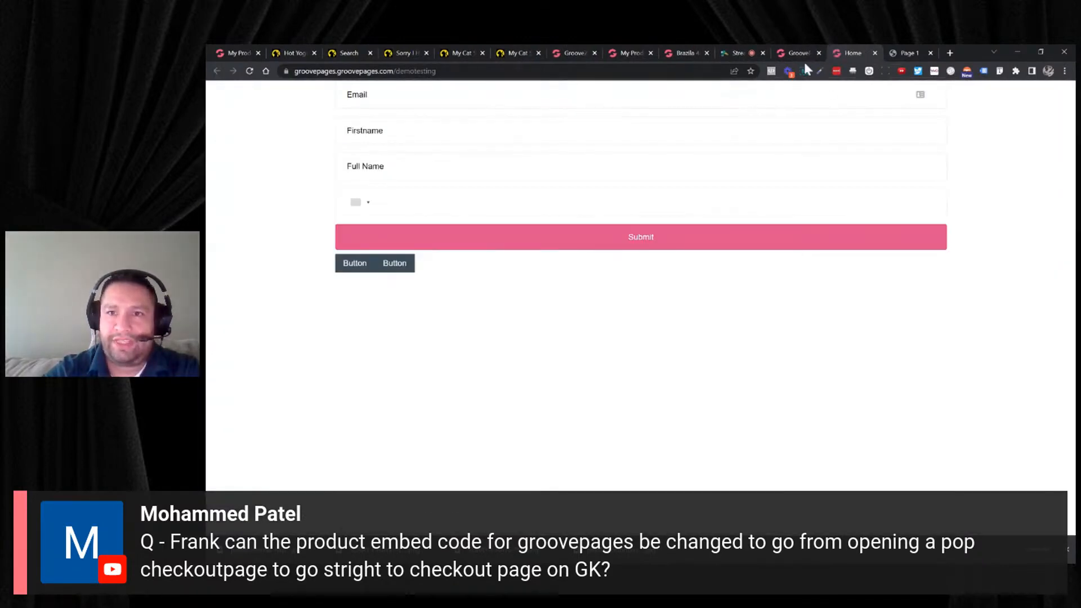
pyautogui.click(799, 53)
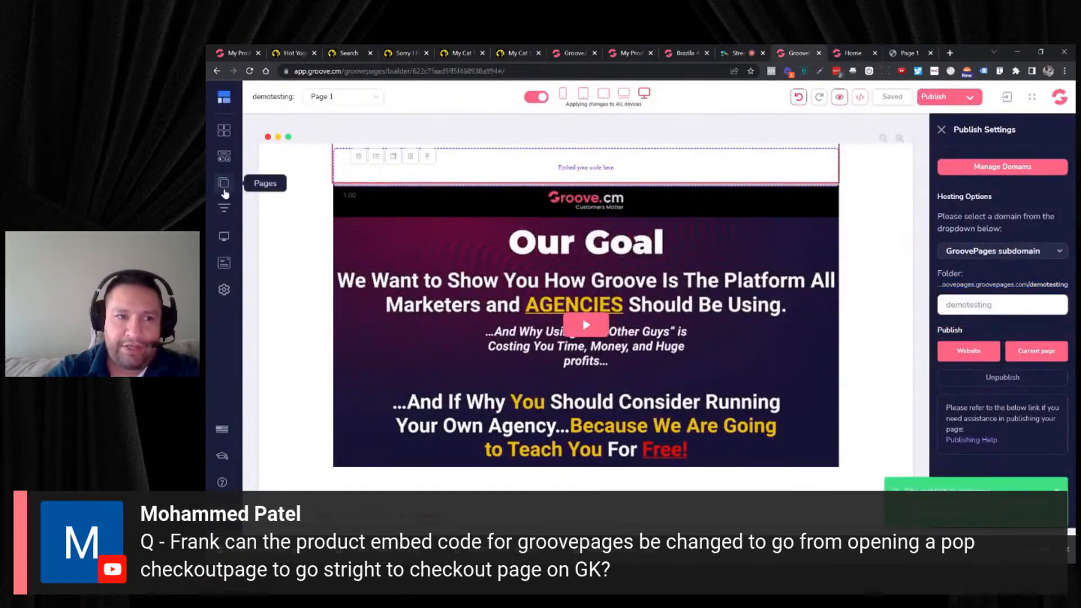
pyautogui.click(224, 190)
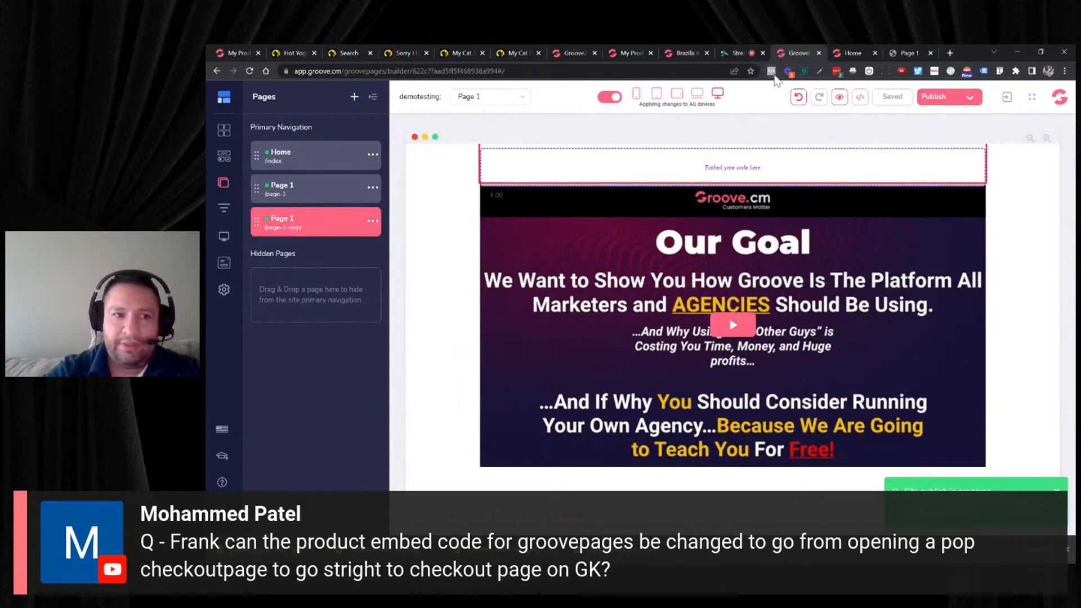
# - Open the published page at /demotesting/page-1-copy and add the Brazila 4x3 Die-Cut Vinyl Decal to the cart with its buy button
pyautogui.click(832, 55)
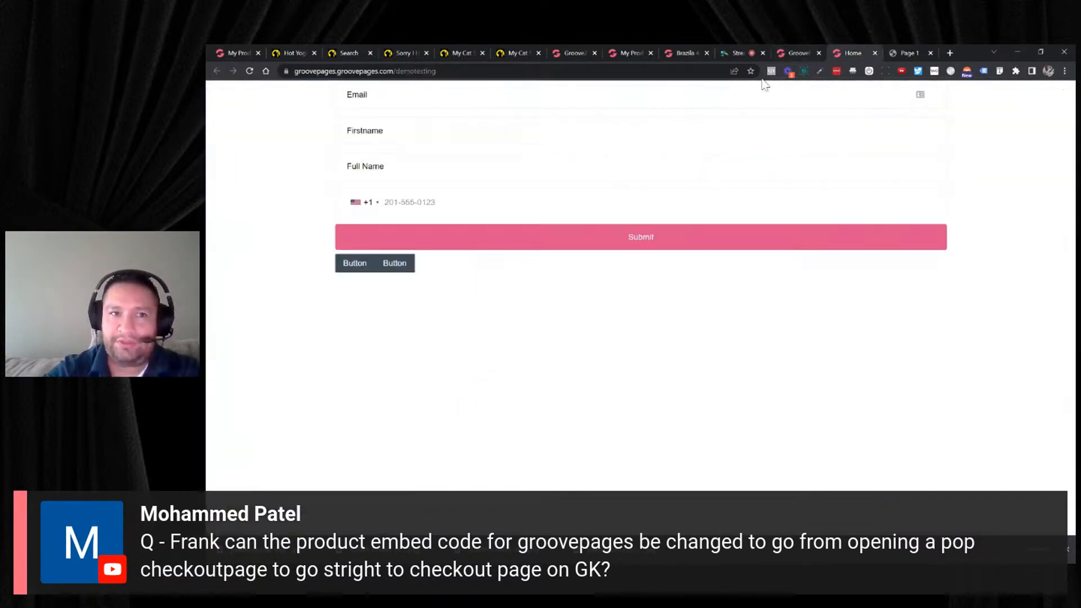
pyautogui.click(463, 71)
pyautogui.click(462, 71)
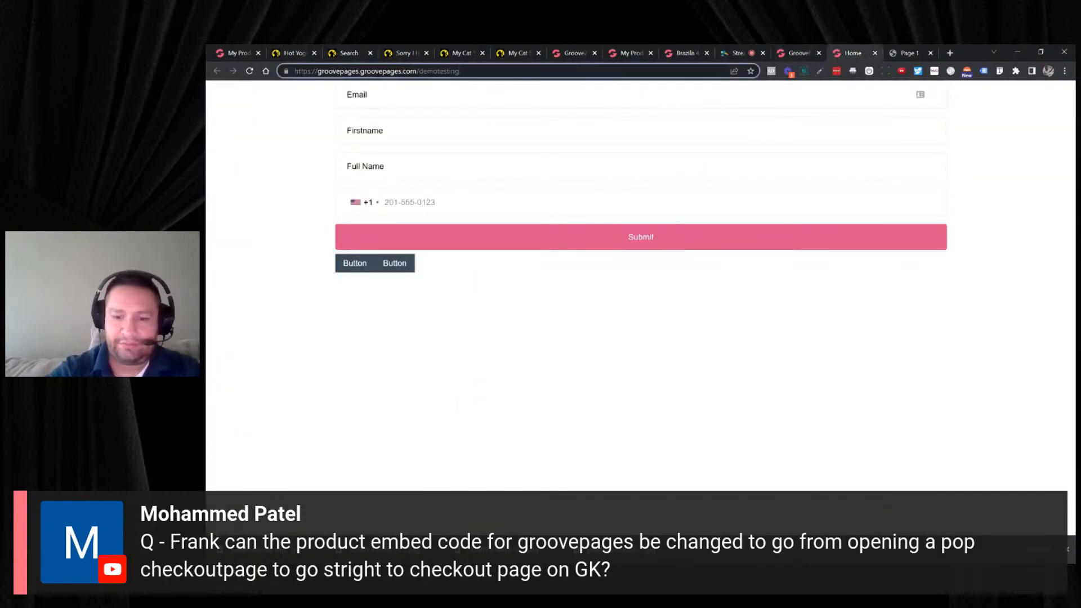
pyautogui.write('/page')
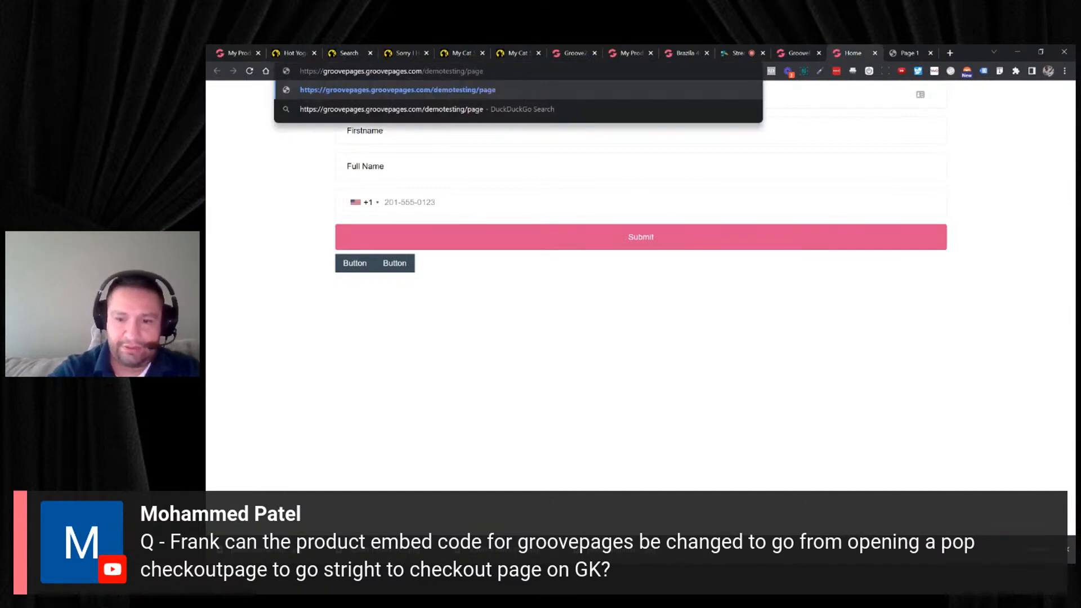
pyautogui.write('-1-copy')
pyautogui.press('Return')
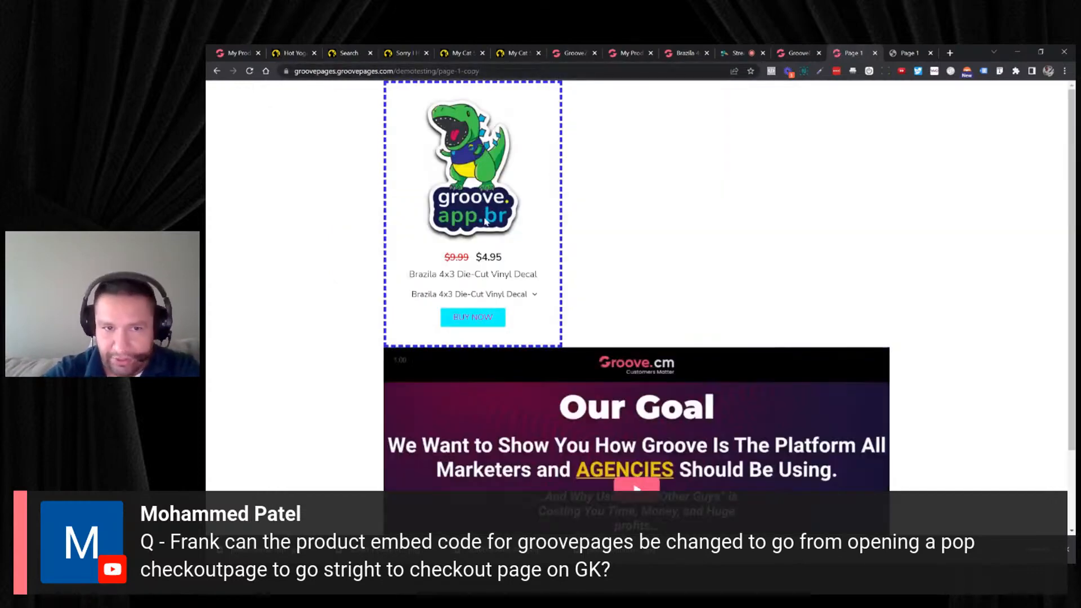
pyautogui.click(476, 317)
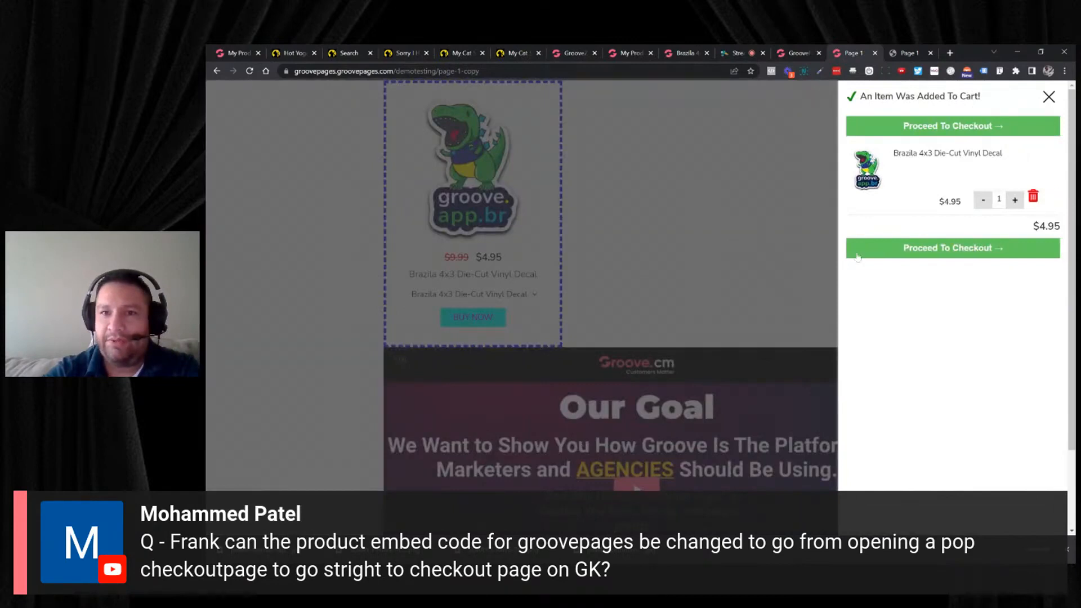
# - In the decal product's checkout embed form, set the text on top to Click Below and the button text to BUY NOW
pyautogui.click(722, 50)
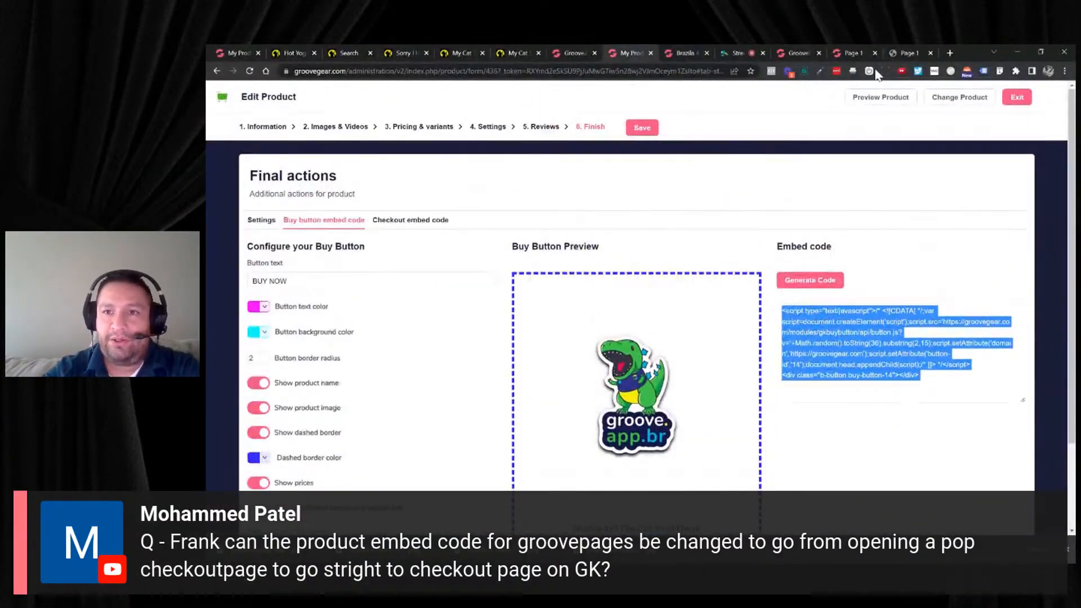
pyautogui.click(865, 55)
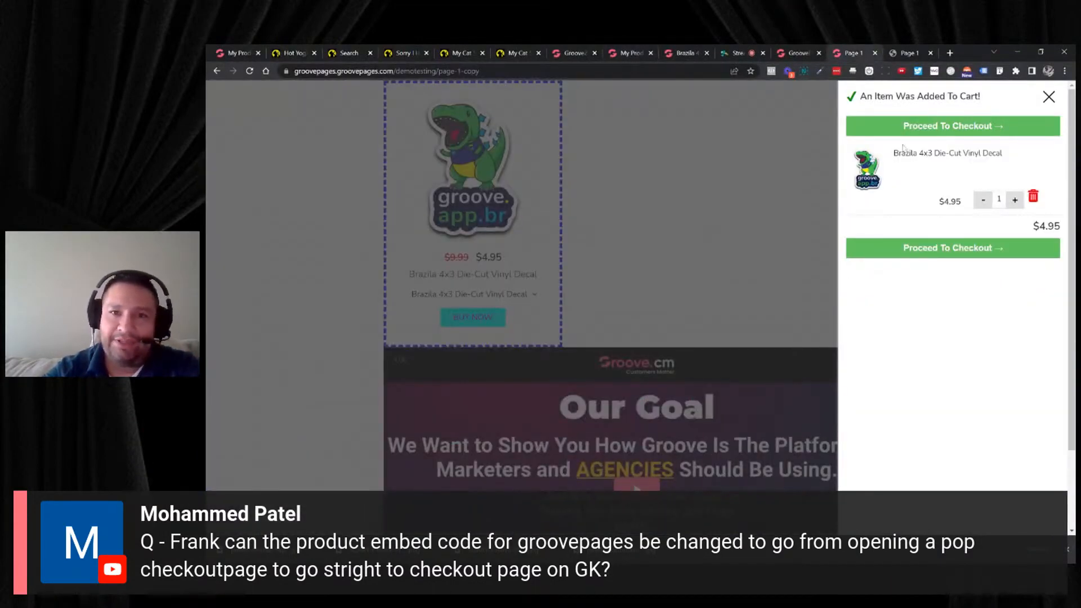
pyautogui.click(683, 57)
pyautogui.click(631, 54)
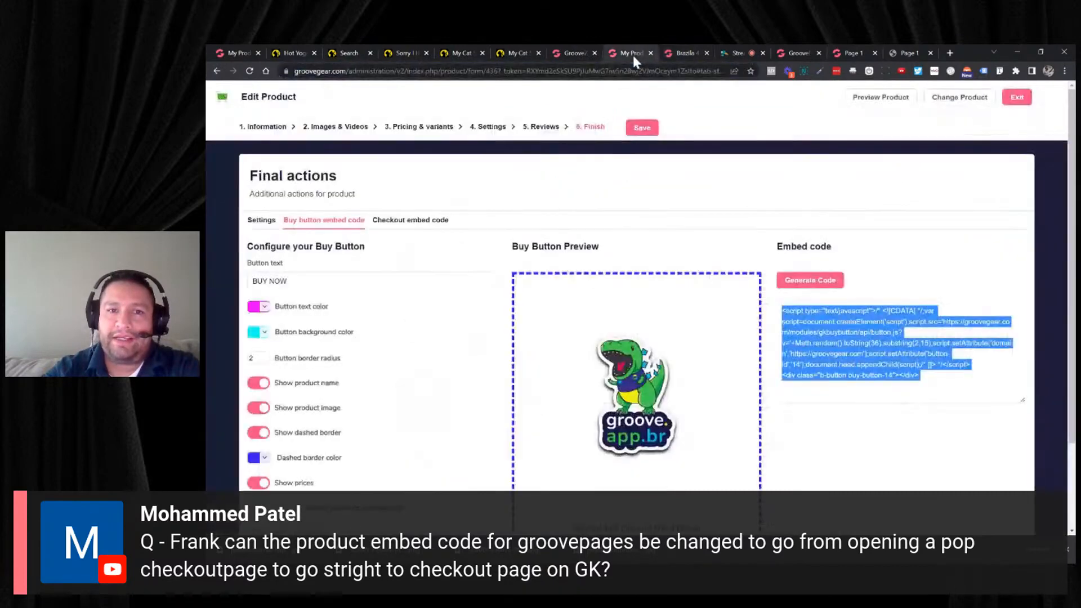
pyautogui.click(430, 223)
pyautogui.click(389, 281)
pyautogui.click(369, 302)
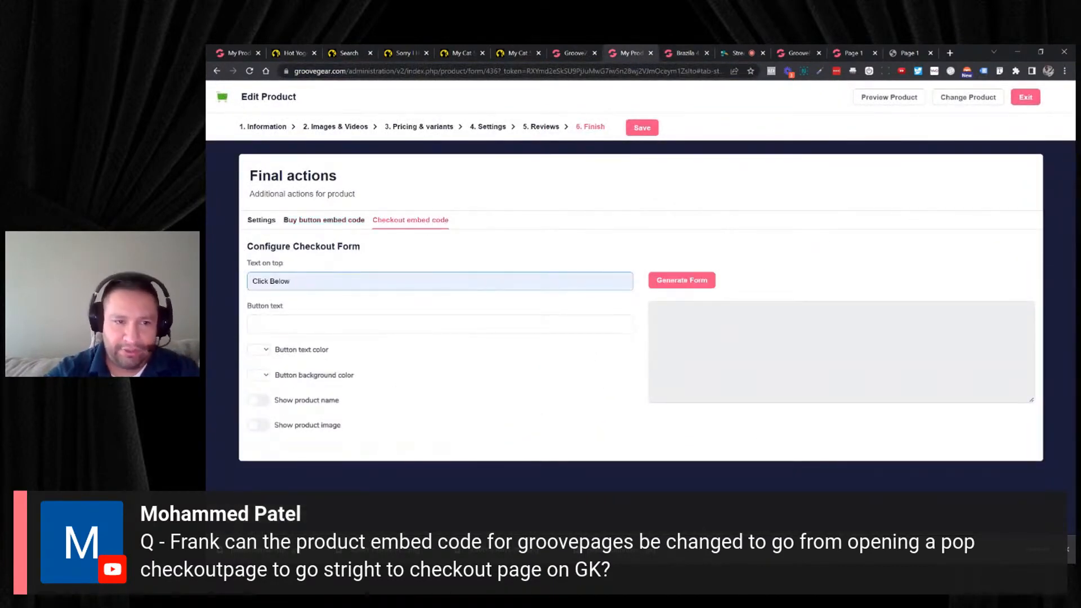
pyautogui.click(372, 324)
# - Set the checkout form's button text color to dark green and its button background color to turquoise
pyautogui.click(267, 352)
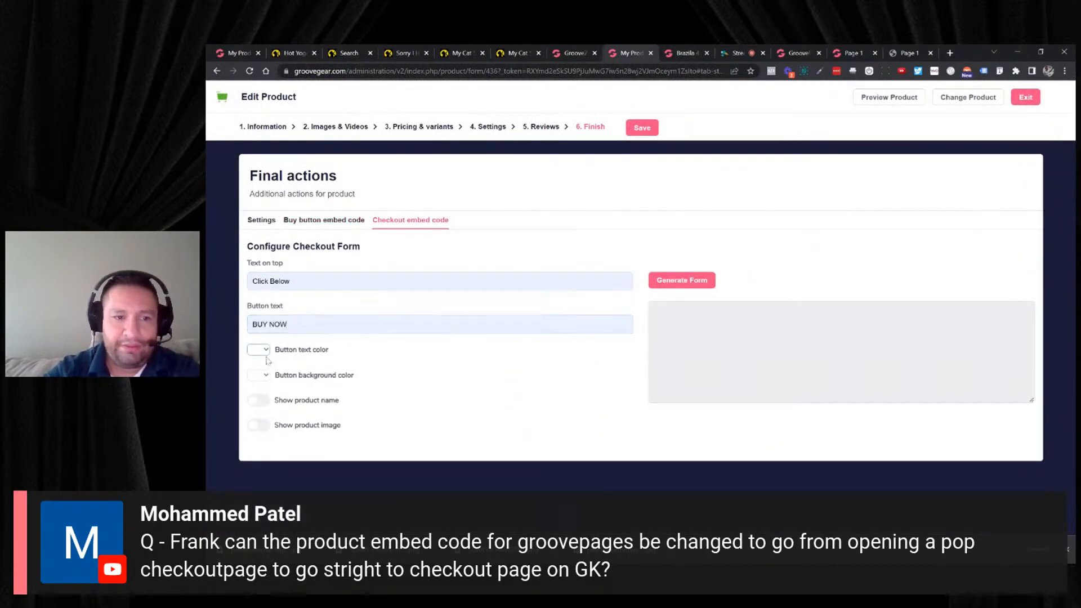
pyautogui.click(267, 350)
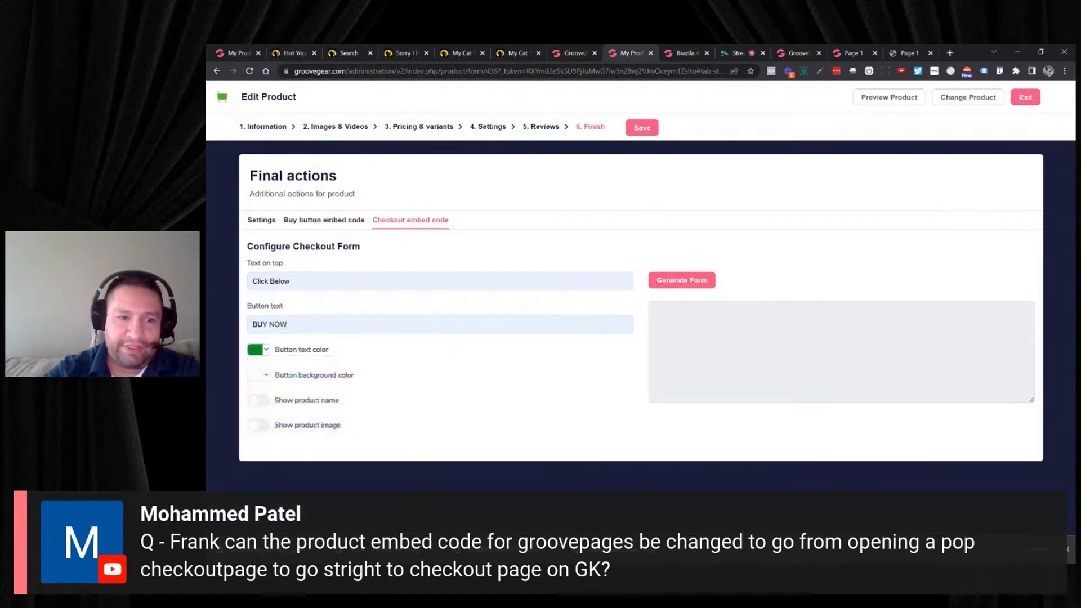
pyautogui.click(266, 375)
pyautogui.click(291, 415)
pyautogui.click(370, 403)
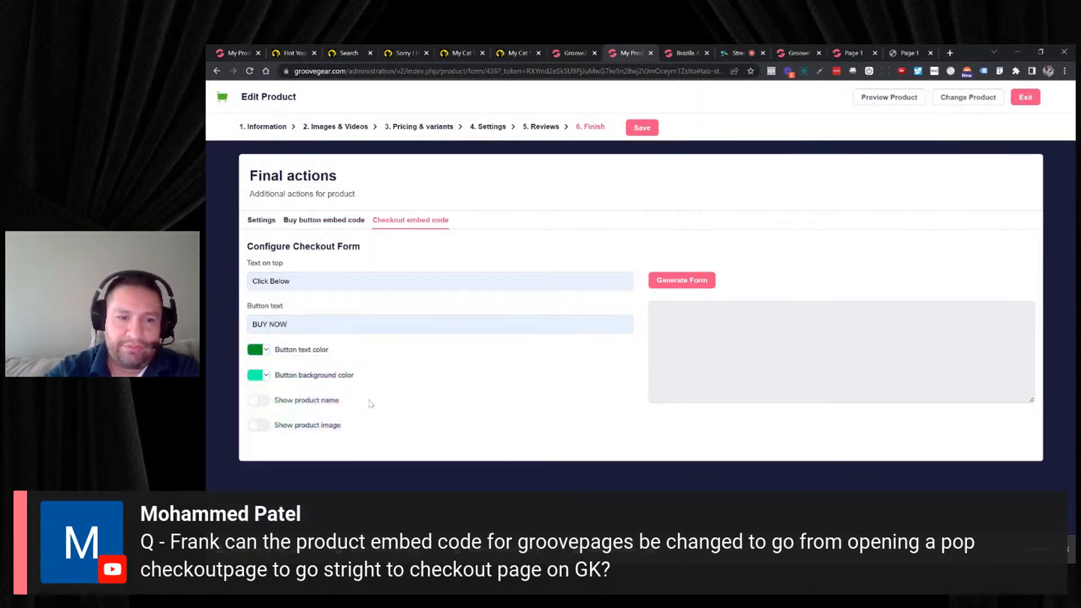
# - Show the product name and product image on the checkout form and generate its embed code
pyautogui.click(259, 400)
pyautogui.click(682, 279)
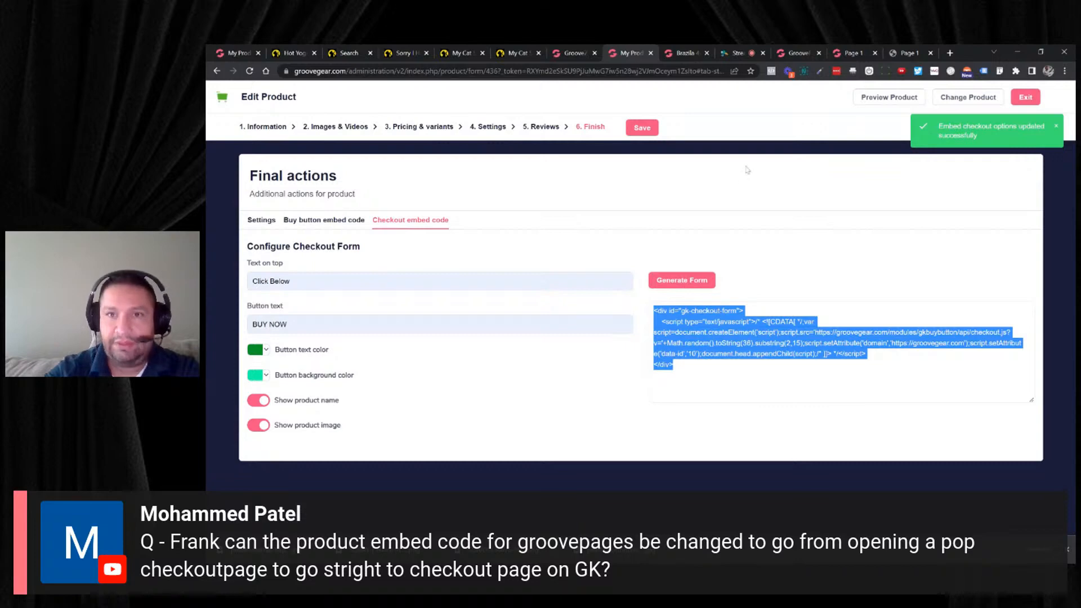
# - Duplicate the code embed element above the video on the cloned page in GroovePages and select the lower copy
pyautogui.click(780, 52)
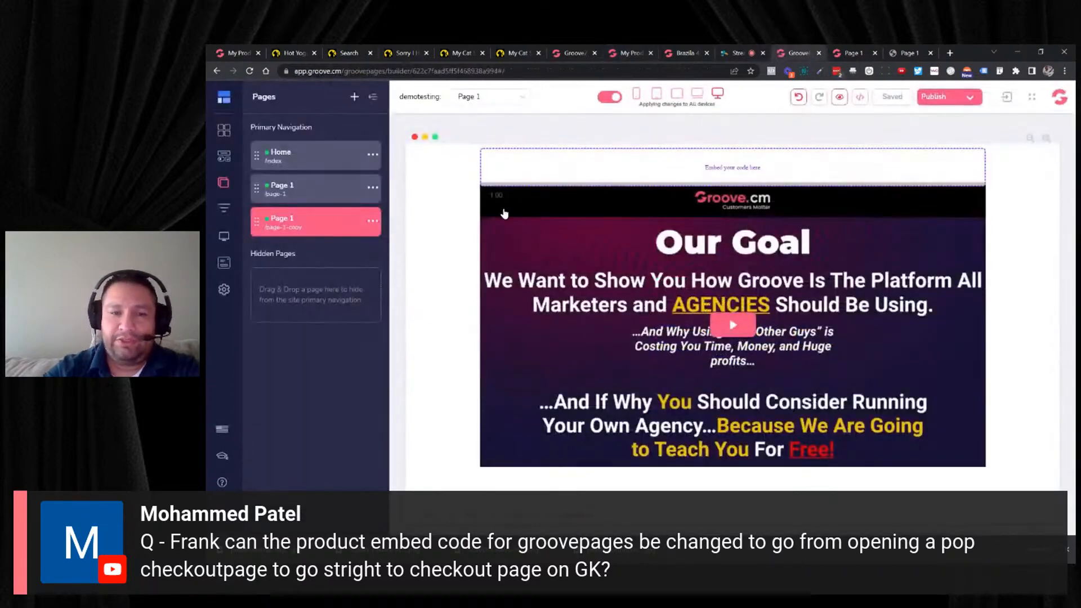
pyautogui.click(563, 167)
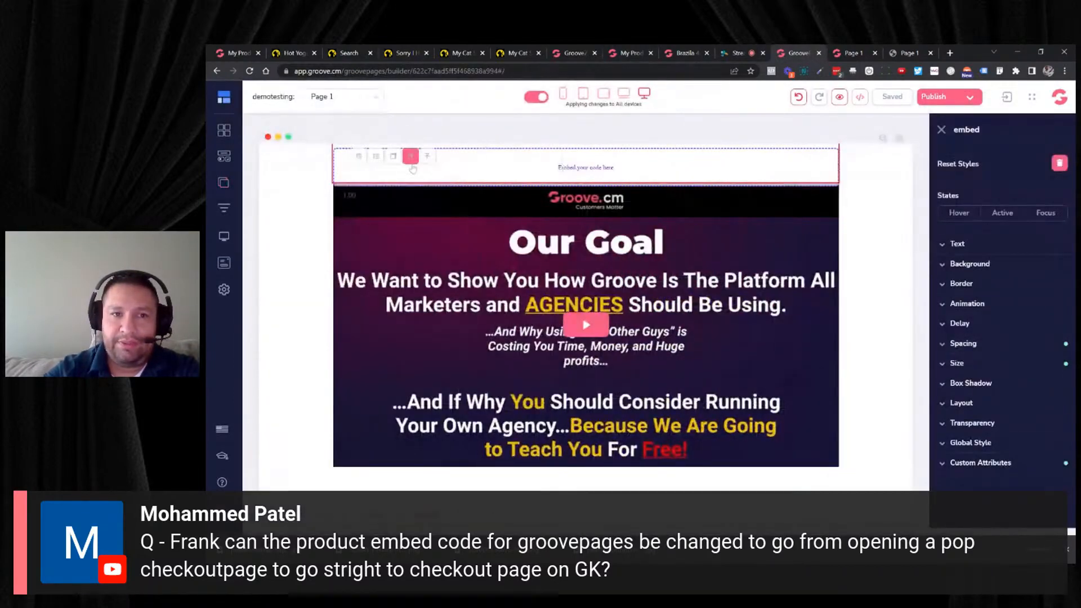
pyautogui.click(394, 157)
pyautogui.click(395, 208)
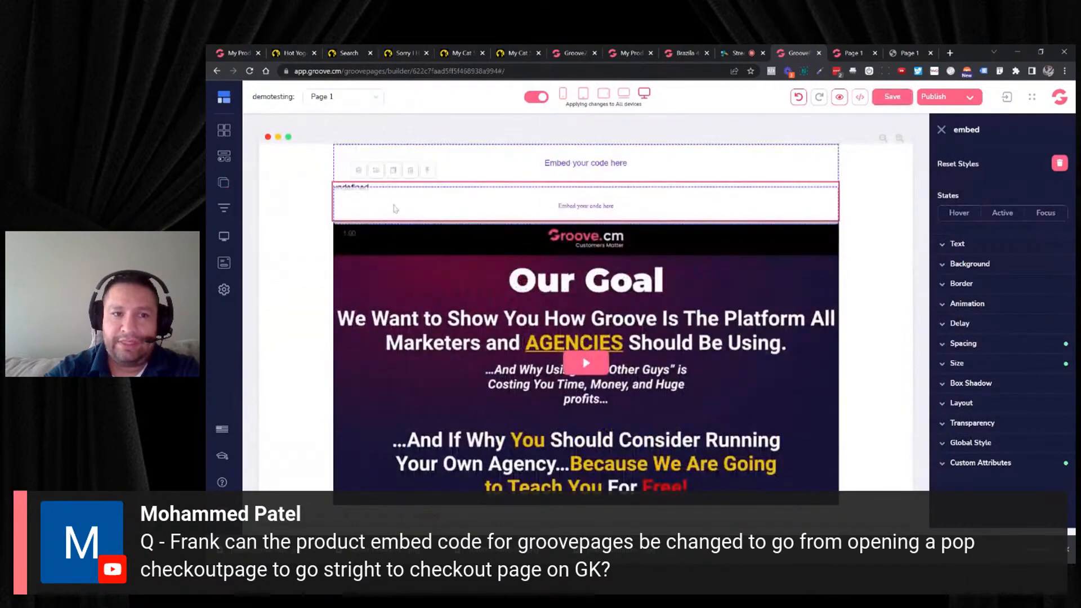
# - Replace the lower code embed's source with the copied checkout form code and save the page
pyautogui.click(359, 170)
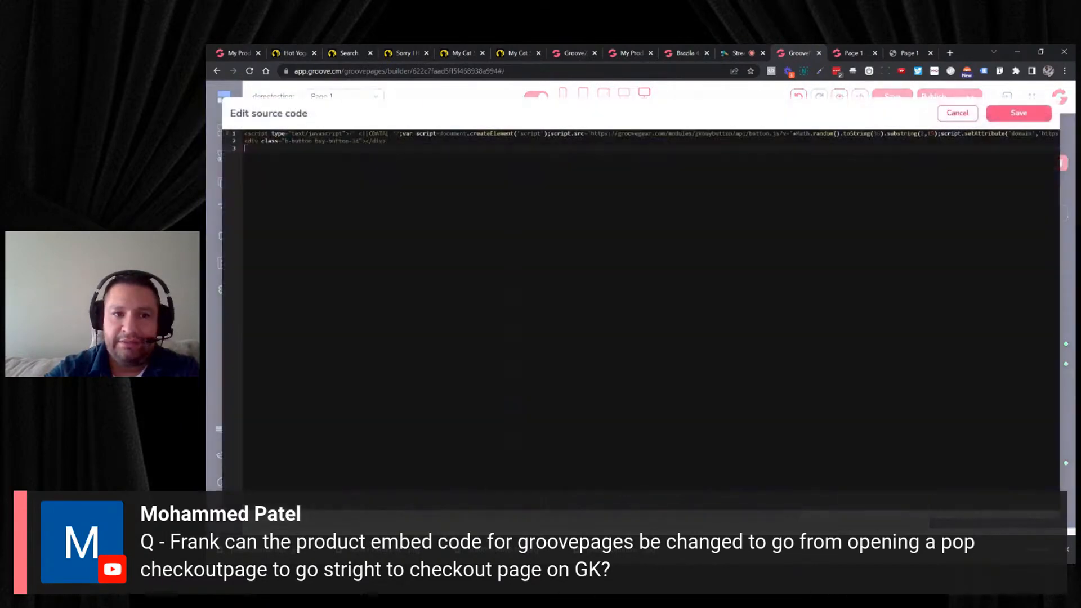
pyautogui.hotkey('ctrl', 'a')
pyautogui.press('BackSpace')
pyautogui.hotkey('ctrl', 'v')
pyautogui.click(1019, 113)
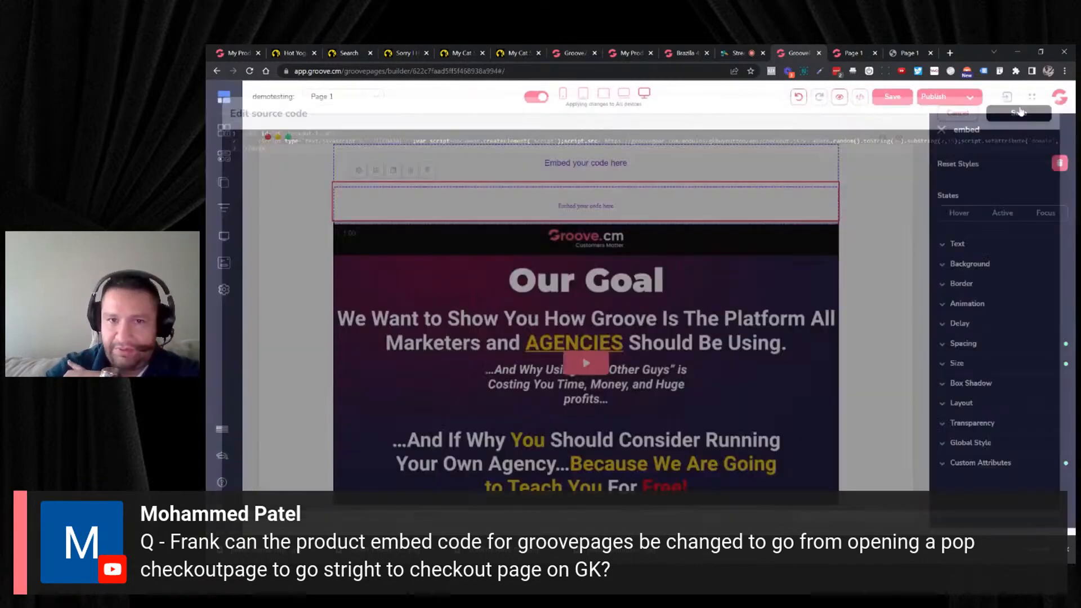
pyautogui.click(893, 96)
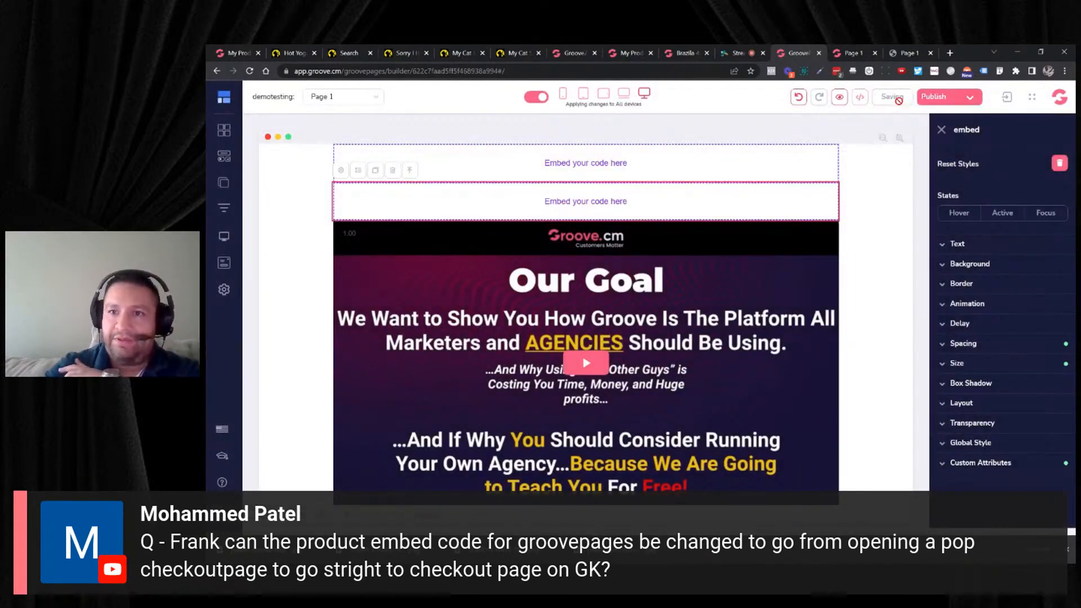
# - Republish the whole website, close the old page preview, and reload the published cloned page
pyautogui.click(970, 99)
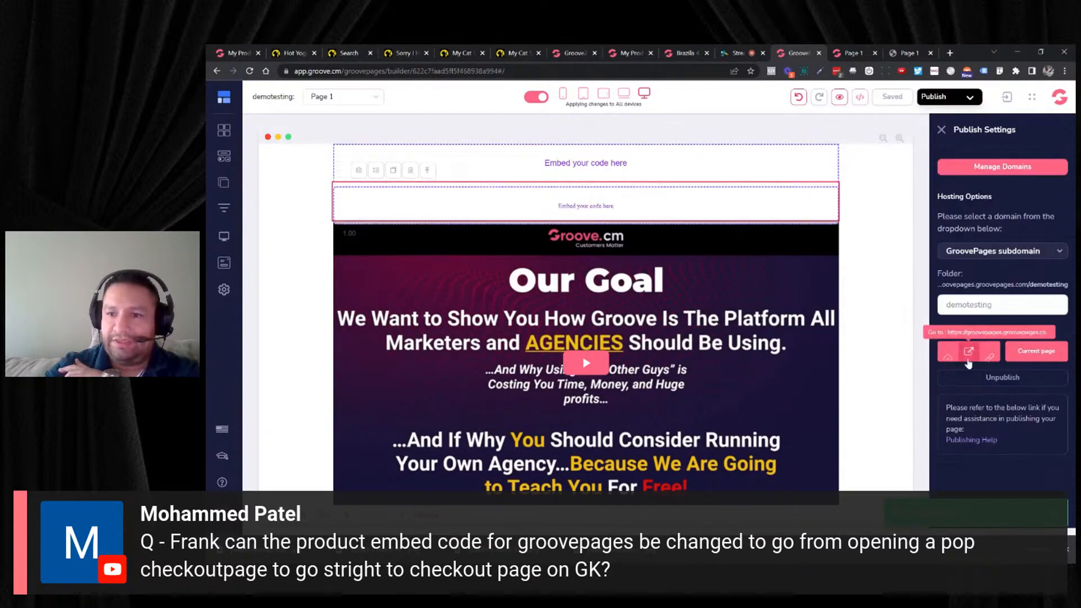
pyautogui.click(949, 351)
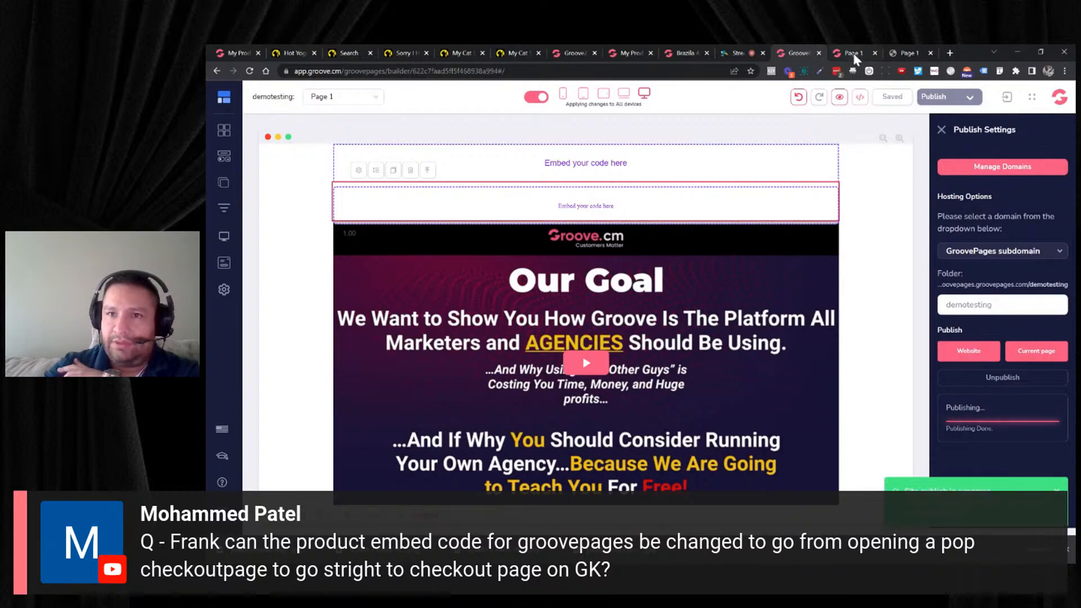
pyautogui.click(895, 55)
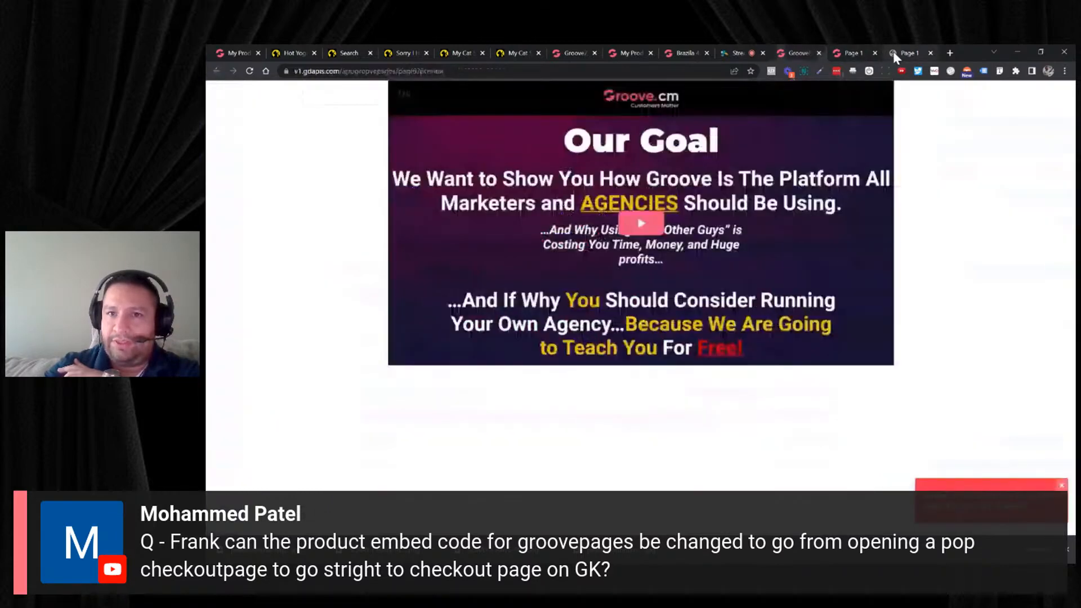
pyautogui.click(930, 53)
pyautogui.click(634, 130)
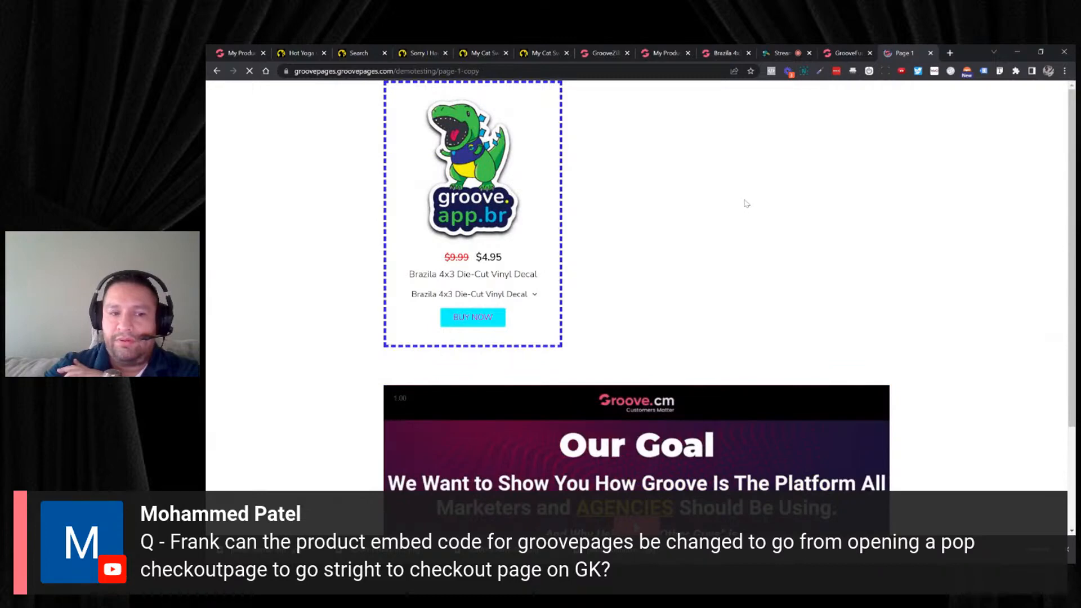
# - Delete the upper code embed element containing the buy button from the cloned page
pyautogui.click(843, 52)
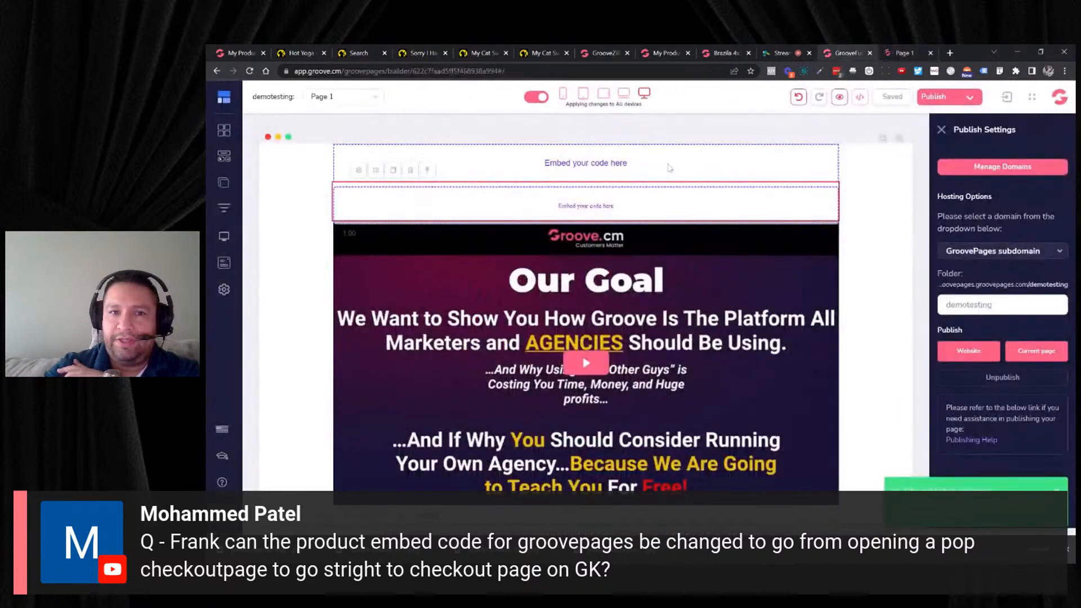
pyautogui.click(530, 164)
pyautogui.click(415, 159)
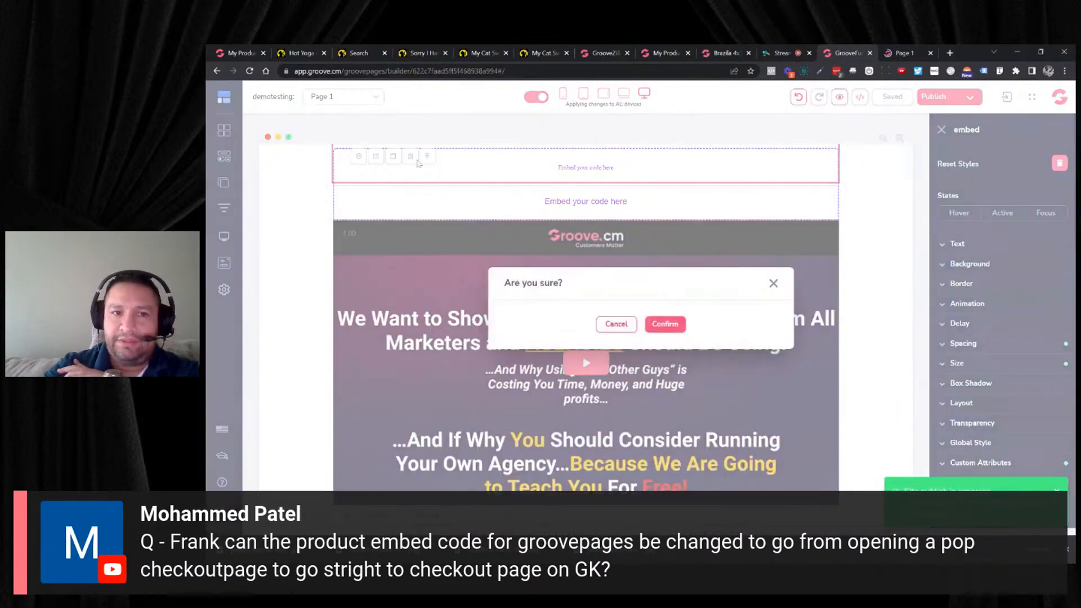
pyautogui.click(659, 323)
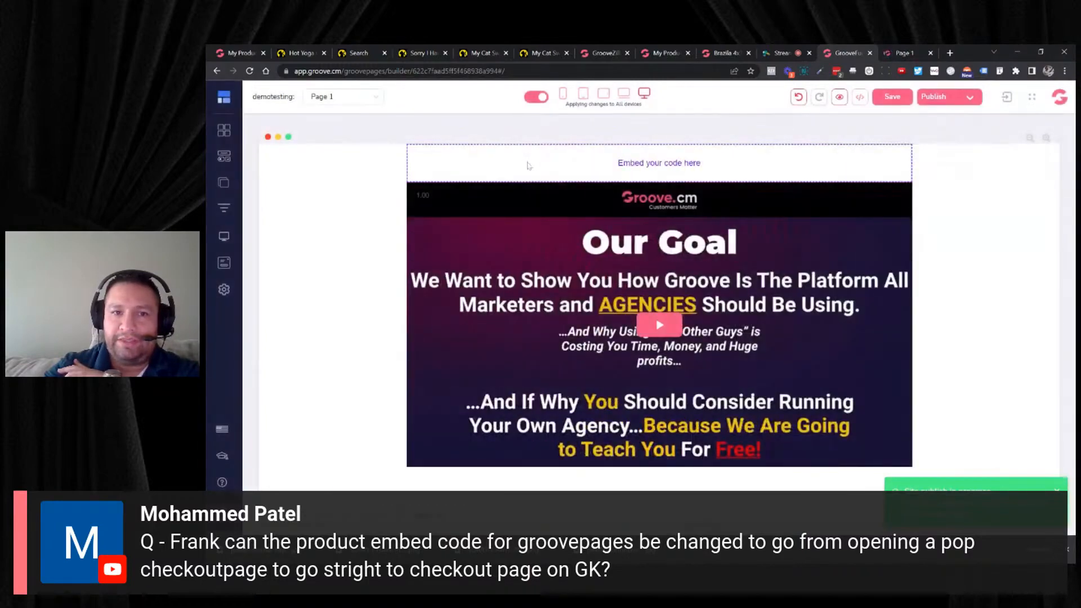
# - Replace the remaining code embed's source above the video with the copied checkout form code and save it
pyautogui.click(365, 162)
pyautogui.click(365, 160)
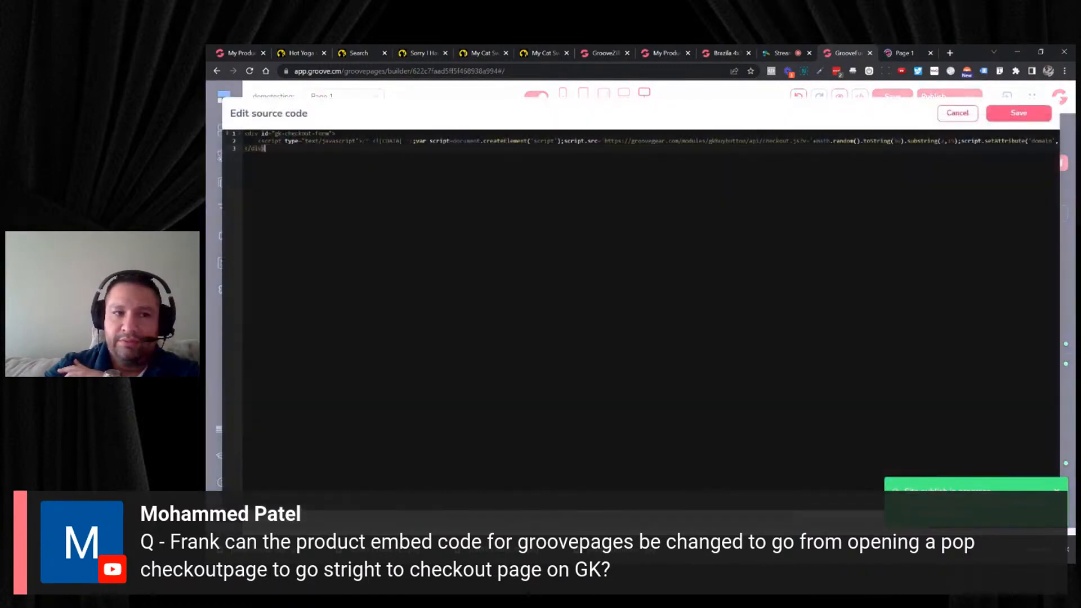
pyautogui.click(252, 135)
pyautogui.hotkey('ctrl', 'a')
pyautogui.hotkey('ctrl', 'v')
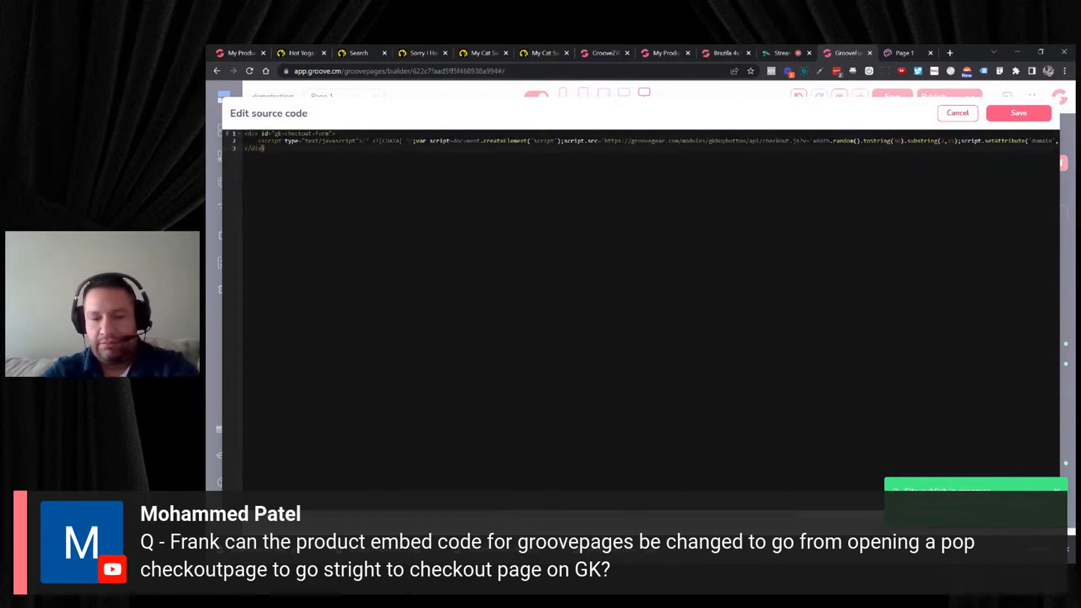
pyautogui.hotkey('ctrl', 'a')
pyautogui.press('BackSpace')
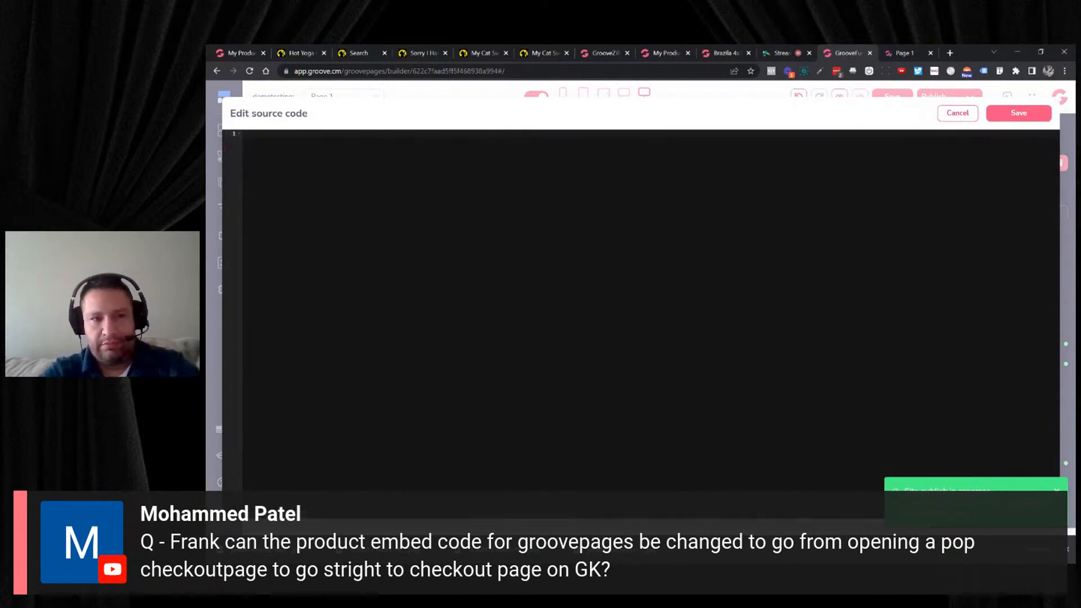
pyautogui.hotkey('ctrl', 'v')
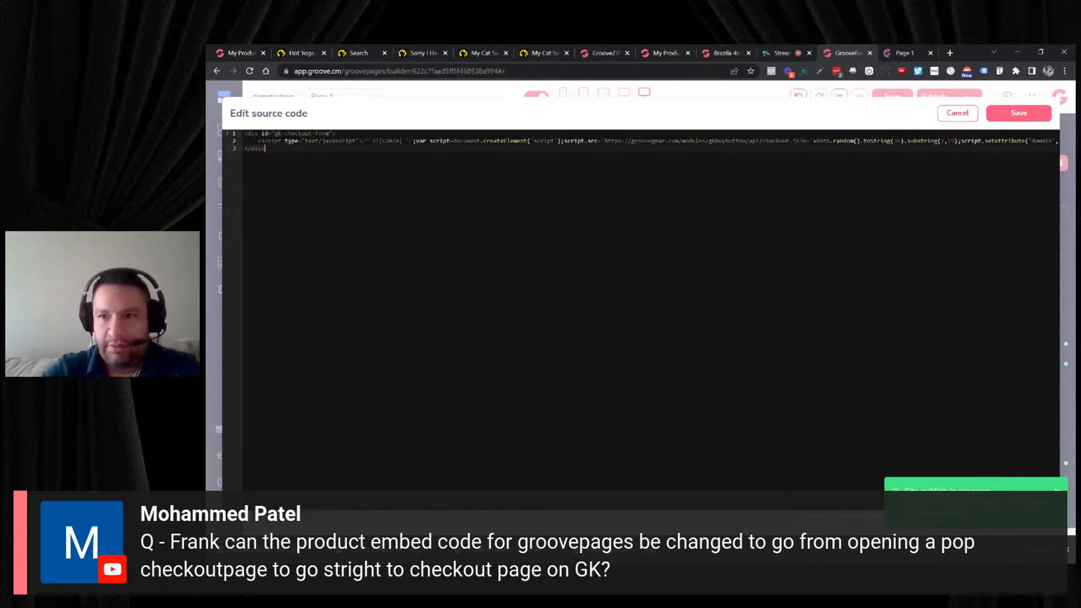
pyautogui.click(1013, 114)
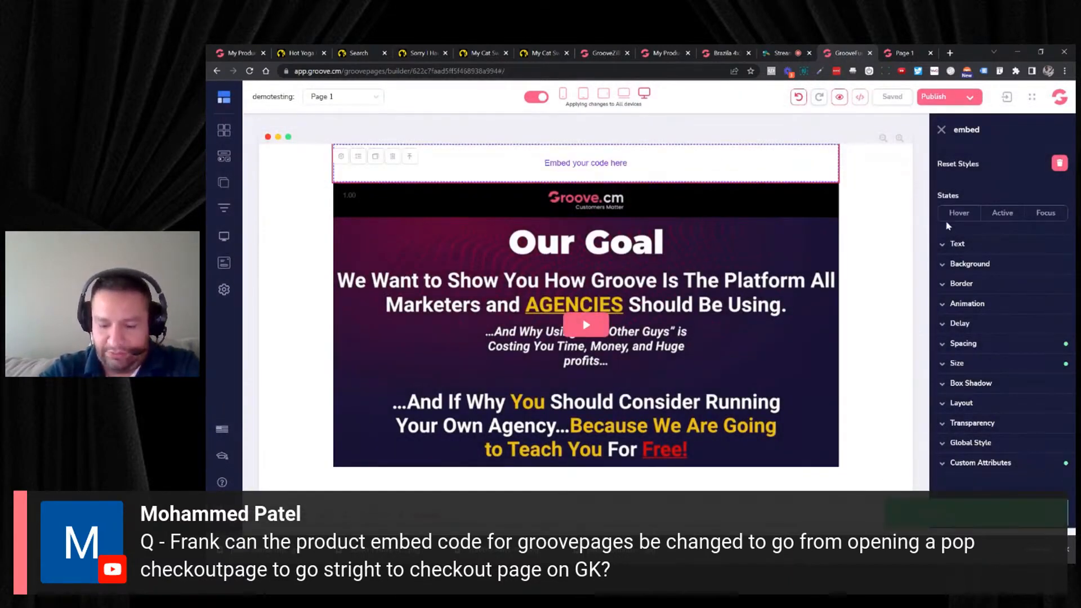
# - Republish the whole website to the GroovePages subdomain and reload the published cloned page
pyautogui.click(941, 130)
pyautogui.click(935, 97)
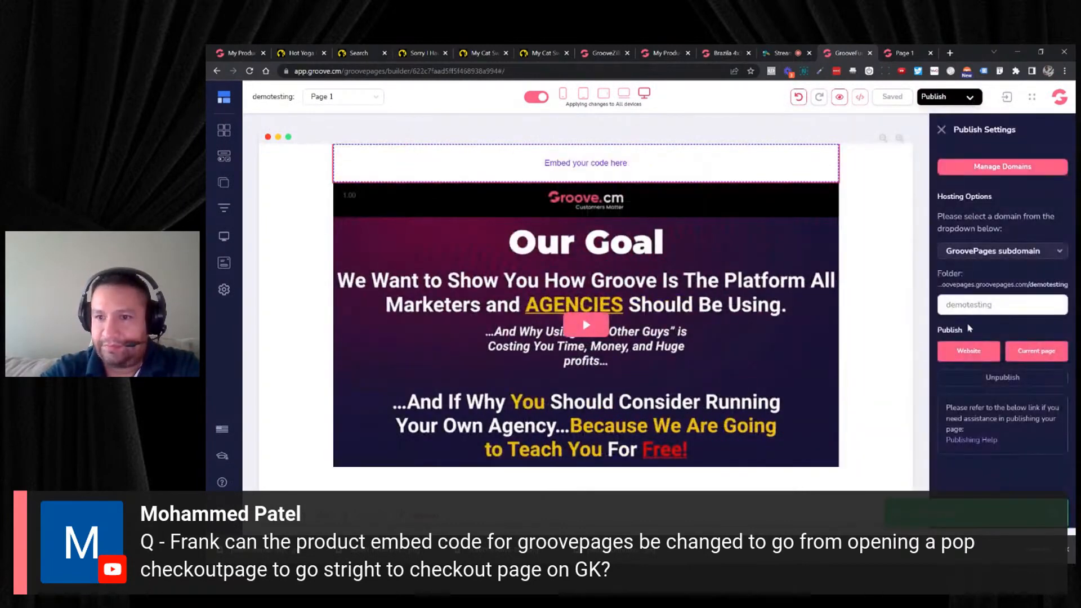
pyautogui.click(948, 353)
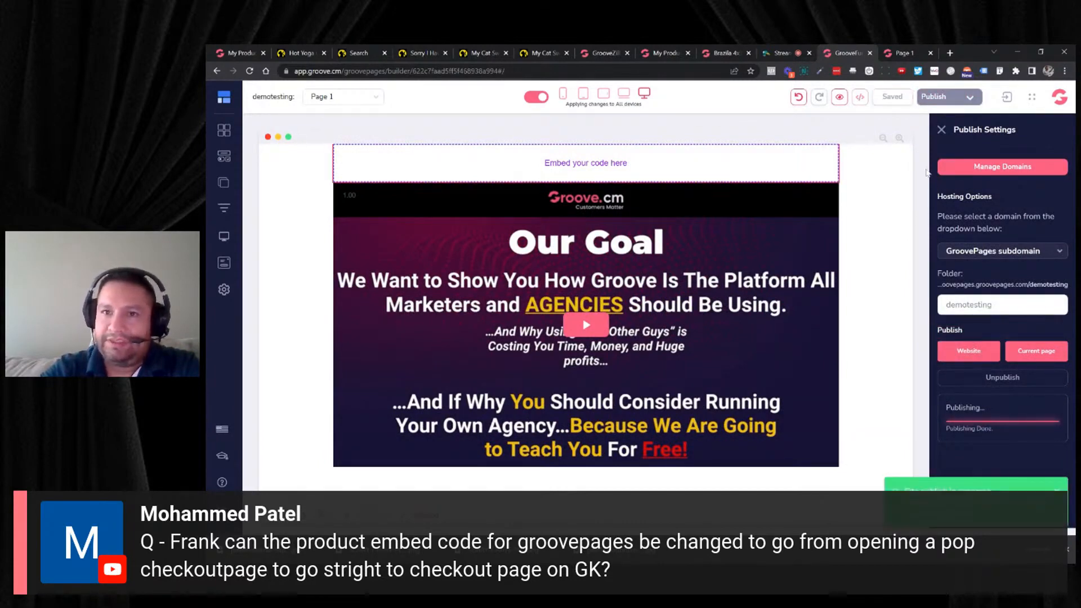
pyautogui.click(905, 53)
pyautogui.click(250, 71)
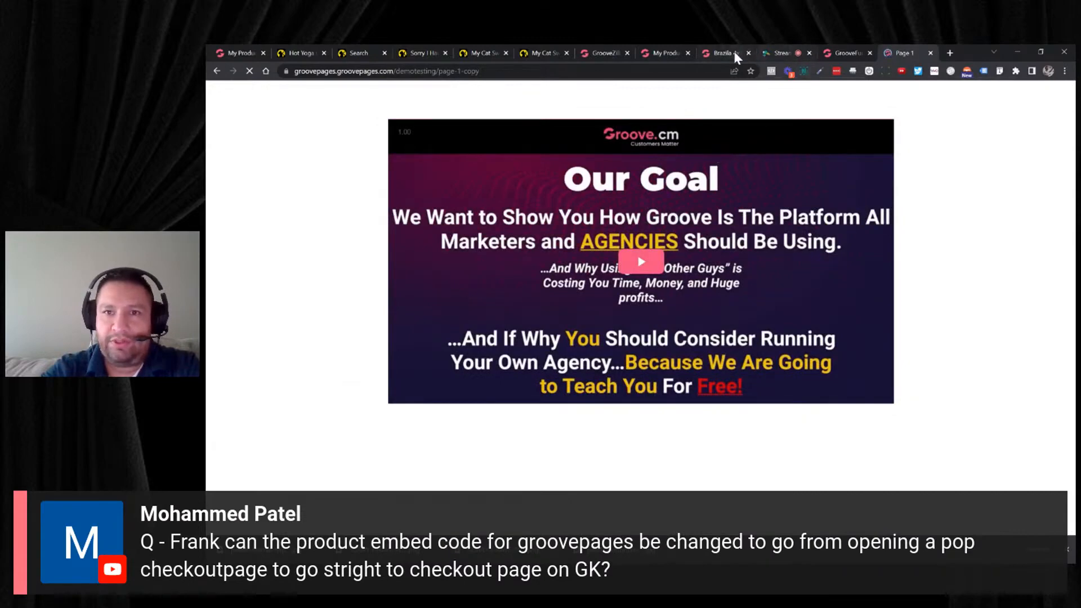
pyautogui.click(828, 51)
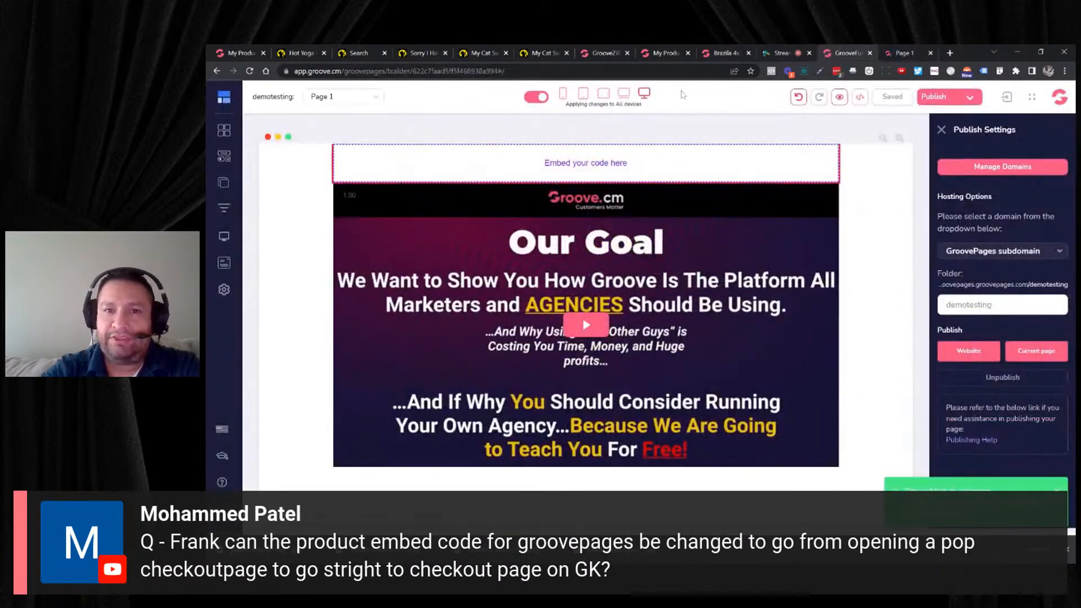
pyautogui.click(669, 54)
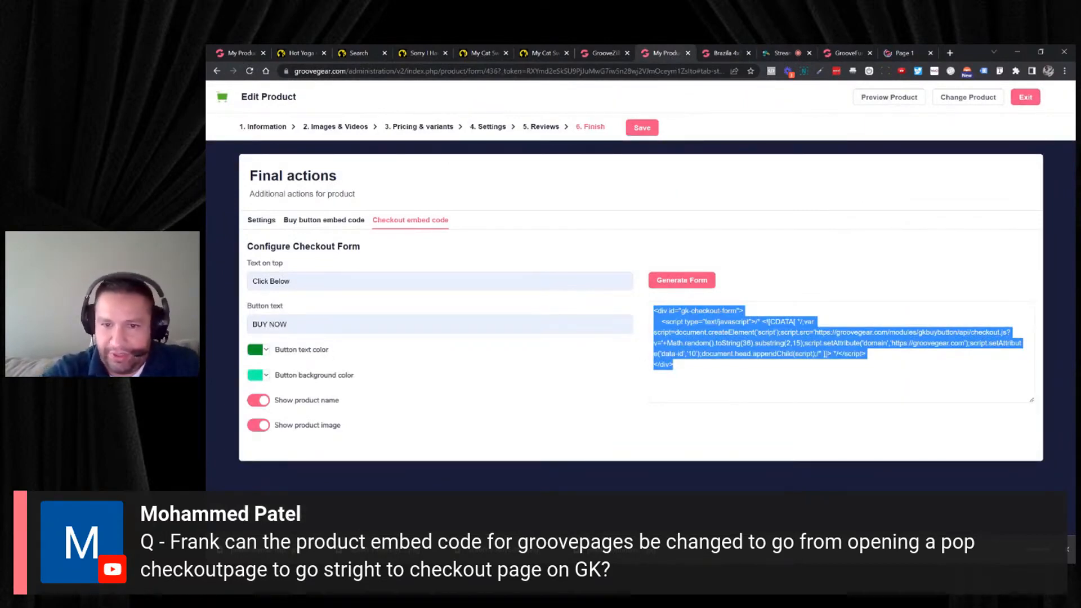
pyautogui.click(726, 52)
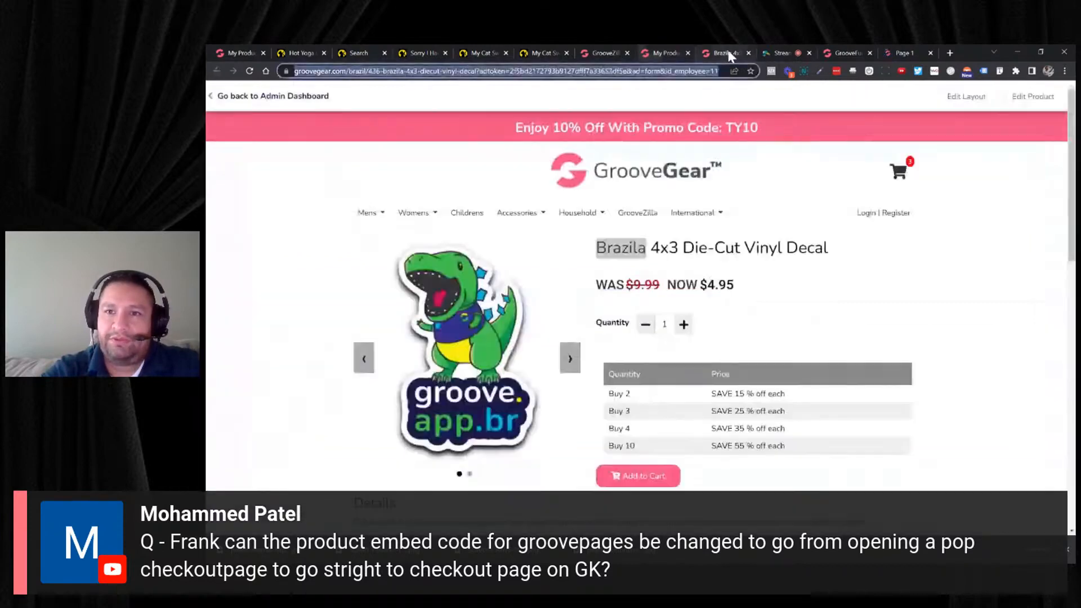
pyautogui.click(893, 55)
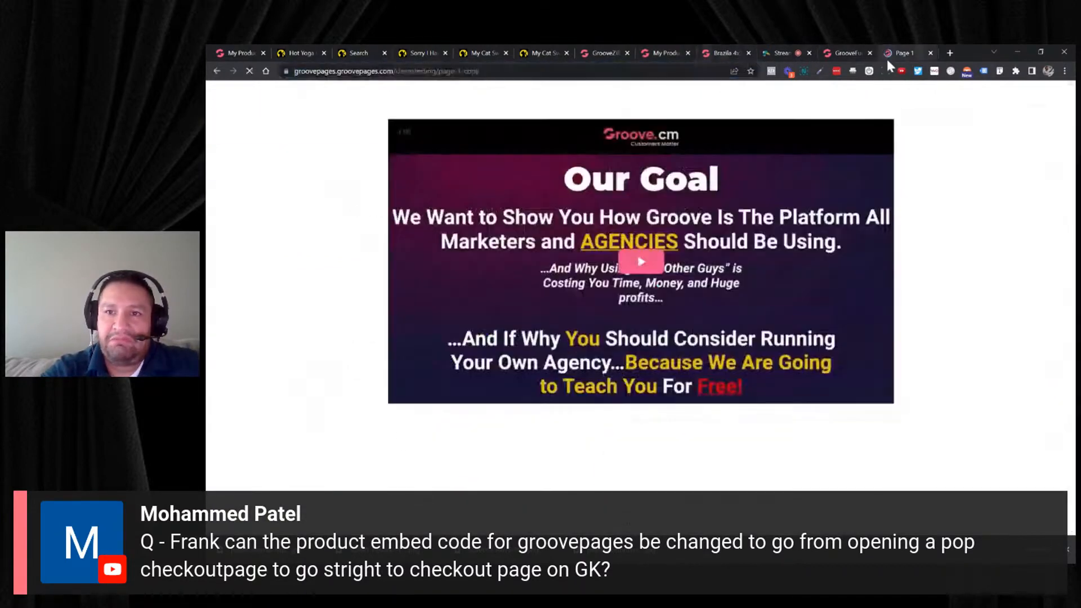
pyautogui.click(839, 53)
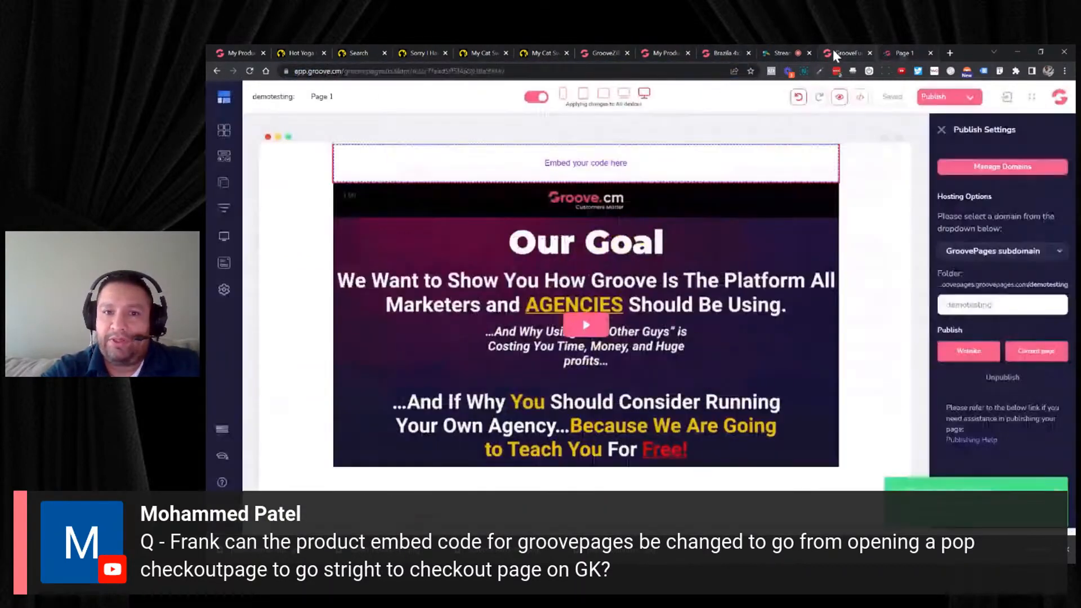